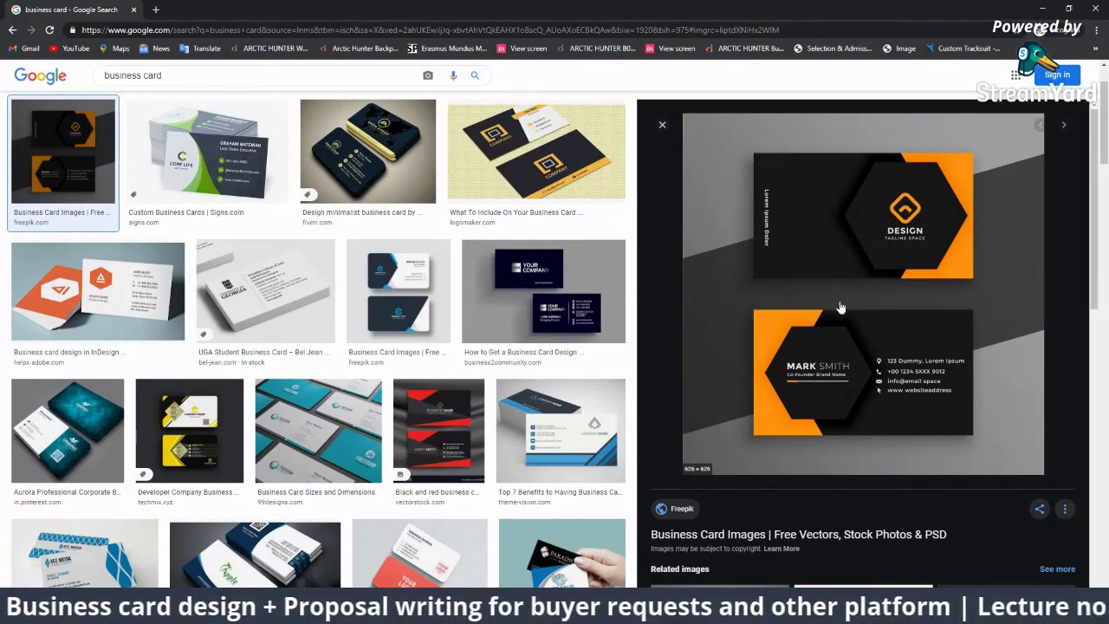
Step: Name the new document Business Card Design with two 3.5 × 2 in artboards in two columns
right_click(933, 247)
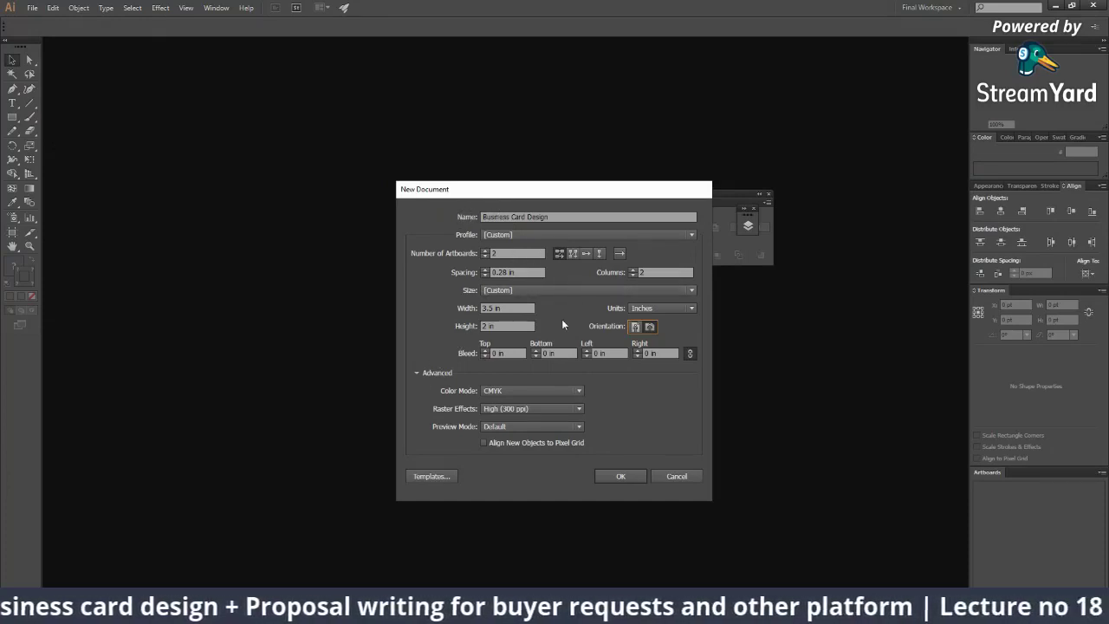
Step: Set a linked 0.125 in bleed on all four sides
left_click_drag(512, 307, 467, 303)
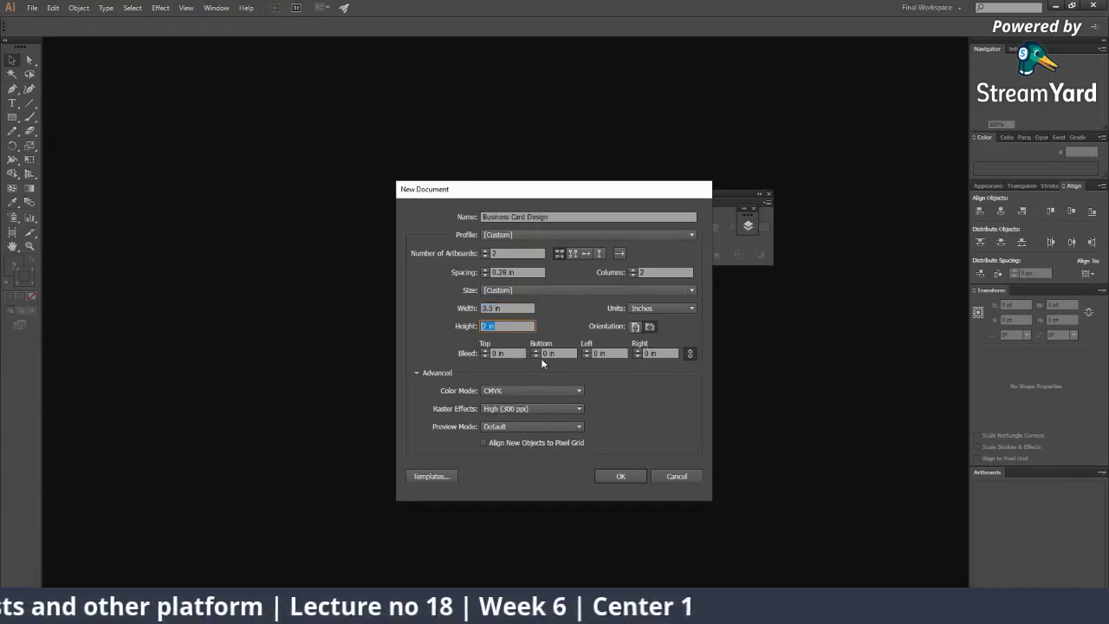
left_click(692, 353)
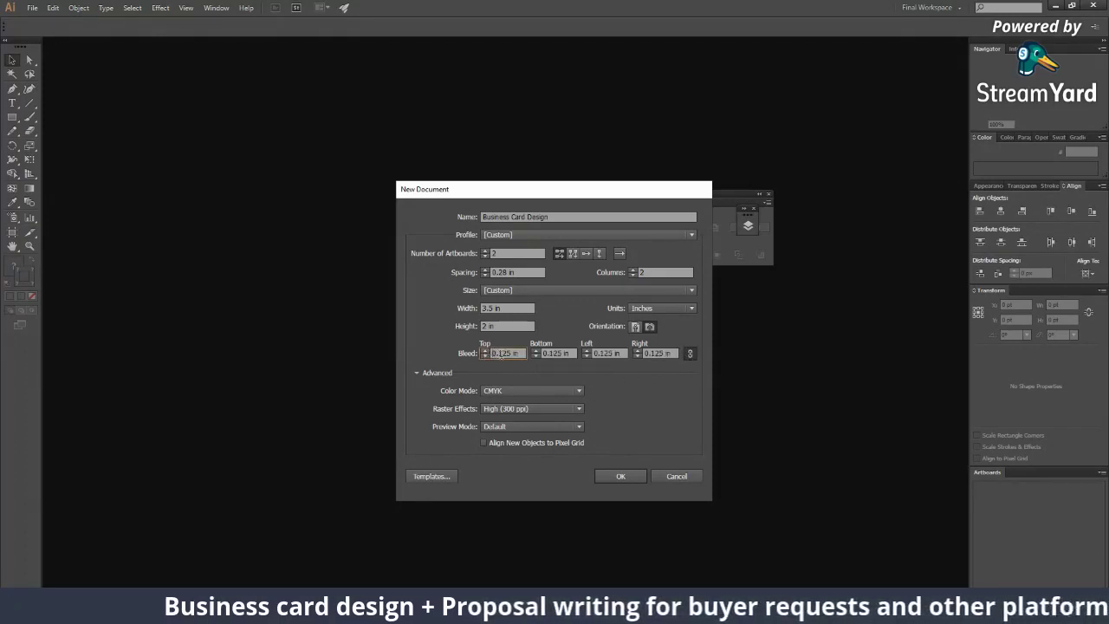
left_click(484, 350)
left_click_drag(494, 353, 521, 353)
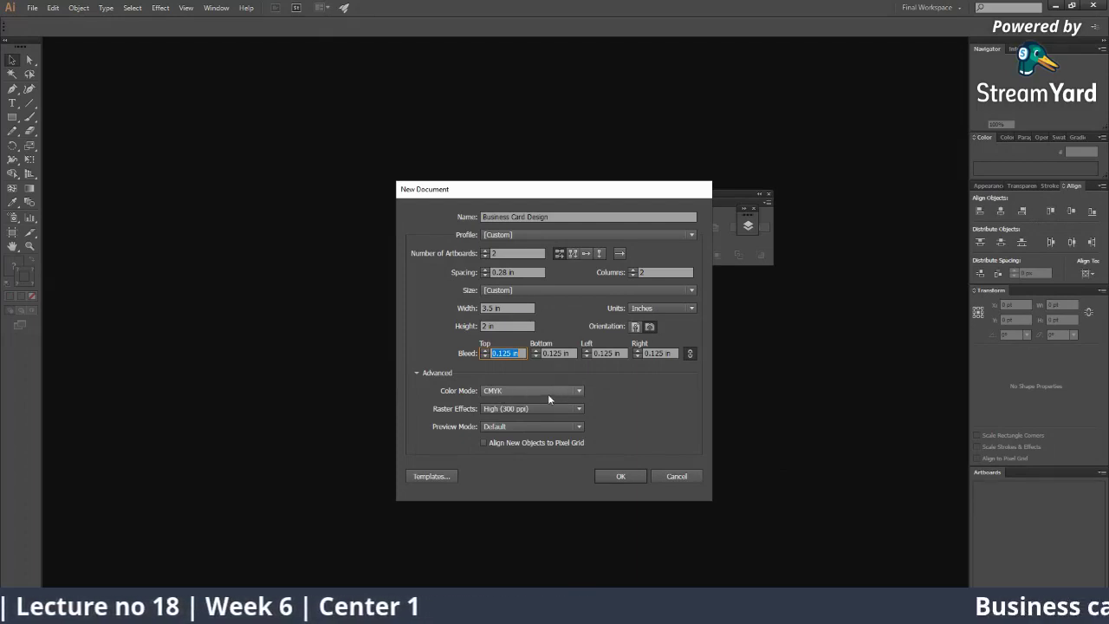
Step: Keep CMYK colour mode and High (300 ppi) raster effects, and create the document
left_click(552, 392)
left_click(558, 390)
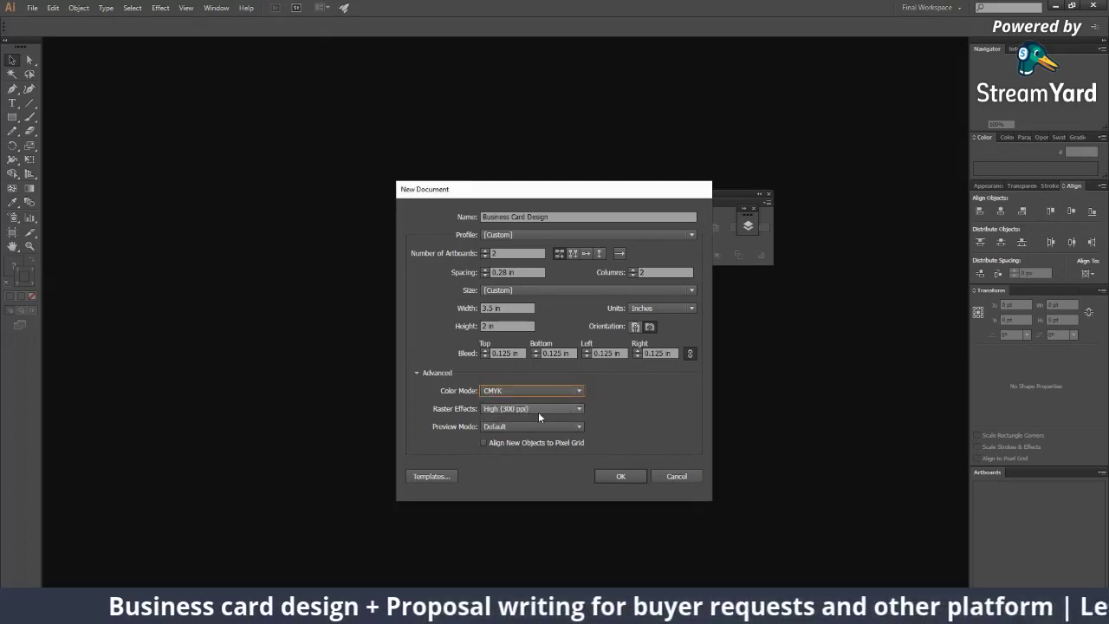
left_click(538, 411)
left_click(504, 451)
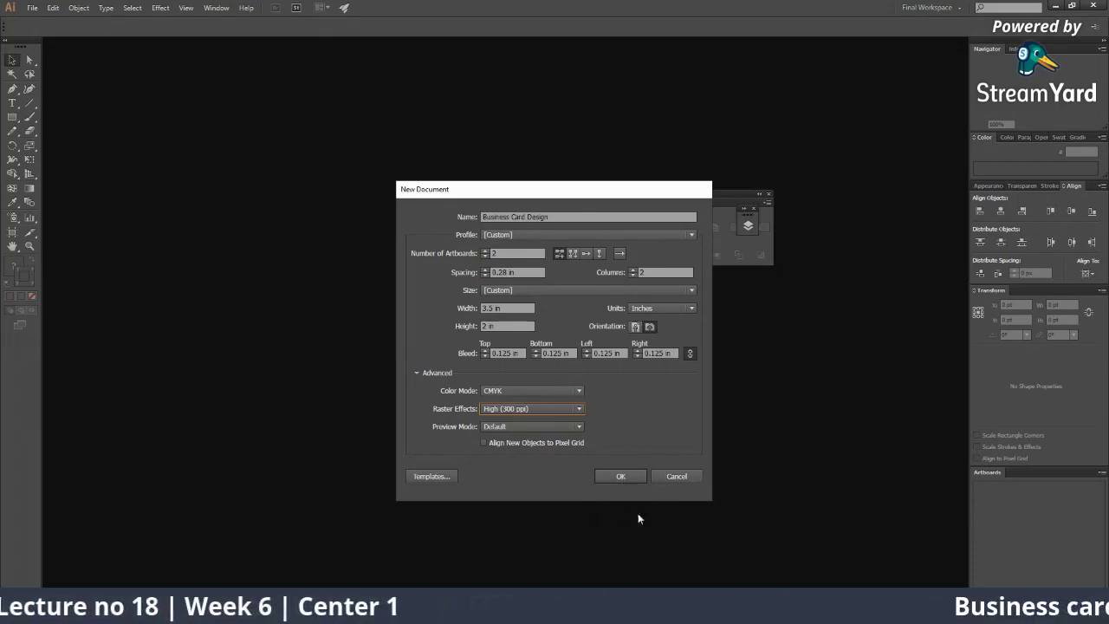
left_click(620, 477)
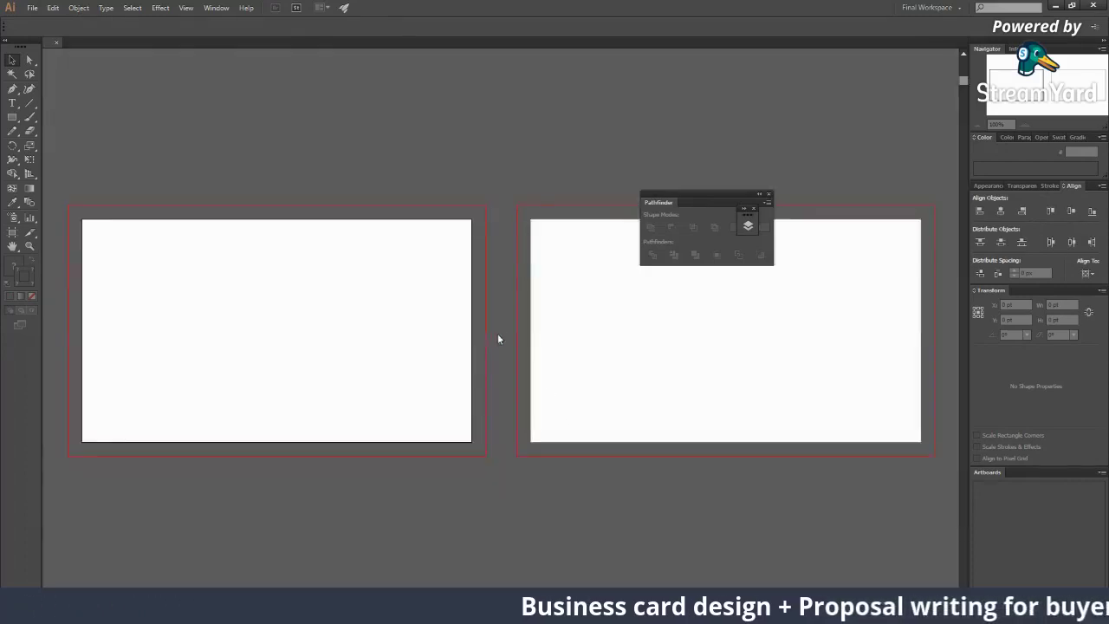
Step: Zoom in on both artboards and move the Pathfinder panel out of the way
key("z")
left_click(506, 341, "alt")
left_click(487, 305)
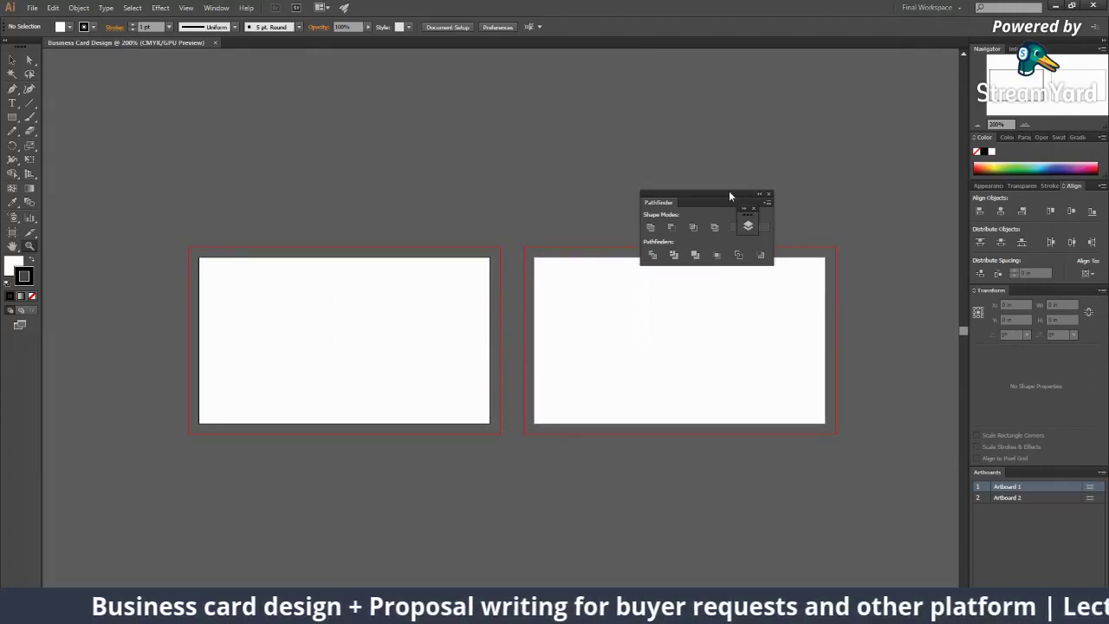
left_click_drag(729, 191, 848, 137)
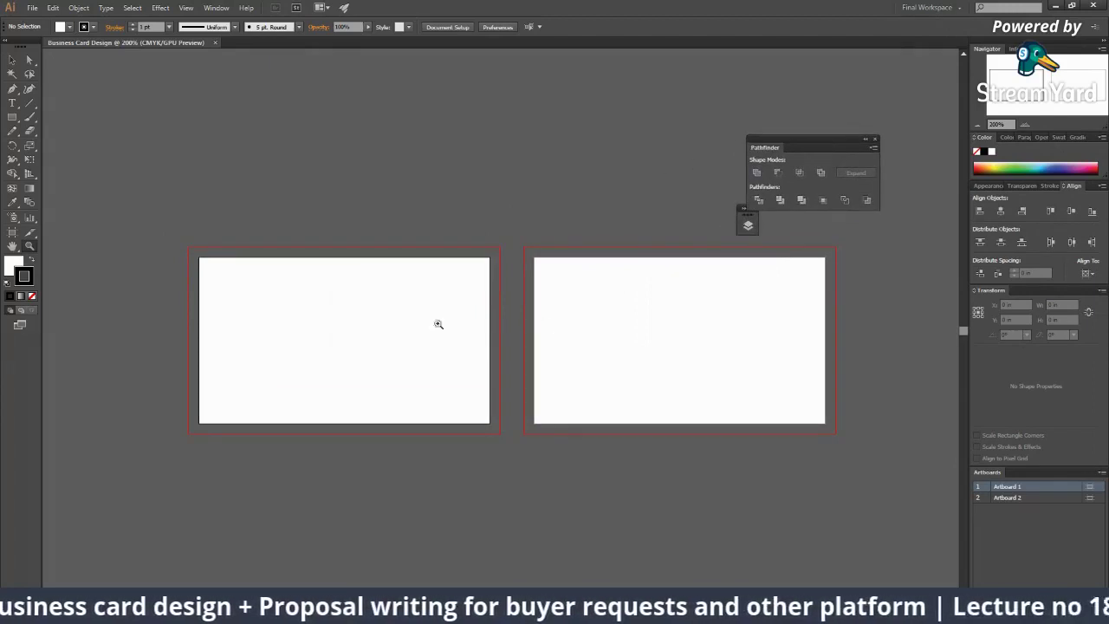
left_click(525, 310)
left_click(525, 310)
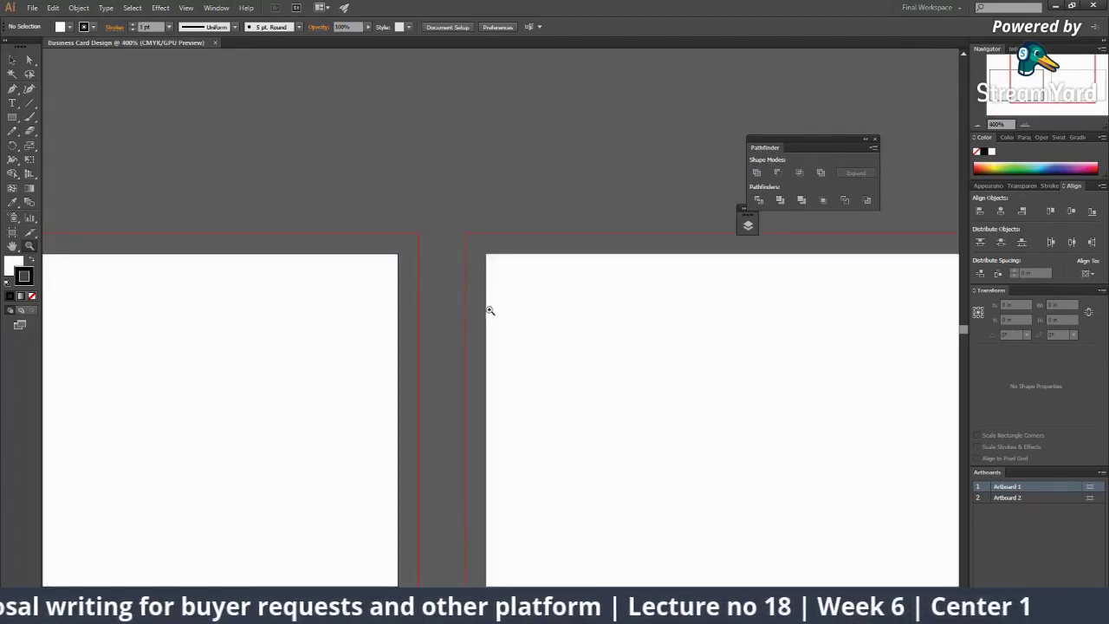
scroll(300, 257, "up", 3)
scroll(300, 257, "left", 5)
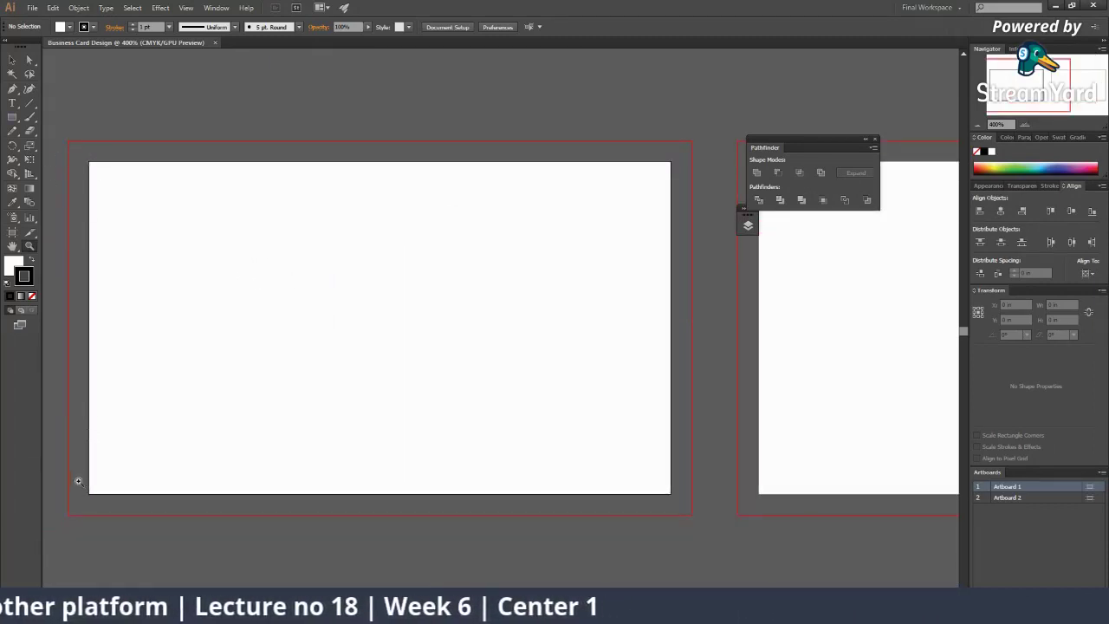
scroll(78, 481, "right", 8)
scroll(78, 481, "up", 1)
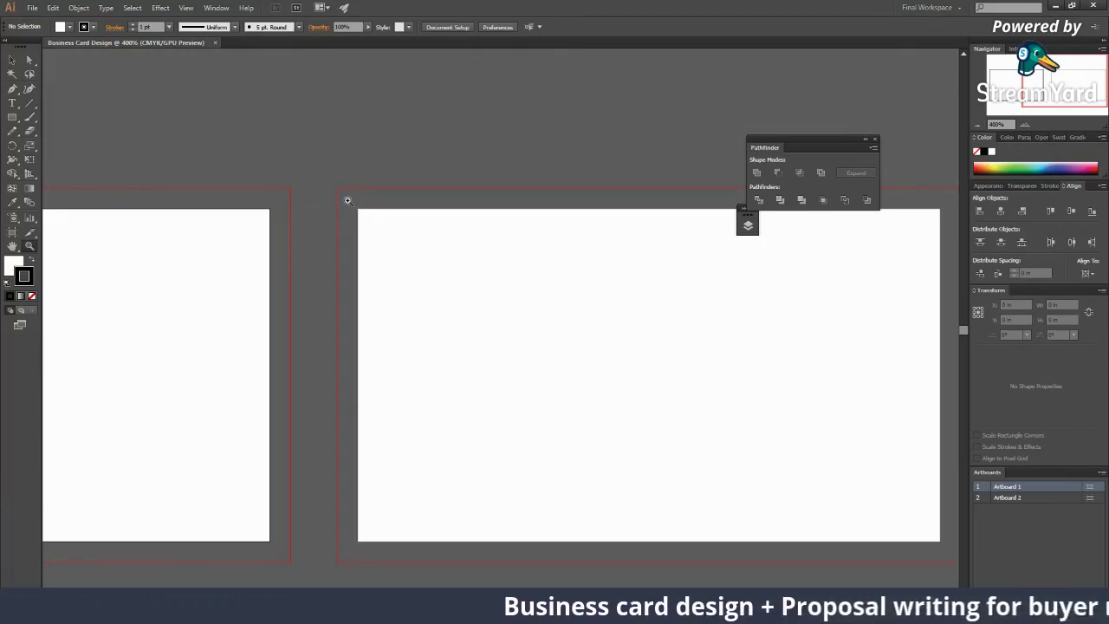
key("ctrl+minus")
scroll(460, 341, "left", 3)
scroll(428, 384, "up", 2)
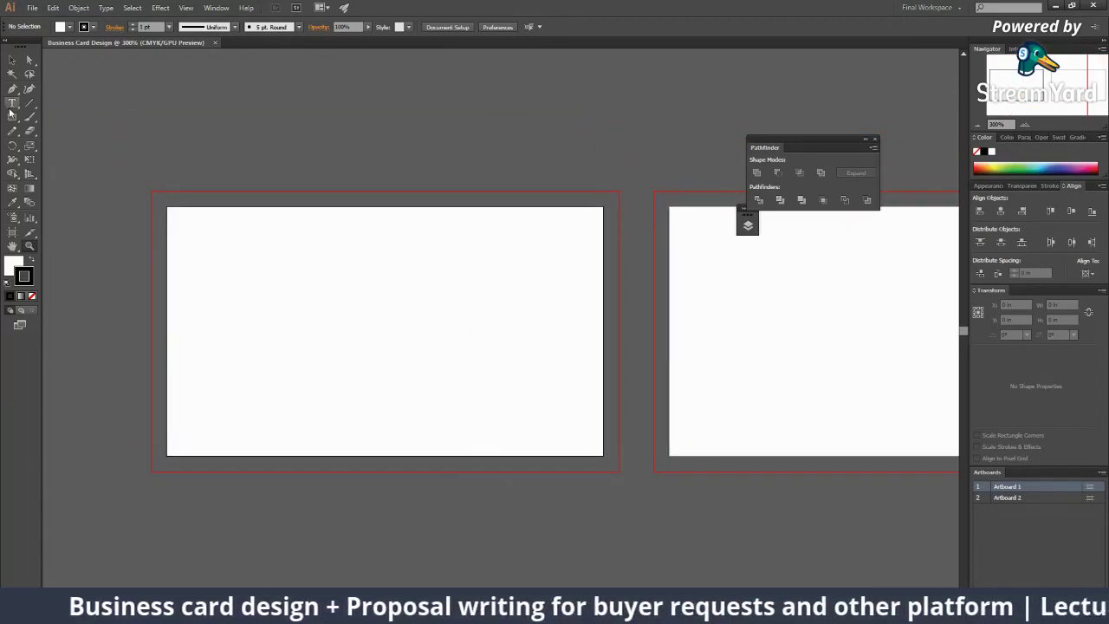
Step: Swap fill and stroke, then set the fill colour to red
left_click(32, 259)
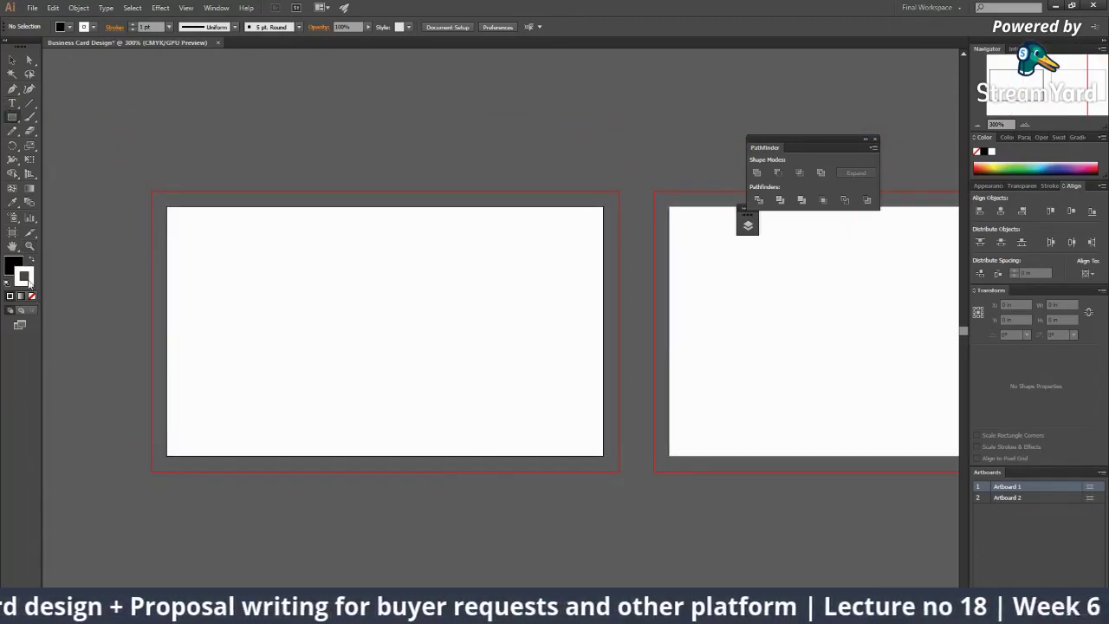
left_click(979, 163)
key("v")
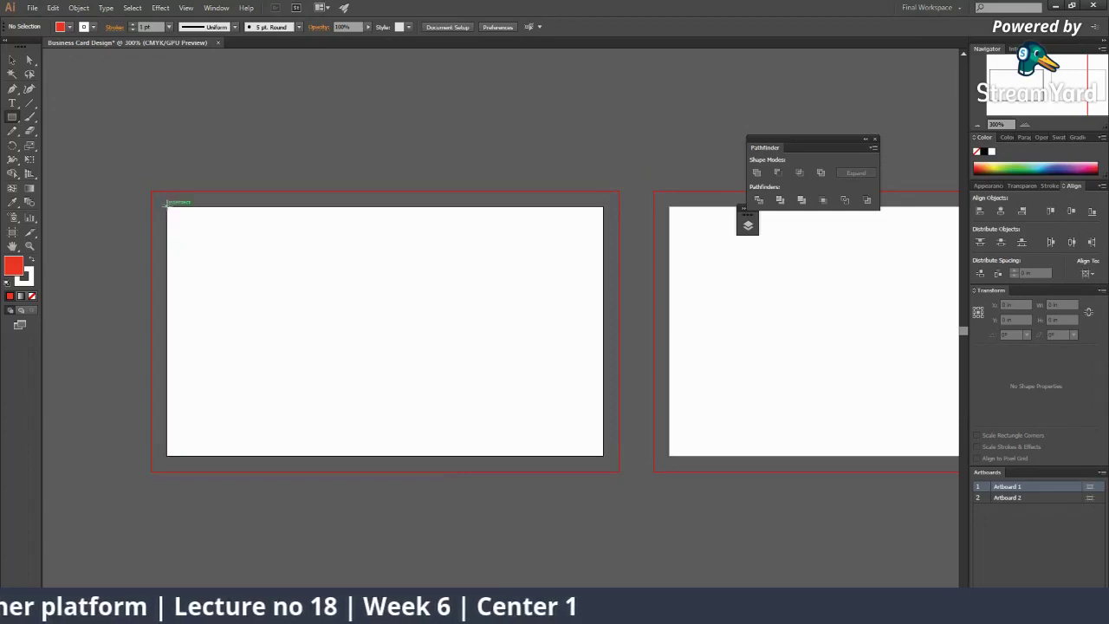
Step: Draw a red rectangle over the first card and remove its outline stroke
left_click_drag(167, 206, 604, 457)
key("v")
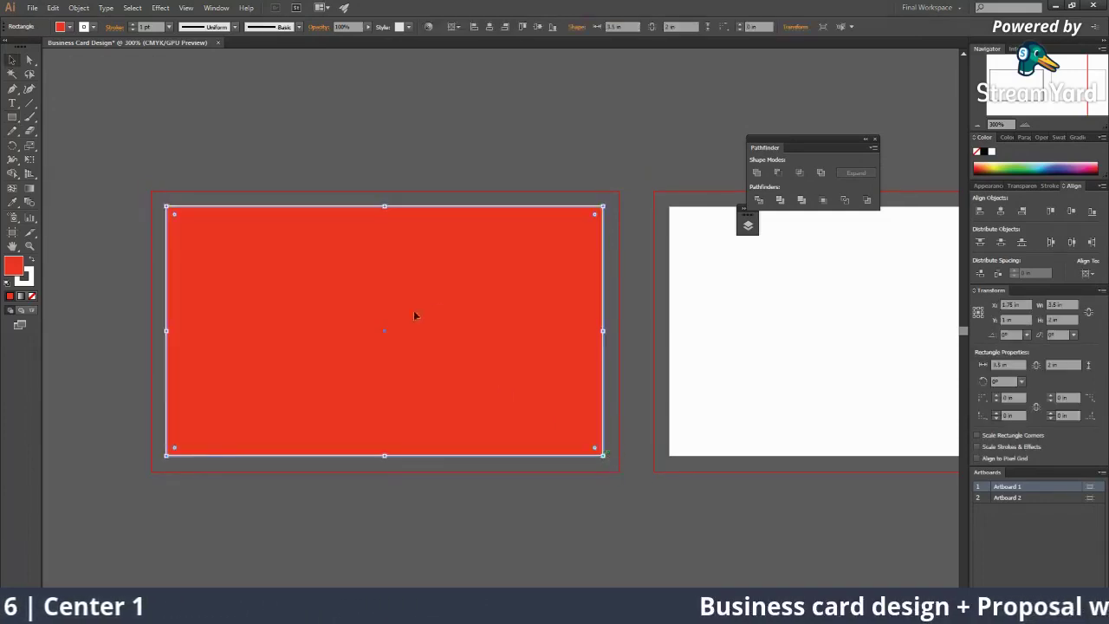
left_click_drag(413, 315, 537, 268)
key("ctrl+z")
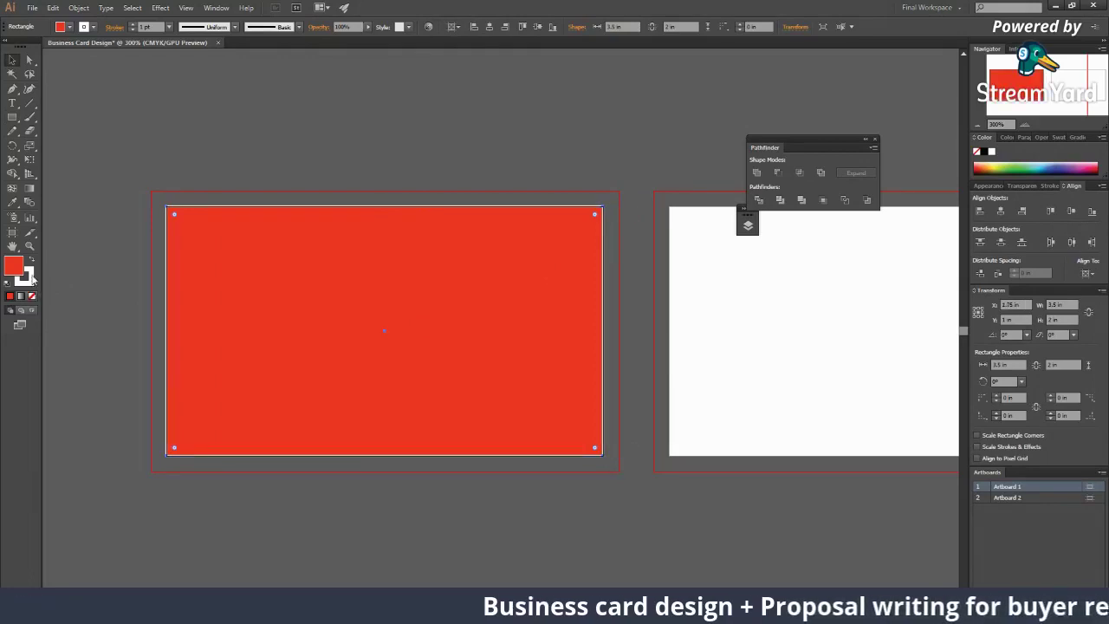
left_click(33, 295)
left_click(121, 446)
scroll(347, 455, "down", 1)
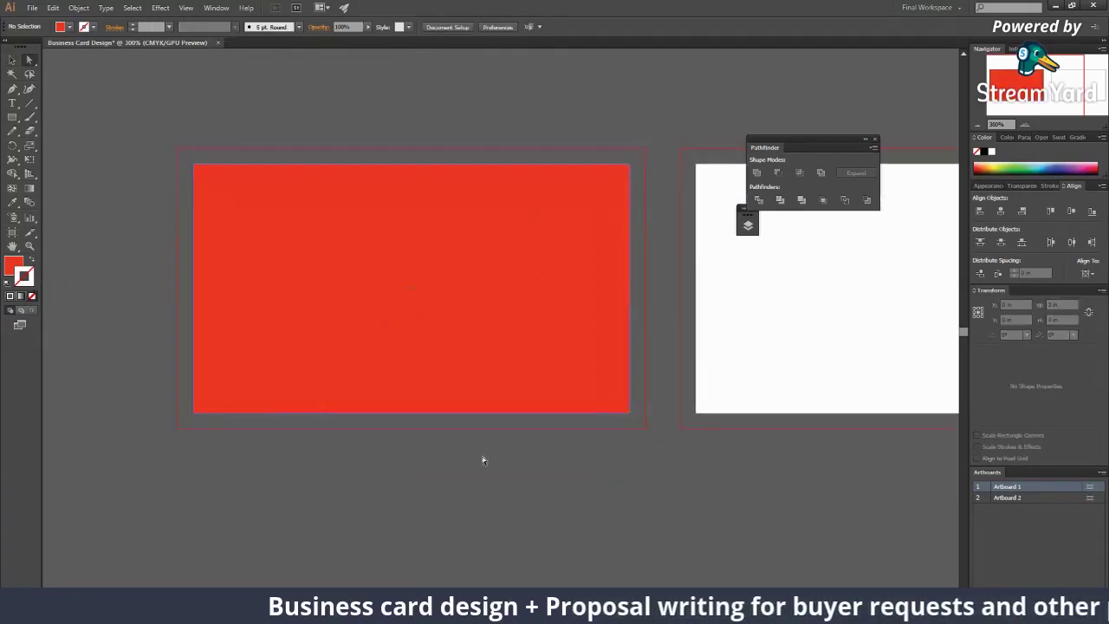
left_click(378, 259)
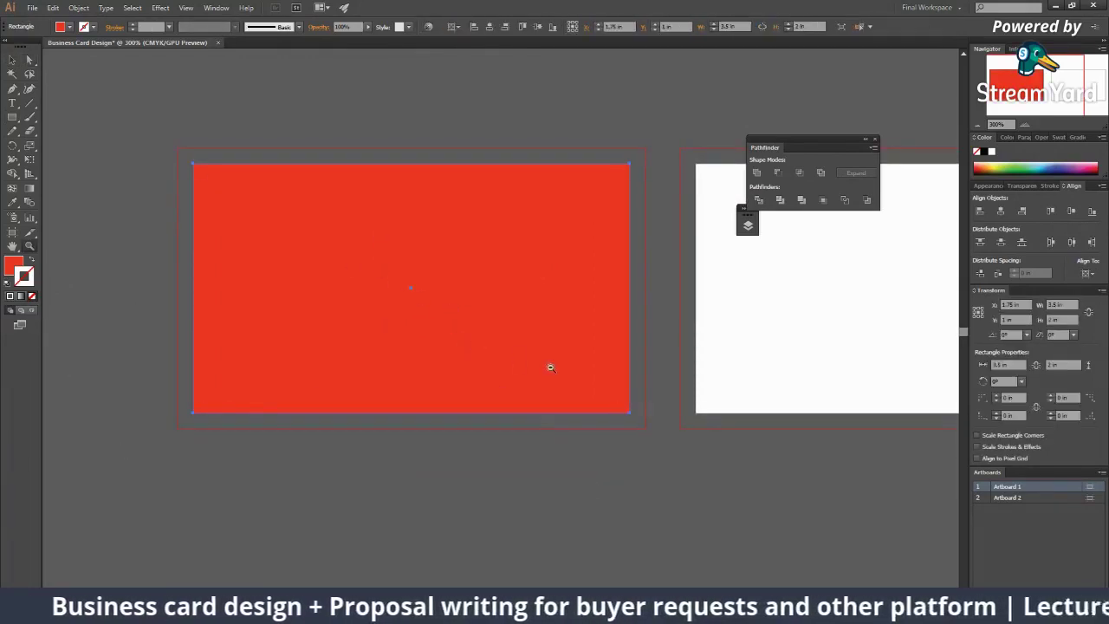
key("ctrl+minus")
left_click(493, 446)
scroll(525, 411, "right", 5)
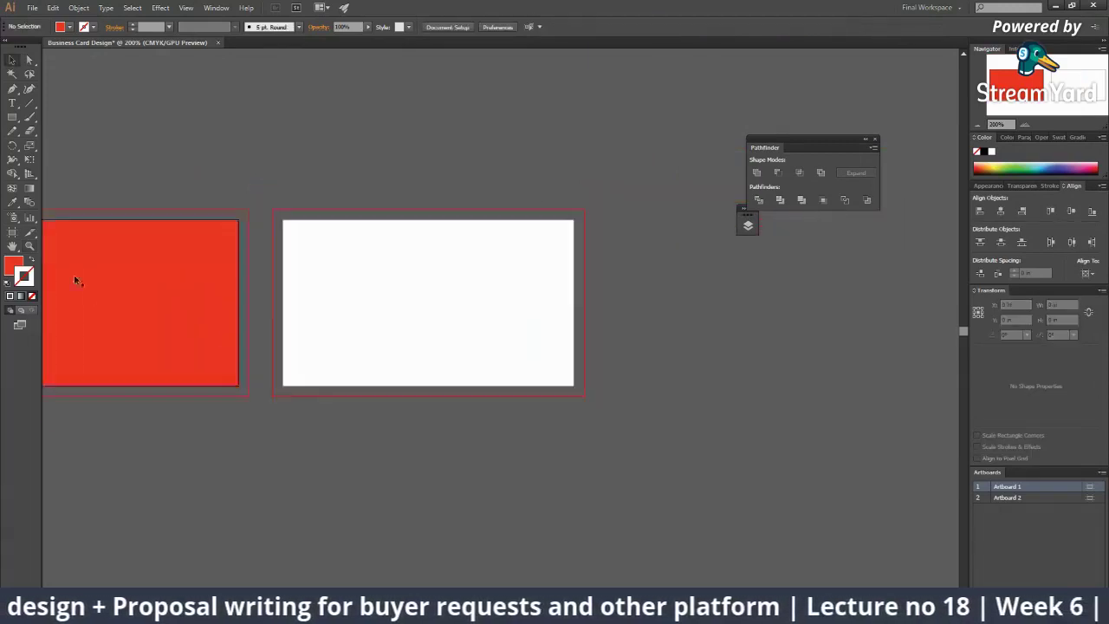
Step: Set the fill to black and draw a black rectangle over the second card
double_click(9, 268)
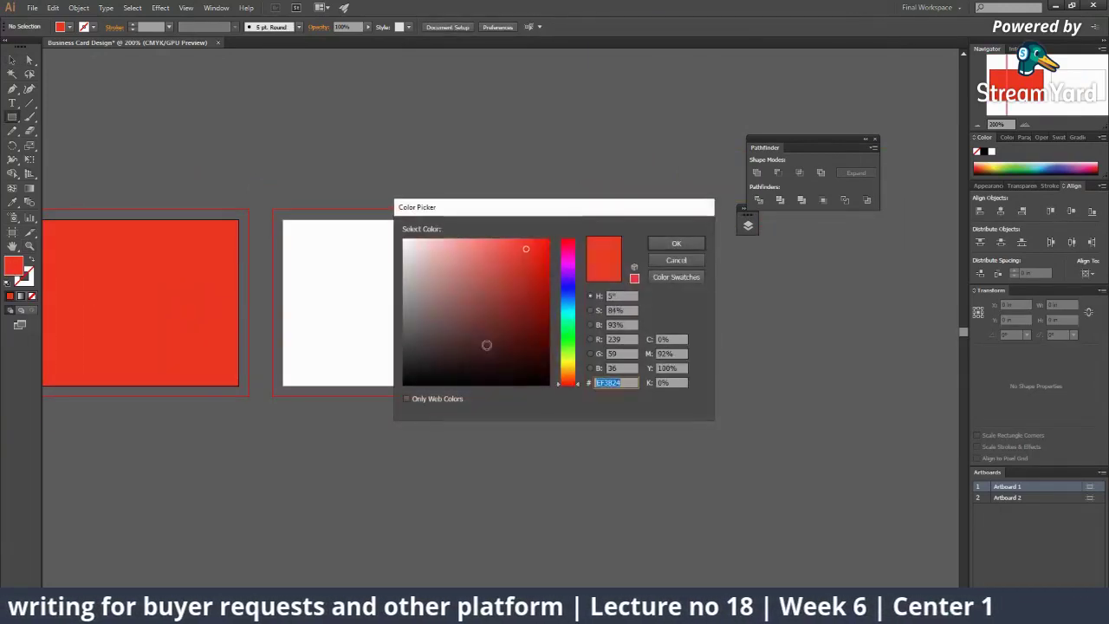
left_click(544, 387)
left_click(669, 244)
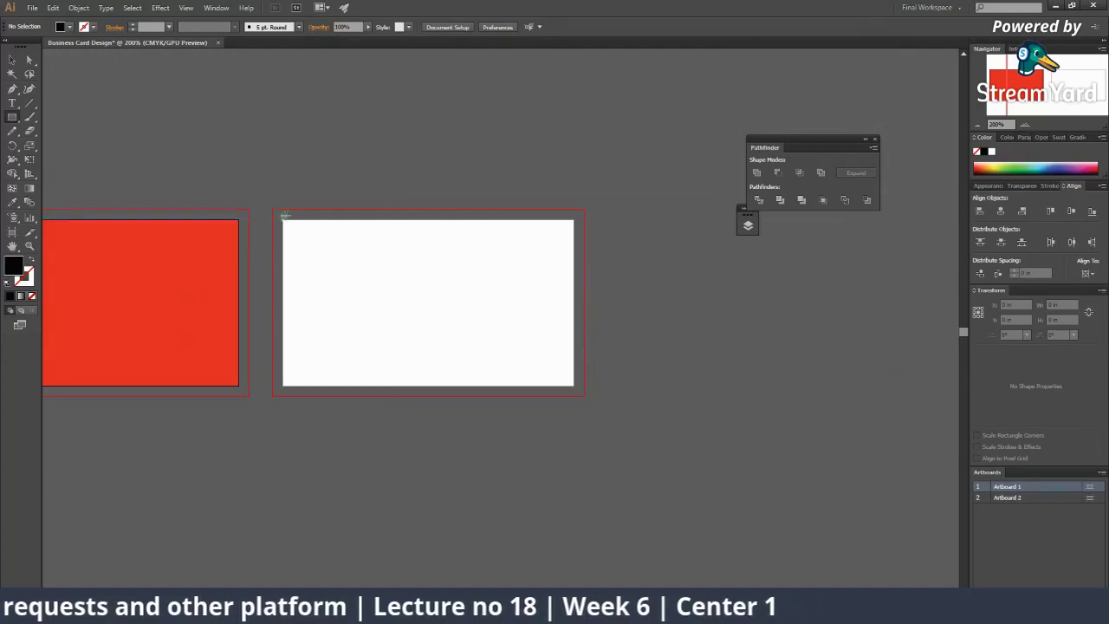
left_click_drag(282, 219, 573, 385)
key("v")
left_click_drag(510, 323, 621, 324)
left_click_drag(366, 287, 518, 245)
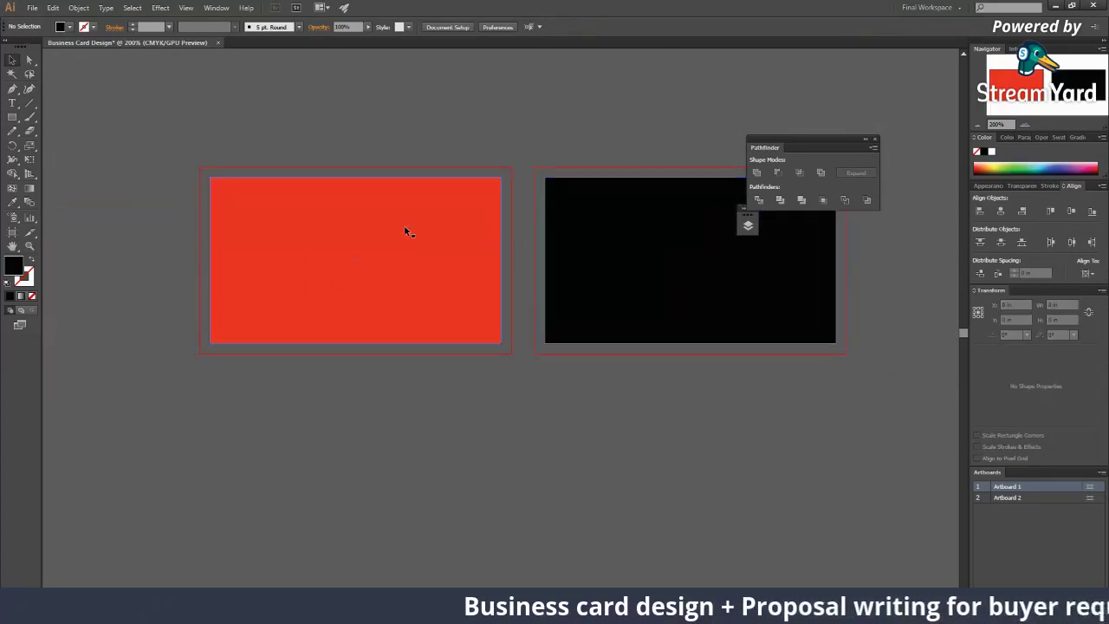
Step: Zoom to 300% on the red card and select its rectangle
key("z")
left_click(425, 292)
left_click(391, 285, "alt")
left_click(485, 289, "ctrl")
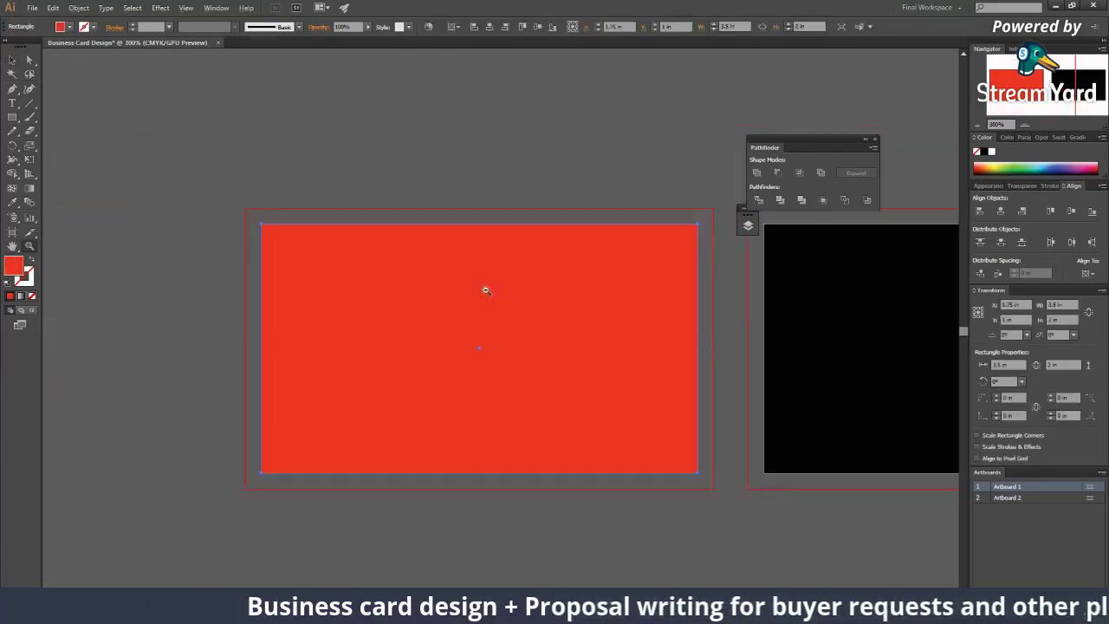
scroll(555, 569, "left", 5)
scroll(366, 391, "right", 5)
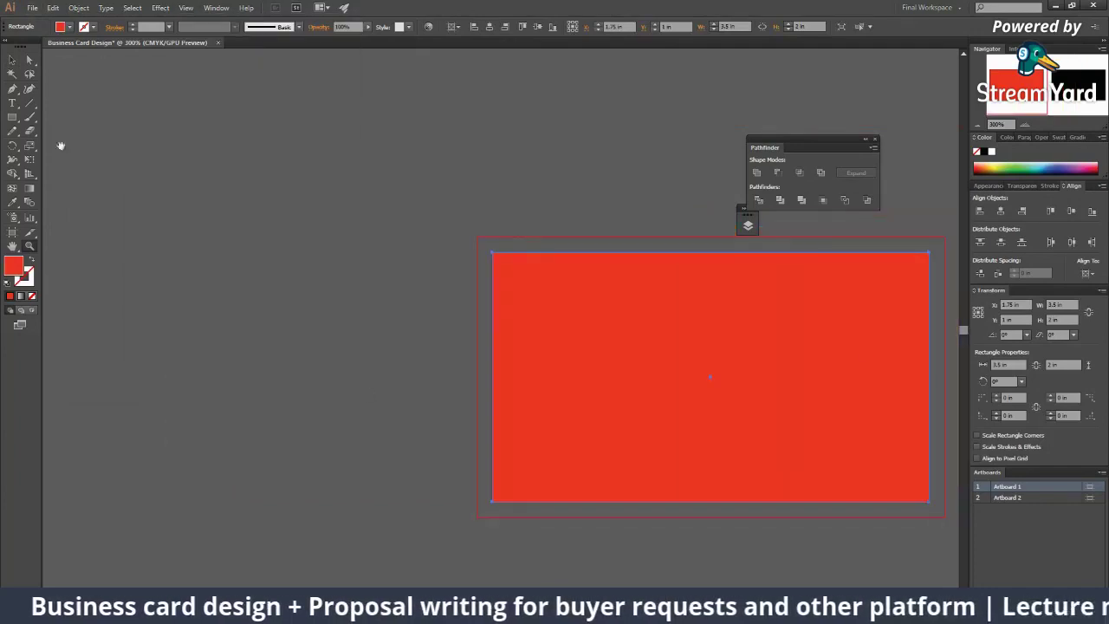
Step: Recolour the first card's red background pale yellow
scroll(60, 144, "right", 2)
left_click_drag(12, 117, 65, 144)
scroll(234, 181, "right", 5)
scroll(235, 181, "down", 2)
left_click(994, 163)
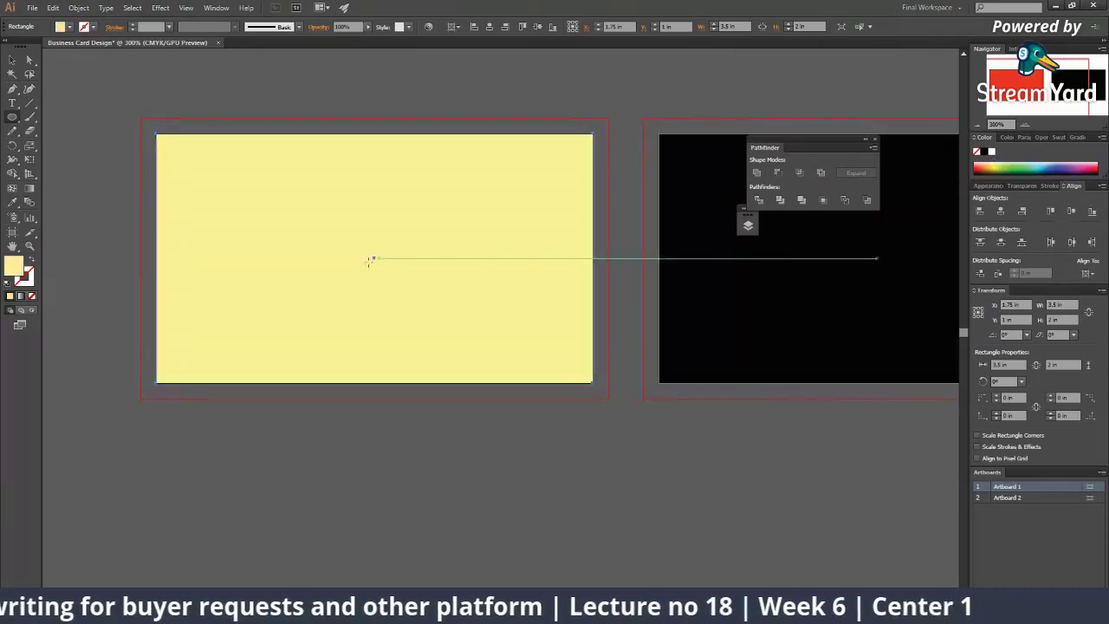
left_click(290, 460)
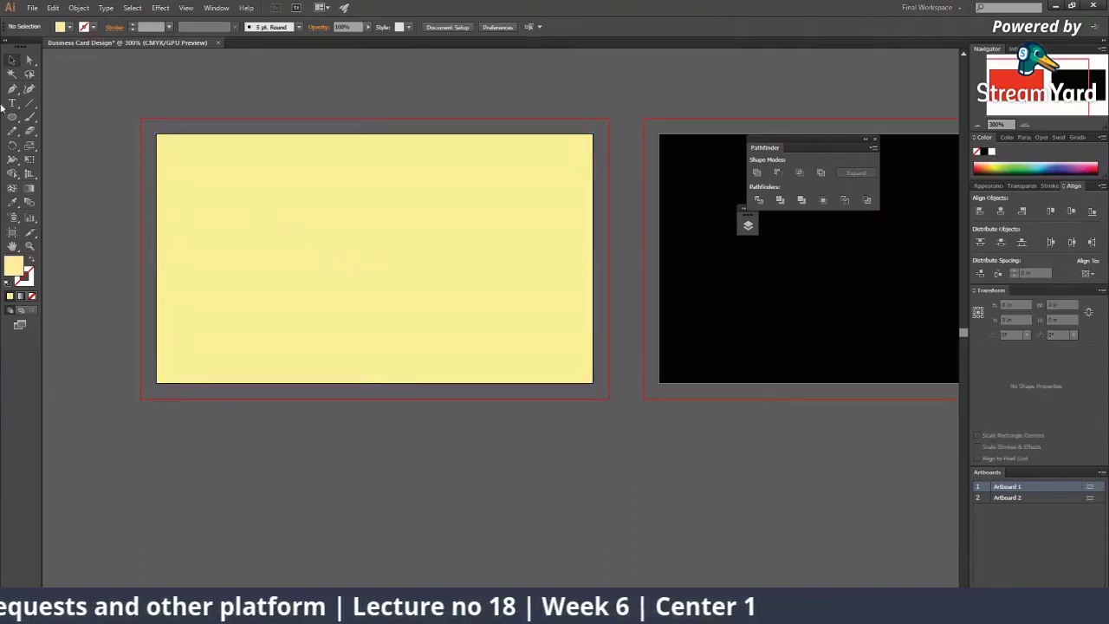
Step: Draw a blue circle on the yellow card and copy it onto the black card
left_click(1056, 164)
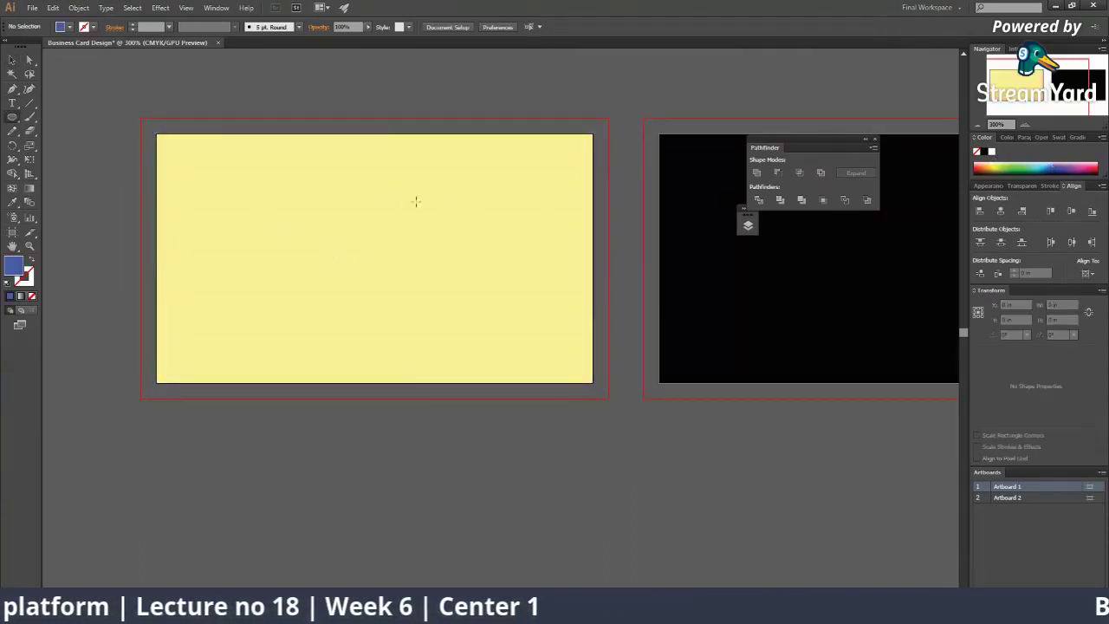
mouse_move(320, 202)
left_mouse_down()
mouse_move(348, 231)
mouse_move(437, 198)
left_mouse_up()
key("v")
scroll(346, 260, "right", 5)
scroll(347, 260, "down", 1)
left_click(312, 402)
left_click_drag(136, 161, 589, 203)
left_click(552, 414)
Step: Zoom in and back out so both card artboards are in view
scroll(551, 414, "left", 5)
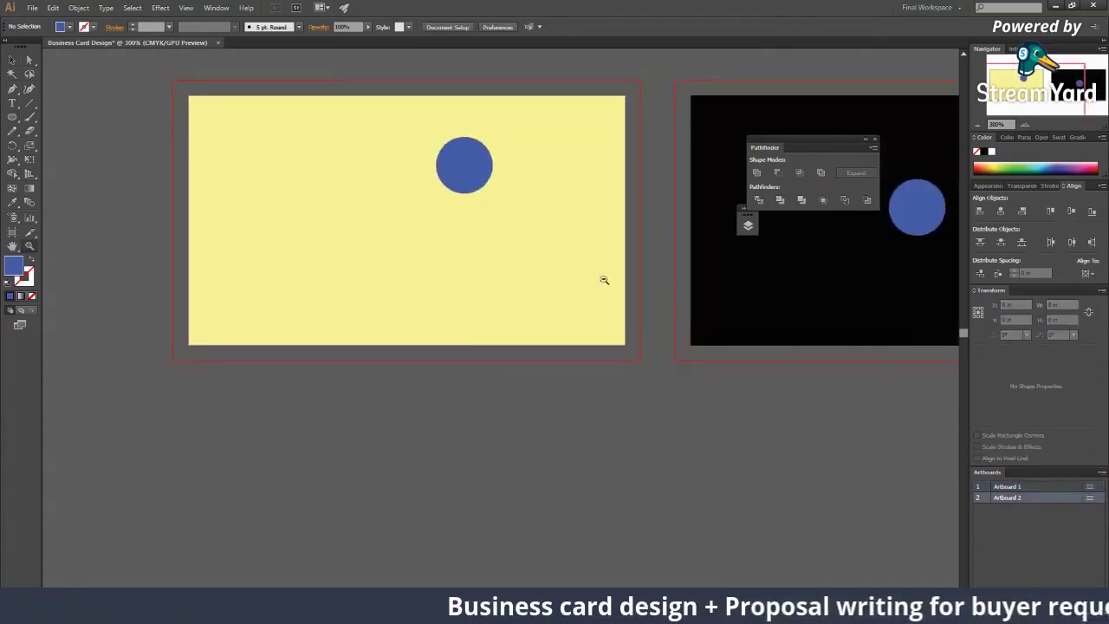
key("ctrl+minus")
key("ctrl+minus")
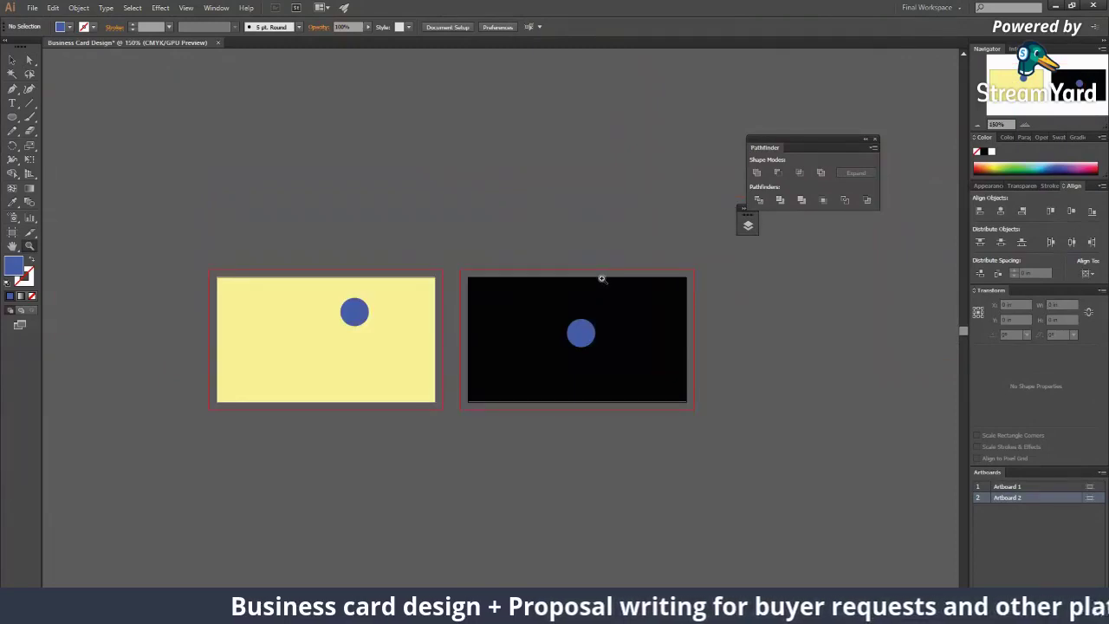
left_click(571, 283)
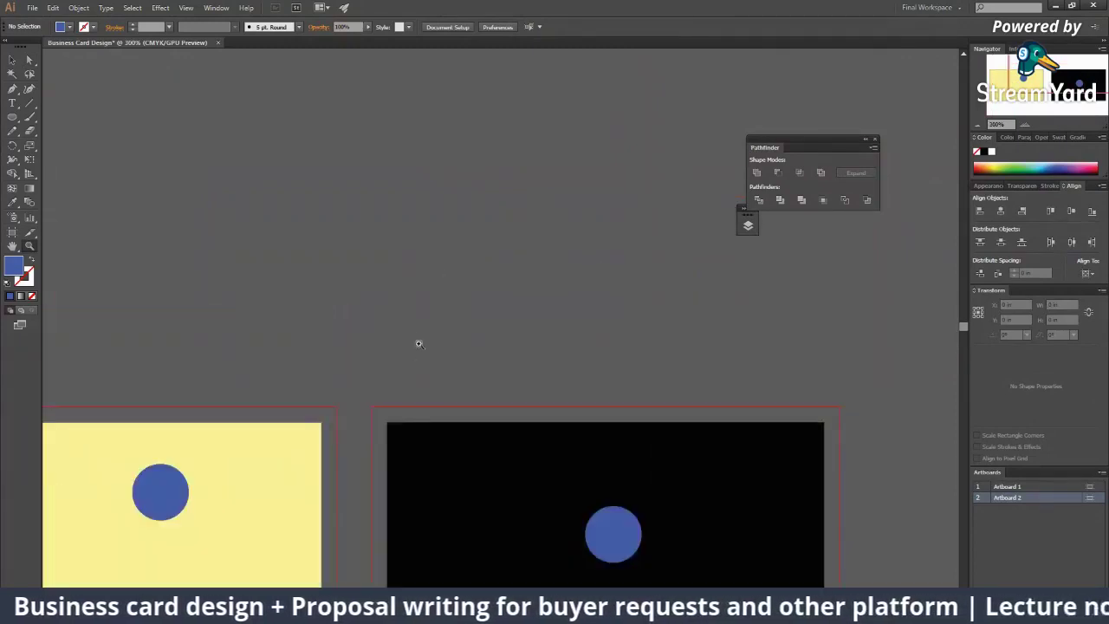
left_click(415, 341)
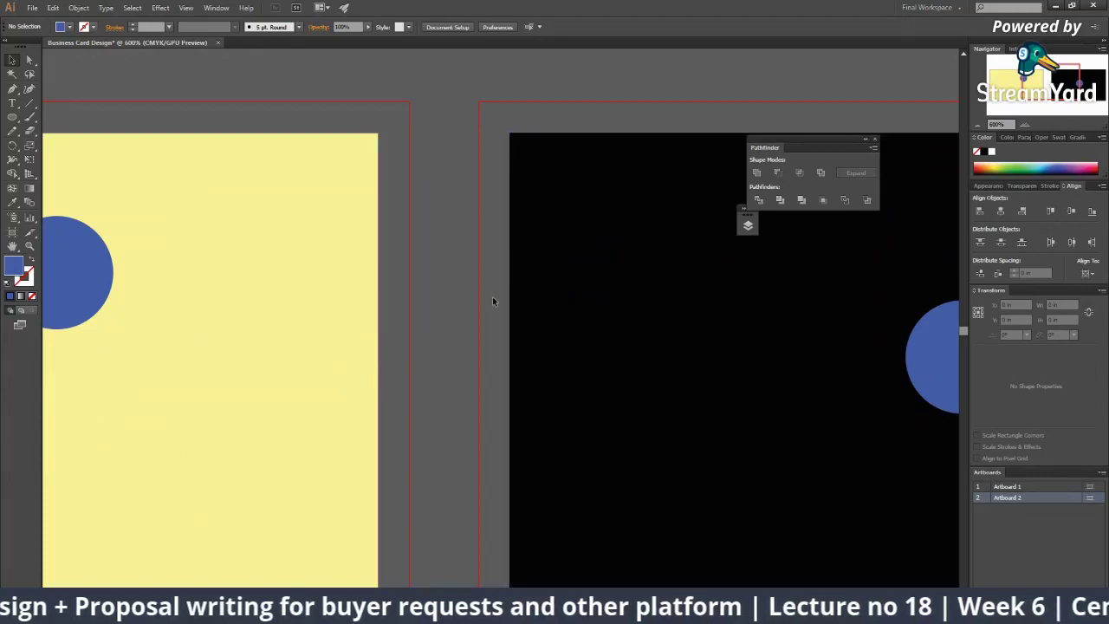
key("ctrl+minus")
key("ctrl+minus")
left_click(269, 277)
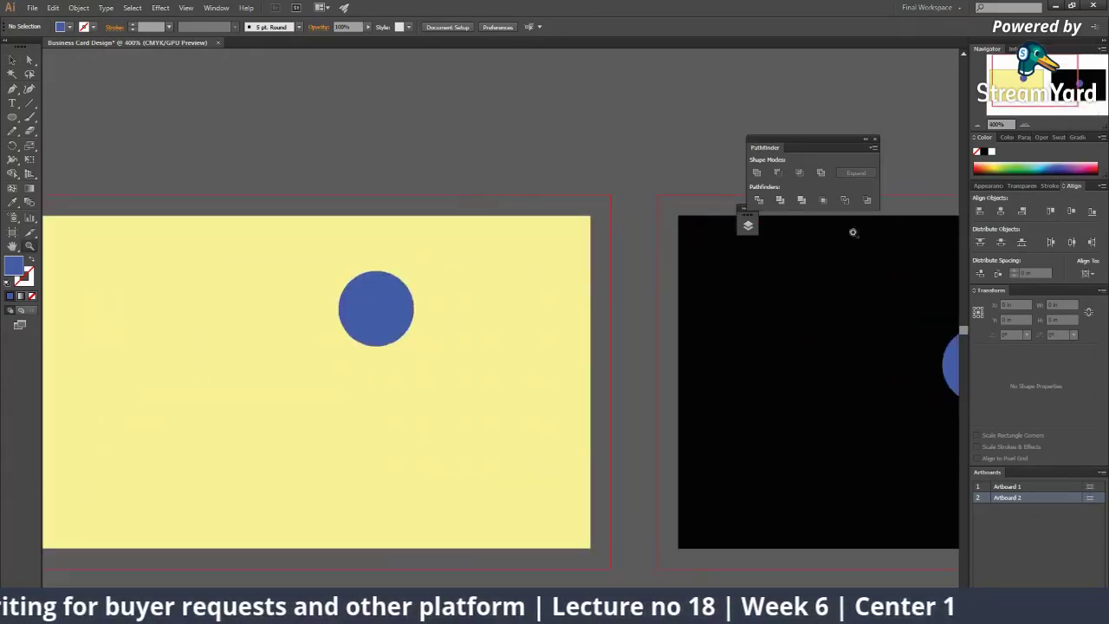
left_click(269, 277, "alt")
scroll(269, 277, "right", 3)
scroll(252, 260, "down", 1)
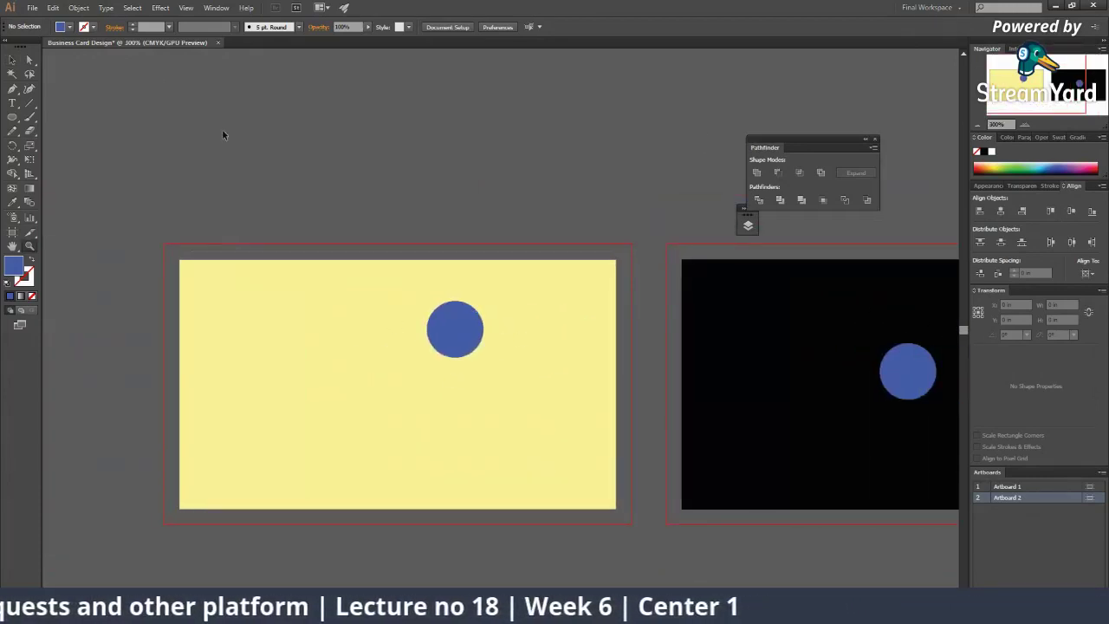
left_click(12, 119)
Step: Draw a white rectangle across the first card's bleed area and send it to the back
left_click(69, 117)
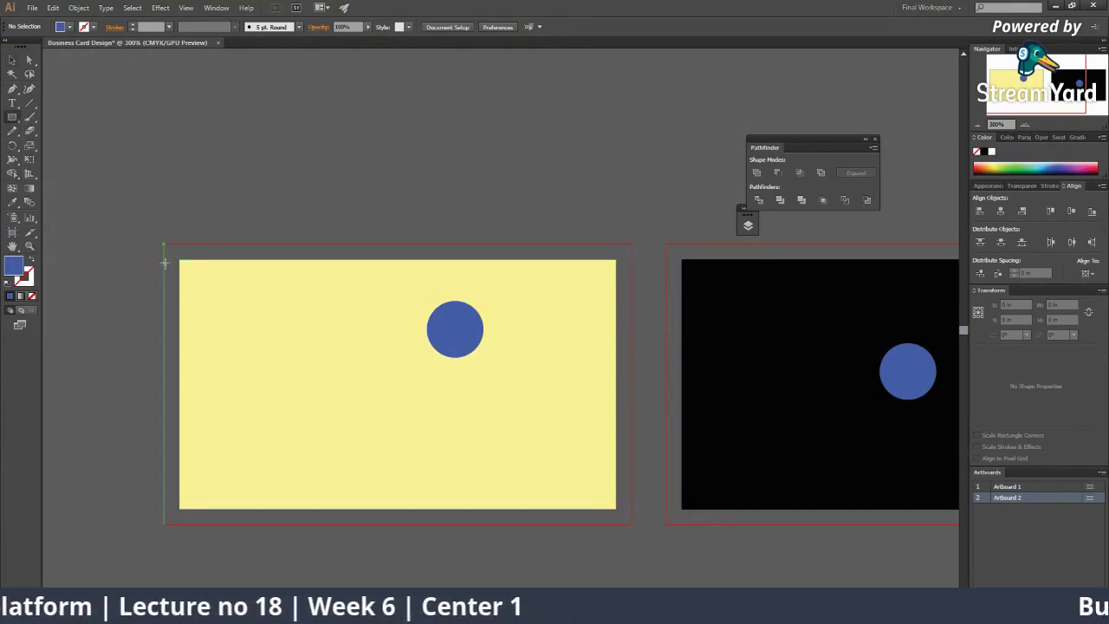
left_click_drag(163, 239, 632, 525)
right_click(616, 485)
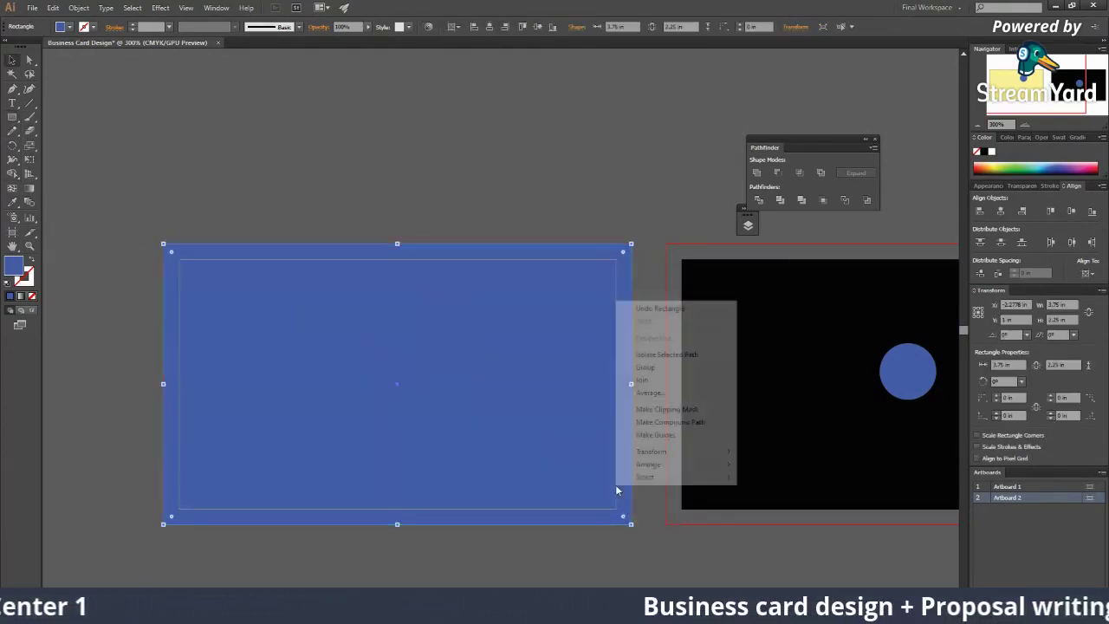
mouse_move(650, 464)
left_click(807, 506)
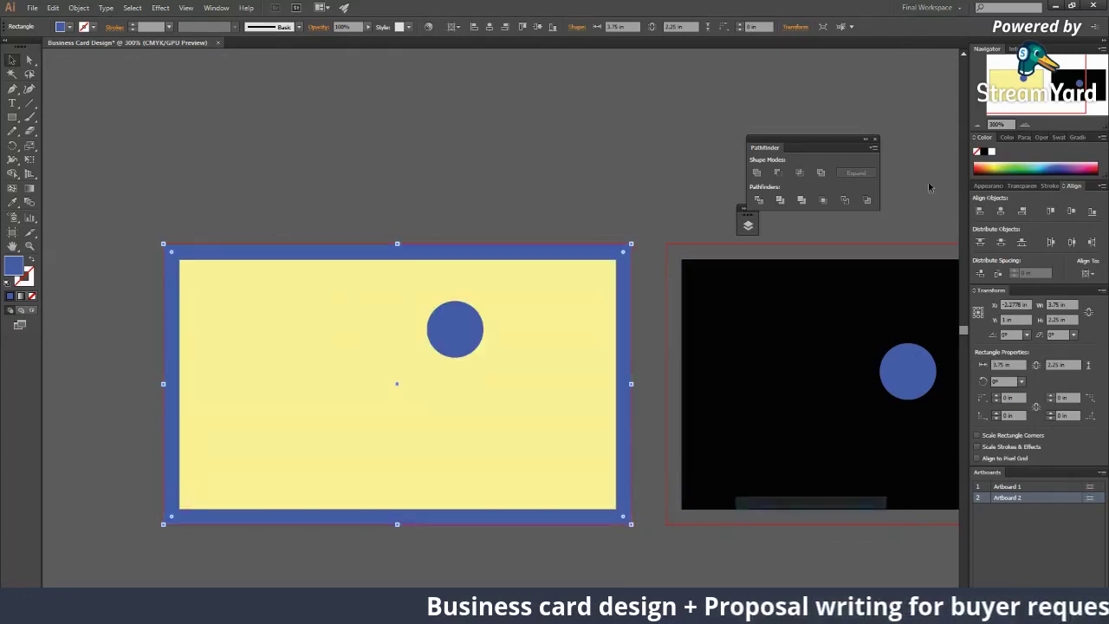
left_click(992, 153)
left_click(256, 374)
Step: Scroll around the first card and select the white background rectangle
scroll(243, 403, "down", 3)
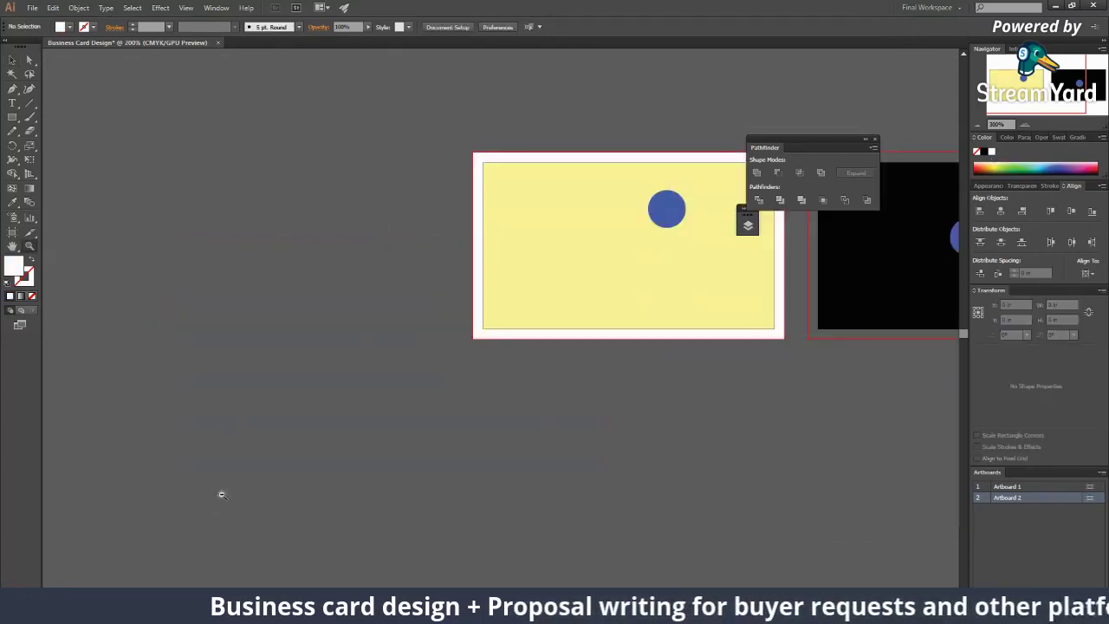
scroll(401, 217, "up", 3)
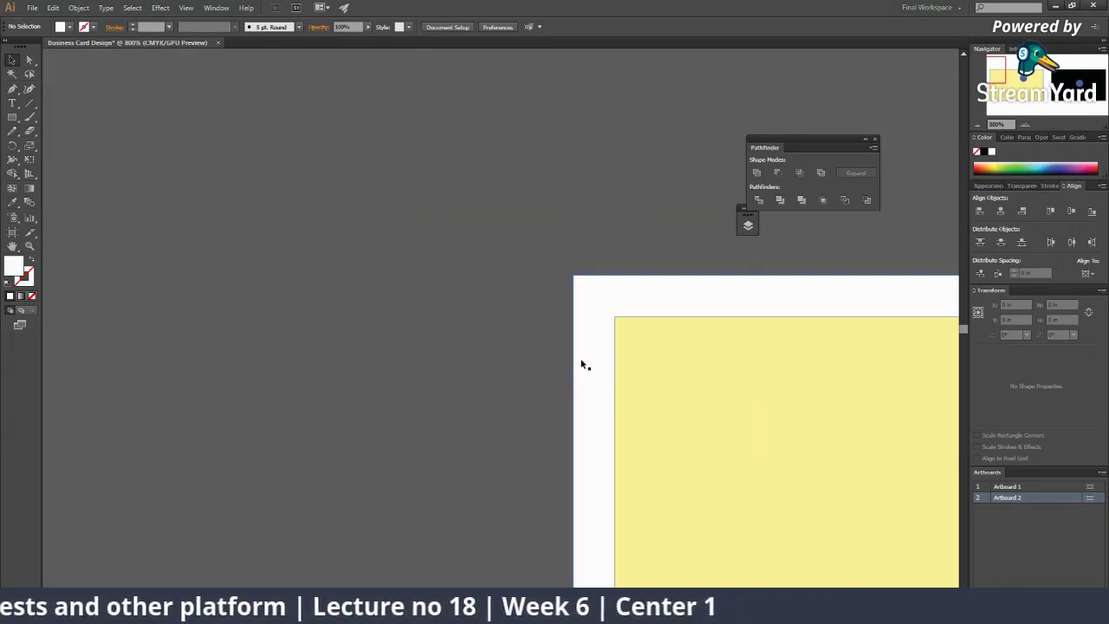
scroll(659, 338, "down", 5)
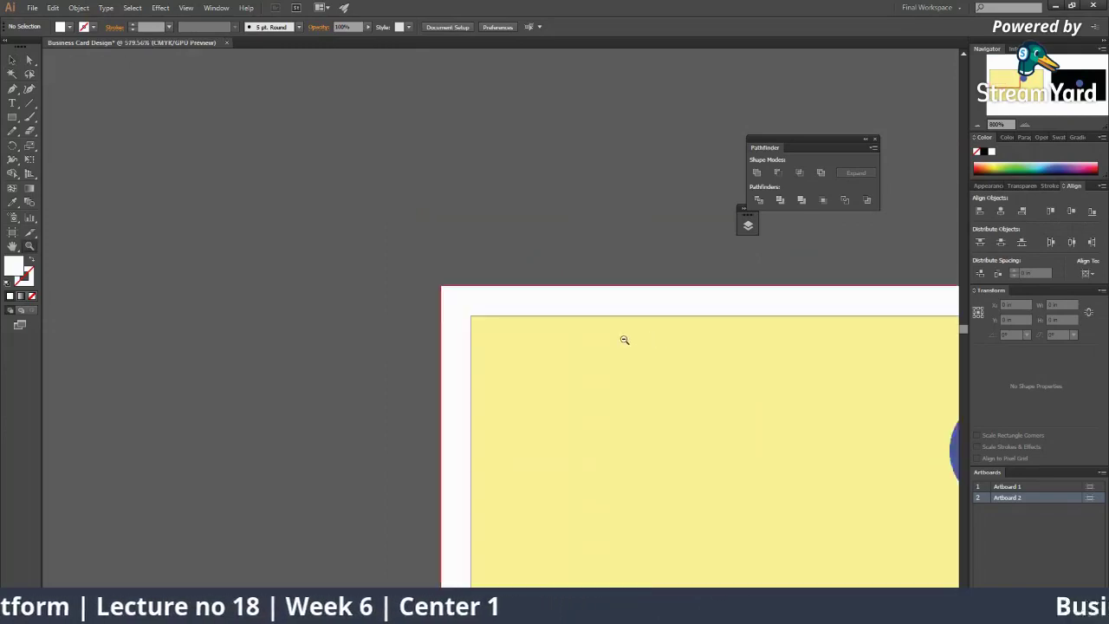
scroll(303, 477, "up", 3)
scroll(401, 515, "right", 5)
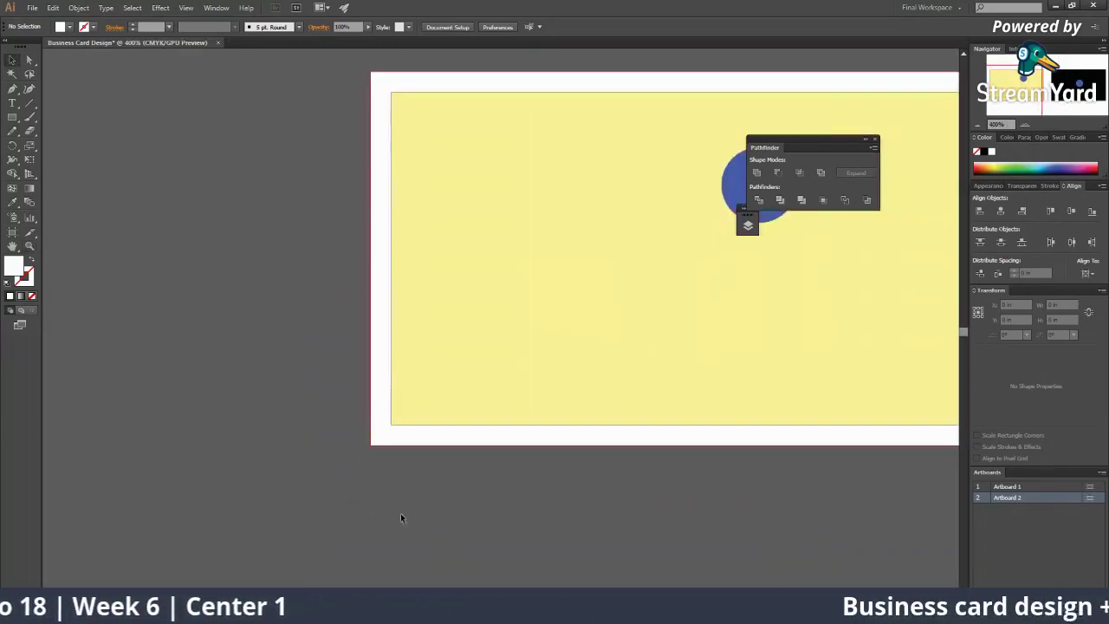
left_click(364, 438)
Step: Change the card rectangle's fill to a brighter, more saturated yellow
left_click(454, 456)
scroll(468, 477, "right", 2)
scroll(467, 477, "up", 1)
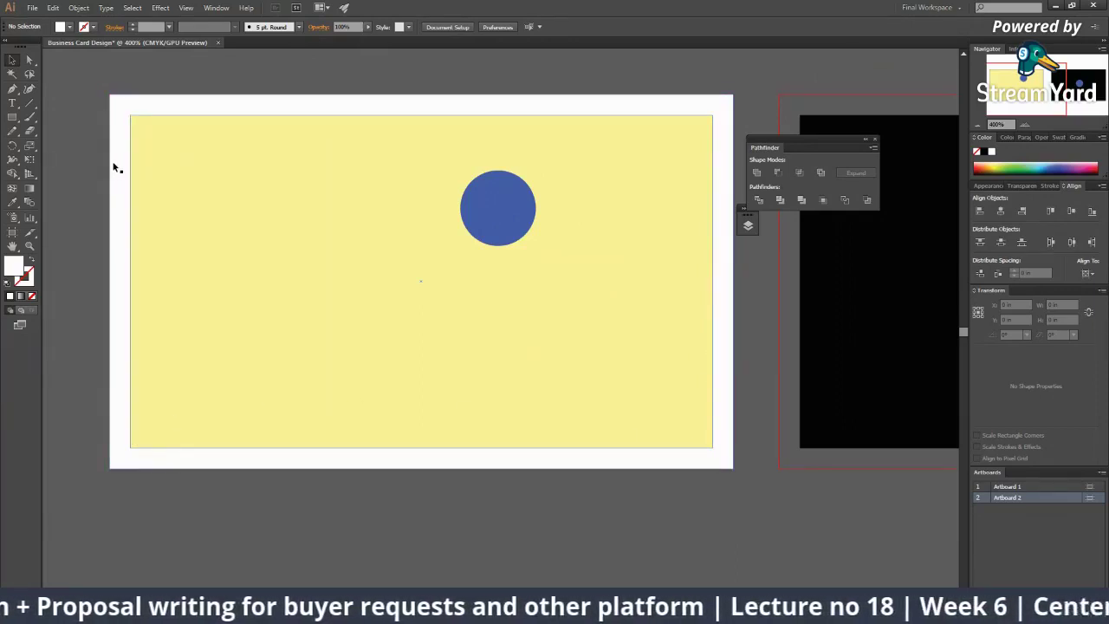
left_click(218, 193)
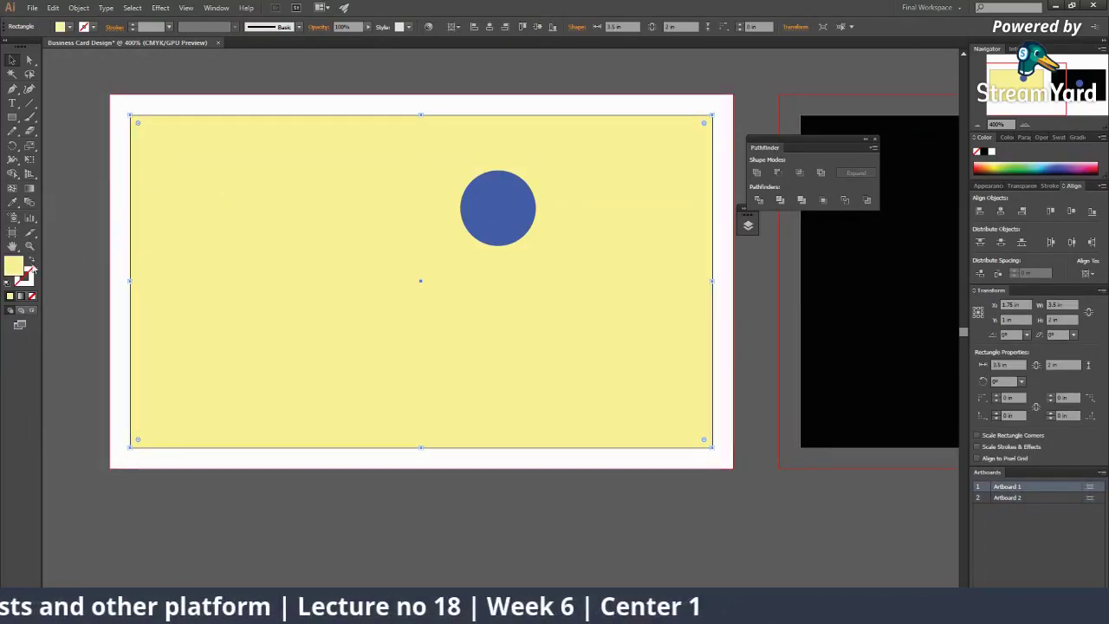
double_click(13, 267)
left_click(524, 243)
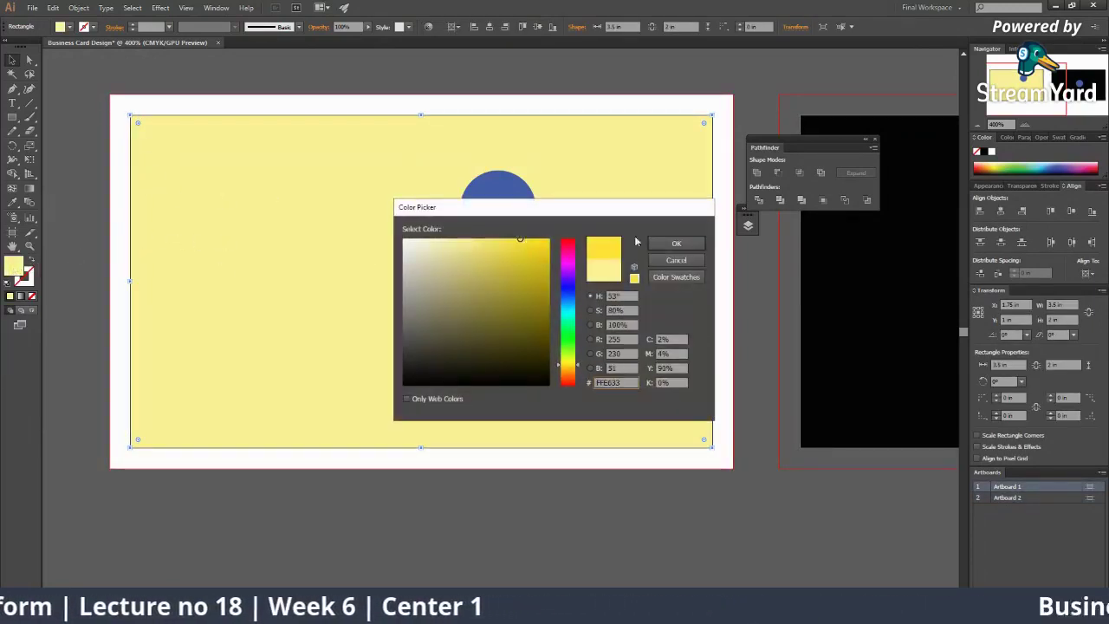
left_click(675, 244)
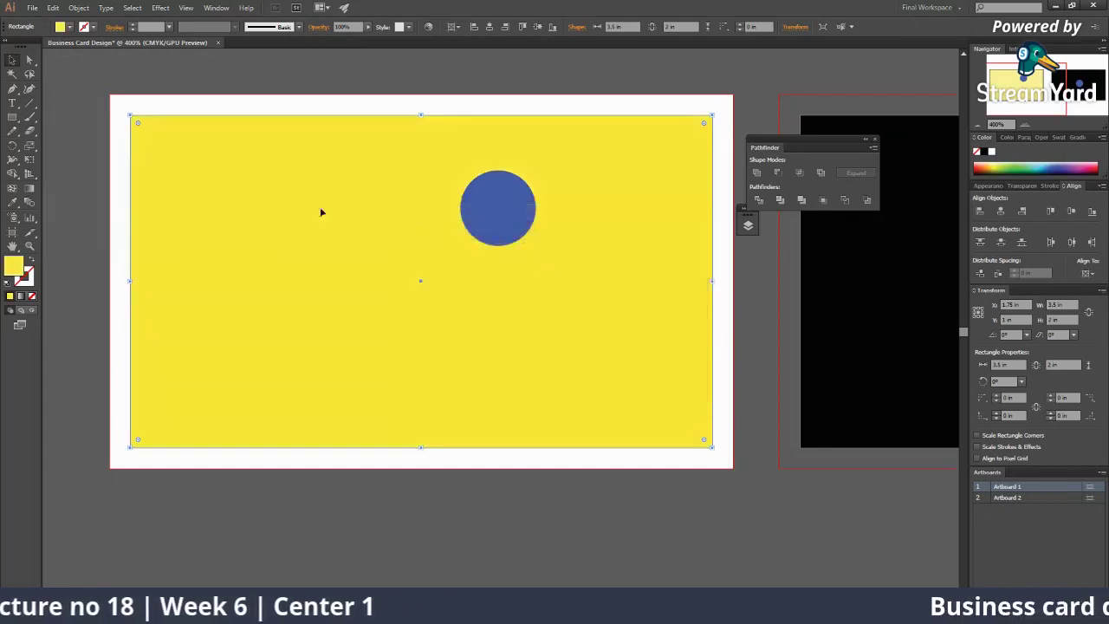
left_click(125, 179)
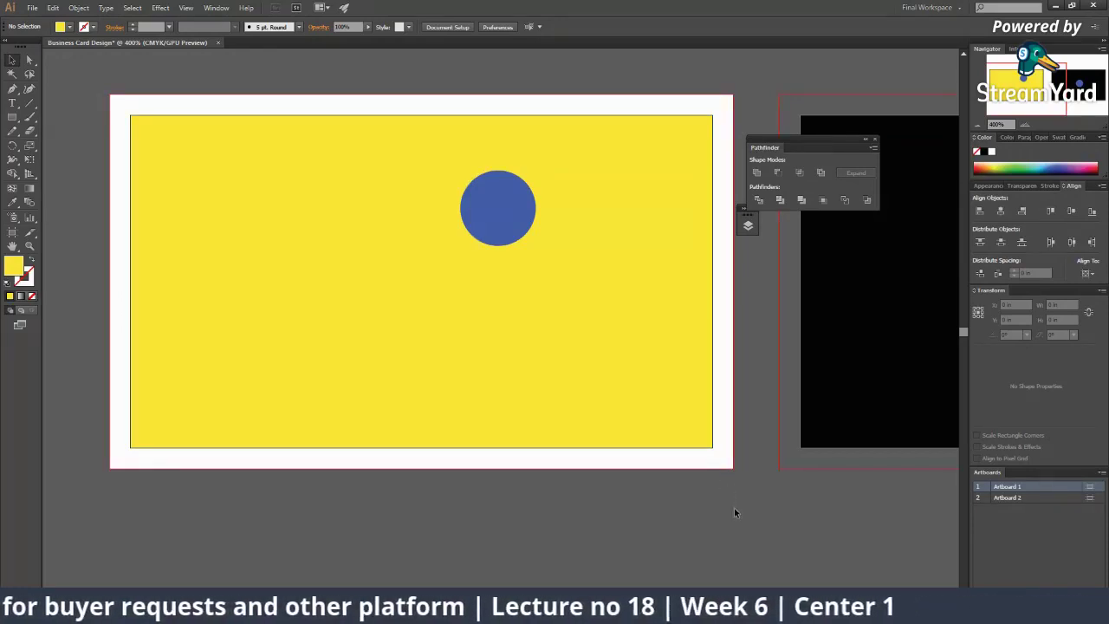
Step: Delete the white background rectangle and zoom out to both artboards
left_click(727, 295)
key("Delete")
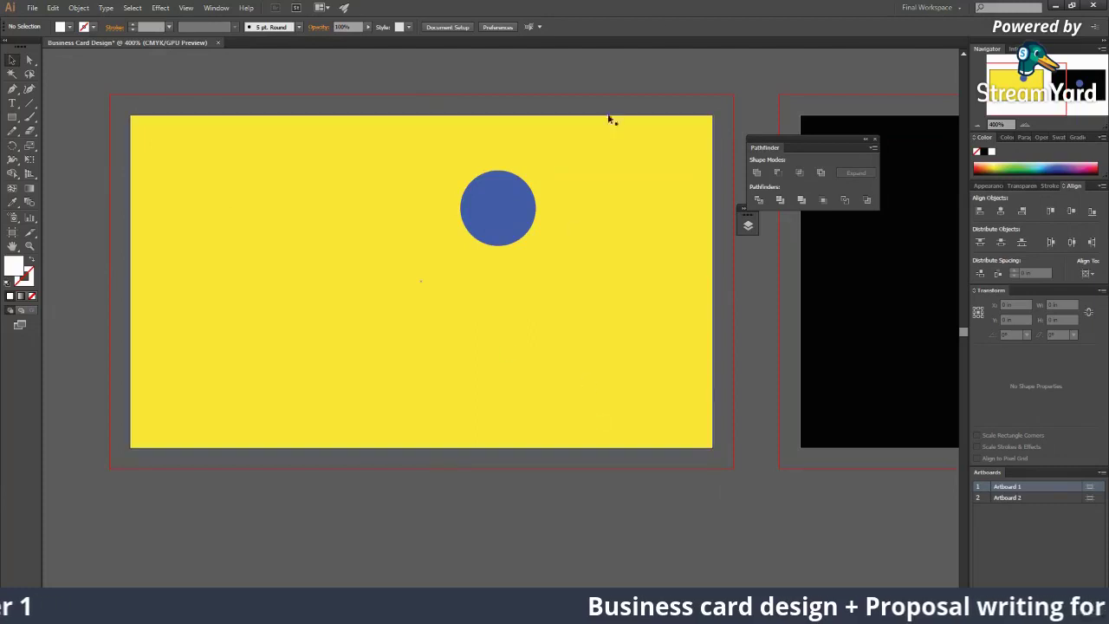
key("ctrl+minus")
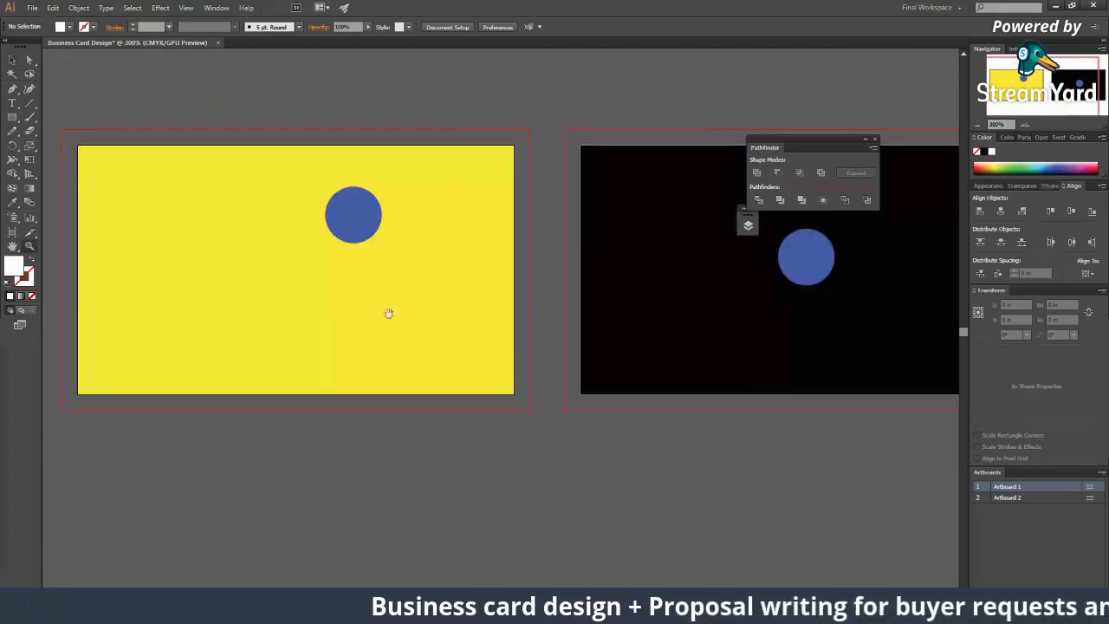
scroll(389, 312, "left", 2)
Step: Drag the yellow rectangle's corner, bottom, left and top edges out to the bleed guides
left_click(535, 372)
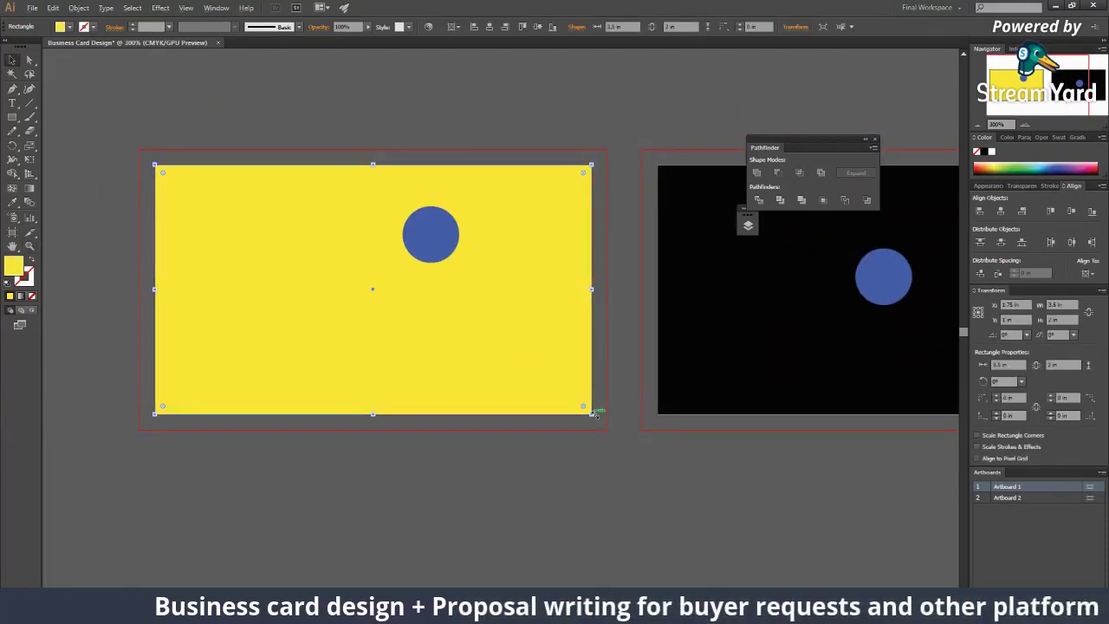
left_click_drag(592, 413, 606, 423)
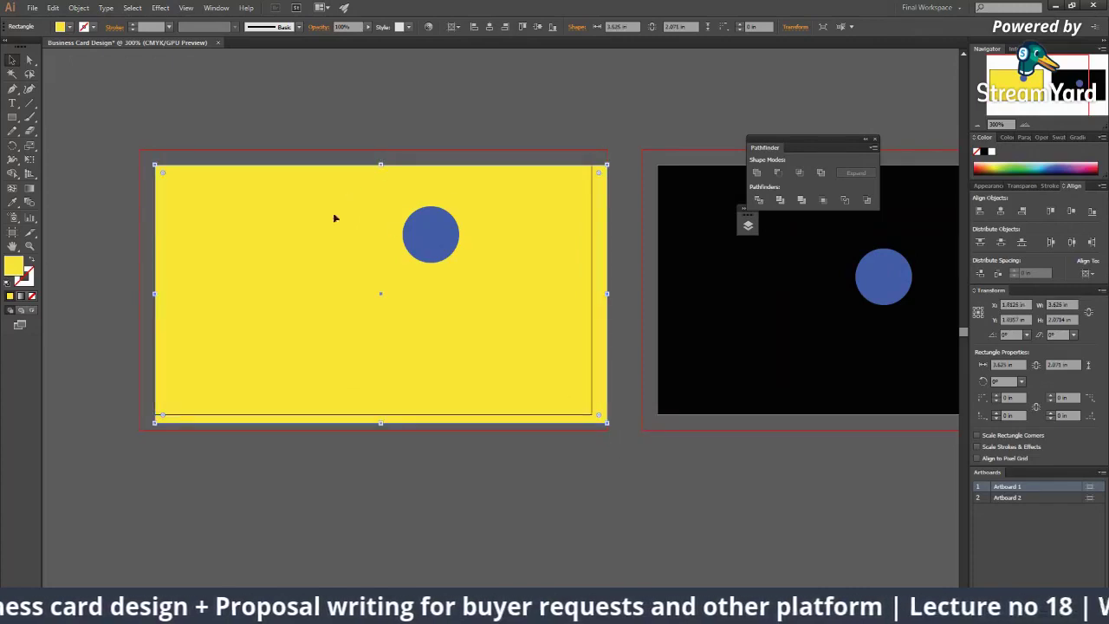
left_click_drag(381, 423, 381, 429)
left_click_drag(155, 296, 139, 297)
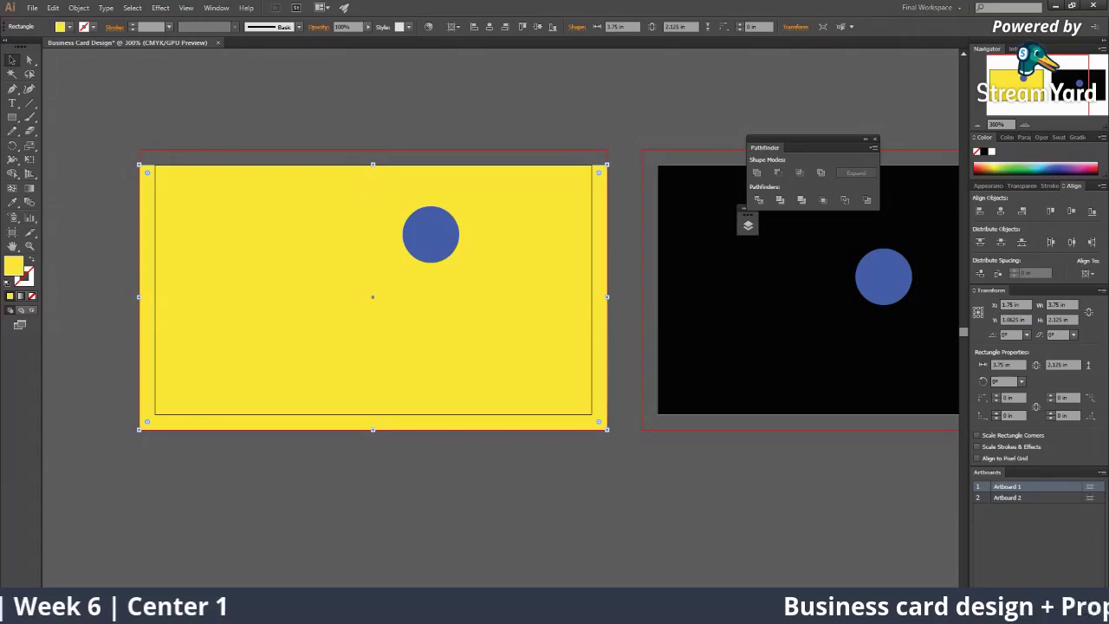
left_click(693, 541)
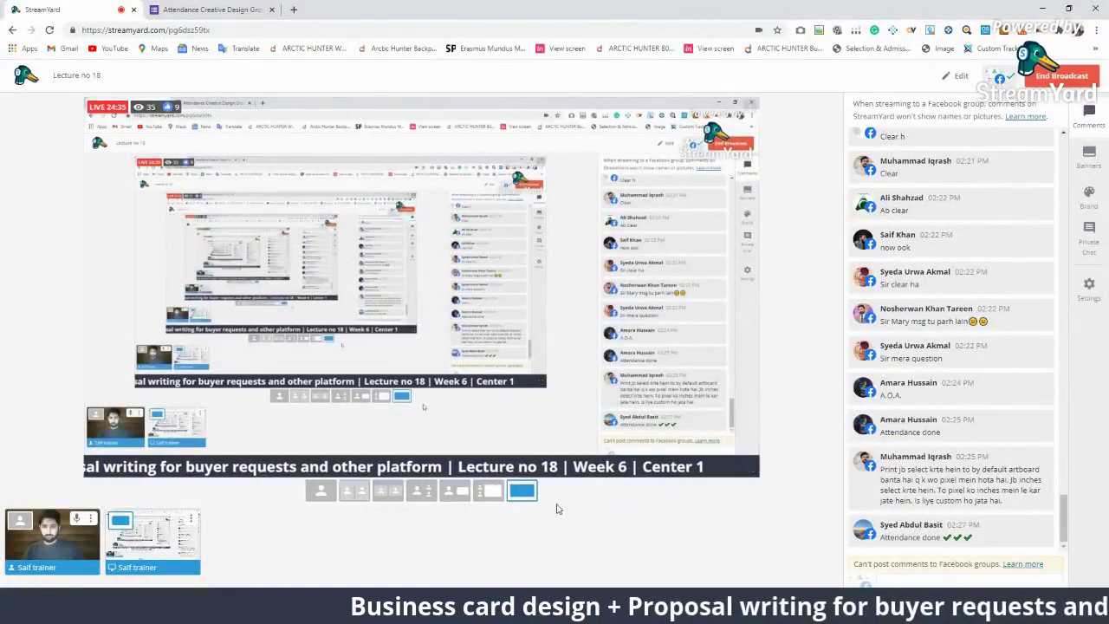
key("alt+Tab")
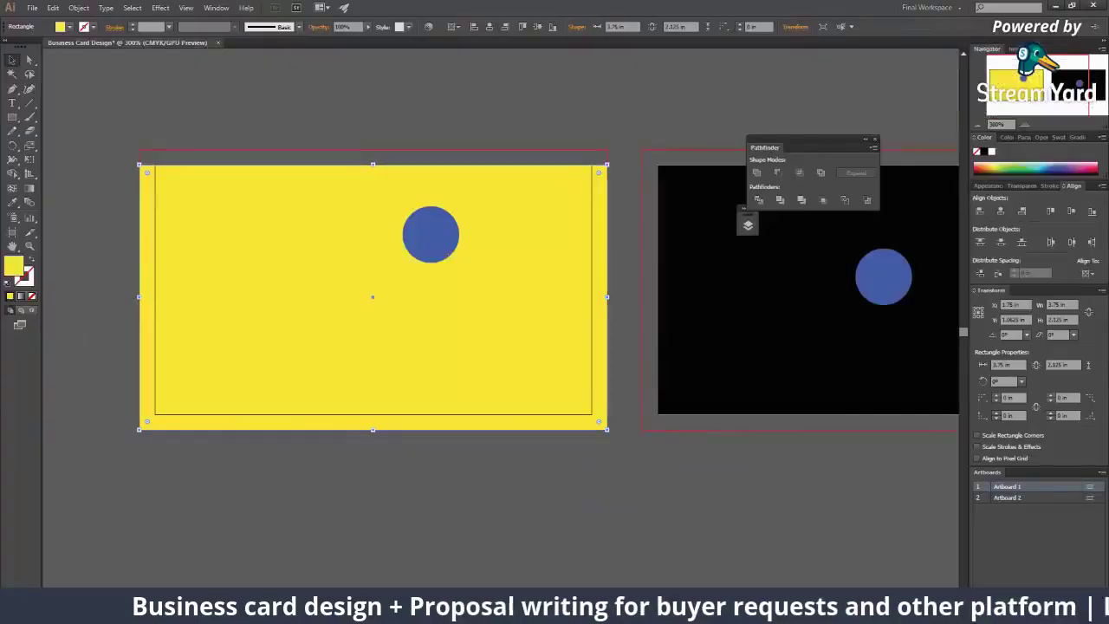
left_click_drag(372, 164, 373, 149)
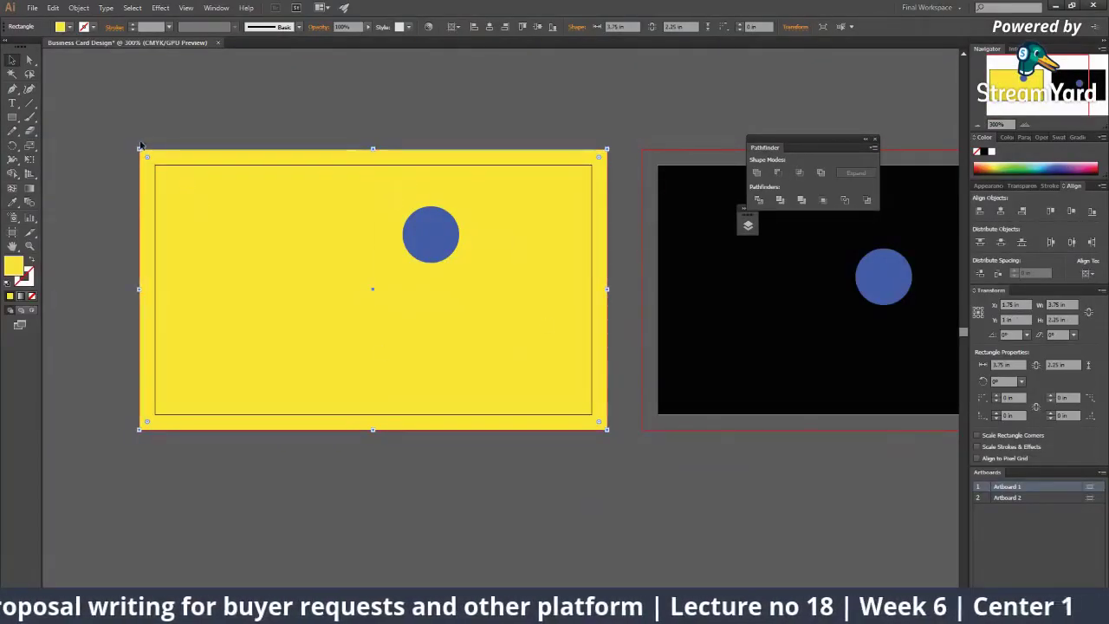
left_click(407, 346)
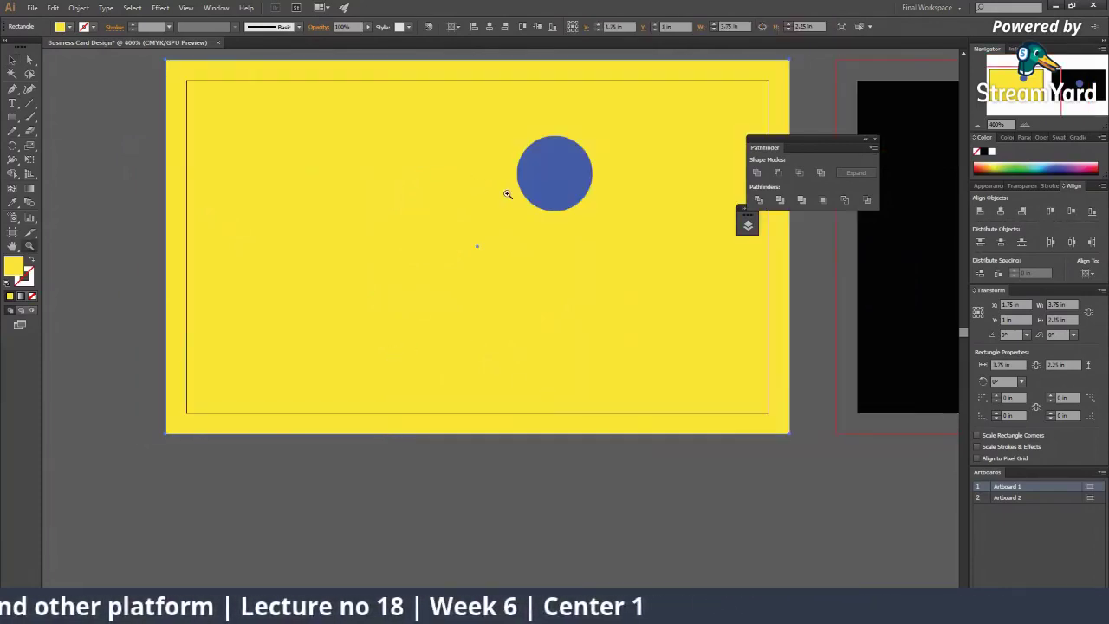
Step: Zoom in to check the yellow card's right edge against the bleed, then scroll around the card
key("ctrl+shift+a")
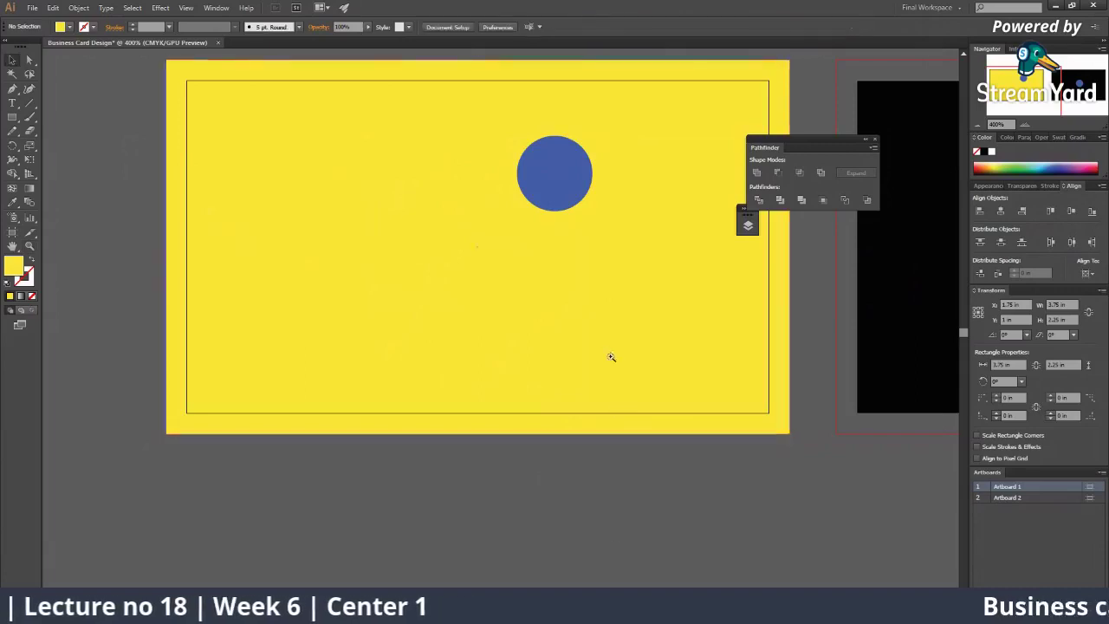
left_click(606, 351)
left_click_drag(594, 334, 420, 457)
left_click(499, 353)
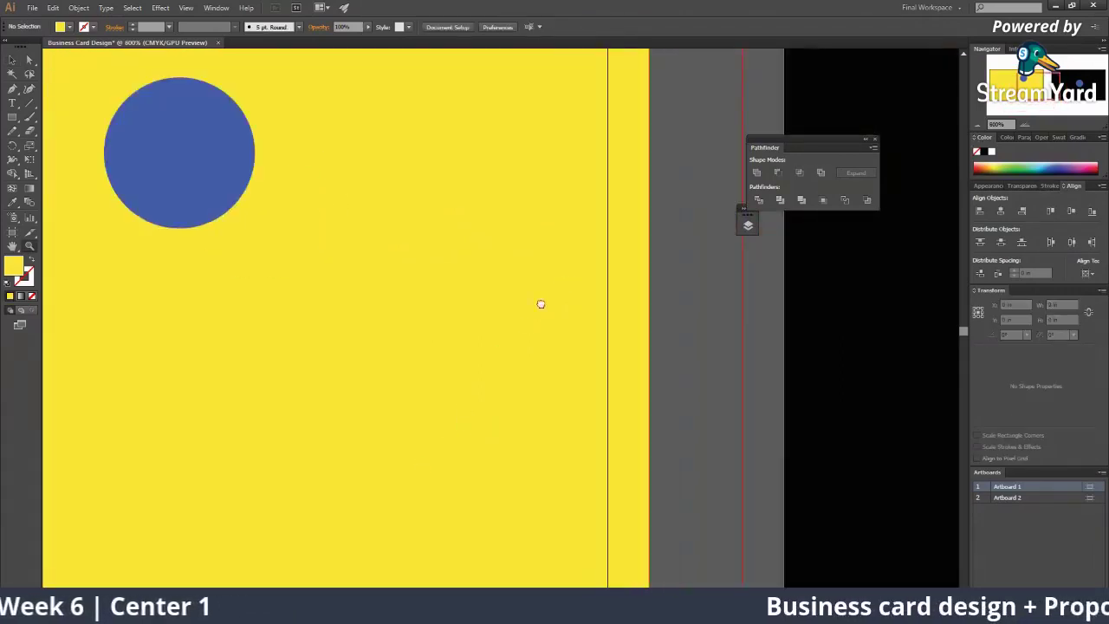
left_click_drag(539, 304, 465, 412)
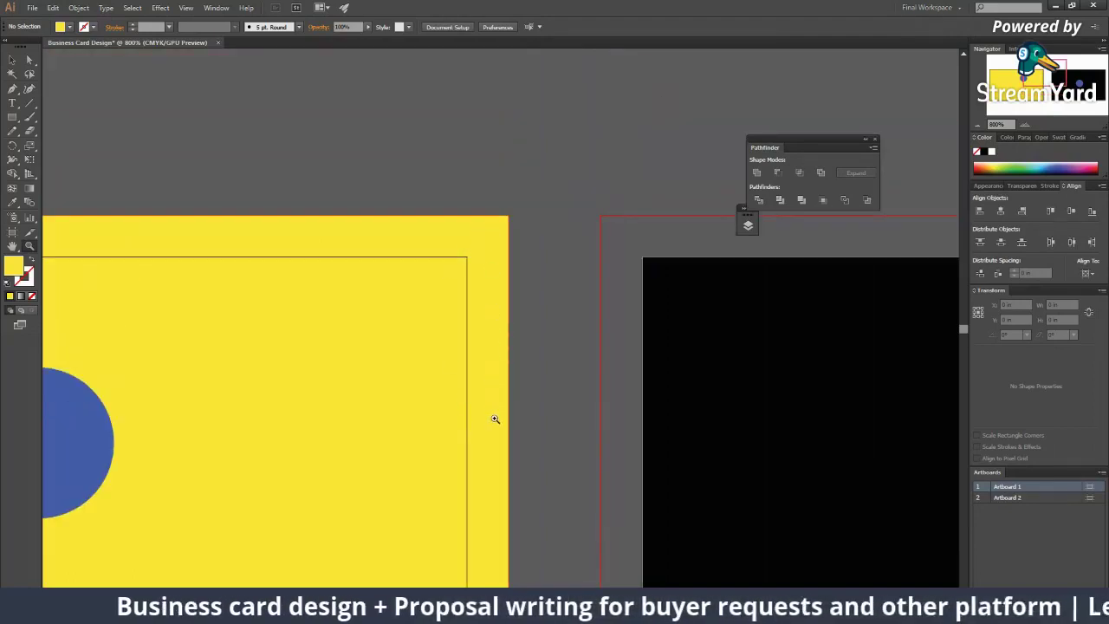
scroll(498, 416, "down", 5)
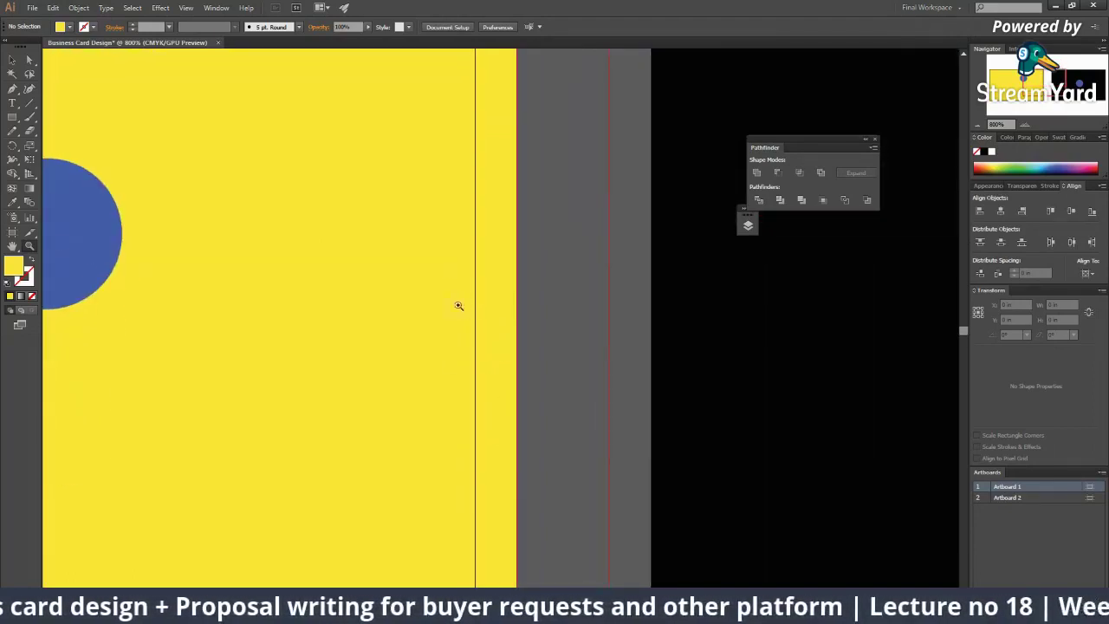
scroll(507, 443, "down", 5)
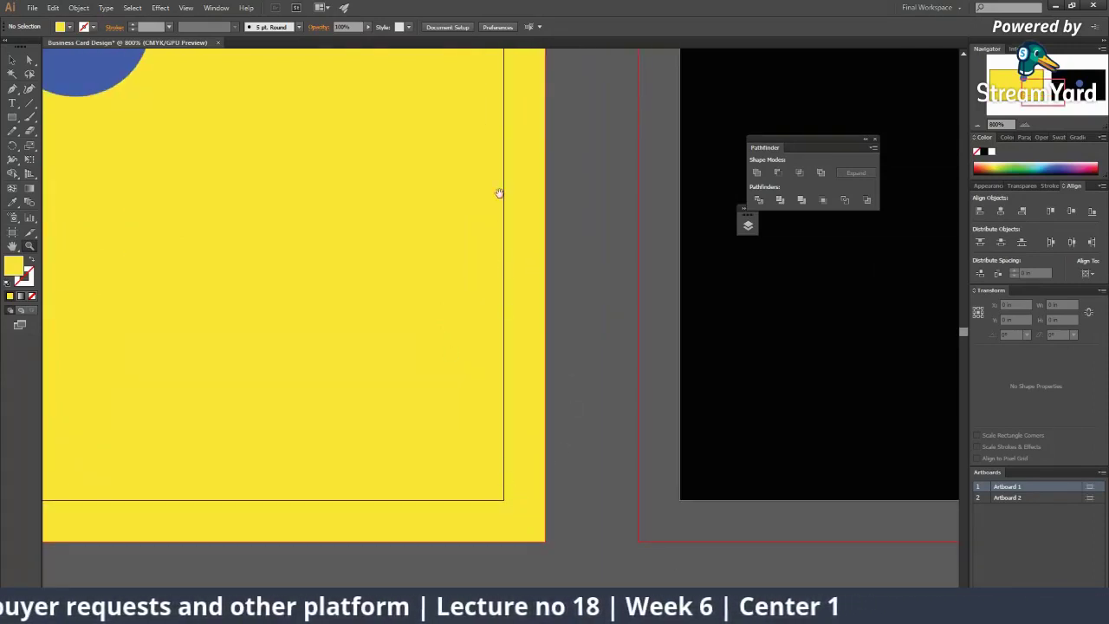
scroll(502, 286, "up", 5)
scroll(485, 331, "left", 10)
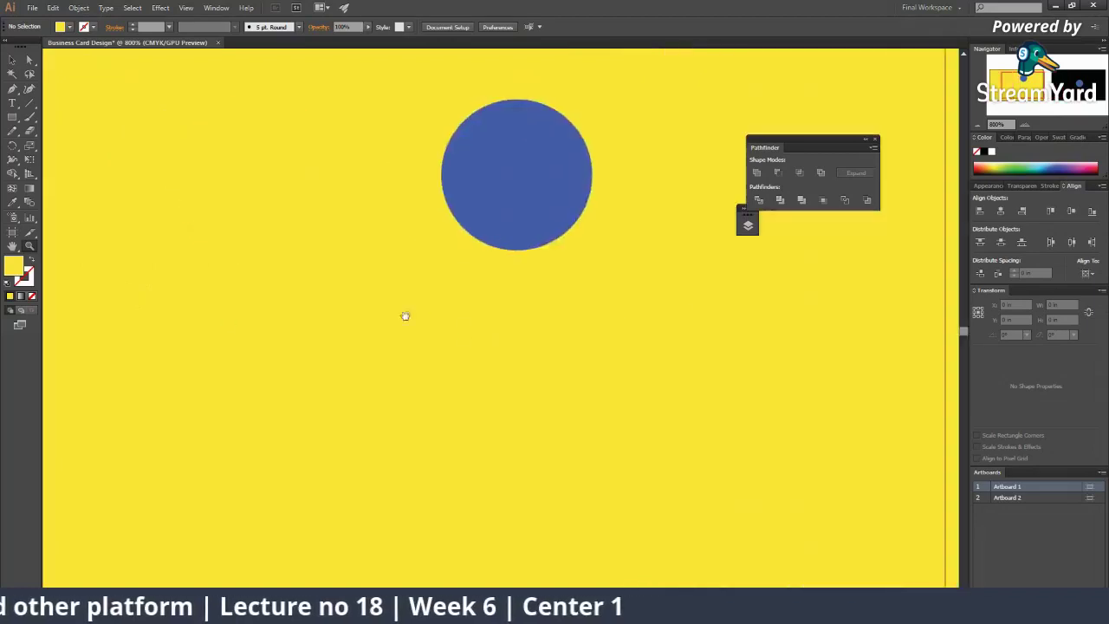
scroll(405, 315, "up", 9)
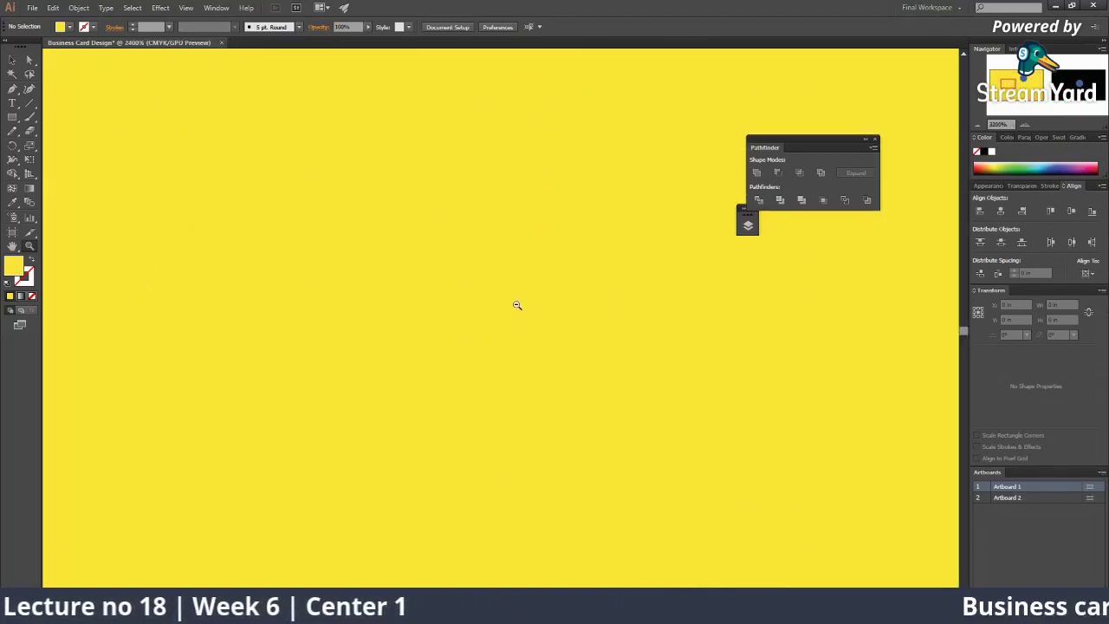
scroll(516, 305, "down", 9)
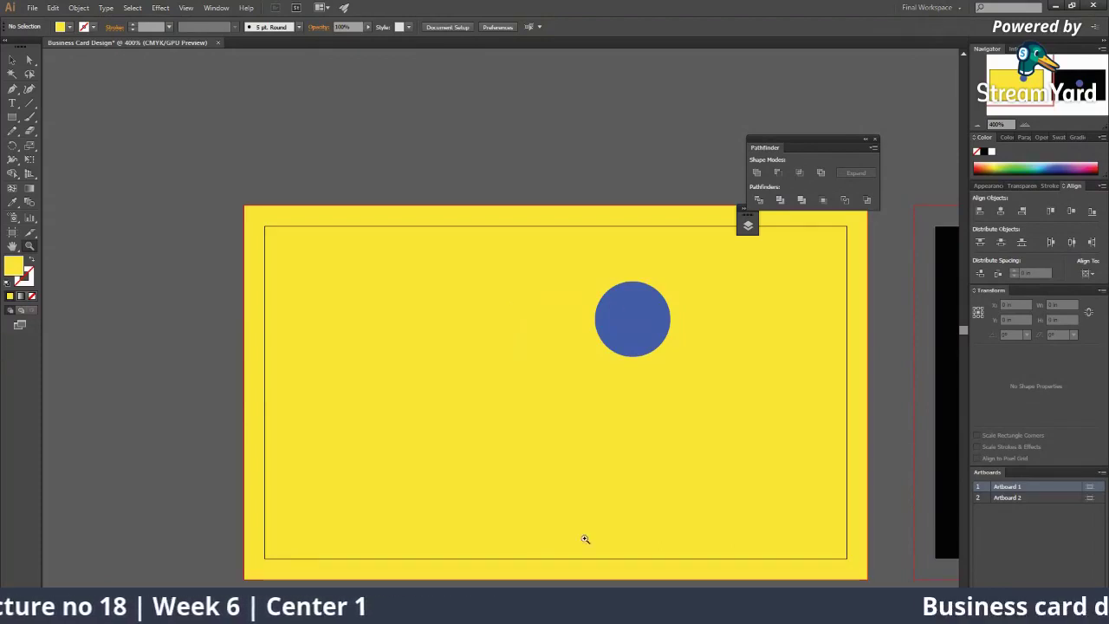
mouse_move(745, 604)
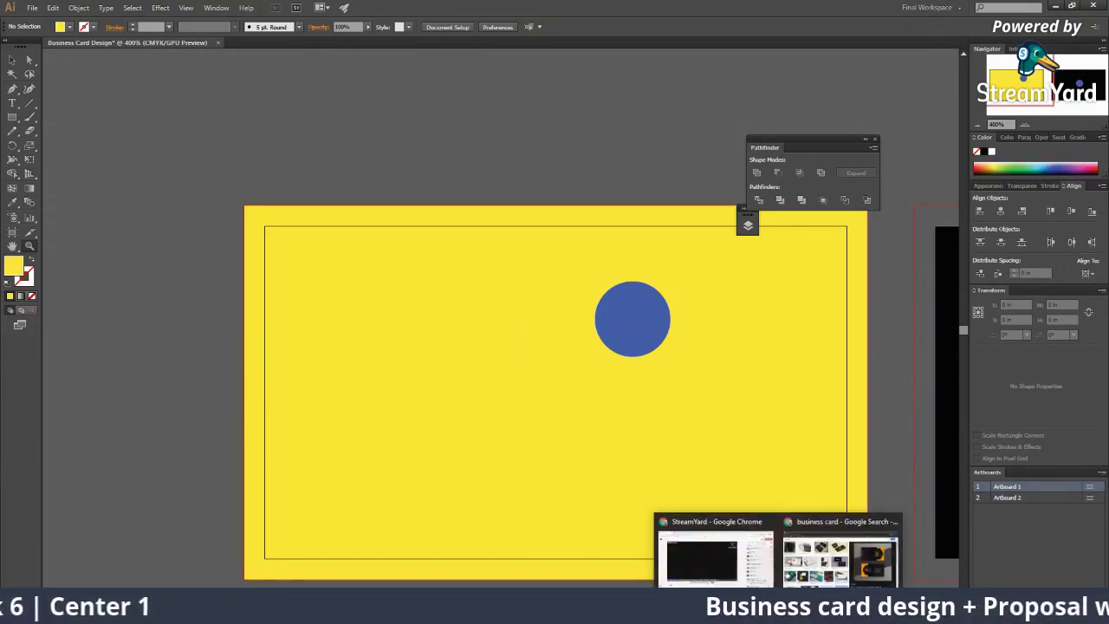
left_click(698, 544)
left_click(1035, 361)
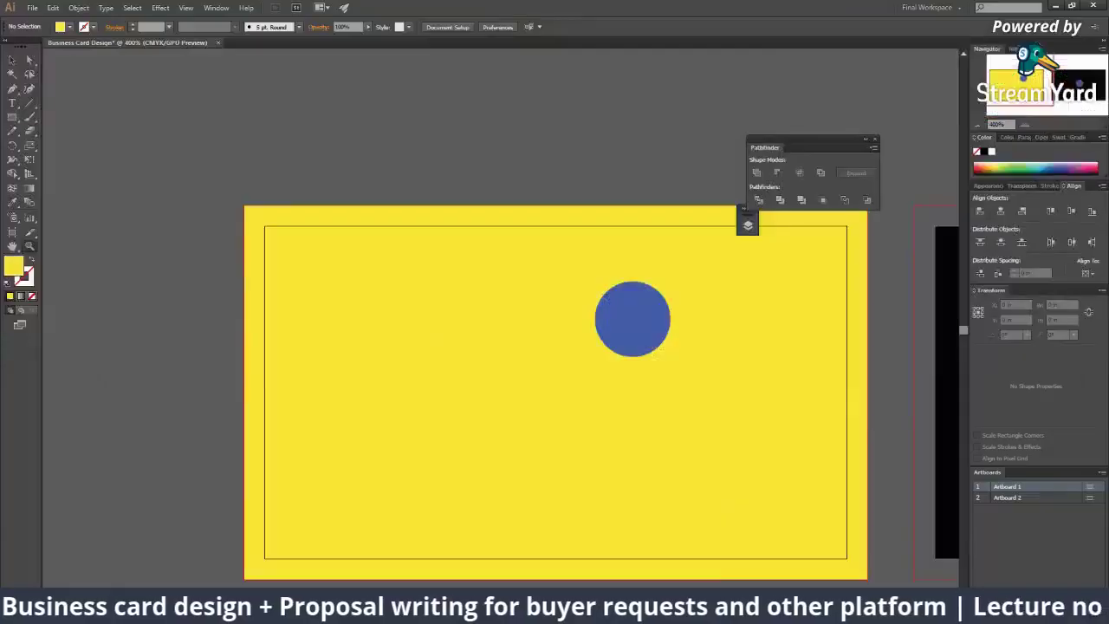
key("alt+Tab")
left_click(12, 117)
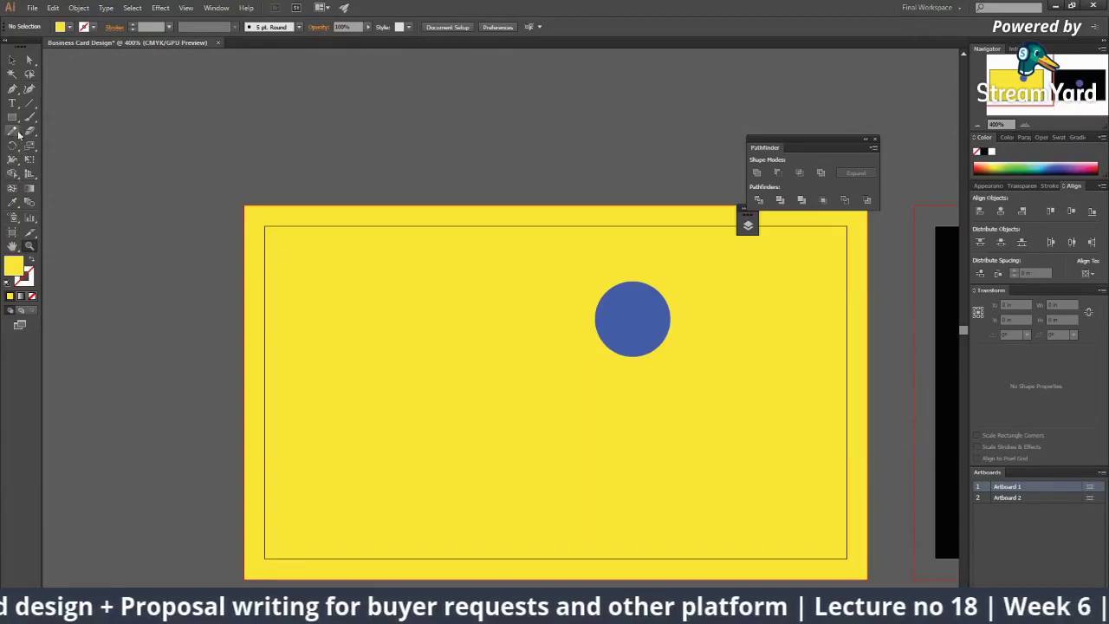
Step: Select and delete the second card's black background
scroll(383, 224, "right", 10)
key("v")
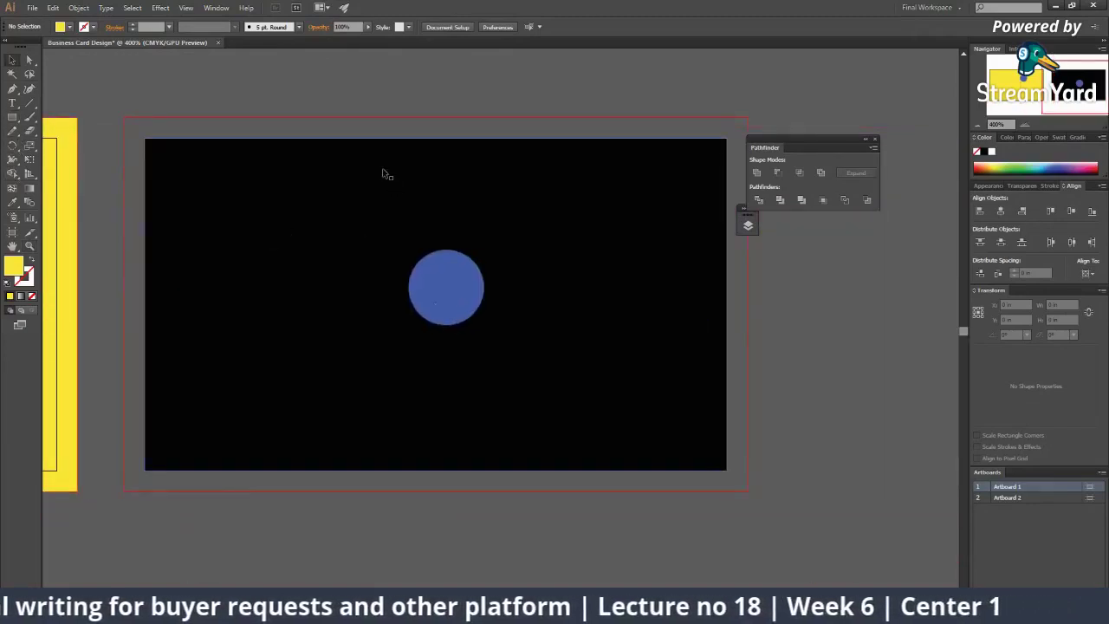
left_click(413, 199)
key("Delete")
key("Delete")
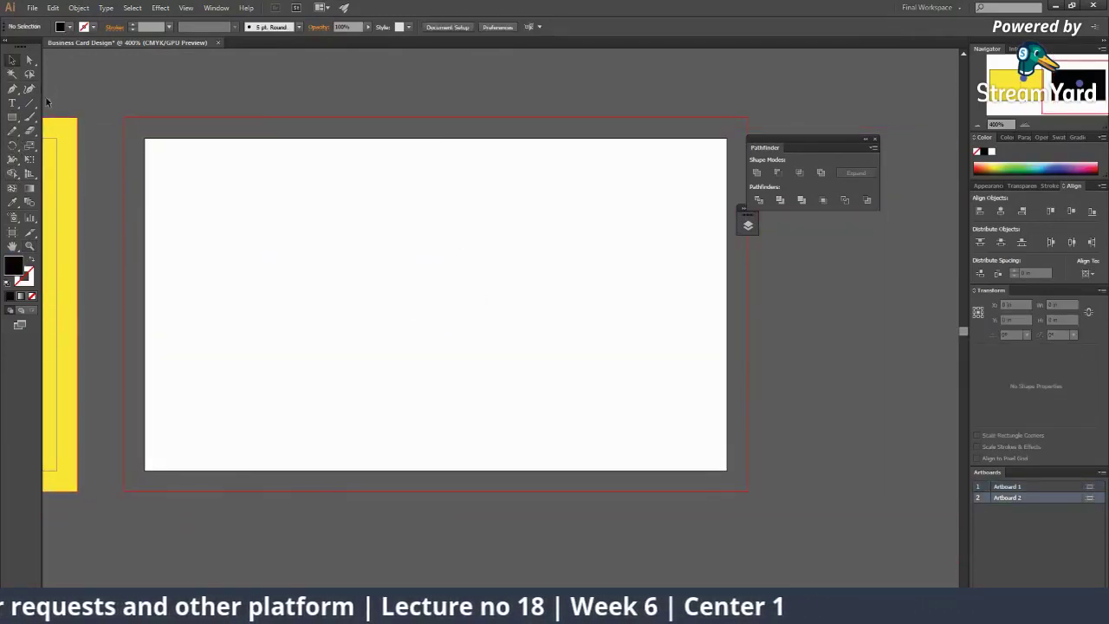
Step: Draw a light blue rectangle covering the second card's whole bleed area
key("m")
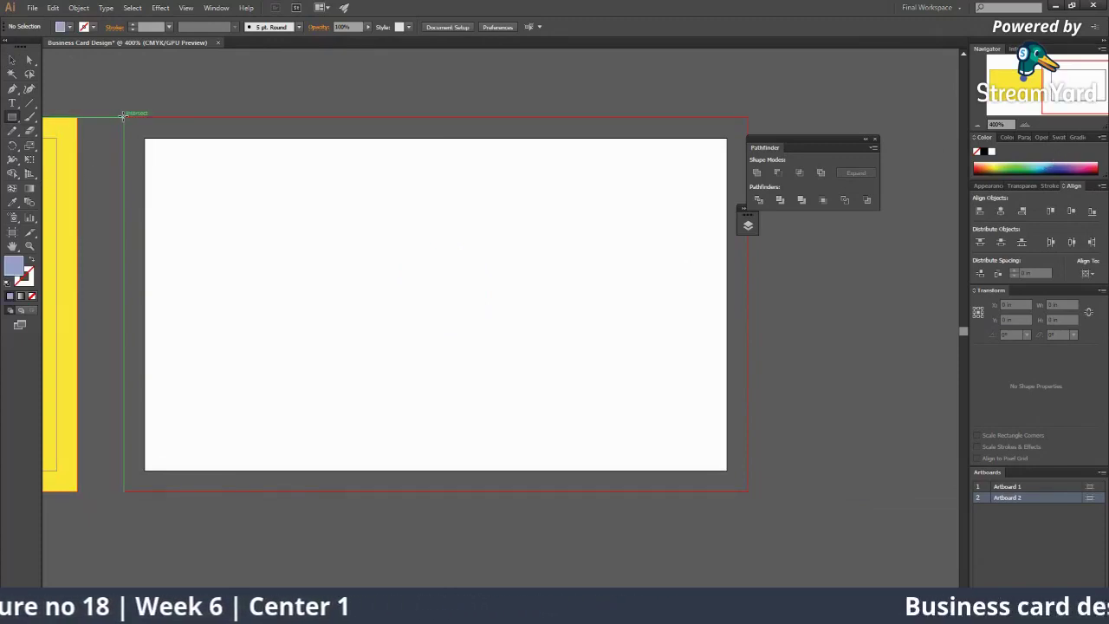
left_click_drag(124, 117, 748, 491)
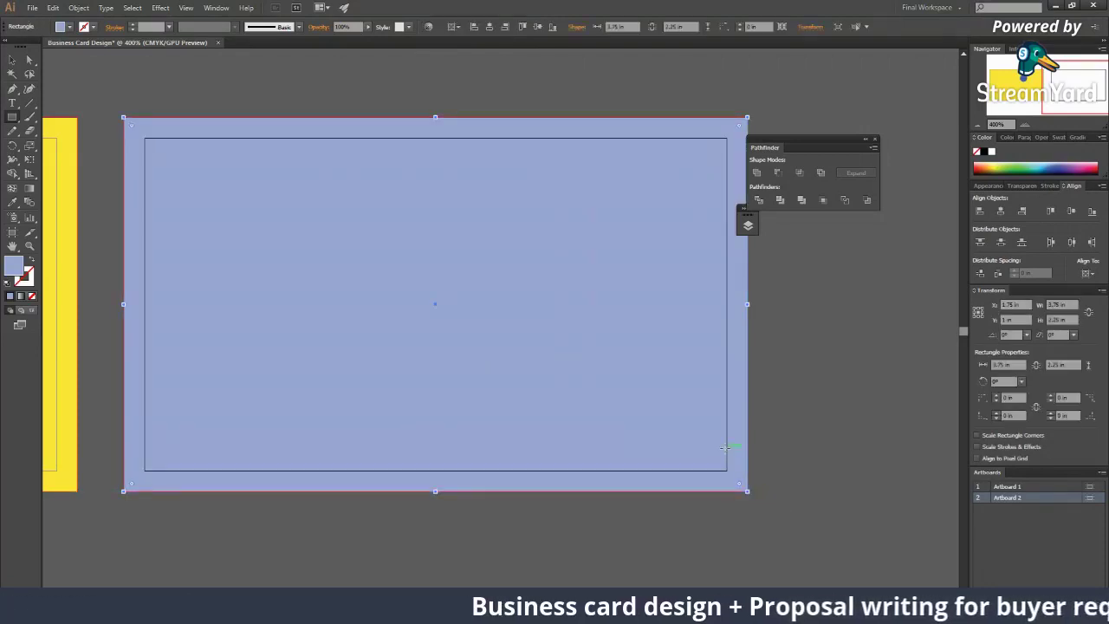
key("v")
left_click(838, 556)
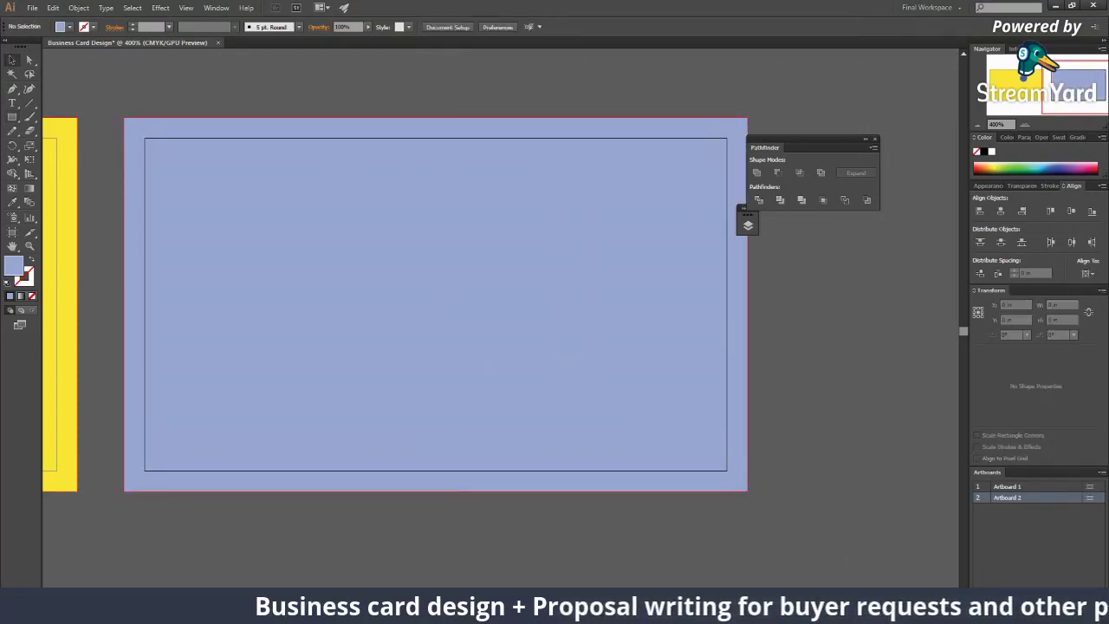
Step: Show a viewer comment on the StreamYard stream, hide it again, and return to the card document
mouse_move(748, 611)
left_click(696, 544)
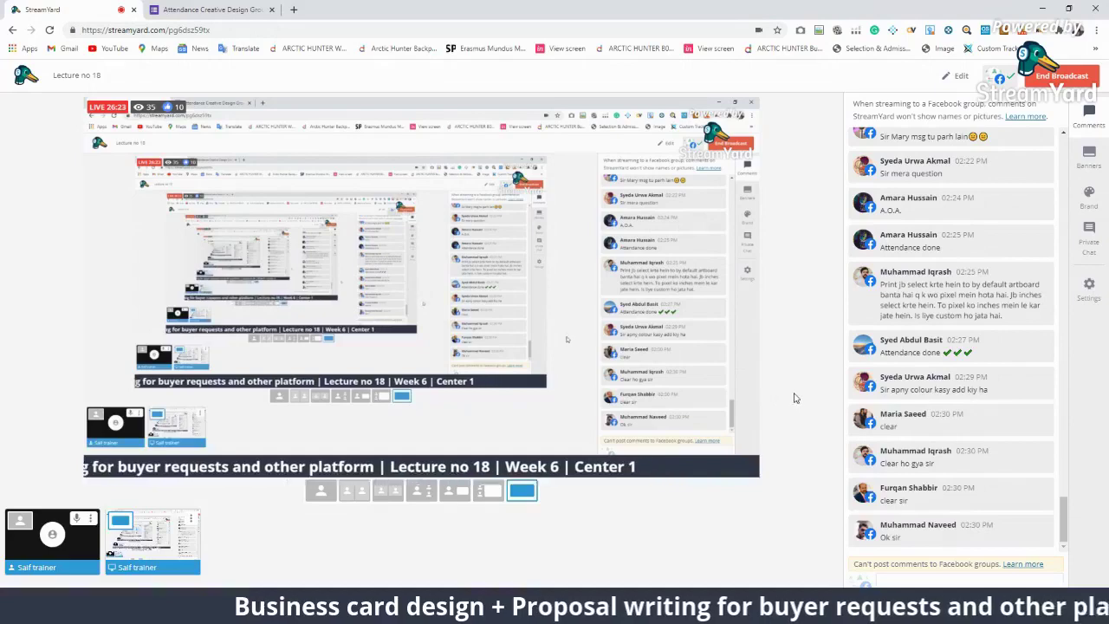
left_click(915, 388)
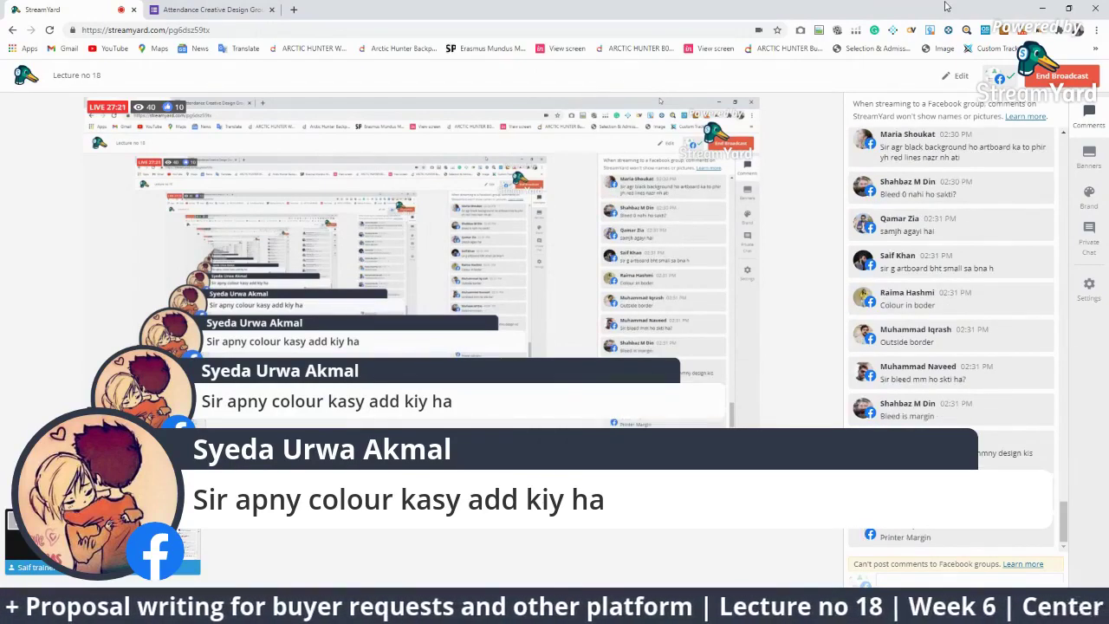
scroll(953, 321, "up", 5)
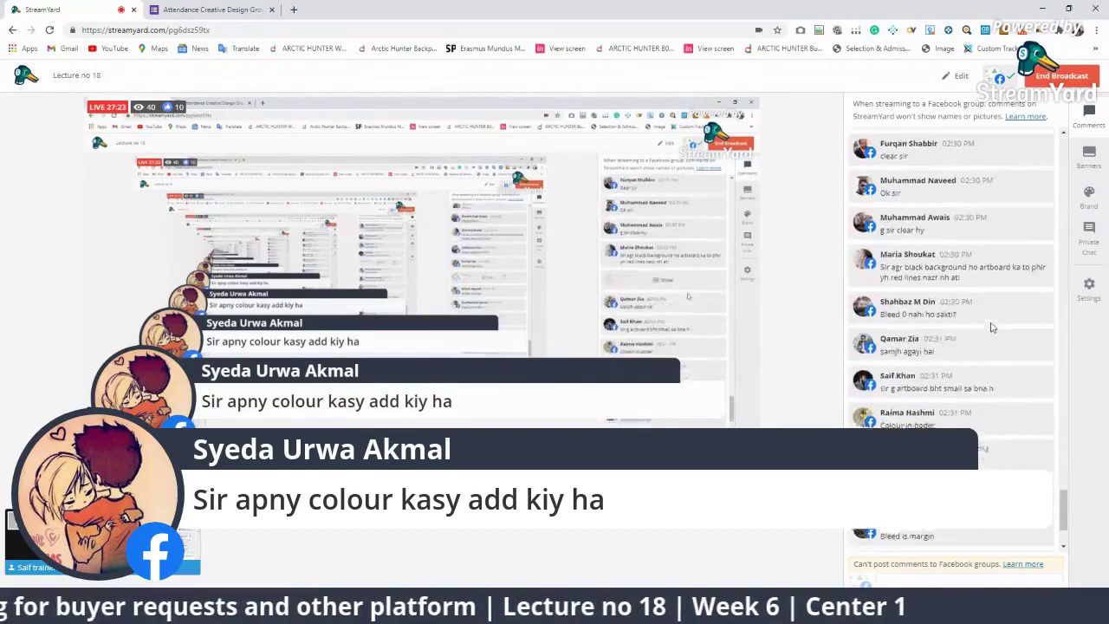
left_click(958, 495)
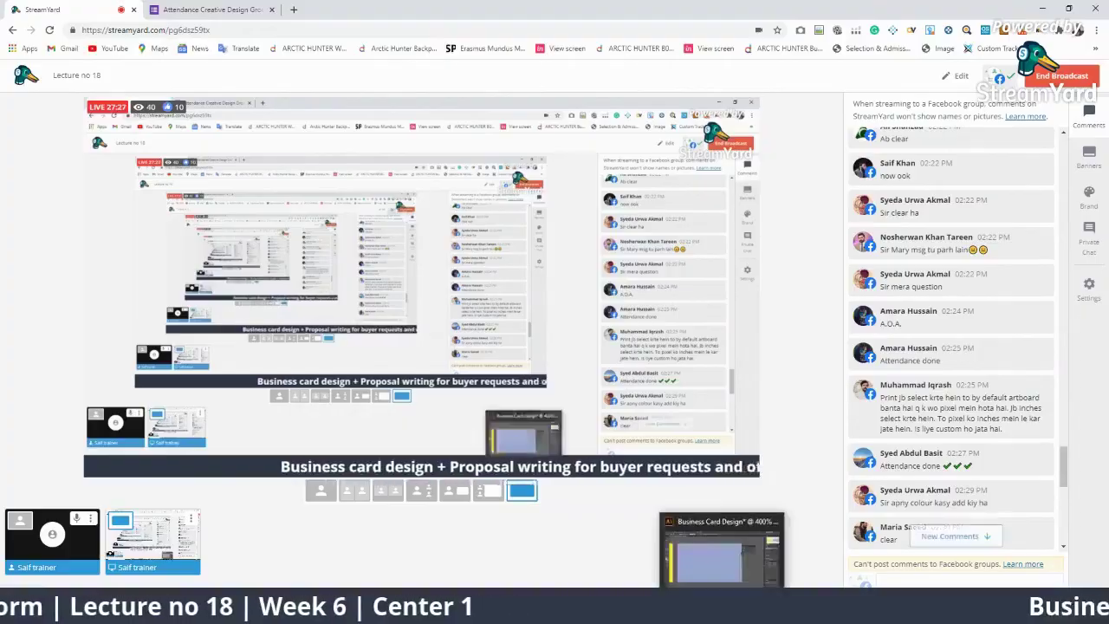
left_click(723, 530)
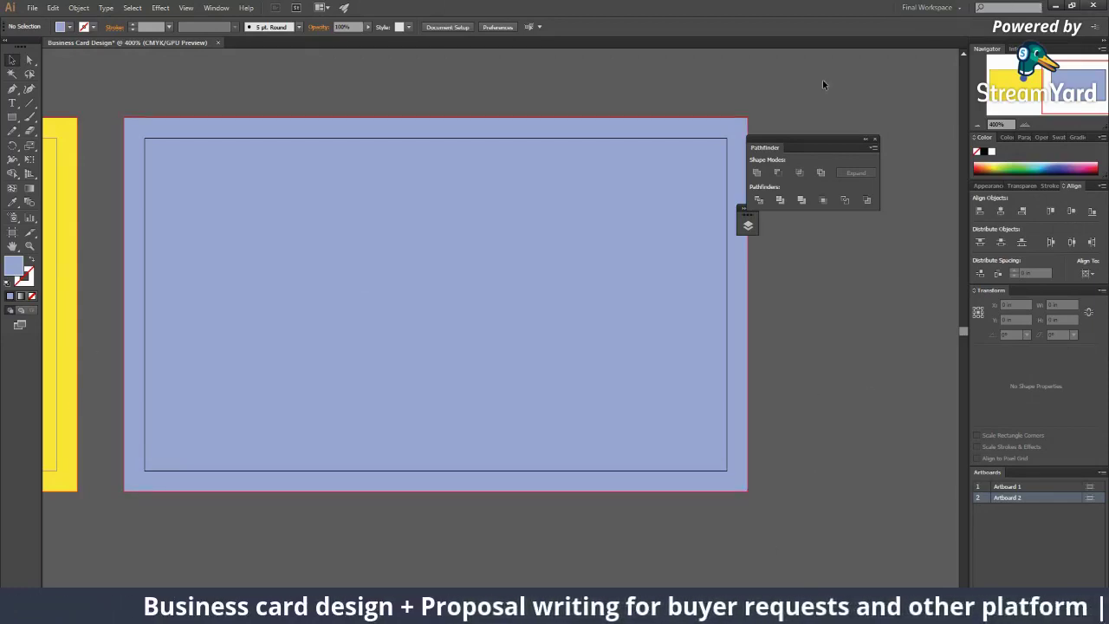
Step: Bring the StreamYard broadcast studio and its comment feed back on screen
mouse_move(780, 610)
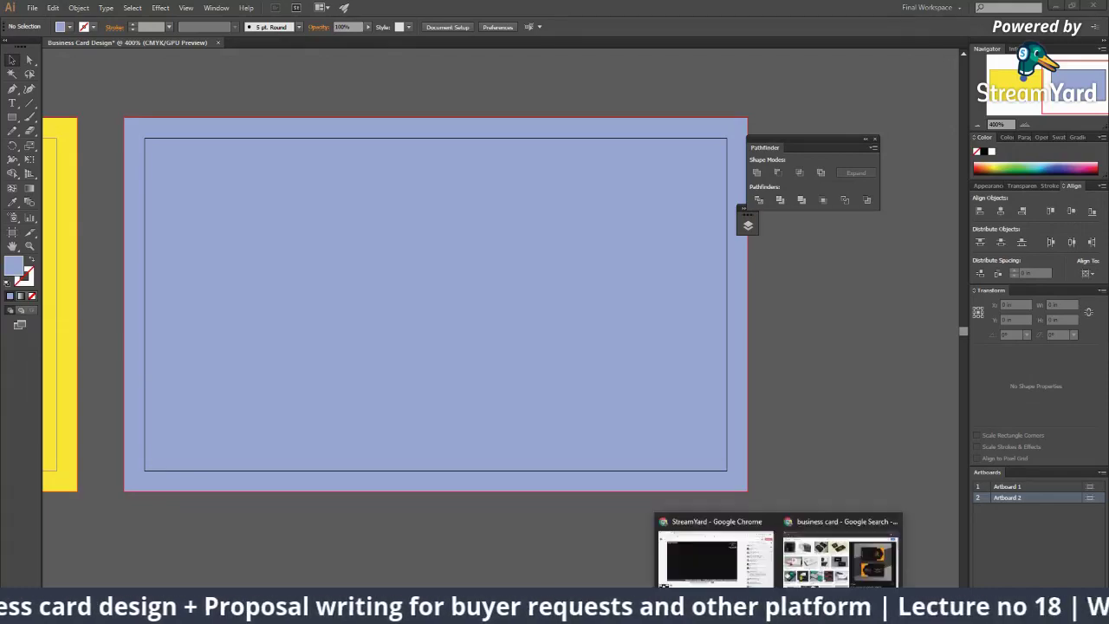
left_click(686, 551)
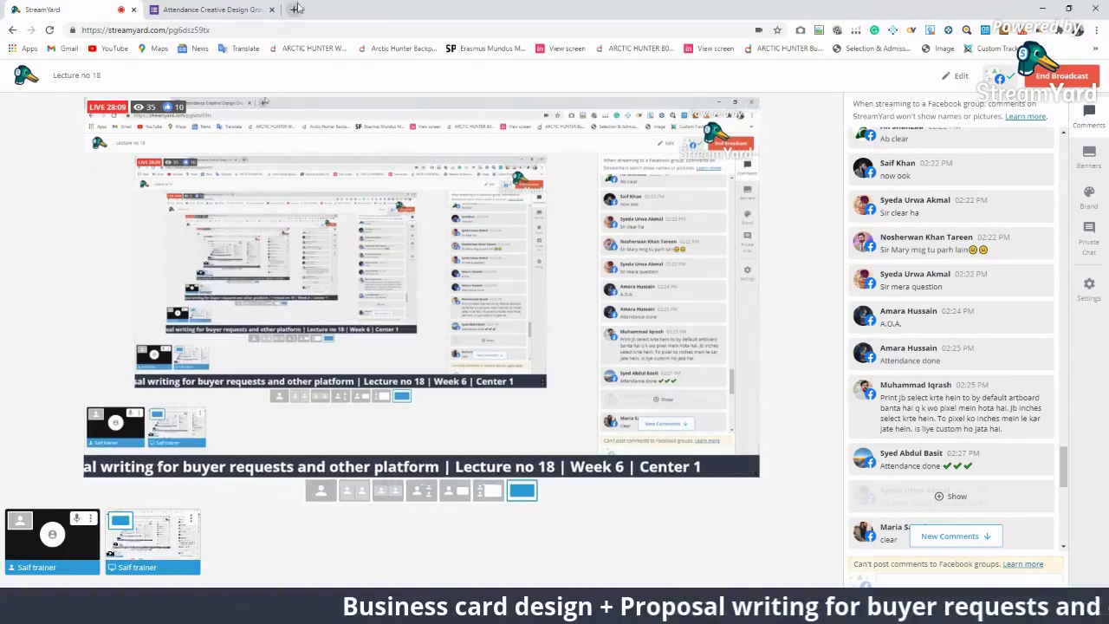
Step: Google '0.125 inch to mm' in a new tab, highlight the 3.175 mm answer, and return to StreamYard
key("ctrl+t")
left_click(306, 33)
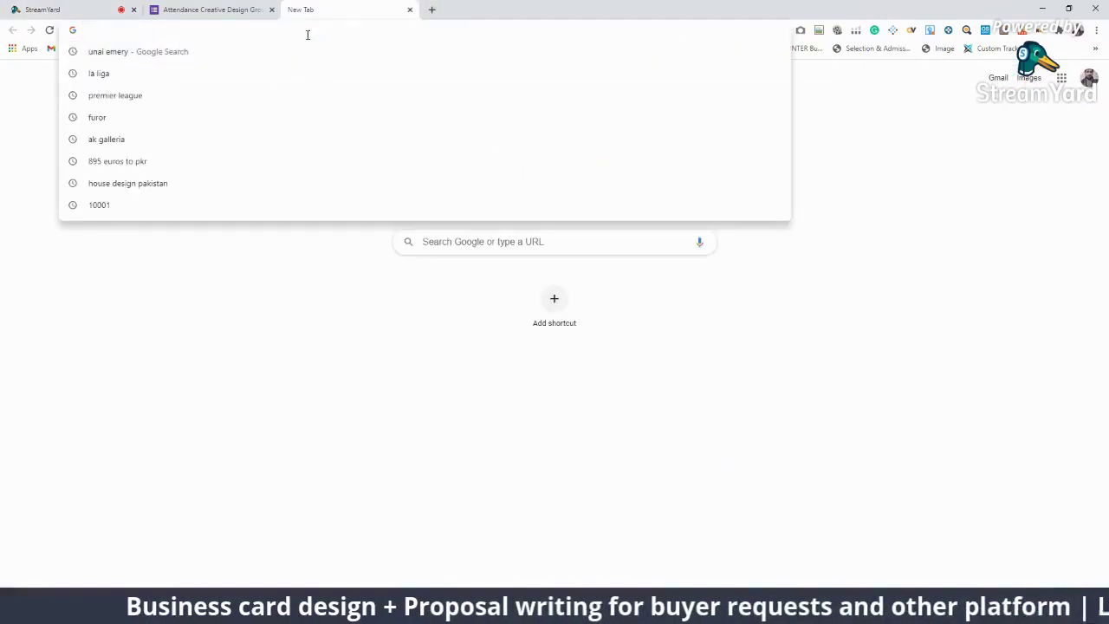
type("0.125 in")
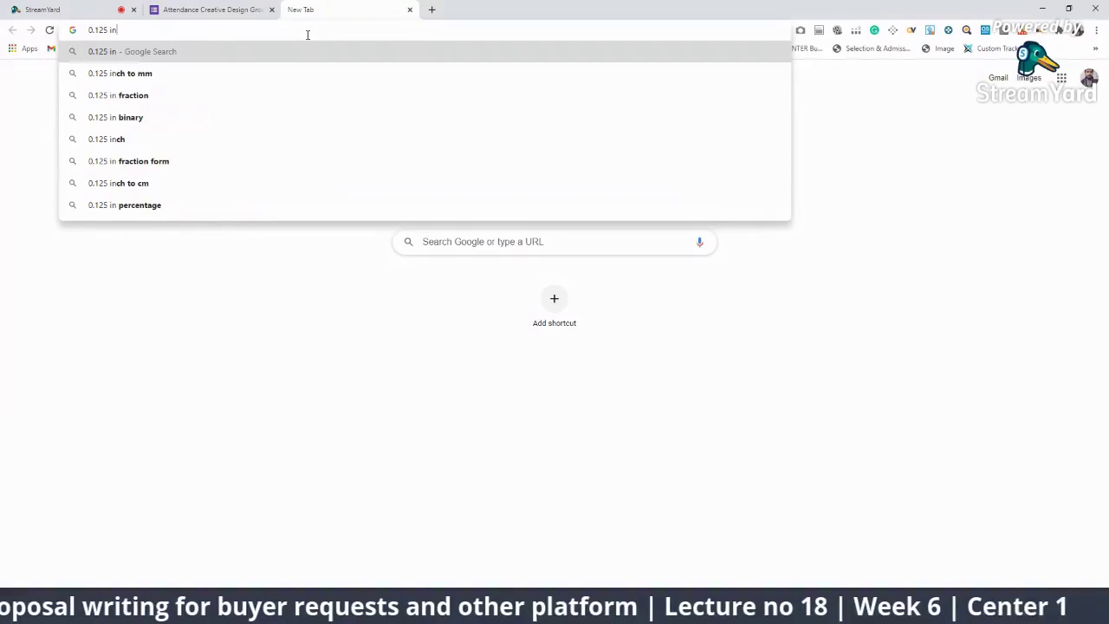
key("Down")
key("Return")
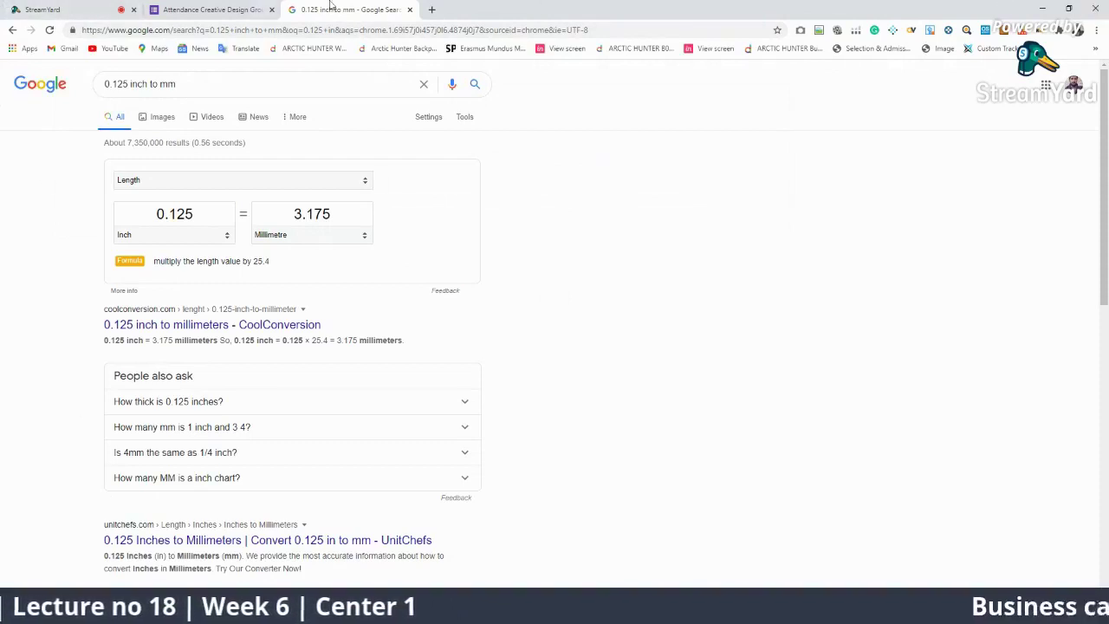
left_click(328, 212)
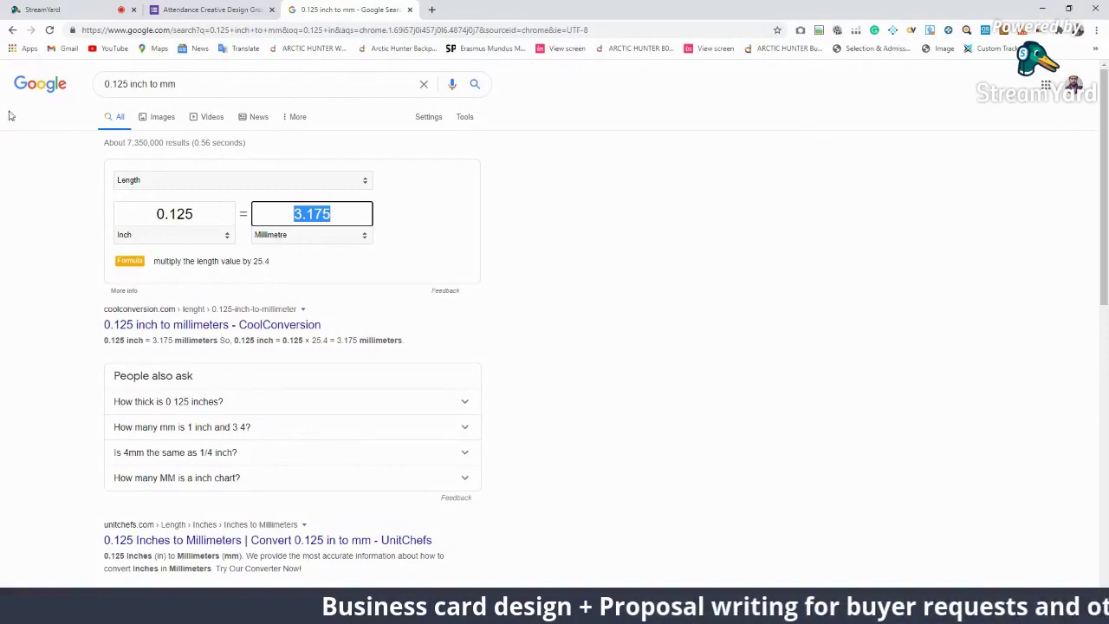
left_click(207, 10)
left_click(33, 8)
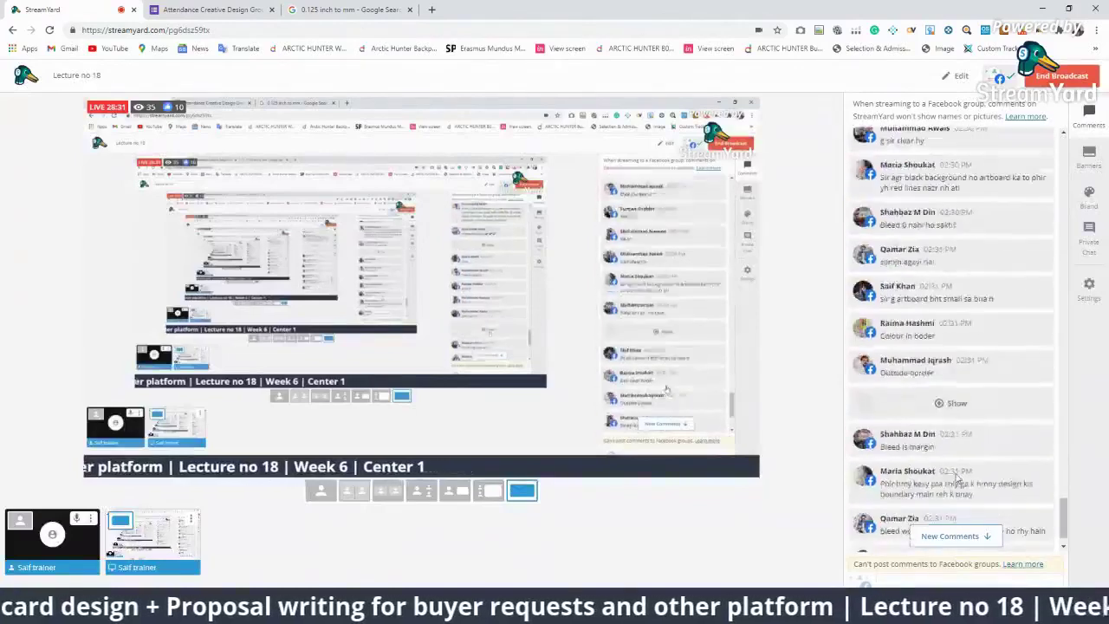
Step: Put a viewer's bleed definition on stream, then switch back to Illustrator
scroll(957, 481, "down", 5)
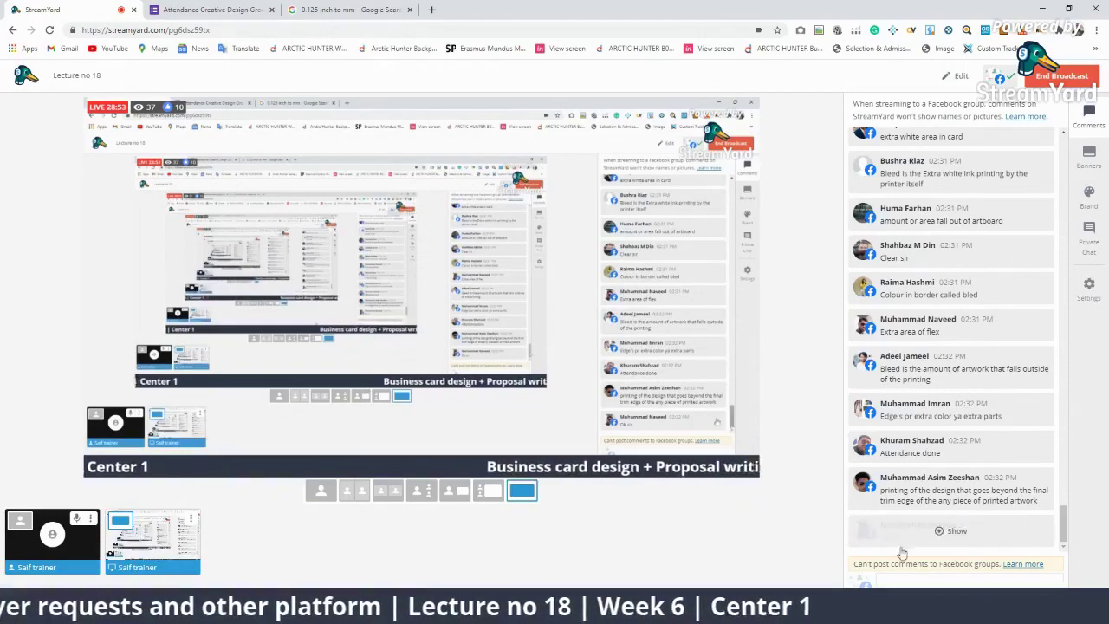
left_click(950, 526)
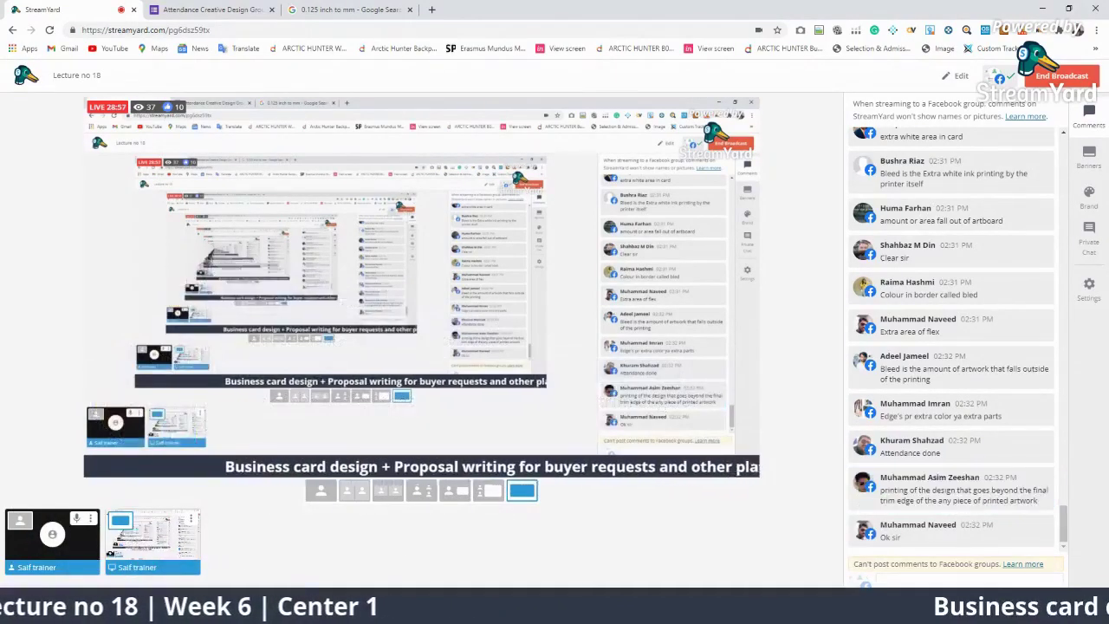
mouse_move(722, 611)
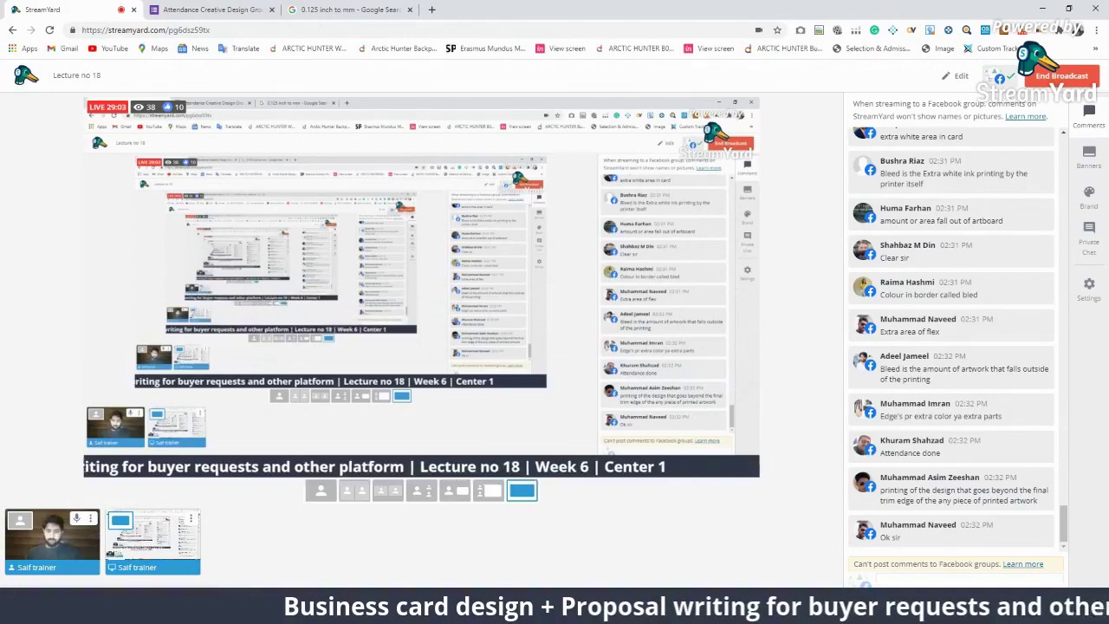
key("alt+Tab")
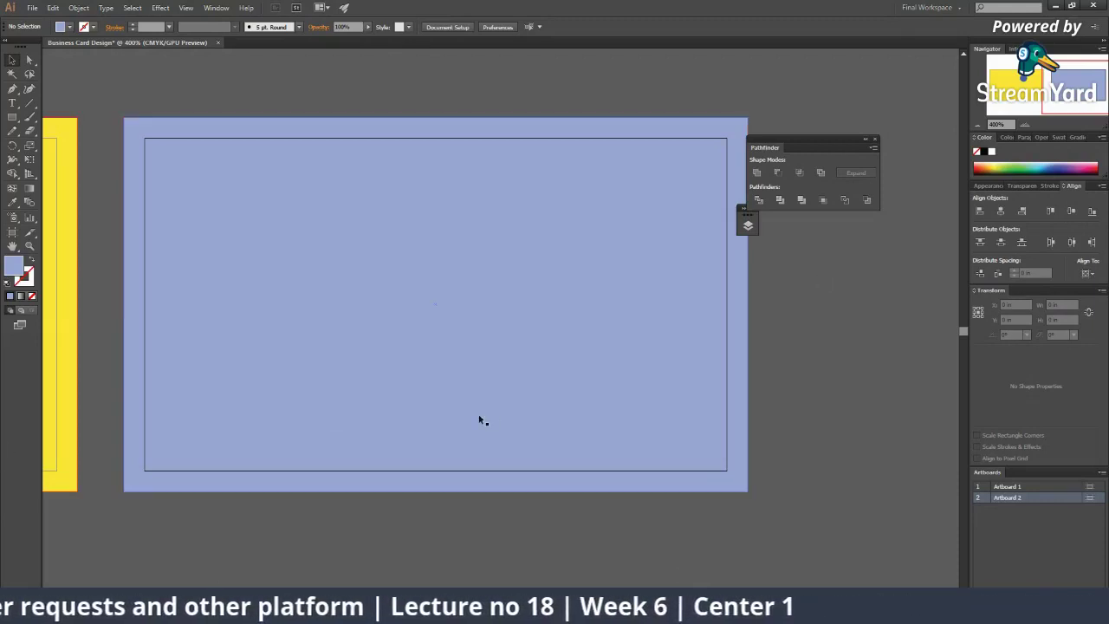
Step: Move the blue circle up above the yellow card
left_click(495, 386, "ctrl+alt")
left_click(496, 386, "ctrl+alt")
key("ctrl+plus")
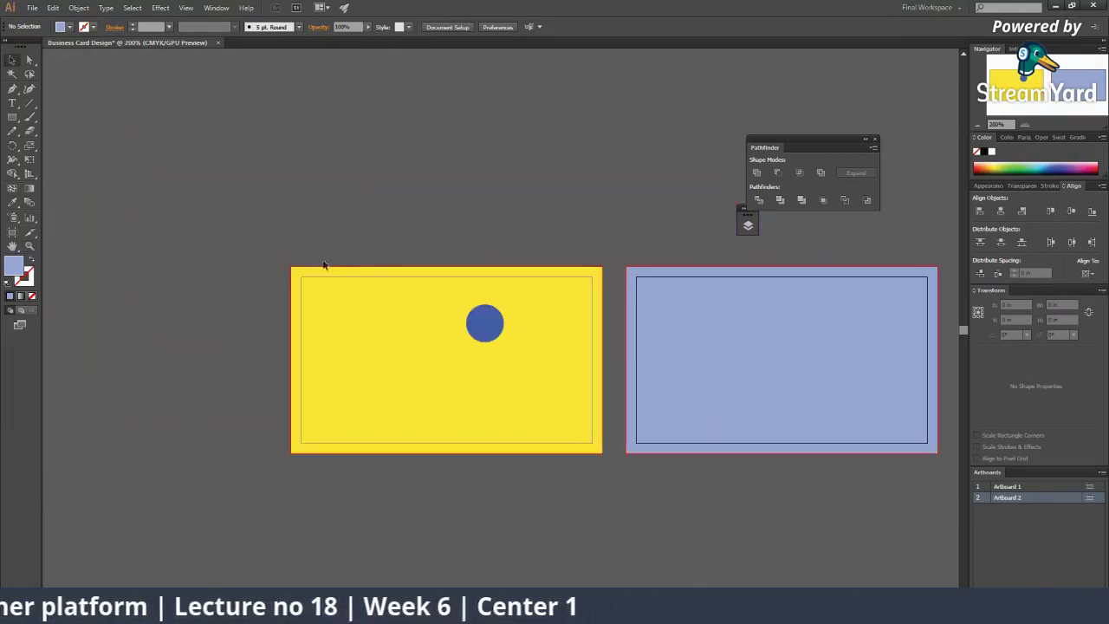
left_click(433, 305, "ctrl")
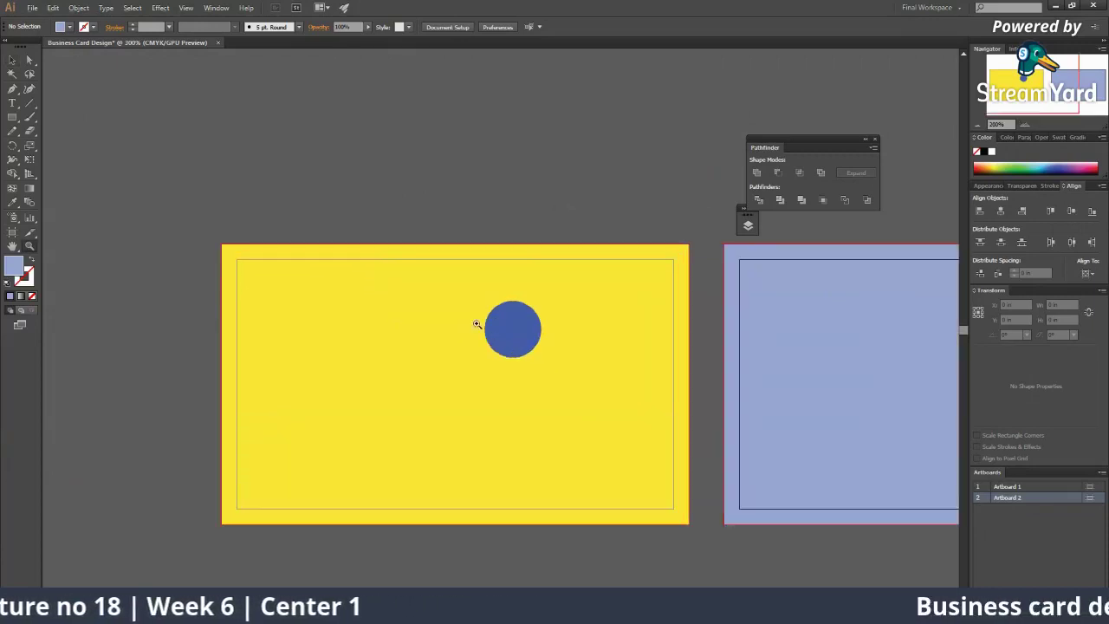
left_click(343, 340)
left_click(516, 345)
left_click_drag(530, 348, 535, 183)
left_click(536, 183)
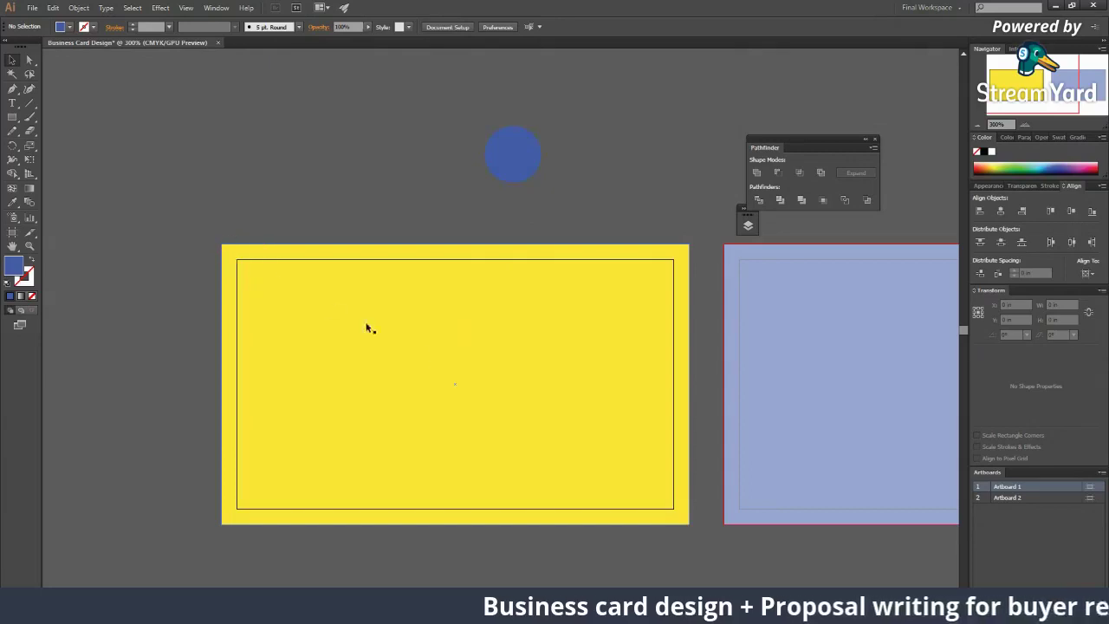
Step: Stretch the yellow background rectangle out to the red bleed lines on every side
left_click(683, 521)
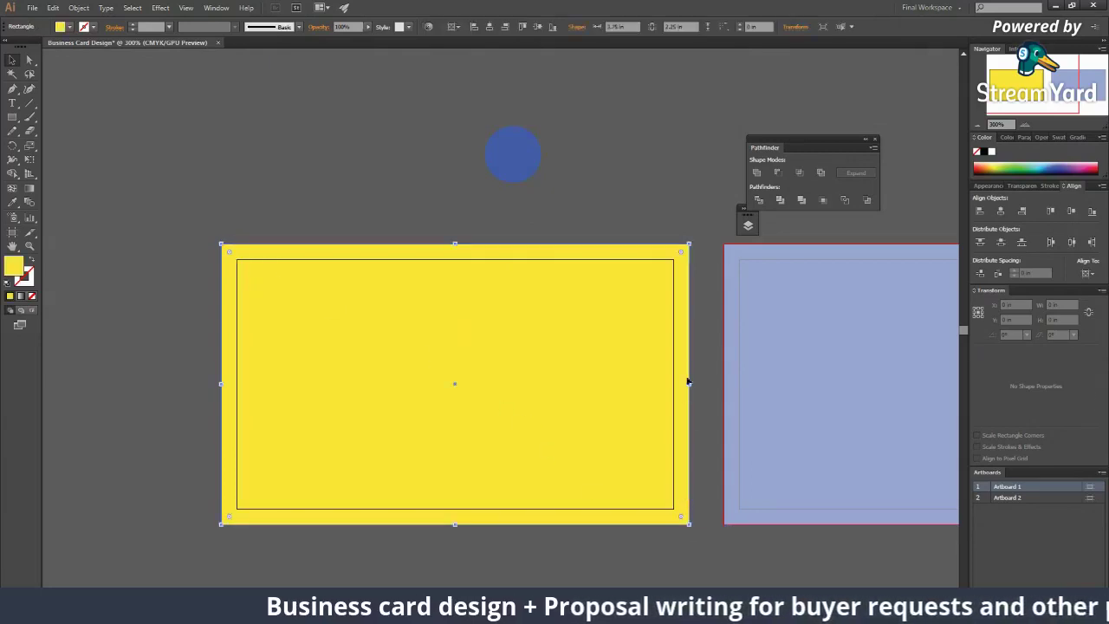
left_click_drag(690, 524, 662, 508)
left_click_drag(249, 384, 238, 385)
left_click_drag(662, 382, 673, 384)
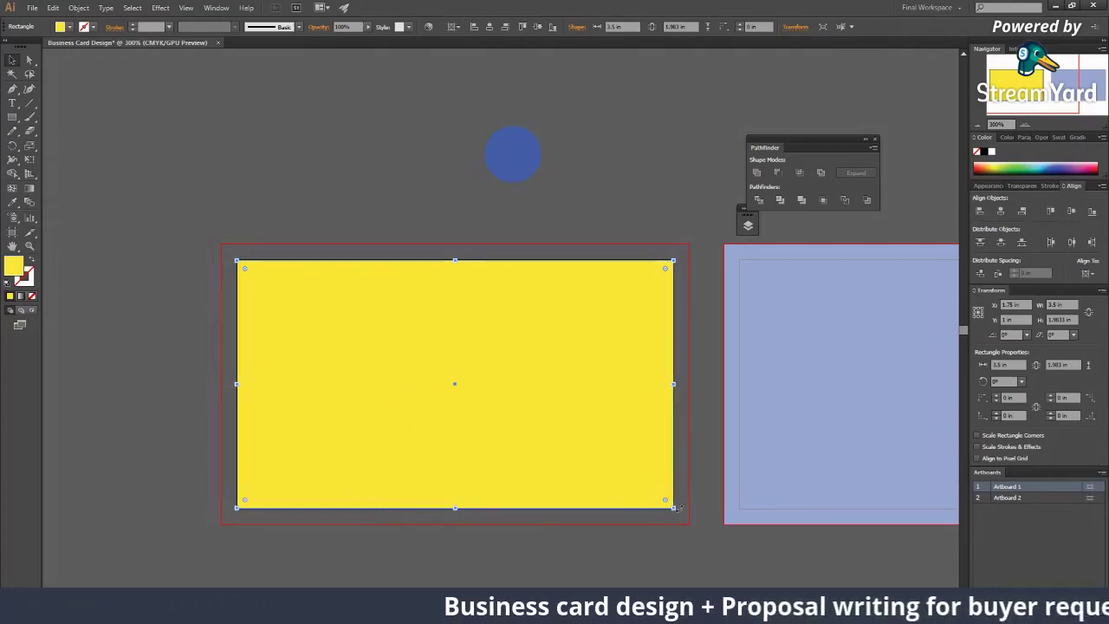
left_click_drag(674, 509, 688, 517)
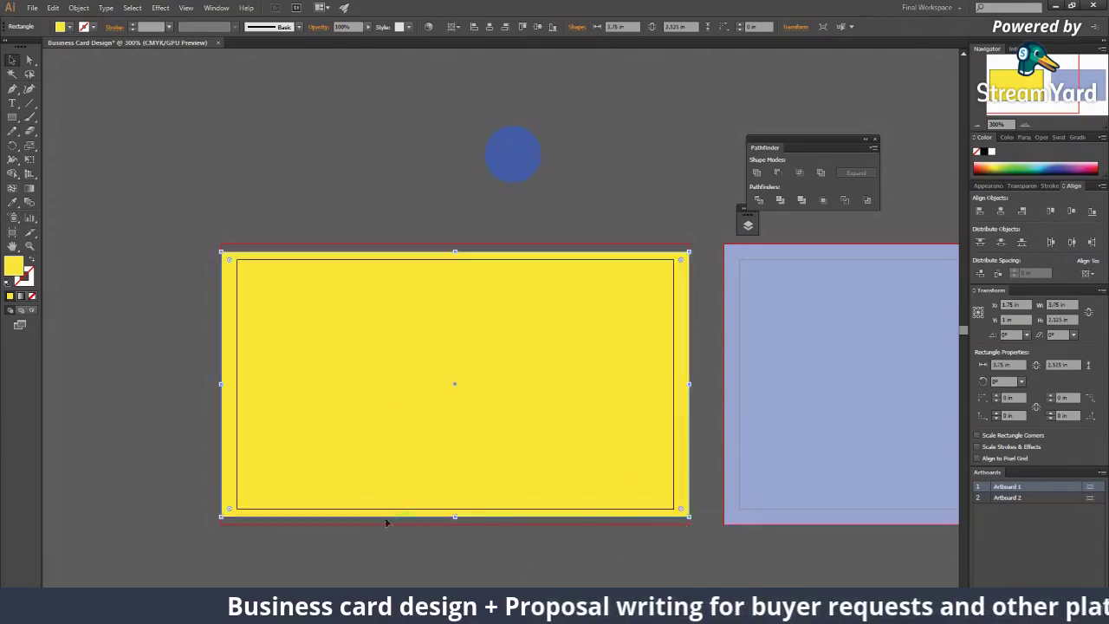
left_click_drag(455, 517, 454, 525)
left_click_drag(455, 251, 455, 244)
left_click(438, 194)
scroll(430, 480, "down", 4)
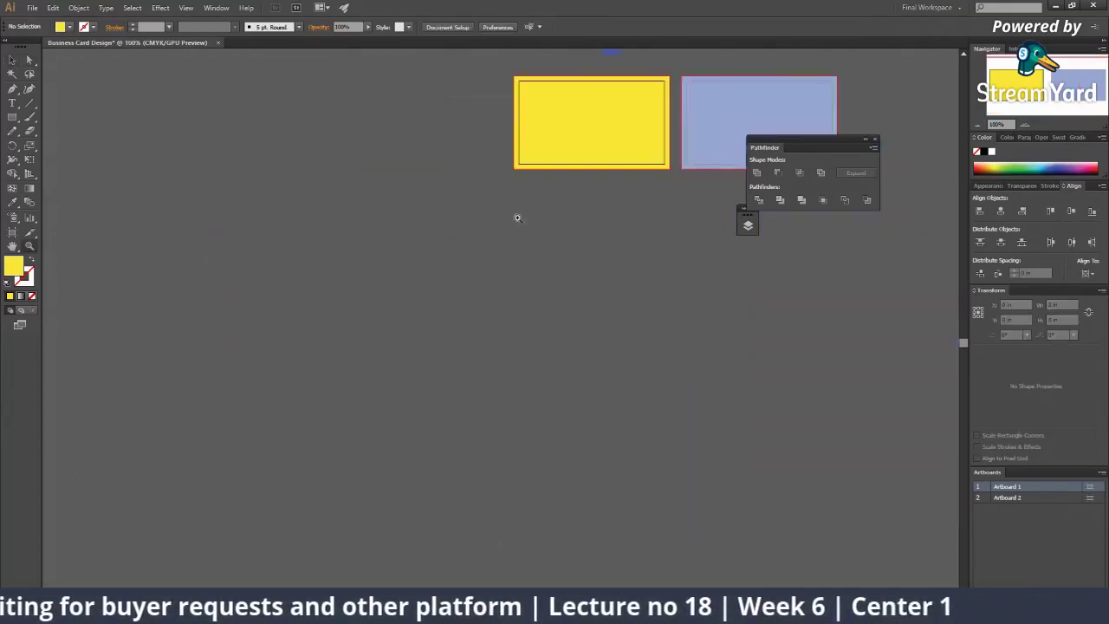
left_click_drag(514, 215, 285, 469)
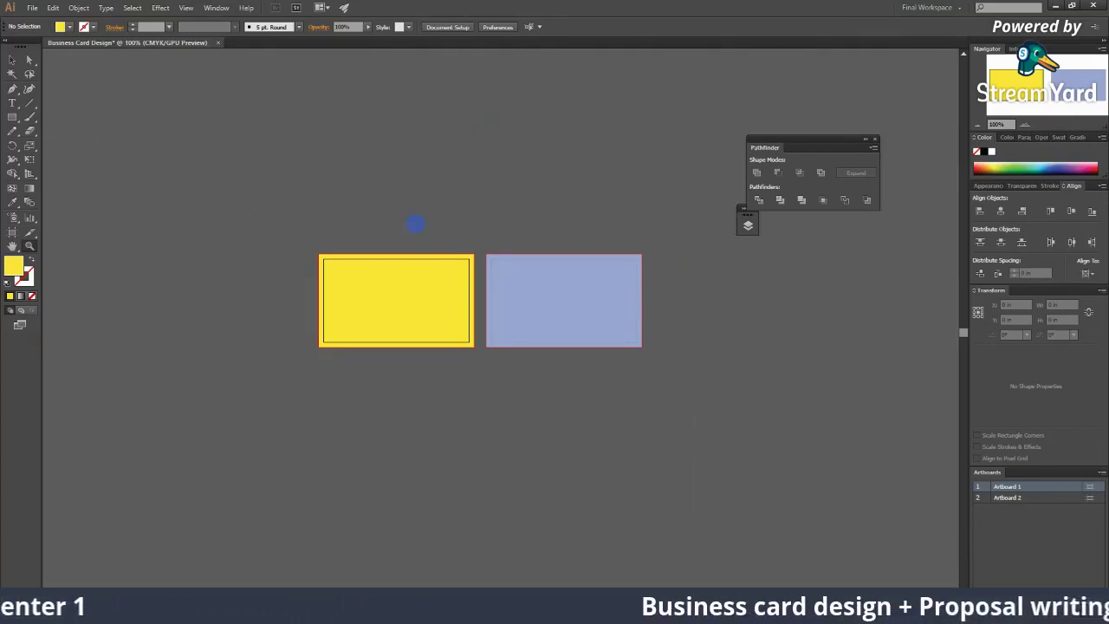
Step: Preview a navy-and-blue two-sided business card example from the Google Images results
mouse_move(783, 611)
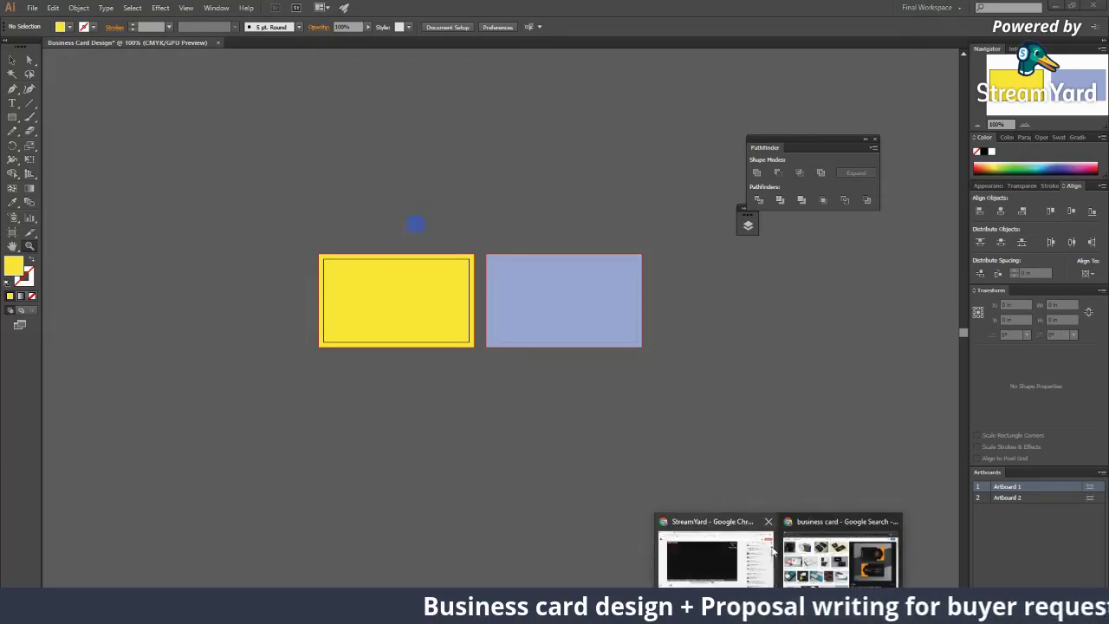
left_click(845, 554)
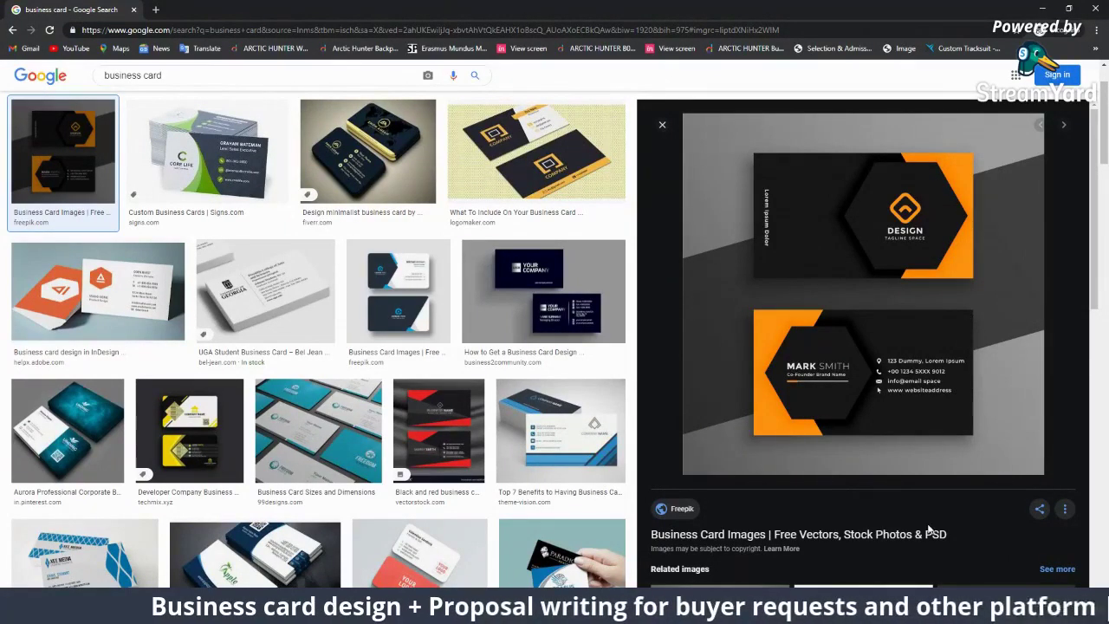
left_click(398, 290)
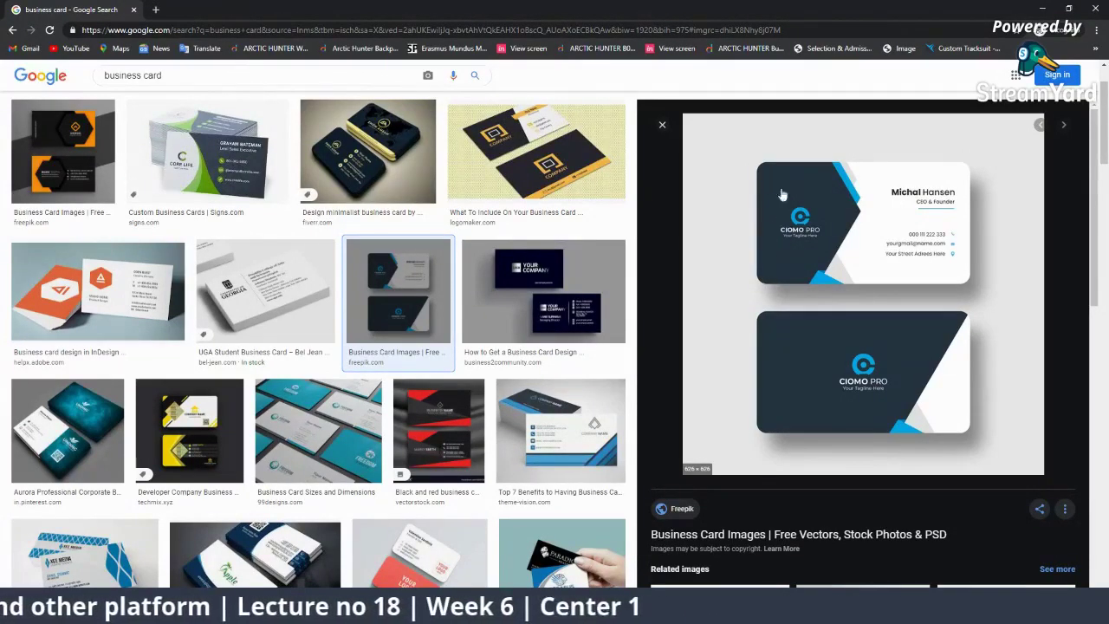
right_click(774, 248)
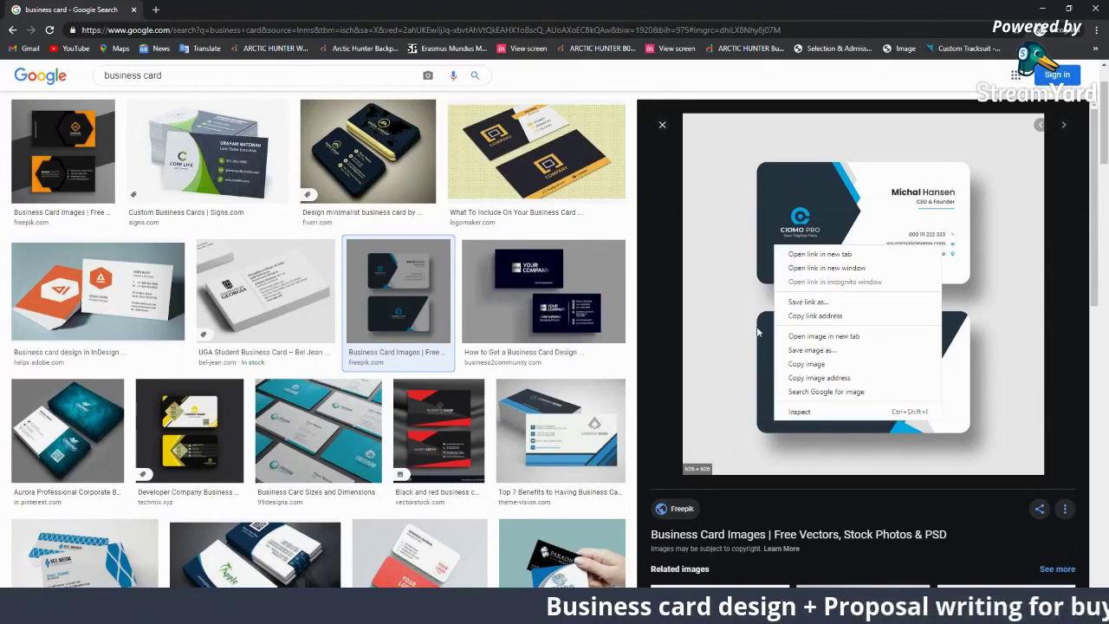
left_click(637, 325)
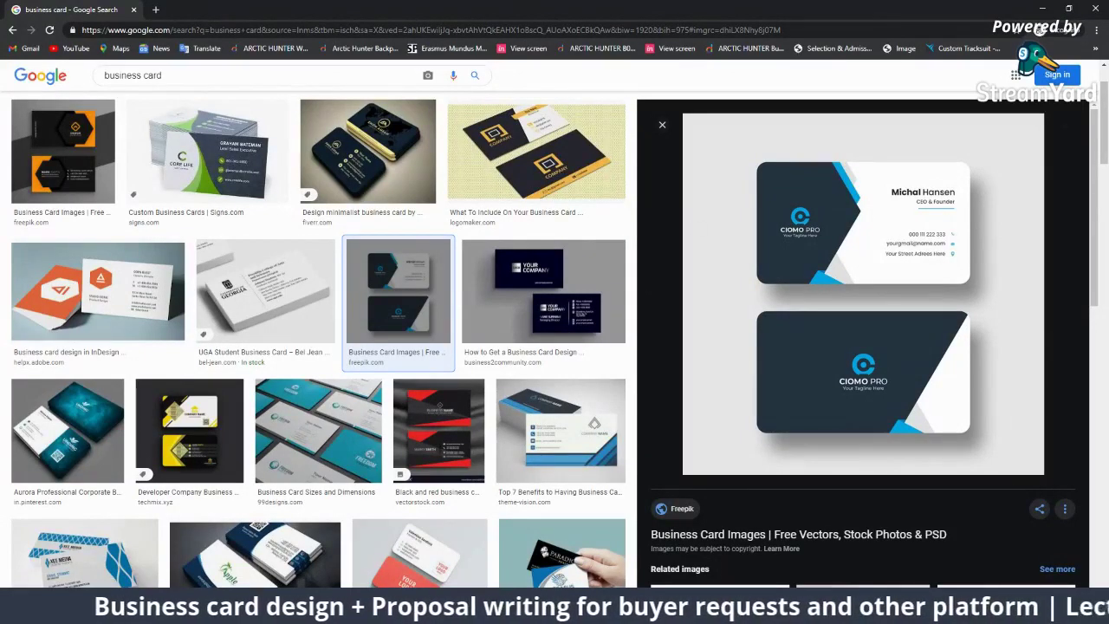
key("alt+Tab")
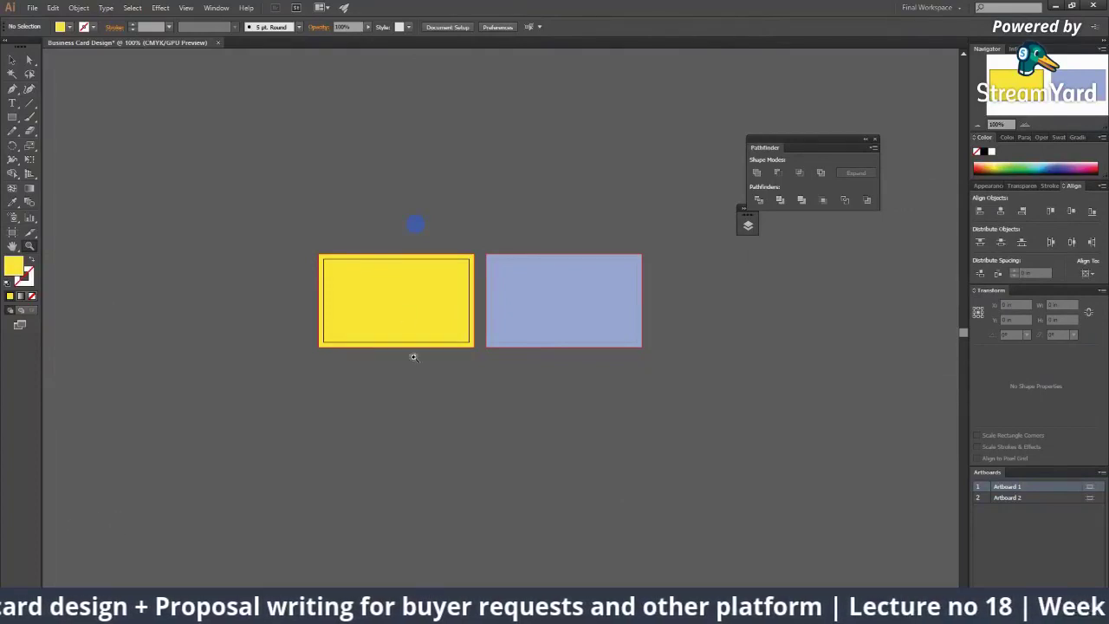
Step: Show rulers with Ctrl+R, zoom in on the yellow card, and add a vertical guide along its left edge
left_click_drag(433, 260, 480, 295)
scroll(480, 295, "down", 5)
scroll(520, 341, "up", 2)
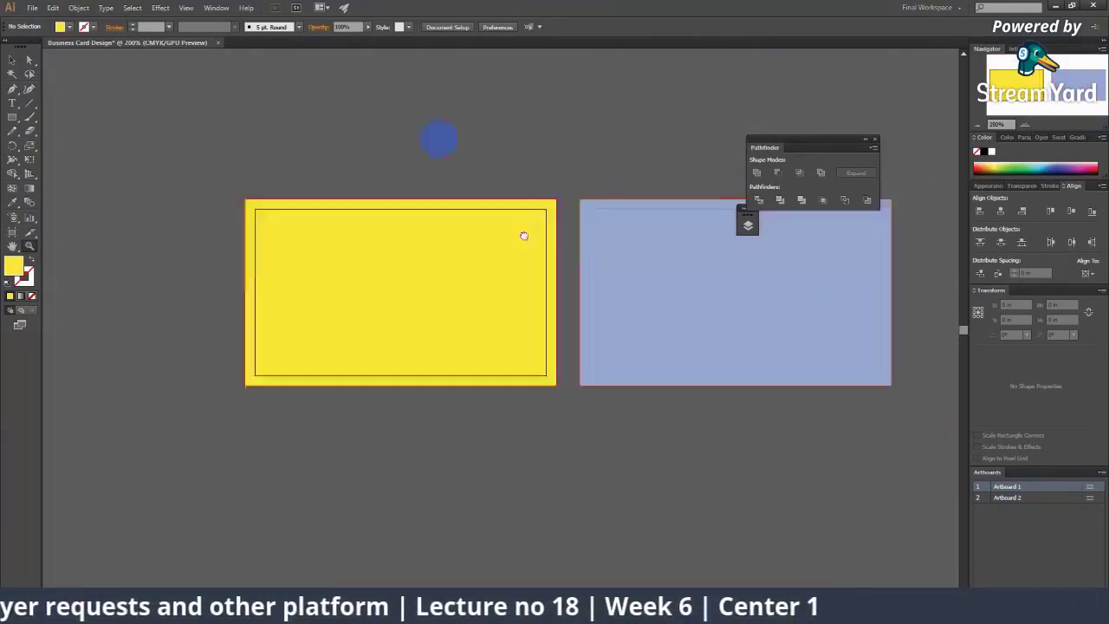
left_click_drag(522, 234, 443, 392)
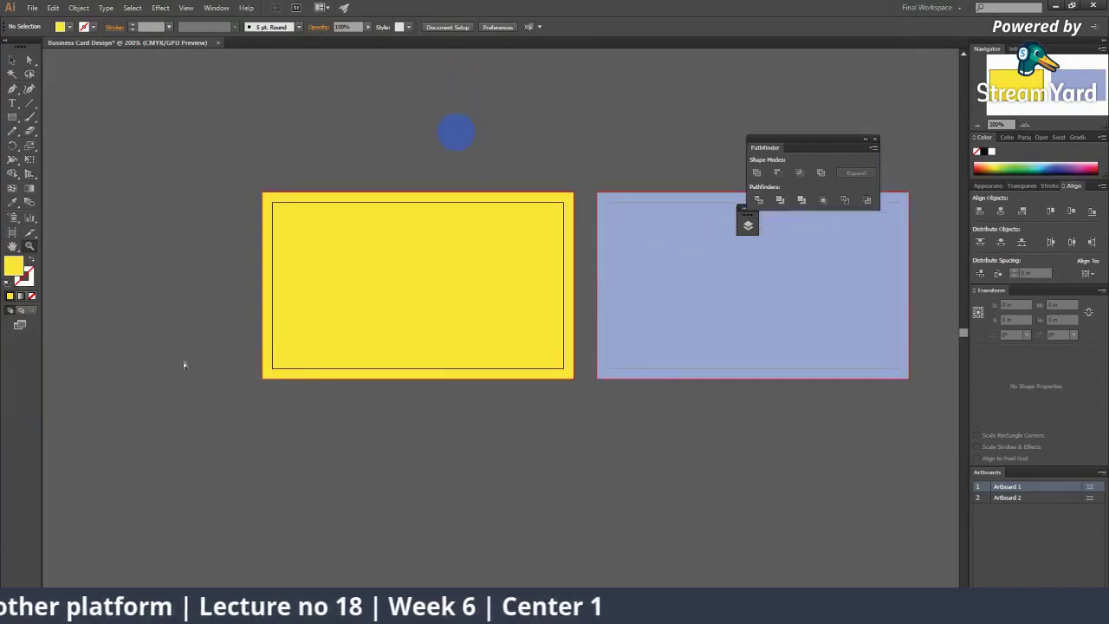
key("ctrl+r")
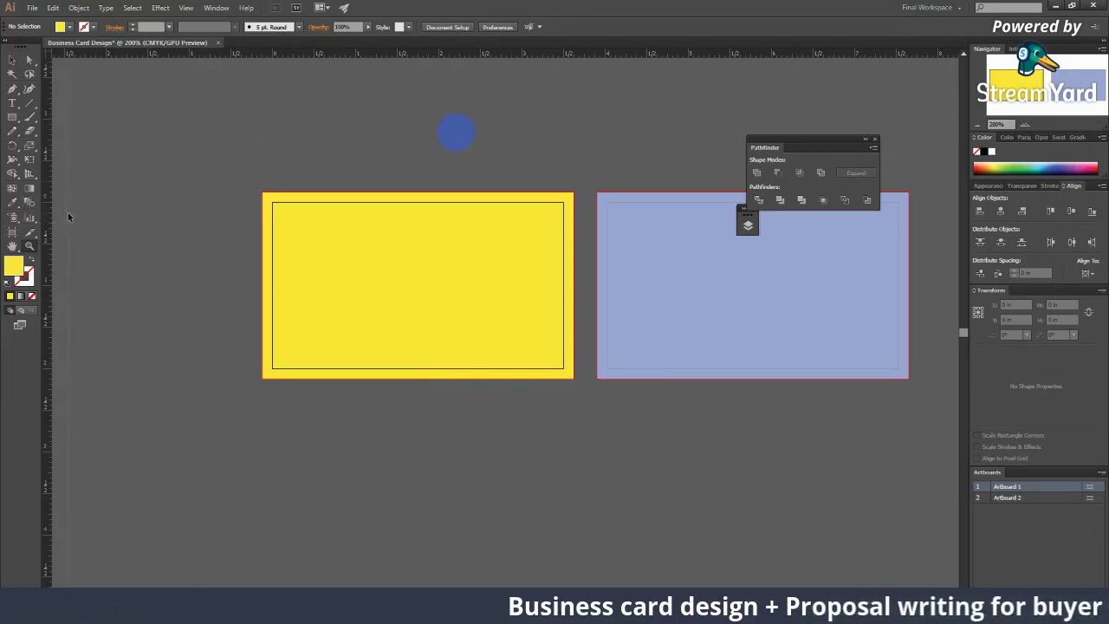
key("z")
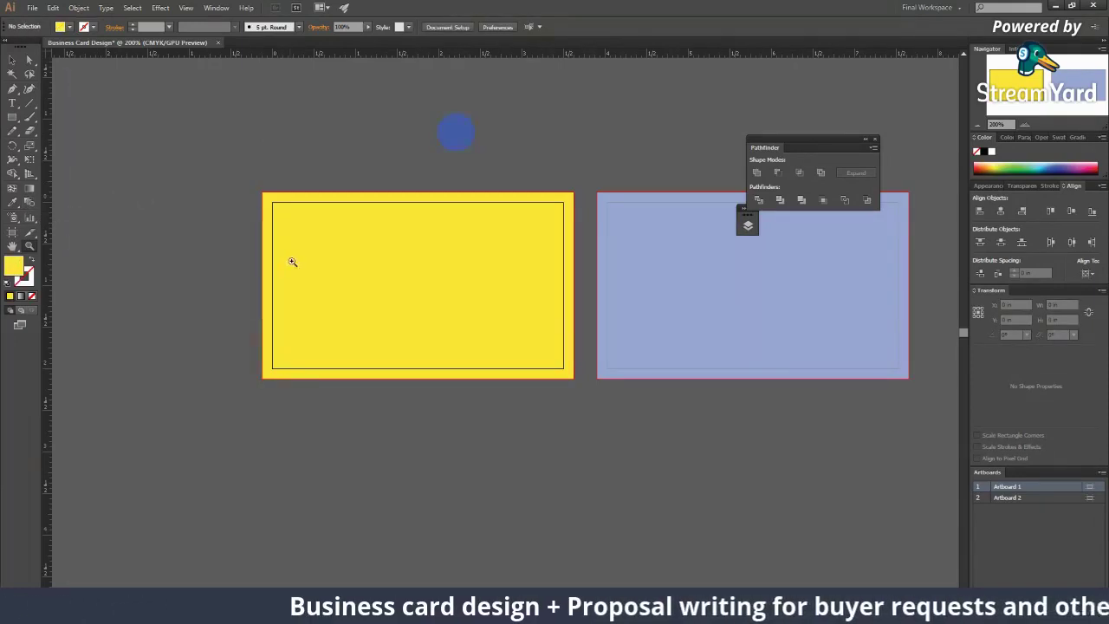
right_click(278, 374)
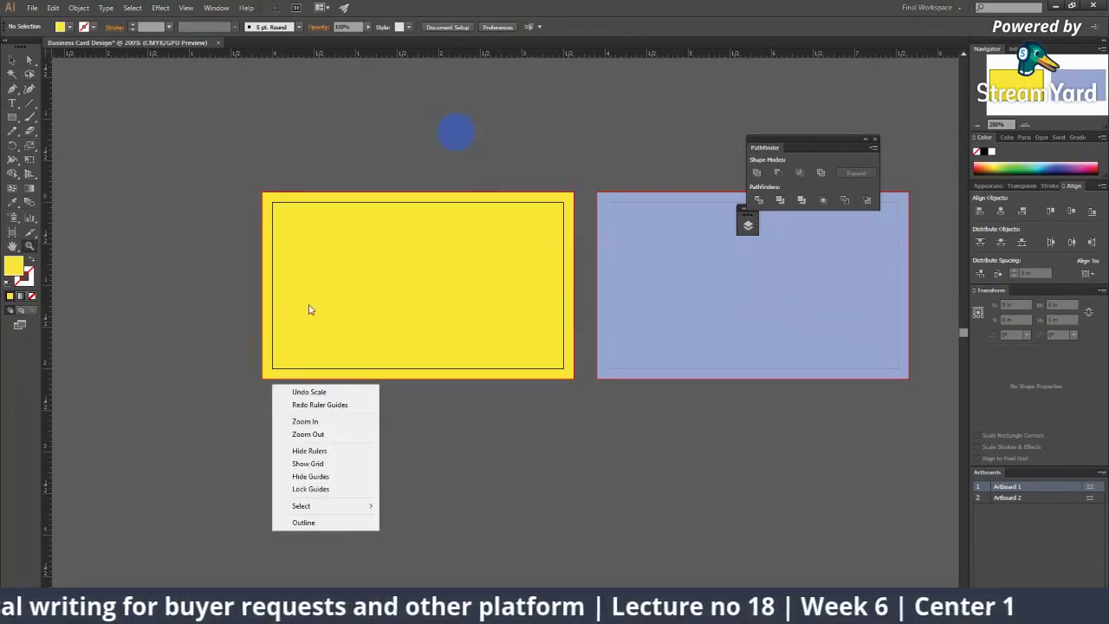
left_click(489, 468)
left_click_drag(398, 312, 377, 462)
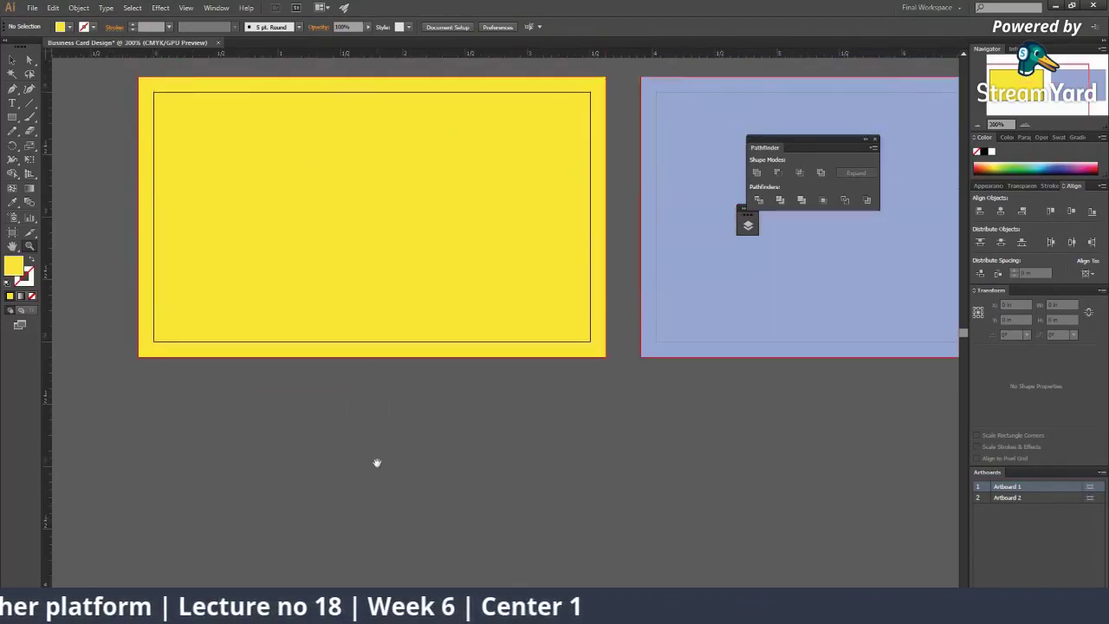
left_click_drag(90, 295, 169, 403)
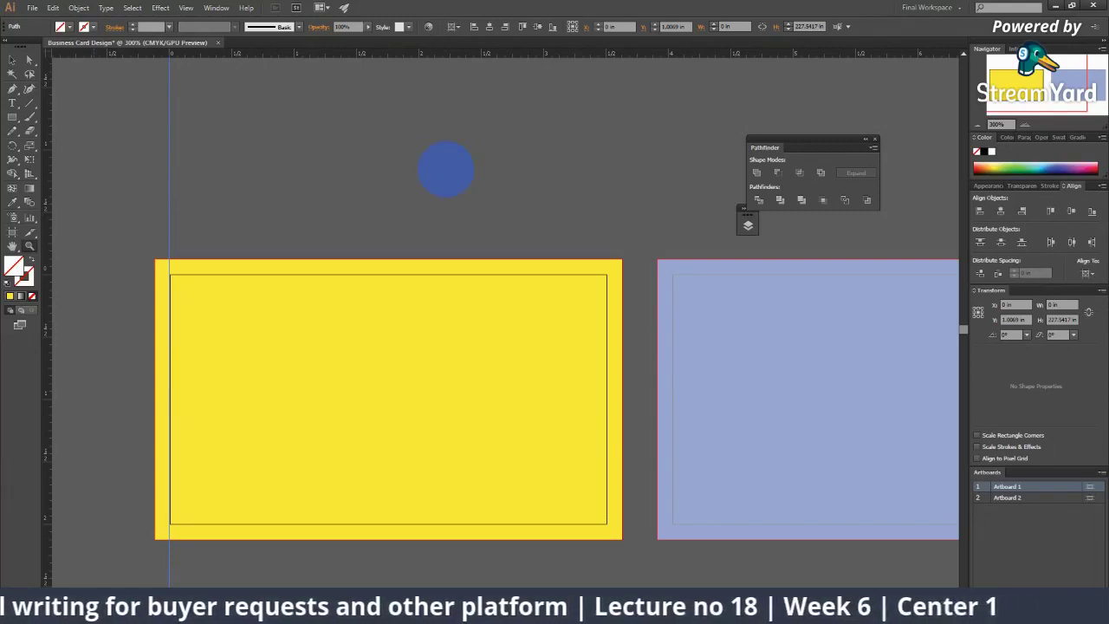
Step: Move the left vertical guide just inside the yellow card's left edge
scroll(135, 547, "down", 1)
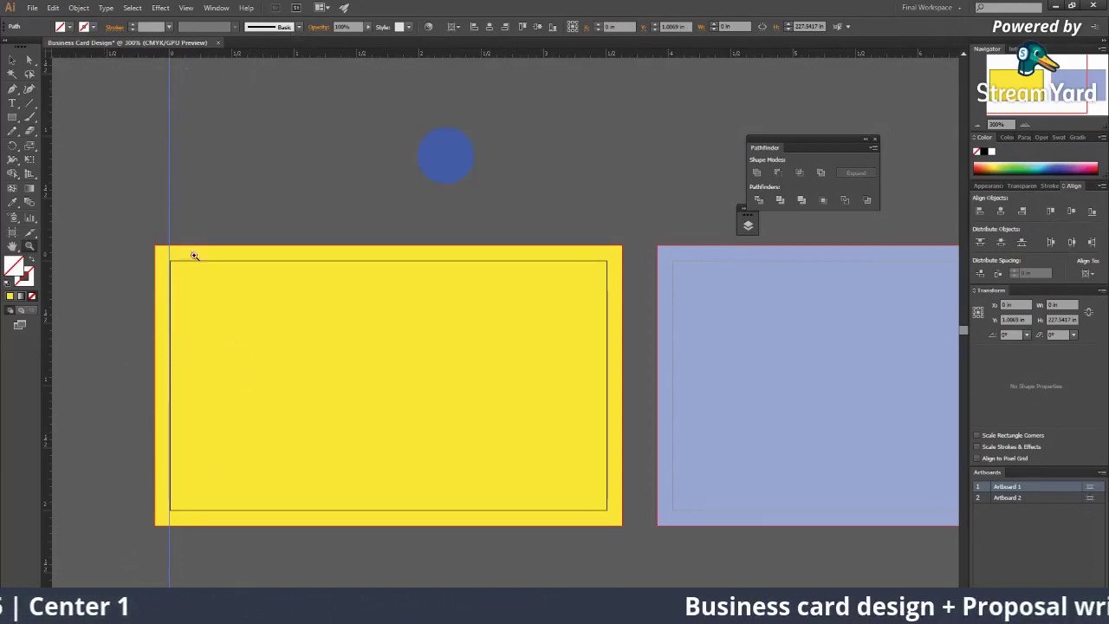
left_click_drag(166, 104, 194, 170)
left_click_drag(194, 169, 194, 169)
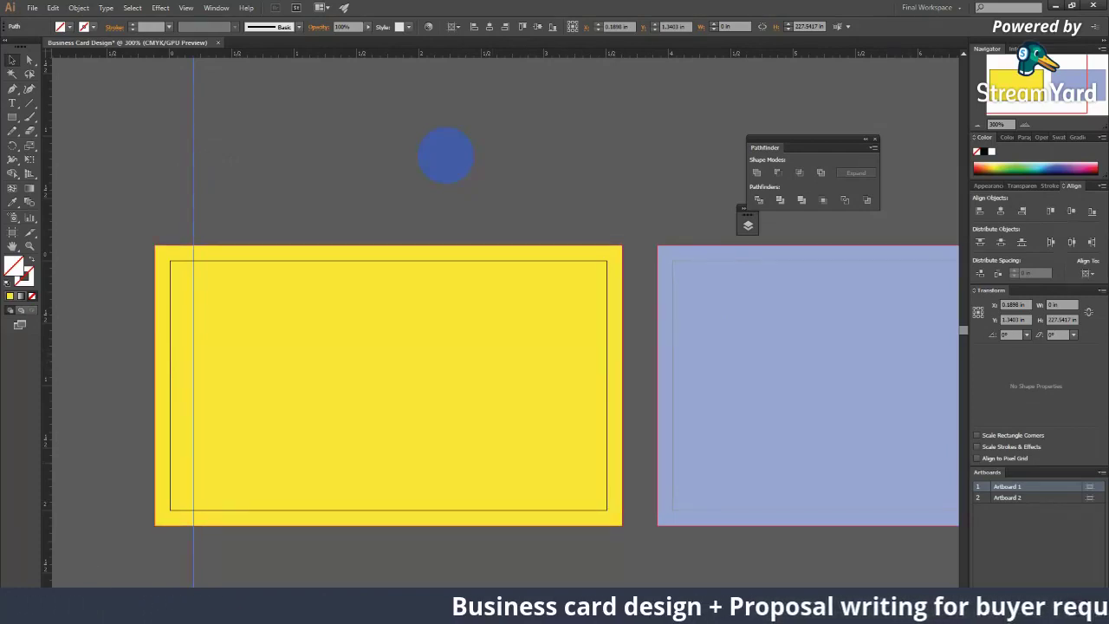
left_click(491, 352)
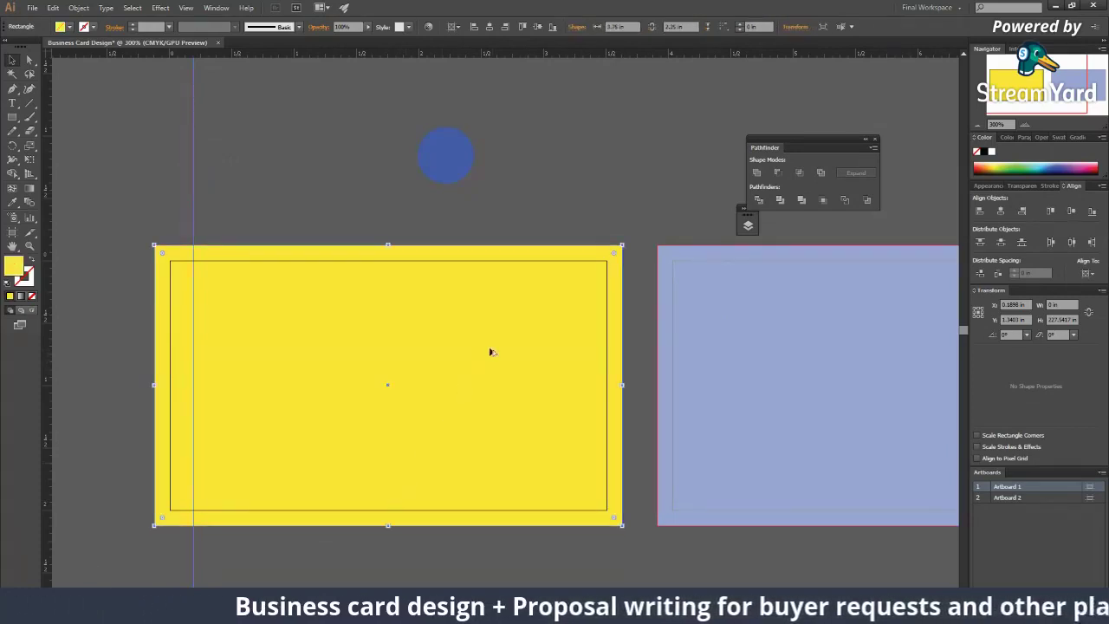
left_click(490, 349, "ctrl+alt")
left_click(488, 352, "ctrl+alt")
left_click_drag(491, 347, 419, 351)
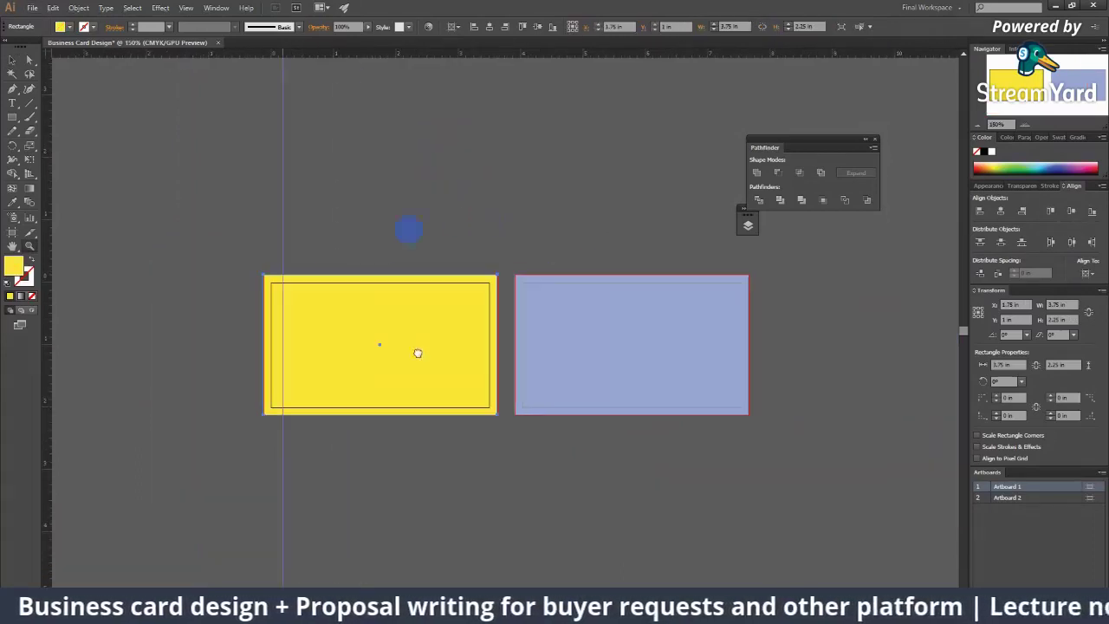
left_click(388, 260)
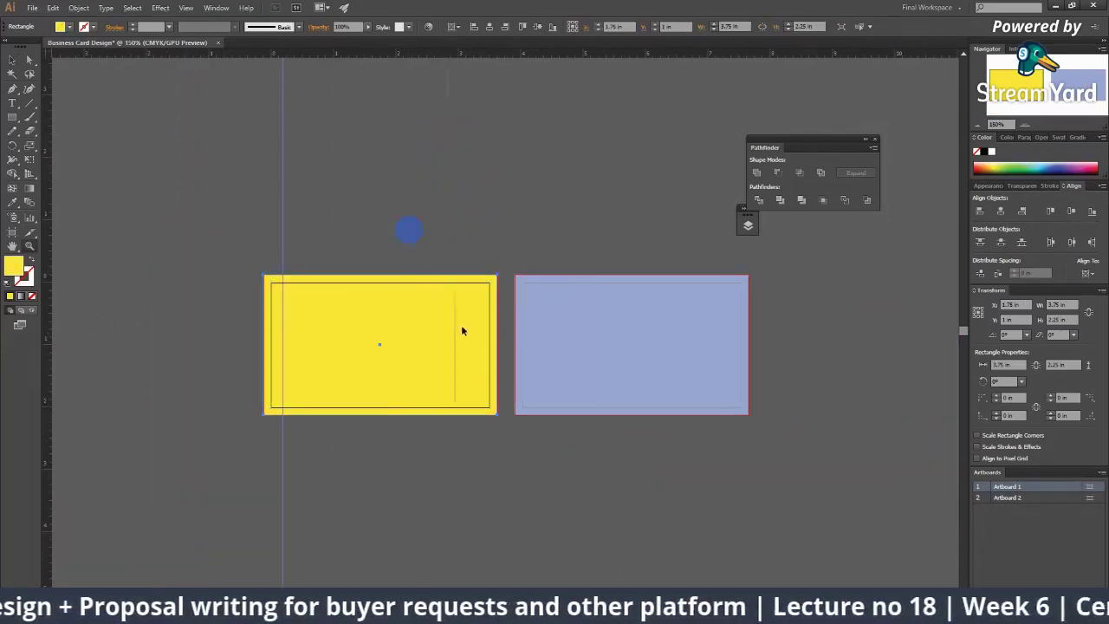
Step: Add a second vertical guide just inside the card's right edge, checked at 300% zoom
left_click_drag(490, 334, 463, 342)
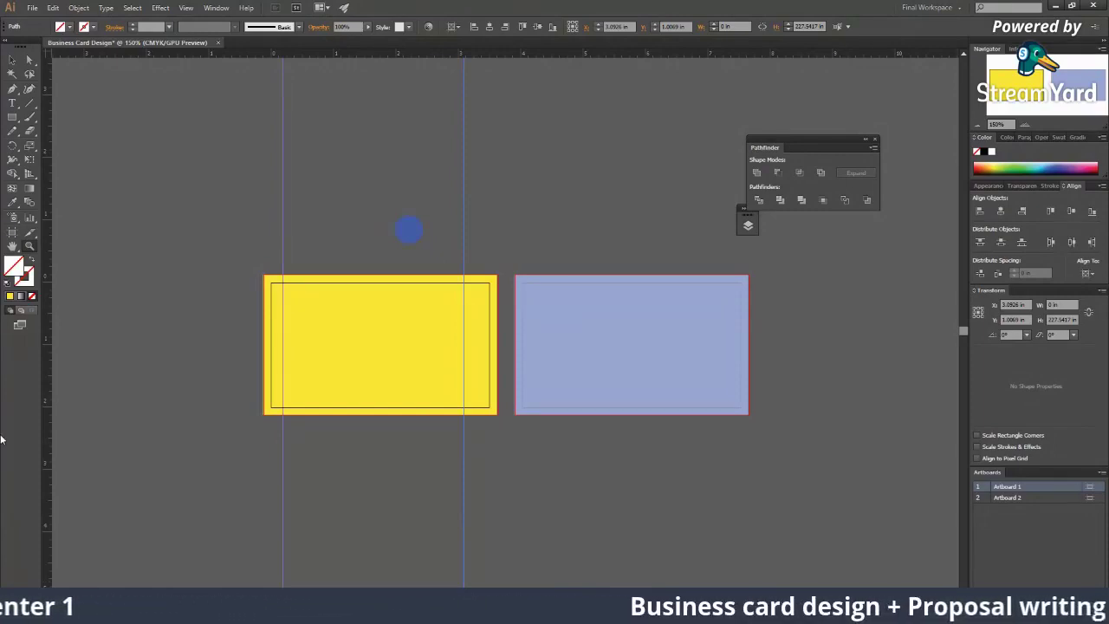
key("ctrl+plus")
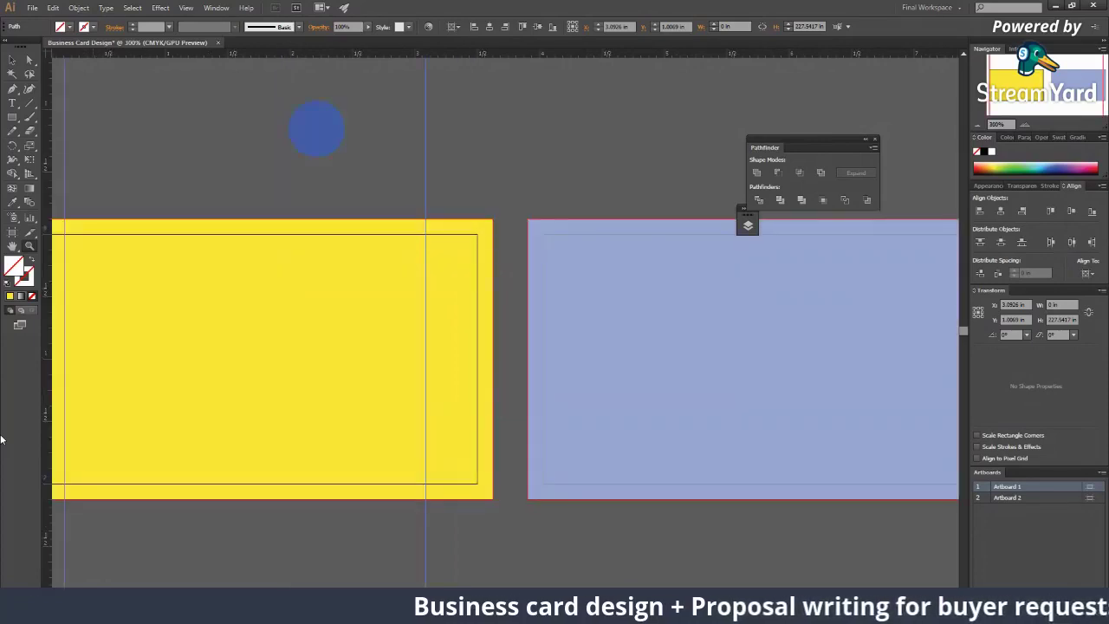
left_click_drag(234, 375, 379, 363)
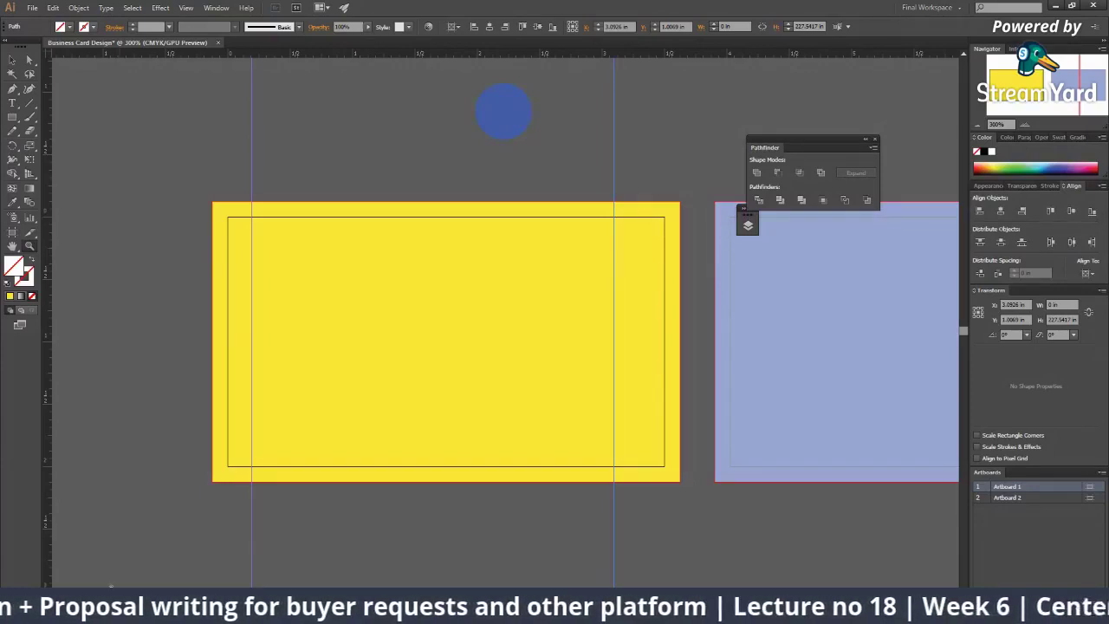
left_click(130, 607)
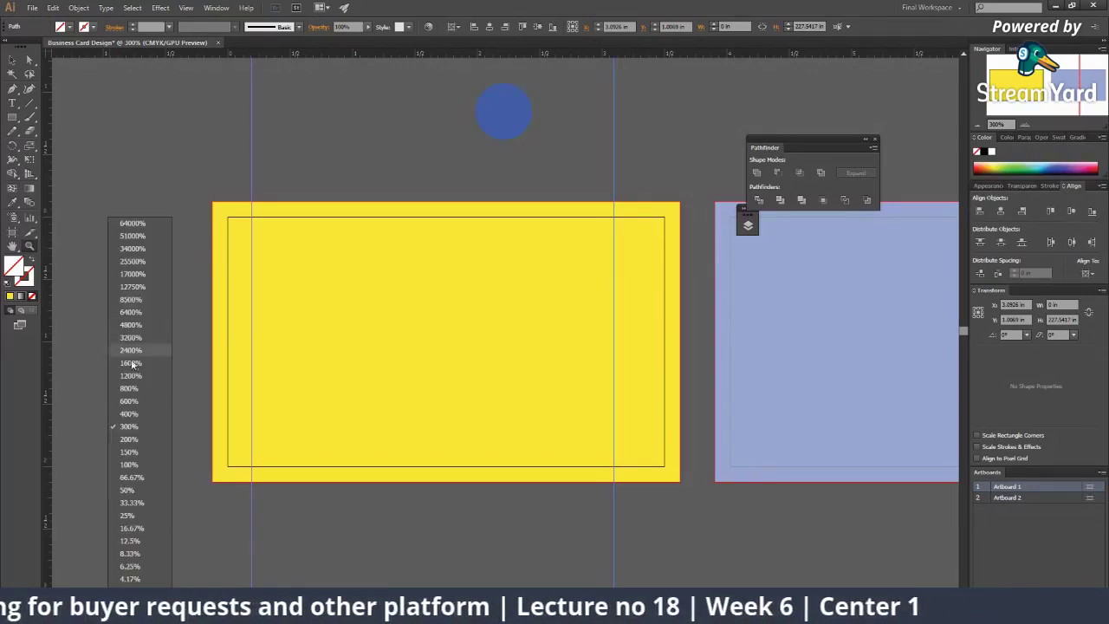
left_click(140, 426)
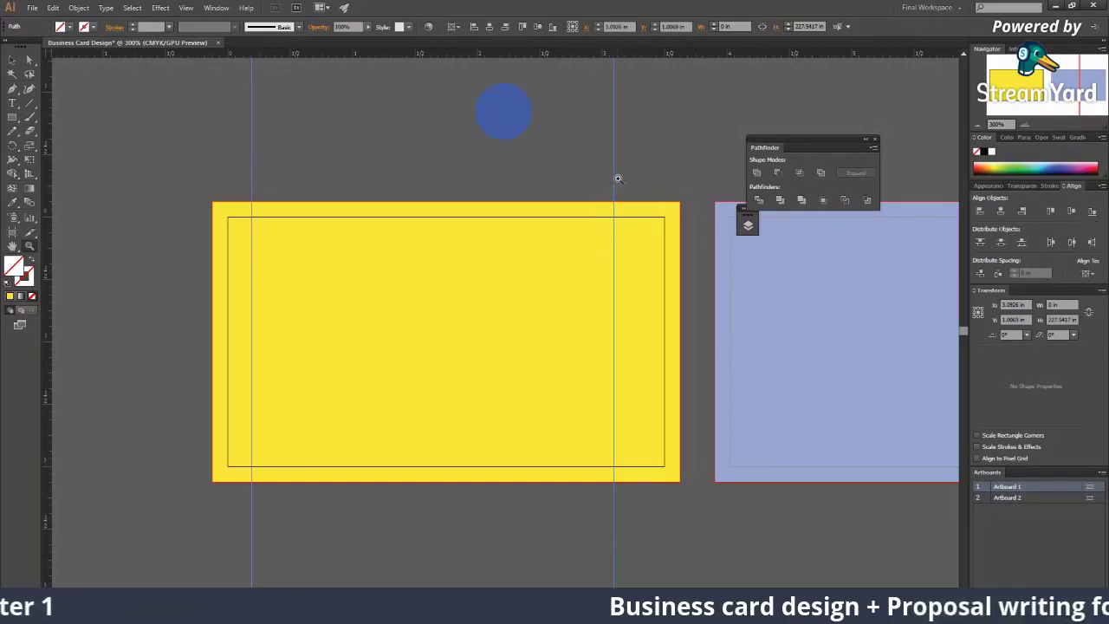
key("v")
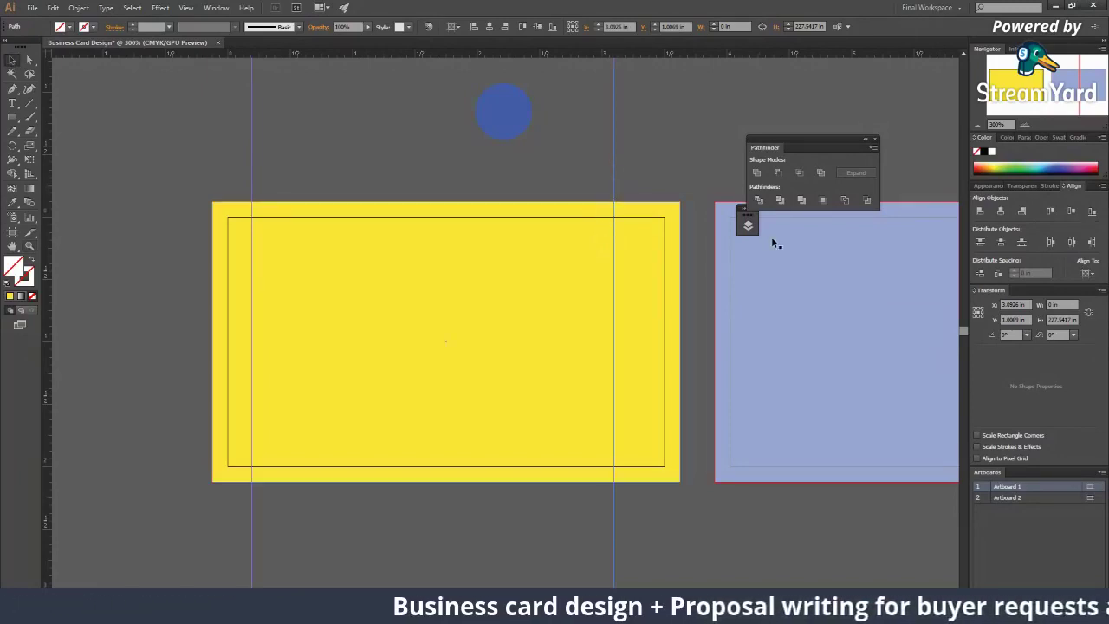
left_click_drag(614, 168, 665, 198)
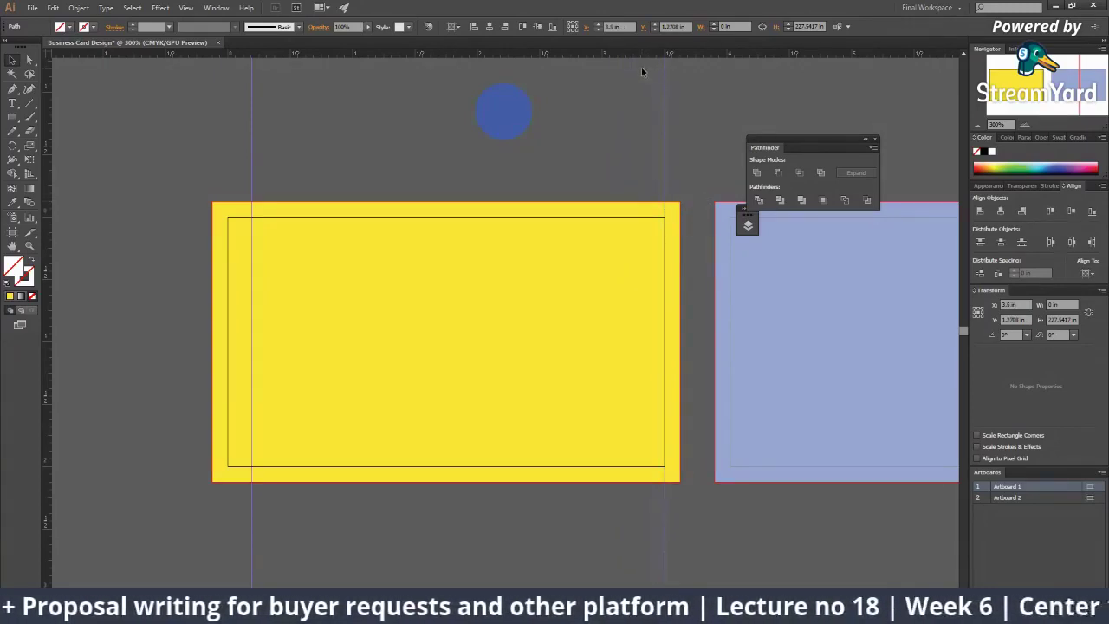
left_click_drag(663, 112, 630, 132)
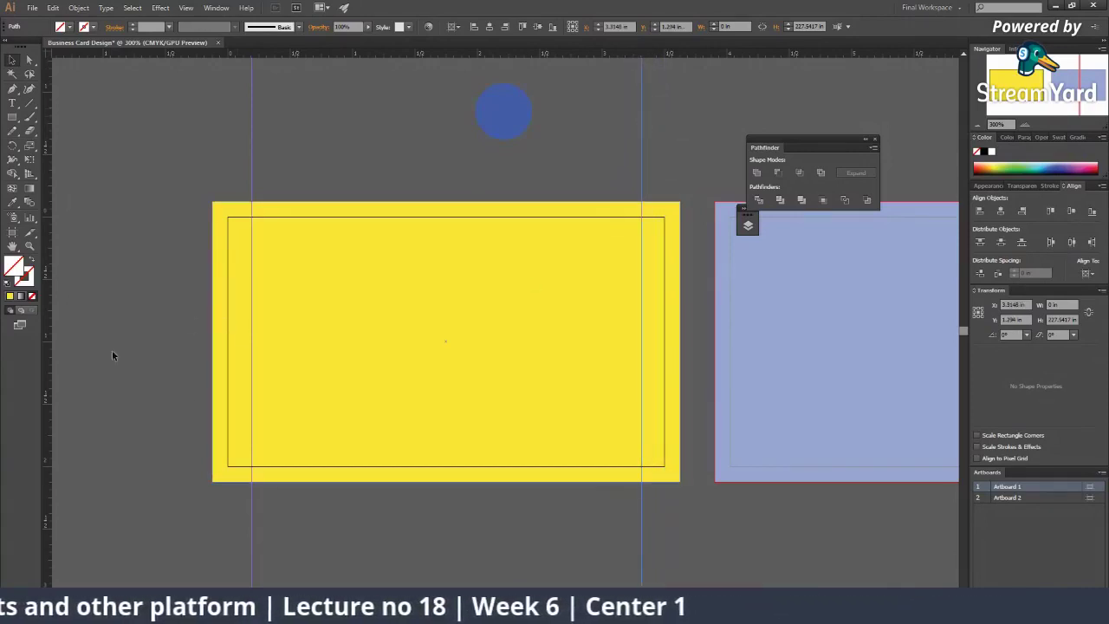
Step: Move the top guide down and raise the bottom guide just inside the yellow card's edges
left_click(371, 217)
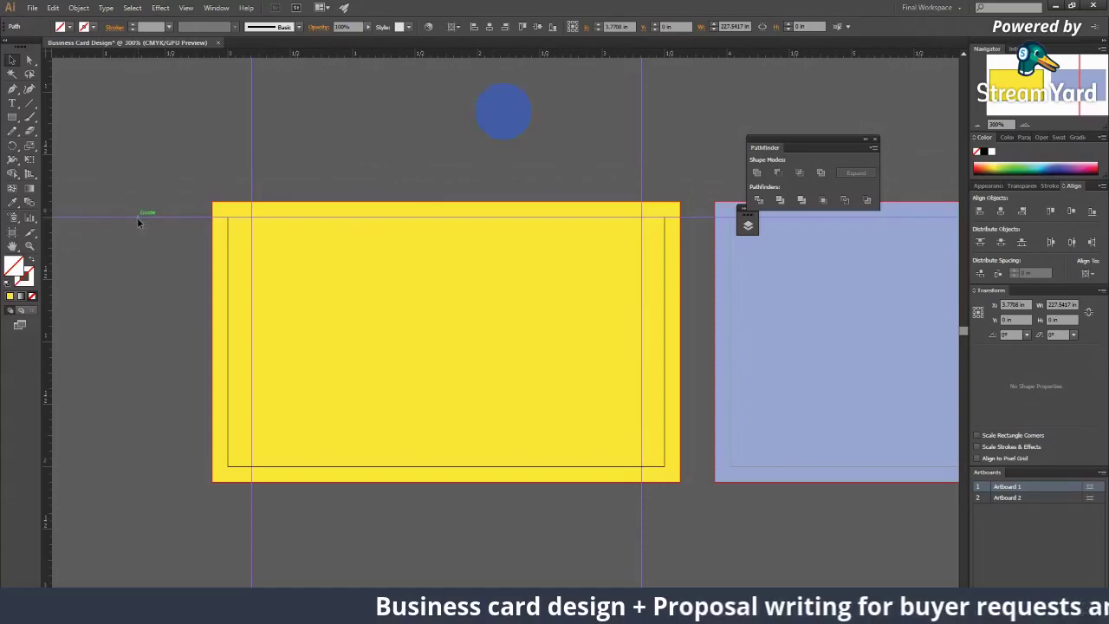
left_click_drag(137, 223, 137, 237)
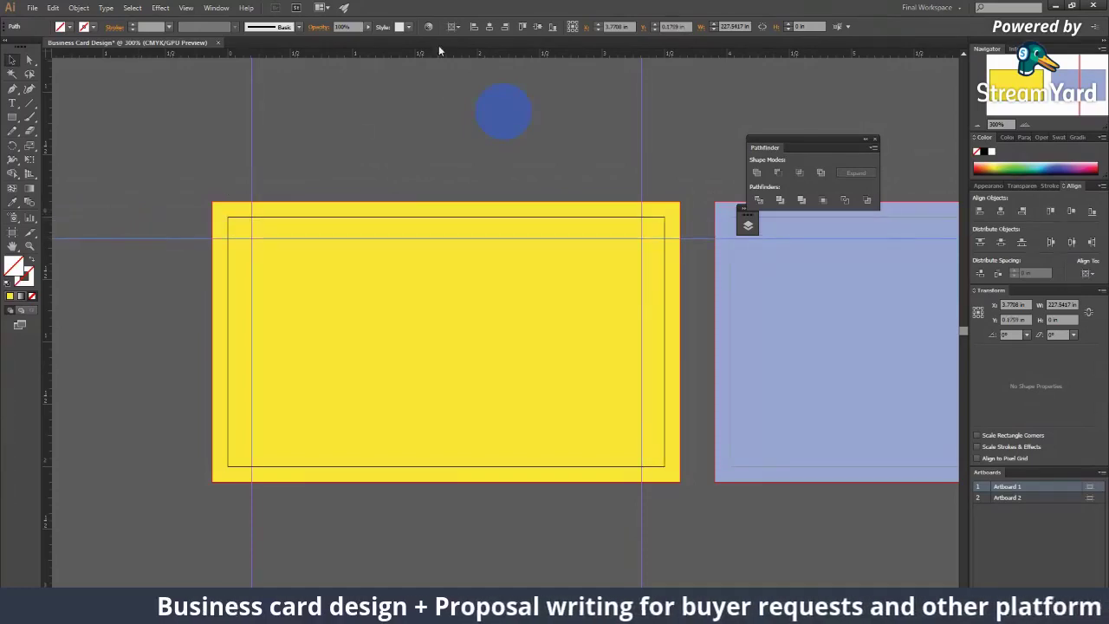
left_click(433, 467)
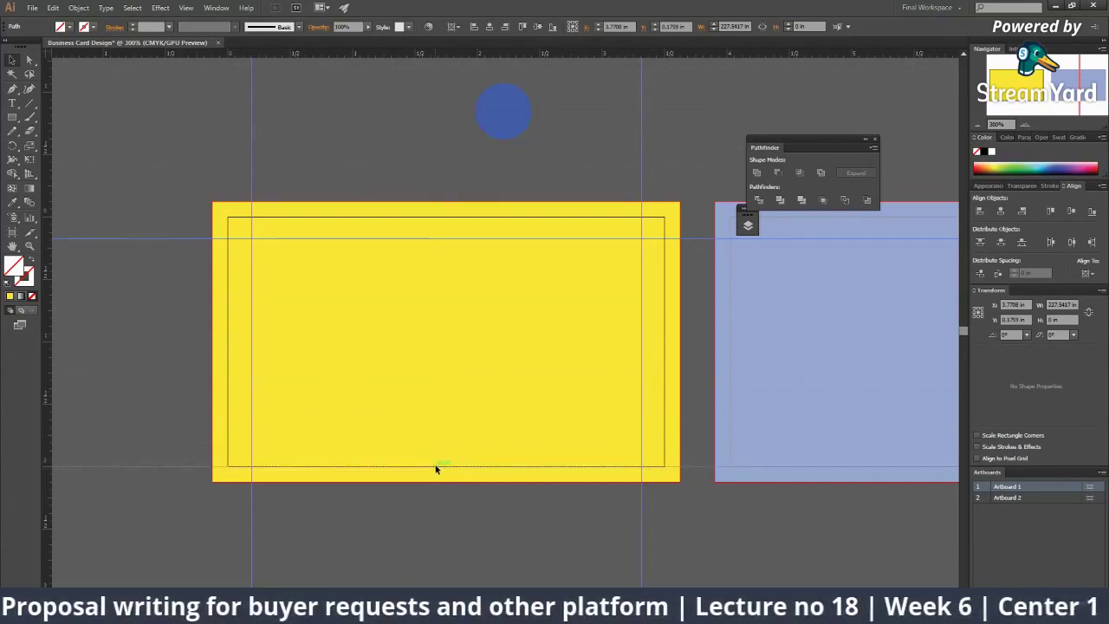
left_click_drag(75, 467, 75, 465)
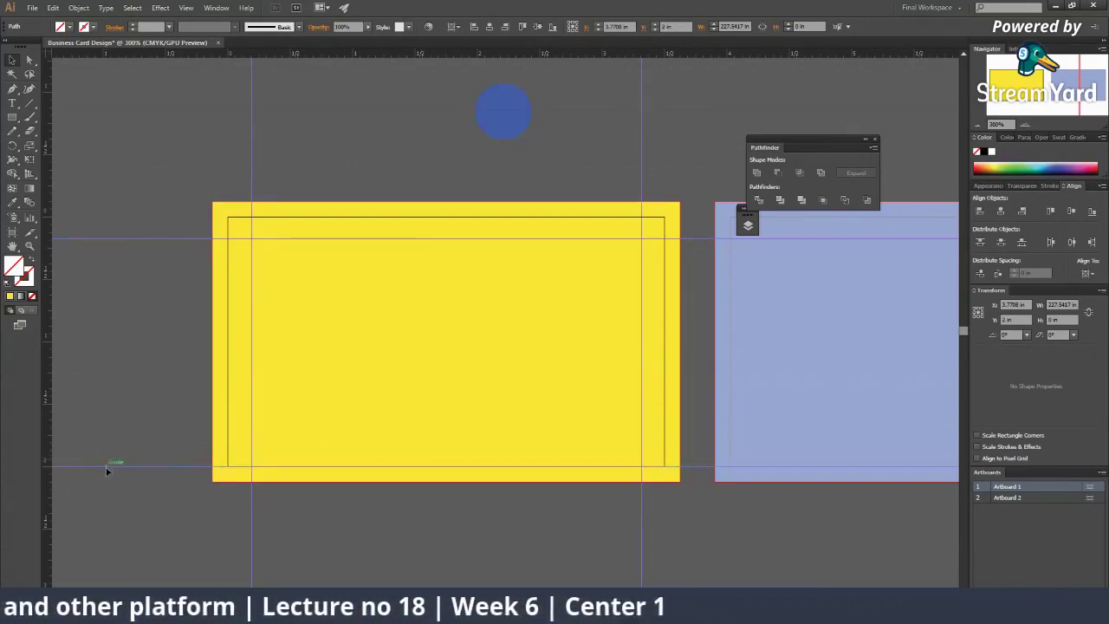
left_click(89, 468)
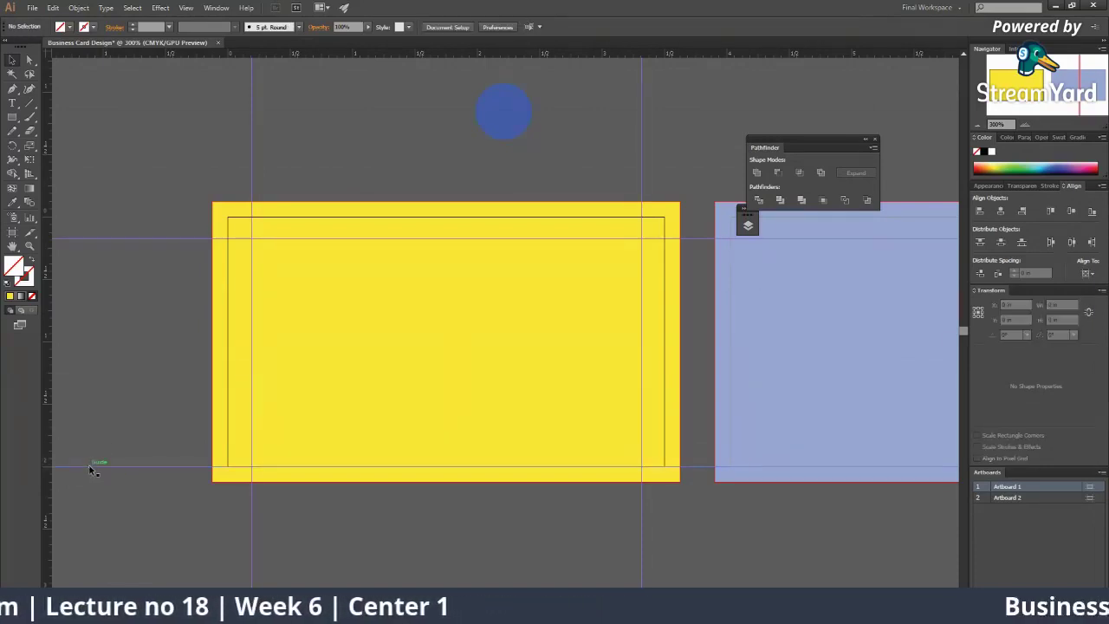
left_click_drag(89, 466, 90, 443)
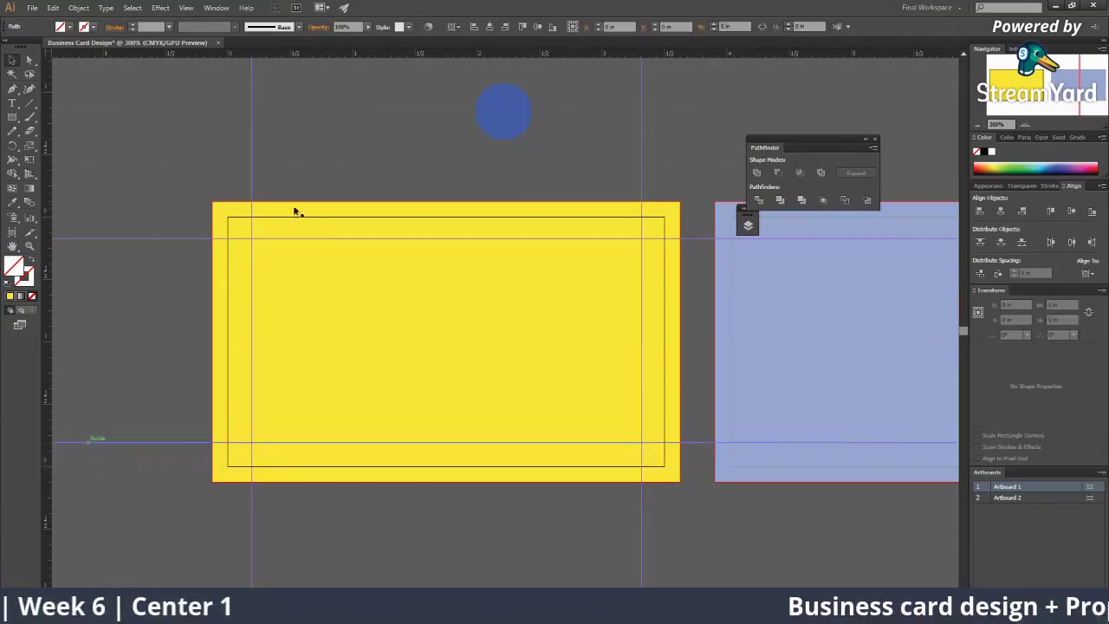
left_click(261, 238)
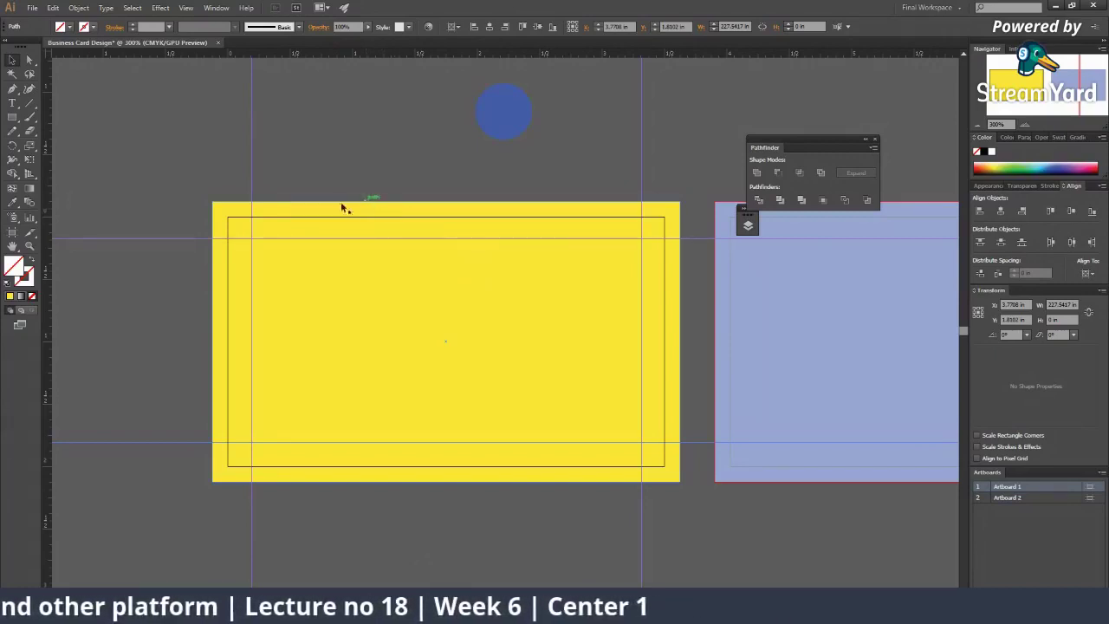
Step: Fill the back card's rectangle with navy #173077 and place a vertical guide near its left edge
scroll(718, 436, "down", 1)
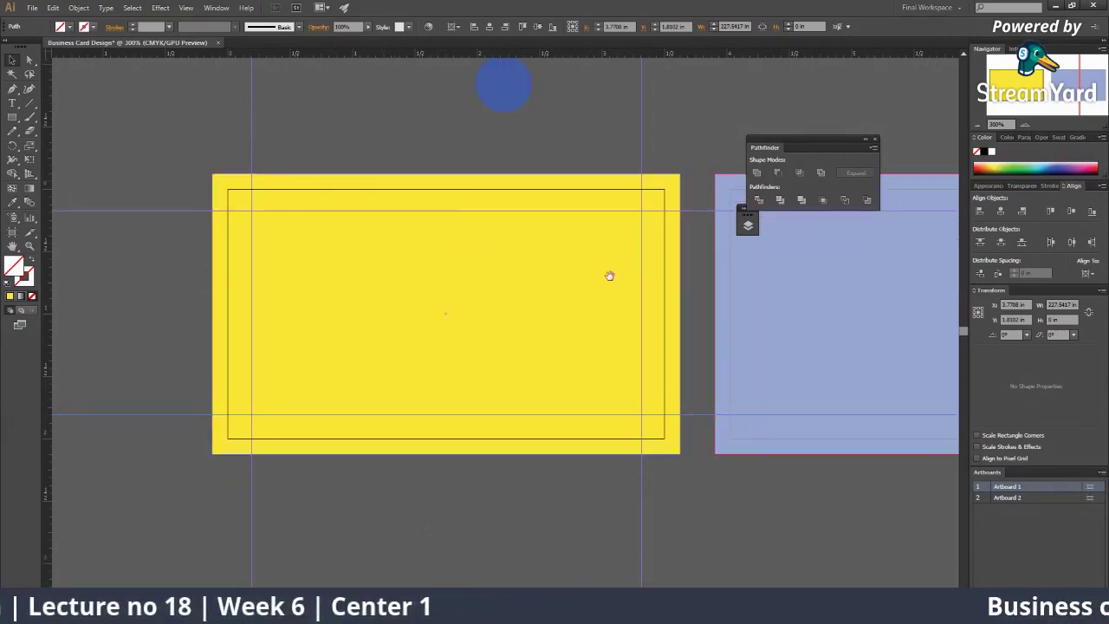
left_click_drag(610, 275, 279, 290)
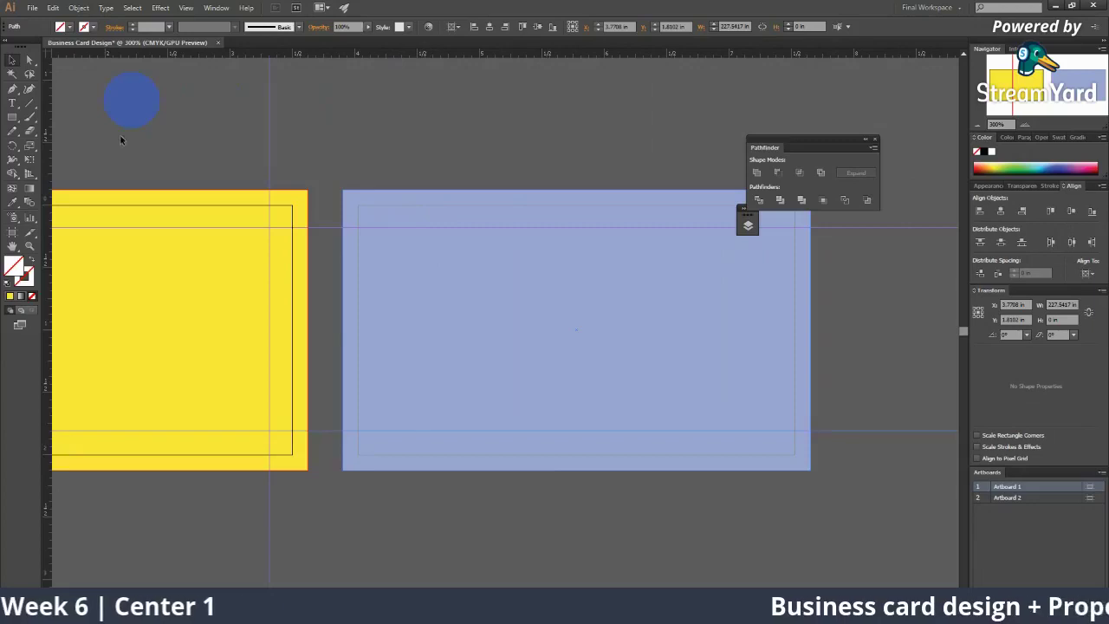
left_click(568, 359)
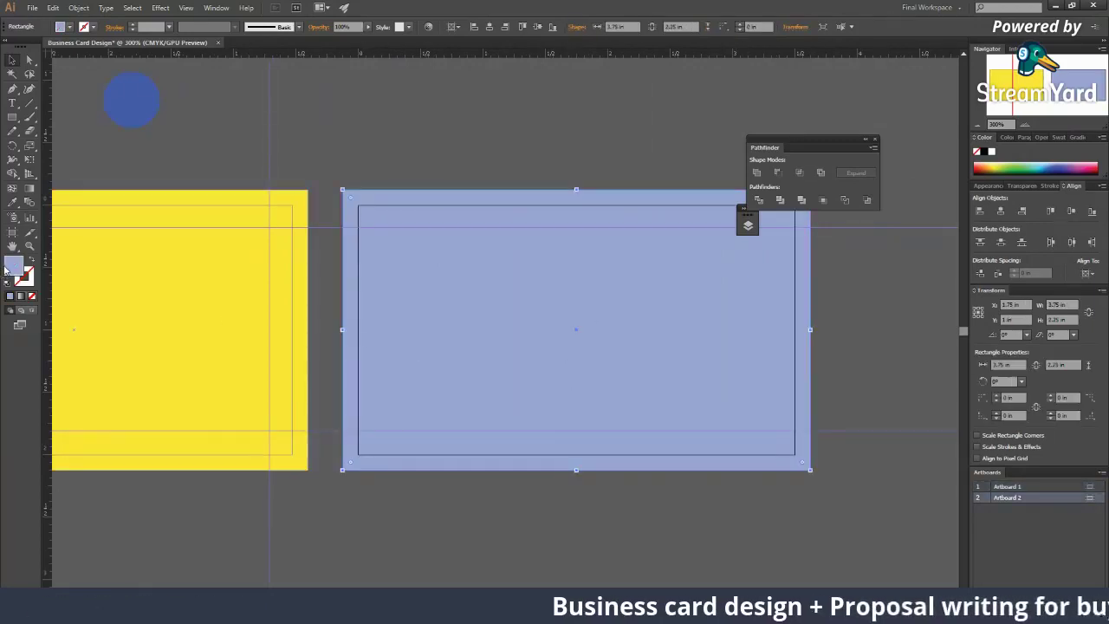
double_click(7, 270)
left_click(523, 317)
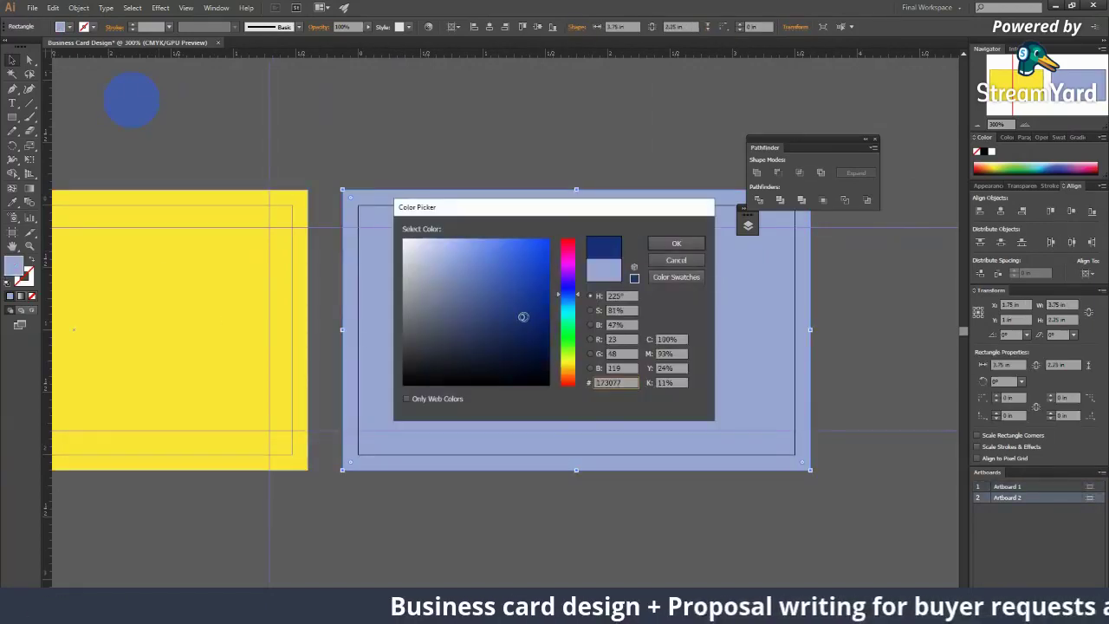
left_click(675, 242)
left_click(859, 343)
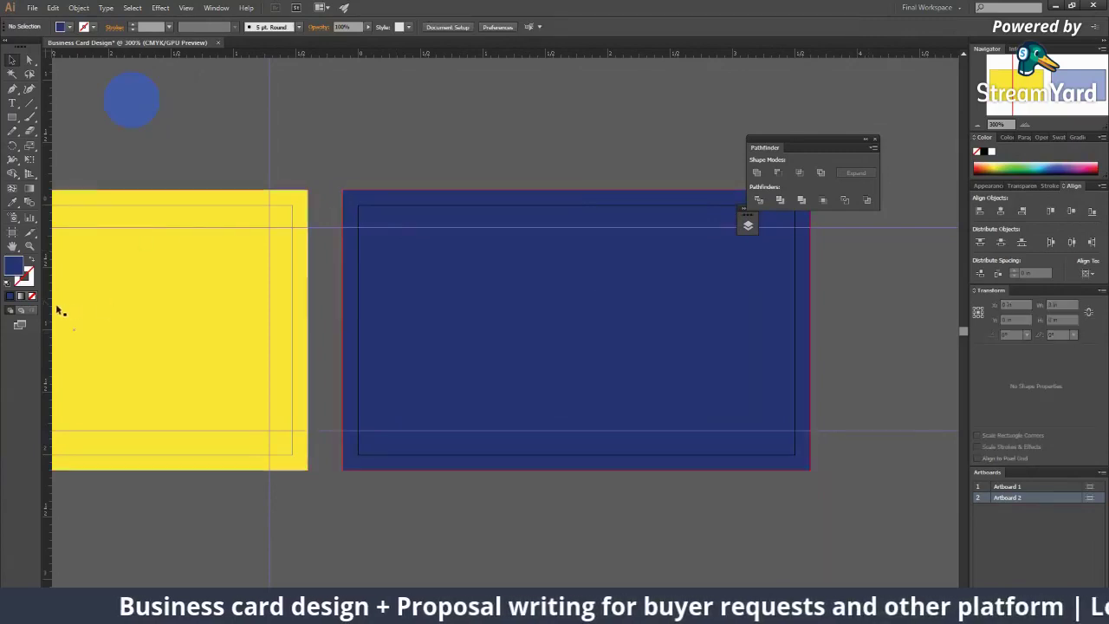
left_click_drag(47, 303, 378, 351)
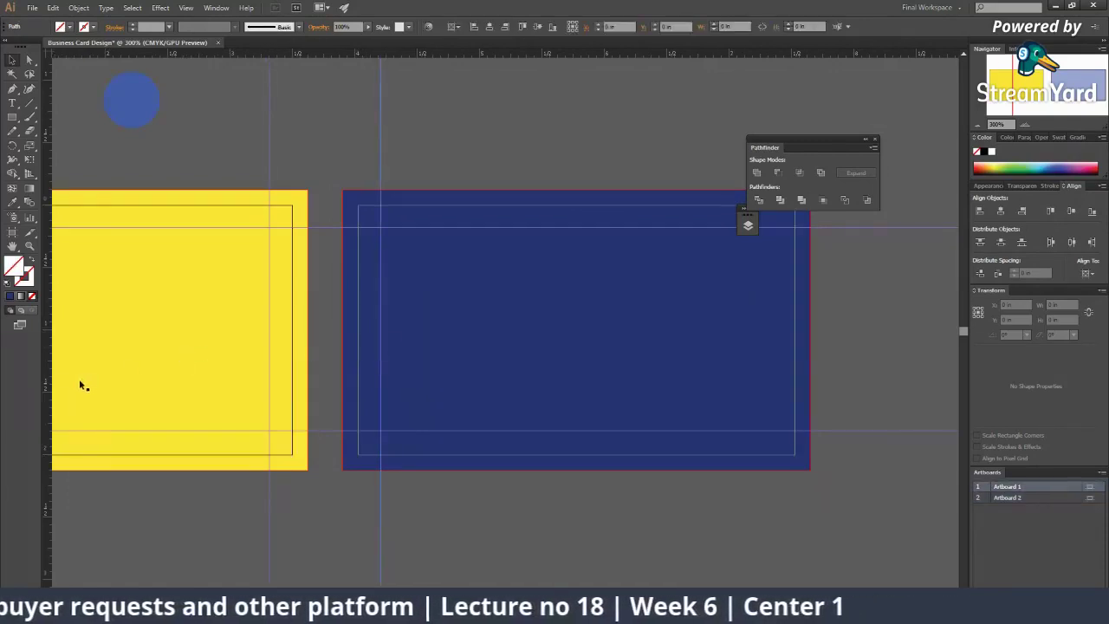
Step: Place a vertical guide just inside the navy card's right edge and nudge it into position
left_click_drag(45, 400, 767, 416)
key("z")
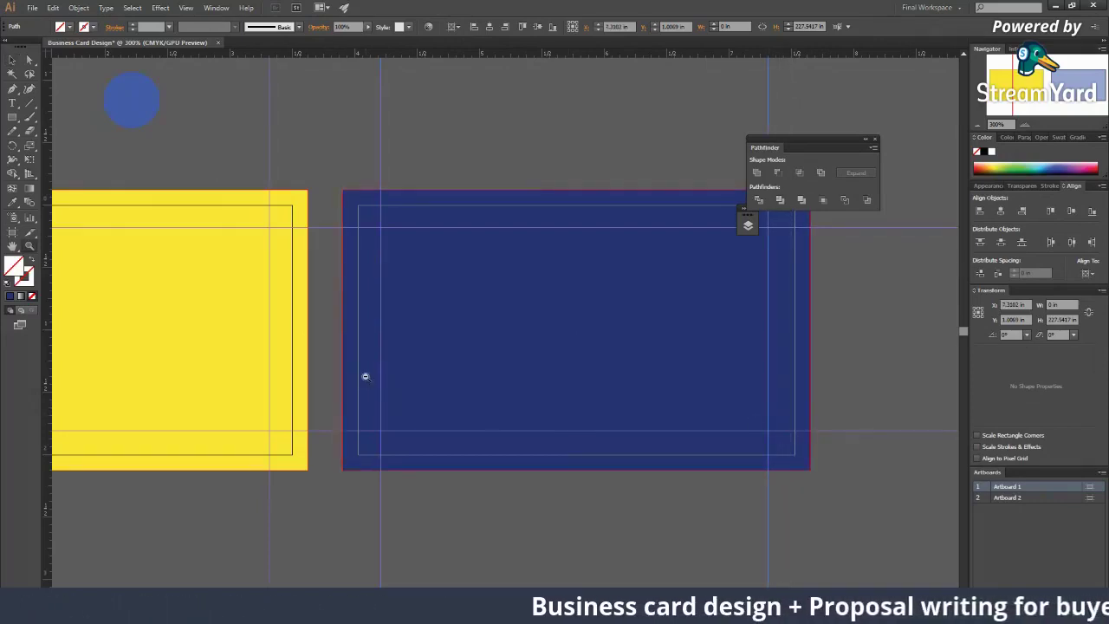
left_click(367, 376, "alt")
left_click(449, 290)
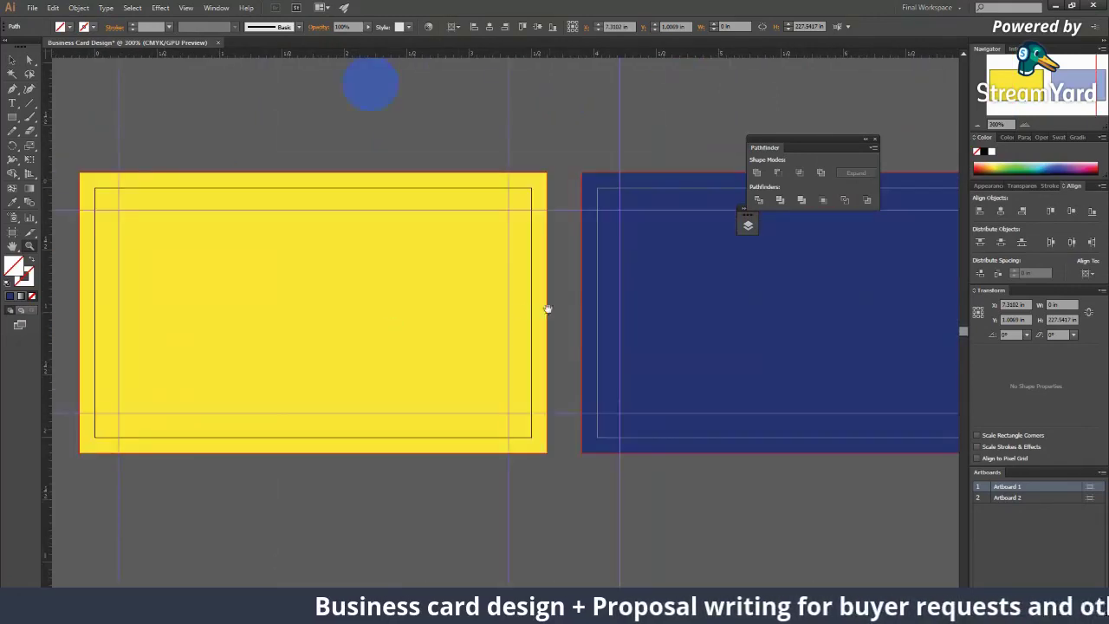
scroll(428, 344, "right", 5)
key("v")
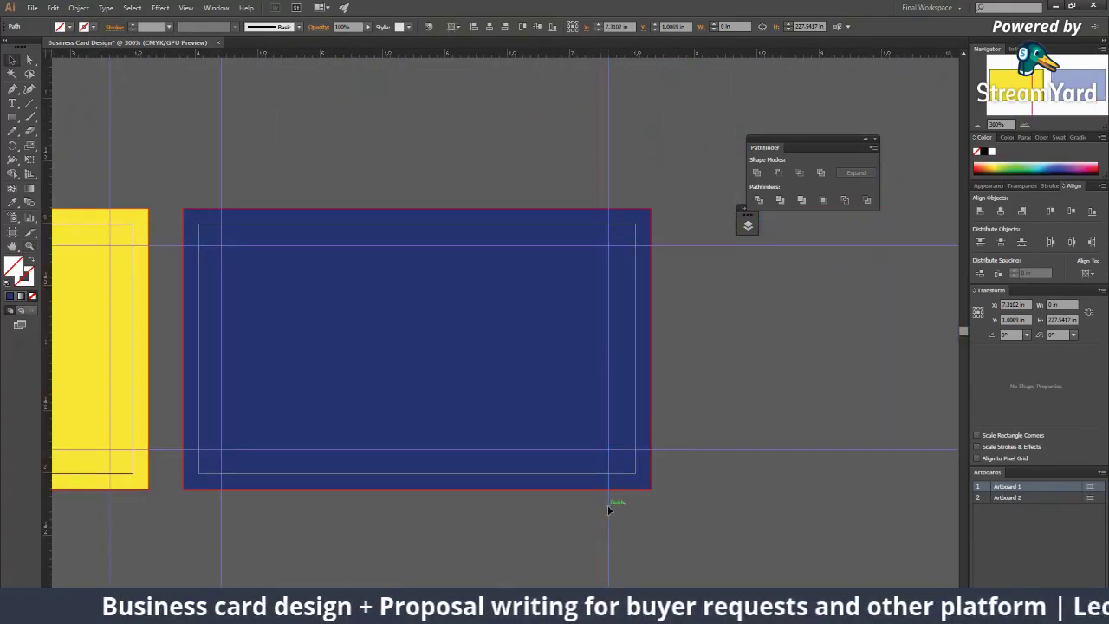
left_click_drag(609, 506, 614, 511)
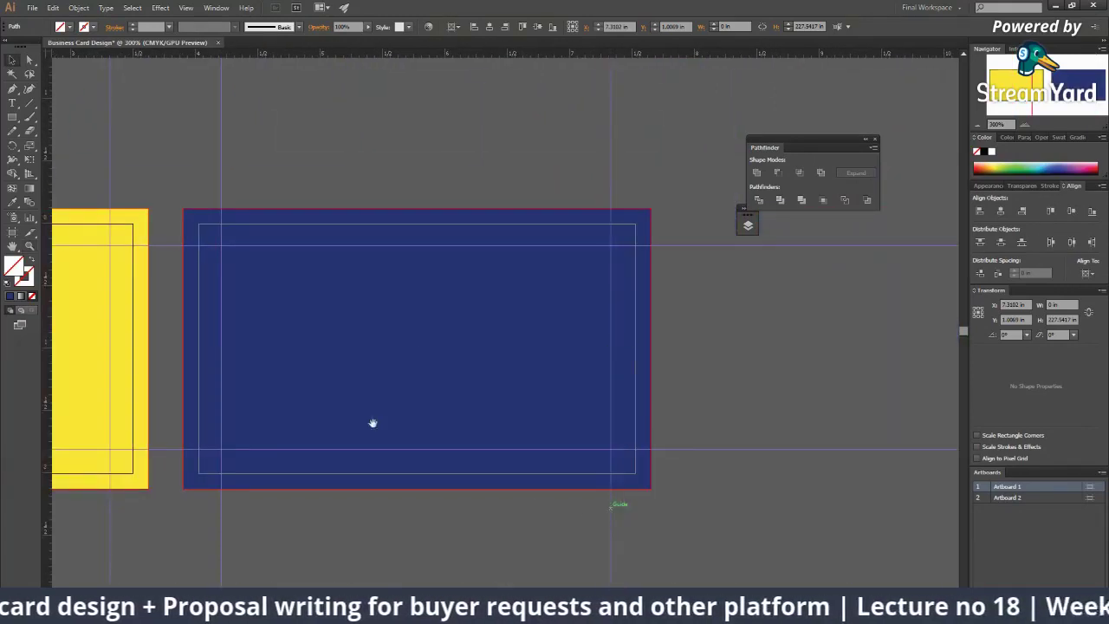
Step: Drag the blue circle off the cards to the empty space above the navy back card
scroll(486, 433, "left", 5)
left_click(408, 240)
left_click(408, 314)
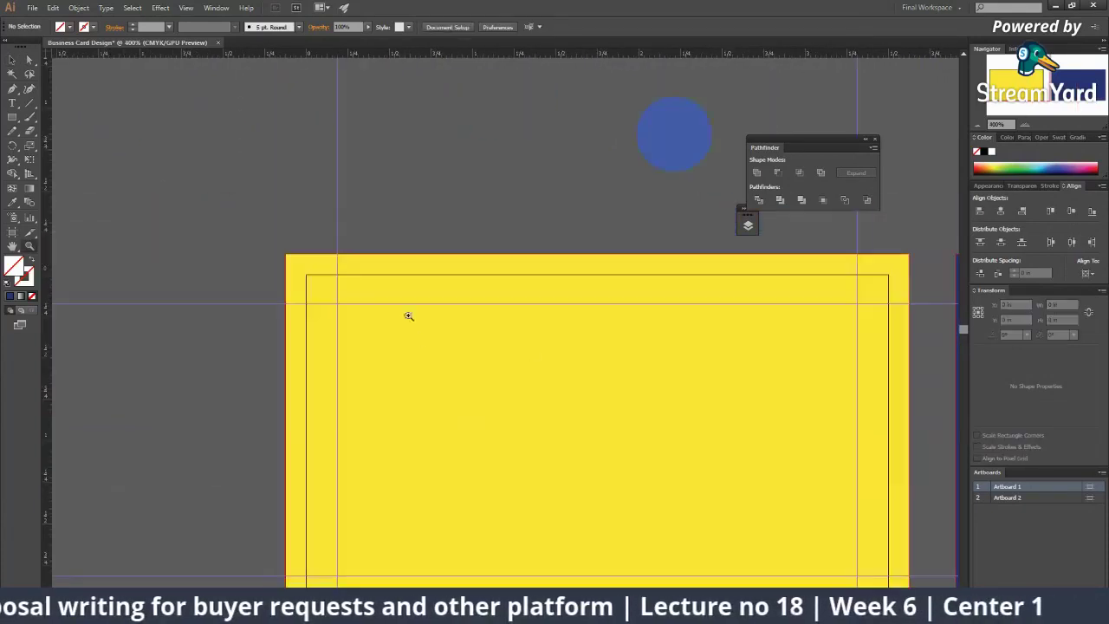
left_click(485, 369, "alt")
left_click(472, 348, "alt")
left_click(494, 304)
left_click(511, 318)
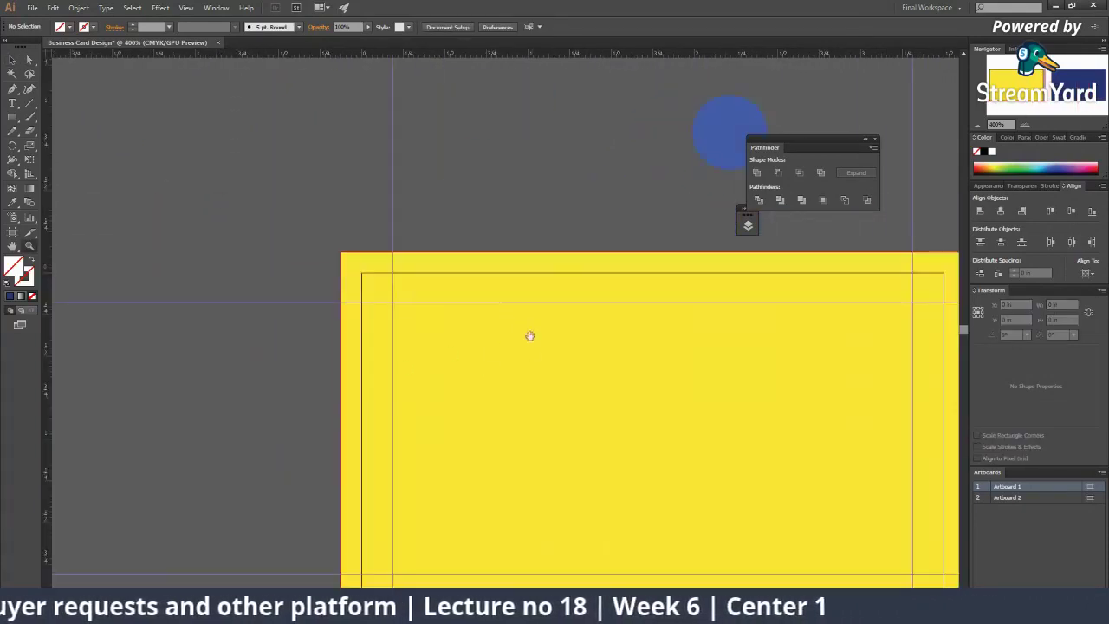
left_click_drag(601, 479, 494, 322)
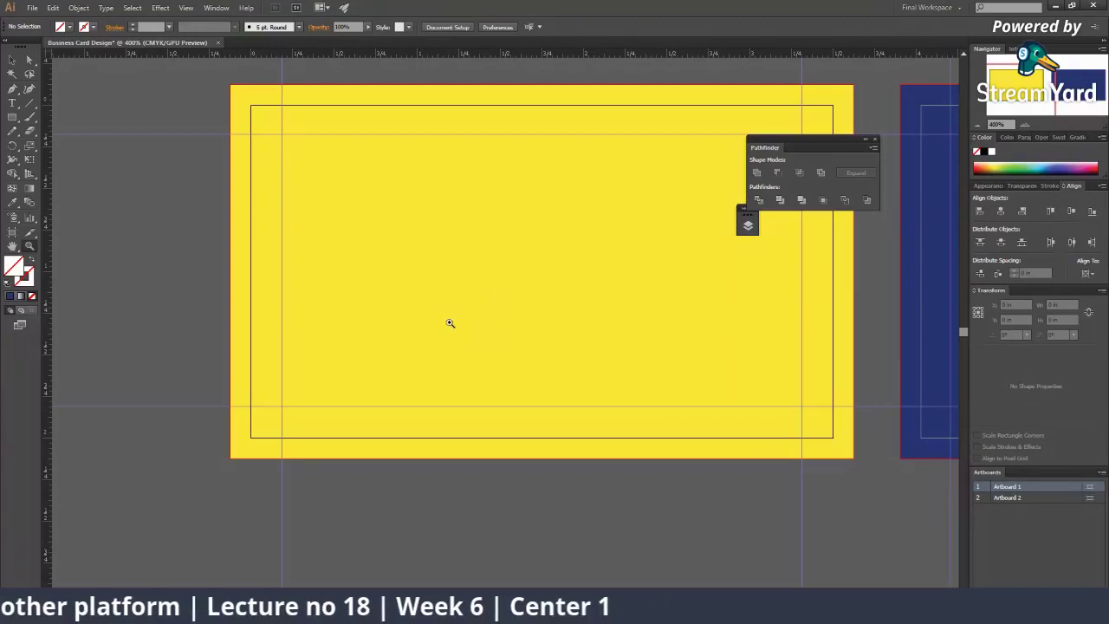
left_click(450, 316, "alt")
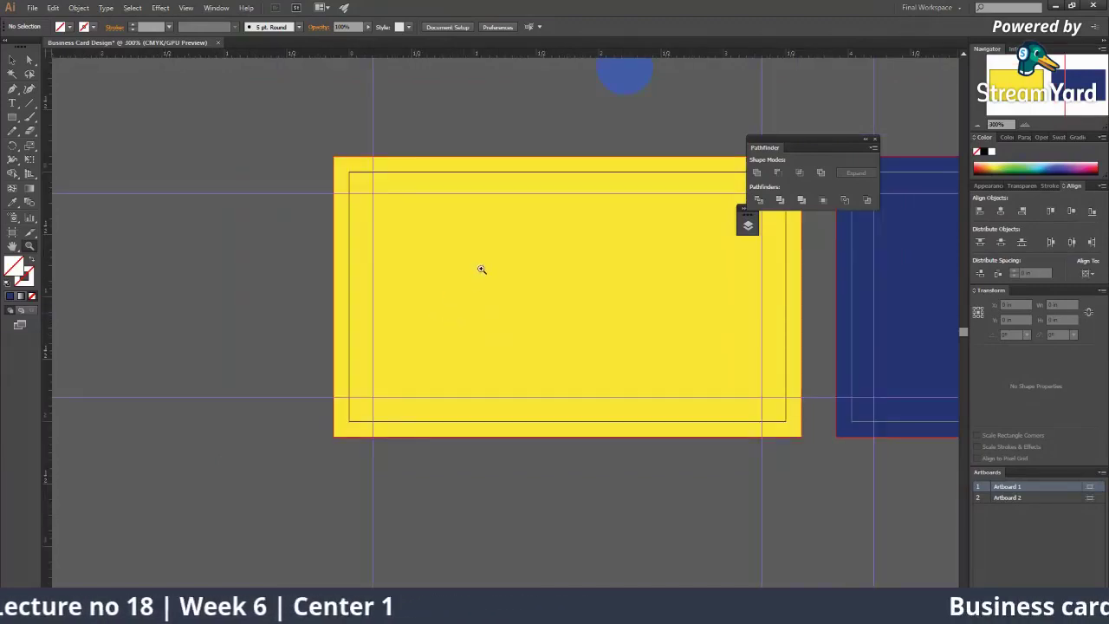
left_click_drag(480, 267, 379, 563)
key("v")
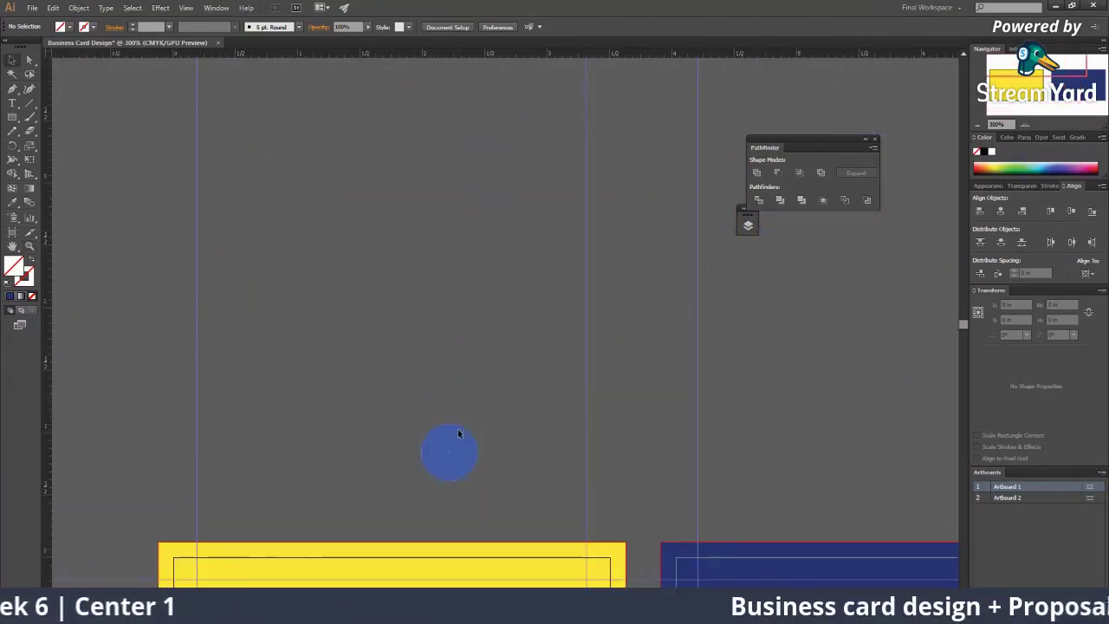
left_click_drag(457, 435, 875, 321)
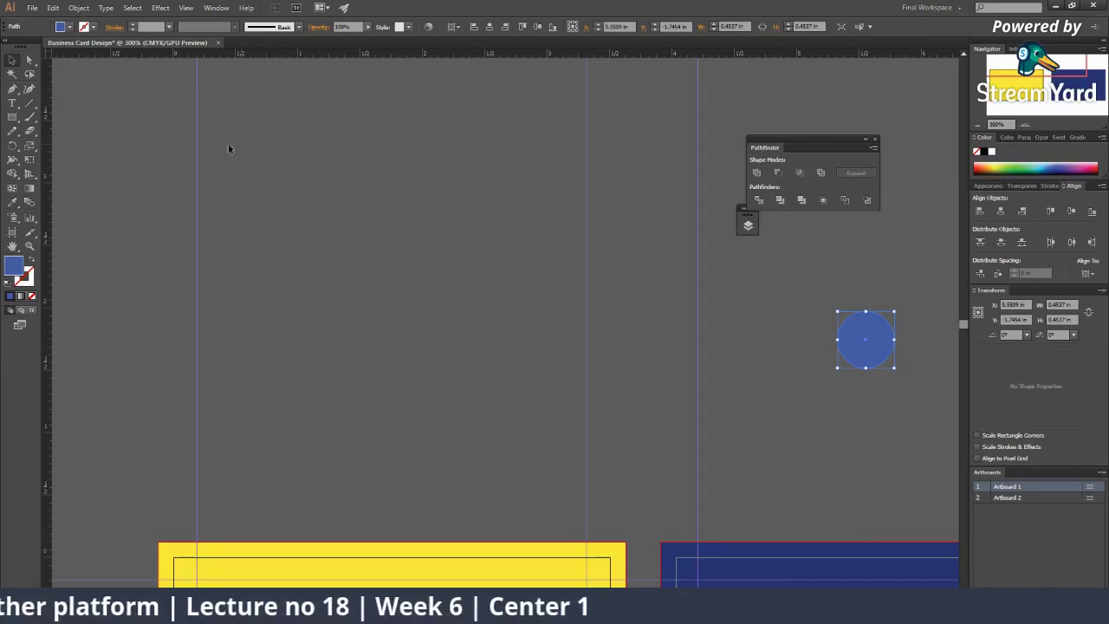
Step: Draw a third artboard in the empty area above the business cards
left_click(13, 232)
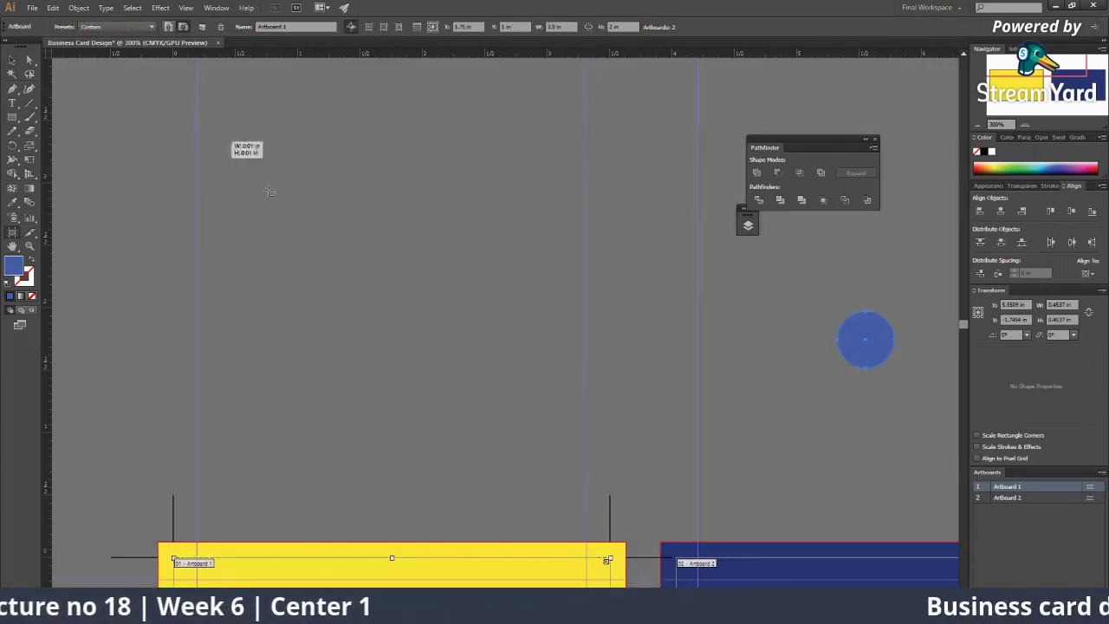
left_click_drag(219, 139, 588, 395)
key("z")
left_click(384, 238)
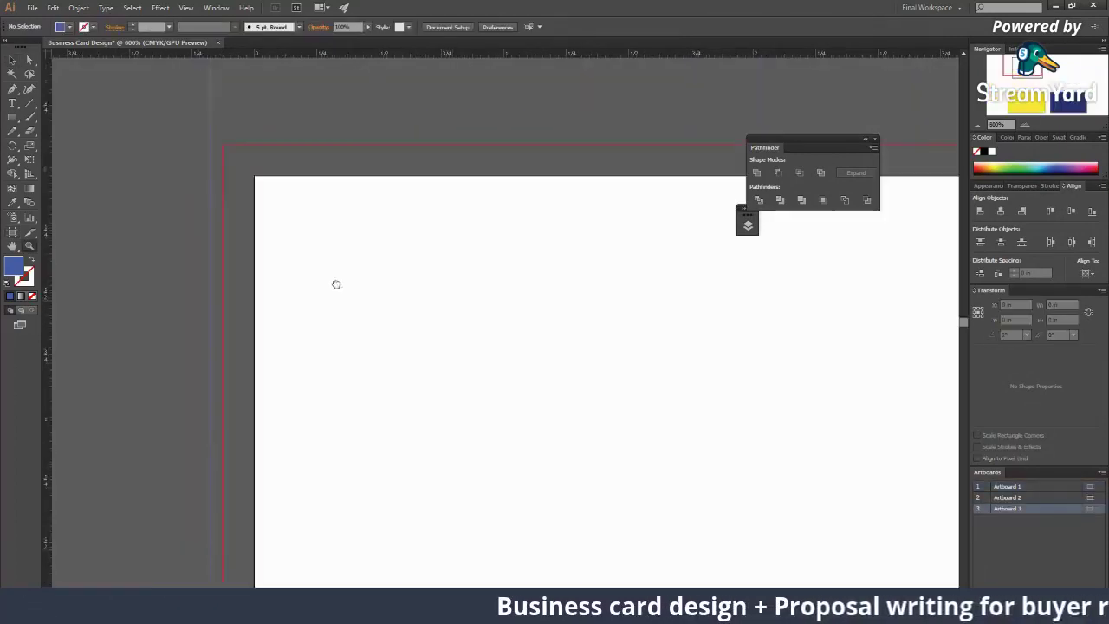
Step: Type the heading 'Elemants of business' near the top of the new artboard
left_click(12, 103)
left_click_drag(129, 205, 324, 228)
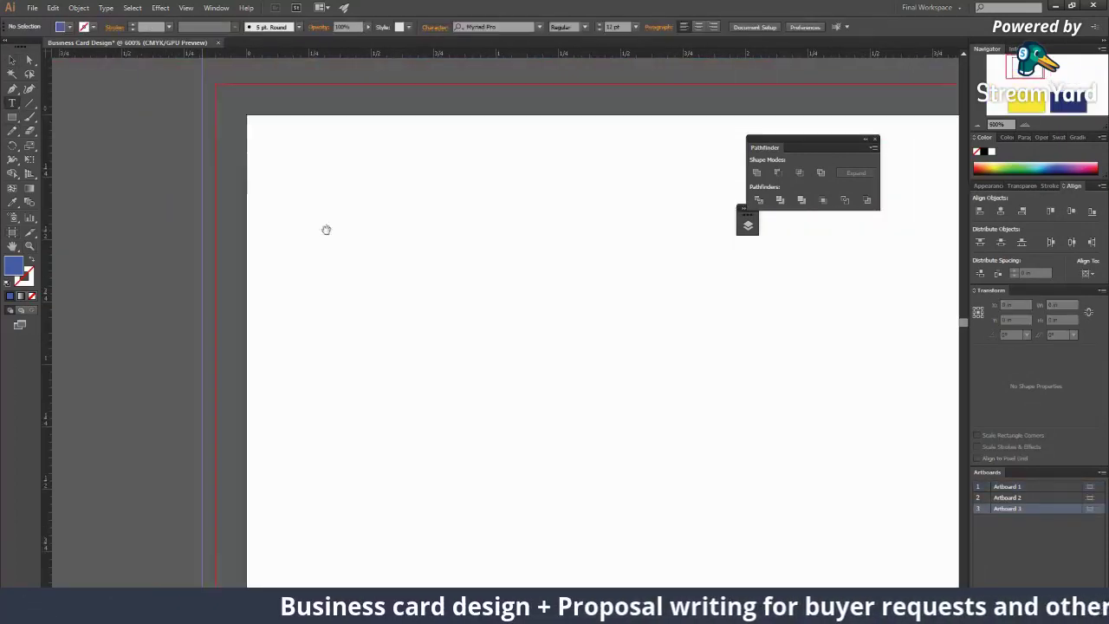
left_click(356, 173)
type("Ele")
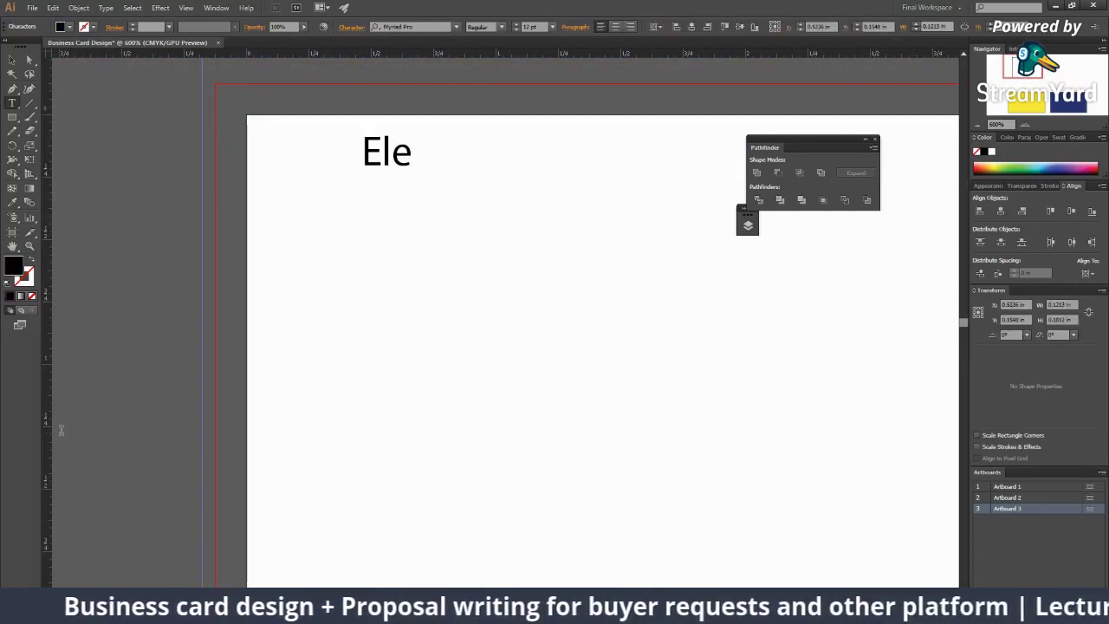
type("mants")
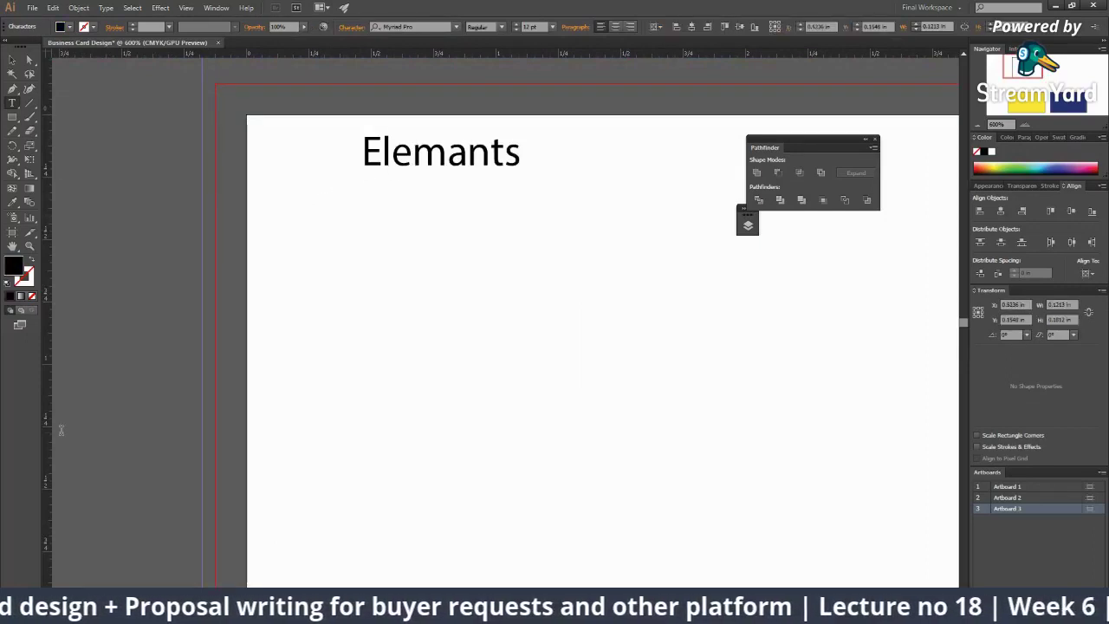
type(" of business c")
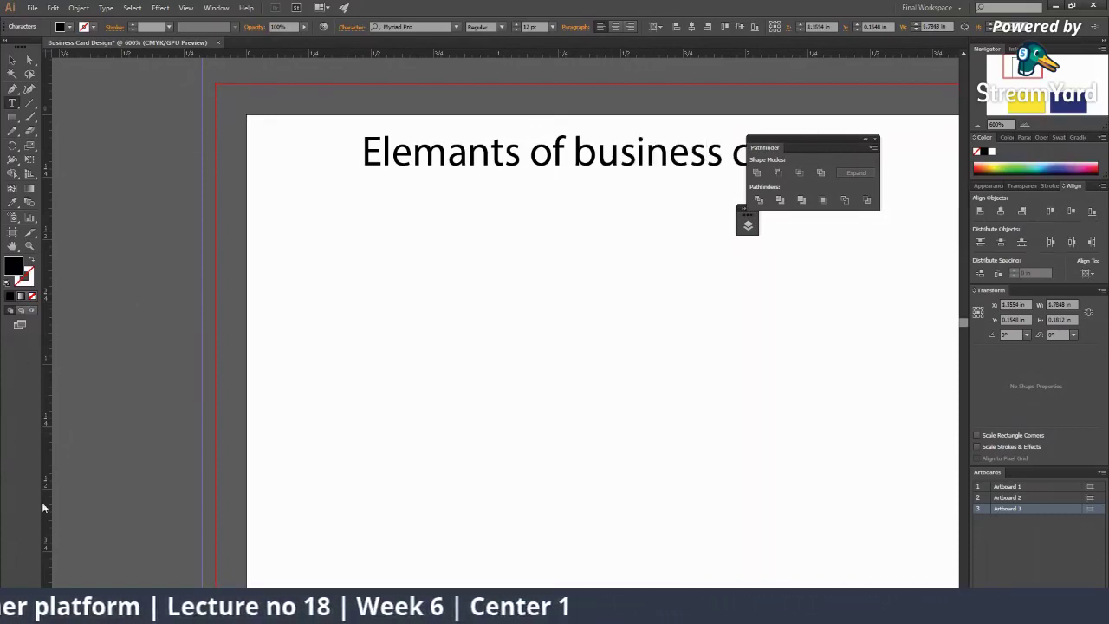
Step: Set the heading's font to Montserrat ExtraBold
left_click(12, 60)
left_click(414, 27)
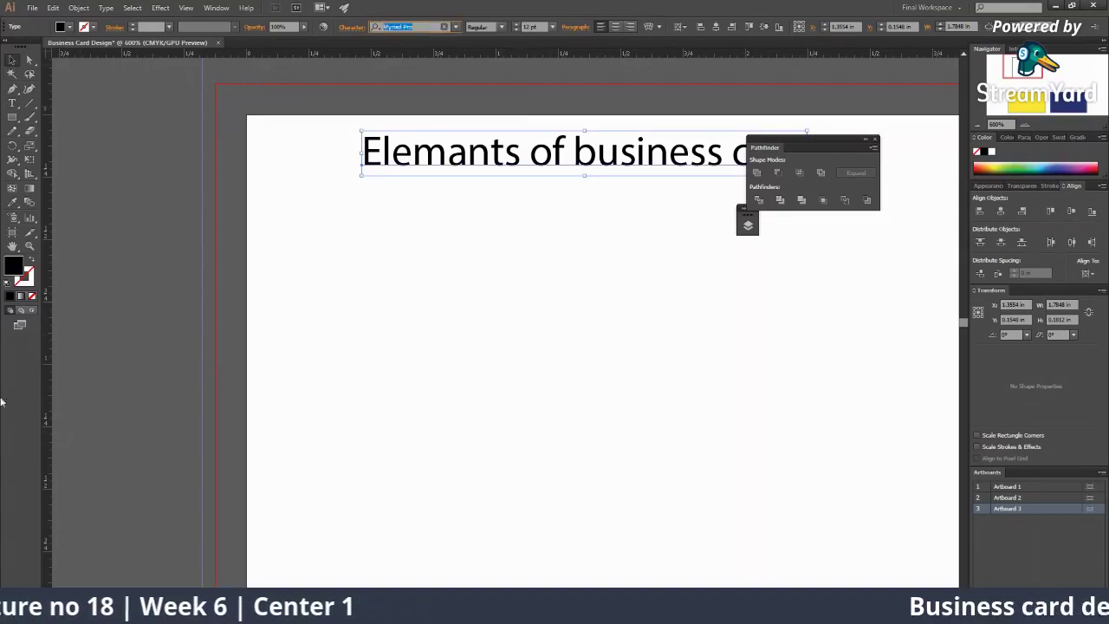
type("mo")
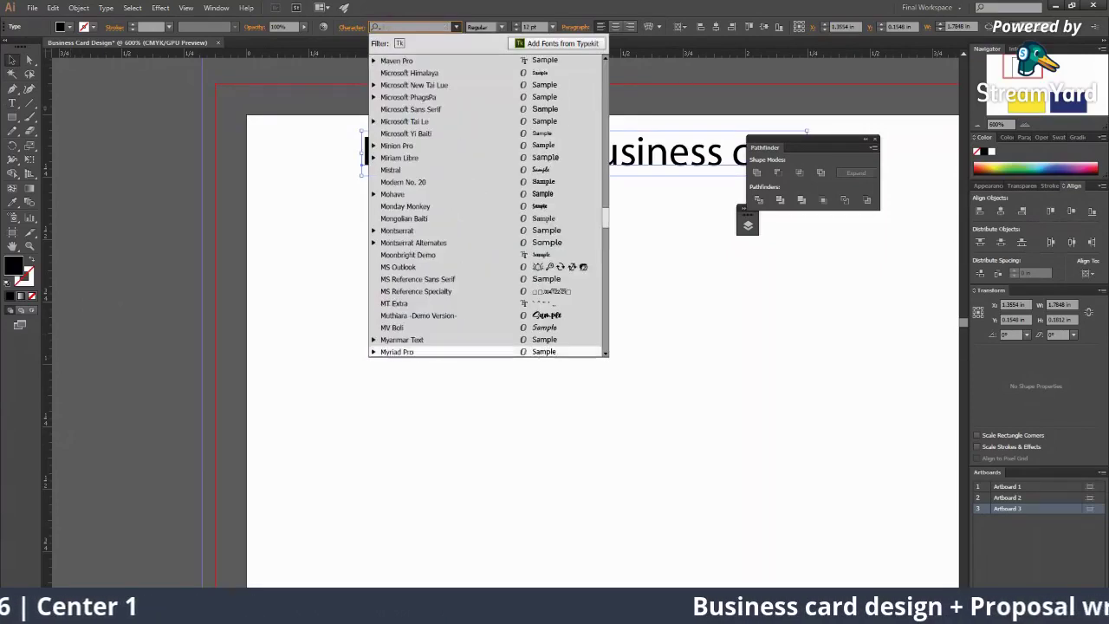
type("n")
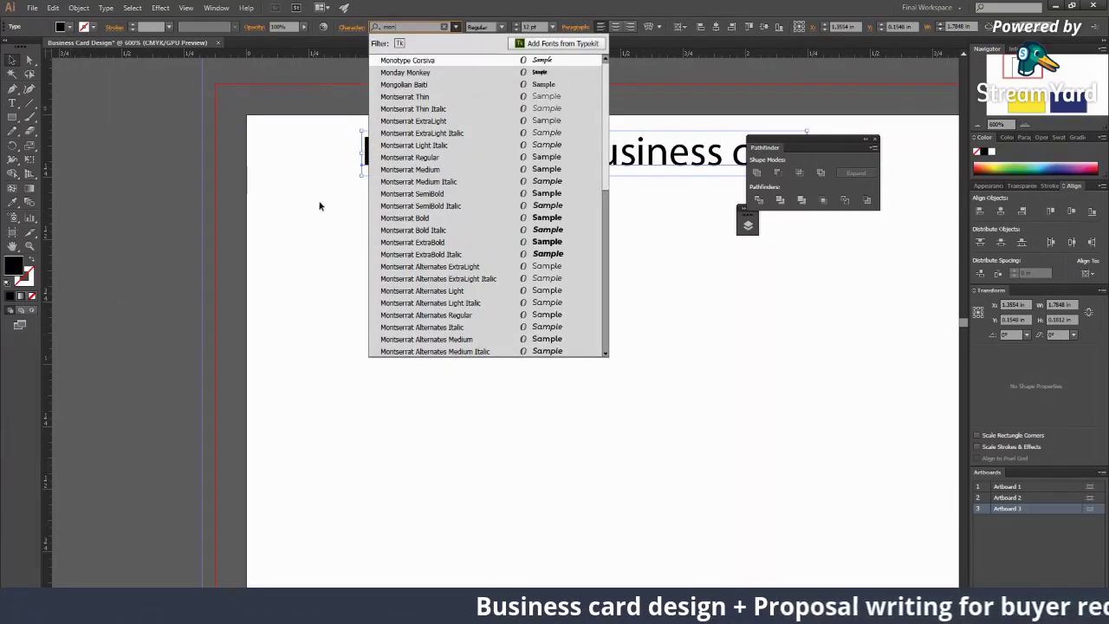
left_click(426, 241)
Step: Place a copy of the heading below it and begin retyping the copy as '1'
key("Escape")
left_click_drag(494, 151, 444, 179)
key("ctrl+minus")
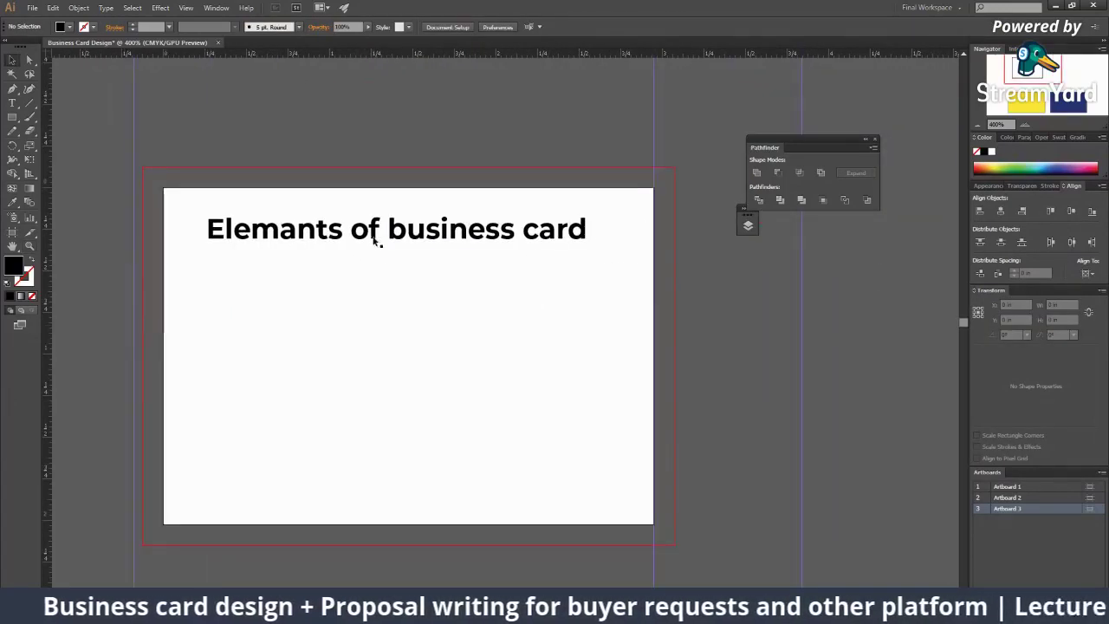
left_click_drag(375, 243, 367, 277)
double_click(367, 278)
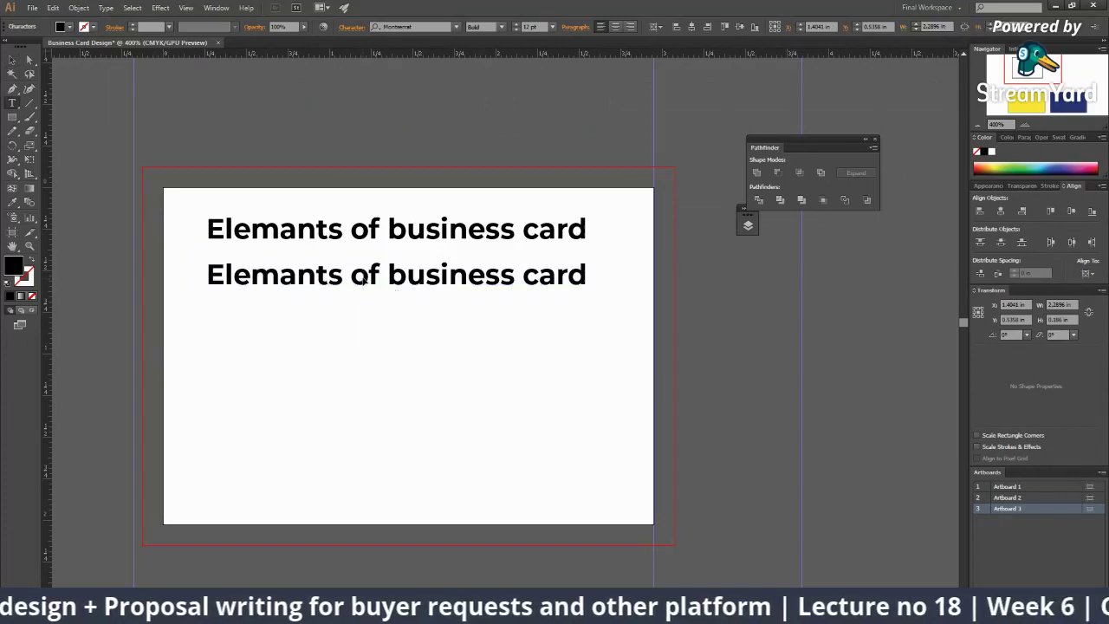
type("1")
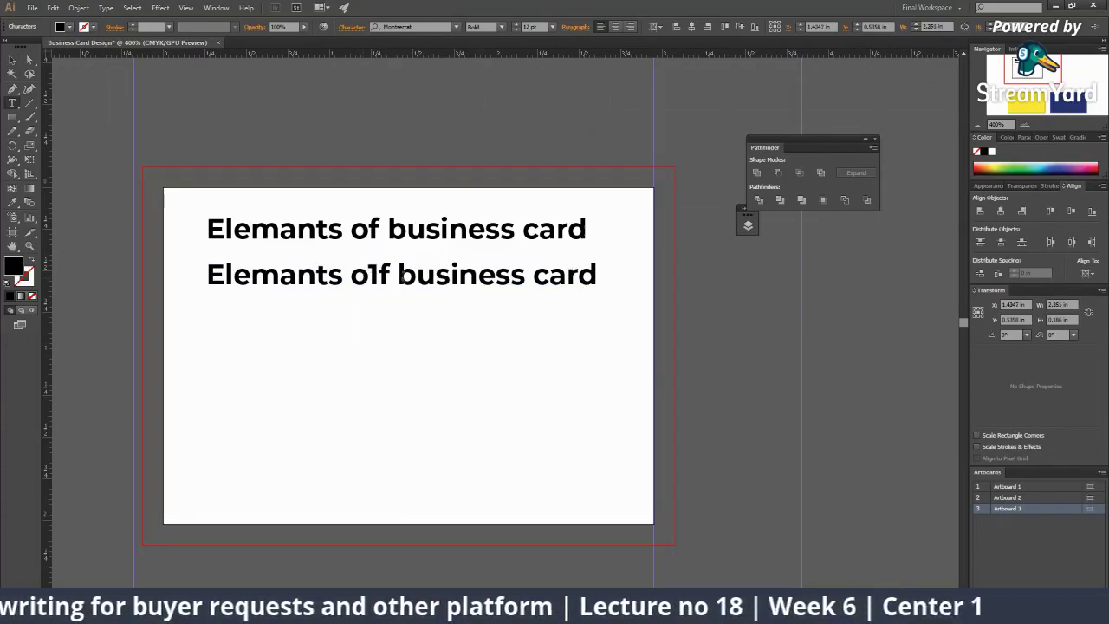
key("ctrl+a")
Step: Correct 'Elemants' to 'Components' and make the second line read '1. Background Design'
left_click_drag(344, 230, 128, 245)
type("Component")
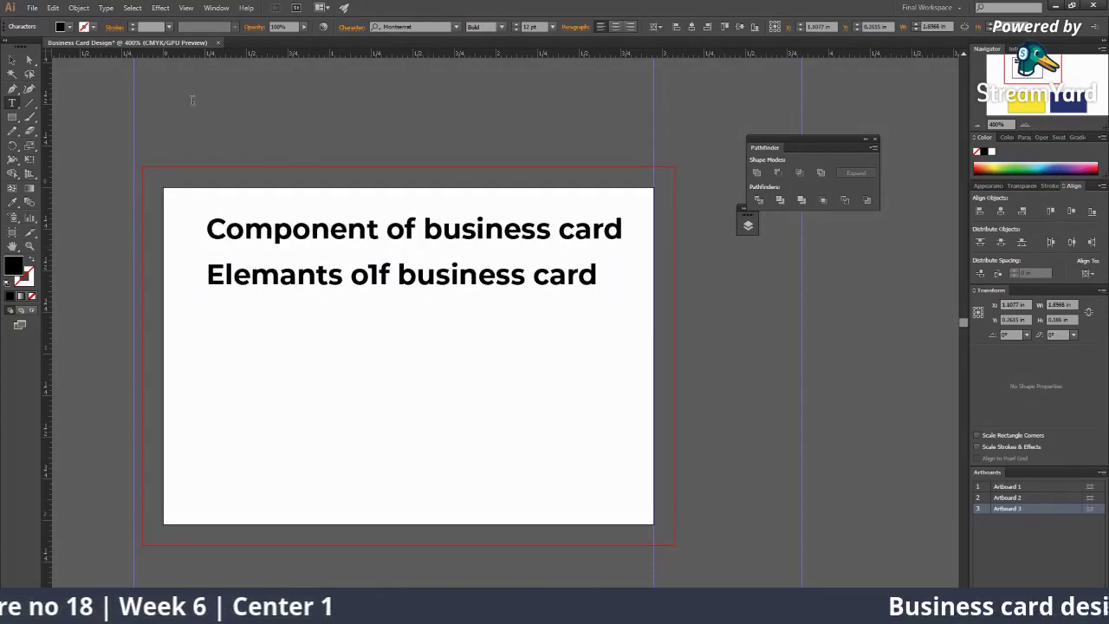
type("ss")
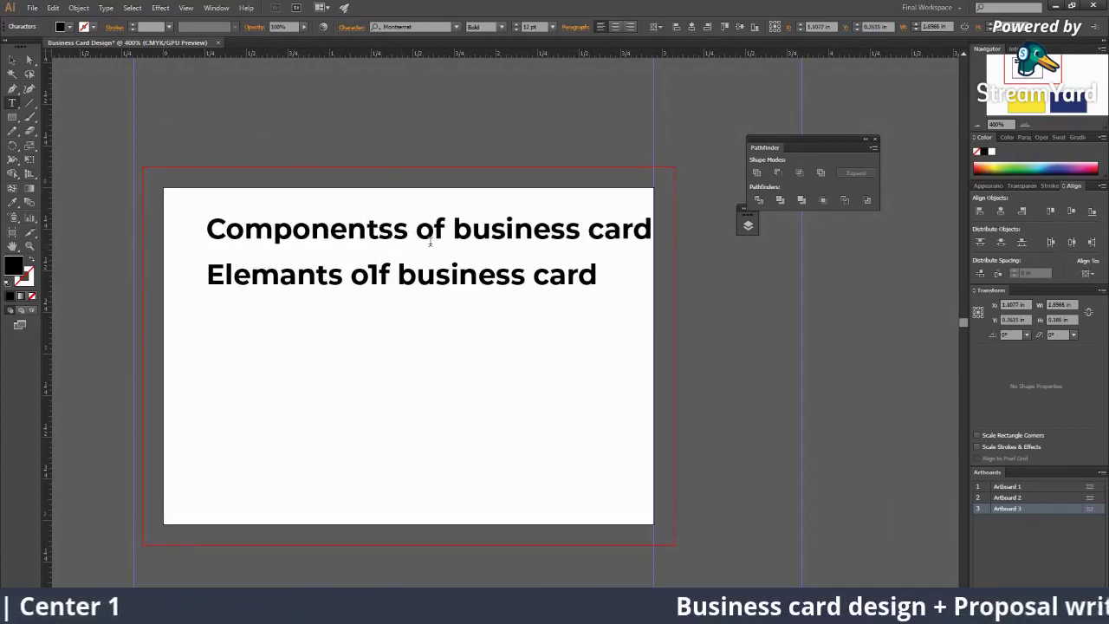
key("BackSpace")
left_click_drag(597, 276, 6, 288)
type("1")
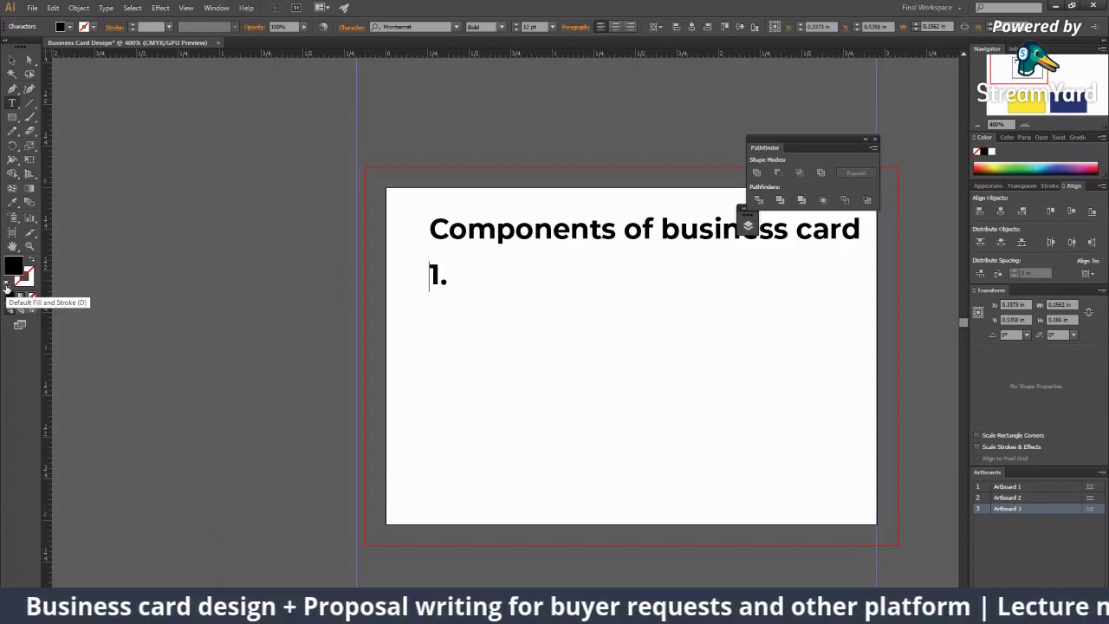
type(". ")
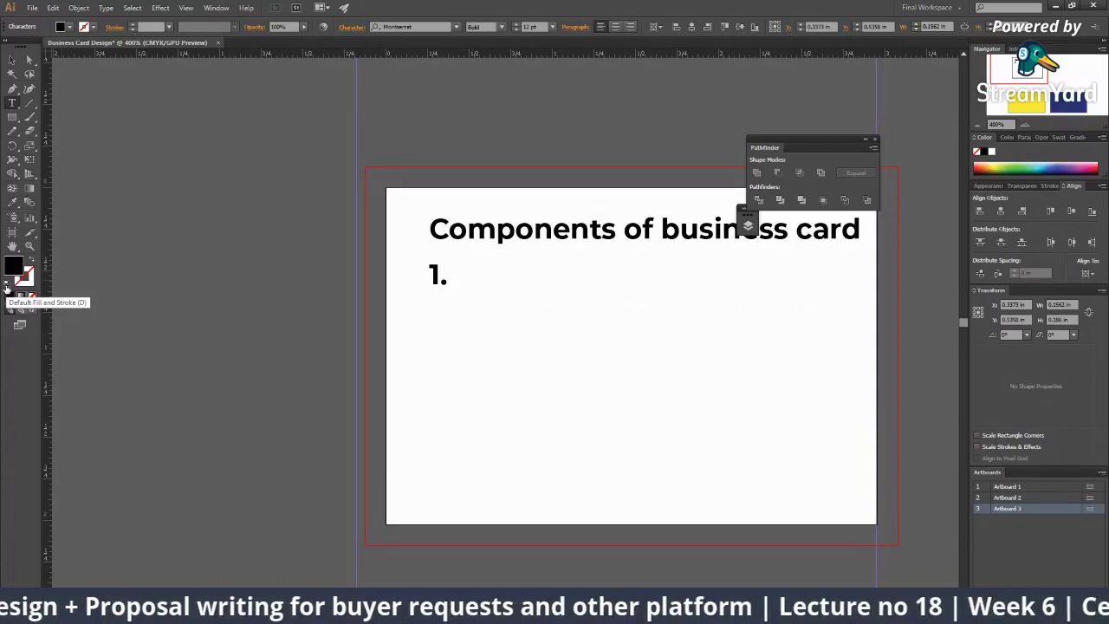
type("Back")
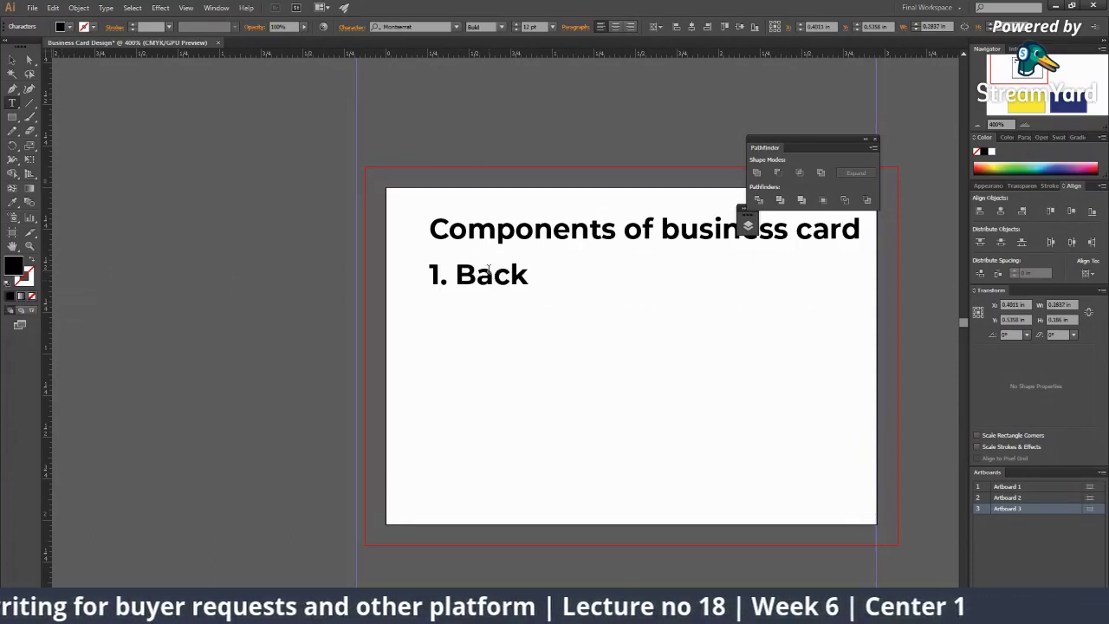
type("ground")
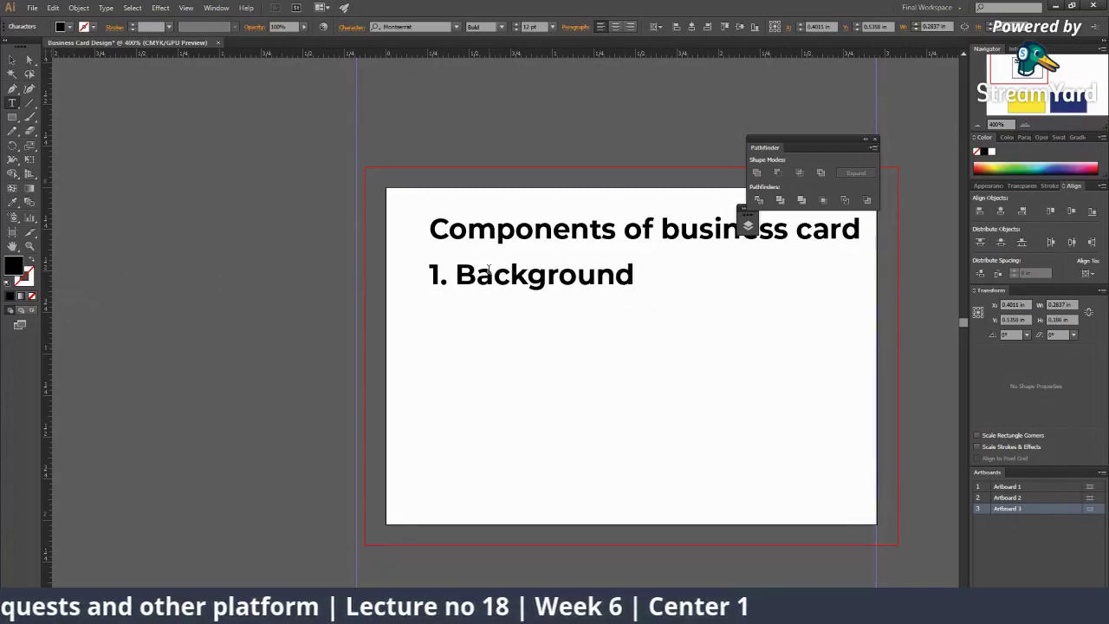
type(" Design")
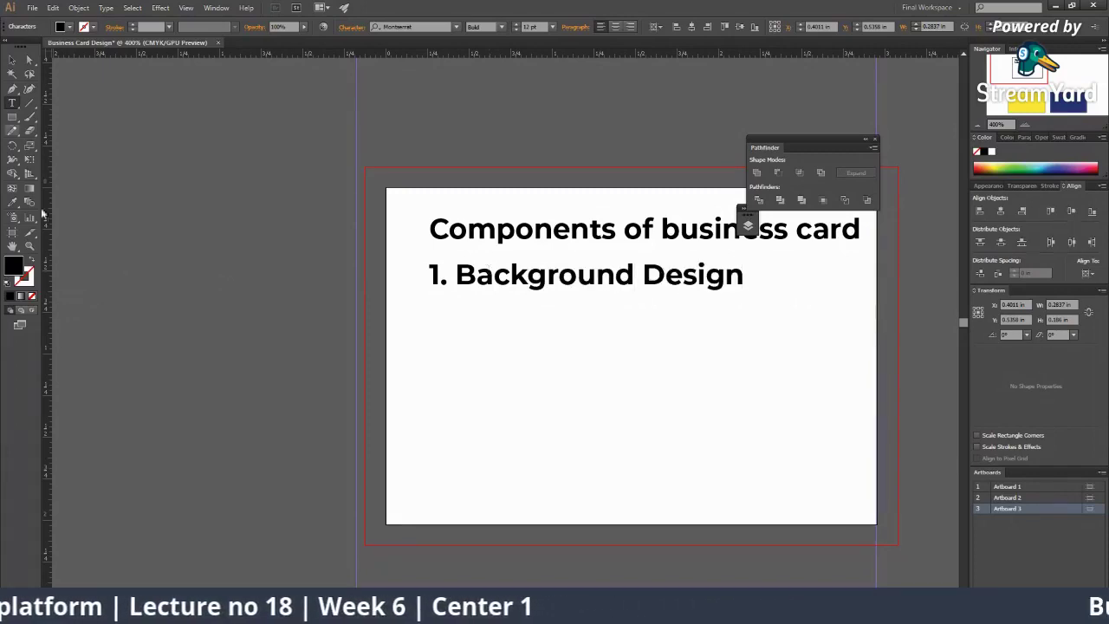
Step: Nudge the '1. Background Design' text down and left beneath the heading
left_click(12, 60)
left_click_drag(587, 284, 581, 295)
left_click(538, 337)
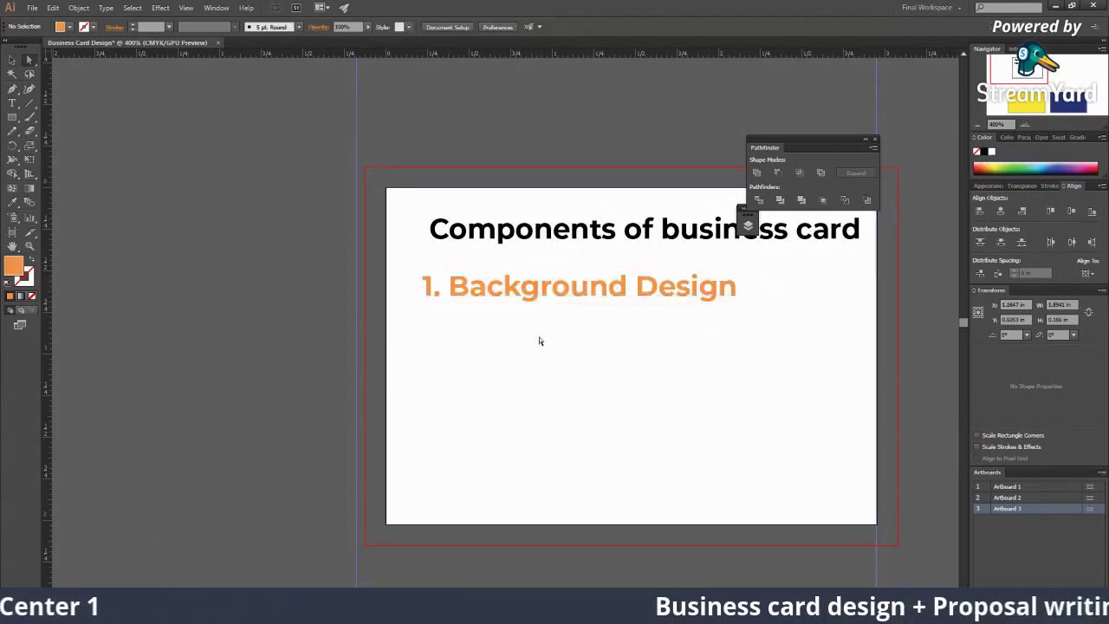
key("ctrl+plus")
key("ctrl+minus")
key("ctrl+minus")
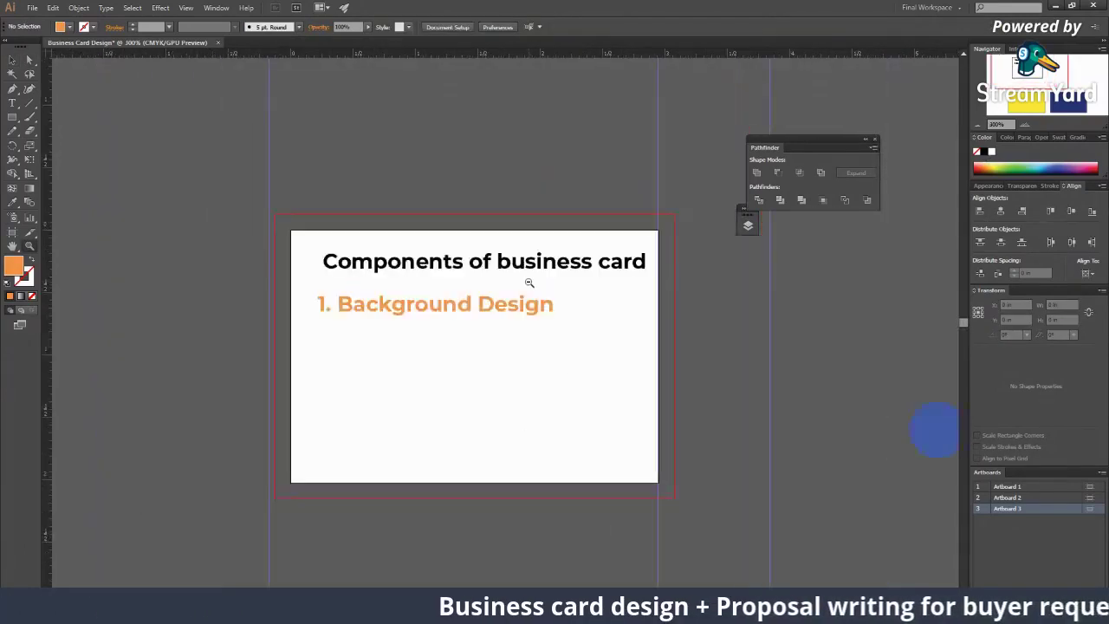
Step: Switch to the Google Images business card search results
left_click_drag(542, 469, 525, 106)
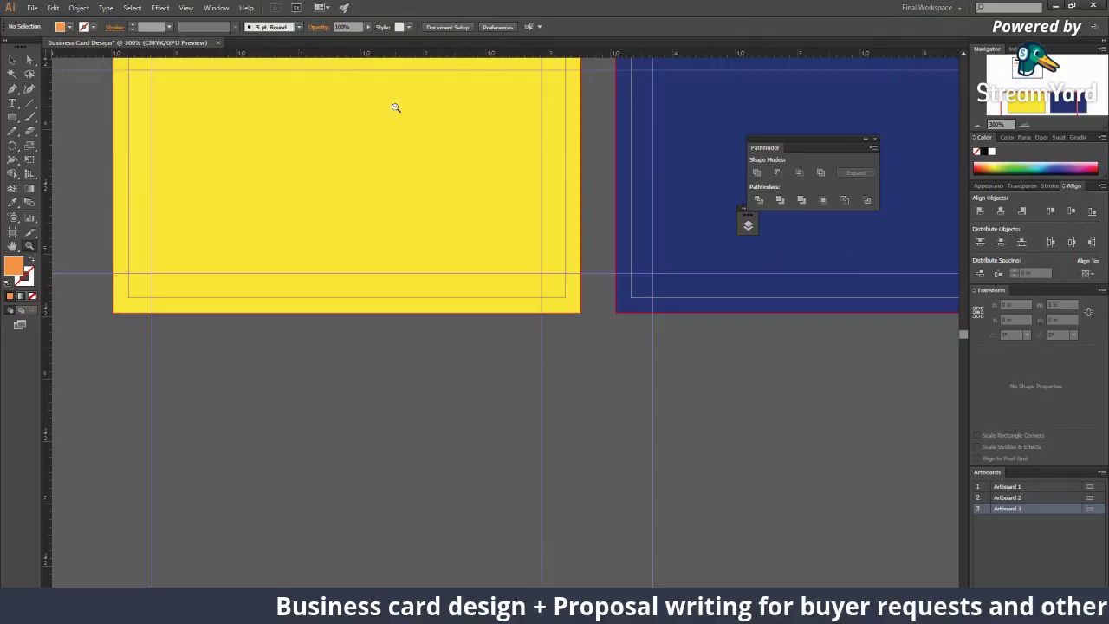
left_click_drag(396, 107, 468, 215)
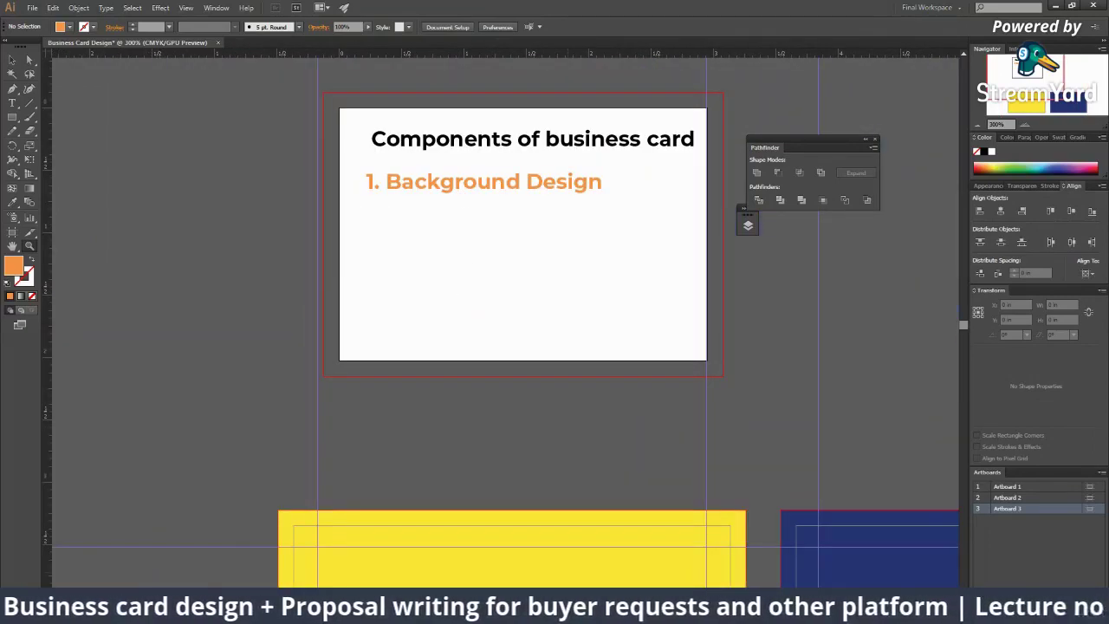
mouse_move(777, 612)
left_click(839, 558)
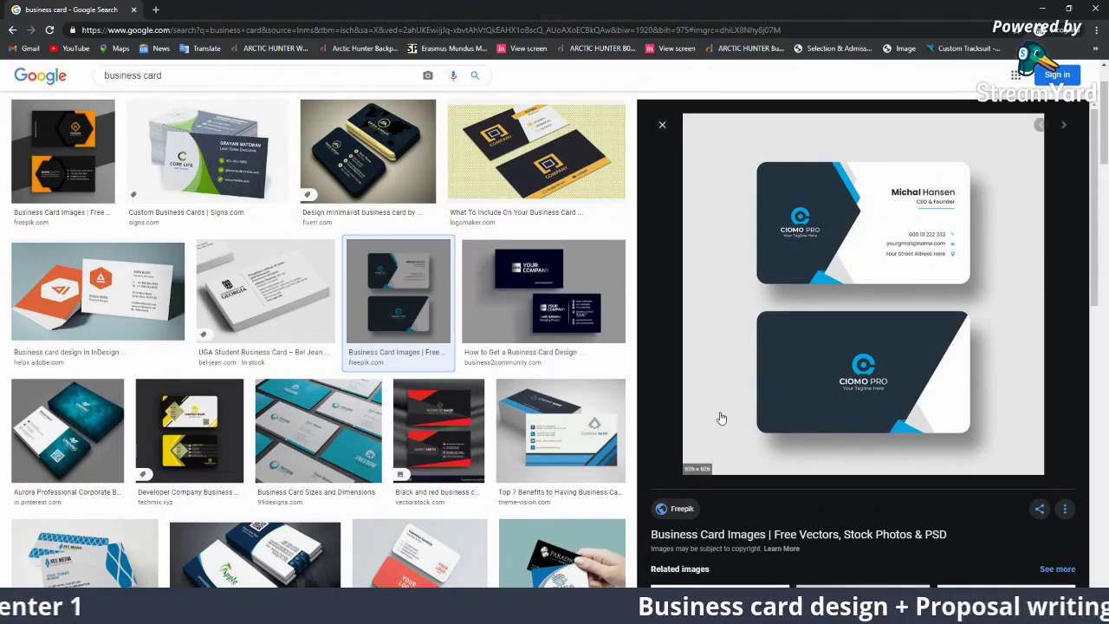
Step: Preview the orange-black, black-red and blue-white business card examples, then return to Illustrator
left_click(90, 167)
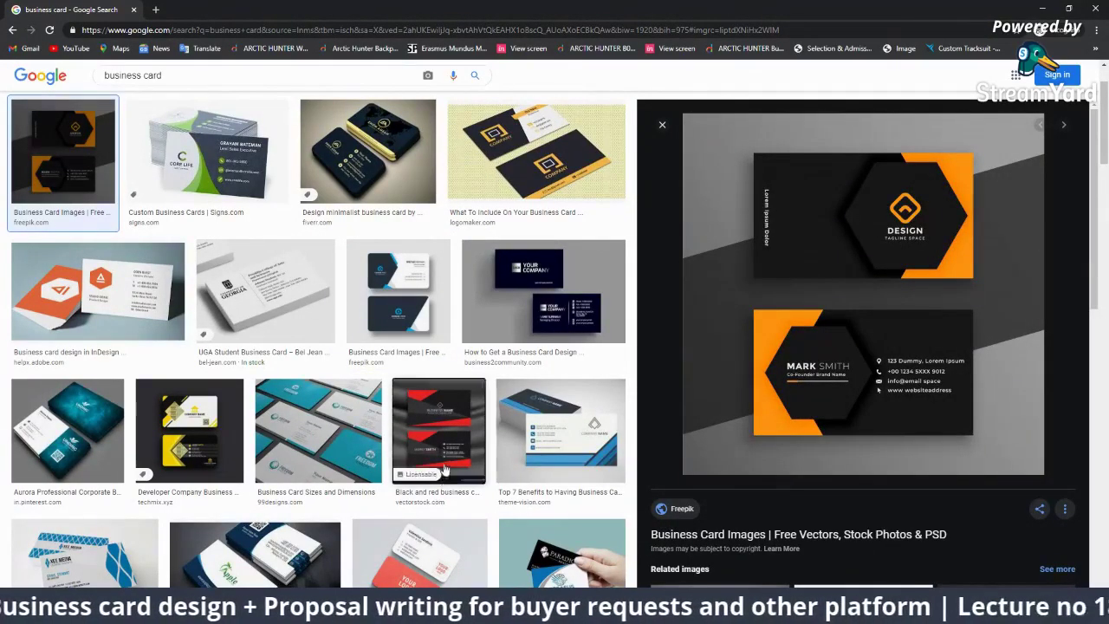
left_click(439, 430)
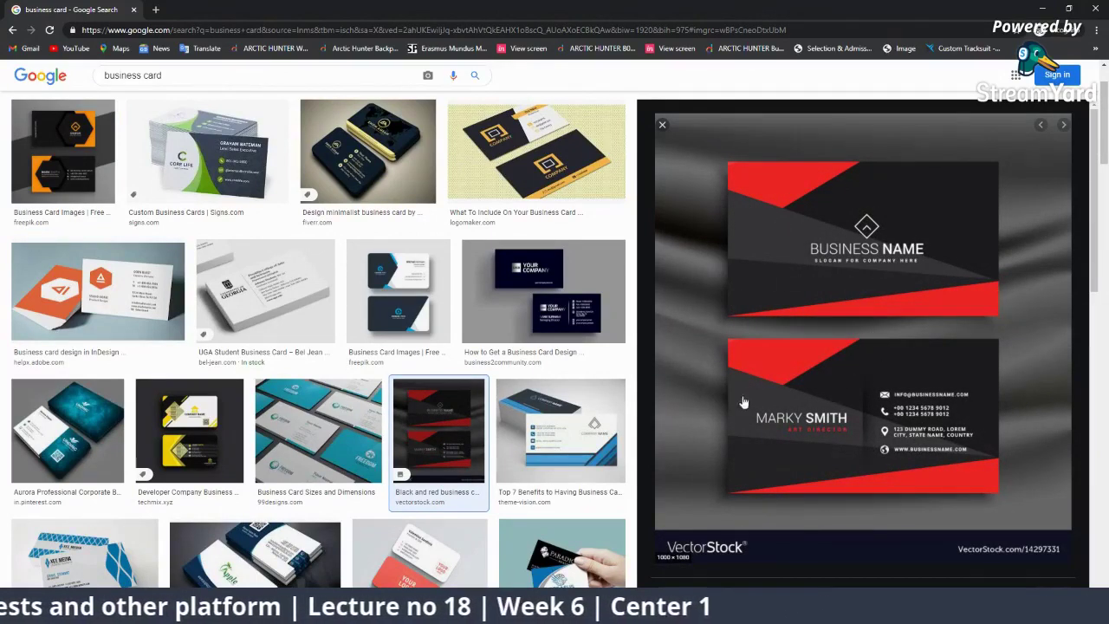
left_click(590, 443)
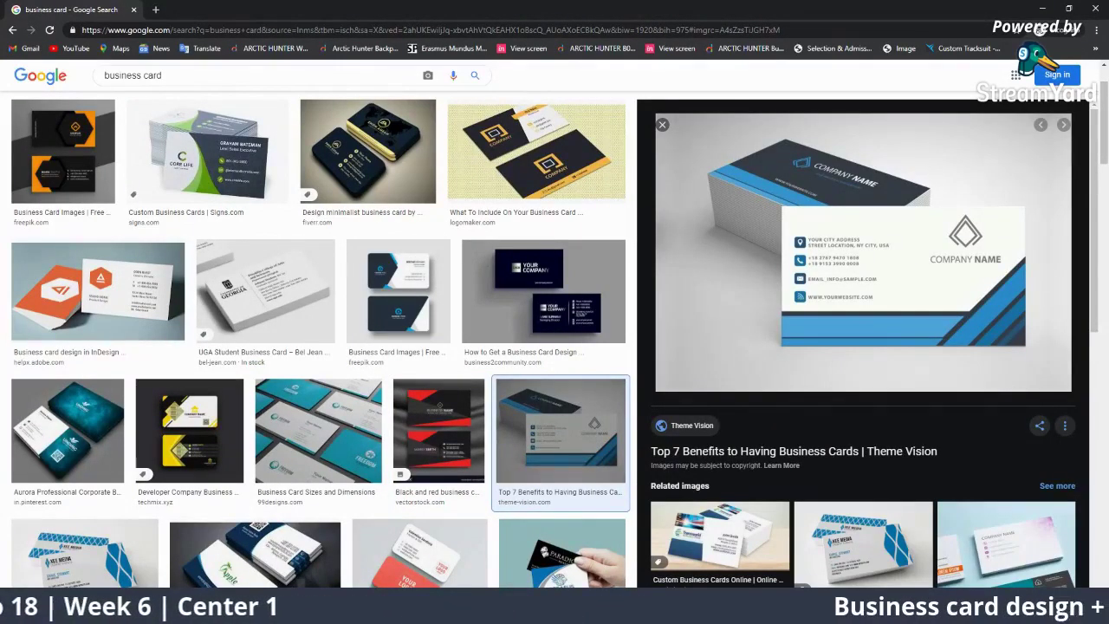
key("alt+Tab")
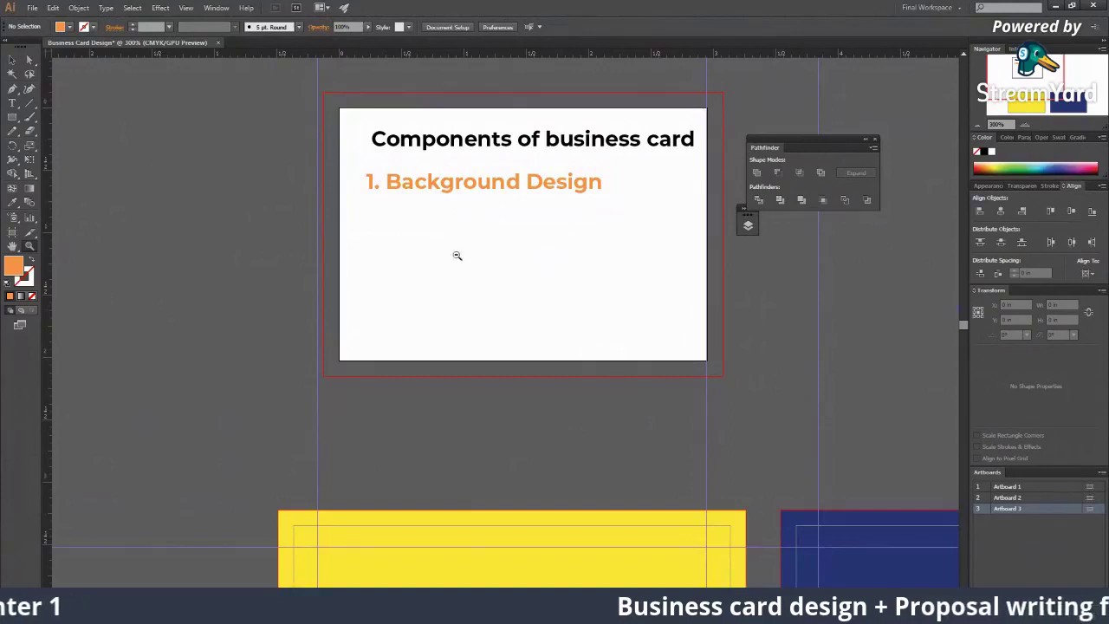
Step: Add the line '- Must be from bleed to bleed' under '1. Background Design'
left_click(456, 255)
key("v")
left_click(519, 240)
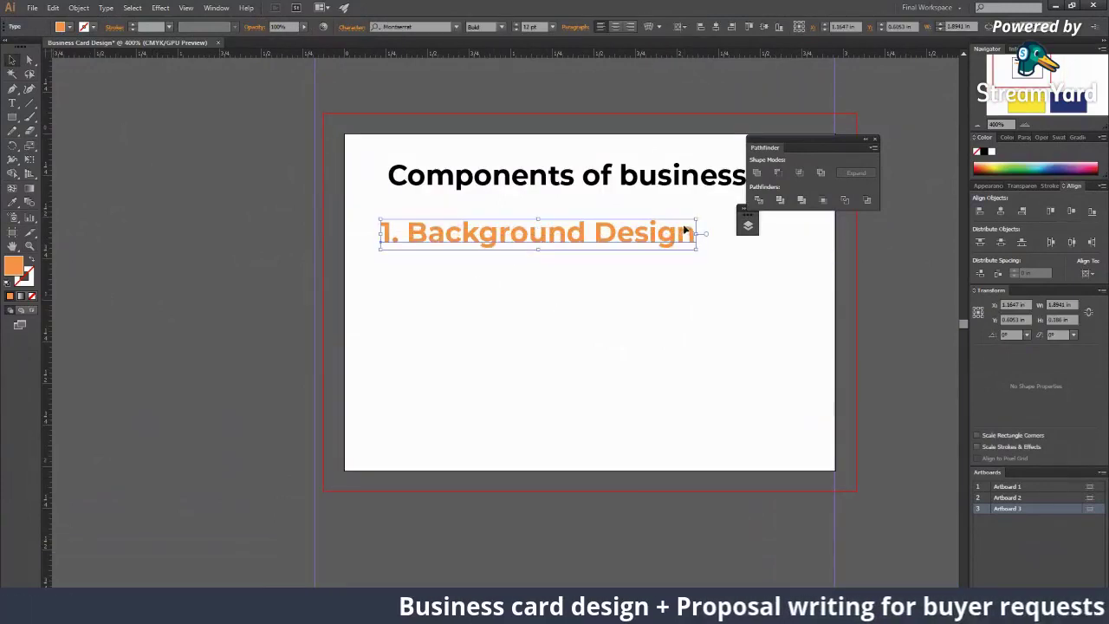
double_click(685, 230)
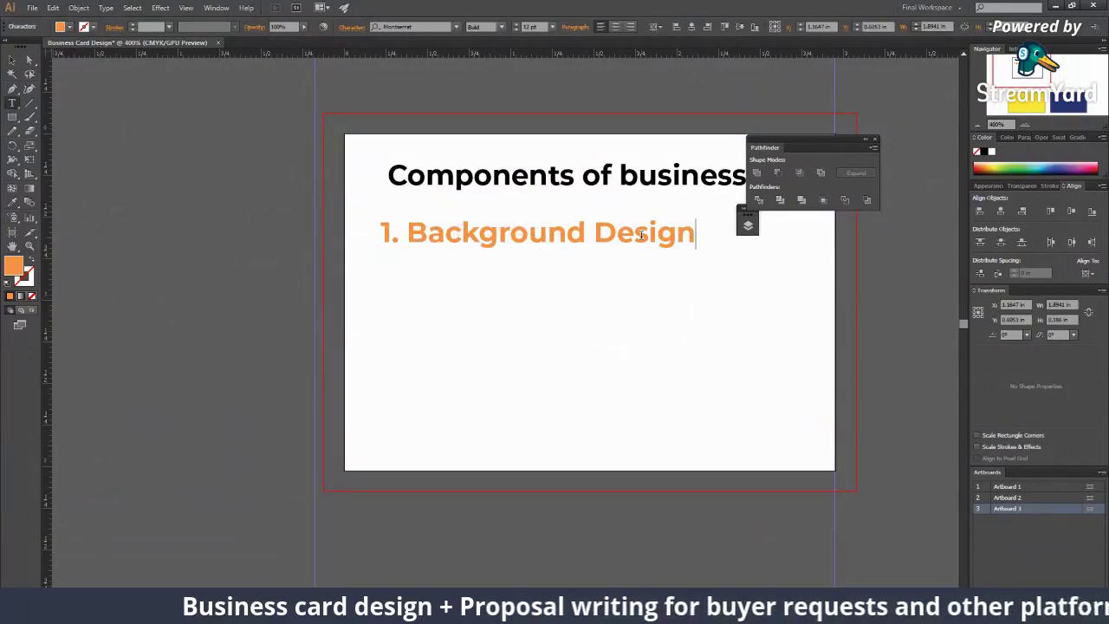
type("- ")
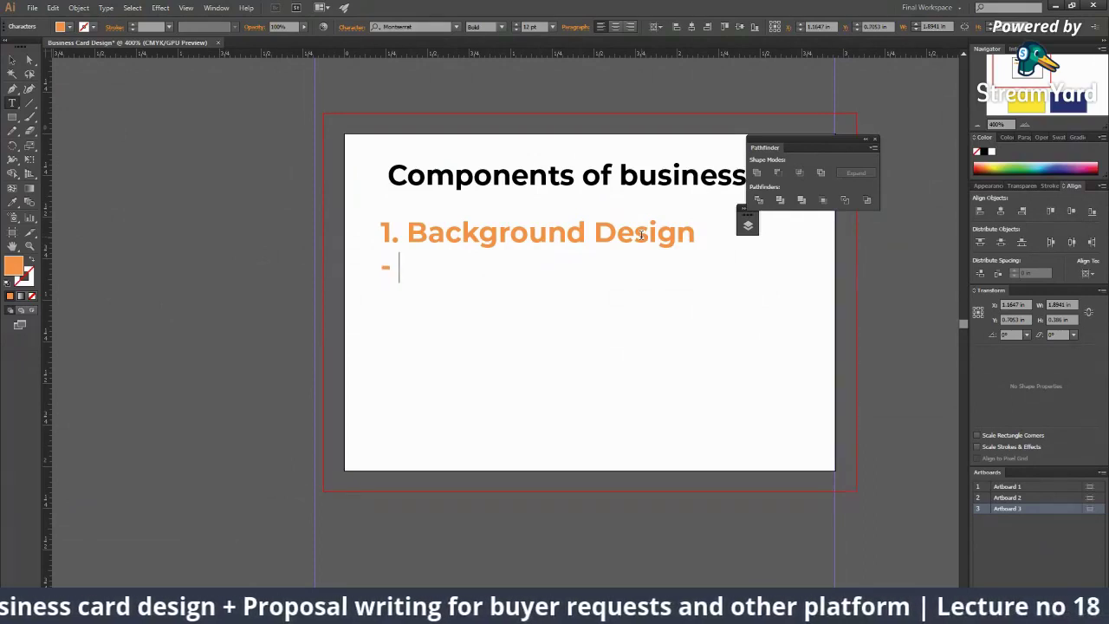
type("Must be f")
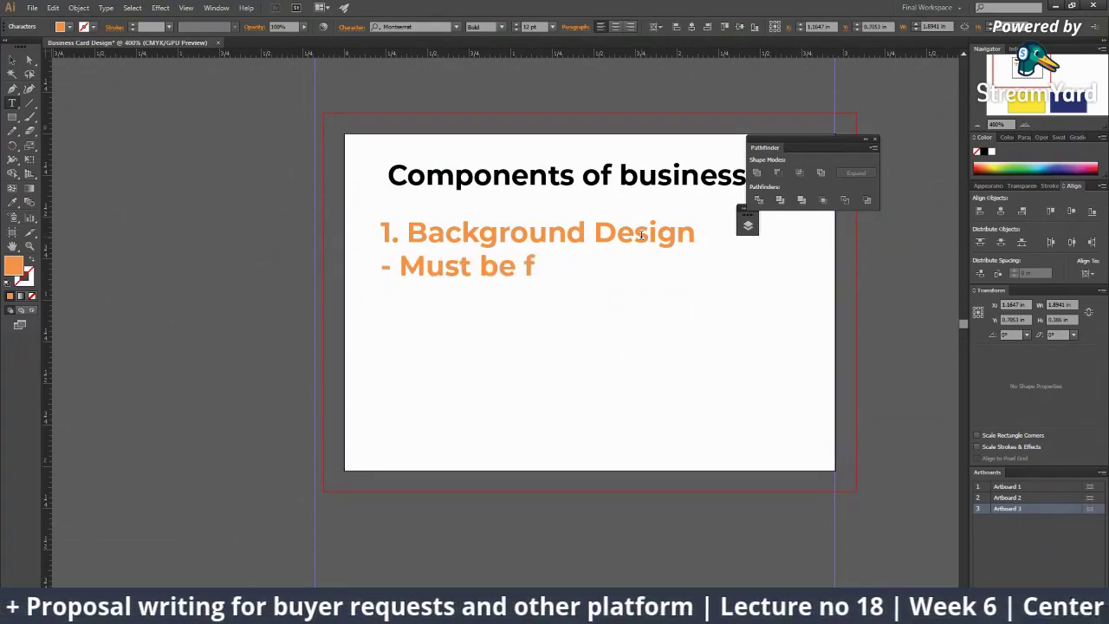
type("rom bleed t")
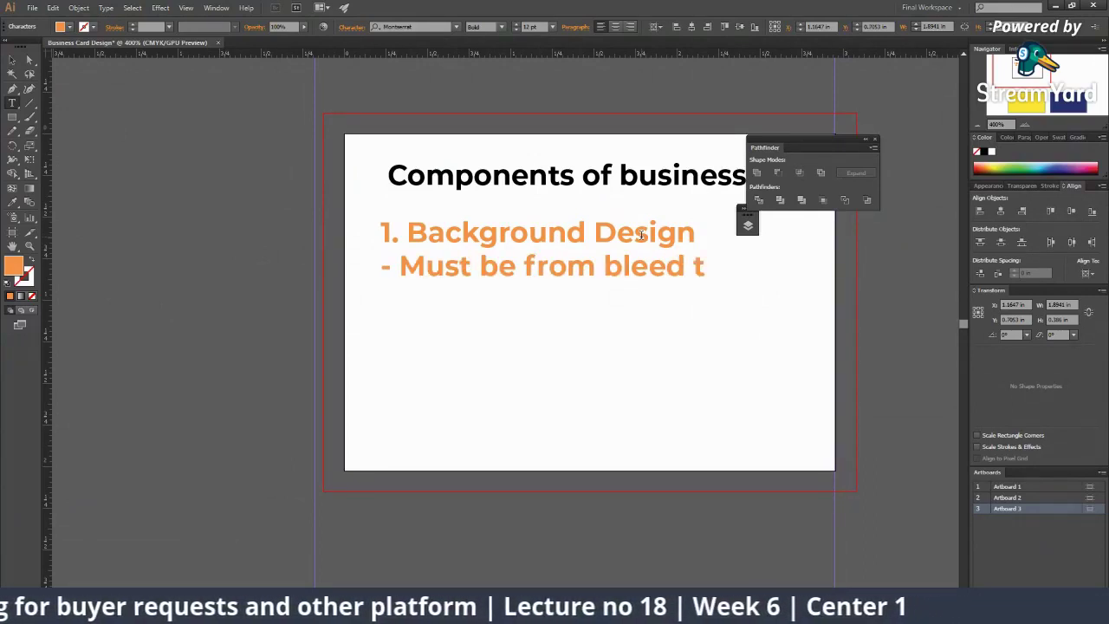
type("o bleed")
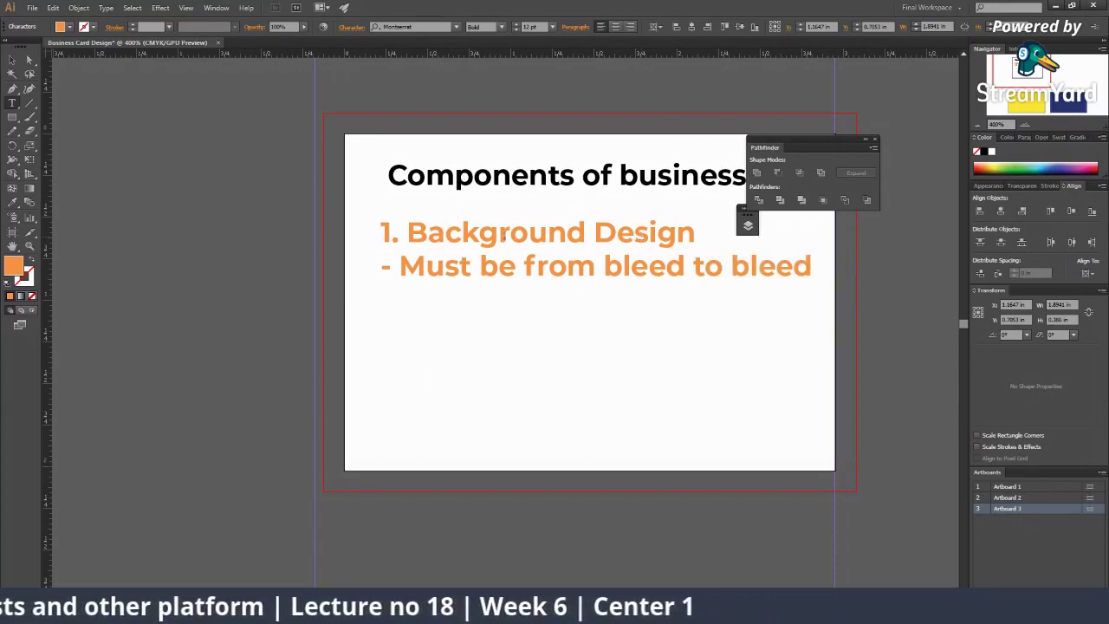
key("Escape")
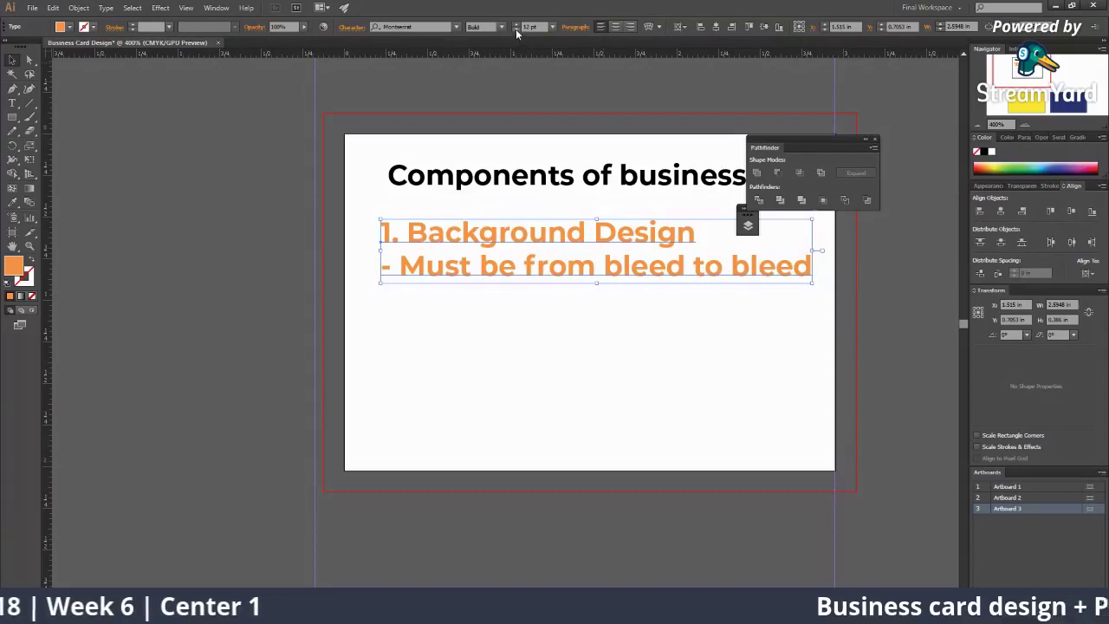
Step: Make the orange notes text one font-size step smaller
left_click(516, 32)
left_click(516, 26)
left_click(516, 26)
left_click(517, 25)
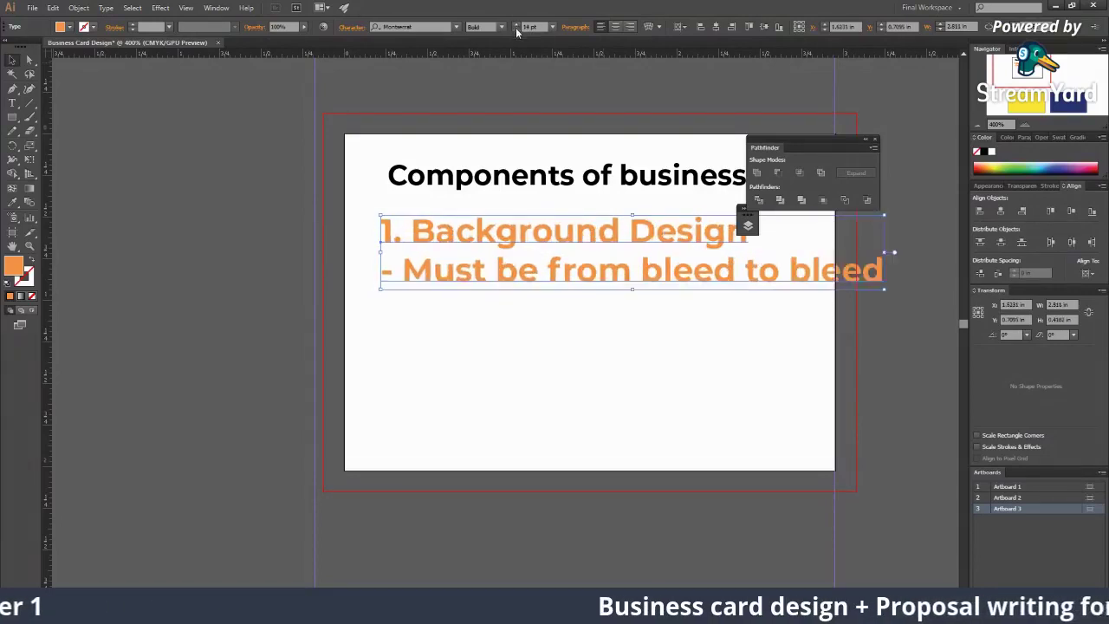
left_click(516, 30)
left_click(516, 30)
left_click(516, 30)
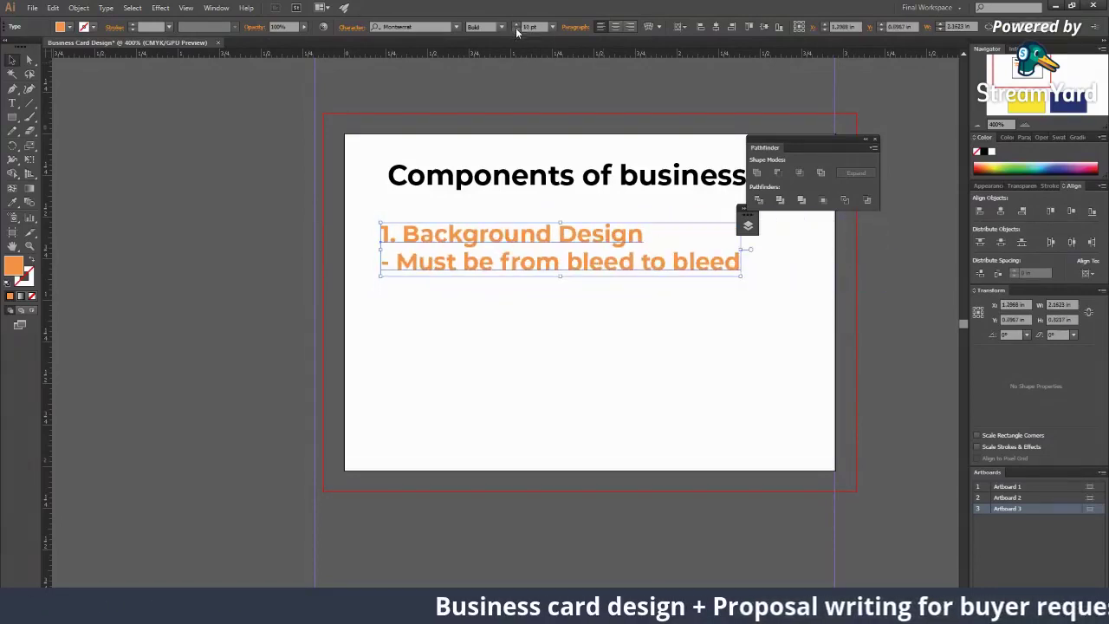
left_click(700, 408)
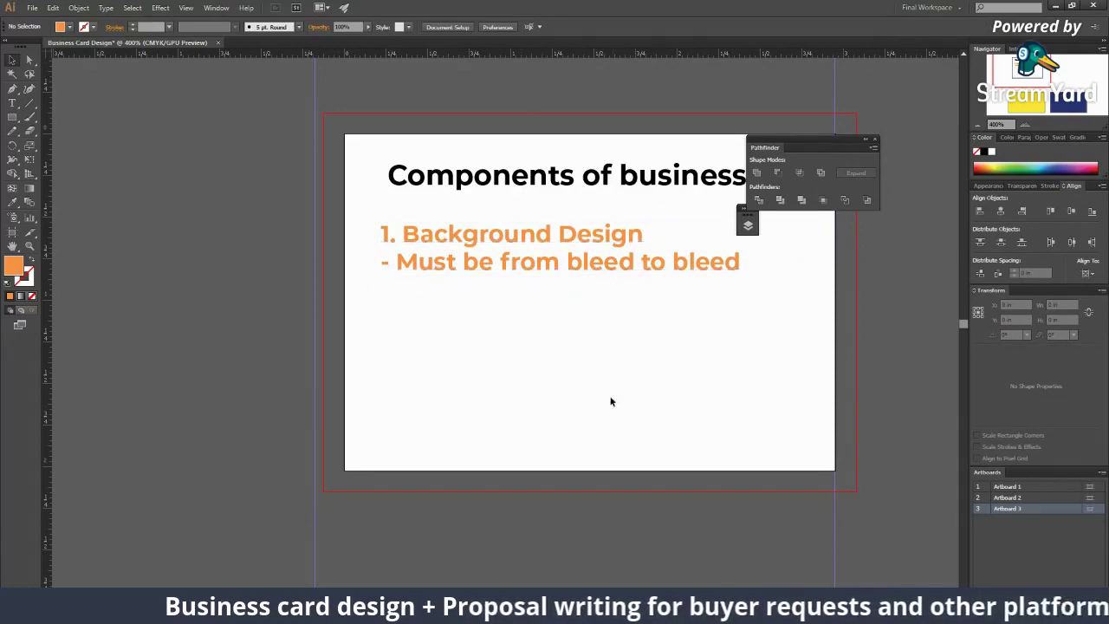
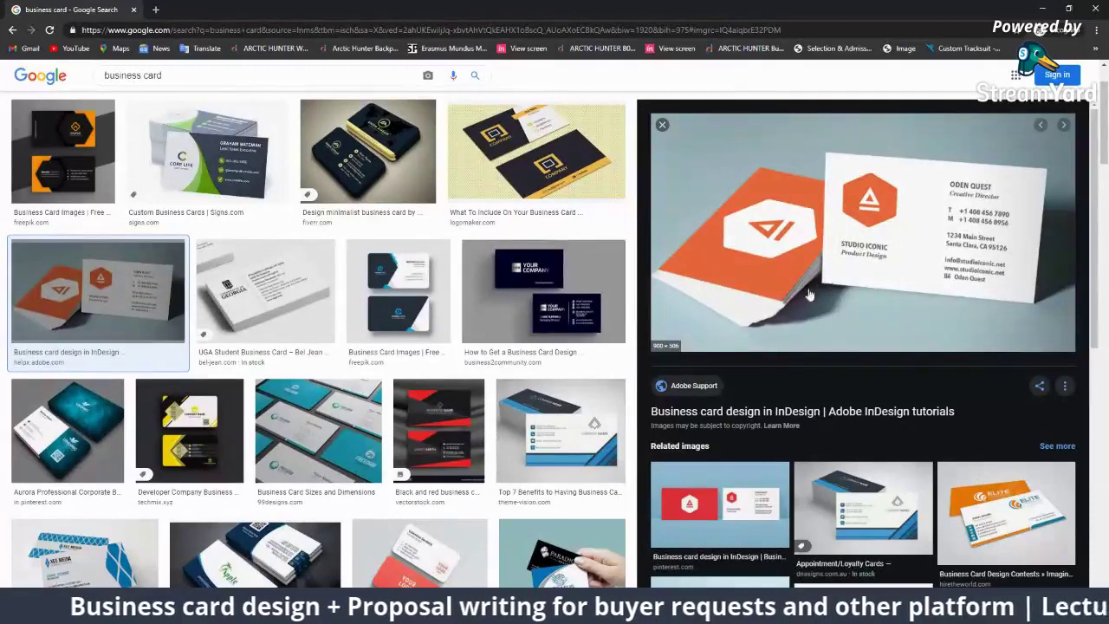
Step: Preview the Appointment/Loyalty Cards example in Google Images, then return to the components slide
left_click(875, 549)
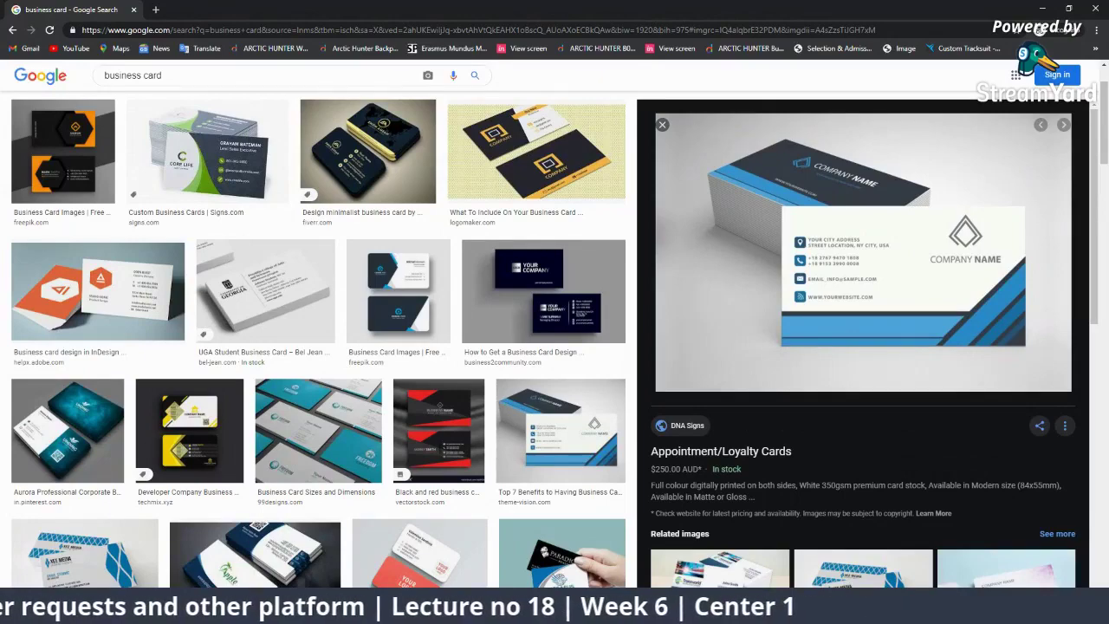
key("alt+Tab")
left_click(612, 363)
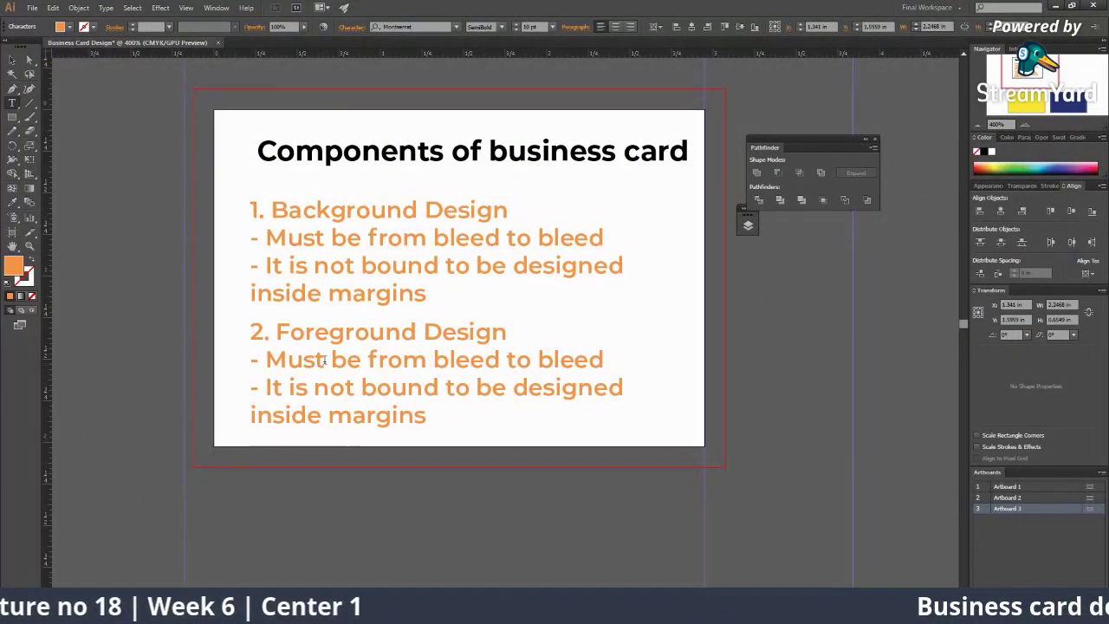
Step: Insert 'not' after 'Must' and delete 'not' from 'It is not bound' in the foreground rules
type("not")
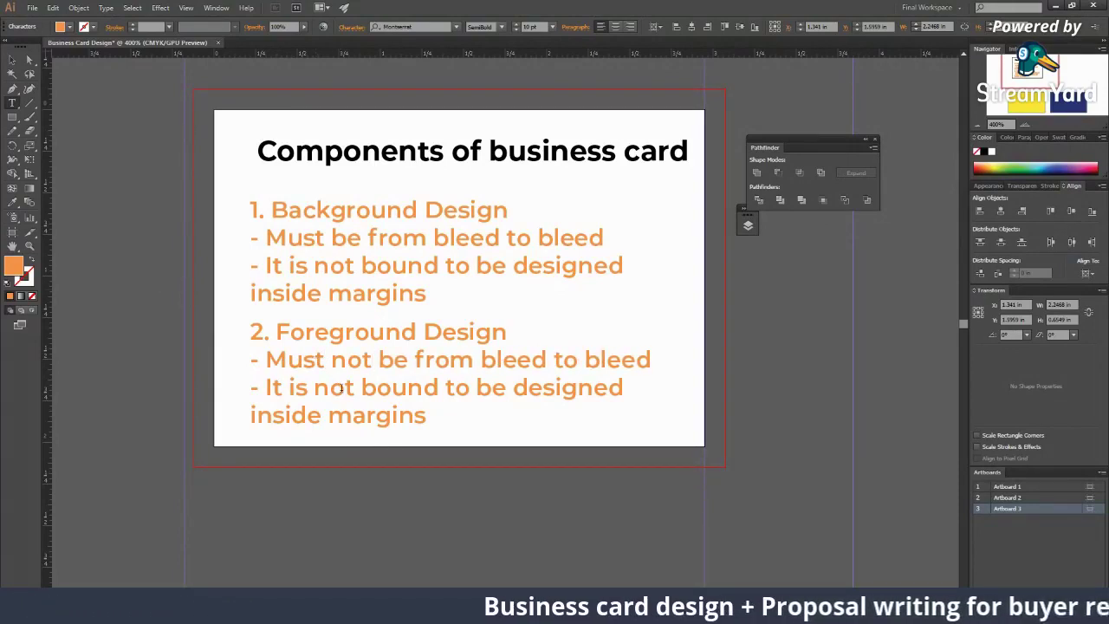
left_click_drag(355, 387, 313, 387)
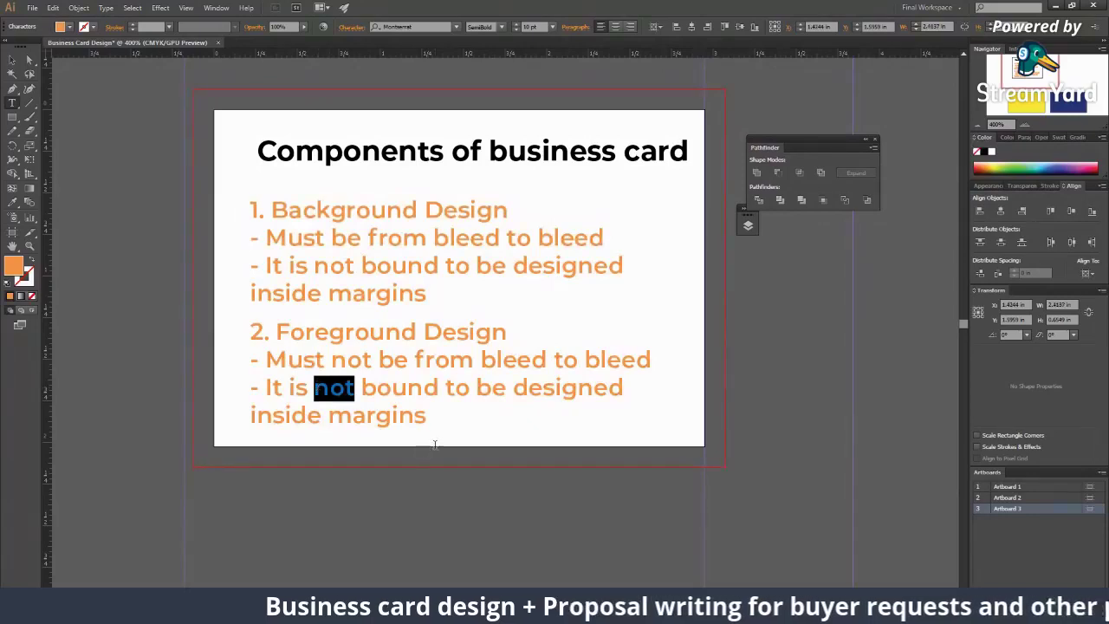
key("BackSpace")
key("BackSpace")
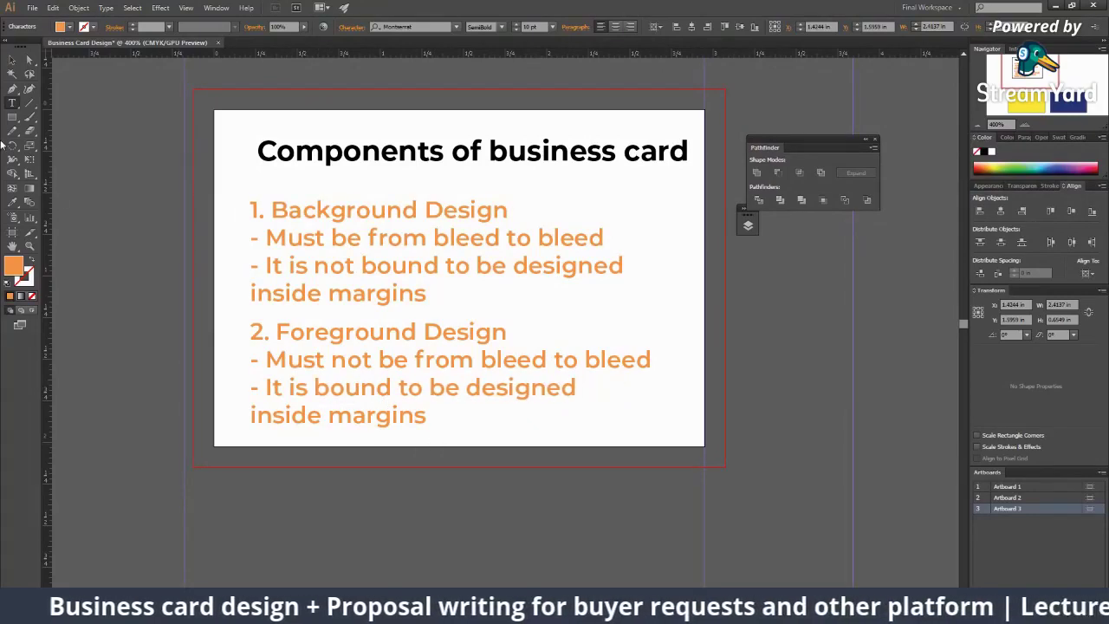
left_click(12, 59)
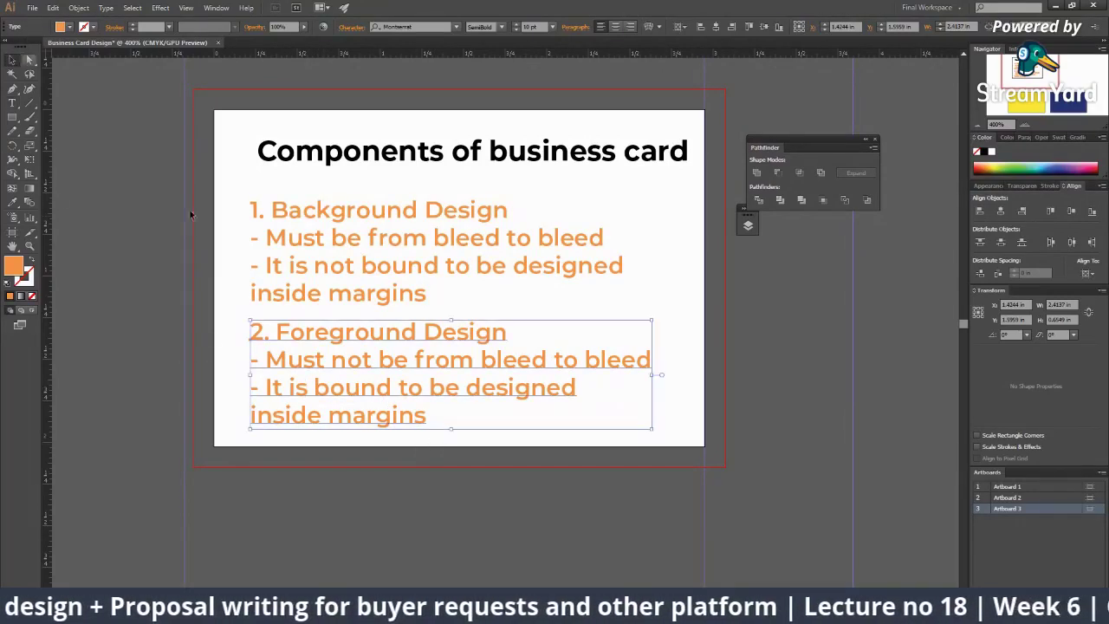
left_click(419, 452)
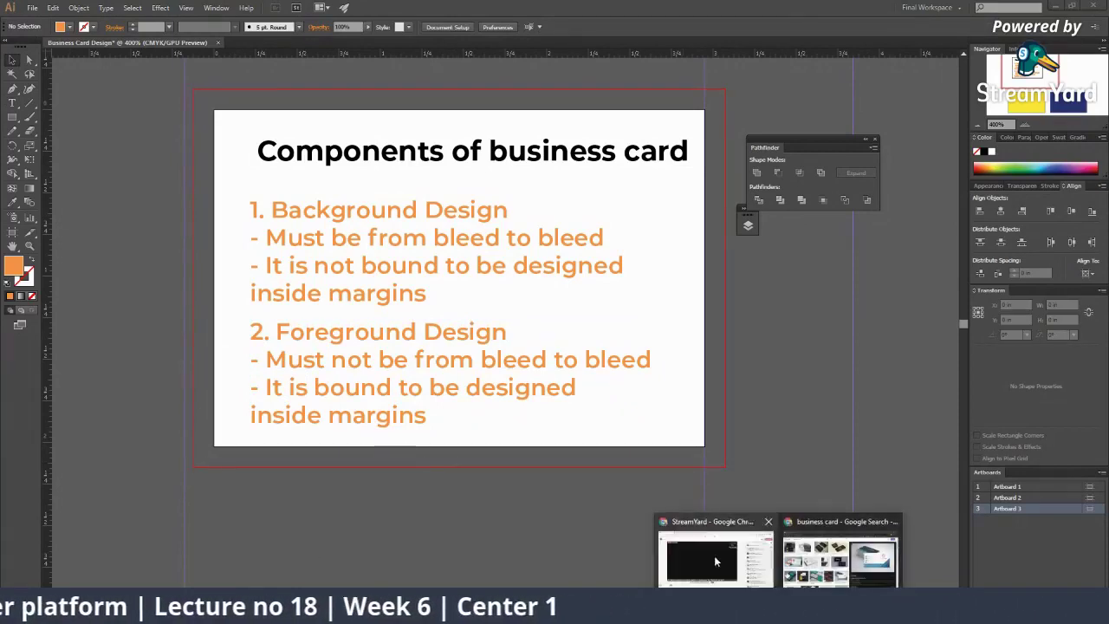
Step: Feature a viewer's comment about the small artboard as a StreamYard banner, then return to Illustrator
left_click(713, 555)
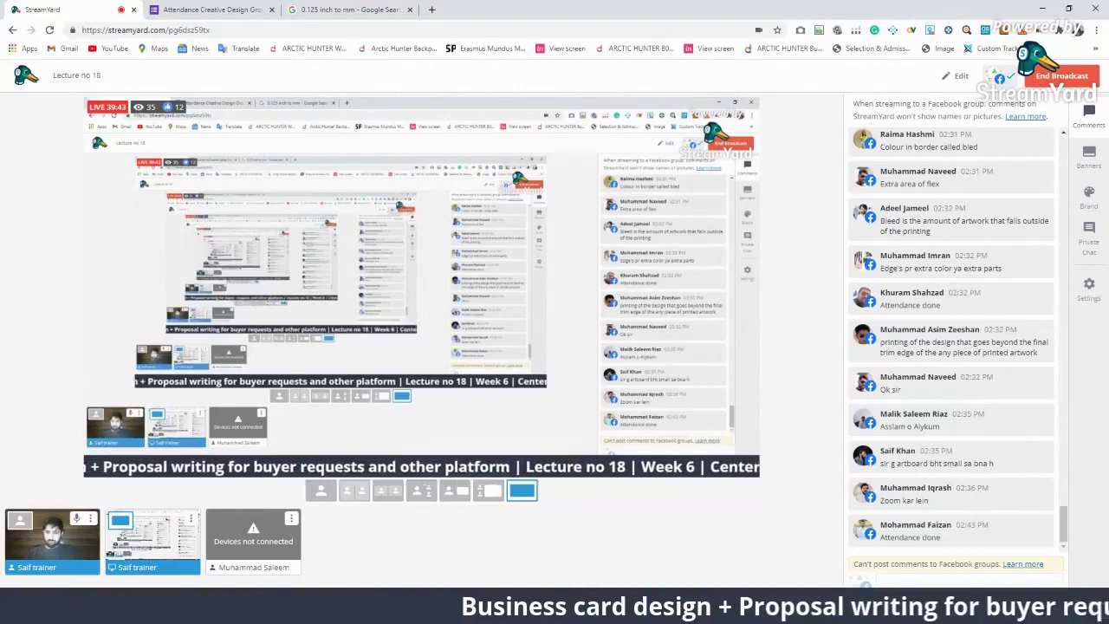
key("alt+Tab")
left_click(368, 297)
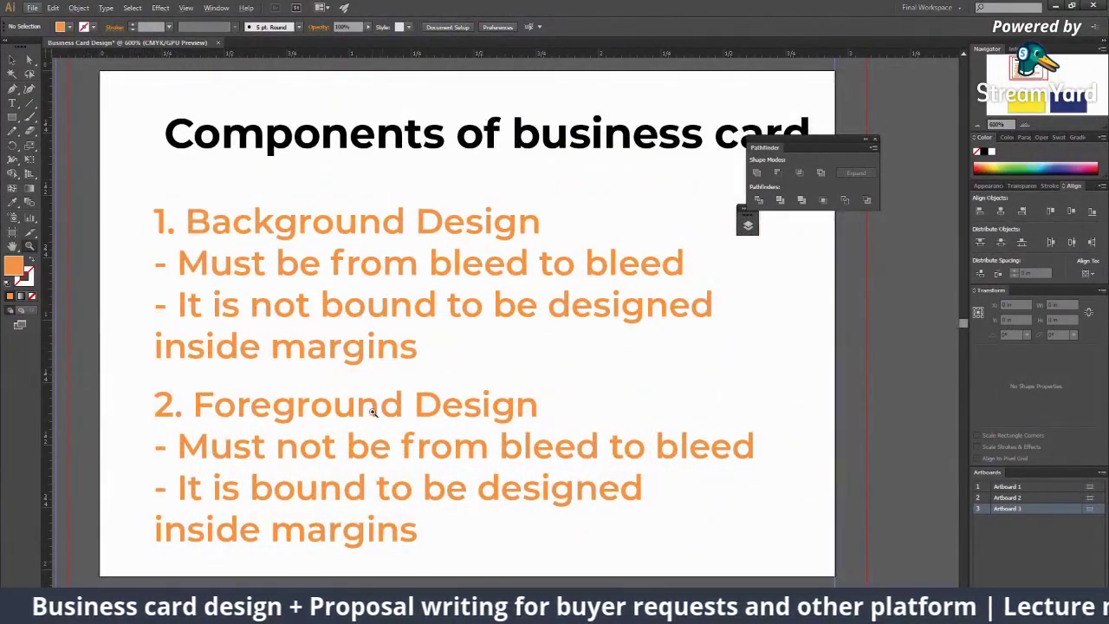
mouse_move(829, 611)
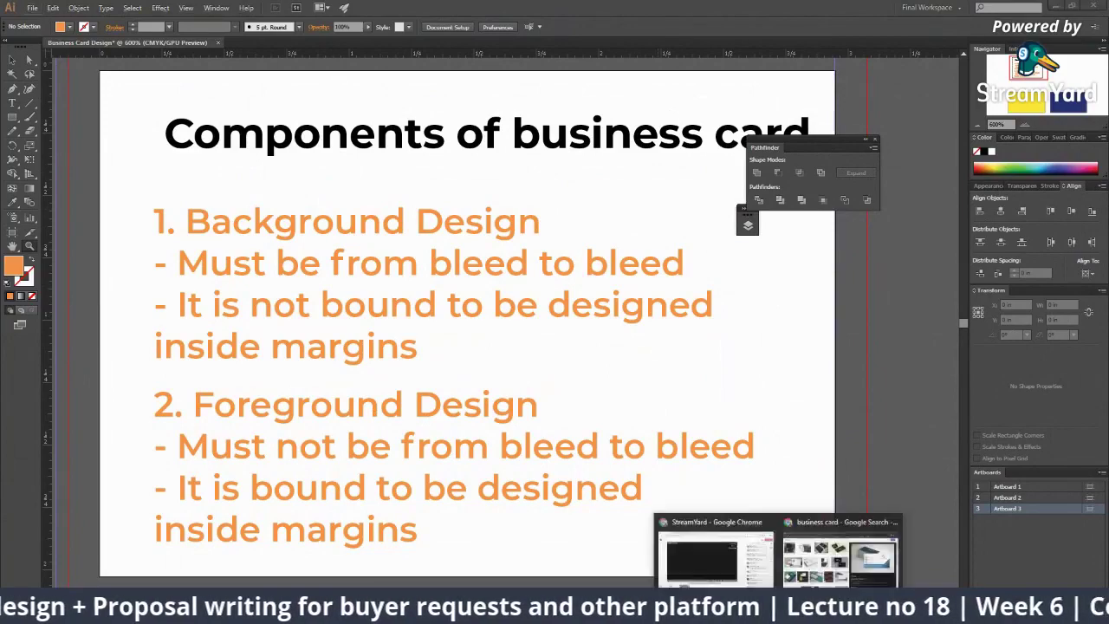
left_click(701, 537)
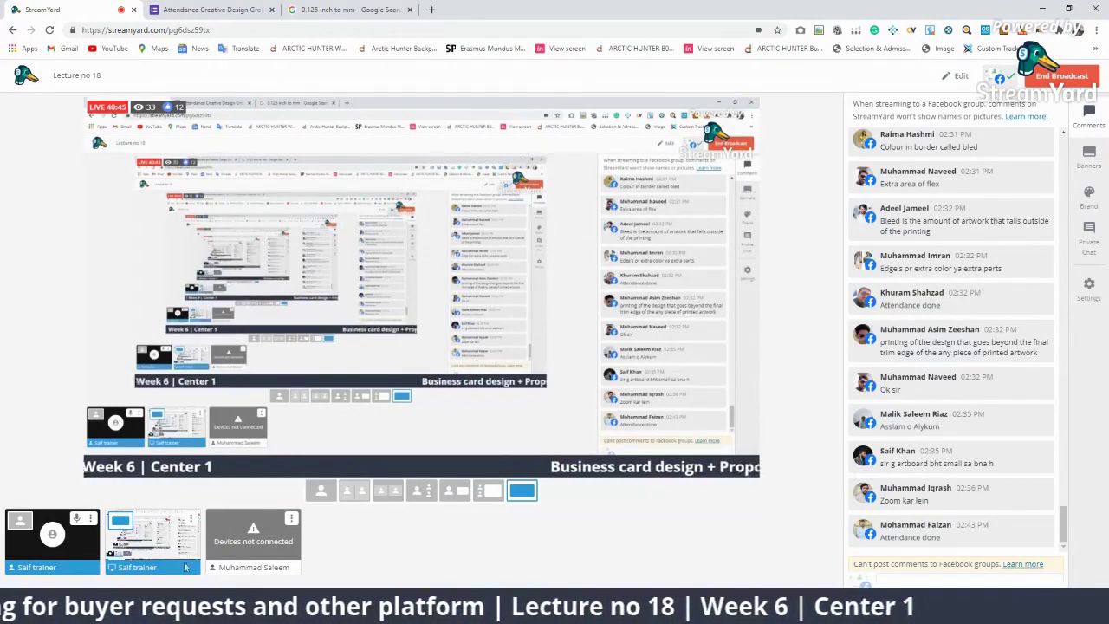
left_click(1005, 459)
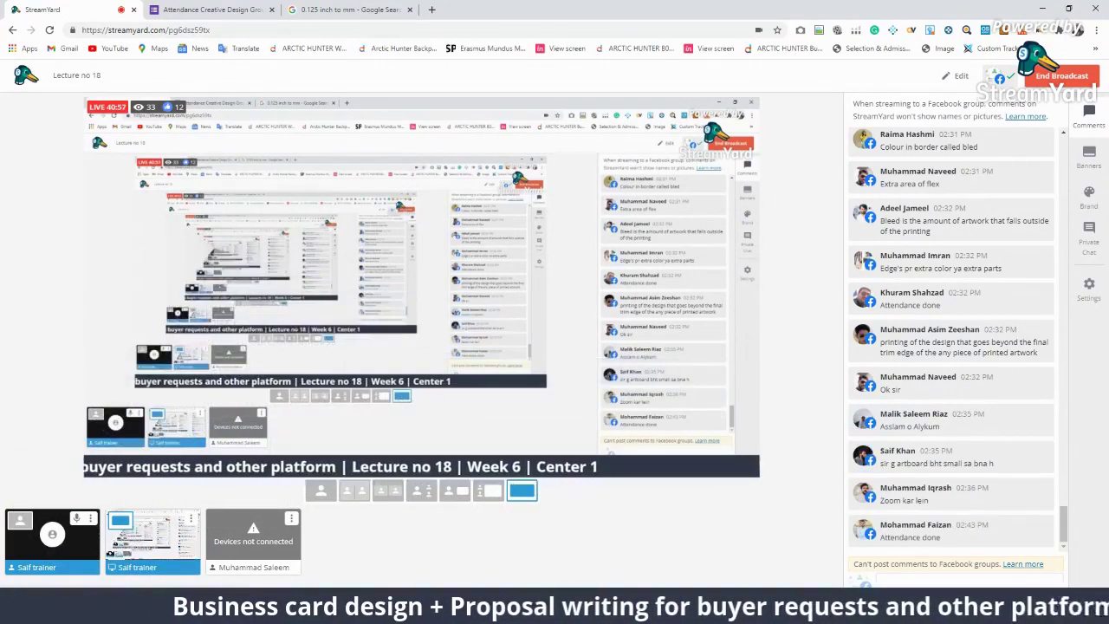
key("alt+Tab")
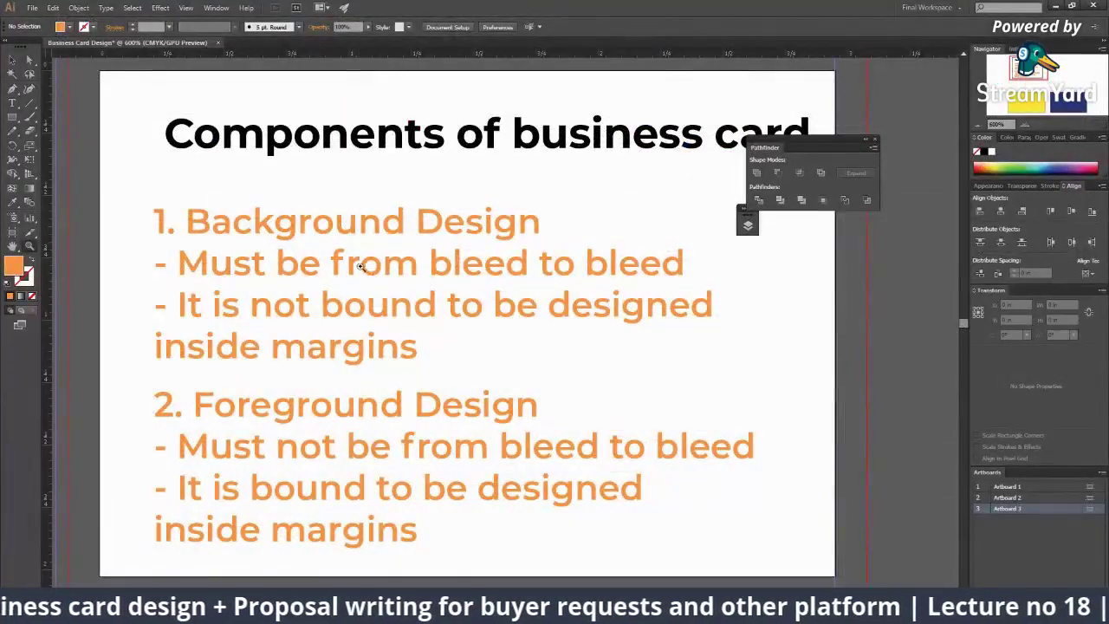
Step: Nudge both text blocks up and recolour the Background Design bullet lines a darker brown-orange
left_click_drag(398, 266, 408, 259)
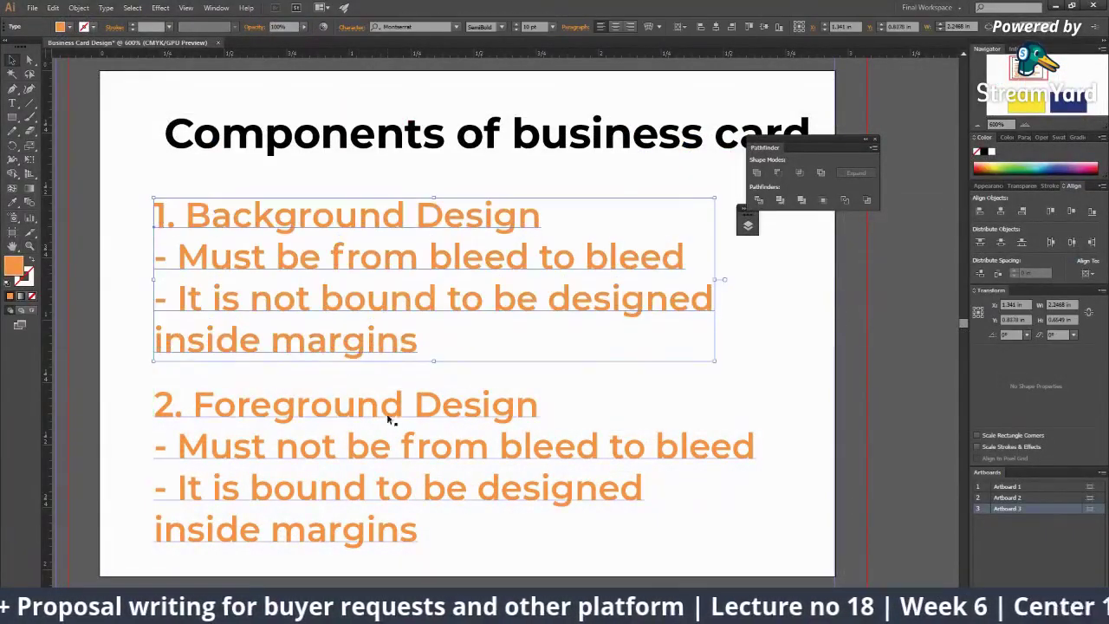
left_click_drag(388, 407, 388, 406)
left_click(527, 217)
key("t")
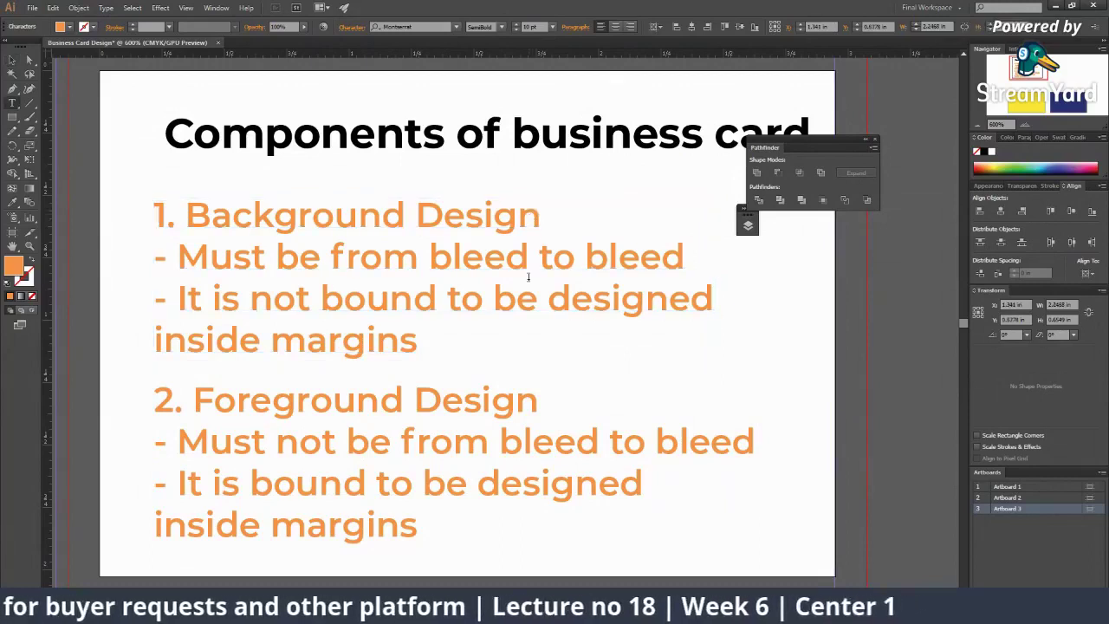
left_click_drag(430, 345, 208, 244)
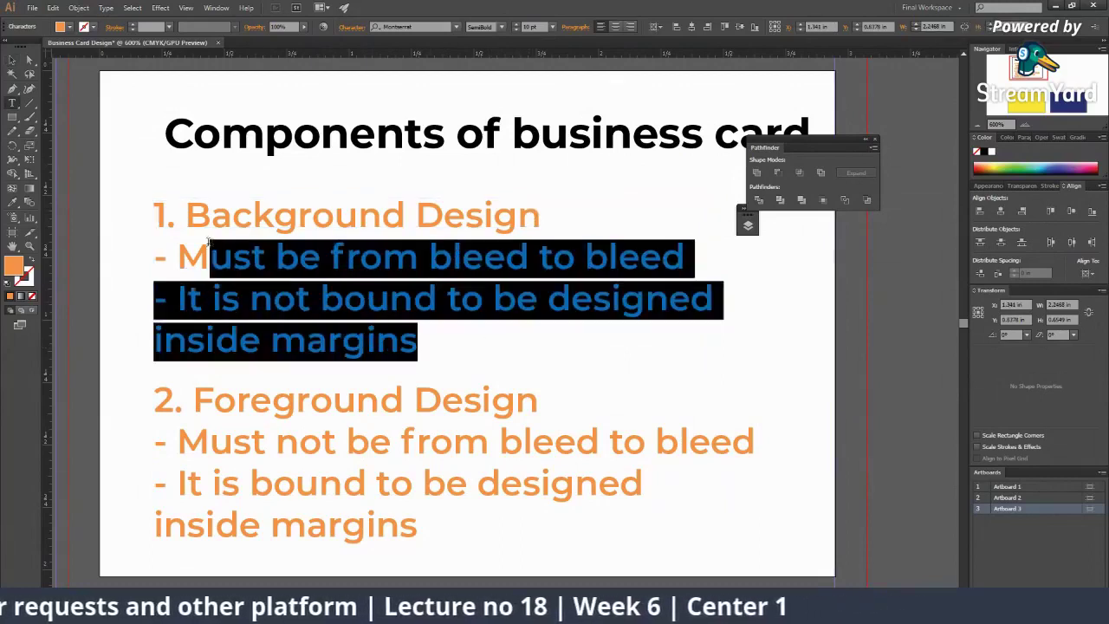
double_click(10, 270)
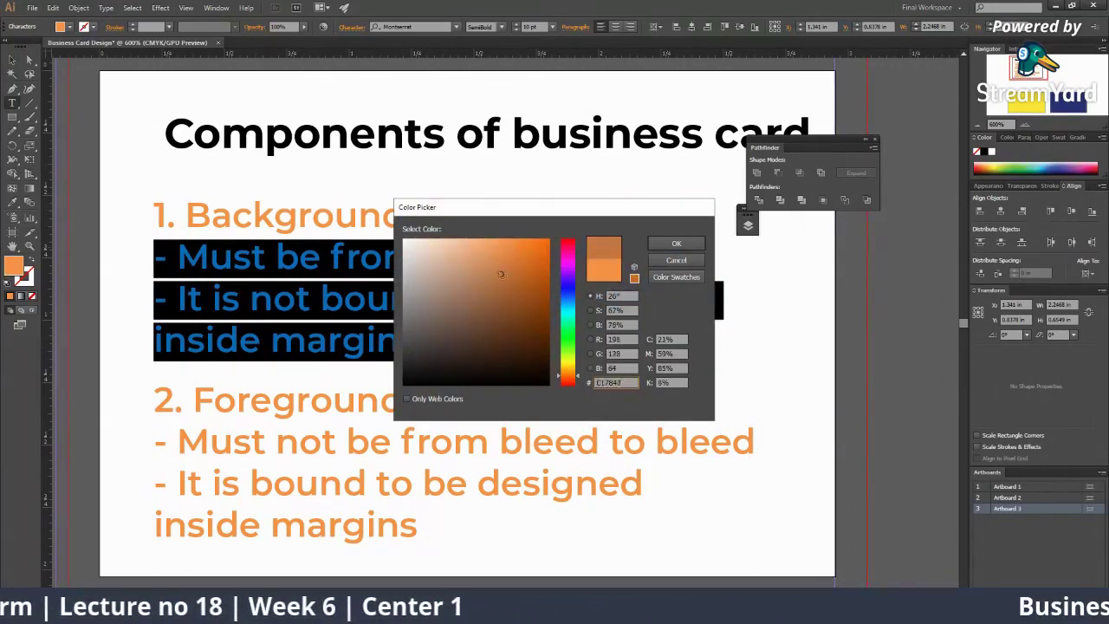
left_click(676, 243)
left_click(398, 530)
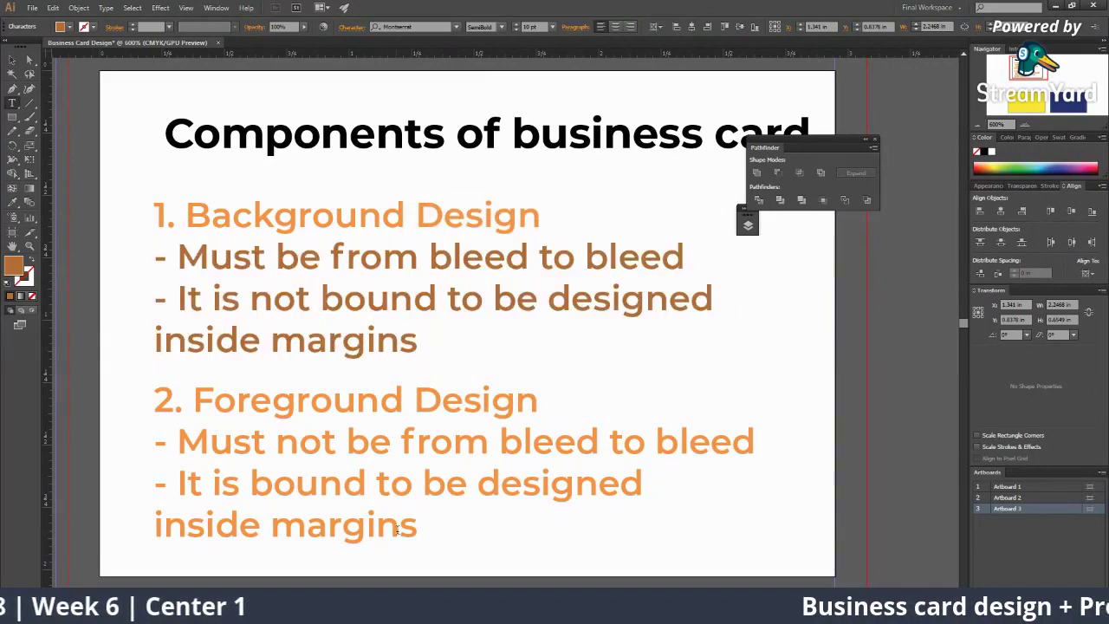
Step: Give the Foreground Design bullet lines the same darker brownish orange, then deselect
left_click_drag(418, 340, 215, 339)
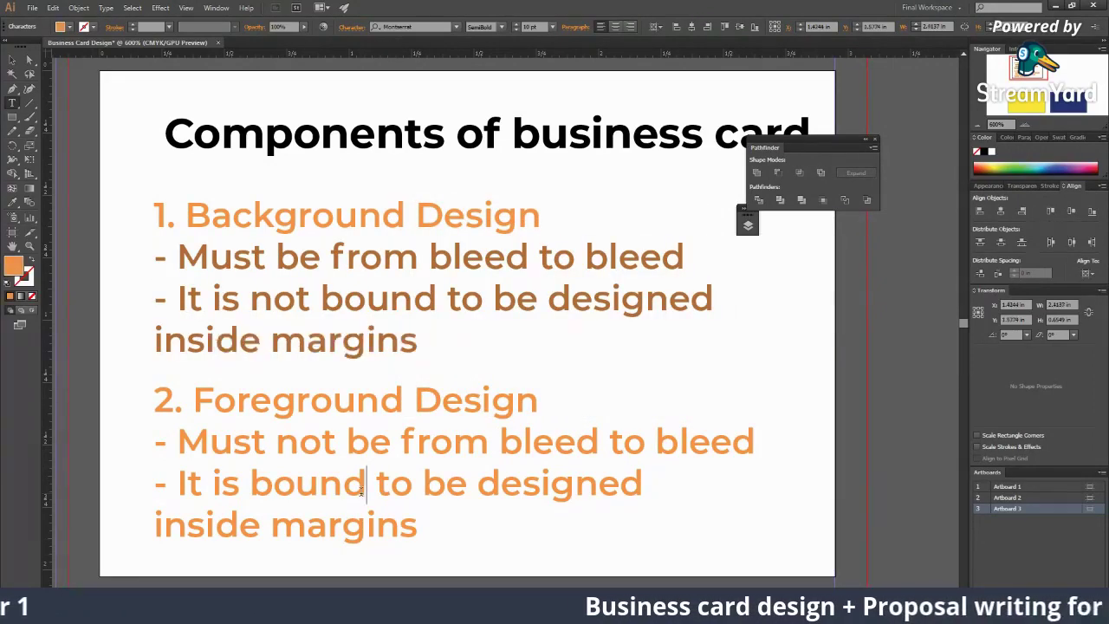
double_click(364, 483)
left_click_drag(415, 532, 154, 442)
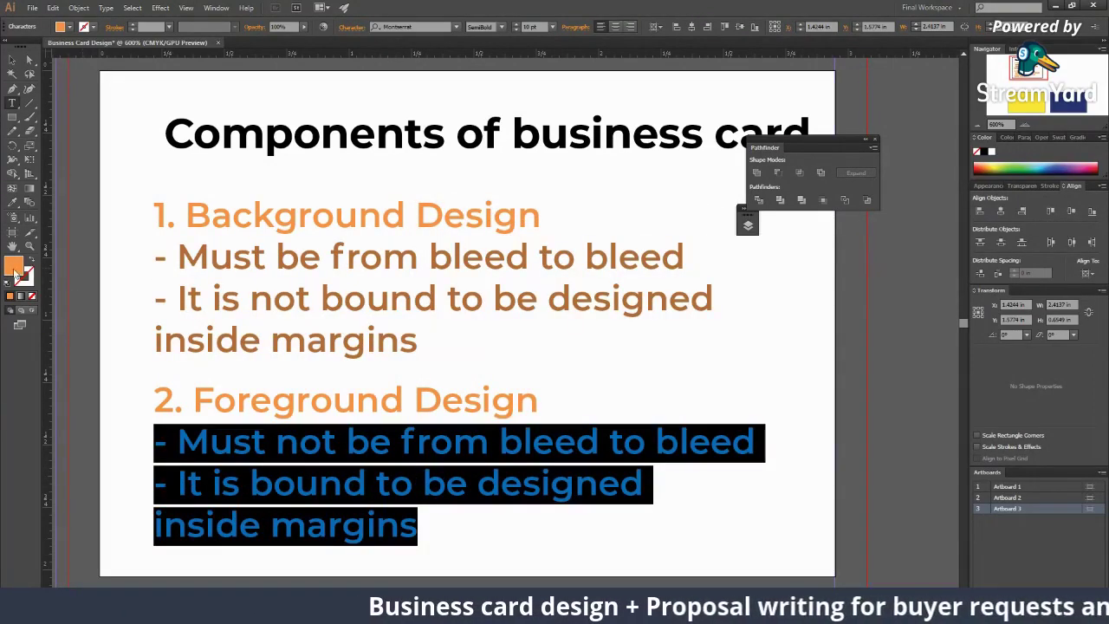
double_click(14, 270)
left_click_drag(508, 245, 512, 270)
left_click(676, 243)
left_click(12, 60)
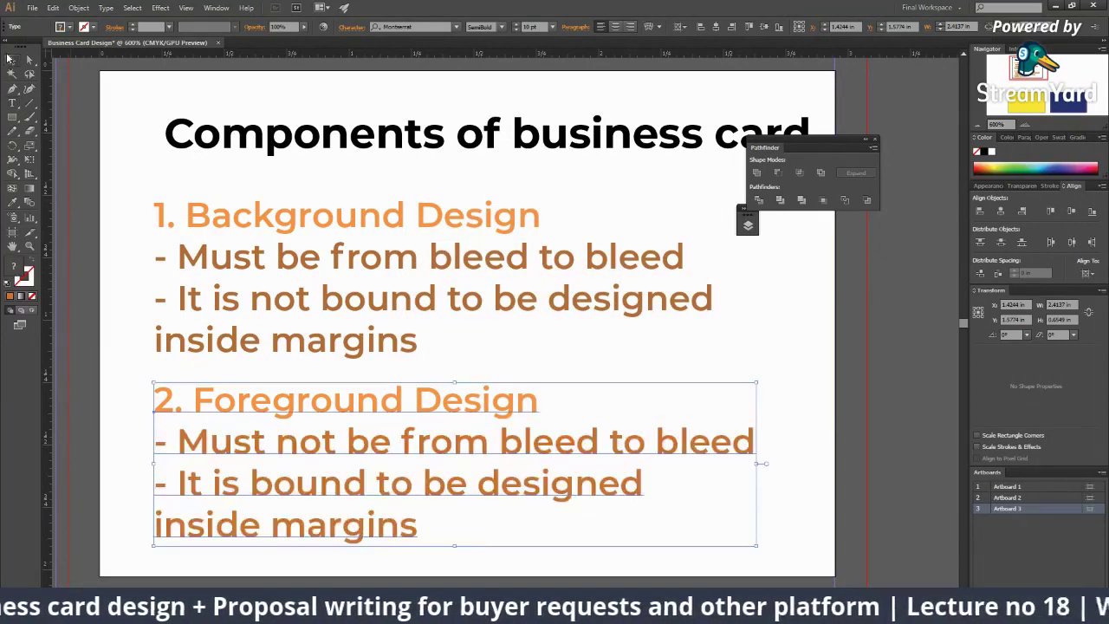
key("ctrl+shift+a")
scroll(582, 347, "down", 4)
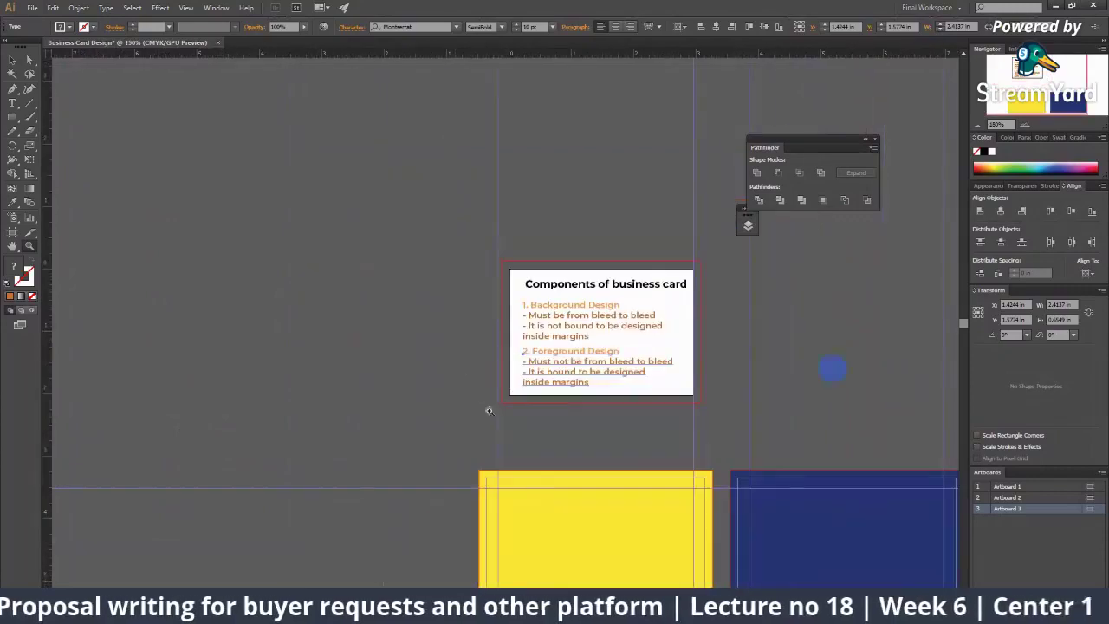
Step: Move the Background Design and Foreground Design blocks up slightly
scroll(581, 347, "up", 4)
scroll(391, 321, "down", 2)
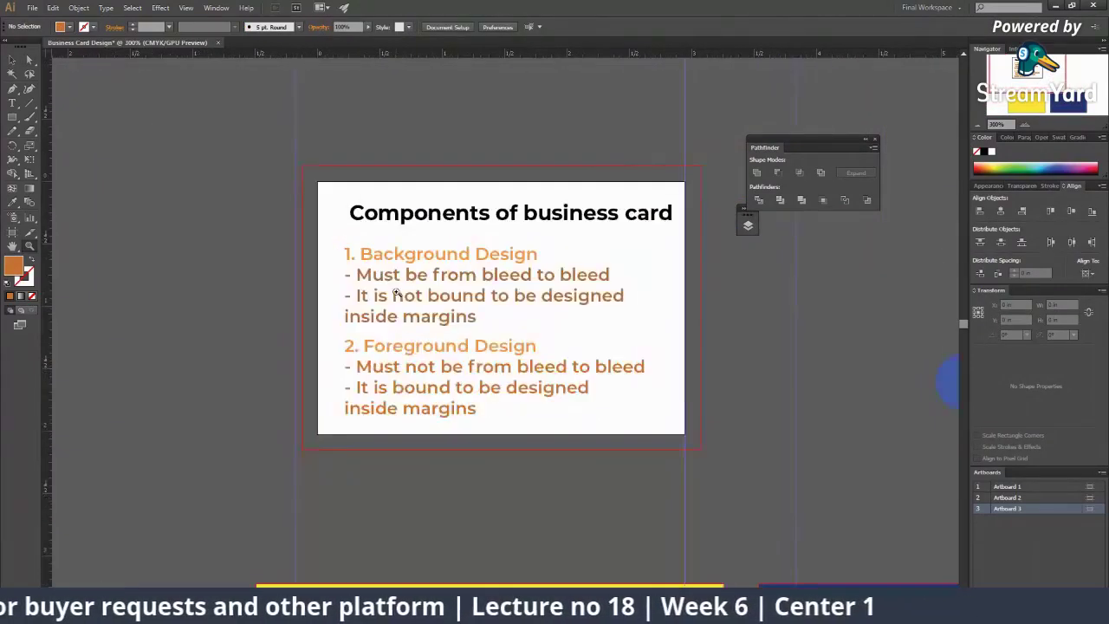
scroll(396, 292, "up", 2)
left_click_drag(487, 321, 489, 313)
left_click_drag(520, 409, 522, 404)
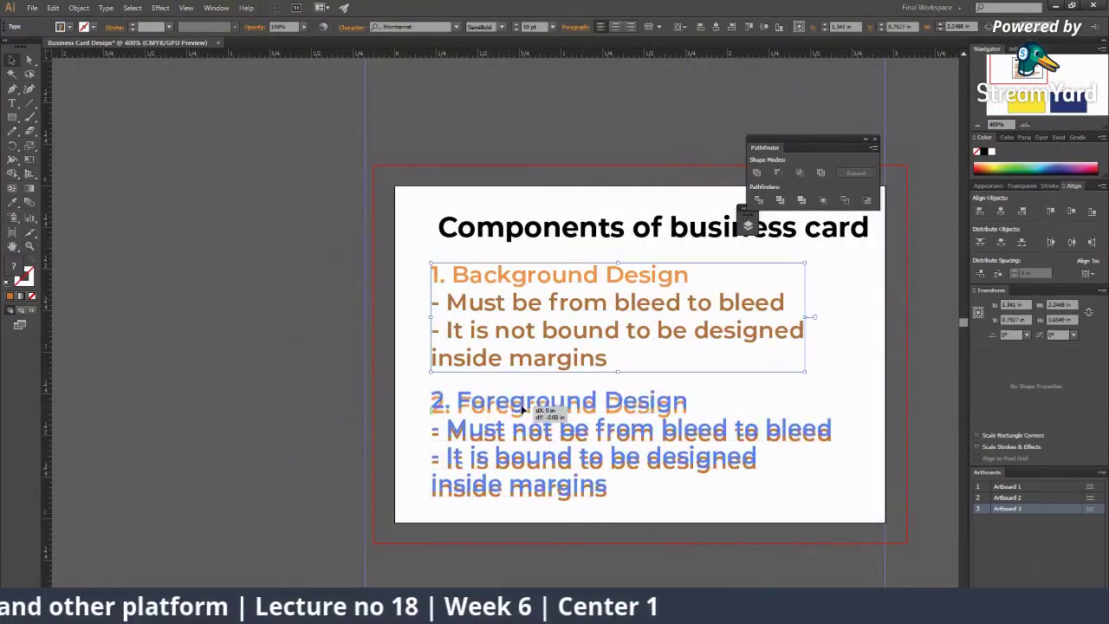
key("ctrl+shift+a")
Step: Pan and zoom to bring both the yellow and navy card artboards into view
scroll(519, 346, "down", 3)
scroll(486, 343, "up", 1)
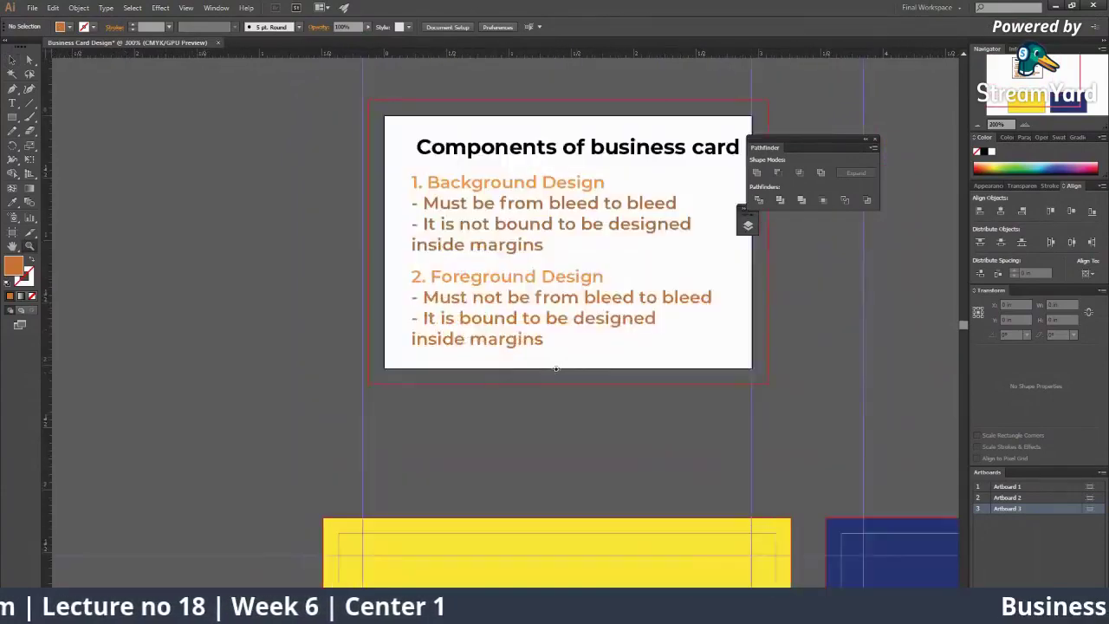
scroll(485, 343, "down", 2)
scroll(448, 337, "down", 3)
scroll(438, 320, "up", 2)
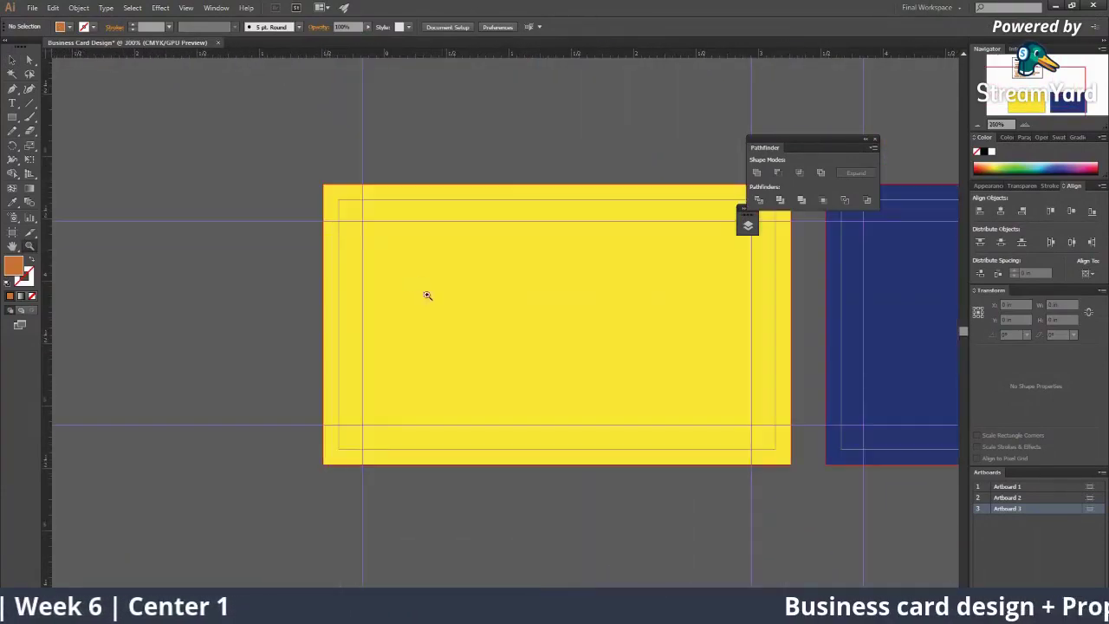
scroll(217, 255, "right", 3)
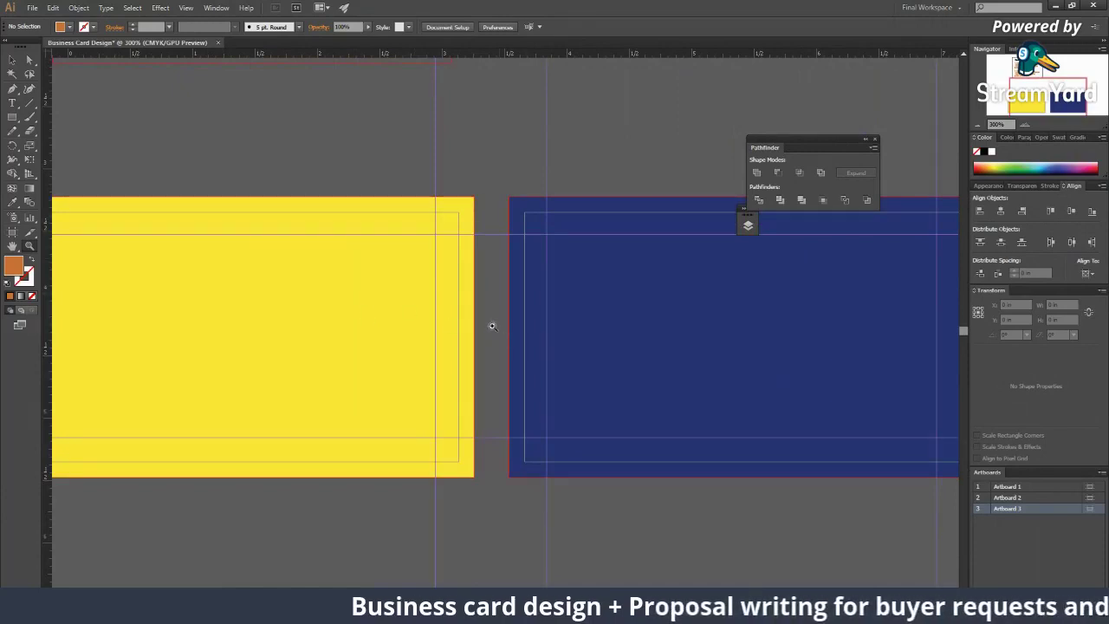
scroll(285, 396, "up", 2)
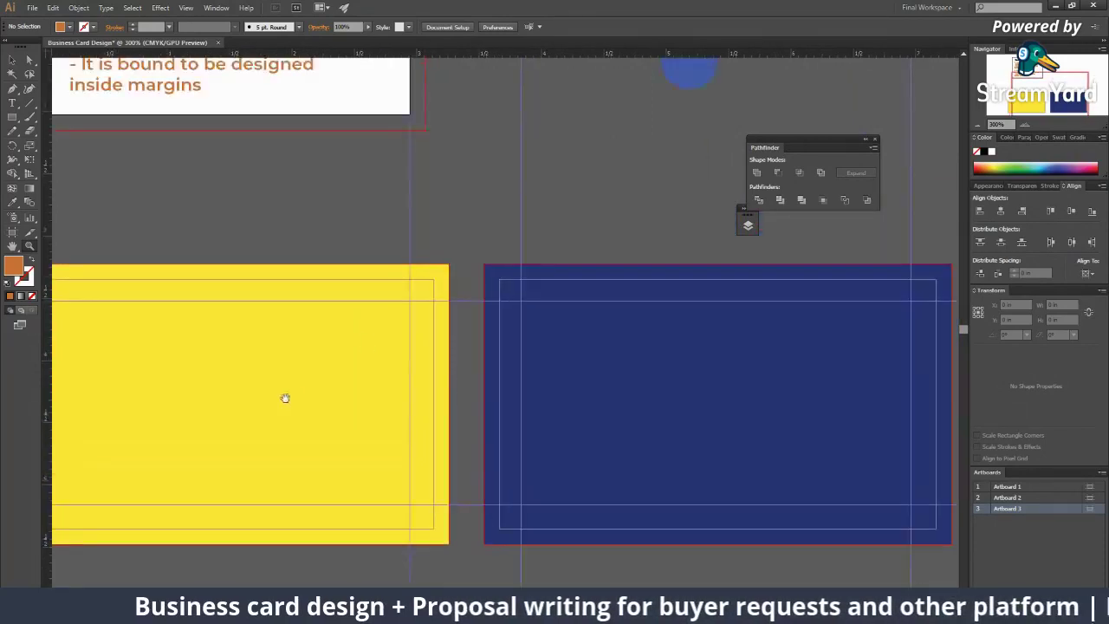
scroll(403, 371, "left", 4)
scroll(347, 348, "right", 1)
left_click(375, 355, "alt")
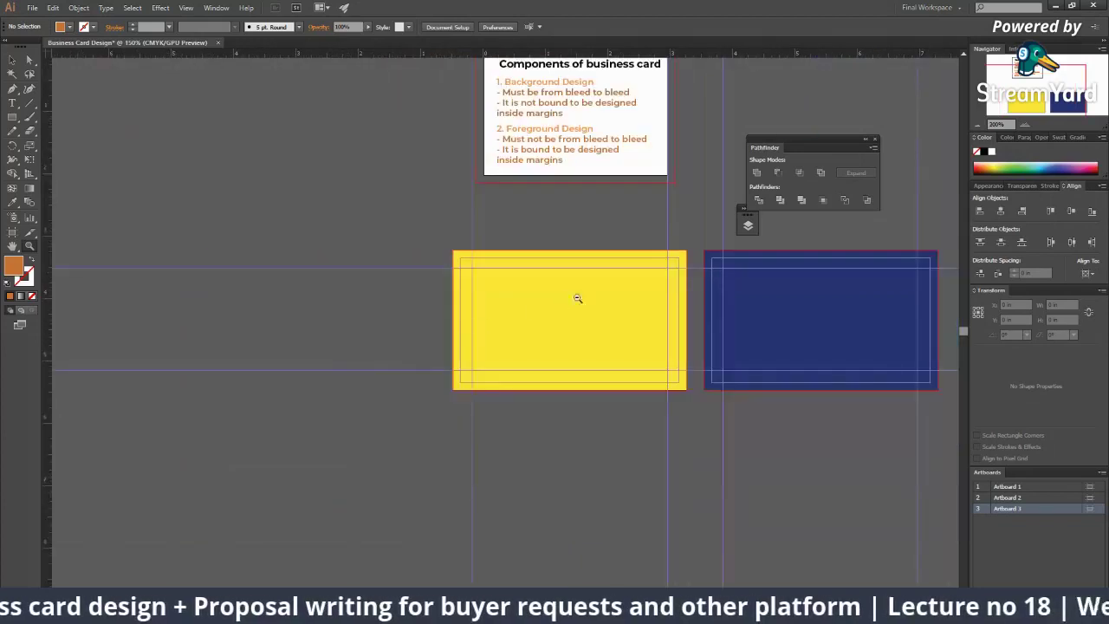
left_click(577, 297)
left_click_drag(437, 343, 287, 354)
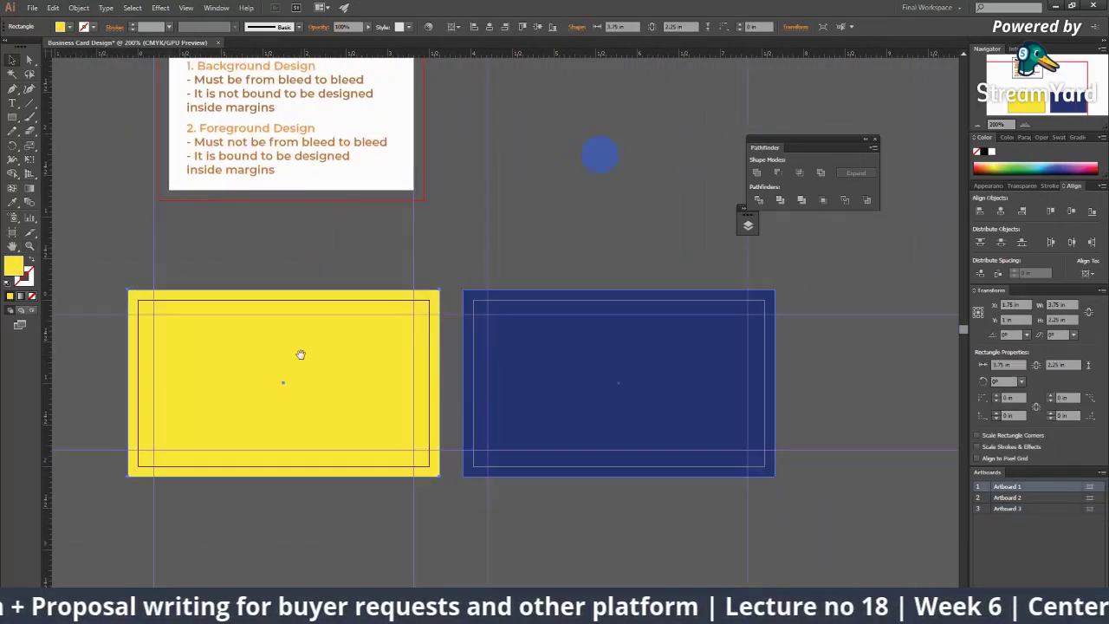
left_click(435, 379)
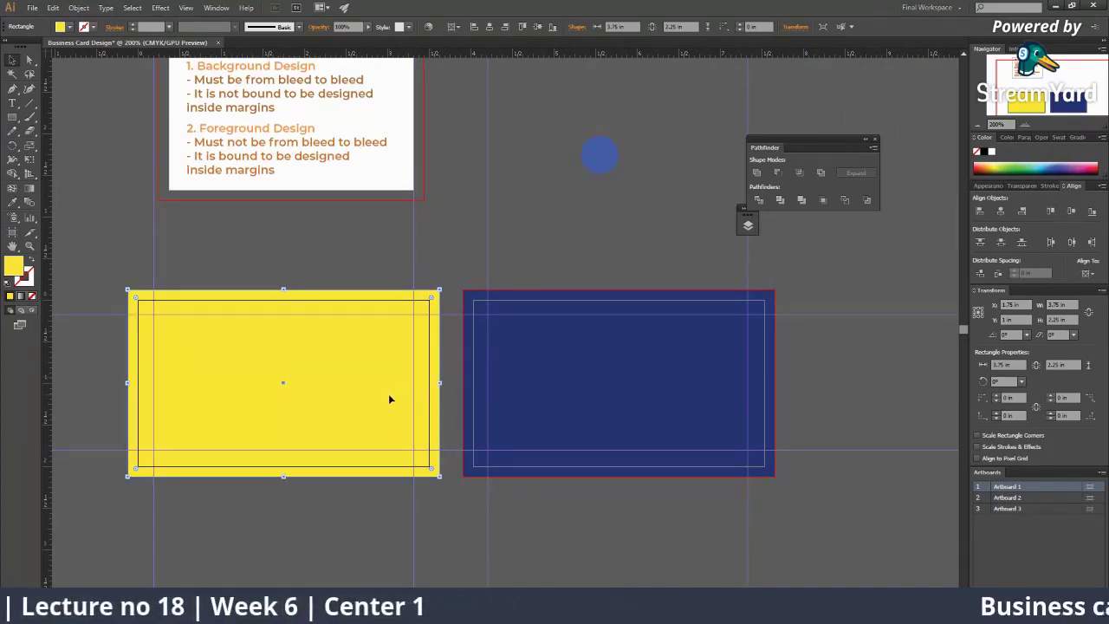
Step: Zoom in to 600% on the blue circle above the cards
left_click(524, 236)
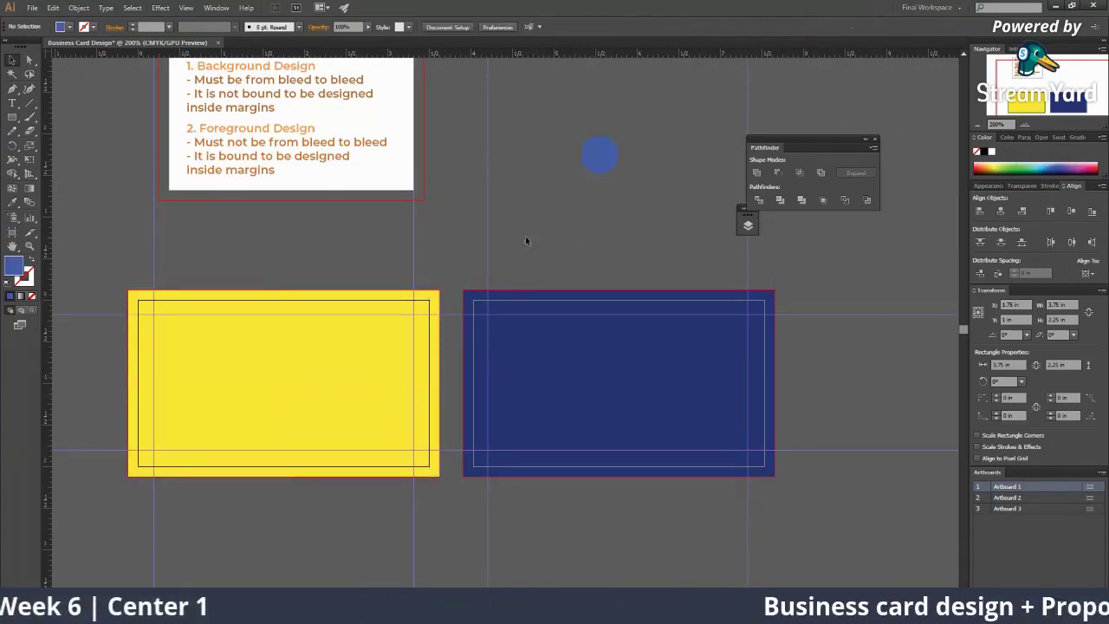
key("z")
left_click(519, 235)
left_click_drag(514, 272, 236, 347)
Step: Enlarge the blue circle from its centre
key("v")
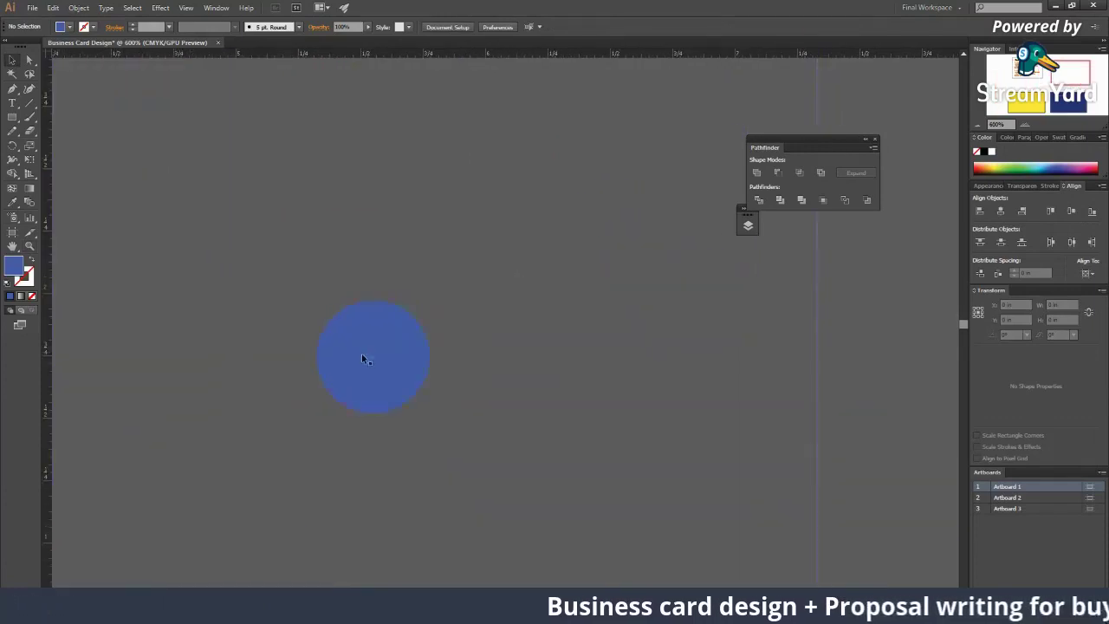
left_click(361, 352)
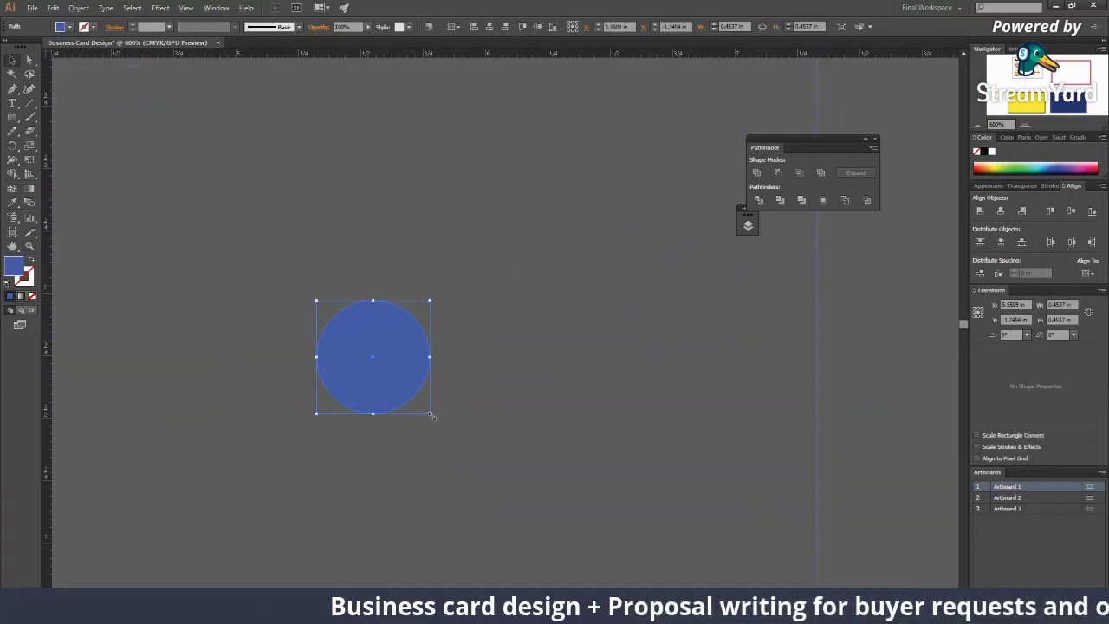
left_click_drag(428, 413, 520, 503)
left_click(547, 471)
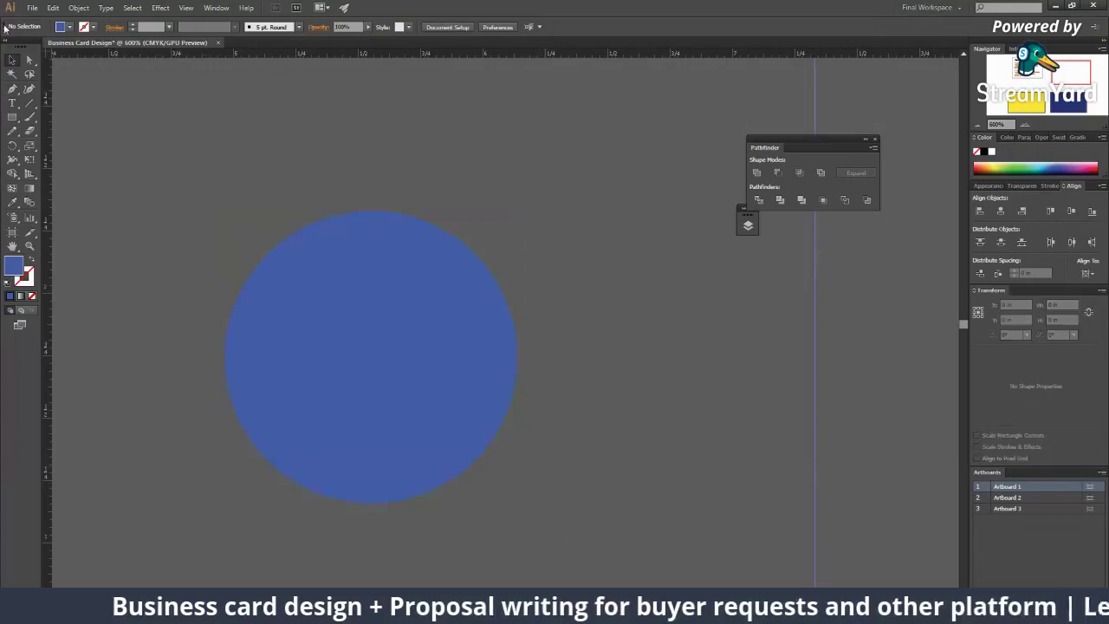
Step: Draw a purple hexagon over the circle and duplicate it to the left and upward
left_click_drag(17, 119, 75, 161)
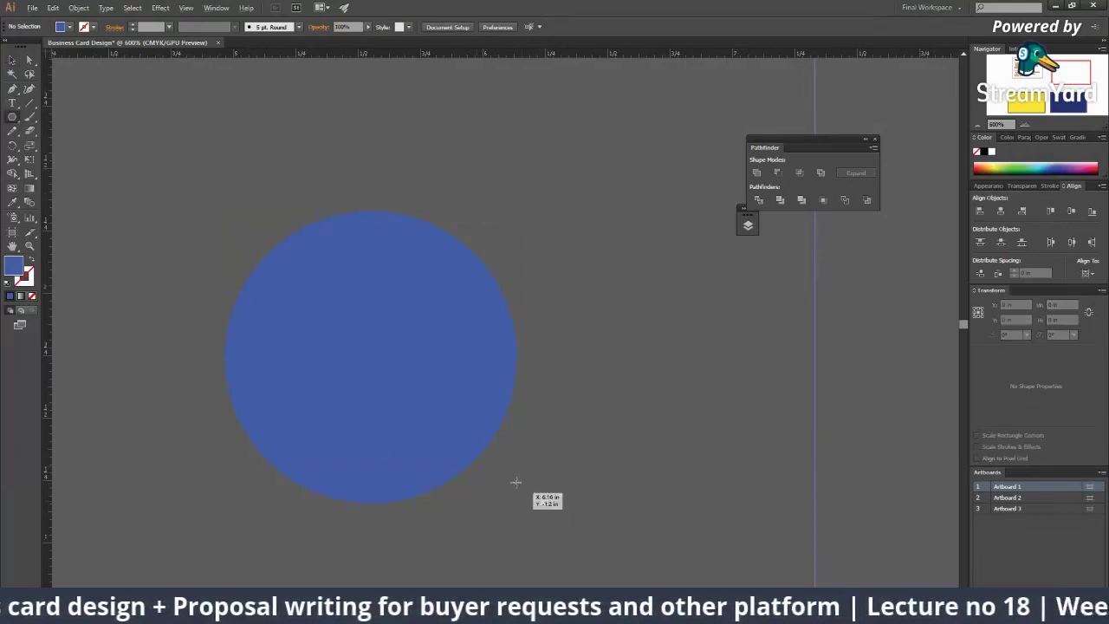
mouse_move(585, 585)
left_mouse_down()
mouse_move(502, 349)
mouse_move(505, 296)
mouse_move(219, 297)
mouse_move(235, 330)
left_mouse_up()
left_click(1062, 164)
left_click(571, 160)
scroll(459, 337, "up", 3)
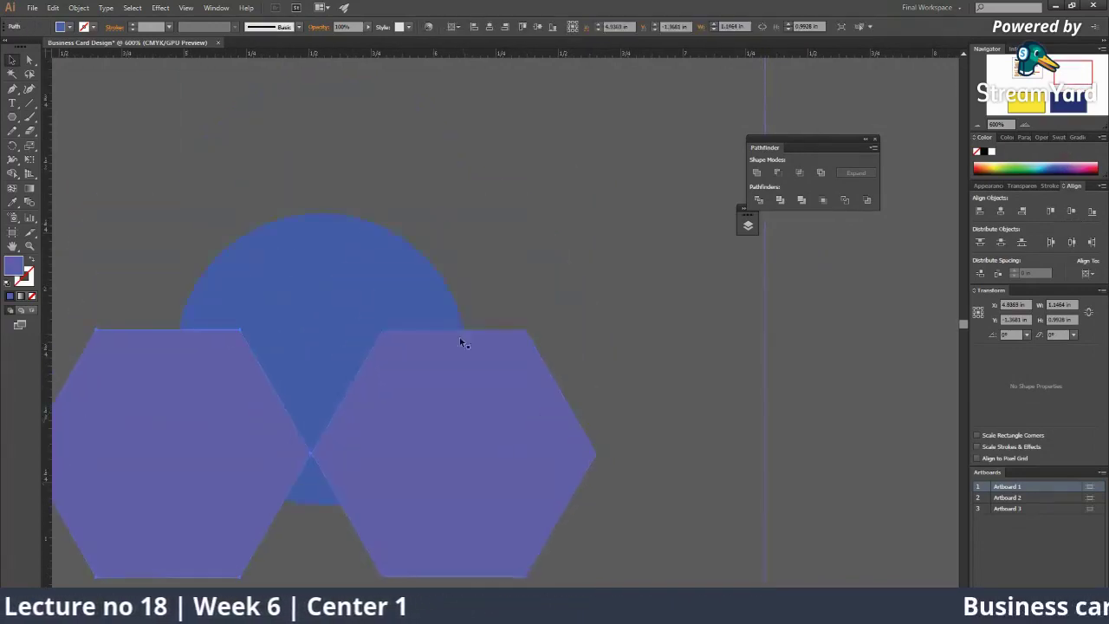
left_click(426, 427, "shift")
left_click_drag(426, 426, 408, 181)
key("ctrl+shift+a")
Step: Delete the extra upper hexagon and centre the remaining top hexagon above the circle
scroll(363, 230, "up", 1)
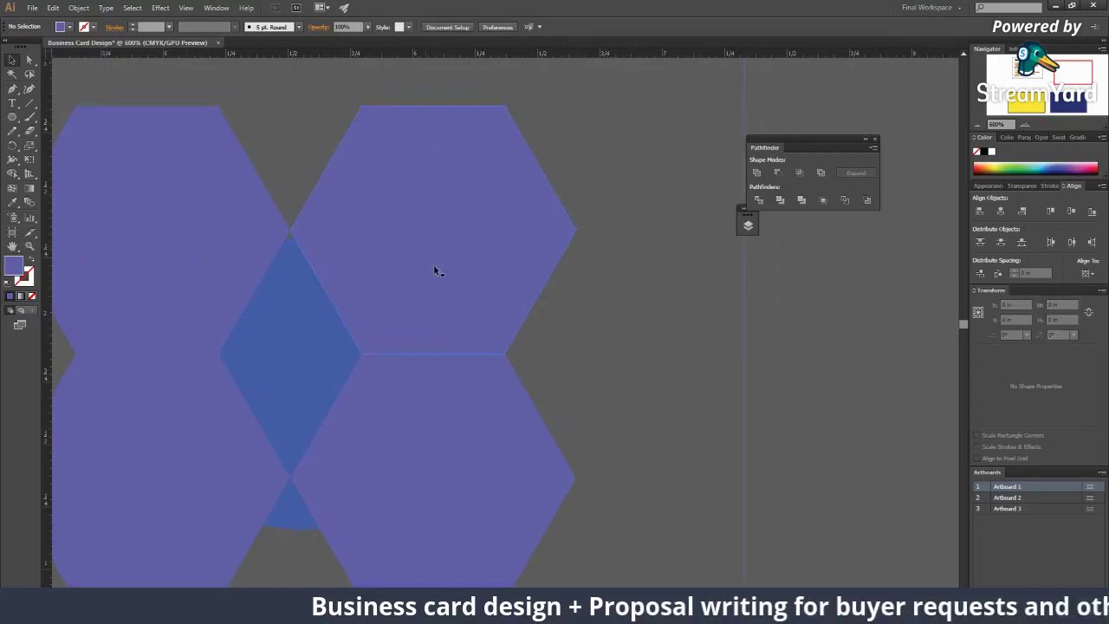
left_click(428, 263)
key("Delete")
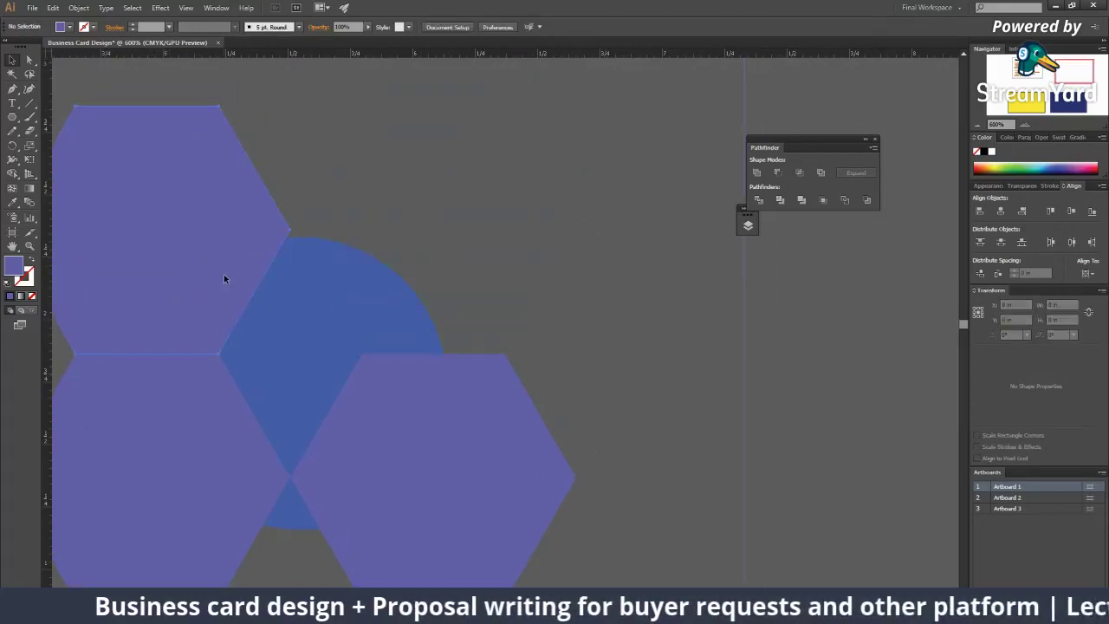
left_click_drag(225, 279, 369, 290)
scroll(396, 258, "down", 3)
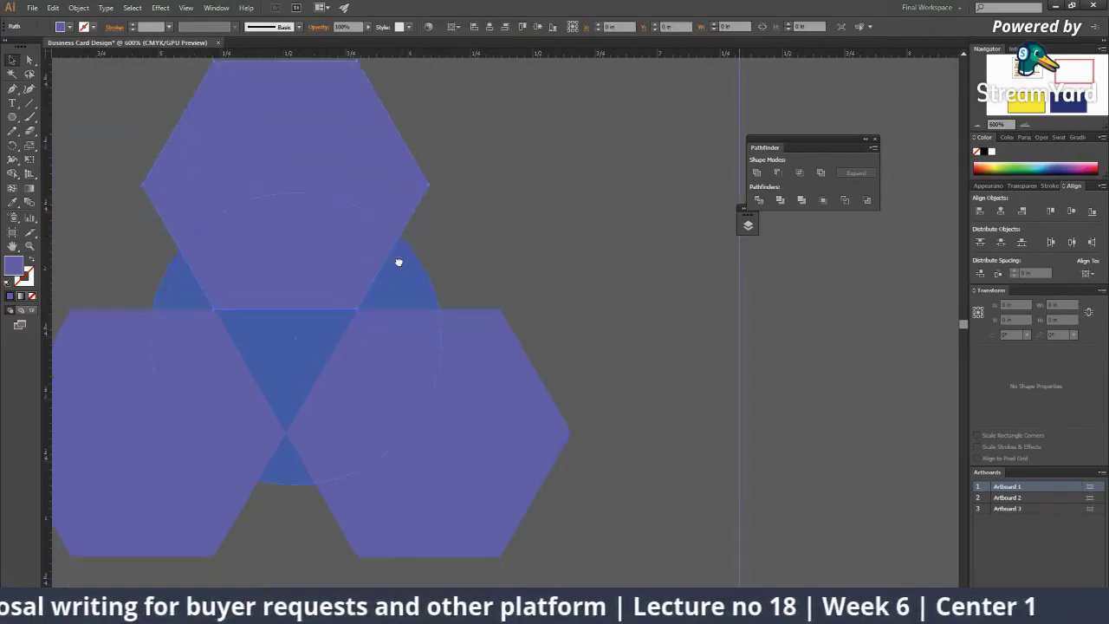
scroll(628, 361, "up", 2)
left_click(629, 360)
left_click_drag(472, 313, 625, 346)
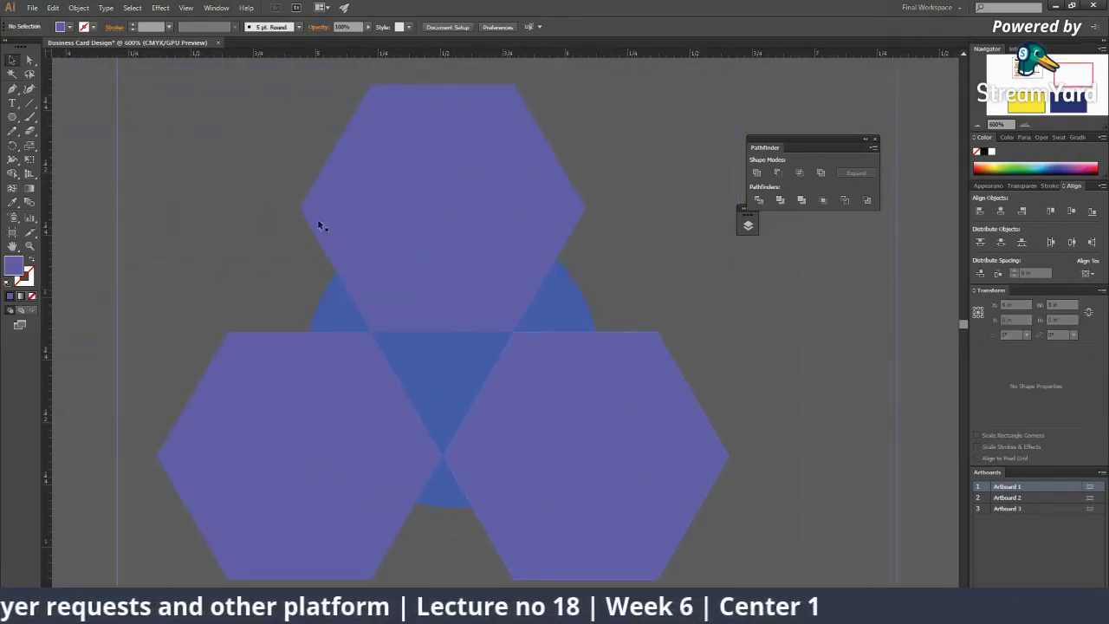
key("ctrl+a")
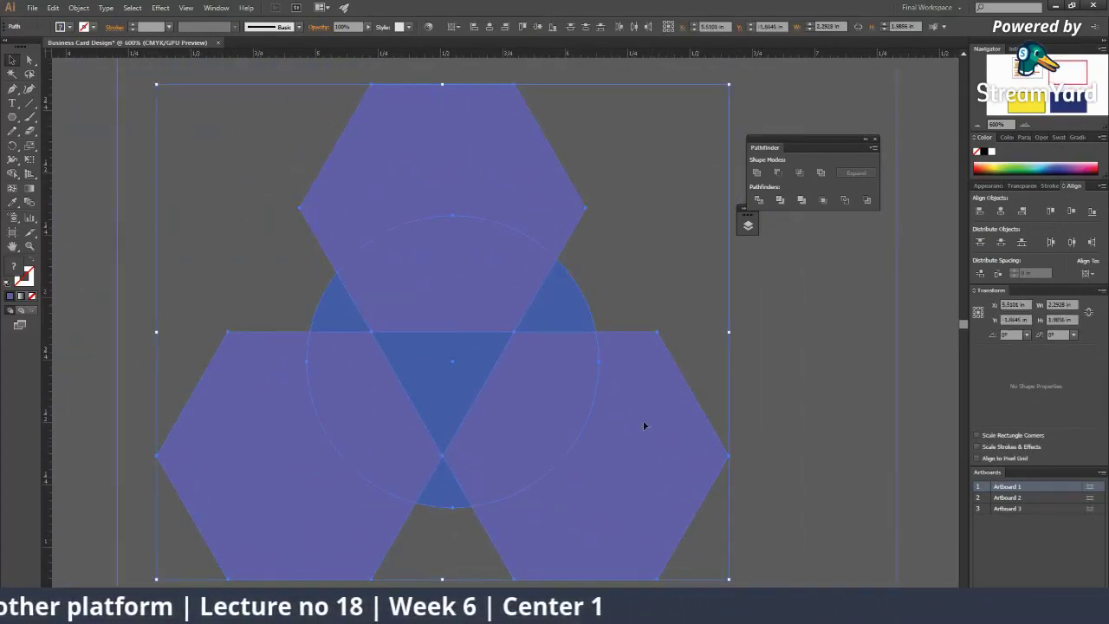
left_click_drag(621, 427, 624, 425)
key("ctrl+shift+a")
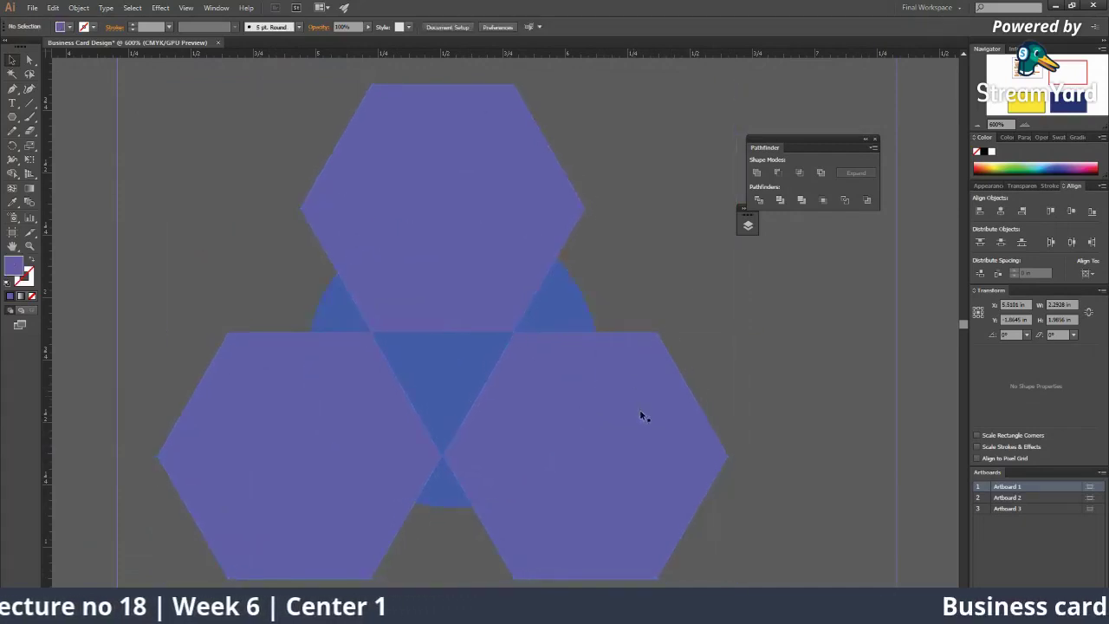
Step: Move the top hexagon aside and reposition another hexagon centred above the circle
left_click(639, 409)
left_click_drag(467, 231, 720, 166)
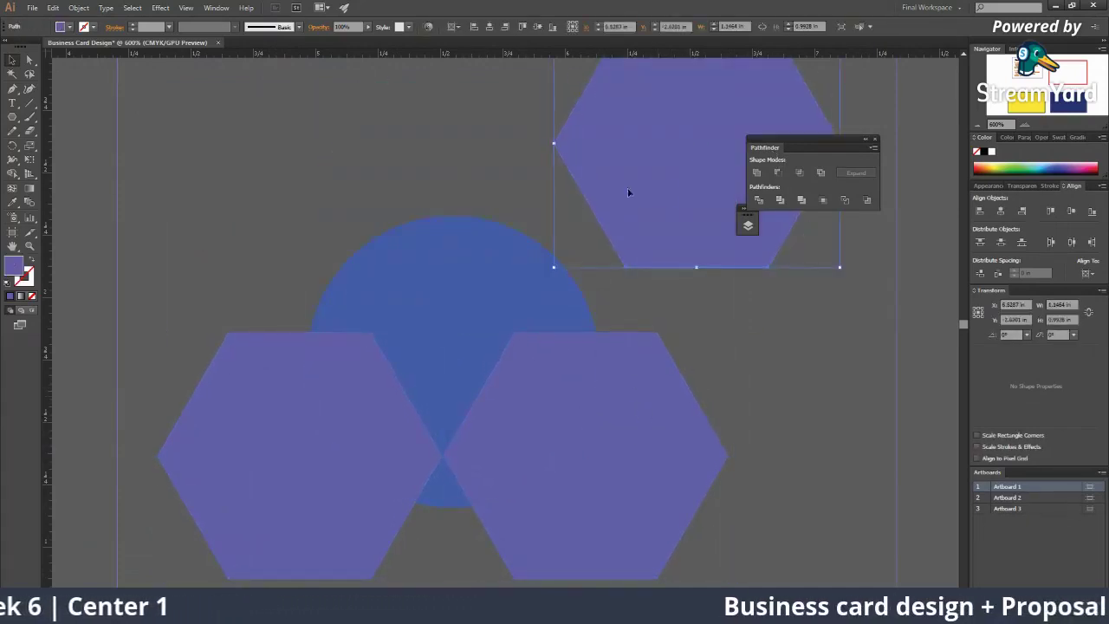
left_click_drag(591, 195, 785, 240)
scroll(562, 512, "up", 2)
scroll(562, 512, "right", 1)
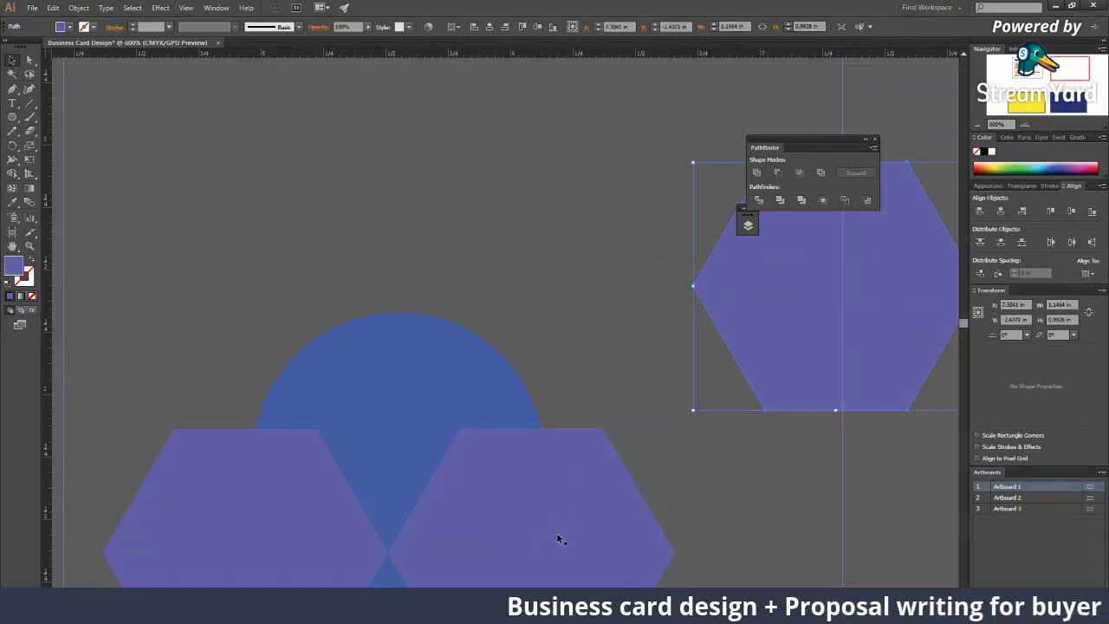
left_click_drag(576, 523, 477, 384)
key("ctrl+z")
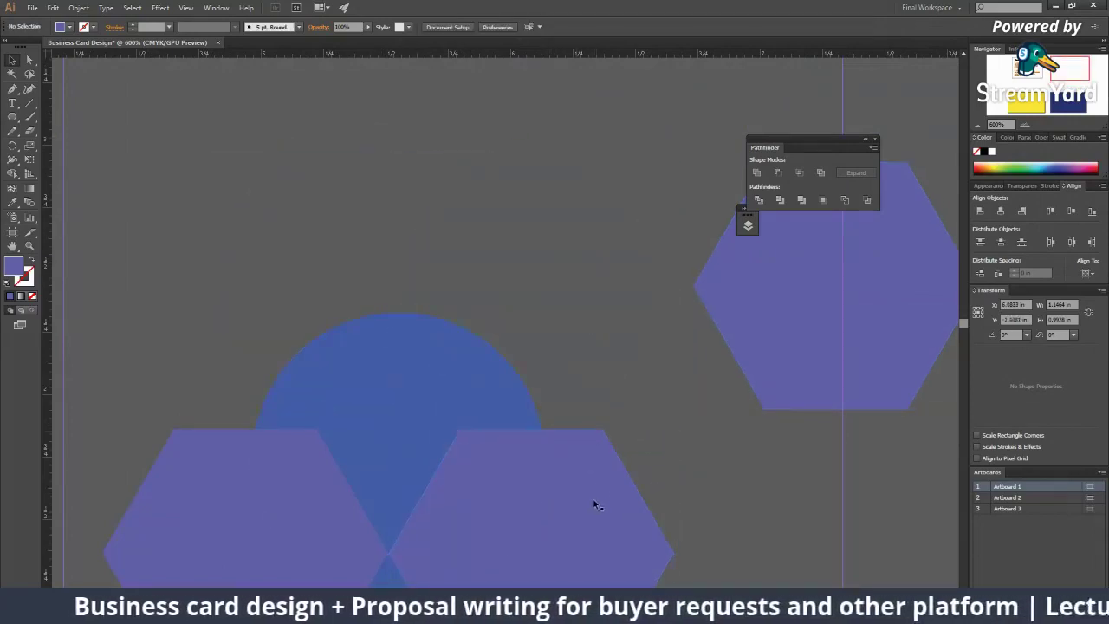
left_click_drag(564, 522, 301, 253)
left_click_drag(337, 285, 441, 301)
scroll(447, 355, "down", 3)
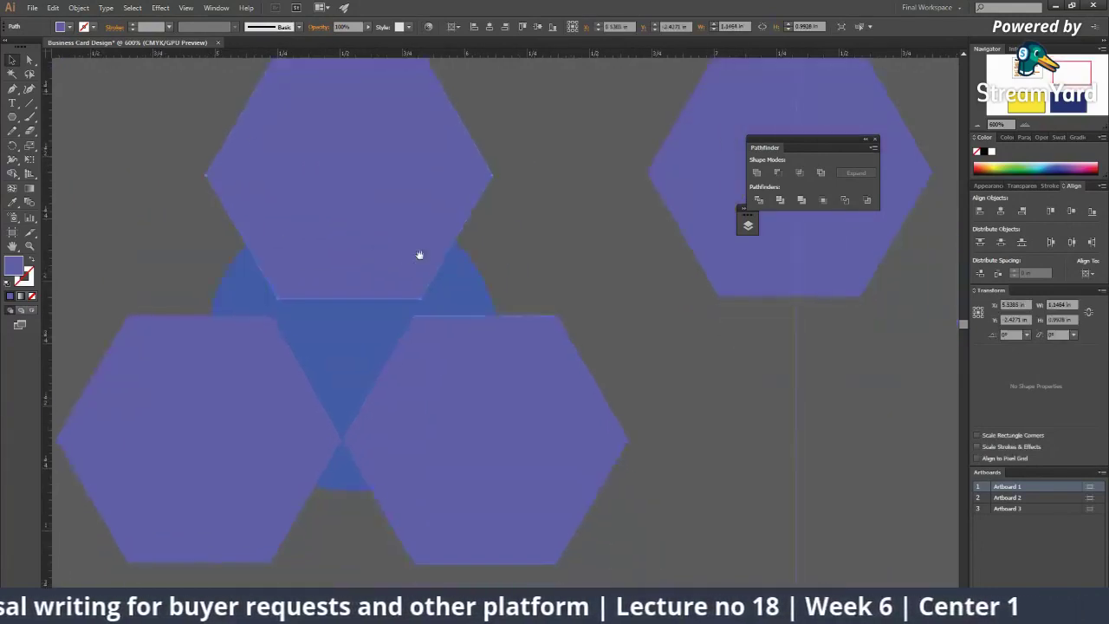
Step: Cut the two lower hexagons out of the circle with Minus Front, keeping the top hexagon separate
left_click(324, 299)
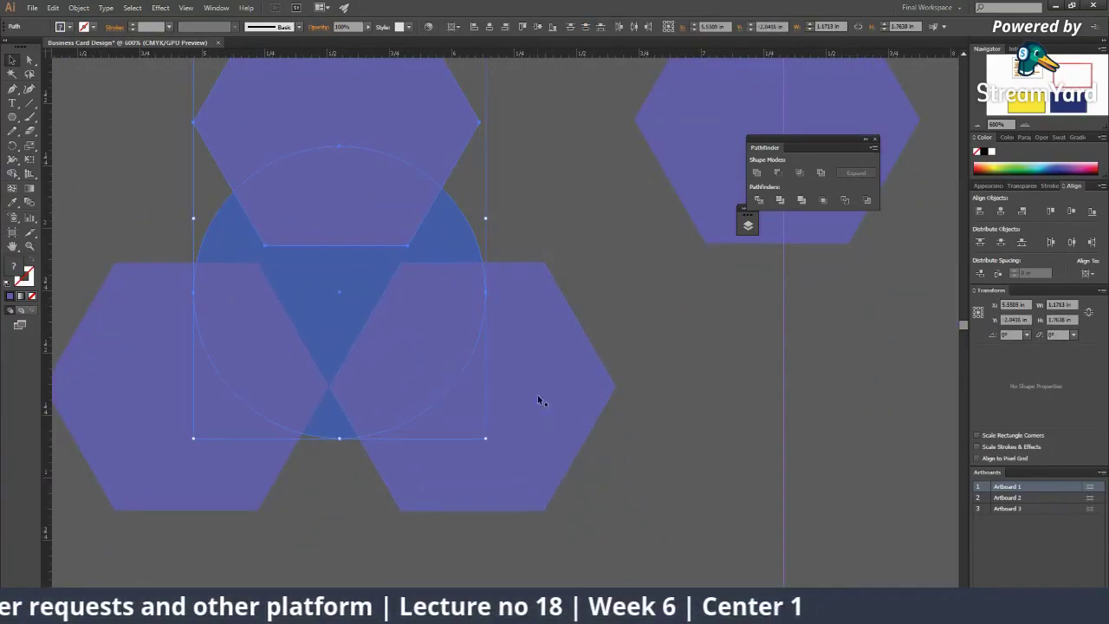
left_click(194, 265)
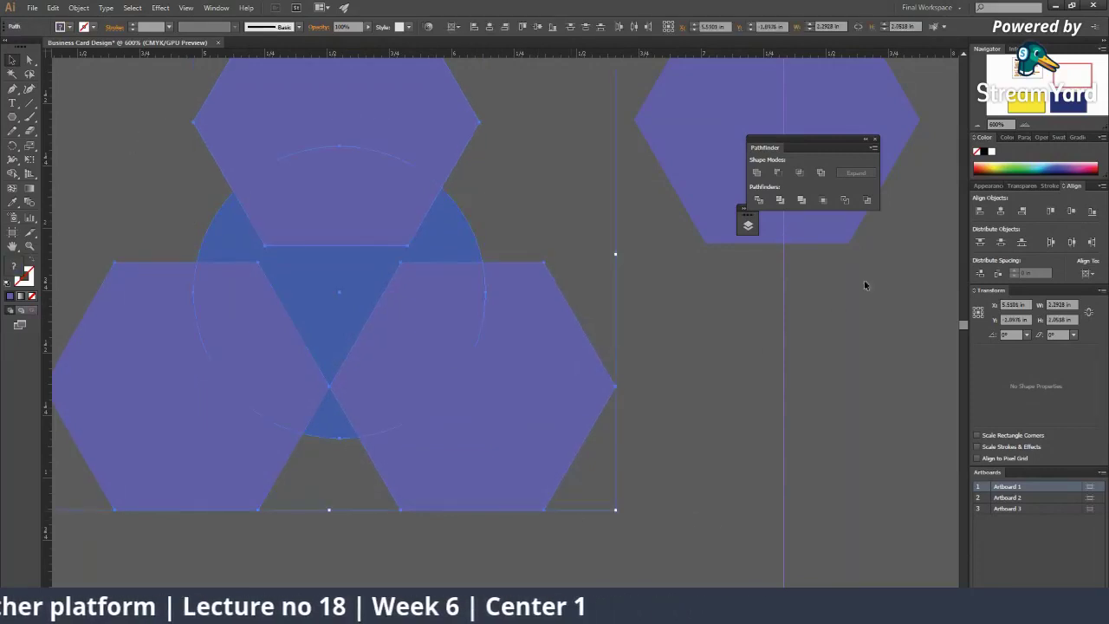
left_click(777, 172)
left_click(480, 364)
key("ctrl+minus")
key("ctrl+minus")
key("ctrl+z")
key("ctrl+z")
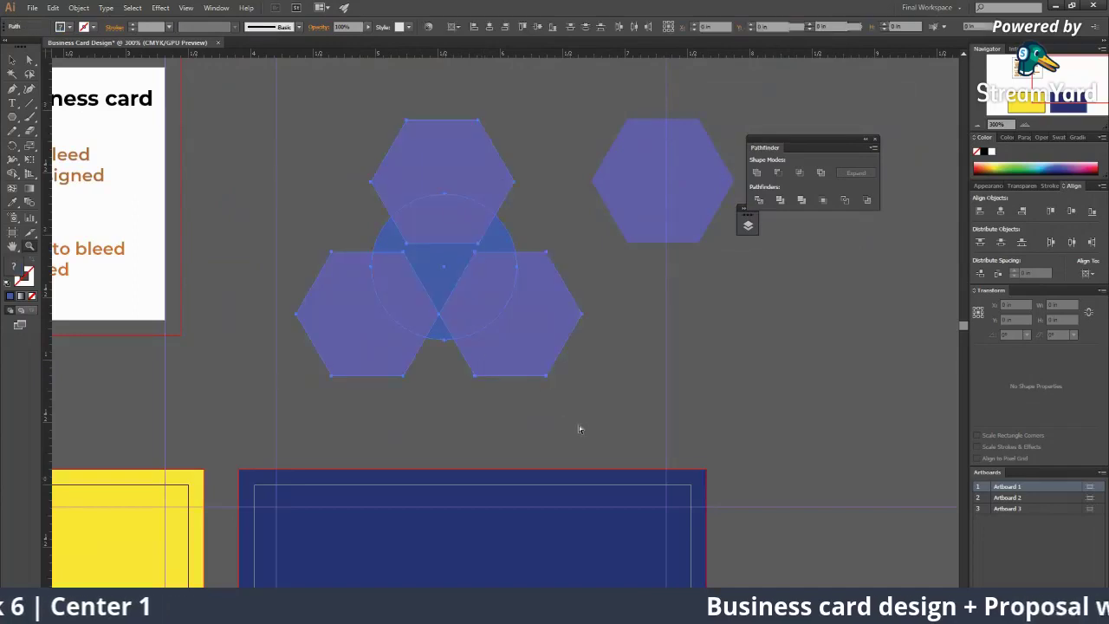
left_click_drag(424, 173, 289, 106)
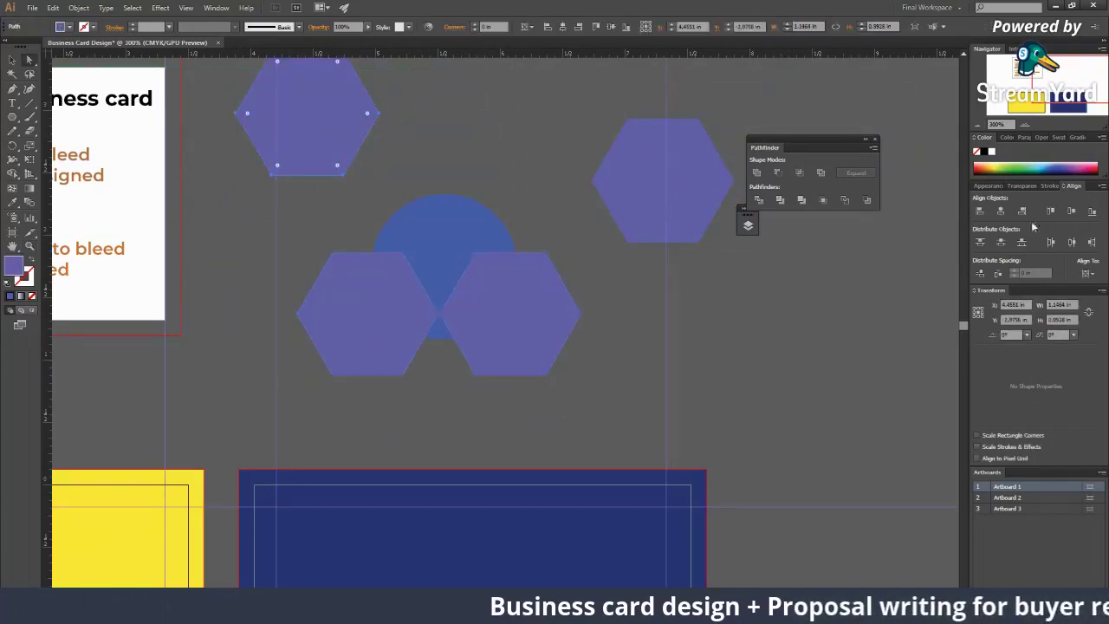
left_click_drag(364, 198, 553, 375)
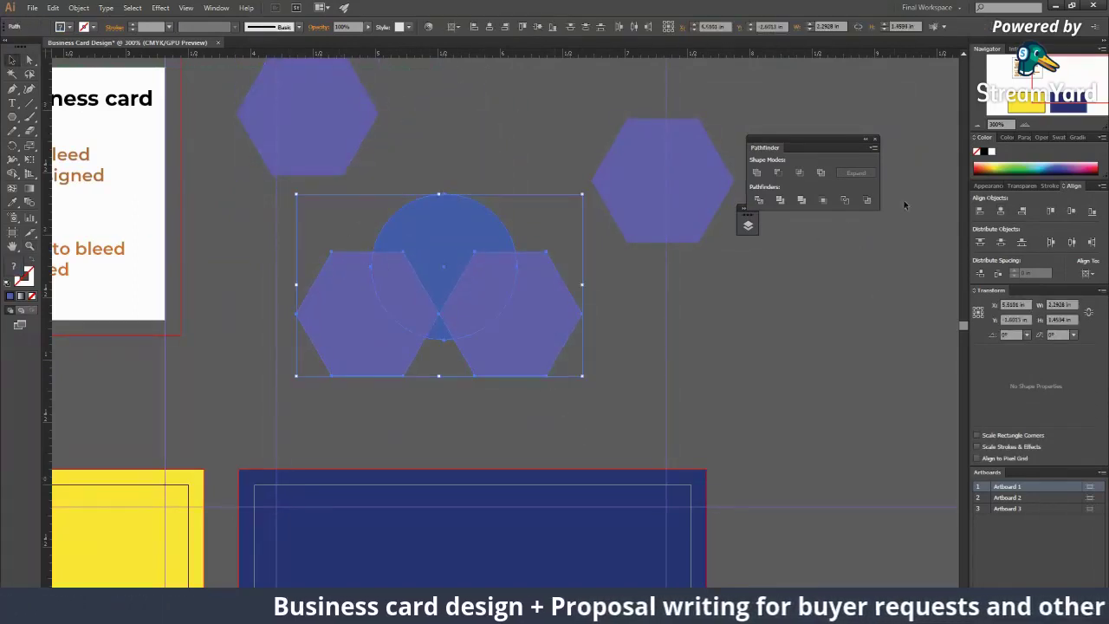
left_click(776, 171)
left_click(520, 382)
Step: Move the umbrella shape onto the yellow front card
key("ctrl+minus")
key("ctrl+minus")
key("ctrl+minus")
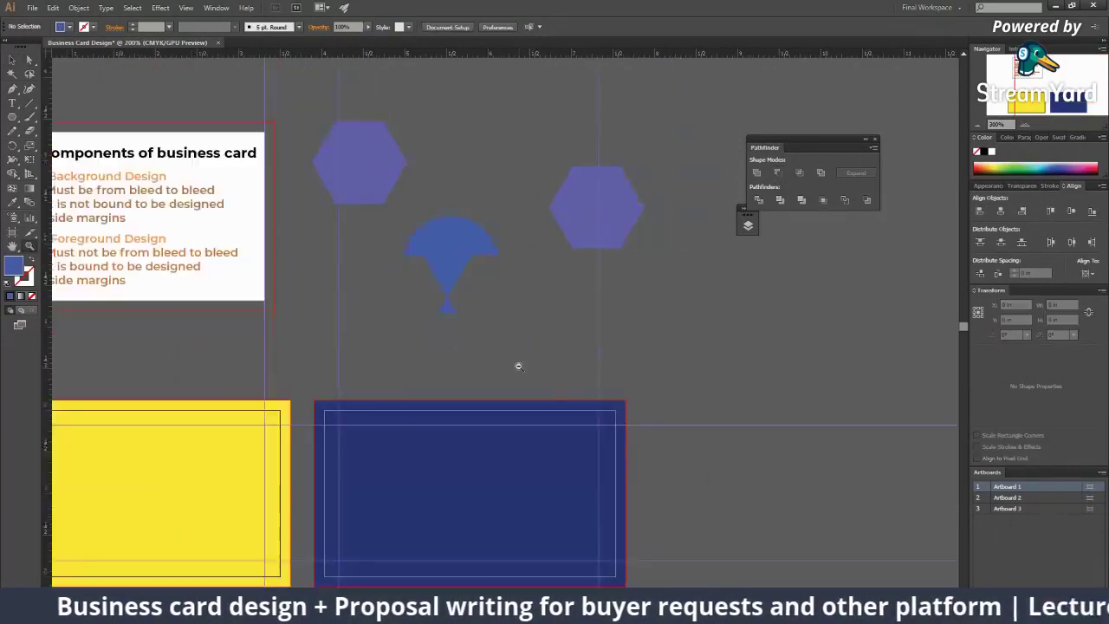
key("ctrl+plus")
key("ctrl+plus")
key("ctrl+plus")
left_click(479, 194)
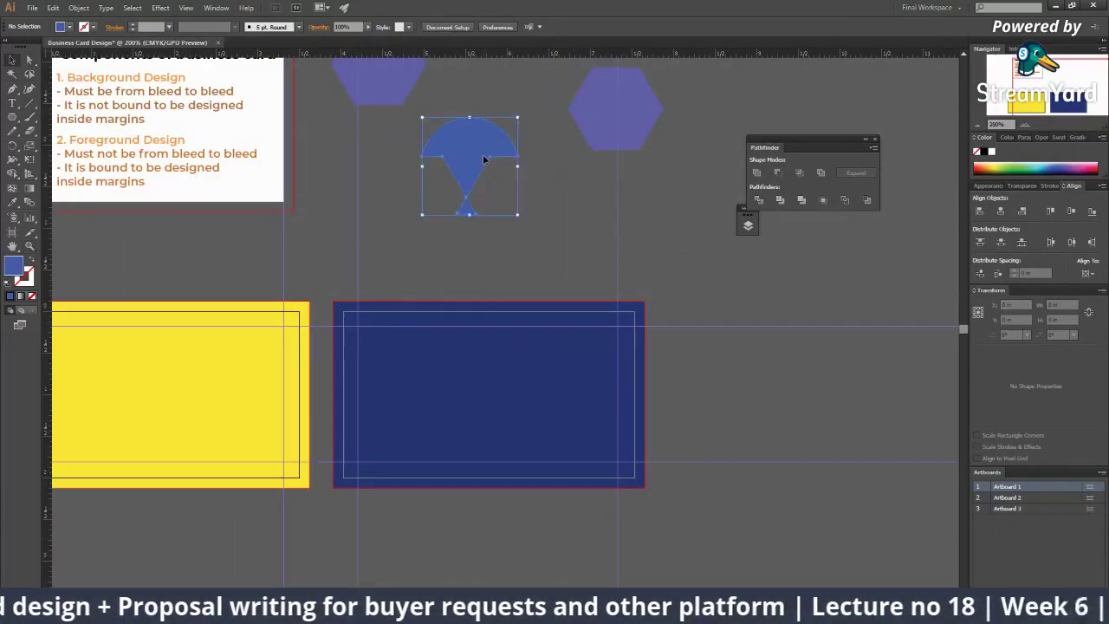
left_click_drag(469, 151, 239, 377)
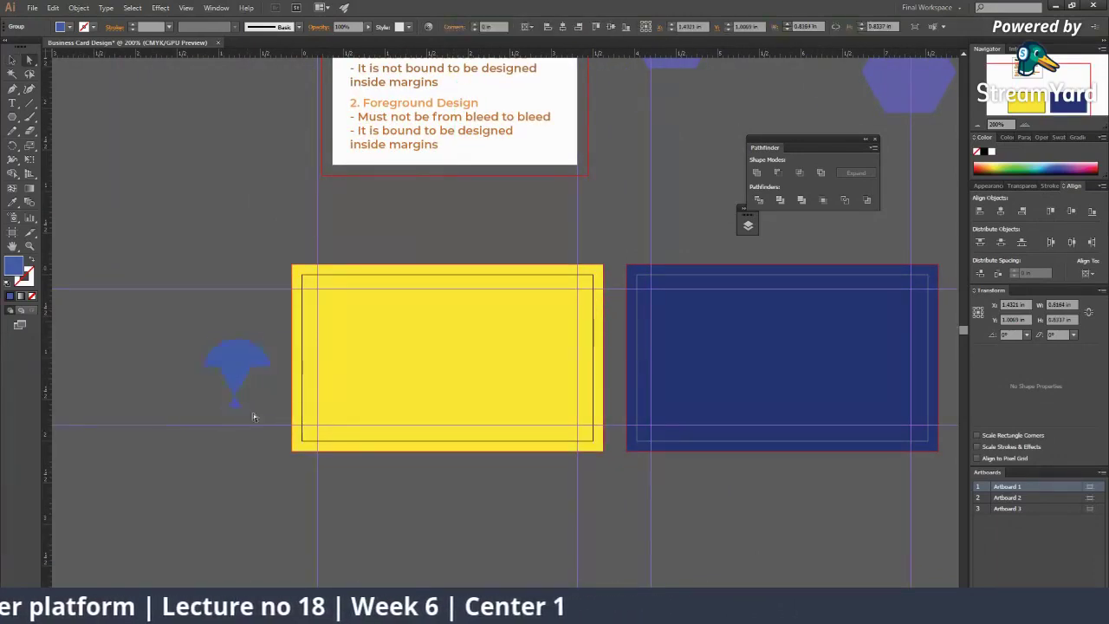
left_click(255, 416)
Step: Delete the yellow background rectangle so the front card is white
left_click(375, 306)
left_click(448, 404)
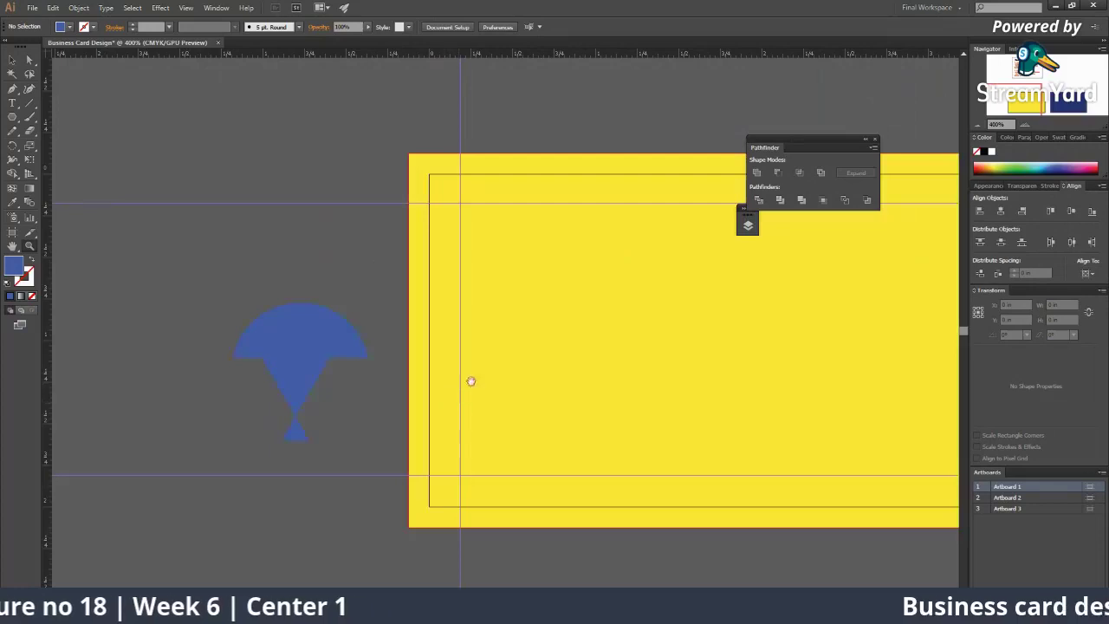
left_click_drag(471, 381, 285, 397)
left_click(525, 326)
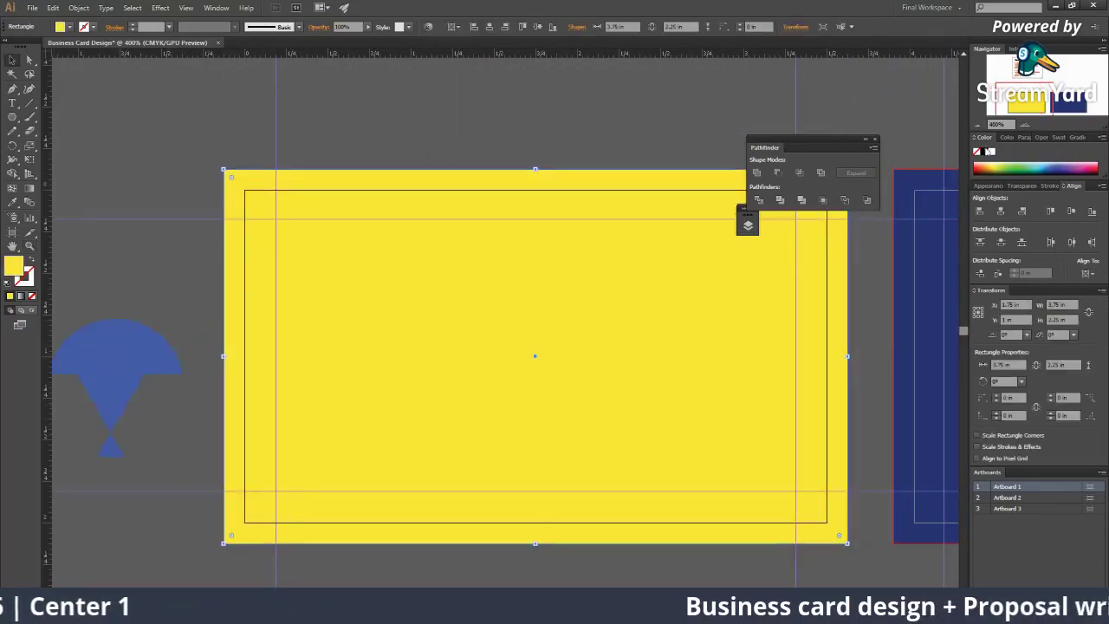
key("Delete")
key("ctrl+minus")
key("ctrl+minus")
key("ctrl+minus")
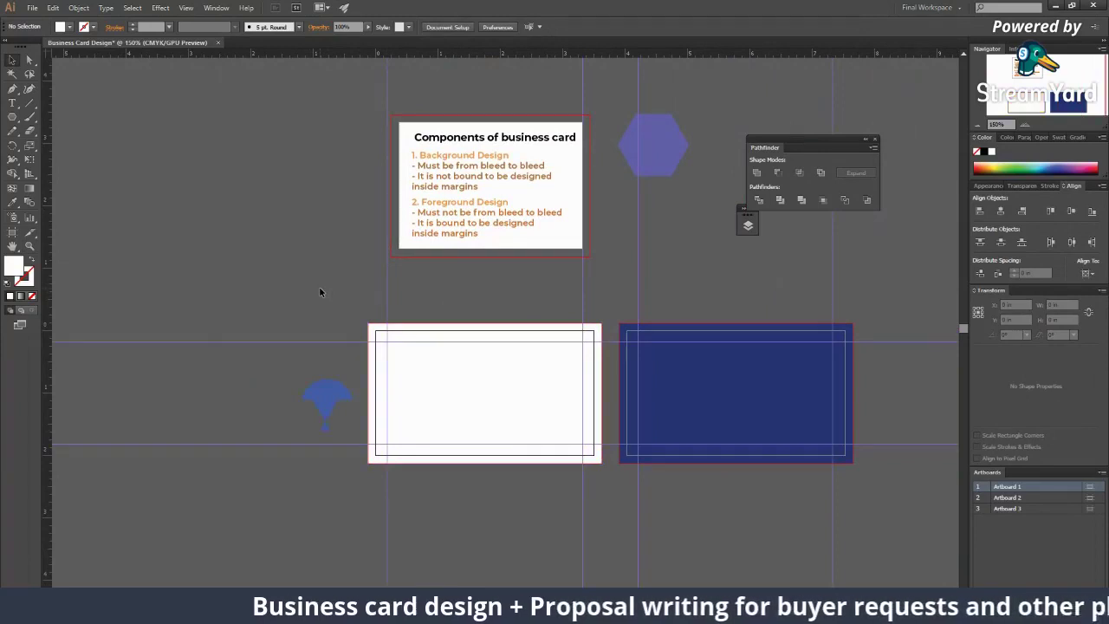
Step: Move the umbrella shape up into open space and zoom in closely on it
key("z")
left_click(338, 399)
left_click(338, 399)
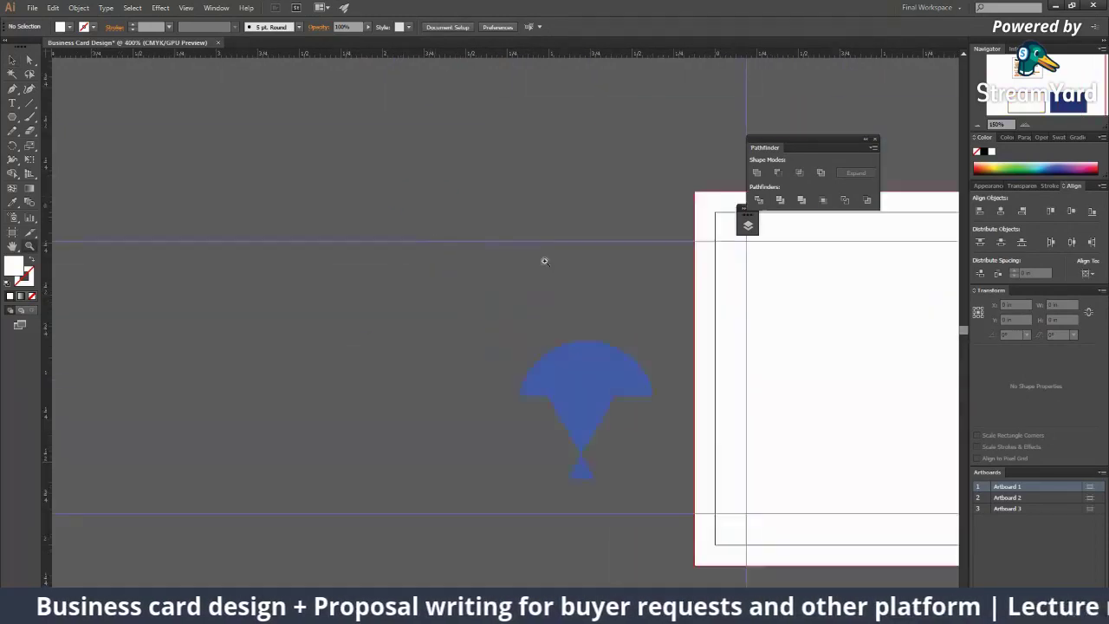
left_click(338, 399)
left_click(499, 464)
left_click_drag(471, 460, 407, 137)
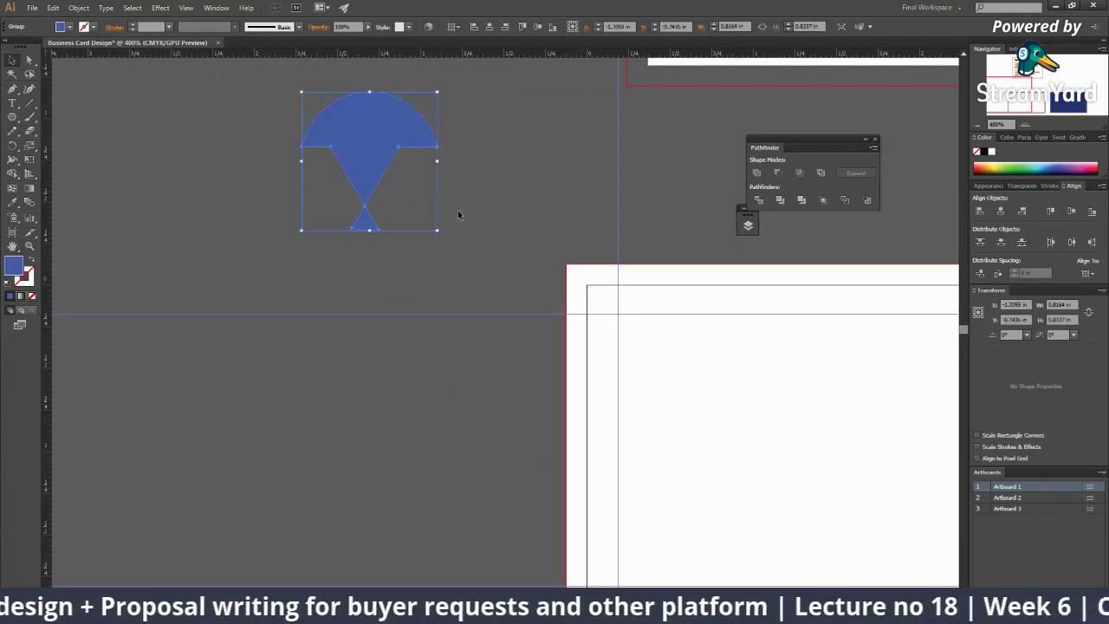
left_click_drag(458, 215, 266, 297)
left_click(262, 260, "ctrl")
left_click(294, 226)
left_click(329, 295)
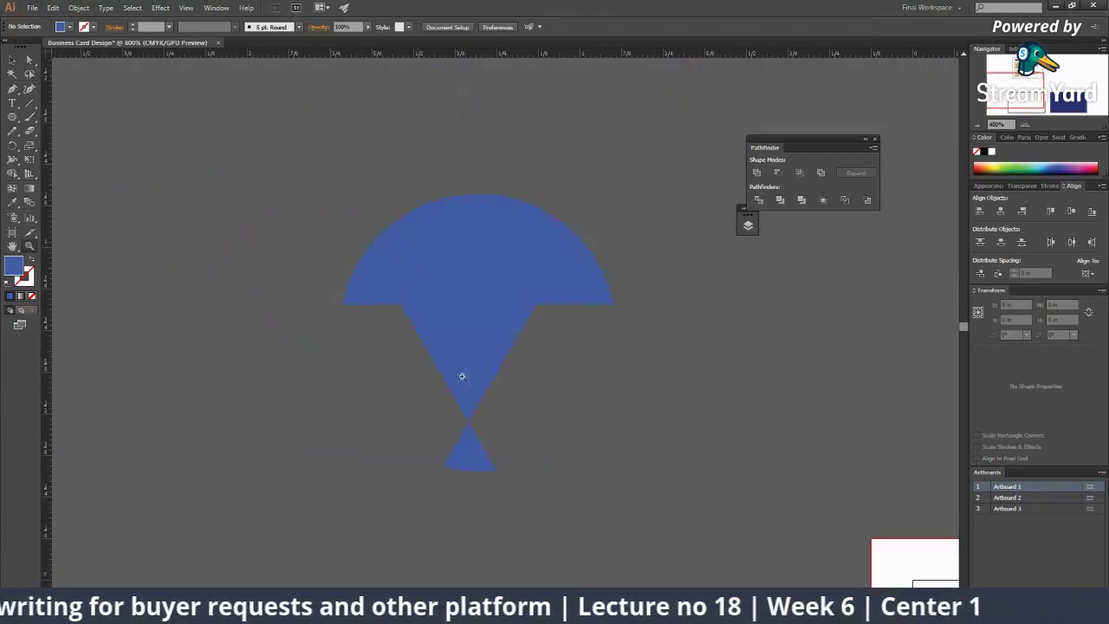
Step: Snap the small lower triangle's tip to the umbrella cone's point
key("a")
left_click(473, 451)
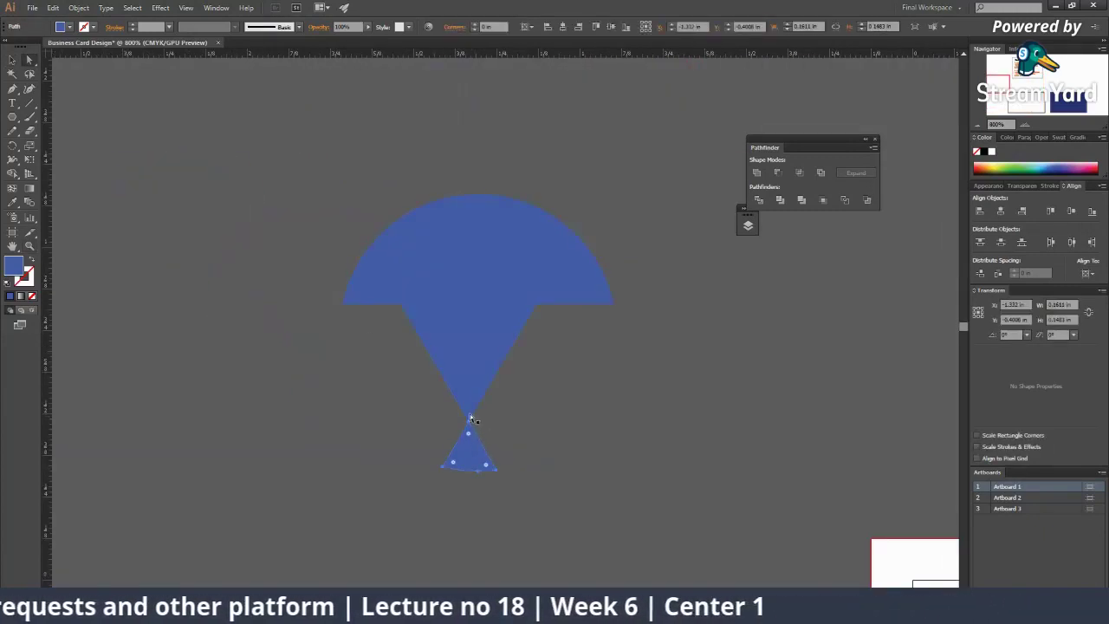
left_click_drag(469, 424, 472, 423)
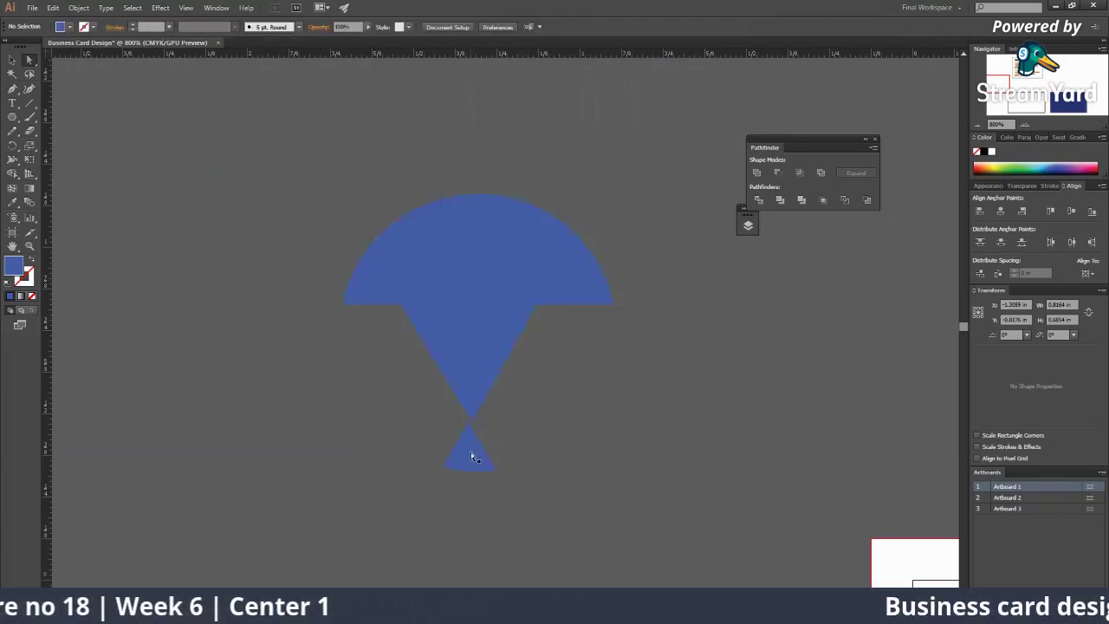
key("v")
double_click(470, 454)
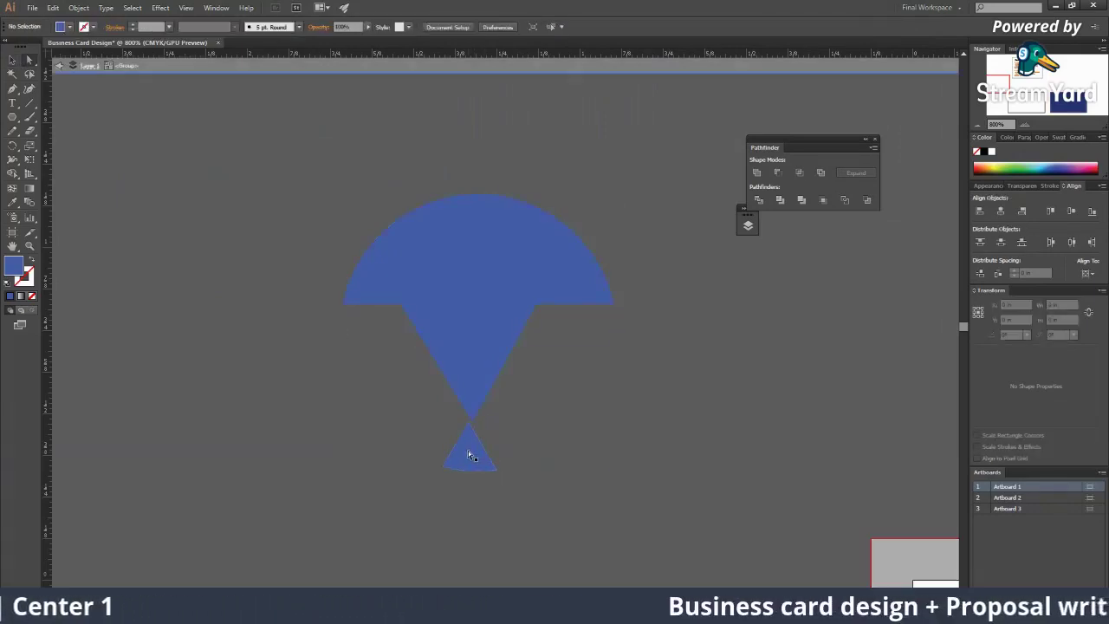
left_click(478, 452)
left_click(490, 476)
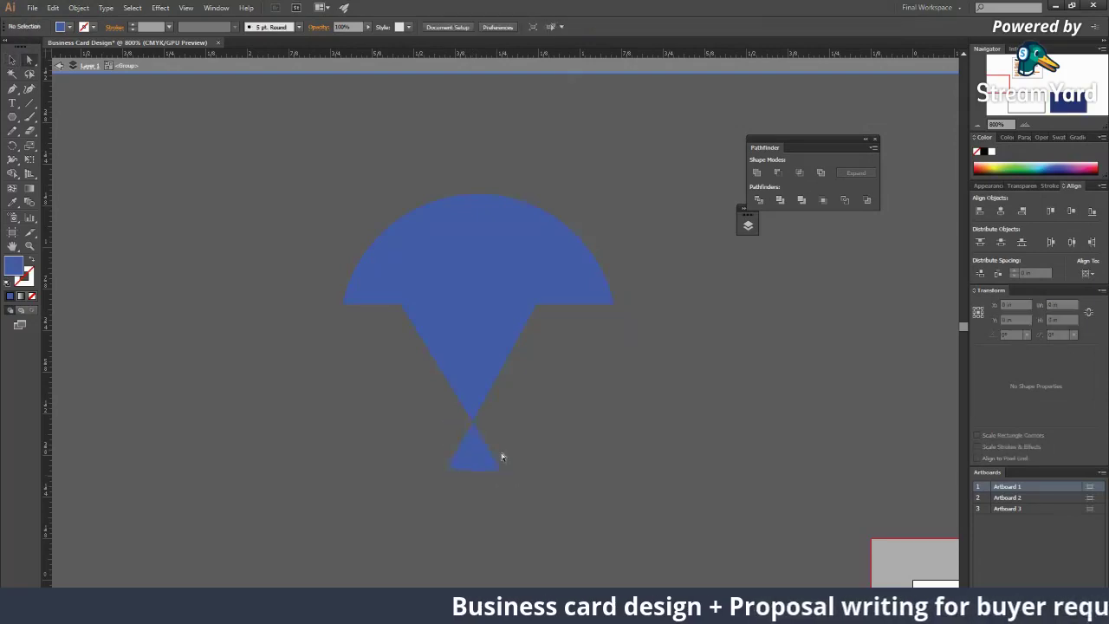
Step: Move the umbrella logo further to the left
scroll(507, 391, "right", 2)
key("Escape")
scroll(551, 382, "right", 3)
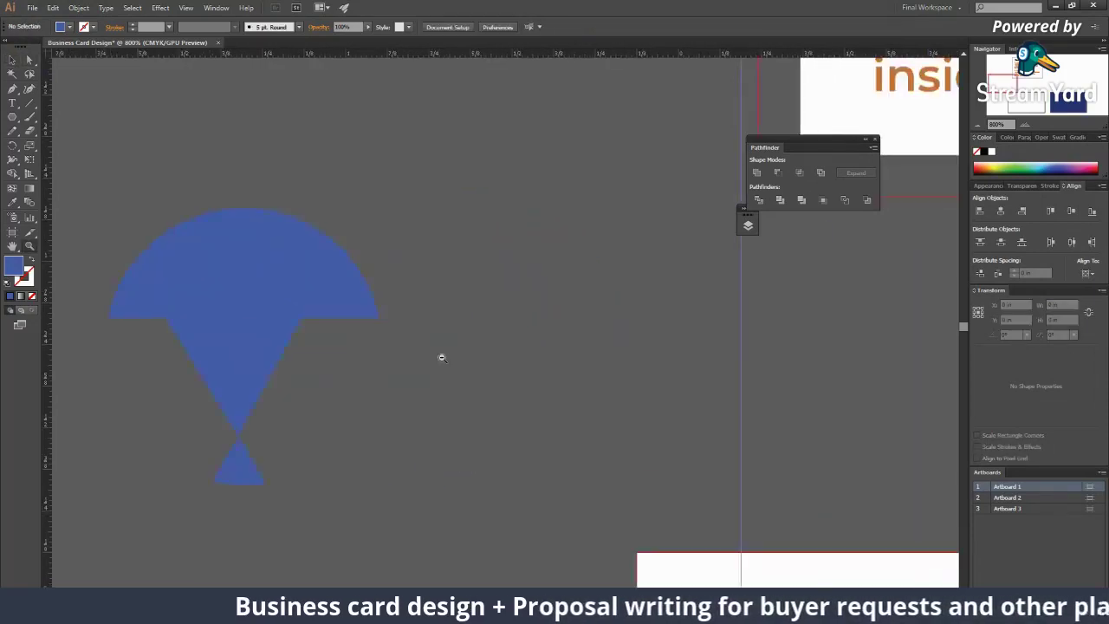
scroll(441, 358, "down", 5)
scroll(441, 324, "down", 1)
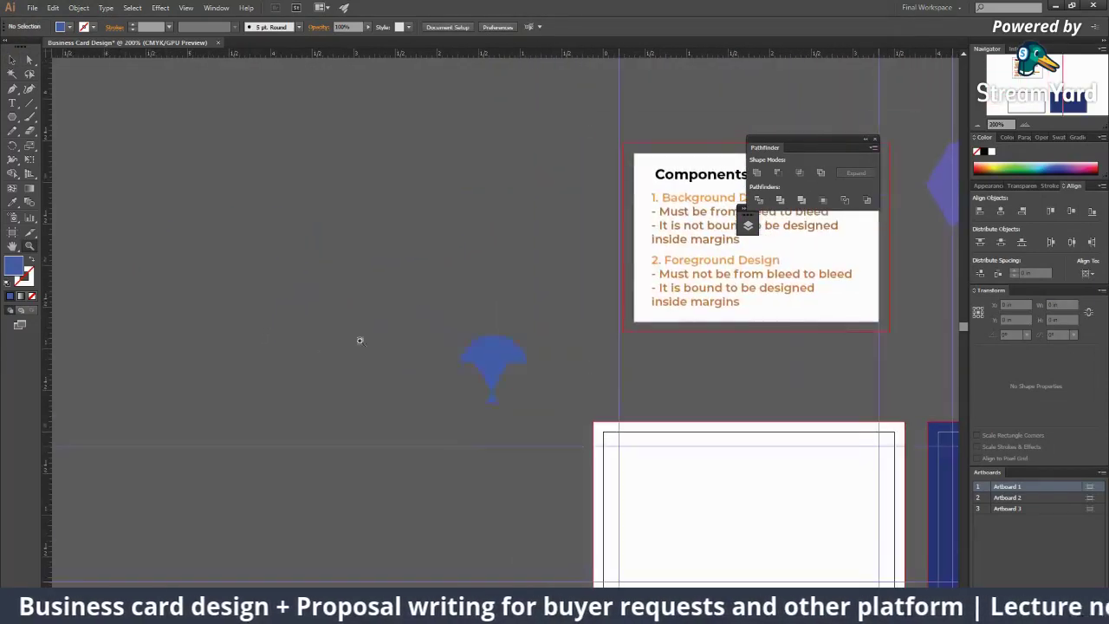
left_click_drag(481, 366, 237, 292)
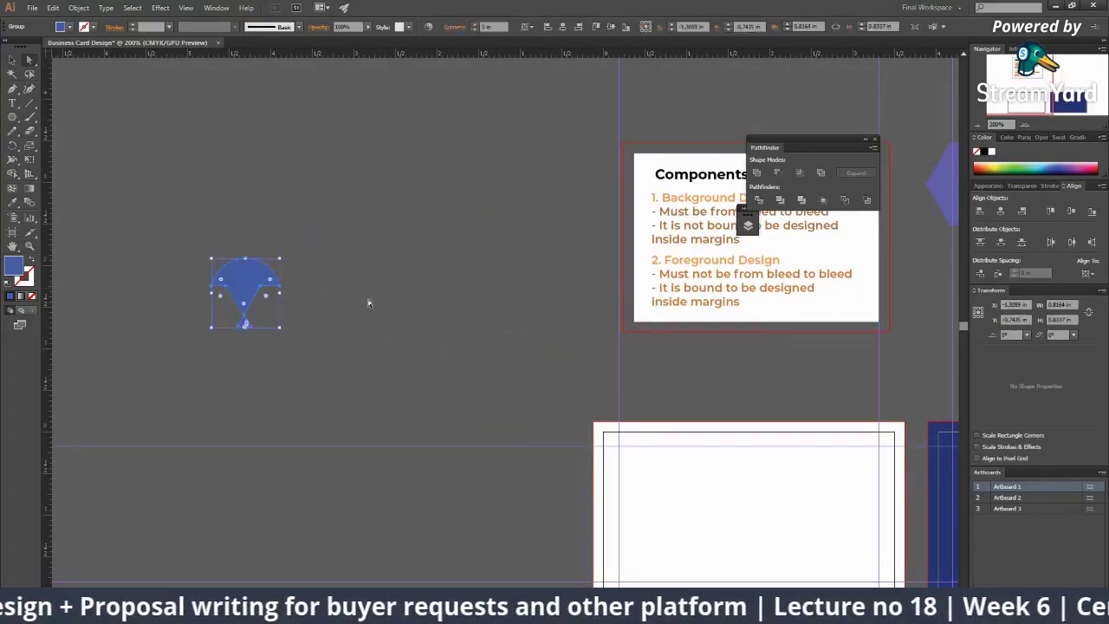
scroll(425, 322, "up", 2)
left_click(601, 395)
Step: Type 'The Umbrella Academy' beside the logo, scale it to about 15.75 pt, nudge it closer
left_click(12, 103)
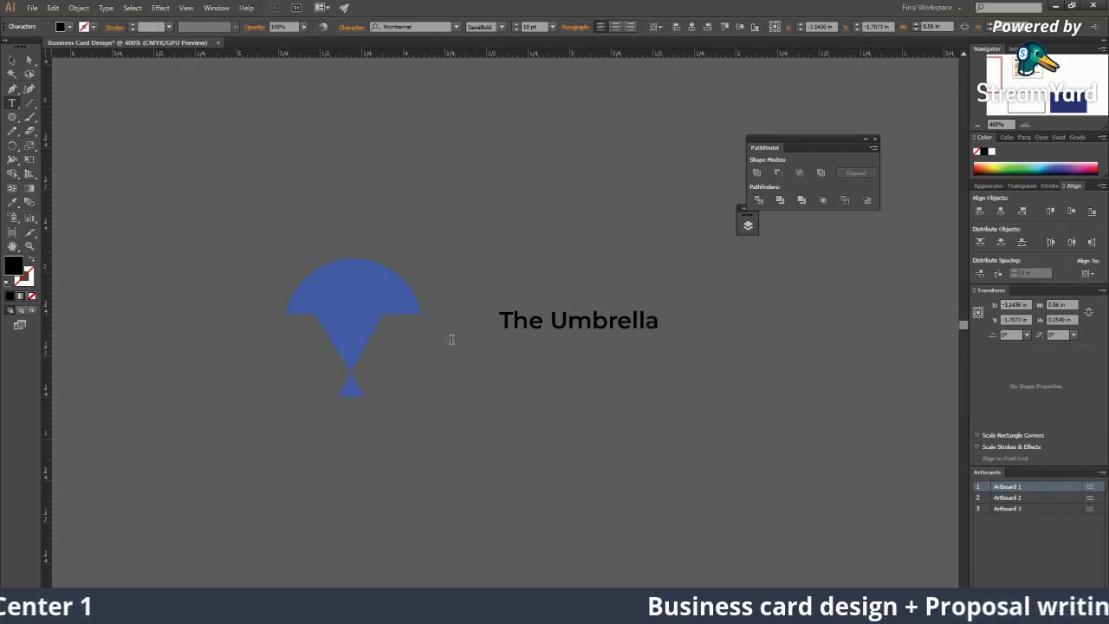
type("ademy")
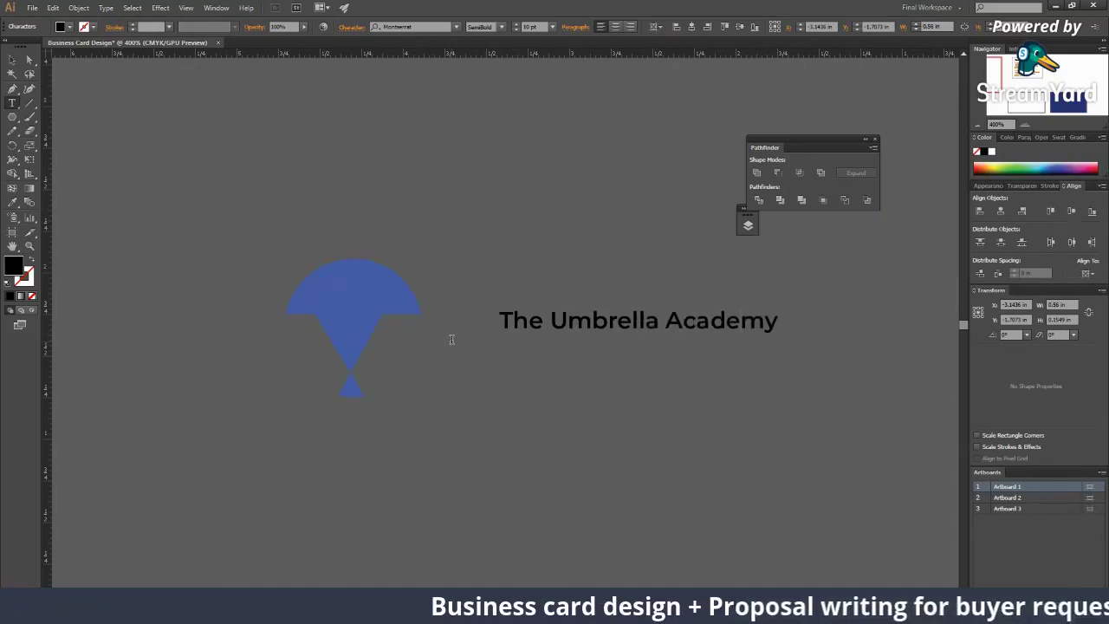
left_click(10, 63)
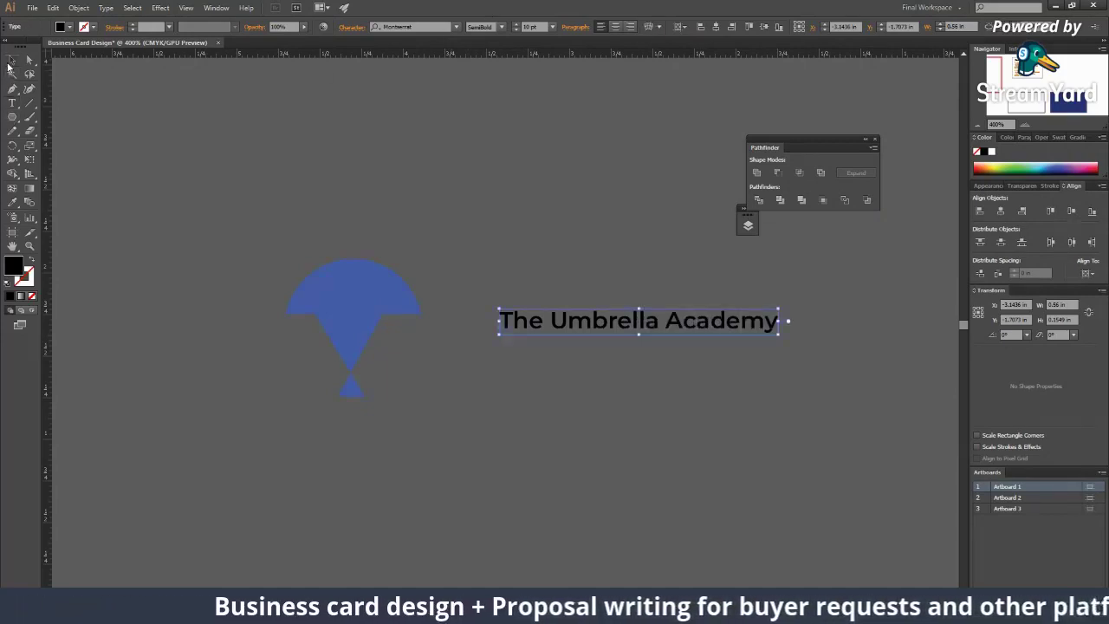
left_click_drag(778, 333, 857, 386)
left_click_drag(732, 336, 763, 334)
Step: Try Oswald Stencil Bold as the wordmark's font
left_click(456, 26)
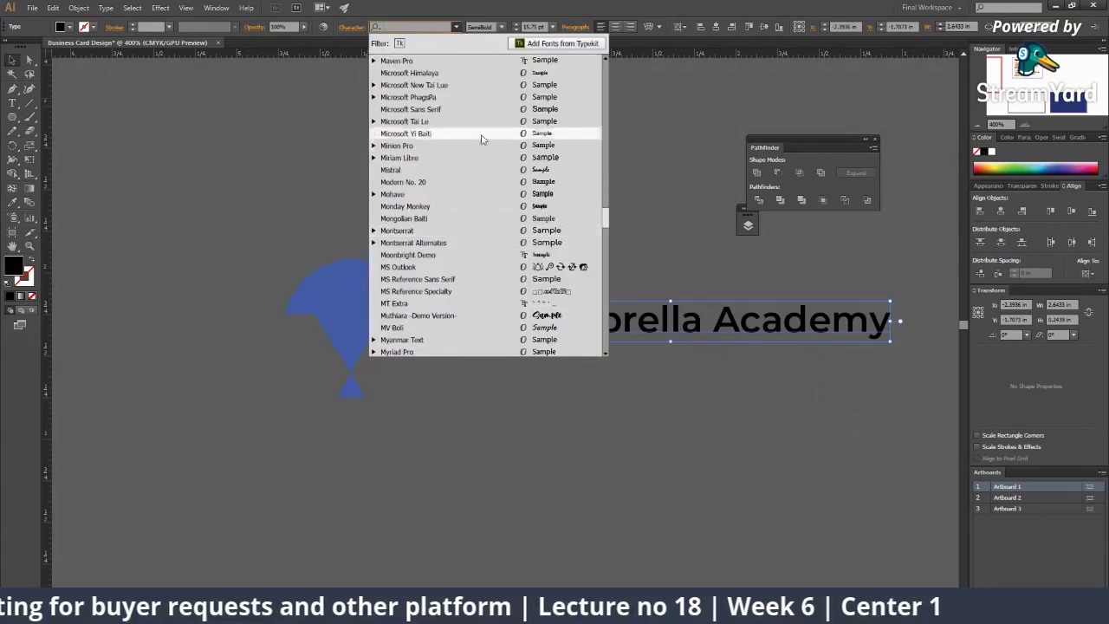
scroll(528, 234, "down", 10)
scroll(543, 270, "down", 2)
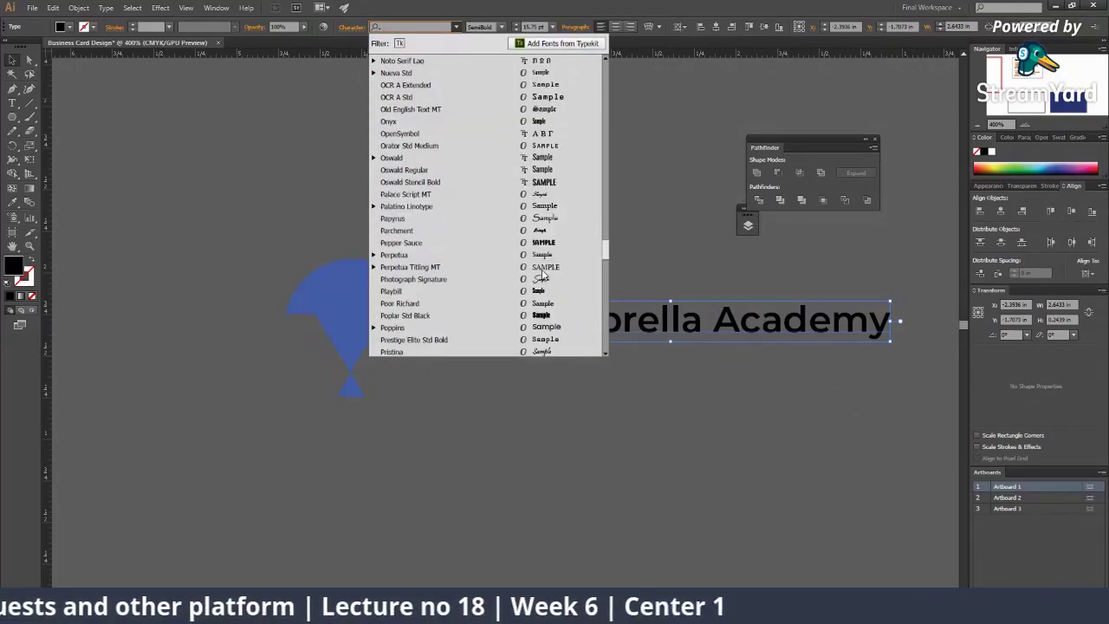
left_click(544, 208)
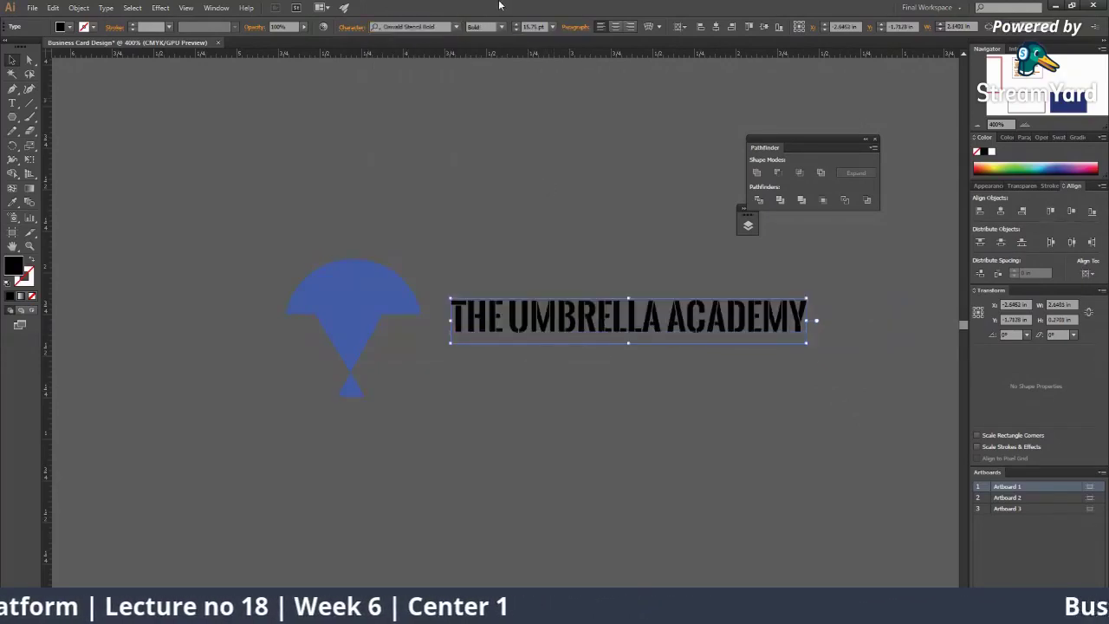
Step: Search the font list for 'mont' and apply Montserrat Bold to the wordmark
left_click(462, 29)
scroll(490, 230, "down", 10)
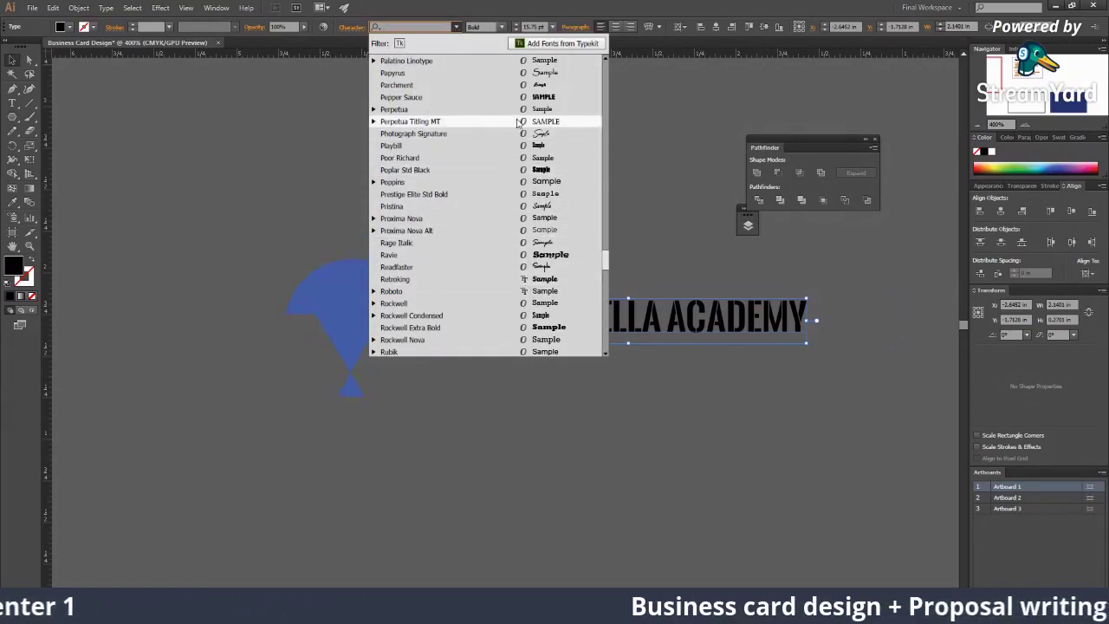
scroll(518, 123, "down", 6)
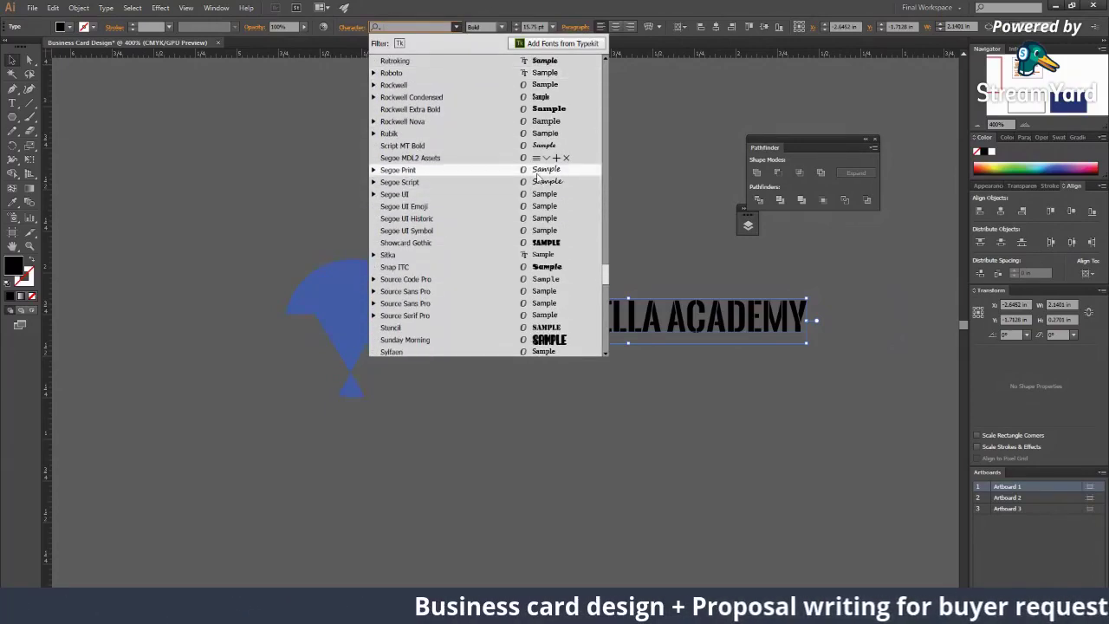
scroll(536, 178, "down", 10)
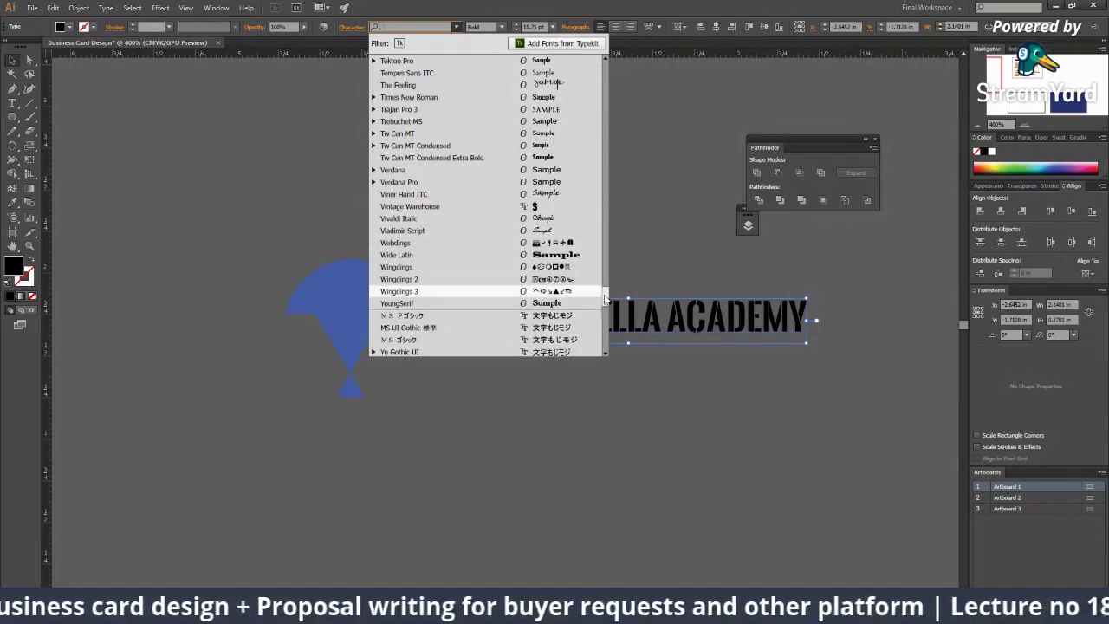
left_click_drag(605, 299, 604, 69)
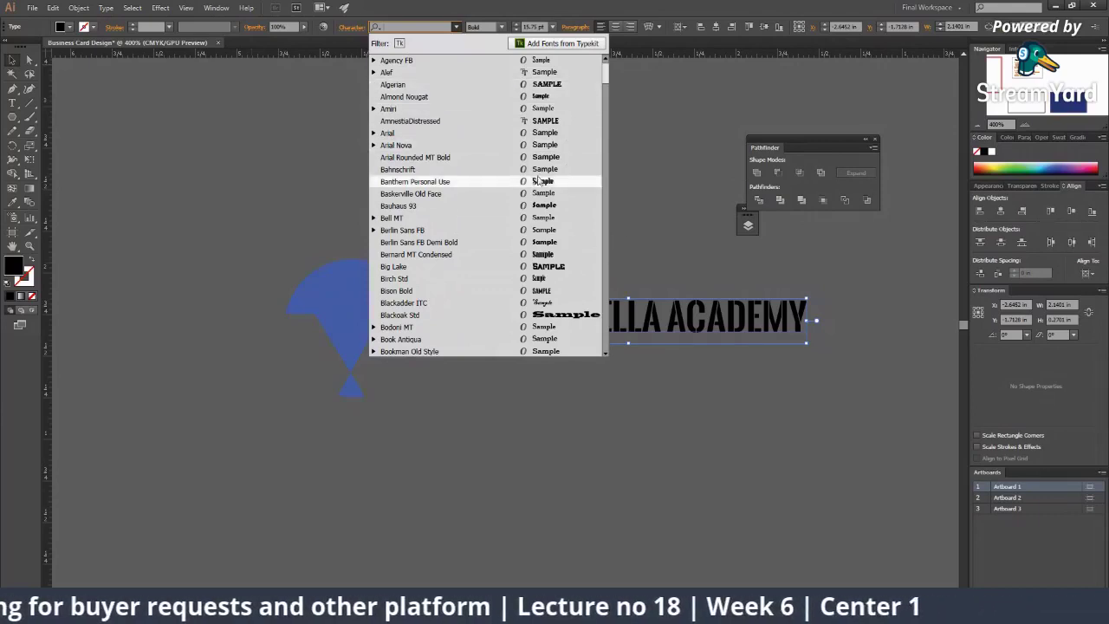
scroll(551, 221, "down", 8)
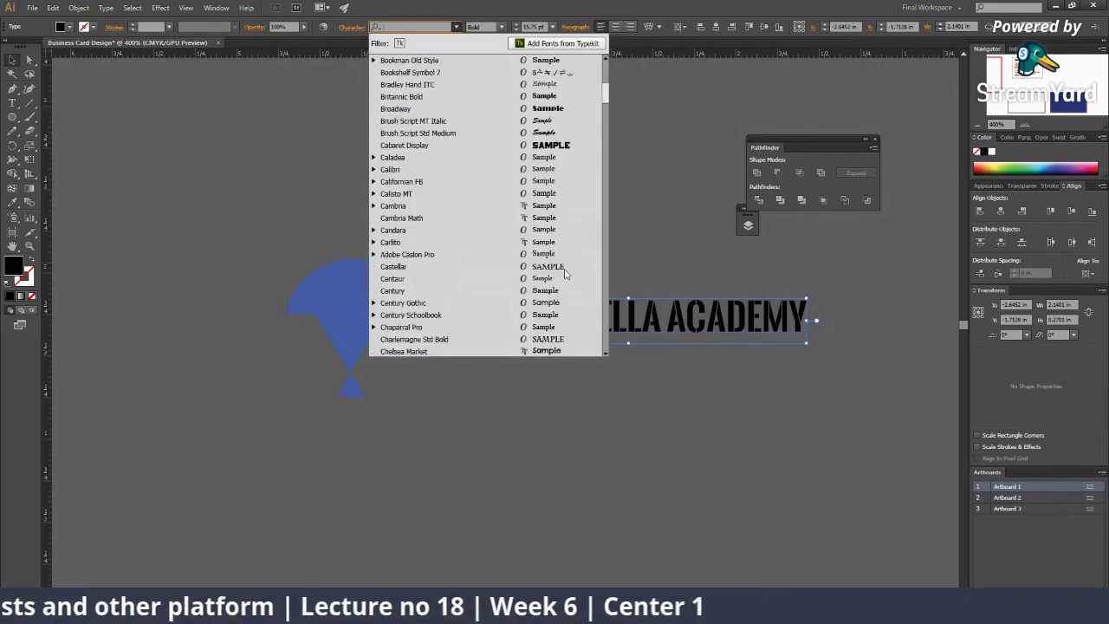
scroll(565, 273, "down", 5)
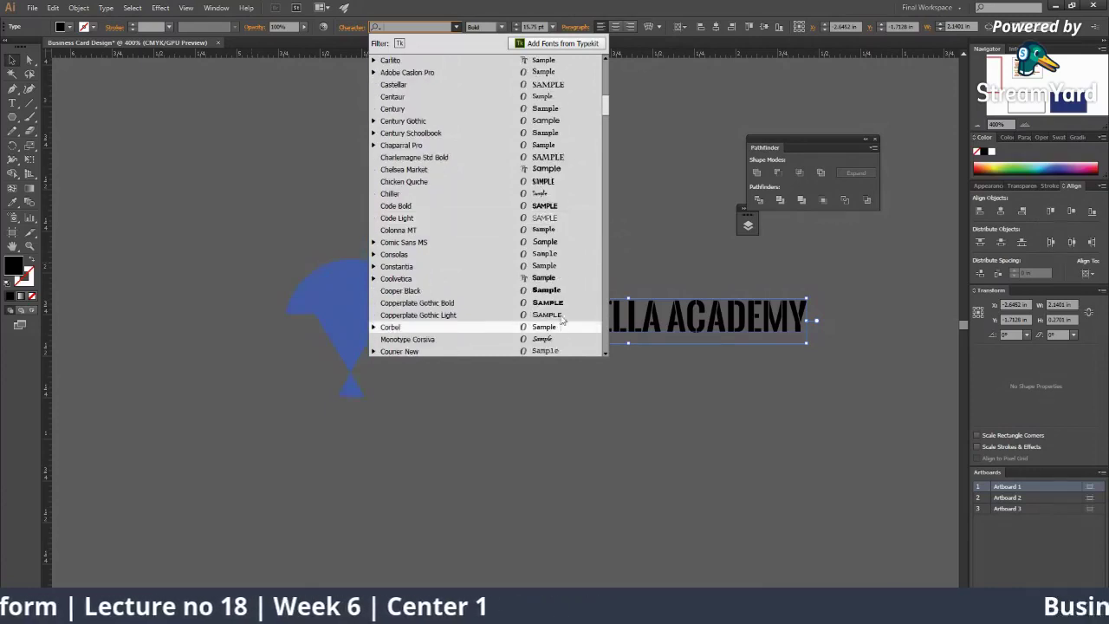
scroll(561, 312, "down", 4)
scroll(561, 310, "down", 2)
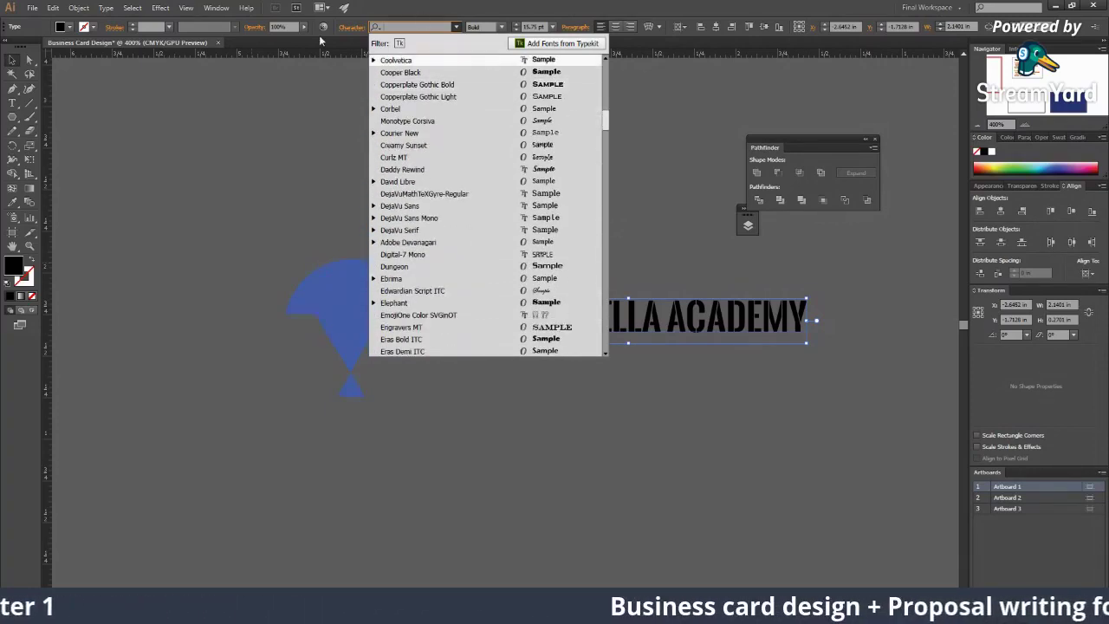
type("mon")
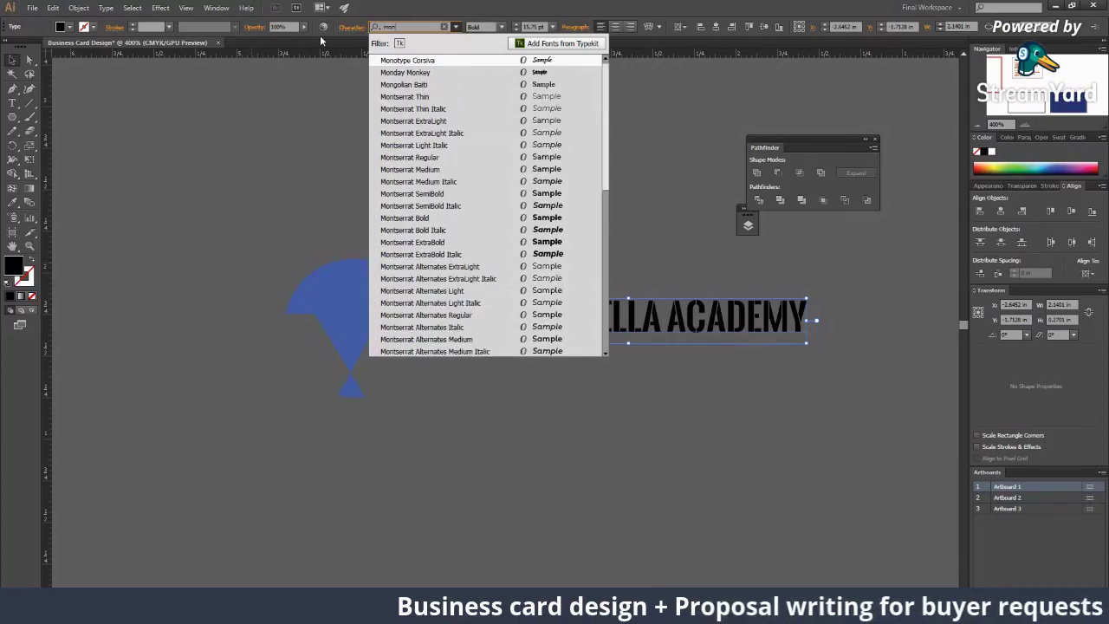
type("e")
key("BackSpace")
type("t")
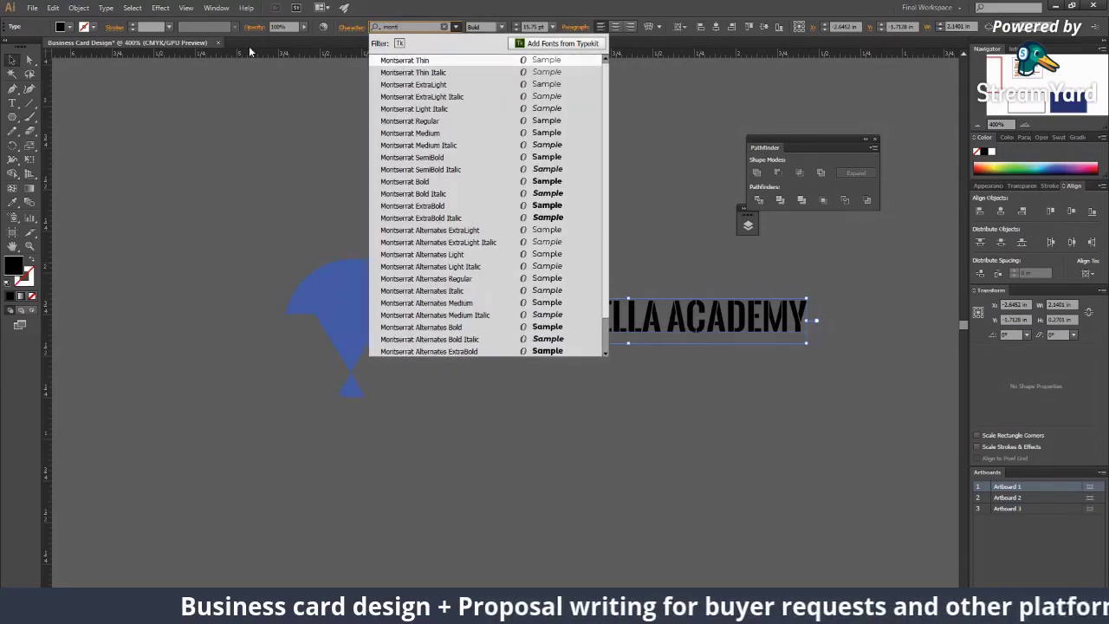
left_click(422, 181)
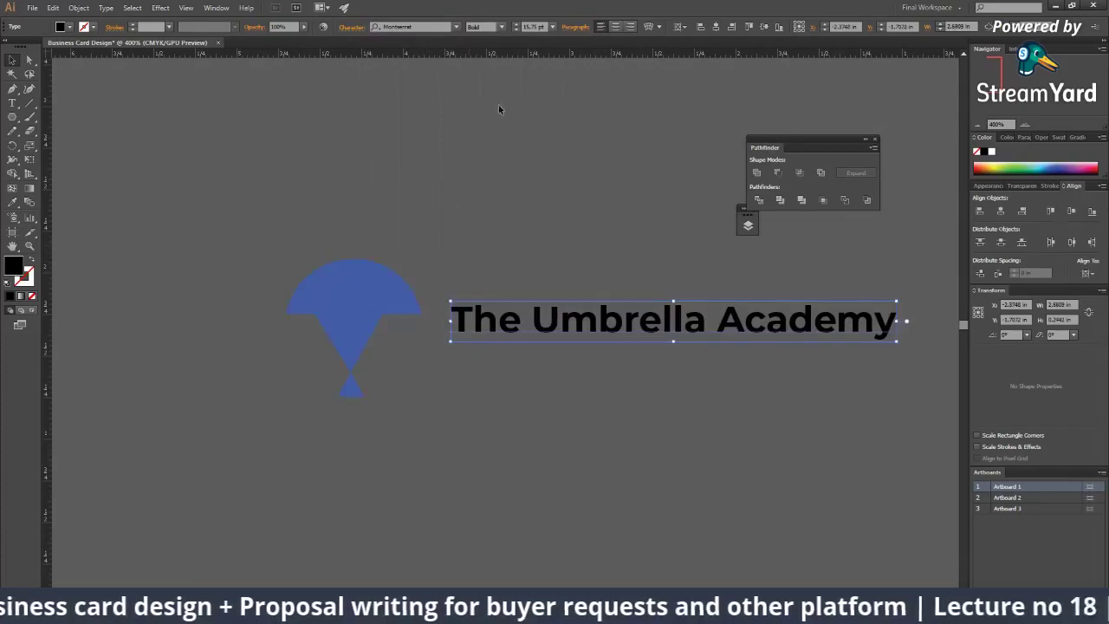
Step: Turn on All Caps for the wordmark in the Character options
left_click(345, 27)
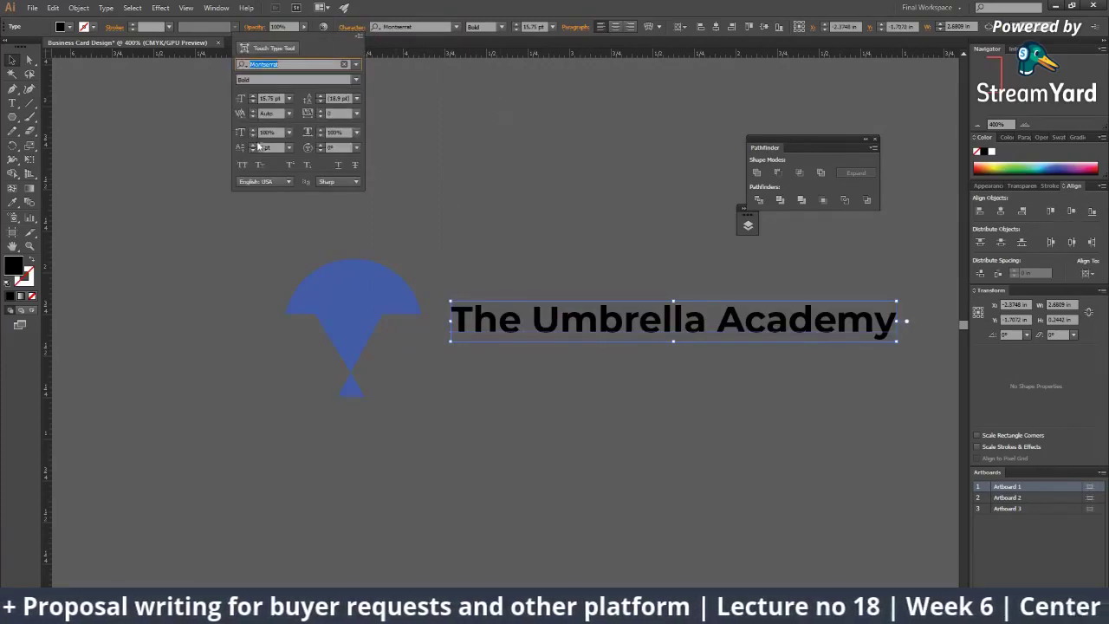
left_click(242, 166)
left_click(707, 448)
left_click(707, 447)
Step: Delete ACADEMY so the wordmark reads THE UMBRELLA
scroll(389, 413, "right", 5)
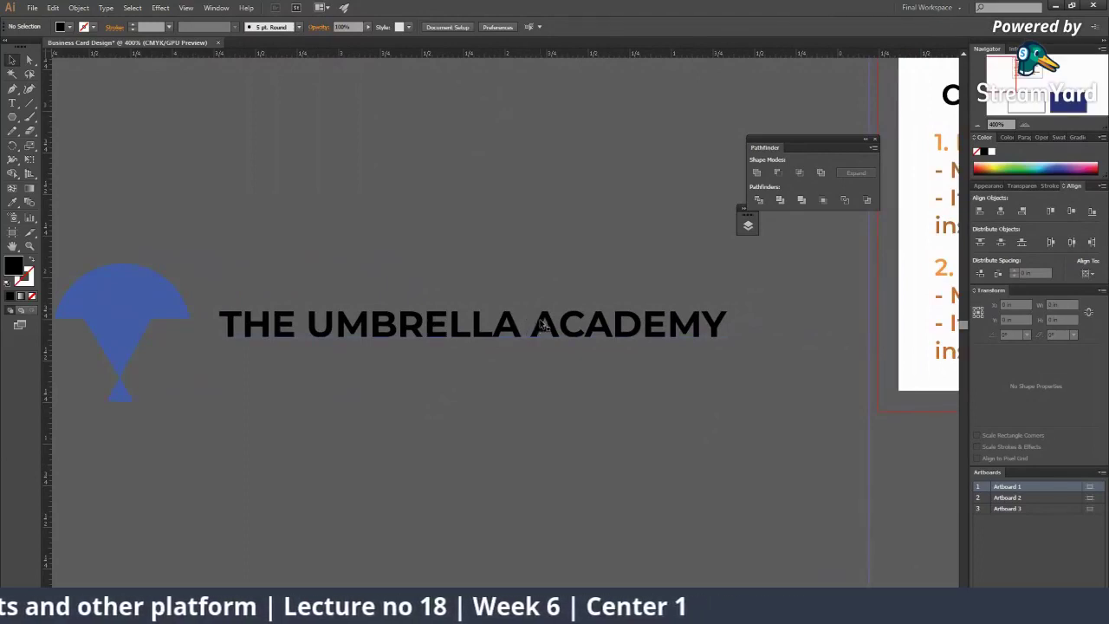
left_click(537, 315)
left_click_drag(538, 313, 743, 313)
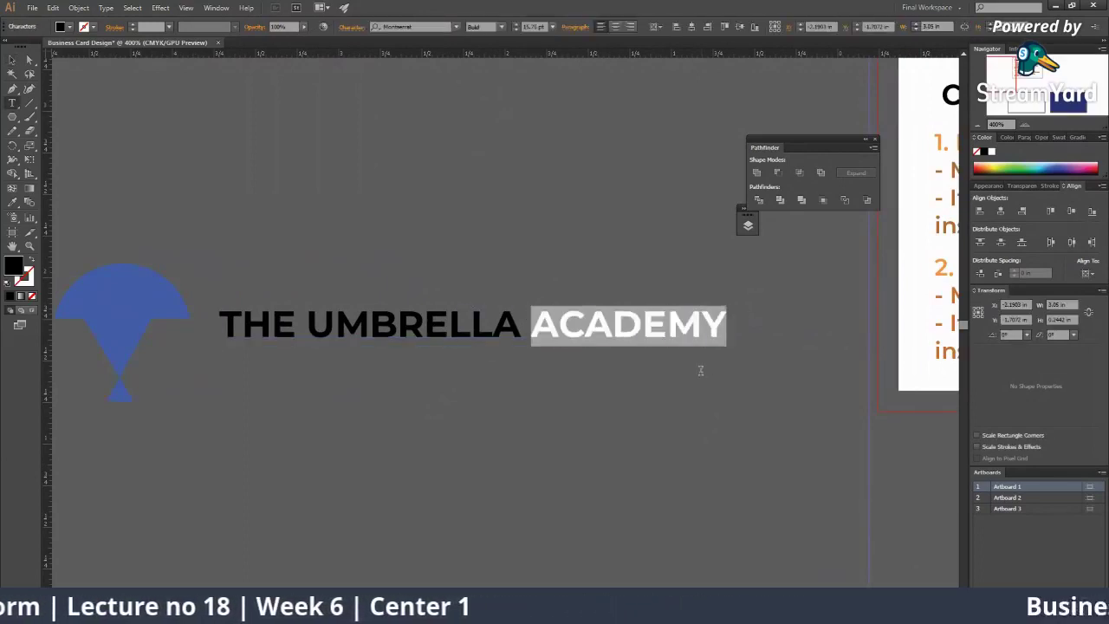
key("BackSpace")
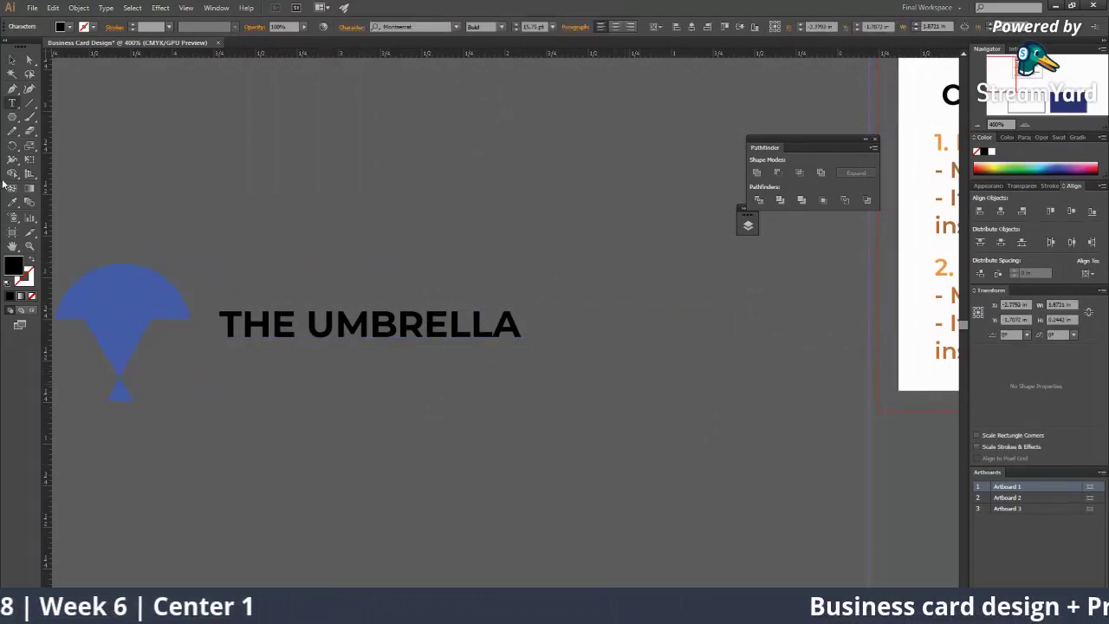
left_click(19, 57)
key("ctrl+v")
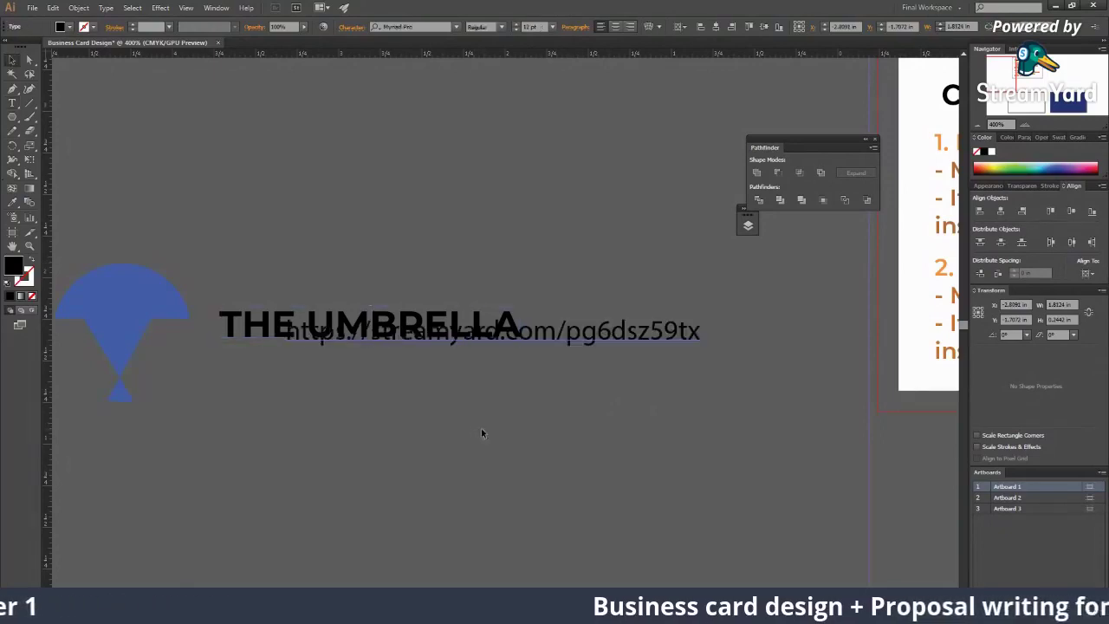
key("ctrl+z")
left_click(555, 400)
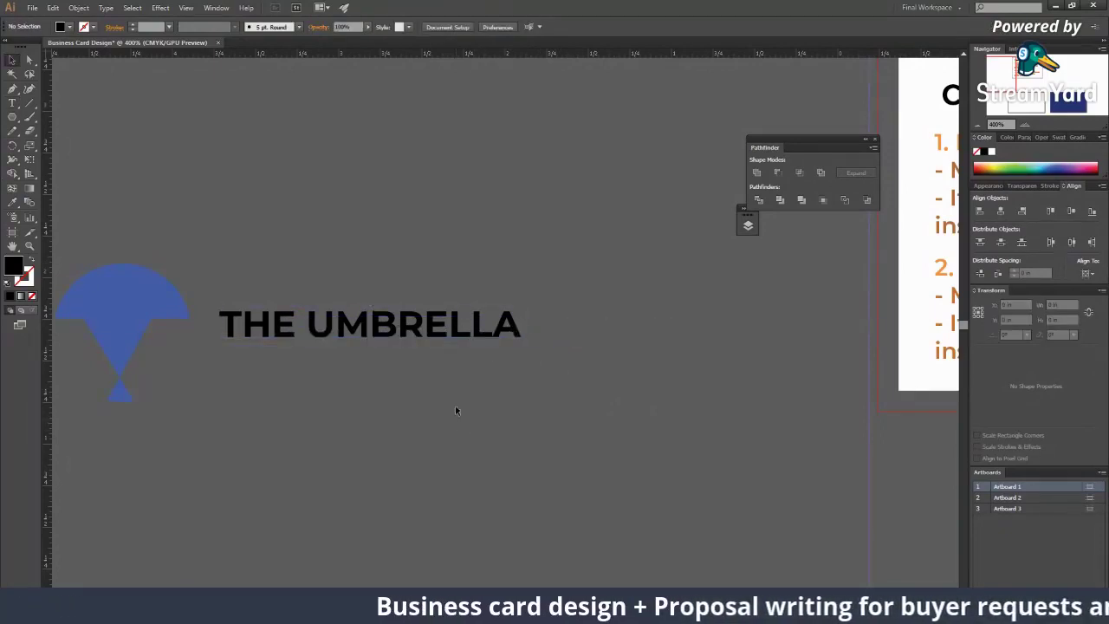
Step: Duplicate THE UMBRELLA line below itself and retype the copy as ACADEMY
left_click_drag(446, 334, 442, 374)
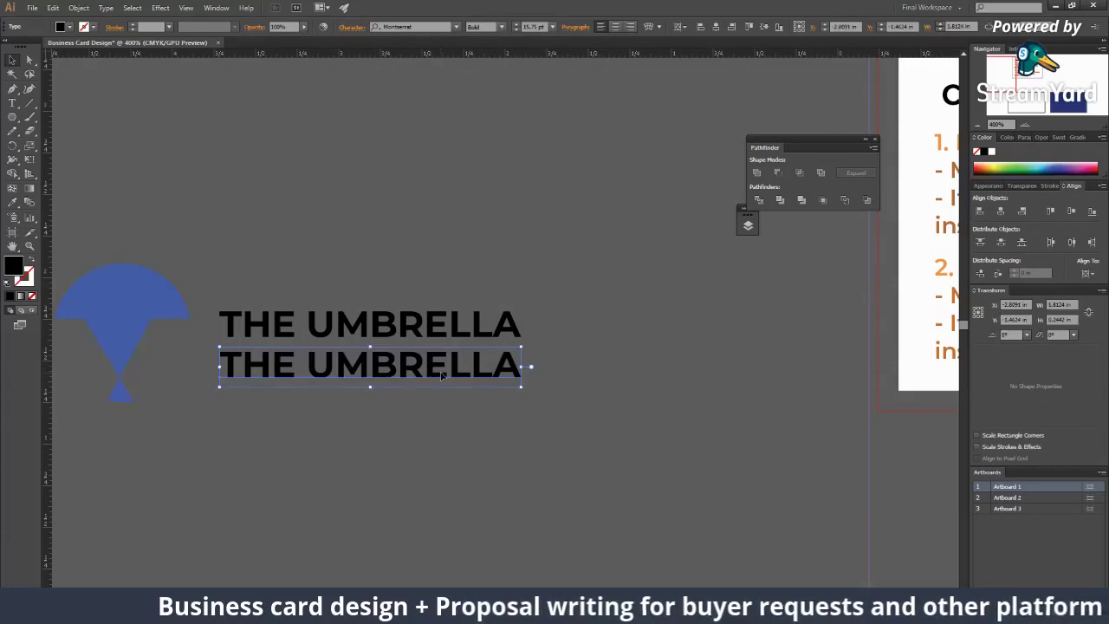
triple_click(440, 375)
type("ACADEMY")
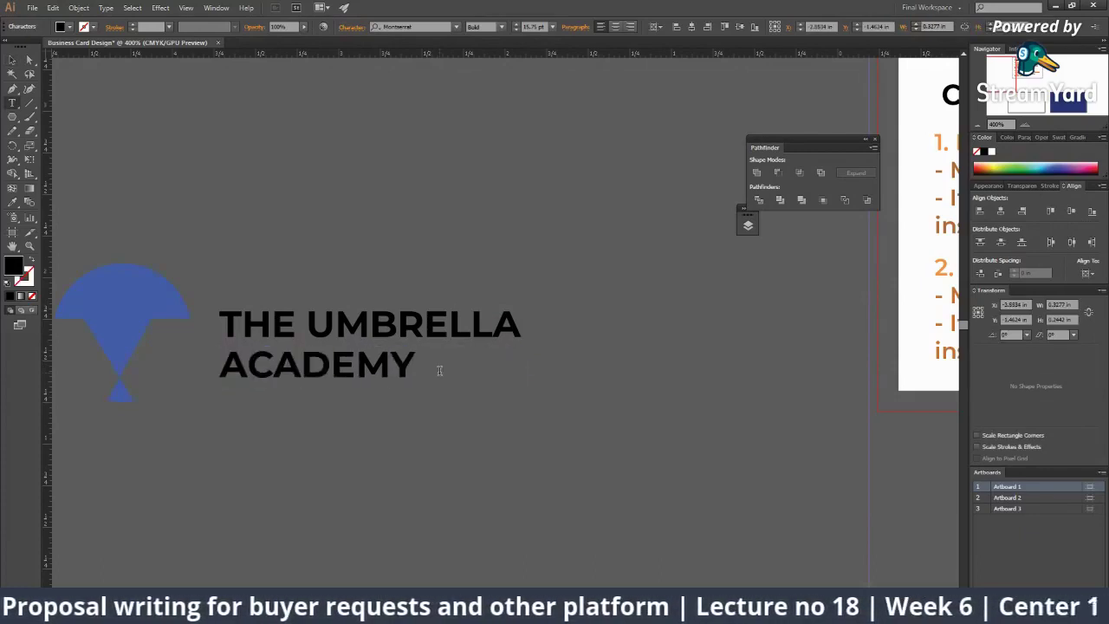
left_click(7, 62)
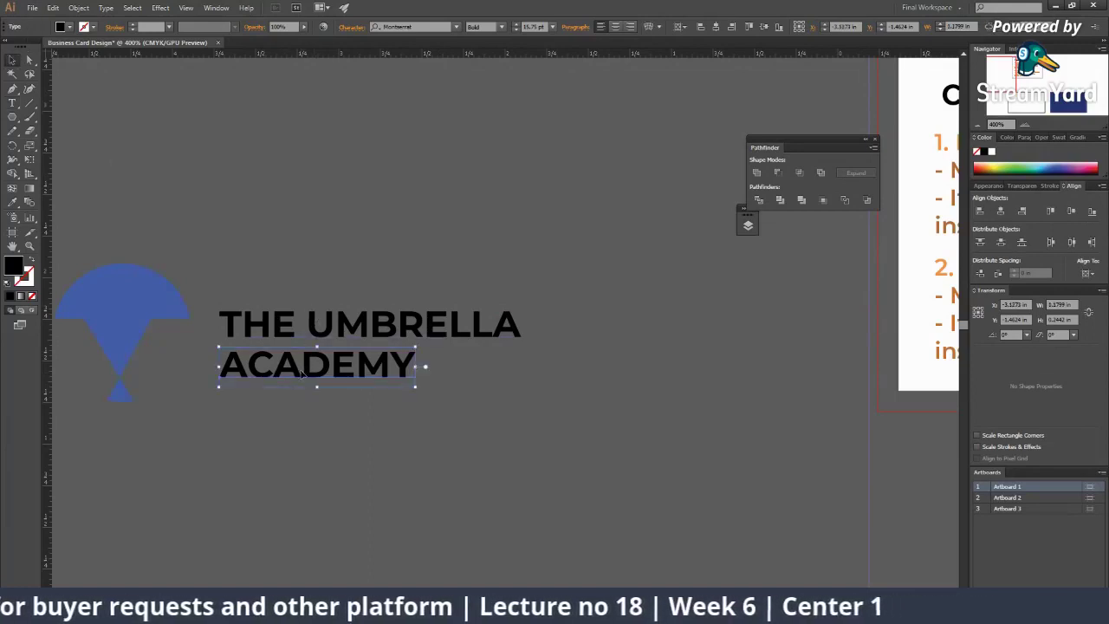
Step: Move both lines up and set ACADEMY to Montserrat Regular with tracking 200
left_click(425, 431)
left_click_drag(426, 432, 312, 339)
left_click(339, 354)
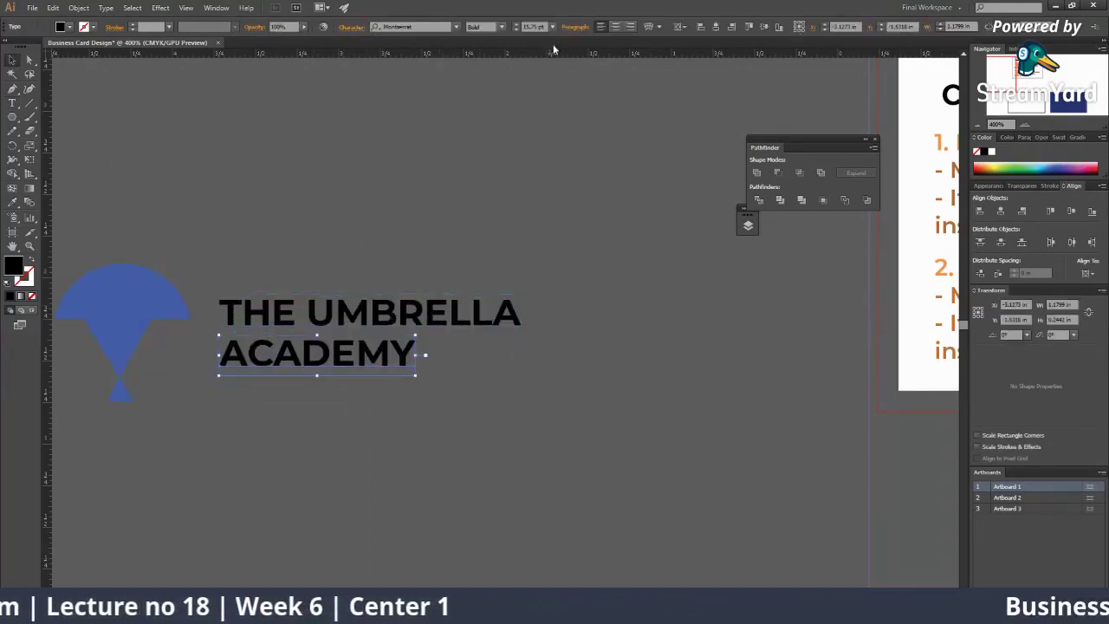
left_click(502, 28)
left_click(490, 104)
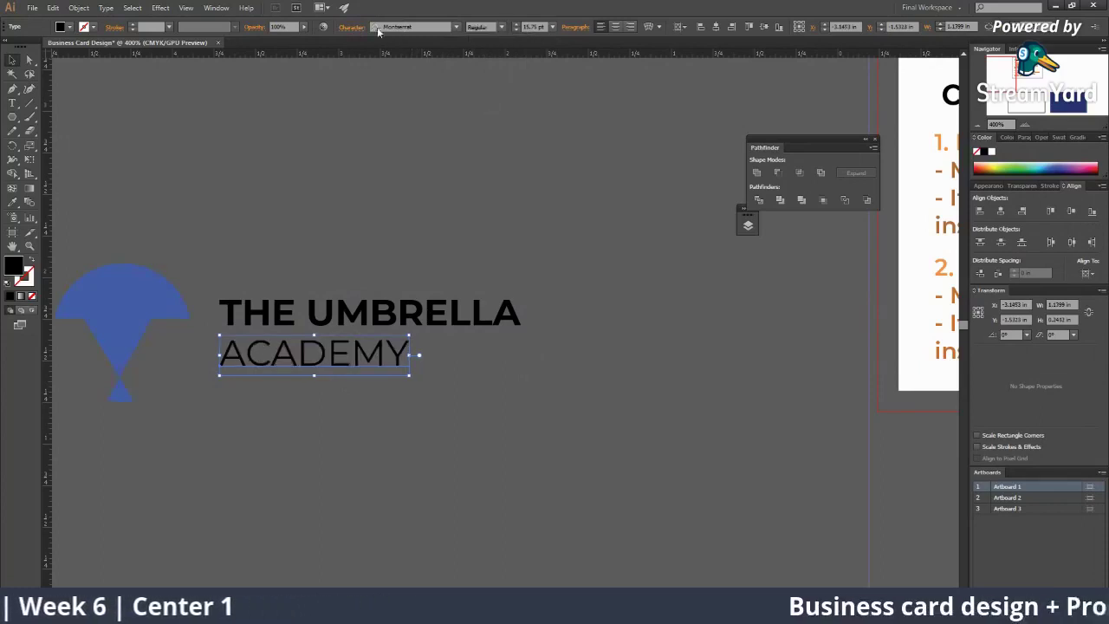
left_click(350, 27)
left_click(333, 114)
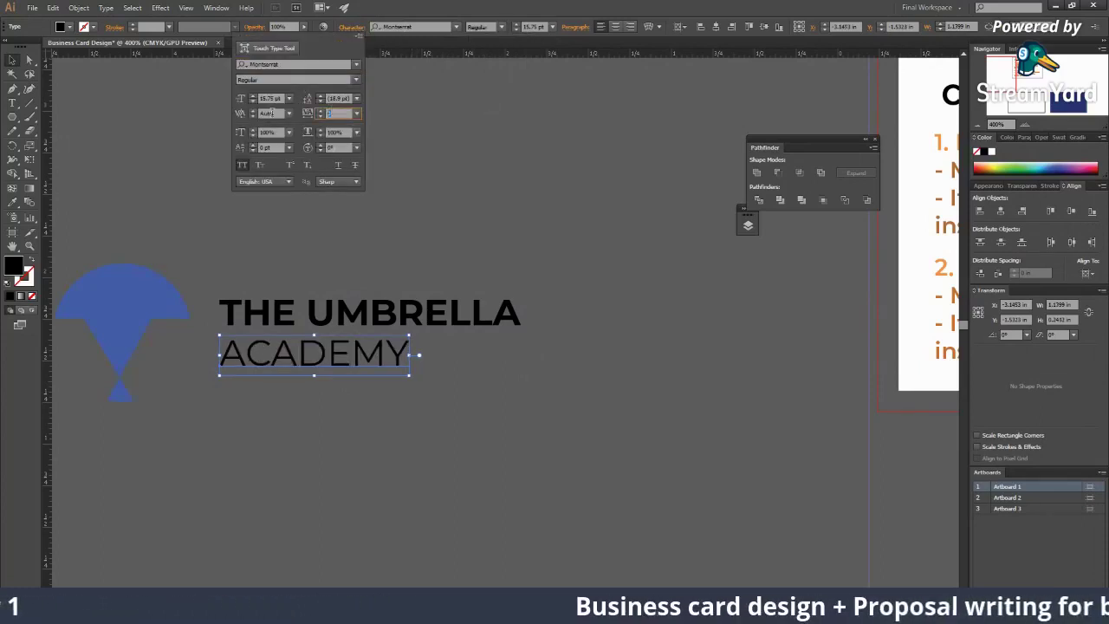
key("Return")
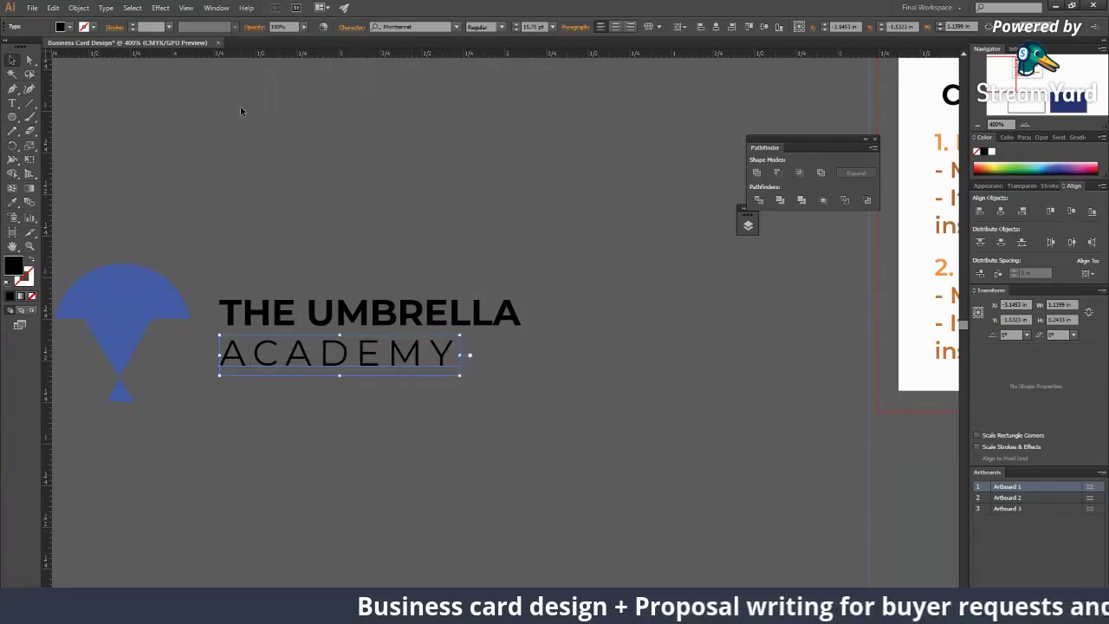
Step: Shrink ACADEMY to about 10 pt and position it under THE UMBRELLA
left_click(398, 381)
left_click(407, 355)
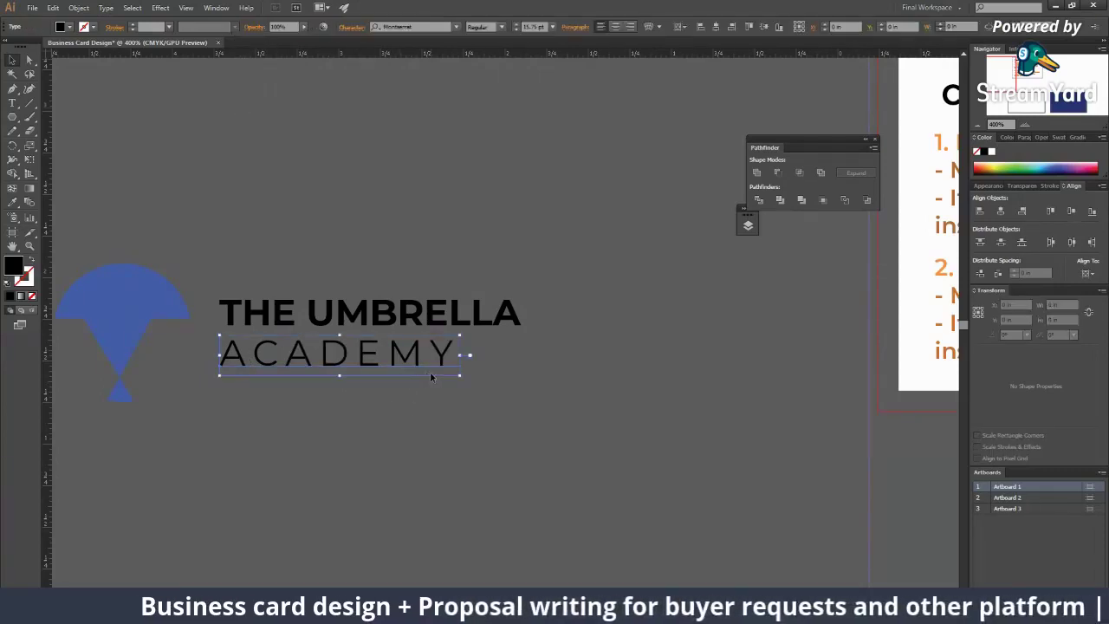
left_click_drag(460, 376, 421, 366)
left_click(413, 367)
left_click(436, 440)
key("z")
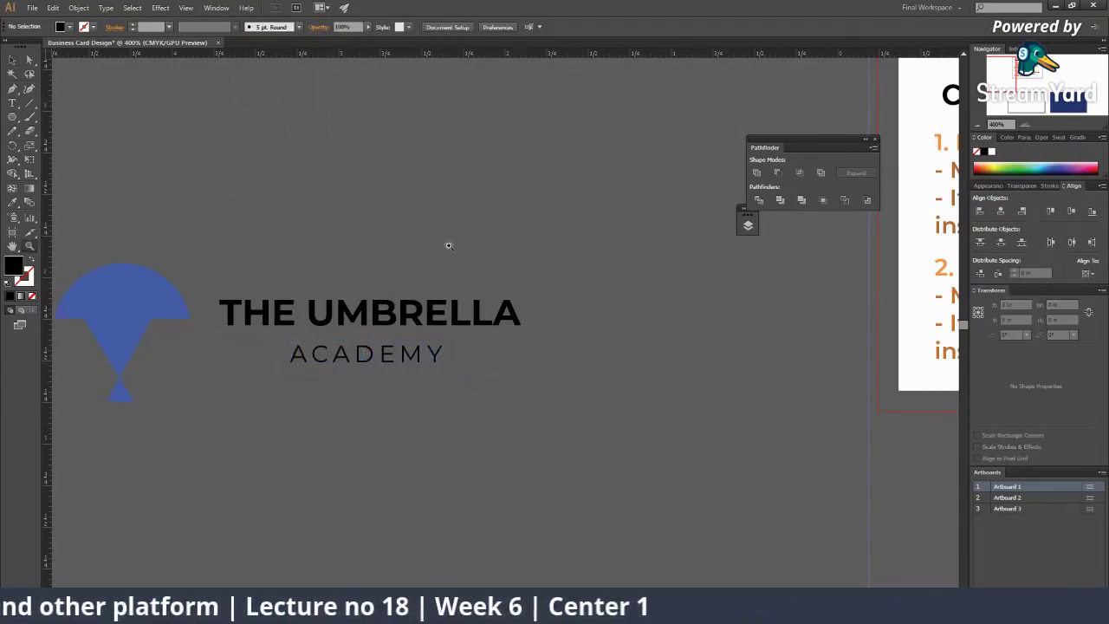
left_click(401, 344)
left_click(446, 387, "alt")
left_click(460, 300)
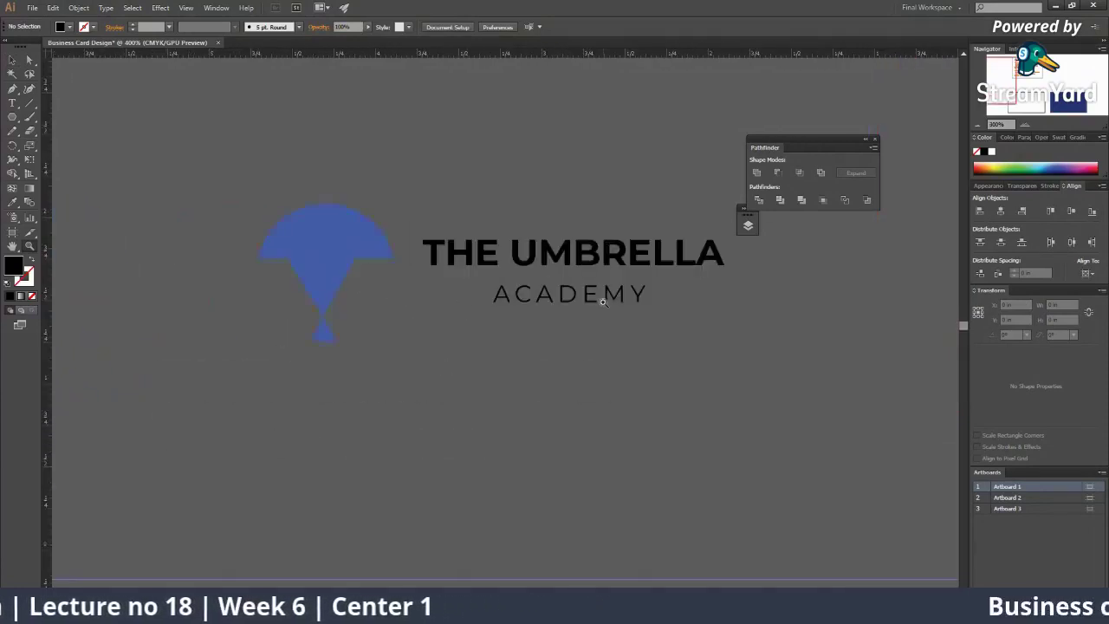
key("v")
left_click_drag(471, 324, 483, 319)
left_click(416, 334)
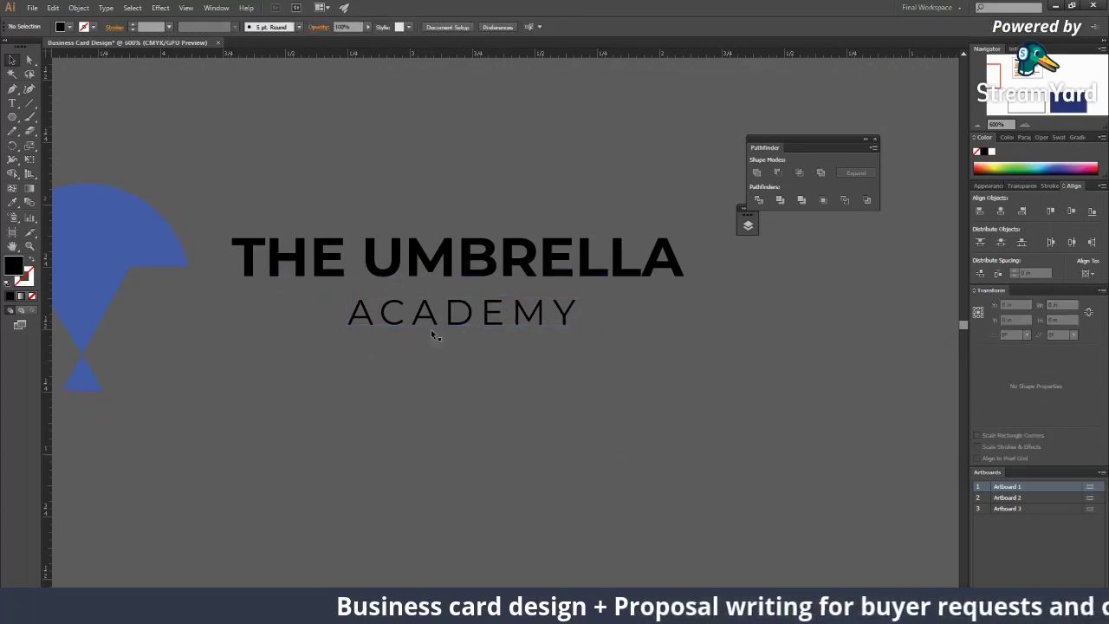
Step: Centre ACADEMY horizontally on THE UMBRELLA as the key object
left_click(436, 335)
left_click_drag(310, 177, 546, 364)
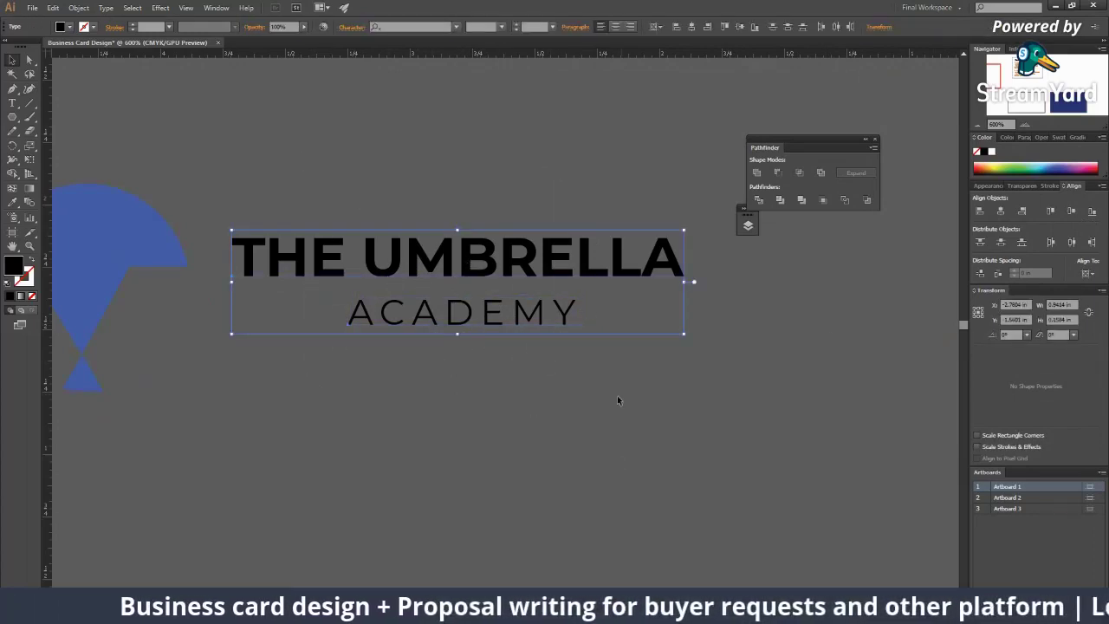
left_click(547, 261)
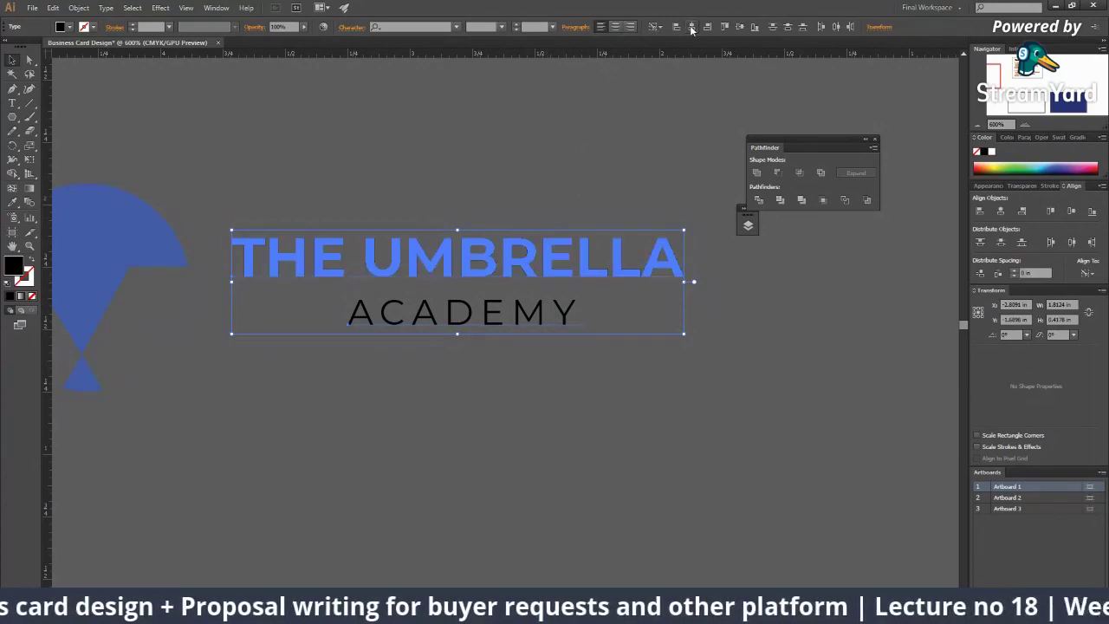
left_click(691, 28)
left_click_drag(331, 287, 536, 372)
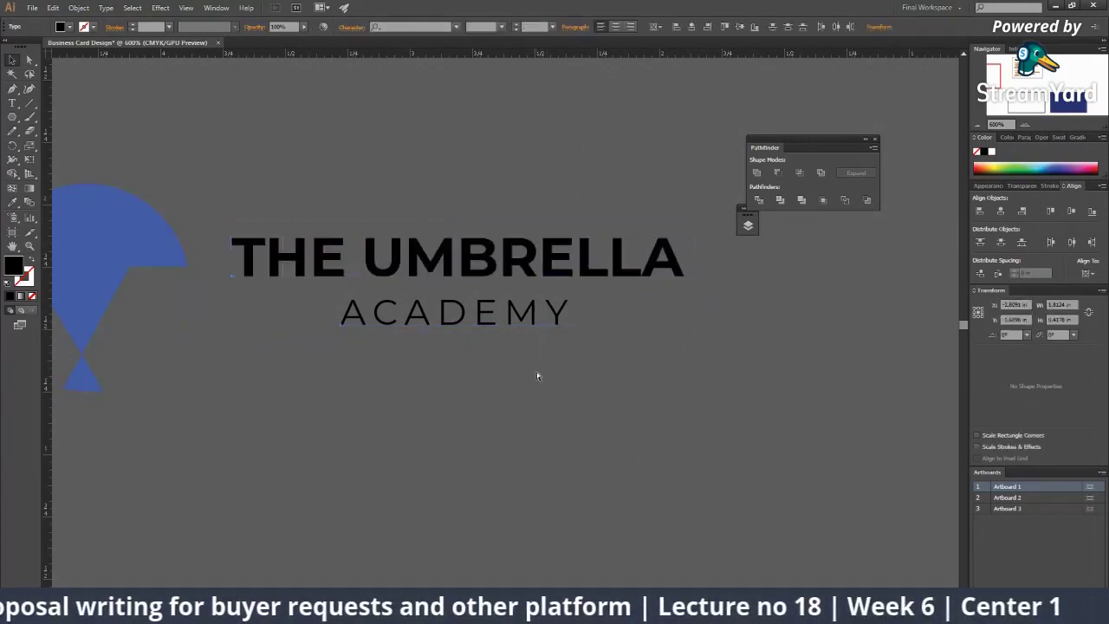
left_click(536, 376)
Step: Move the two-line wordmark beneath the umbrella icon
scroll(450, 346, "down", 3)
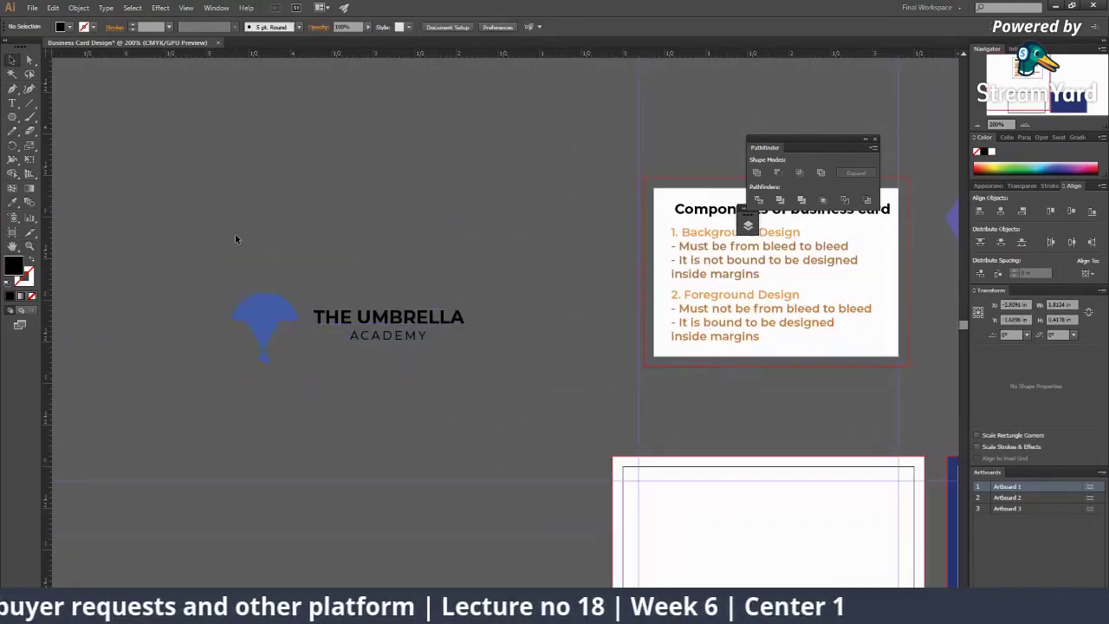
left_click_drag(235, 235, 422, 413)
left_click(422, 413)
left_click(400, 339)
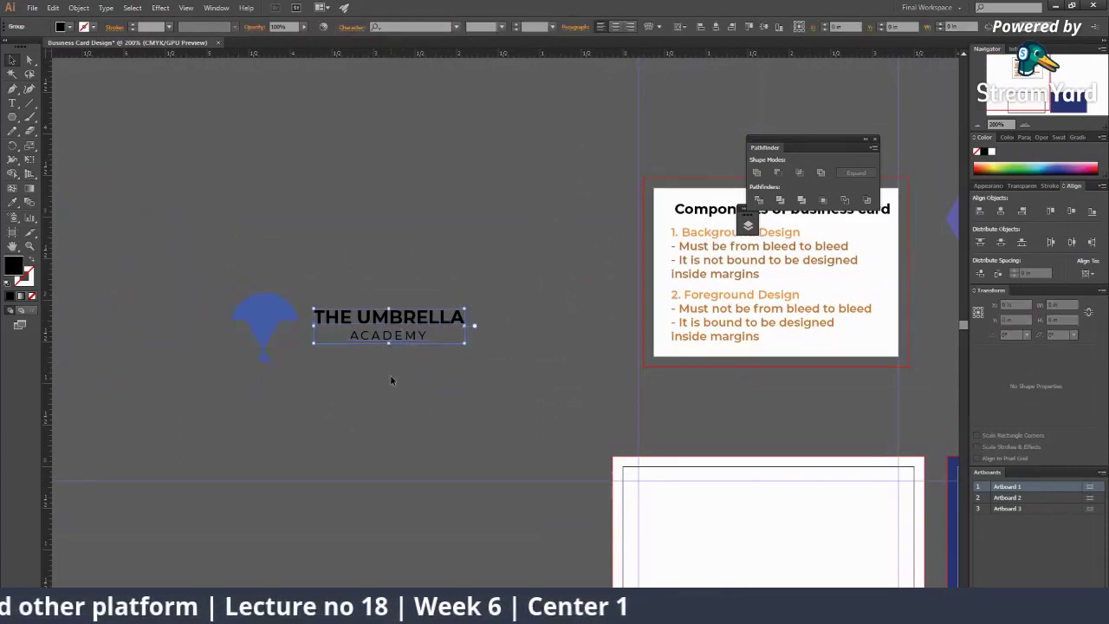
left_click_drag(388, 335, 262, 398)
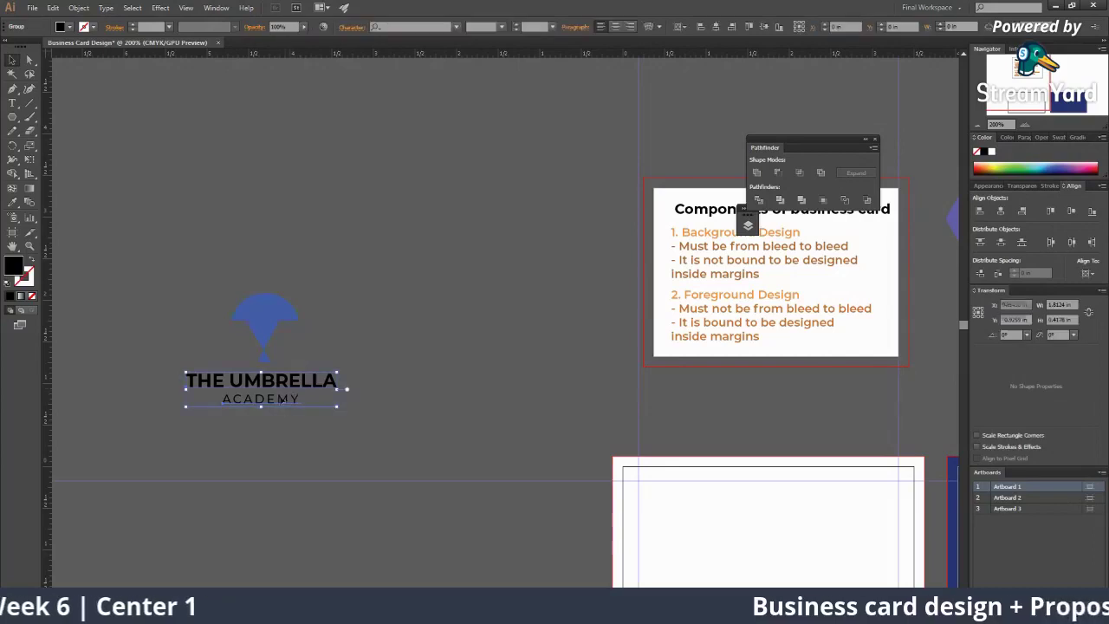
Step: Drag the stacked umbrella logo onto the front card's upper-left area
left_click(275, 317, "shift")
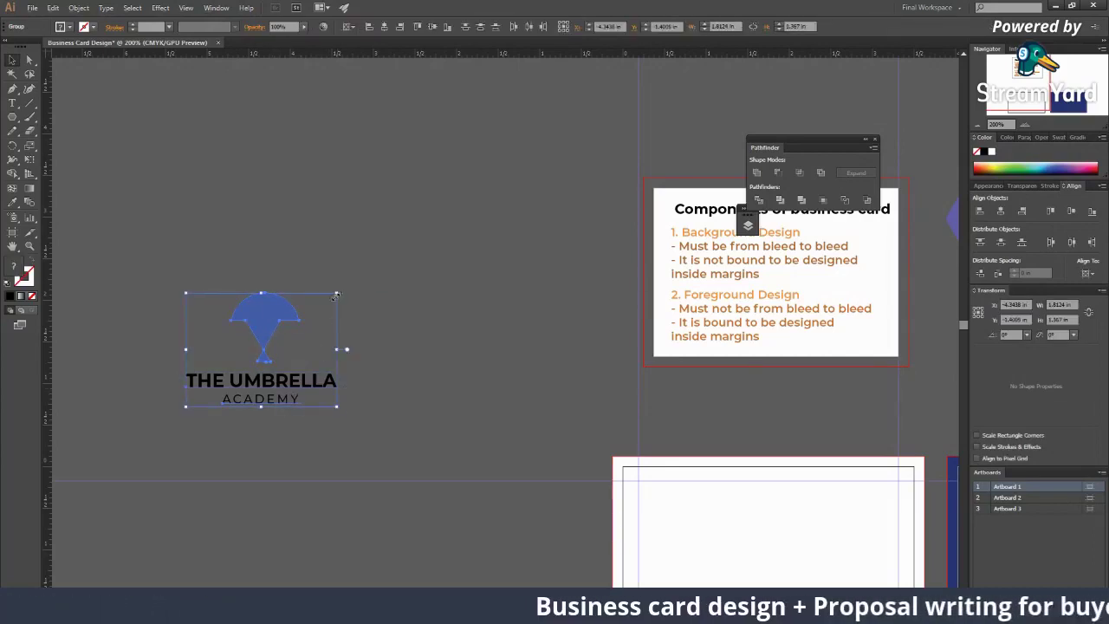
left_click_drag(336, 295, 613, 405)
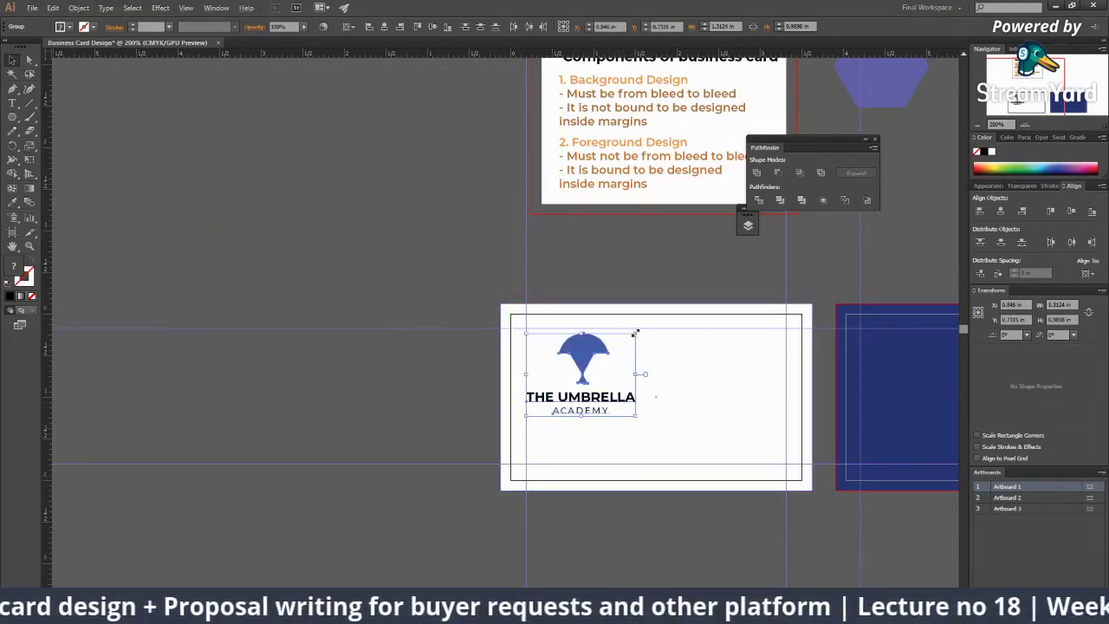
left_click(639, 334)
left_click(590, 362)
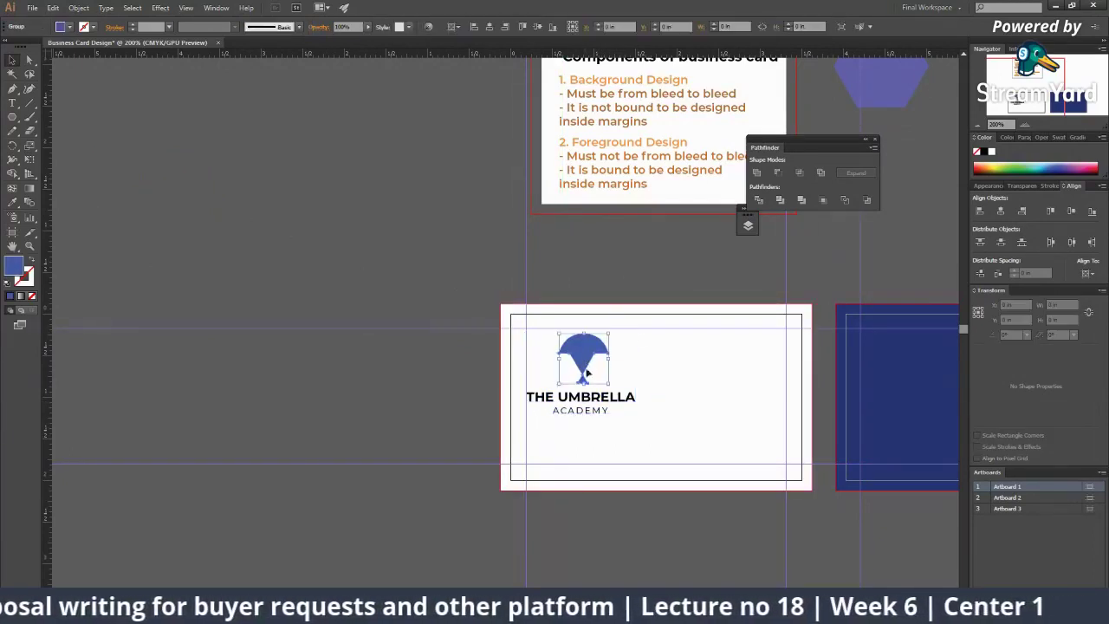
left_click(567, 379)
Step: Shrink the wordmark to about 1 inch wide and lower the umbrella toward it
left_click(567, 379)
key("v")
left_click(532, 299)
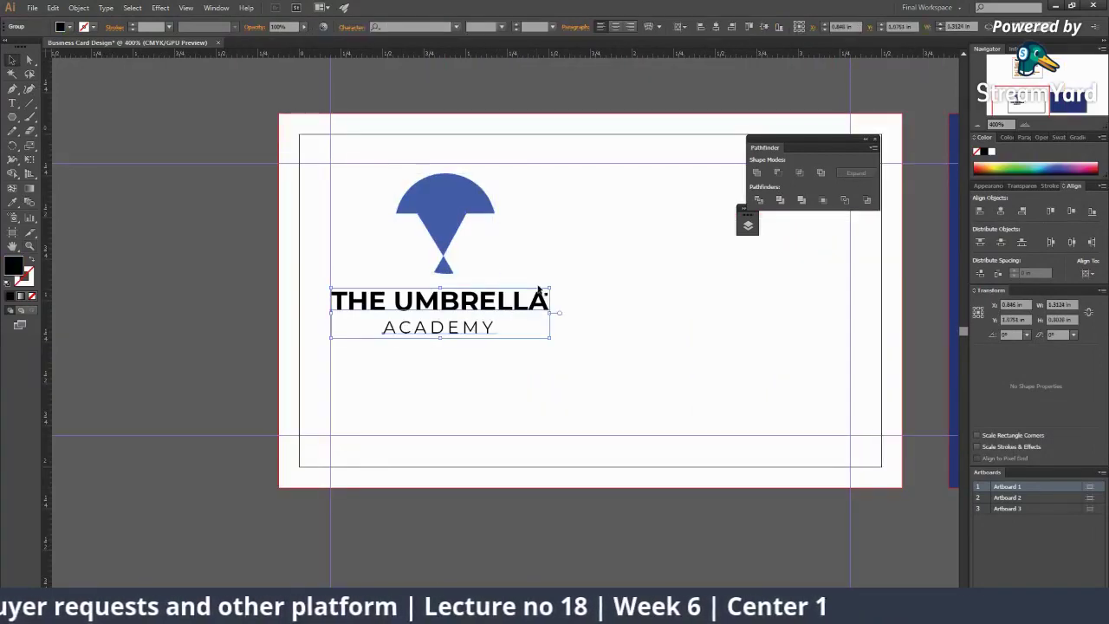
left_click_drag(546, 288, 526, 288)
left_click(448, 213)
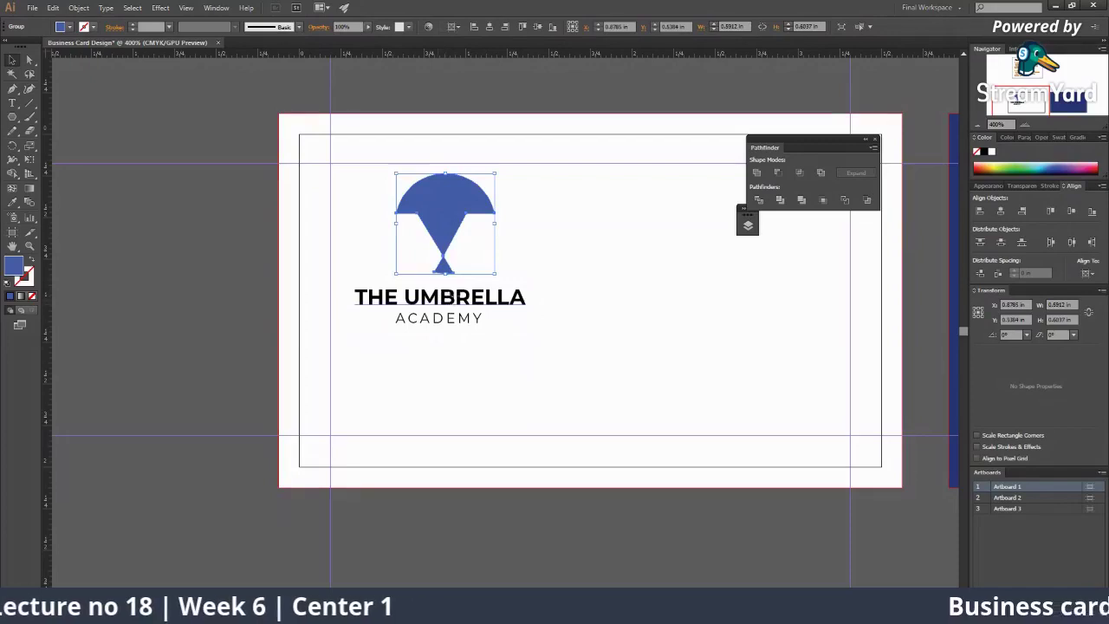
left_click_drag(456, 220, 457, 232)
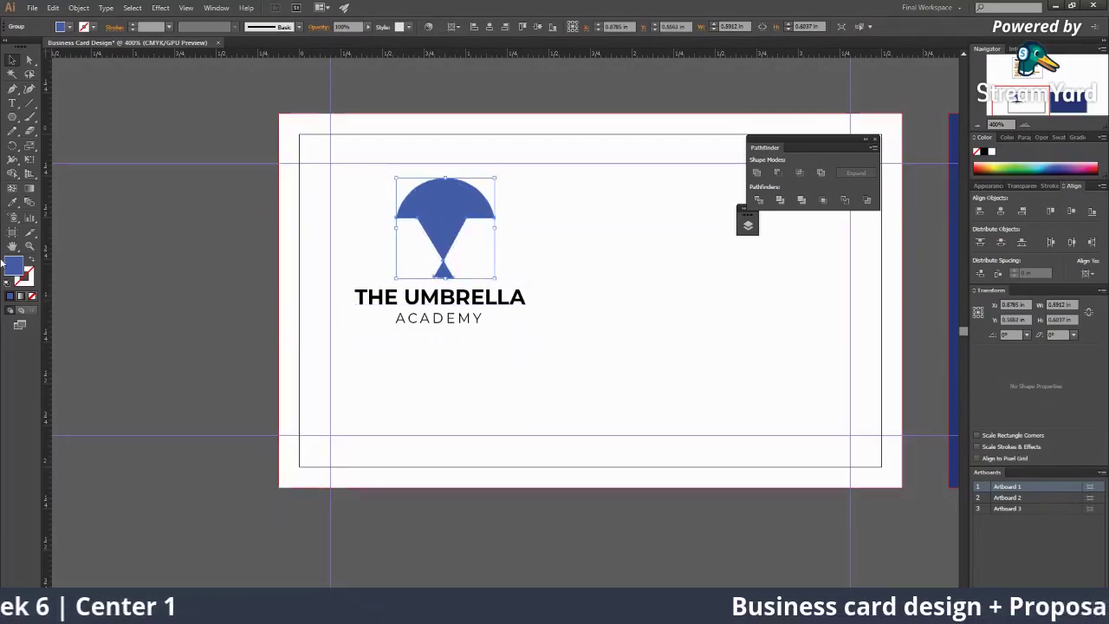
Step: Recolour the umbrella icon's fill to purple in the Color Picker
double_click(12, 264)
left_click(564, 280)
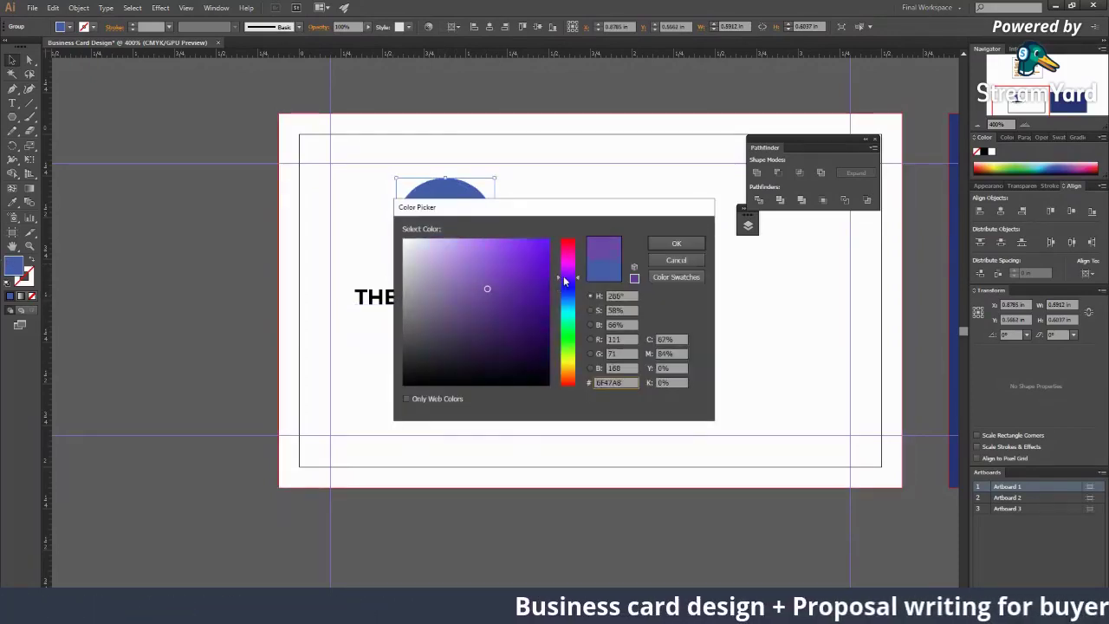
left_click_drag(564, 279, 565, 282)
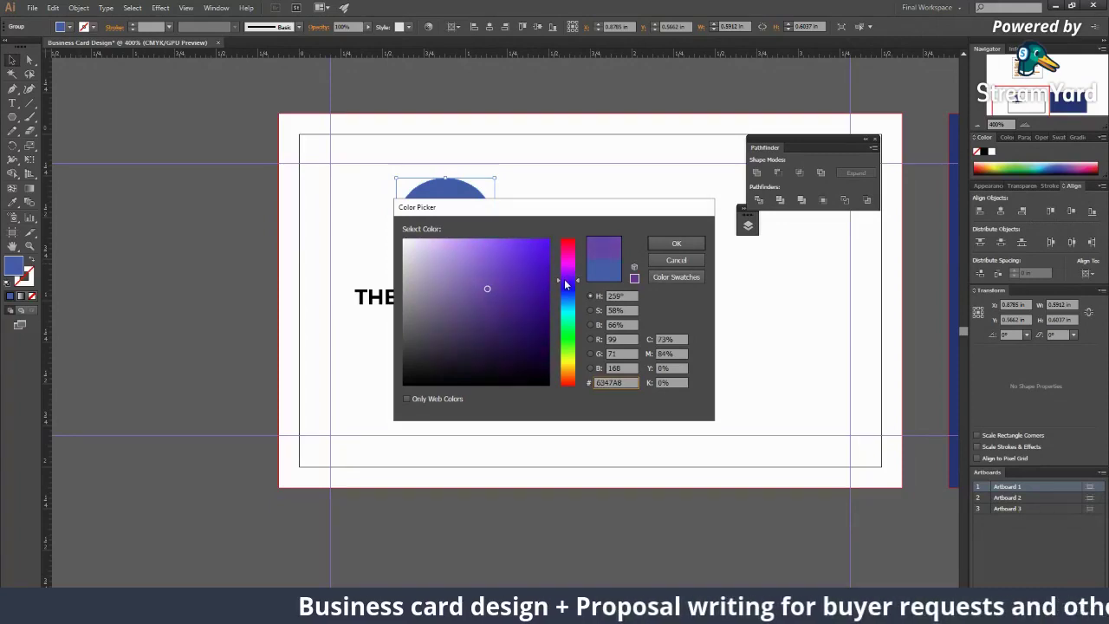
left_click(673, 244)
left_click(160, 335)
Step: Give the wordmark text the same purple fill as the umbrella
left_click(438, 299)
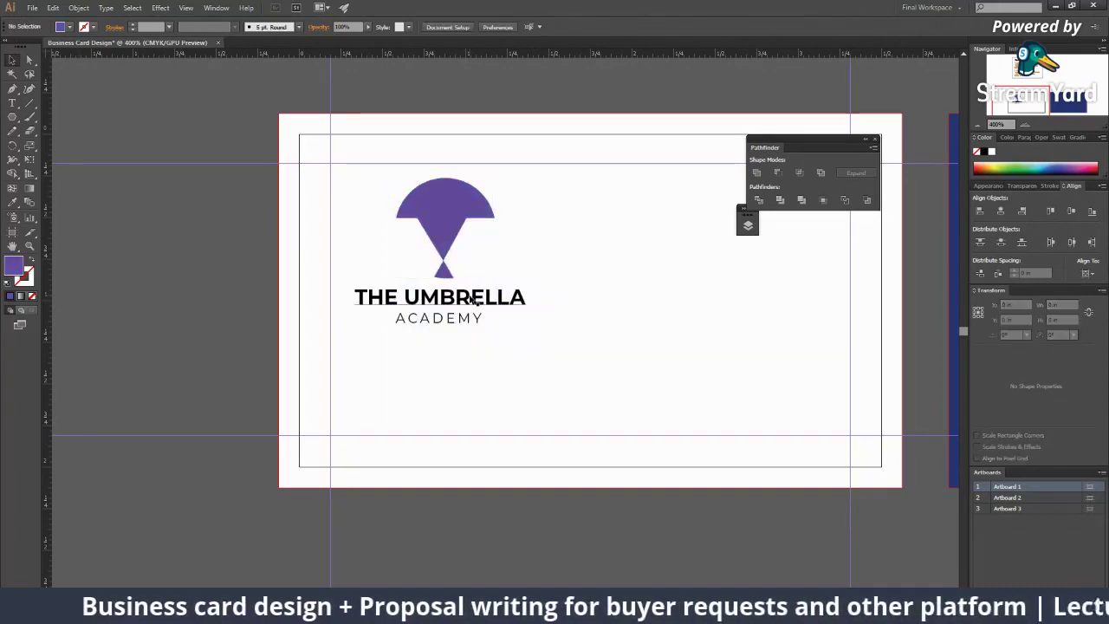
double_click(17, 269)
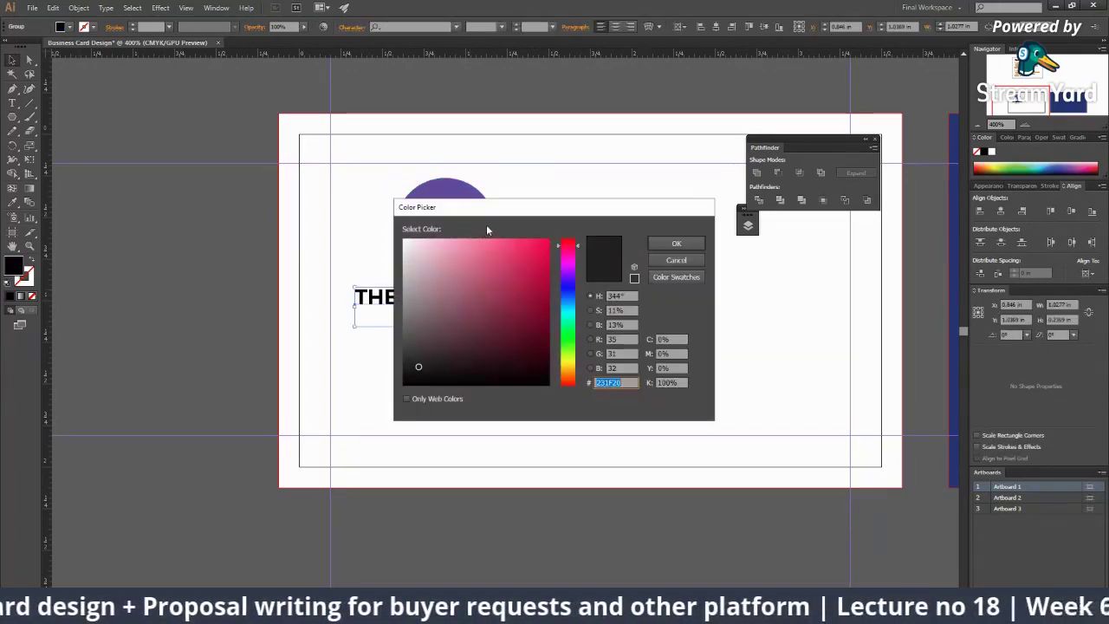
key("BackSpace")
left_click_drag(589, 213, 827, 272)
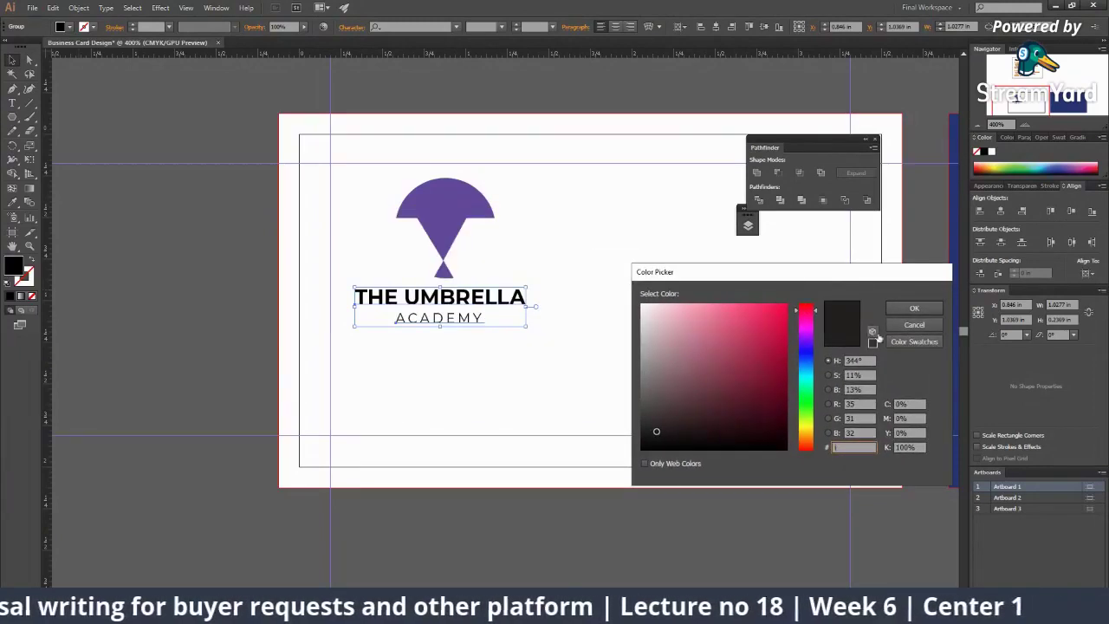
left_click(914, 322)
left_click(414, 218)
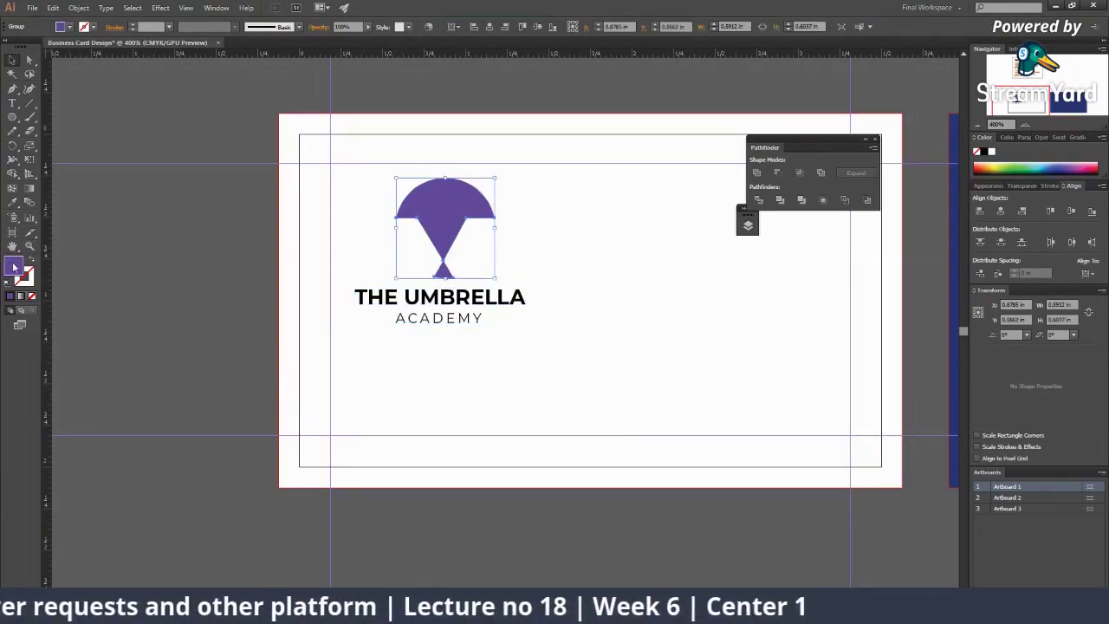
double_click(14, 268)
left_click(444, 295)
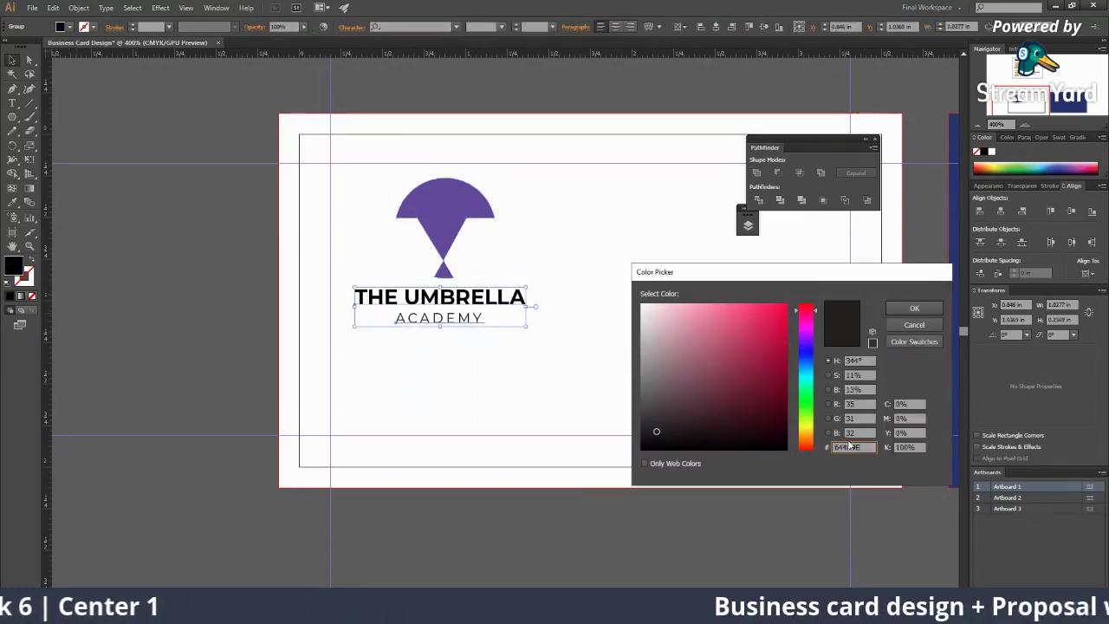
left_click(907, 310)
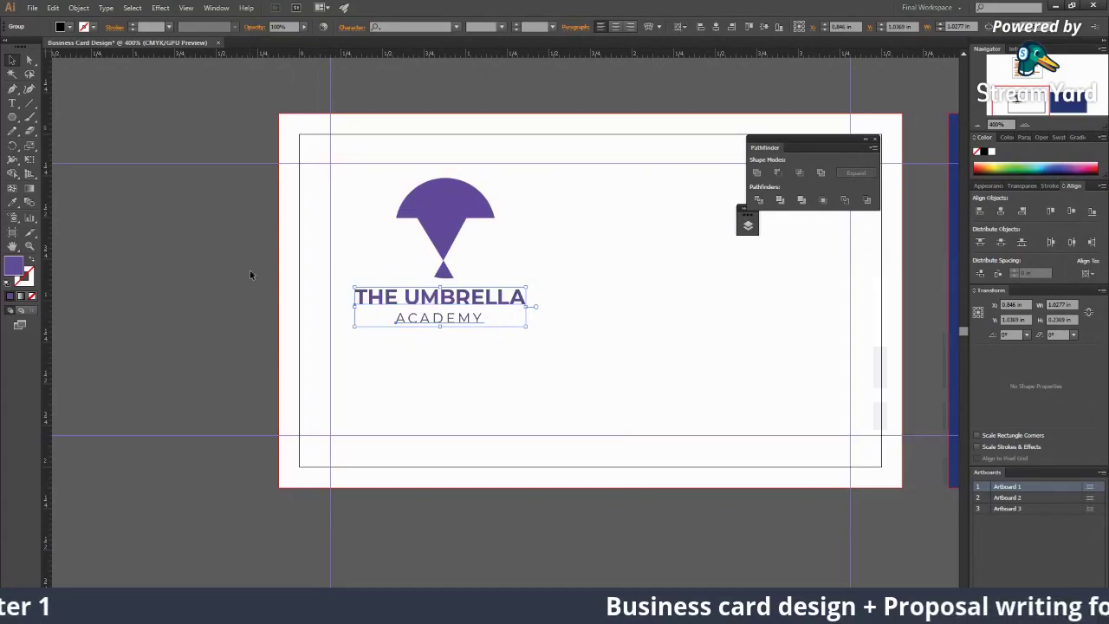
Step: Darken the wordmark's fill to #3D3063
double_click(13, 266)
left_click_drag(718, 362, 717, 393)
left_click(914, 309)
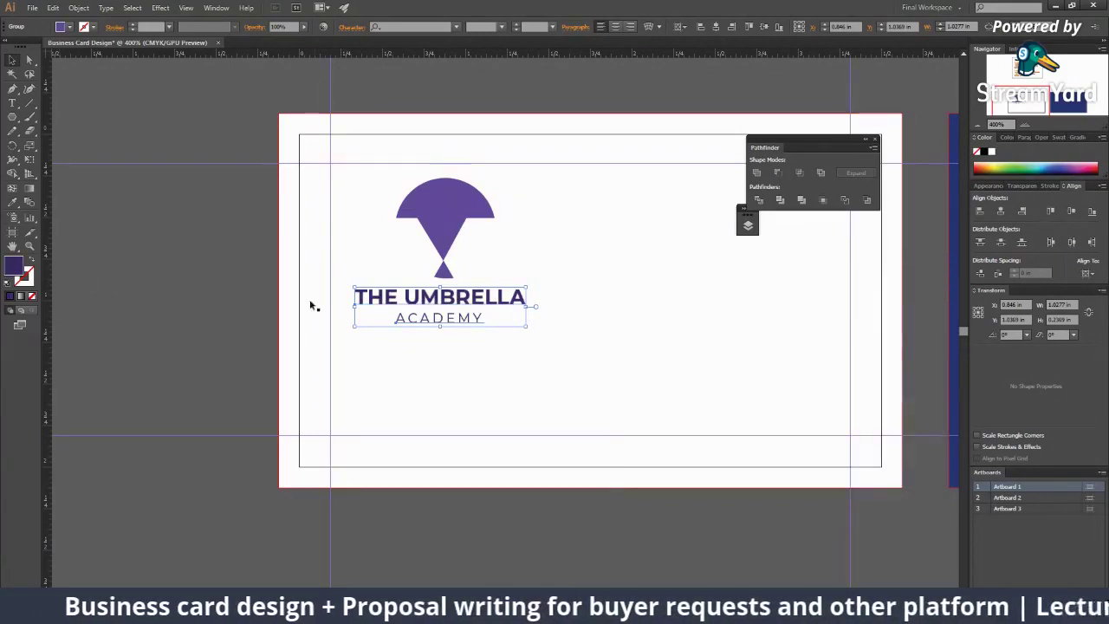
left_click(187, 362)
Step: Pan the view to show both the front and back cards
scroll(618, 315, "up", 2)
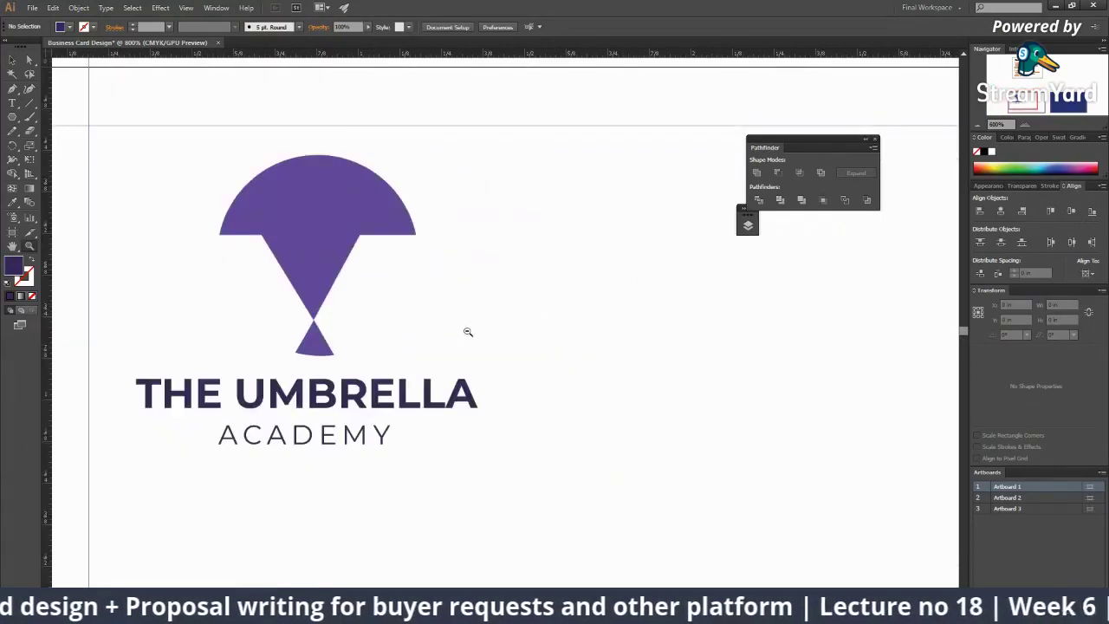
scroll(465, 330, "down", 1)
scroll(463, 332, "down", 1)
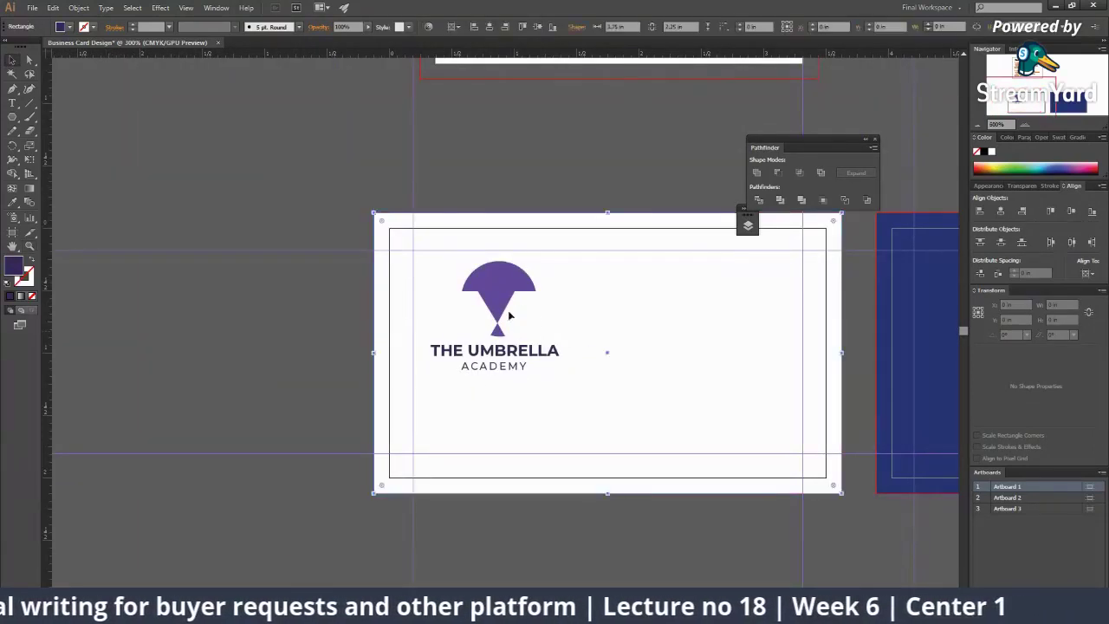
scroll(513, 331, "up", 1)
key("v")
left_click(433, 208)
scroll(584, 261, "down", 3)
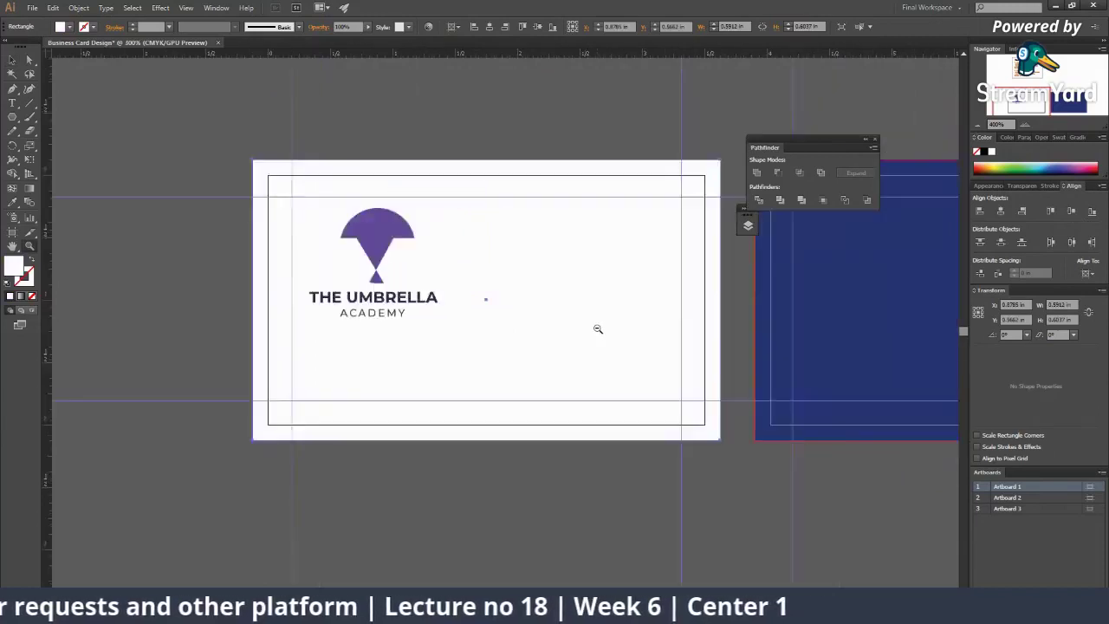
left_click(585, 307)
left_click(373, 455)
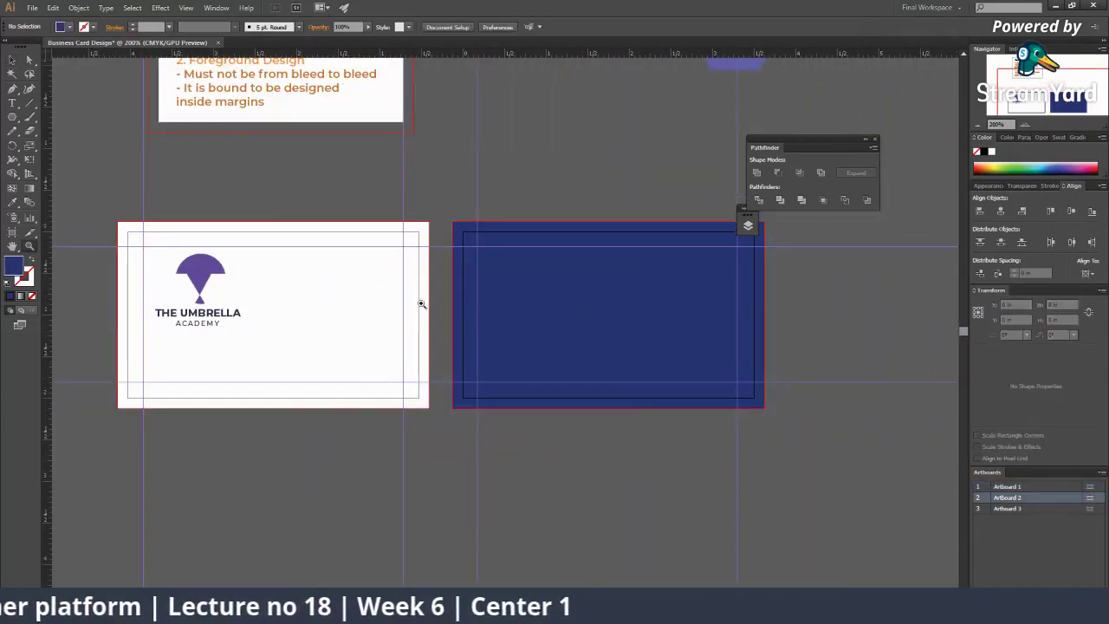
scroll(416, 298, "up", 1)
left_click_drag(411, 292, 494, 293)
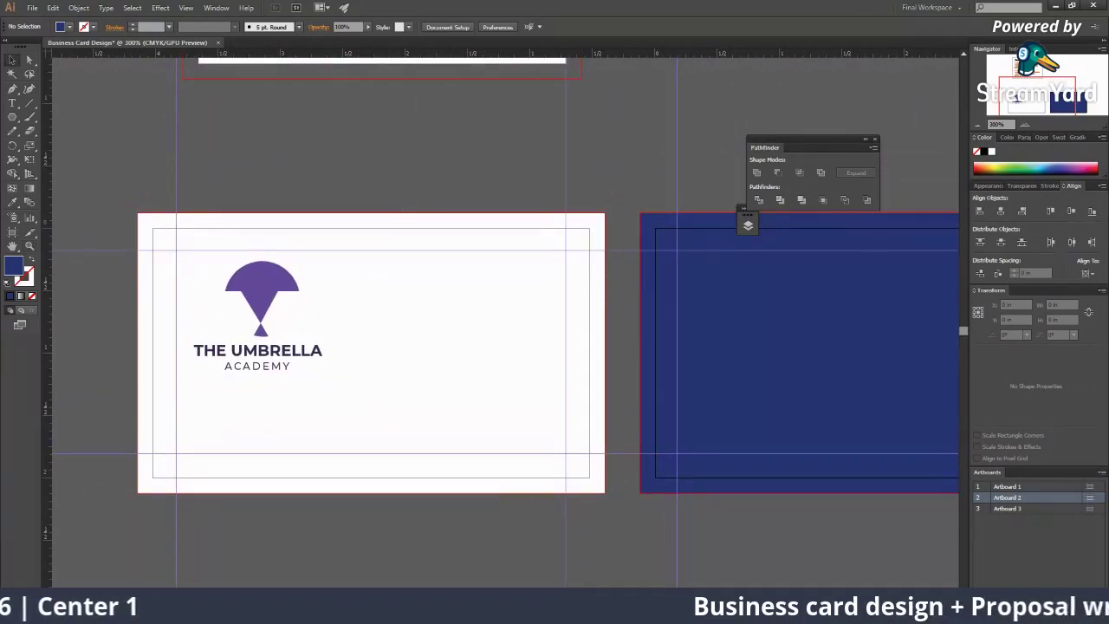
Step: Search Google in Chrome for 'business card design'
mouse_move(780, 611)
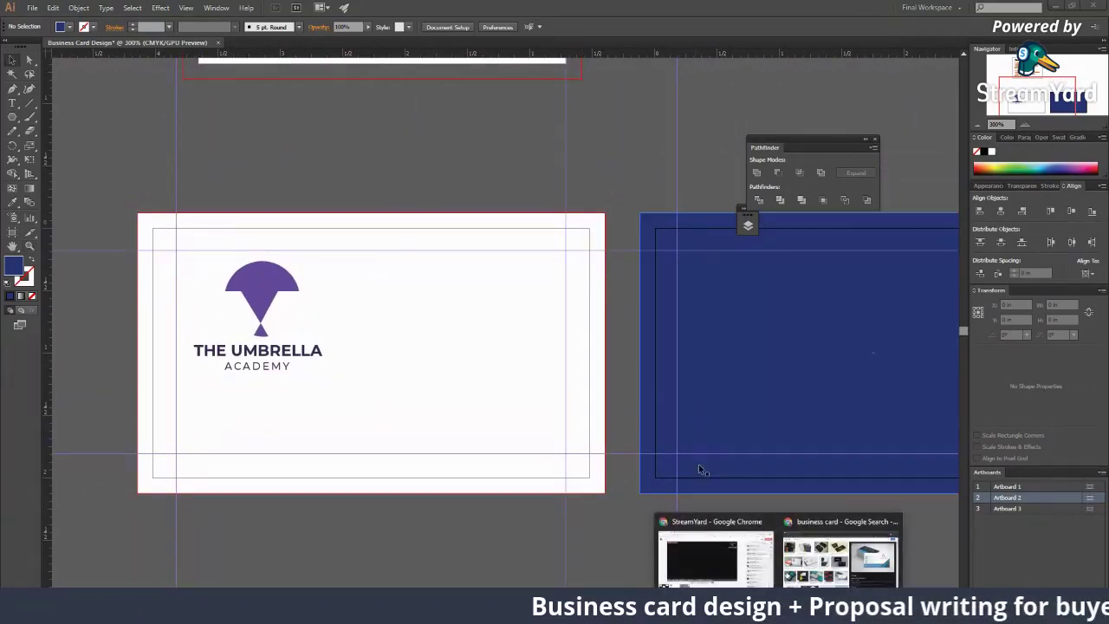
left_click(715, 541)
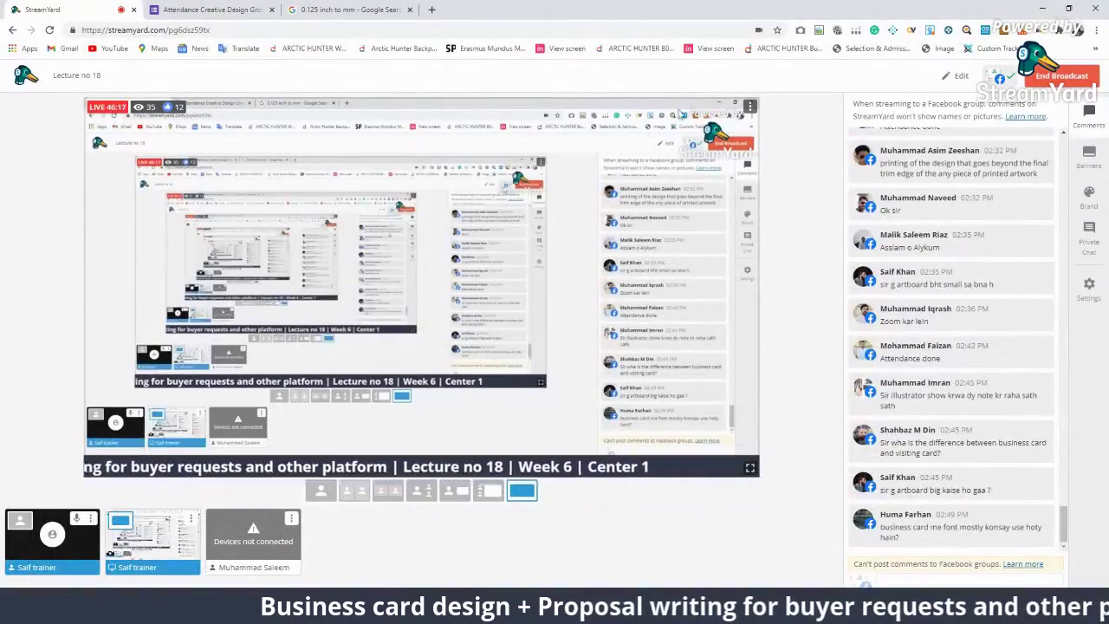
left_click(346, 9)
left_click(376, 31)
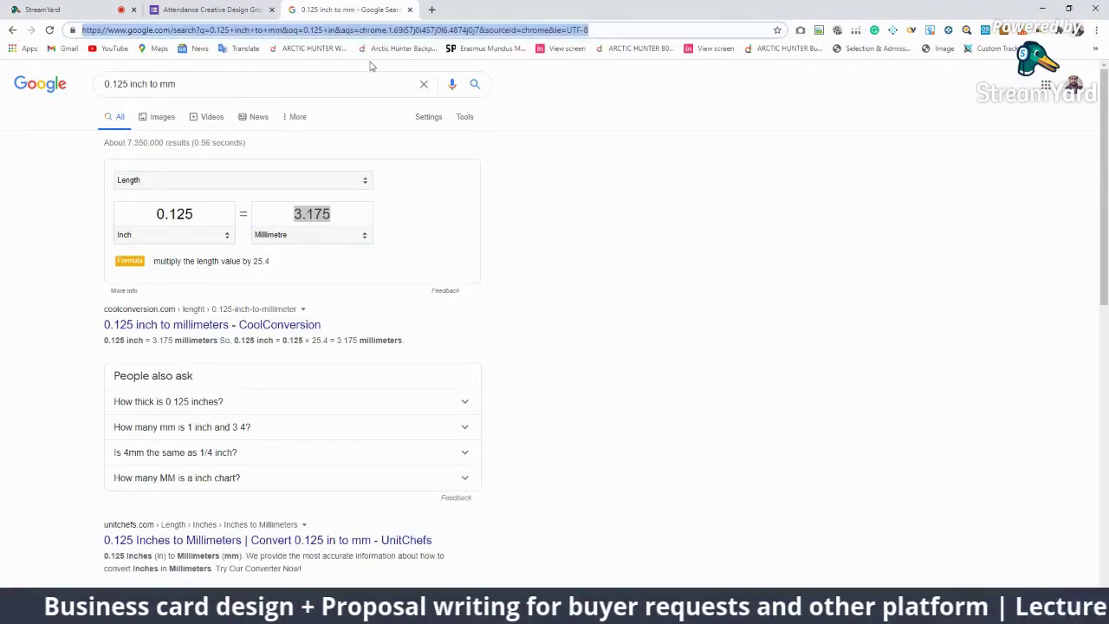
type("busi")
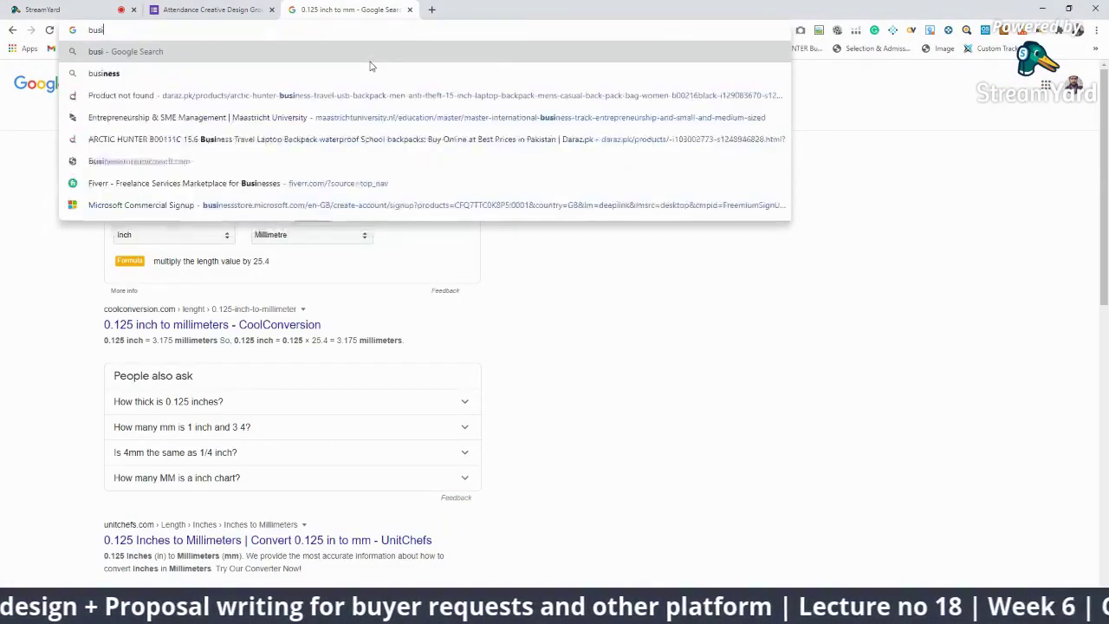
type("ness card de")
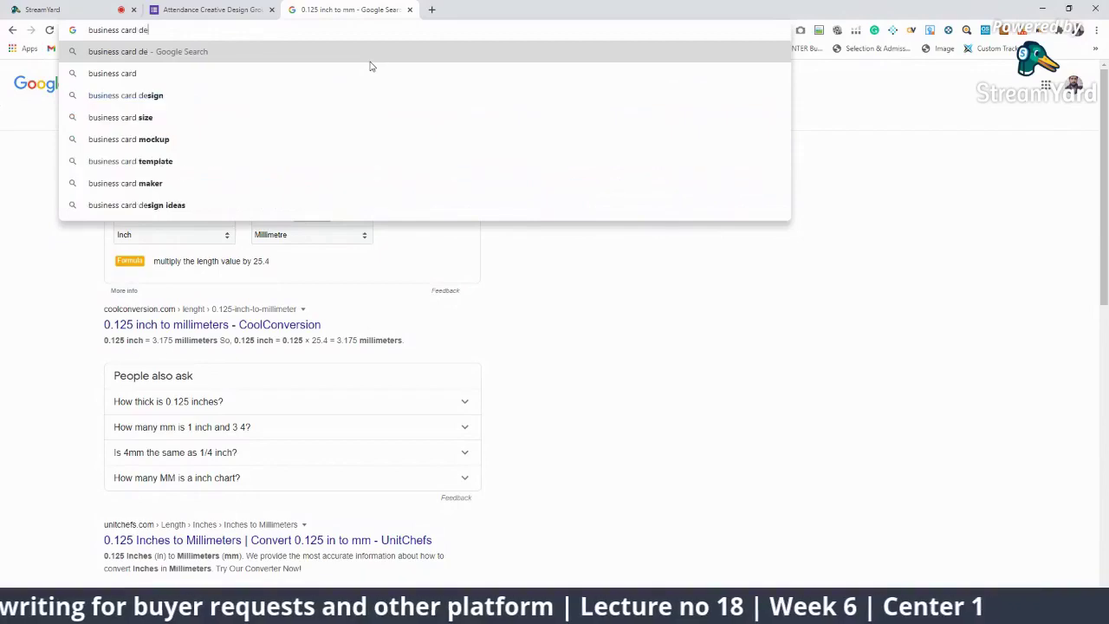
type("sign")
key("Return")
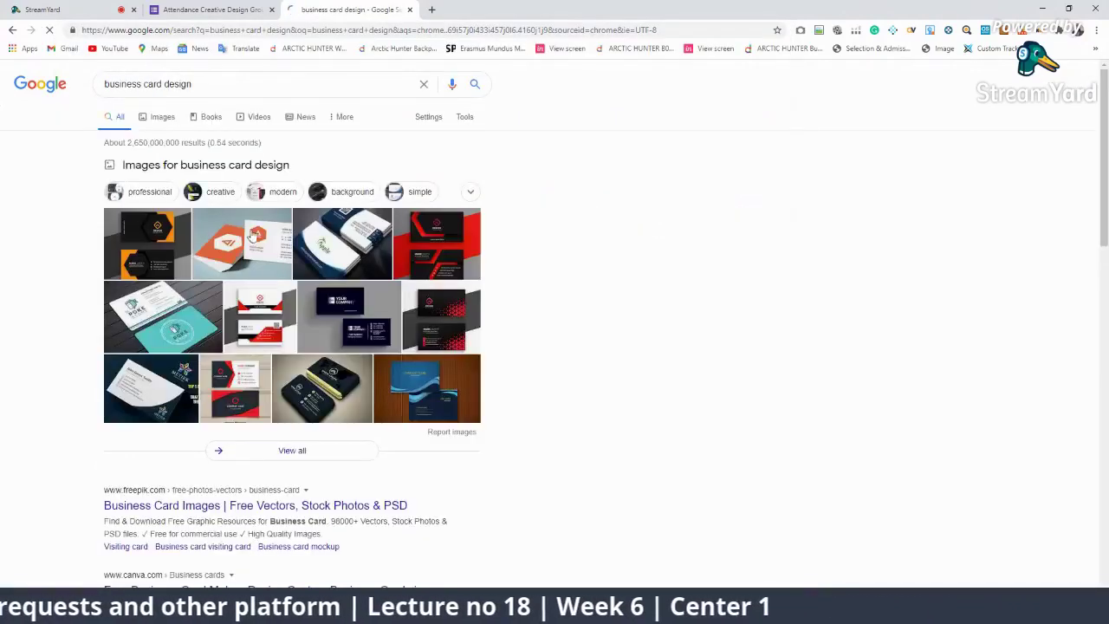
Step: Preview several business card designs in Image results, then return to Illustrator
left_click(163, 116)
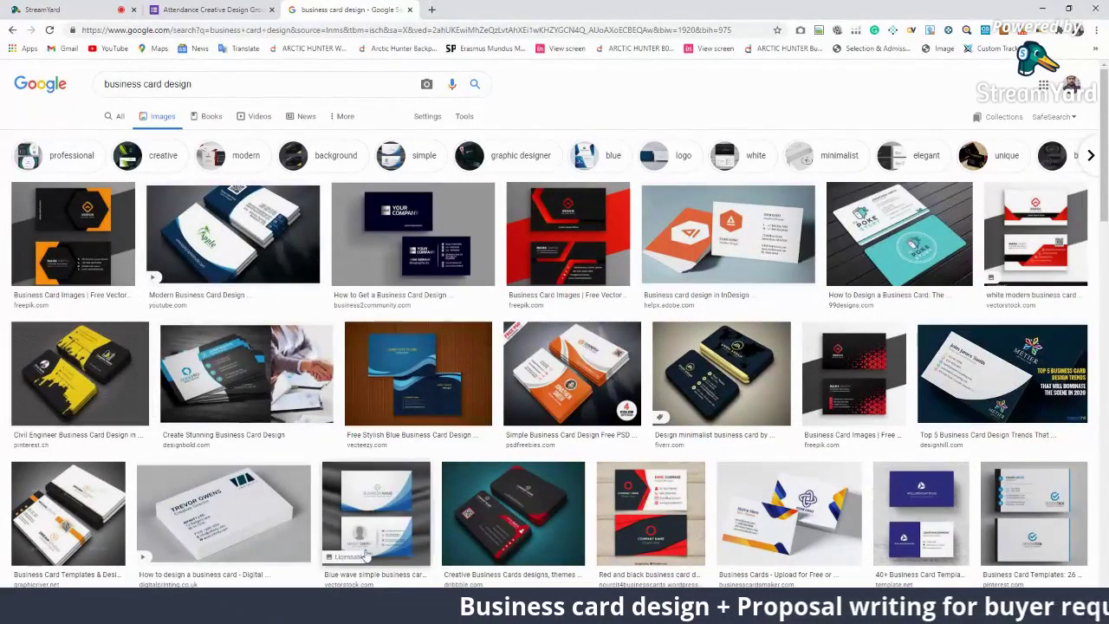
left_click(657, 498)
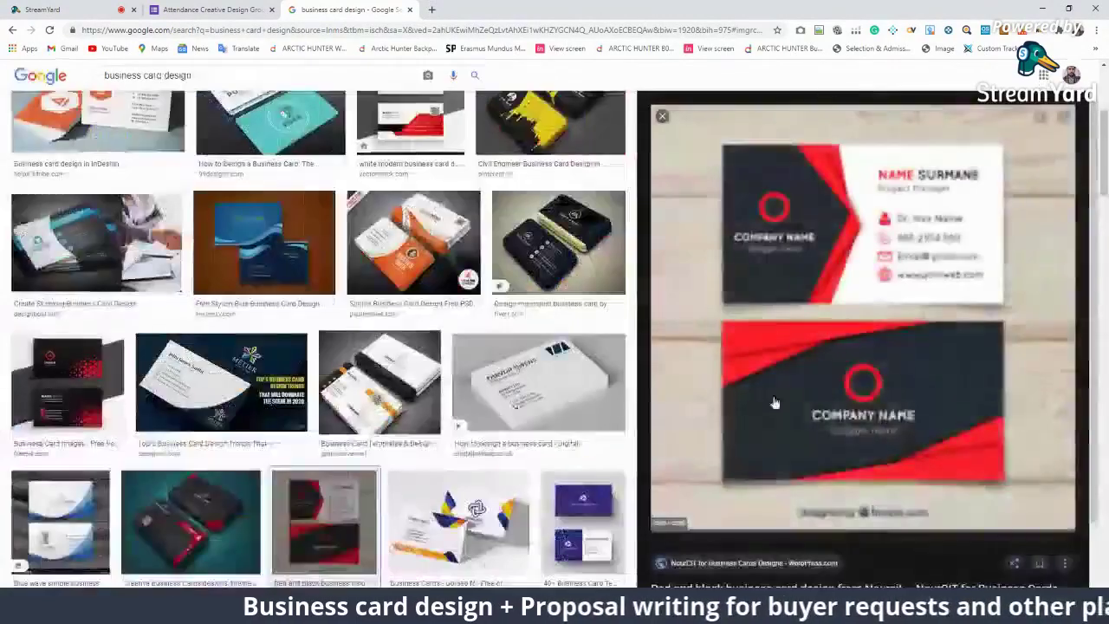
left_click(546, 130)
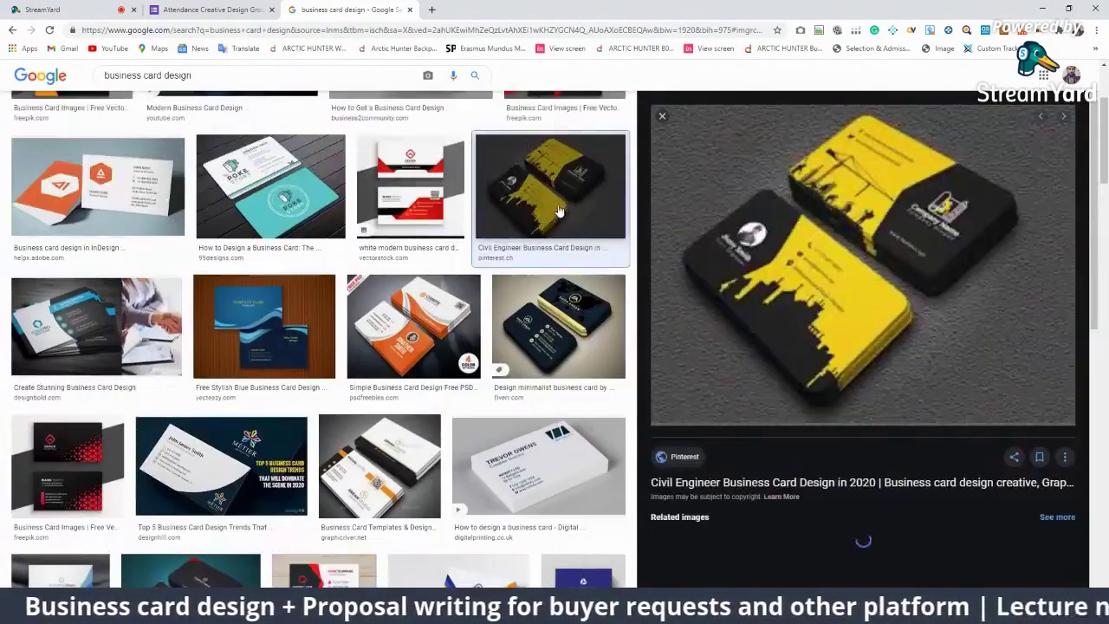
left_click(433, 191)
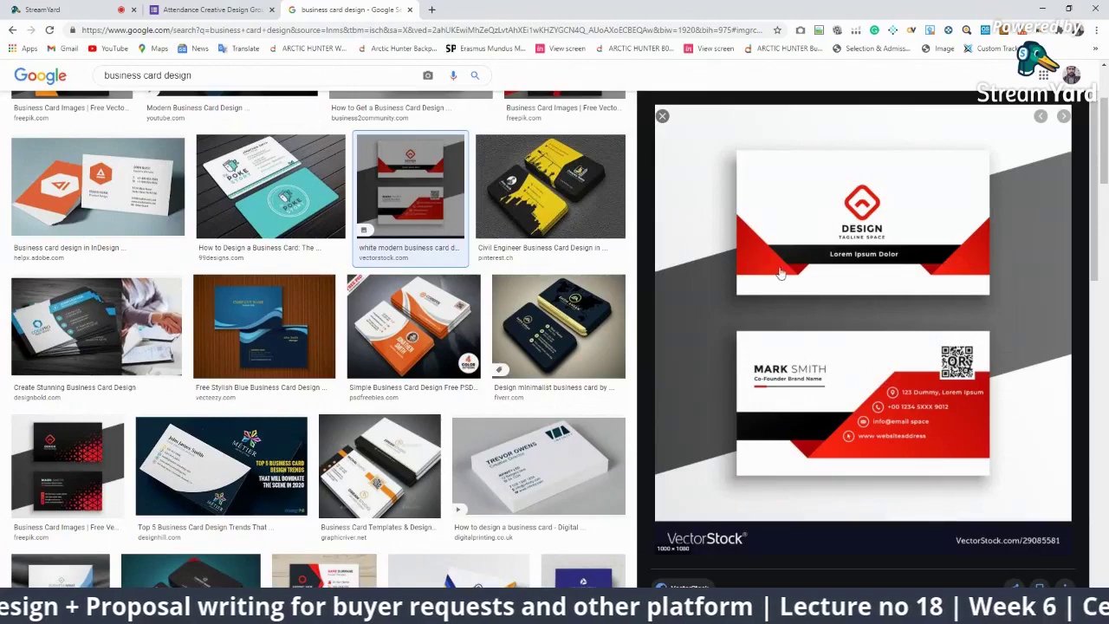
left_click(299, 346)
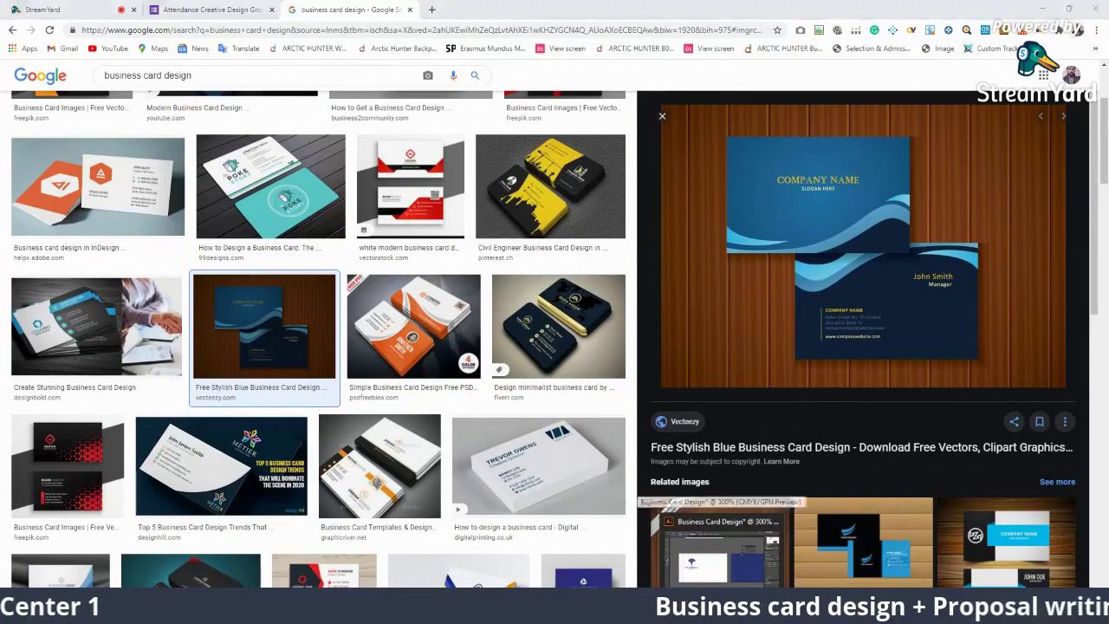
key("alt+Tab")
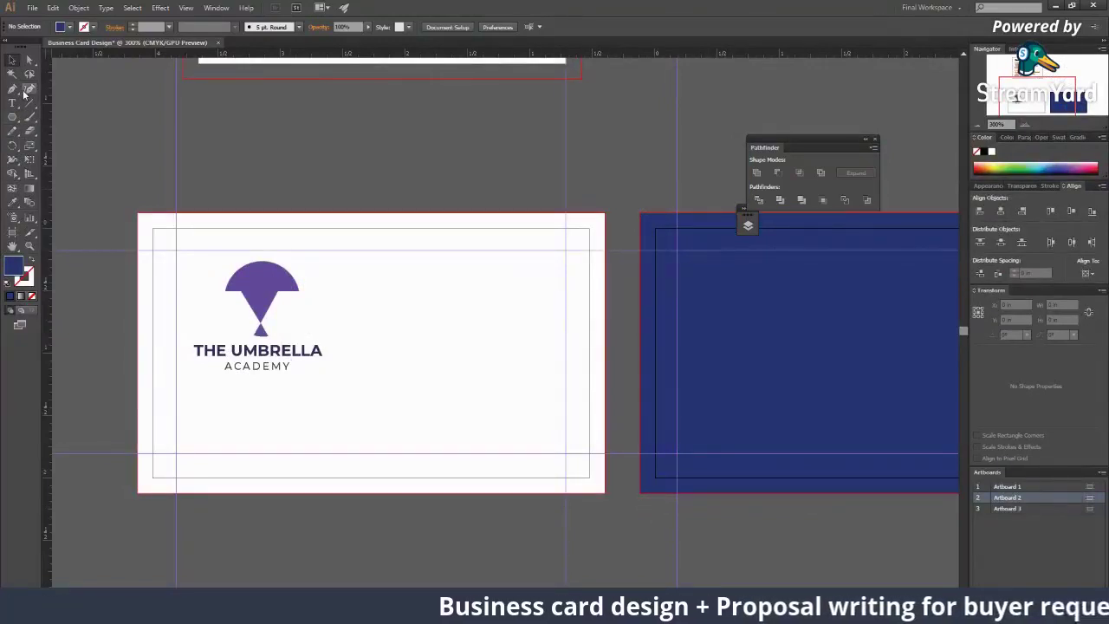
left_click(604, 226)
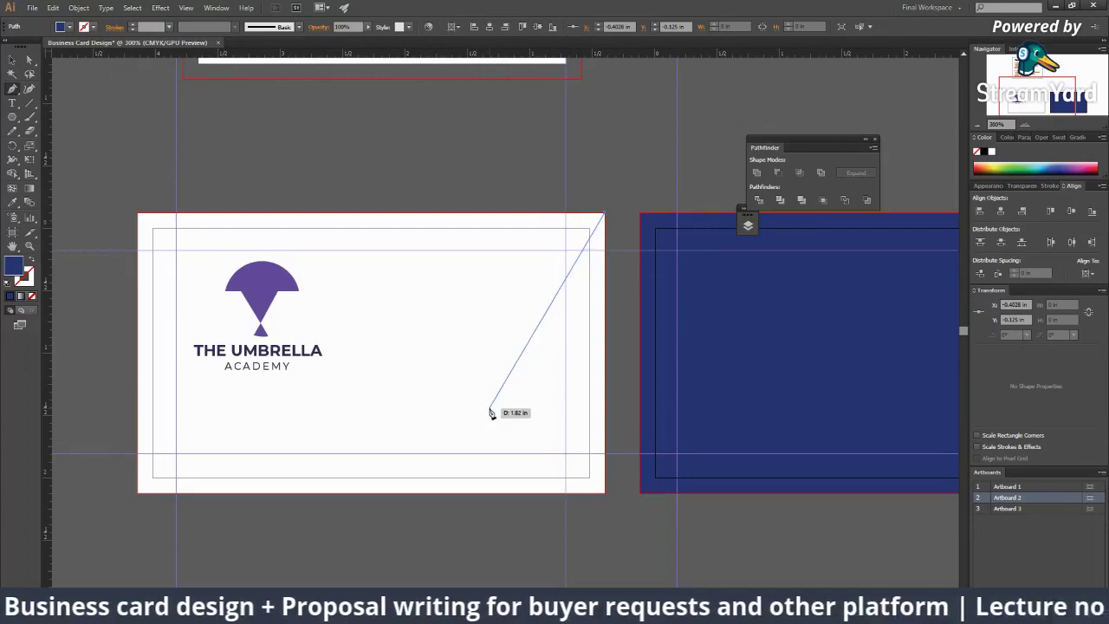
left_click(490, 410)
left_click(603, 492)
left_click(604, 215)
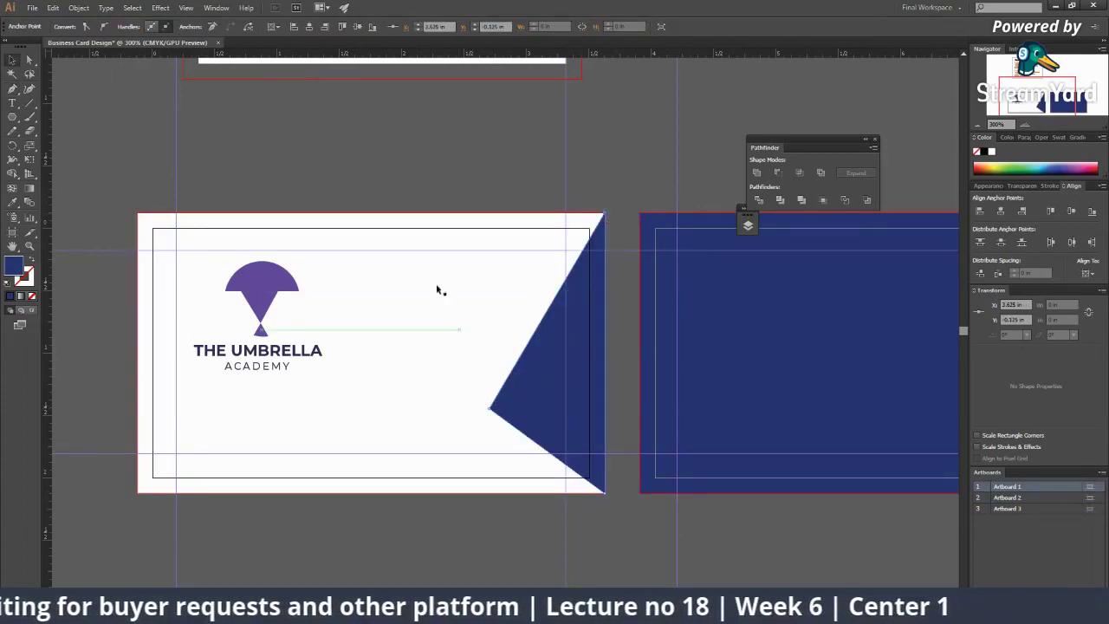
key("a")
key("ctrl+a")
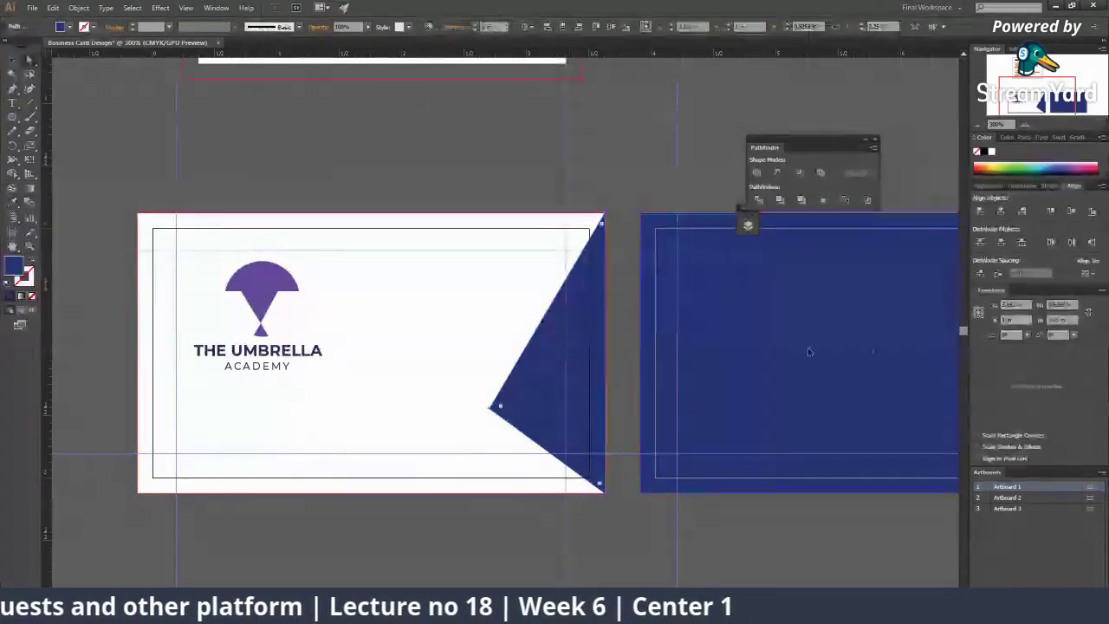
key("i")
left_click(260, 279)
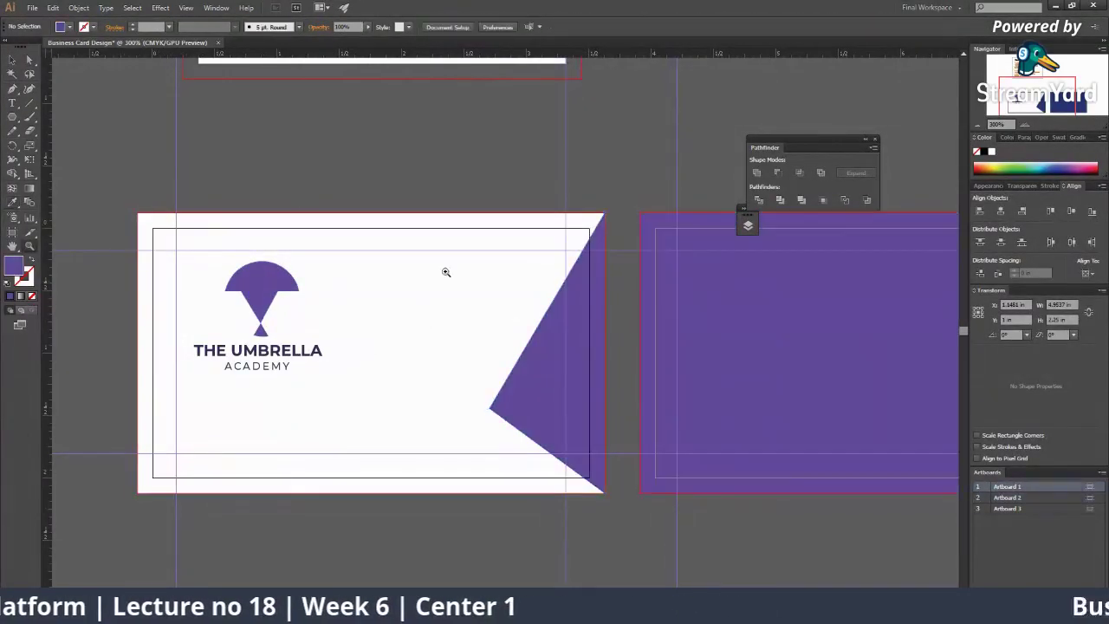
key("ctrl+minus")
key("ctrl+shift+a")
left_click(389, 329)
left_click(265, 300)
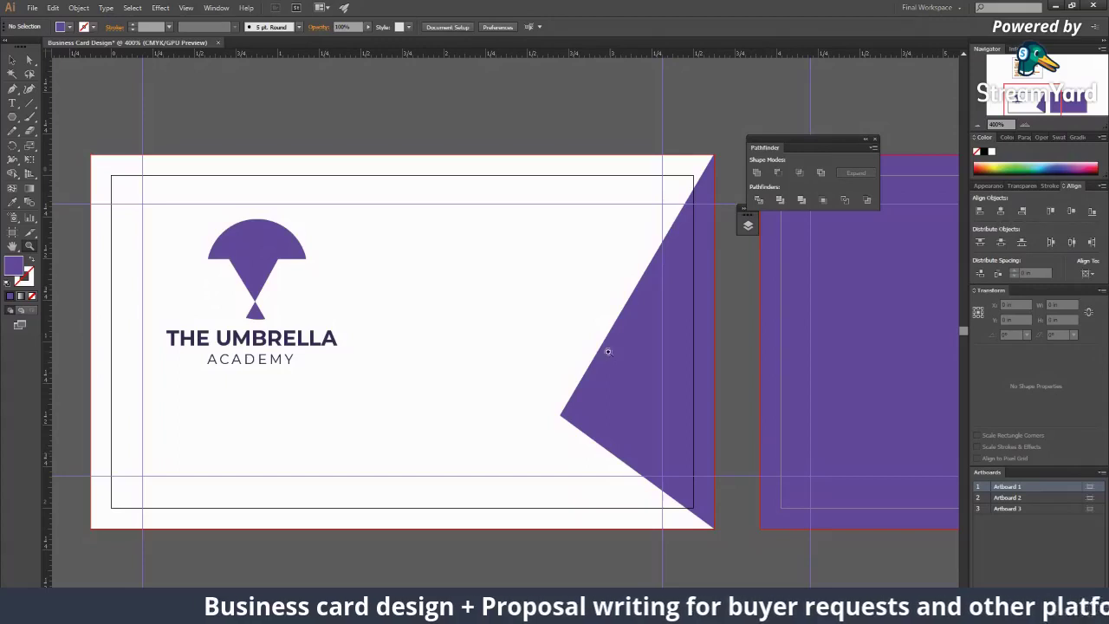
left_click(517, 396, "alt")
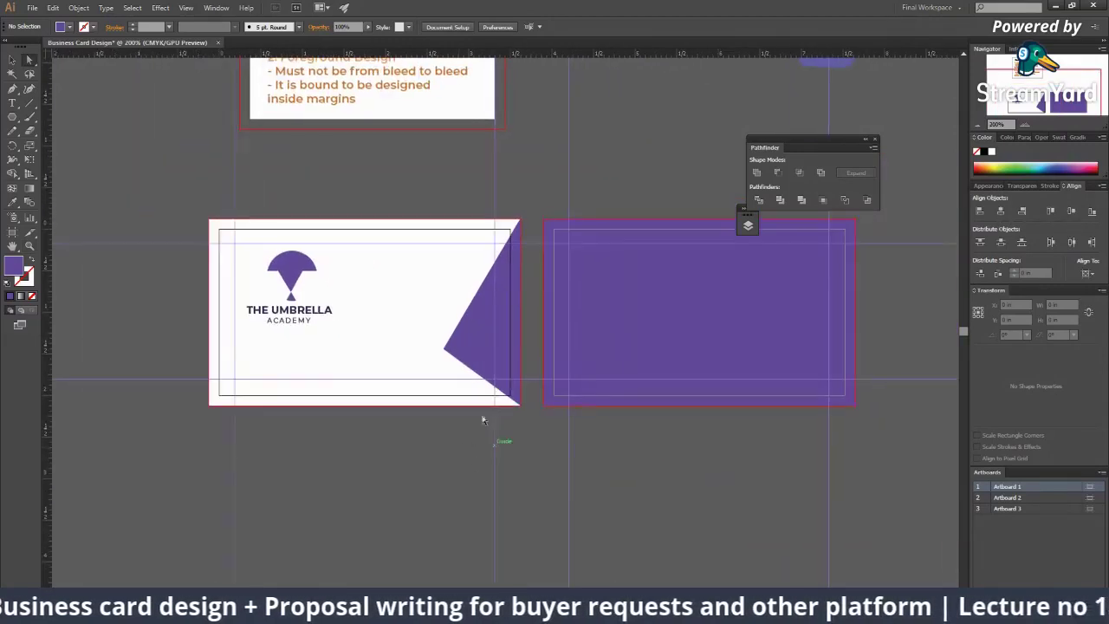
left_click(603, 320)
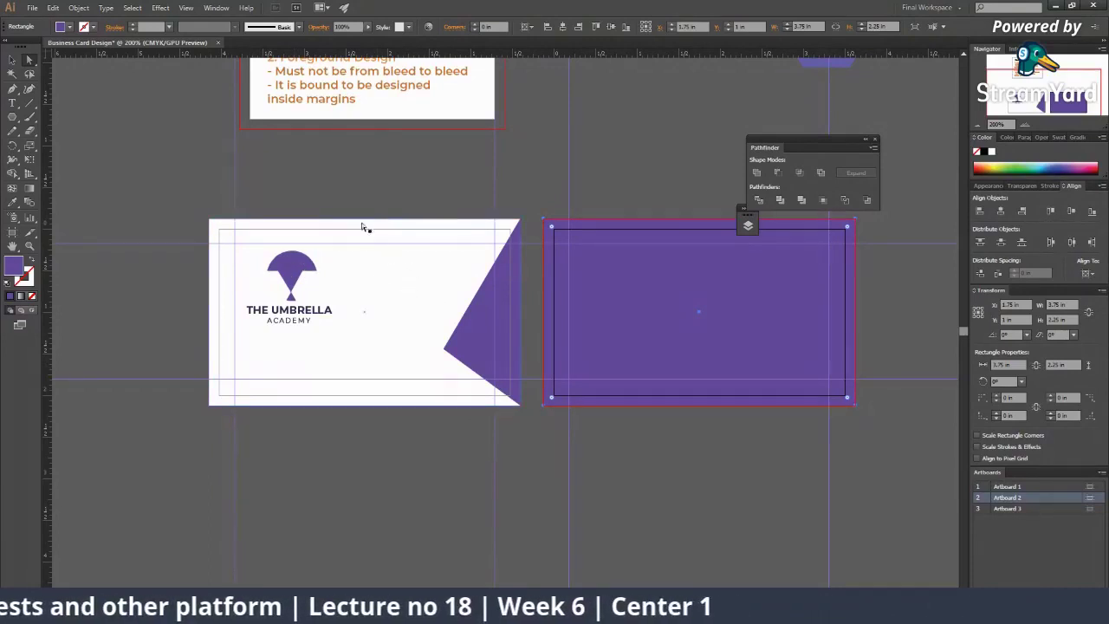
left_click(476, 258)
key("ctrl+plus")
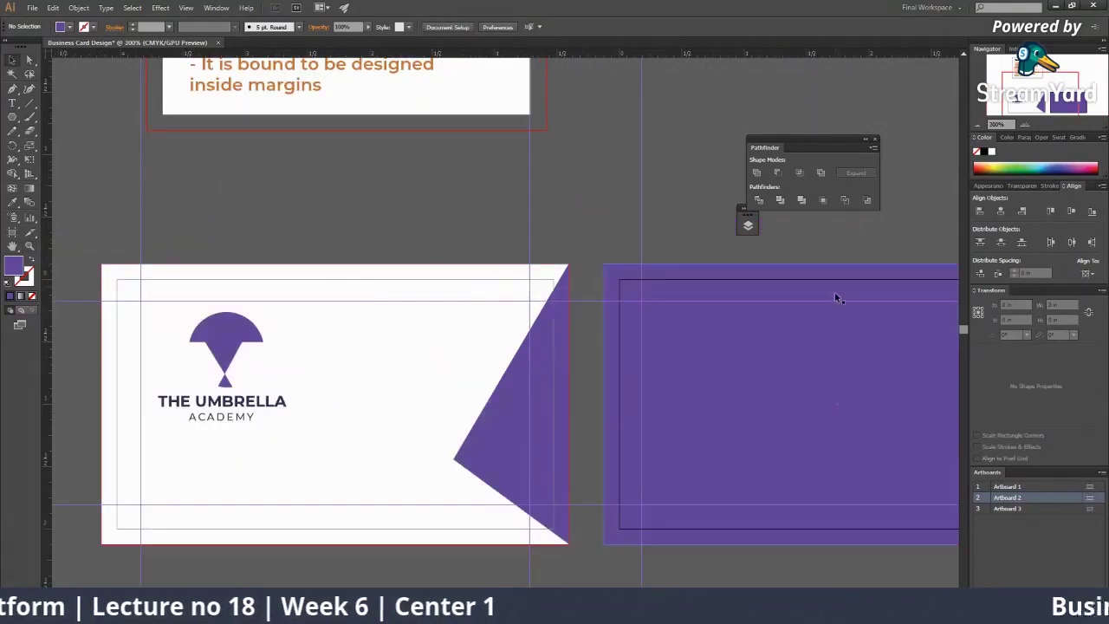
left_click(542, 333)
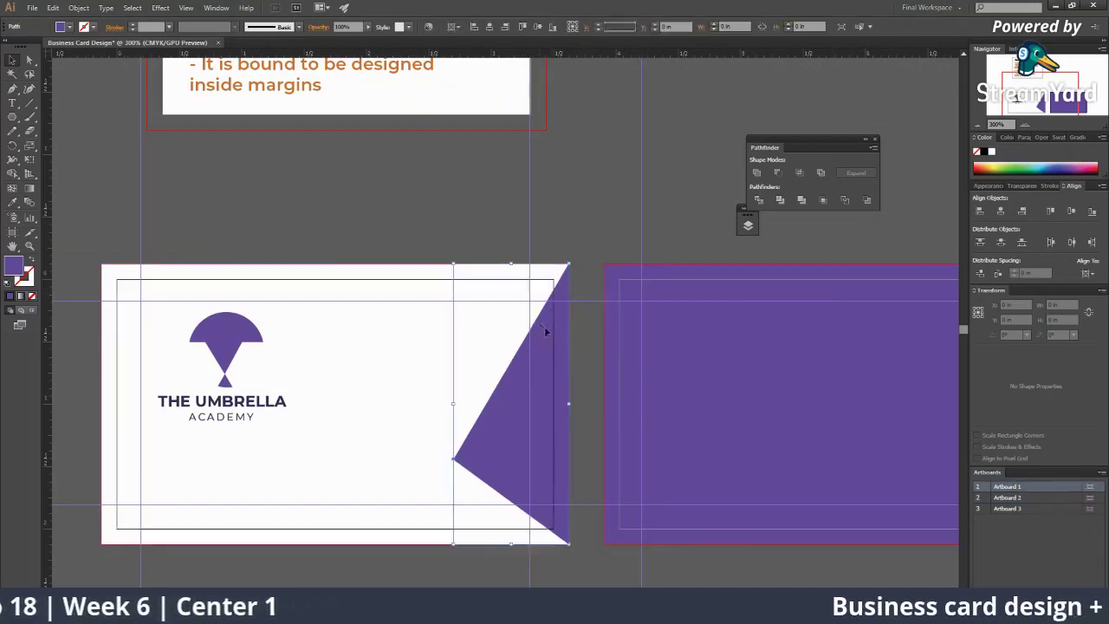
left_click(735, 351)
left_click(407, 318)
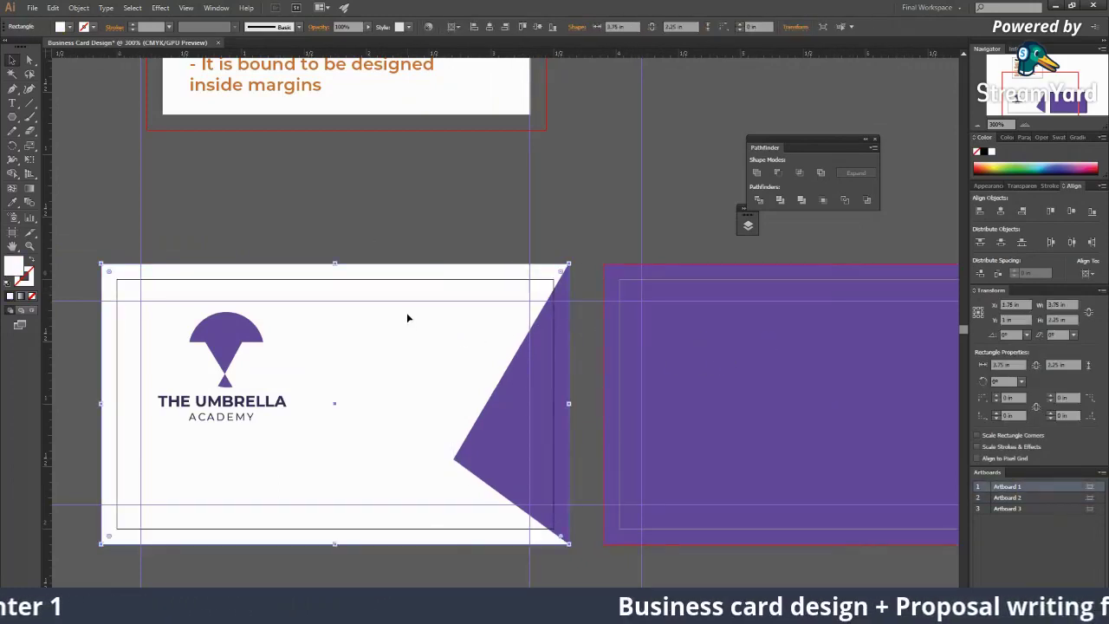
left_click(318, 245)
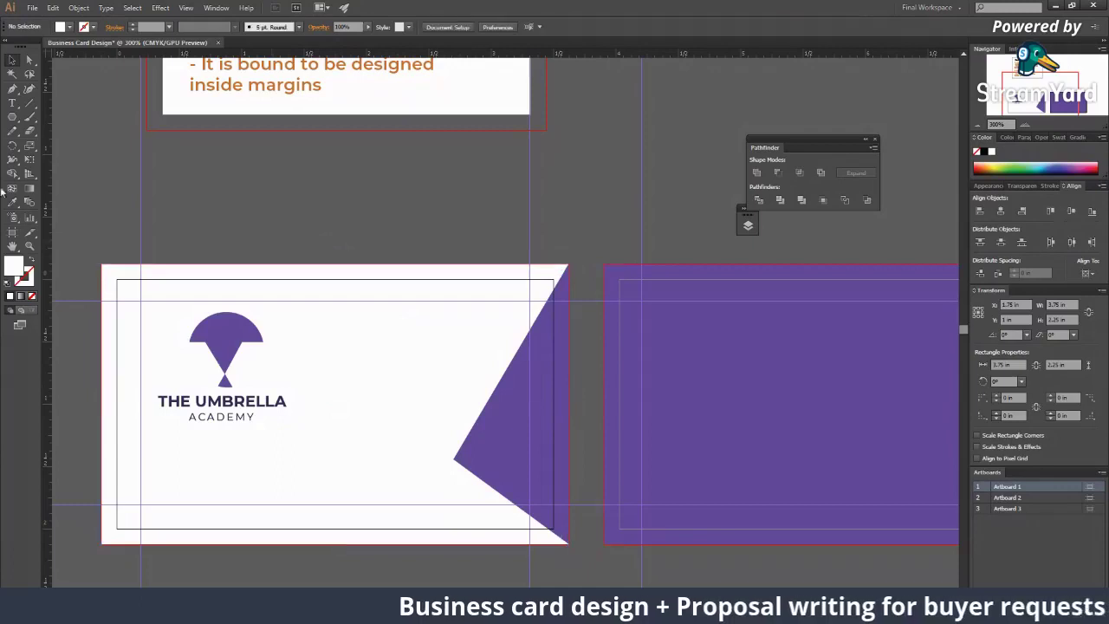
left_click_drag(325, 135, 280, 196)
Step: Copy the notes text above the white card and retype it as Front Design
scroll(233, 313, "up", 5)
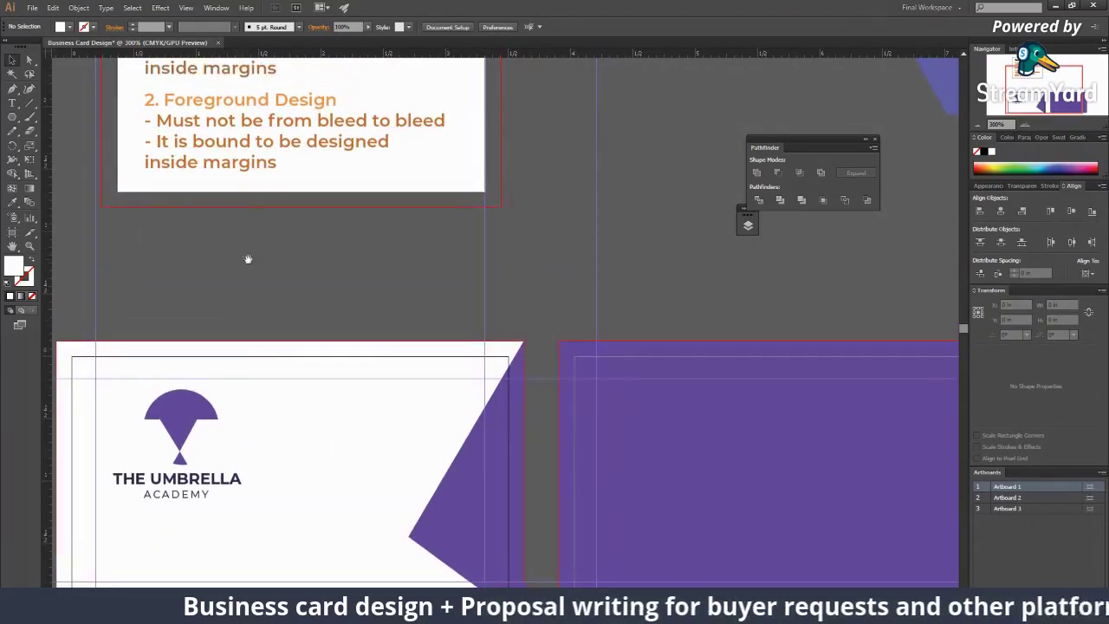
left_click(221, 126)
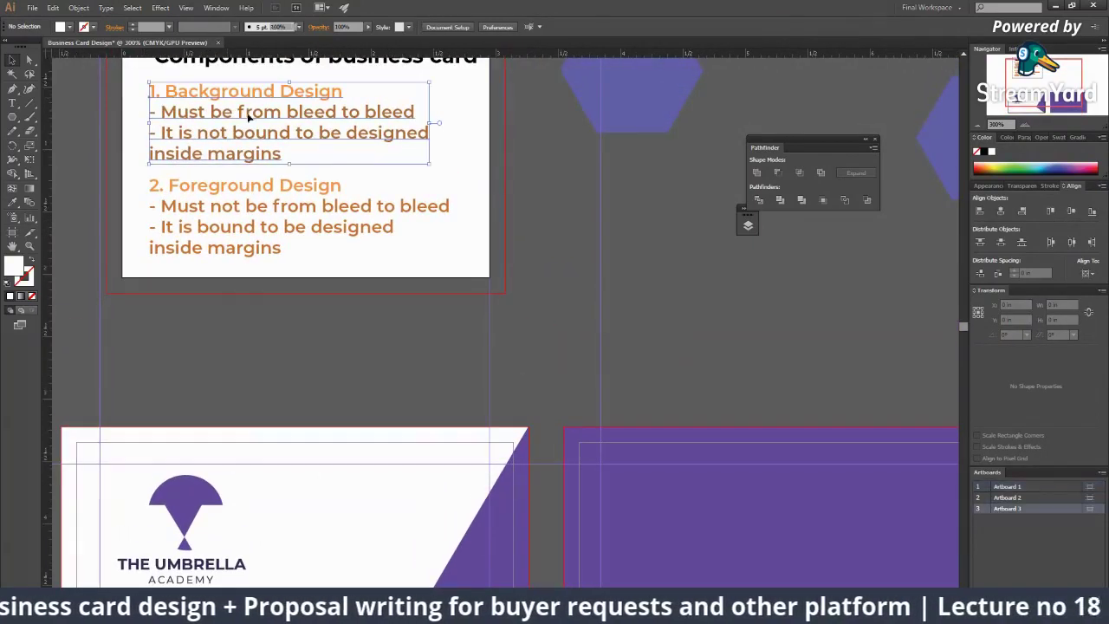
left_click_drag(267, 105, 267, 368)
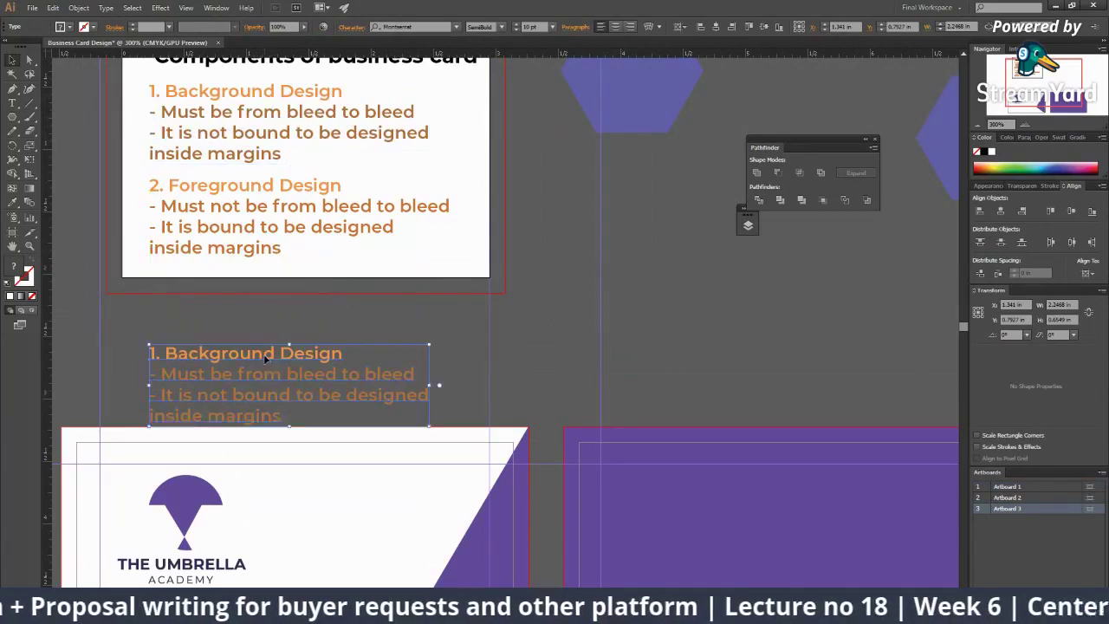
double_click(242, 349)
key("ctrl+a")
type("Fro")
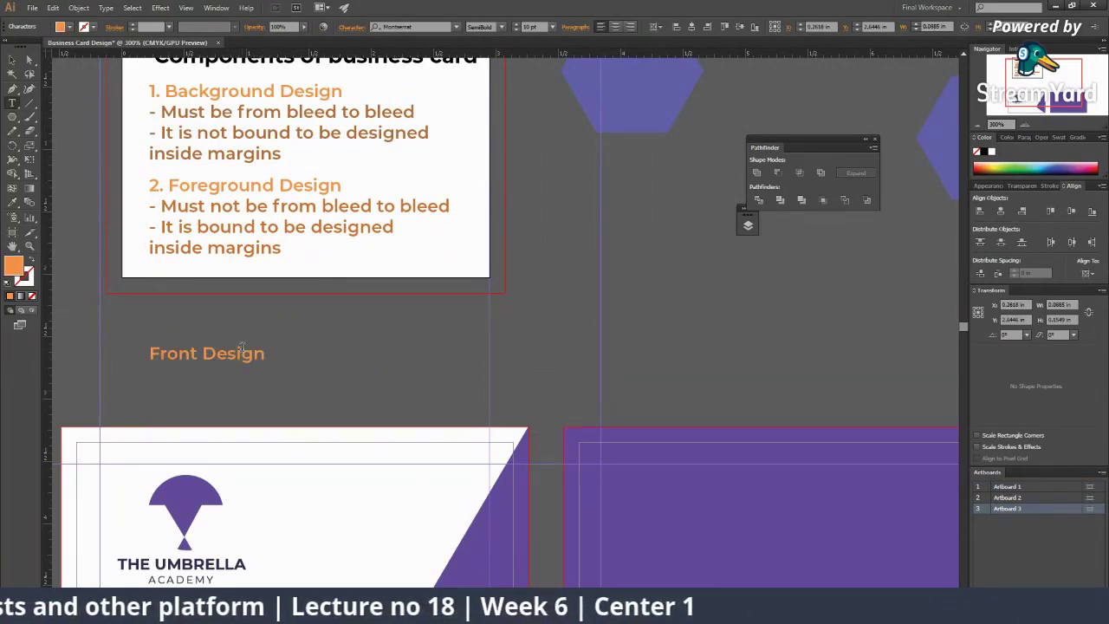
left_click(10, 61)
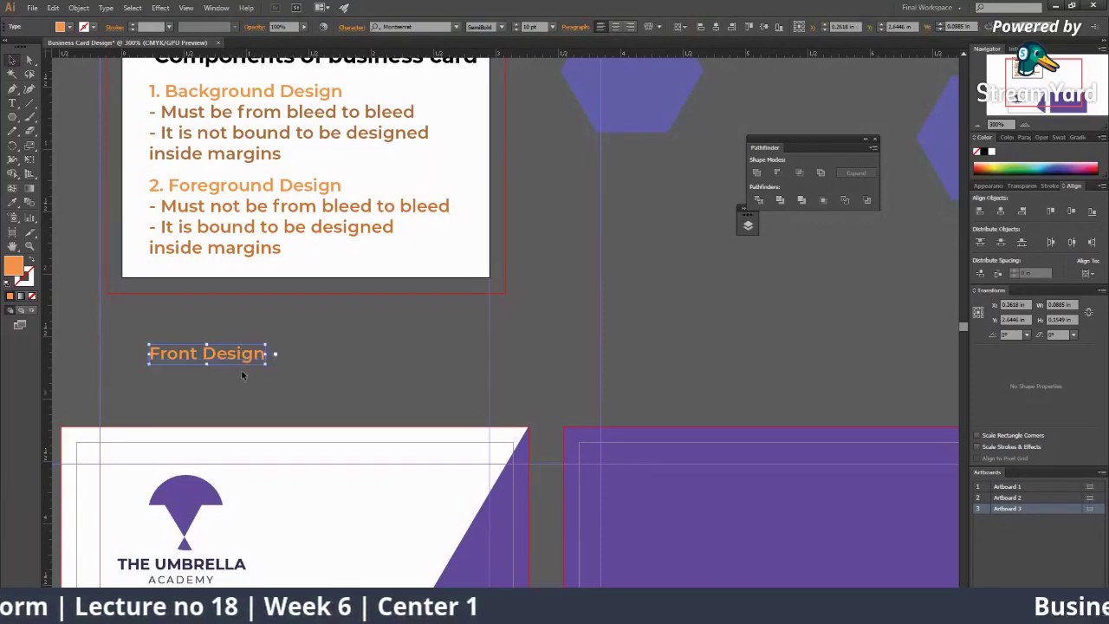
Step: Duplicate the heading above the purple card and retype it as Background
left_click_drag(240, 353, 832, 412)
double_click(827, 409)
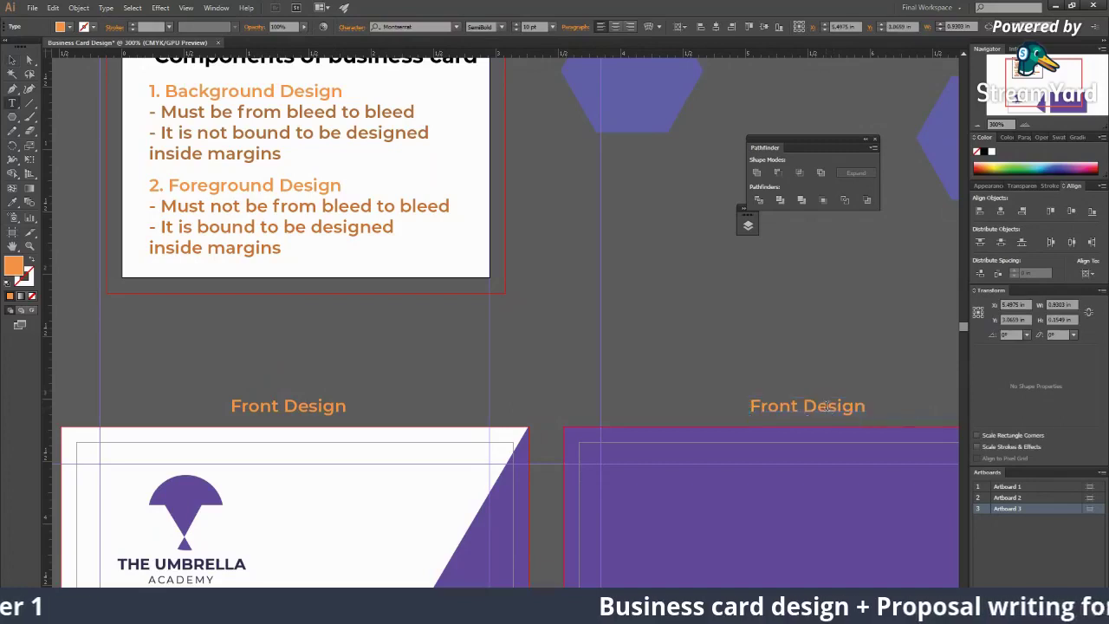
key("ctrl+a")
type("B")
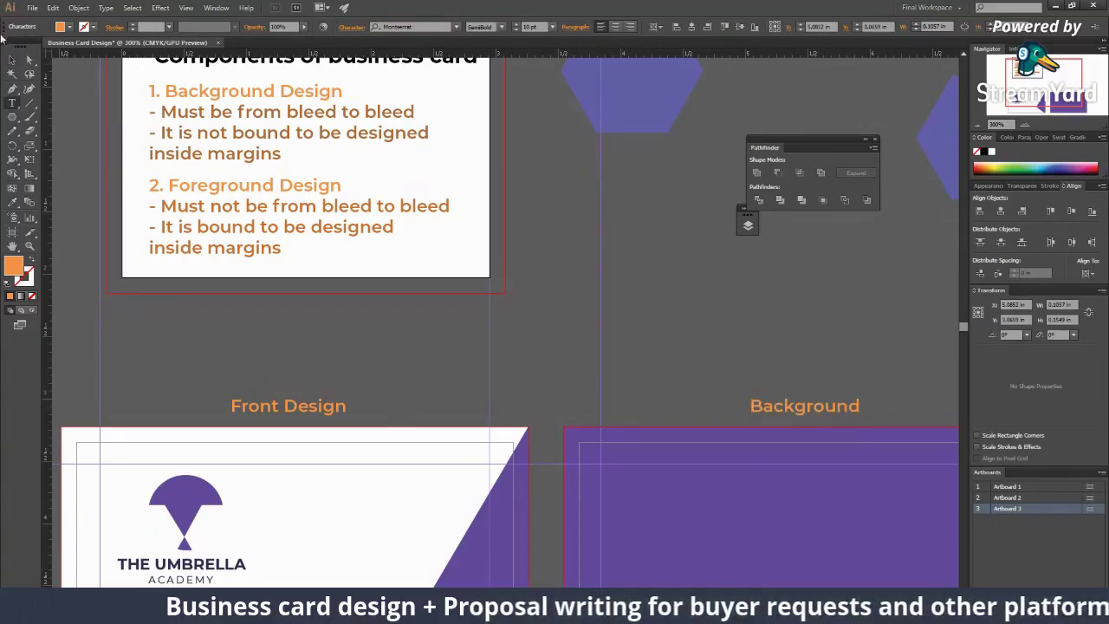
key("Escape")
left_click(337, 347)
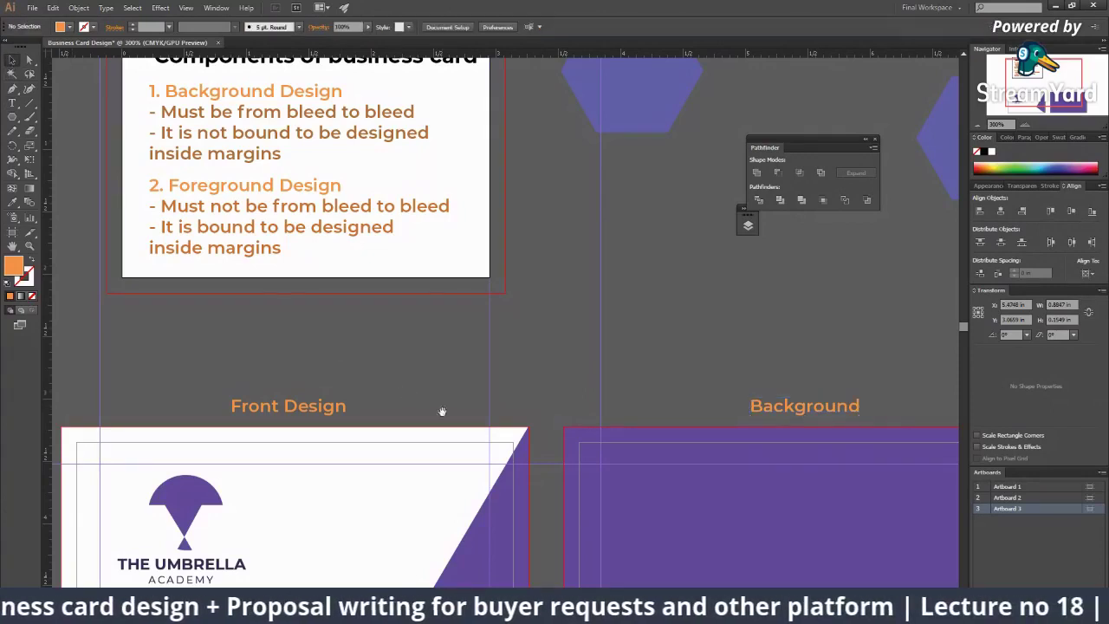
scroll(274, 355, "down", 3)
Step: Drag the right purple wedge's left anchor toward the card's right edge, slimming it to a sliver
left_click(161, 318)
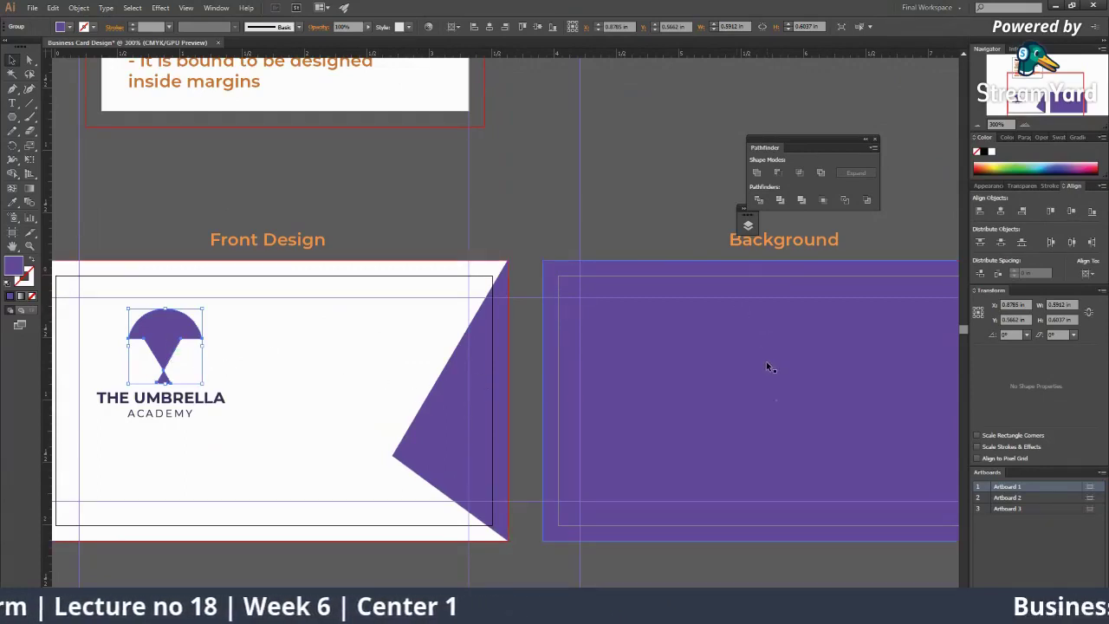
left_click(520, 272)
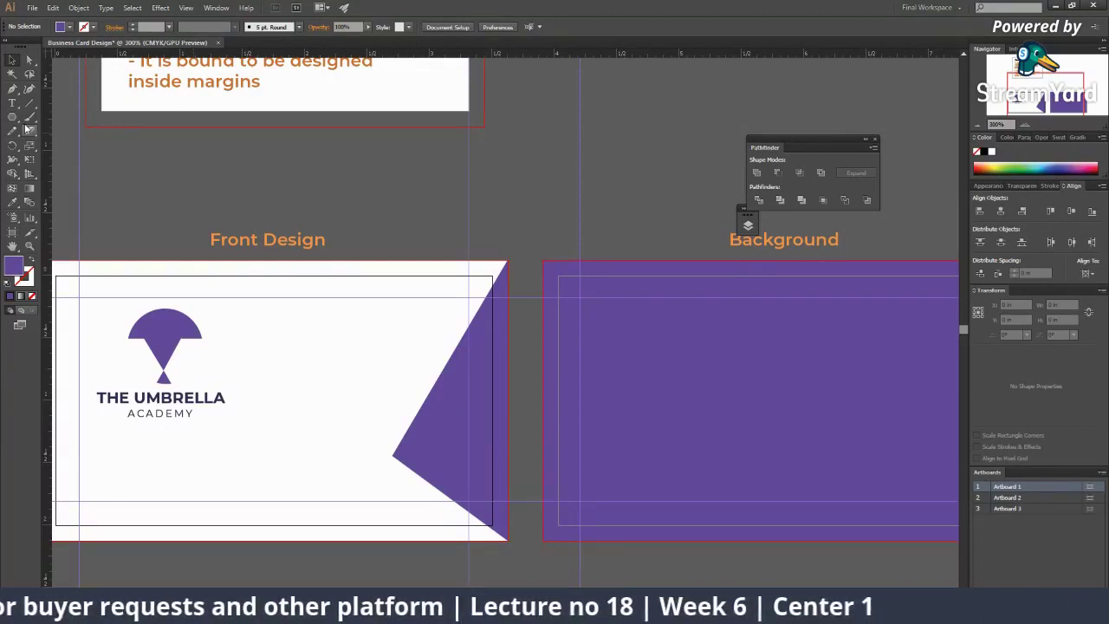
left_click(30, 246)
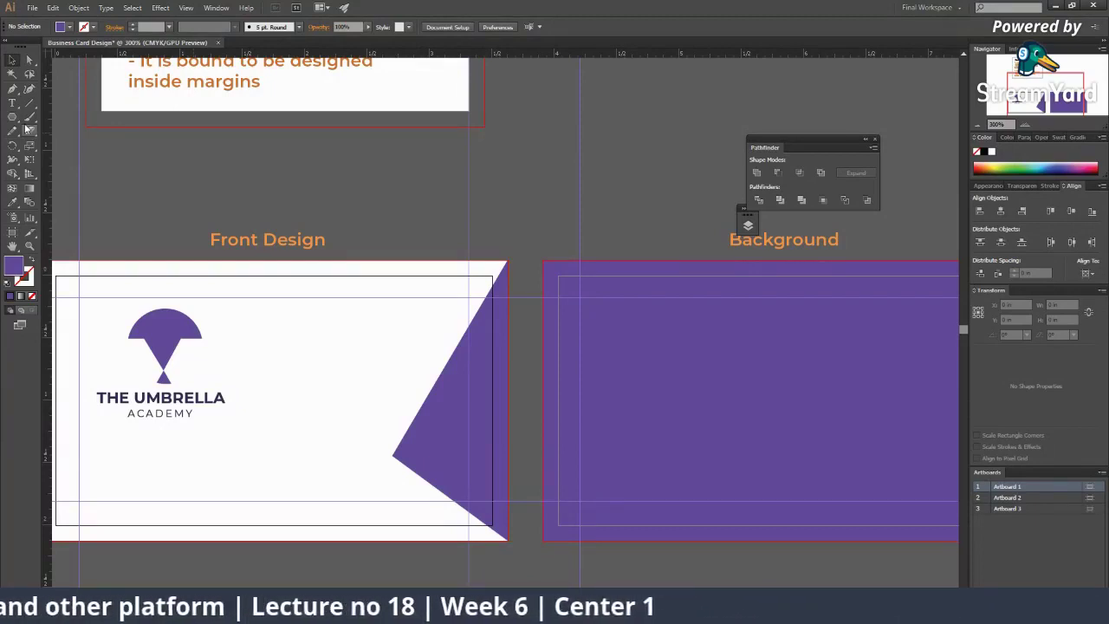
left_click(436, 370)
key("a")
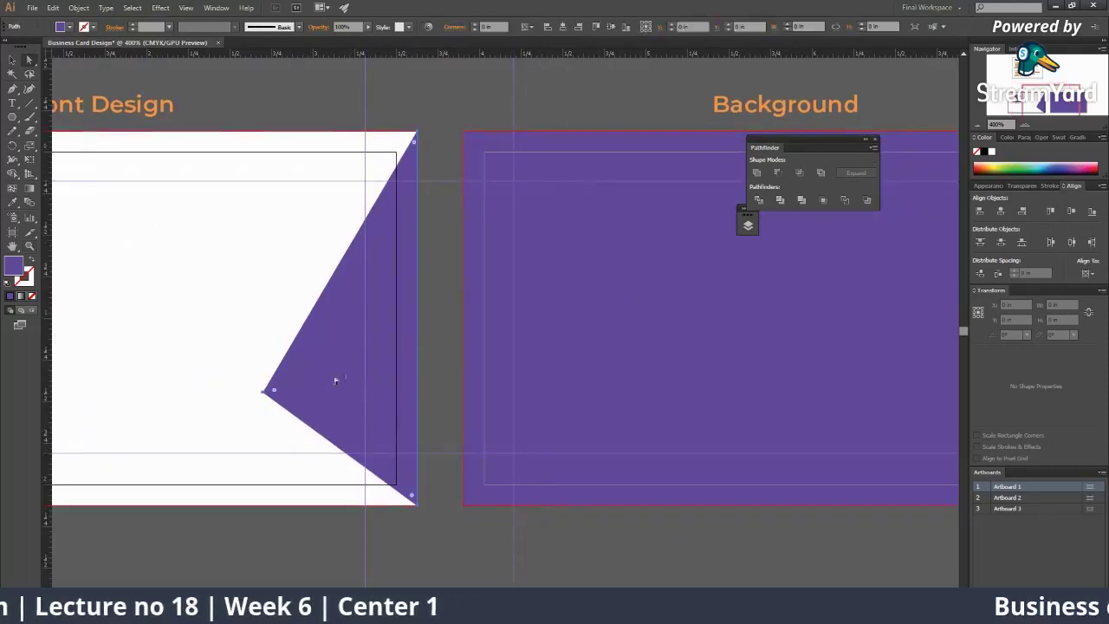
left_click(268, 394)
left_click_drag(270, 397, 366, 451)
left_click_drag(387, 384, 542, 340)
scroll(377, 294, "up", 4)
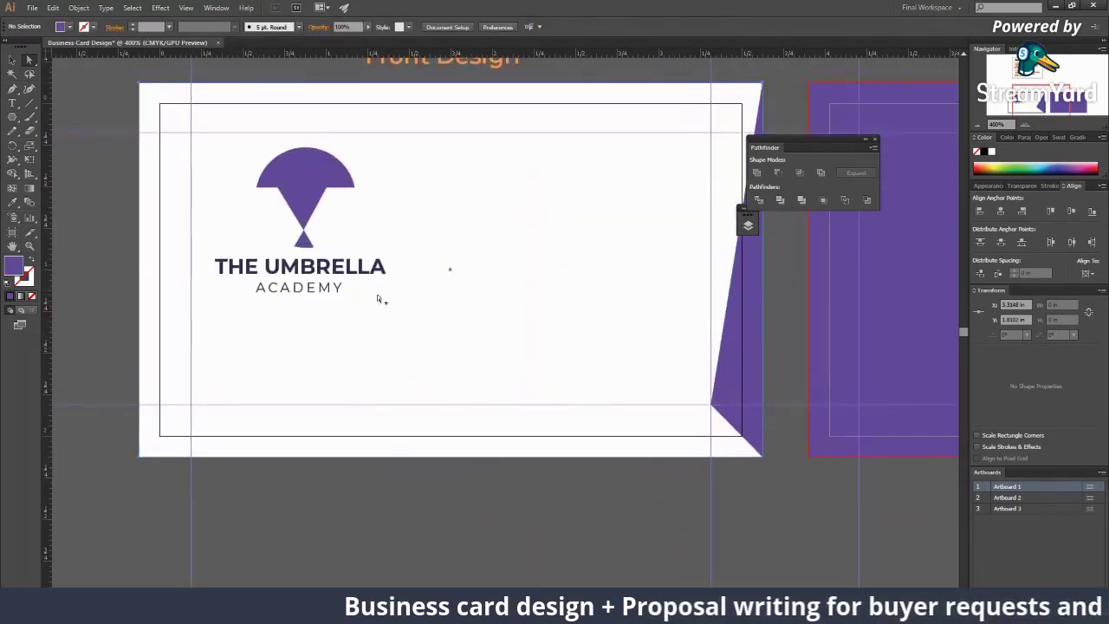
scroll(404, 271, "down", 1)
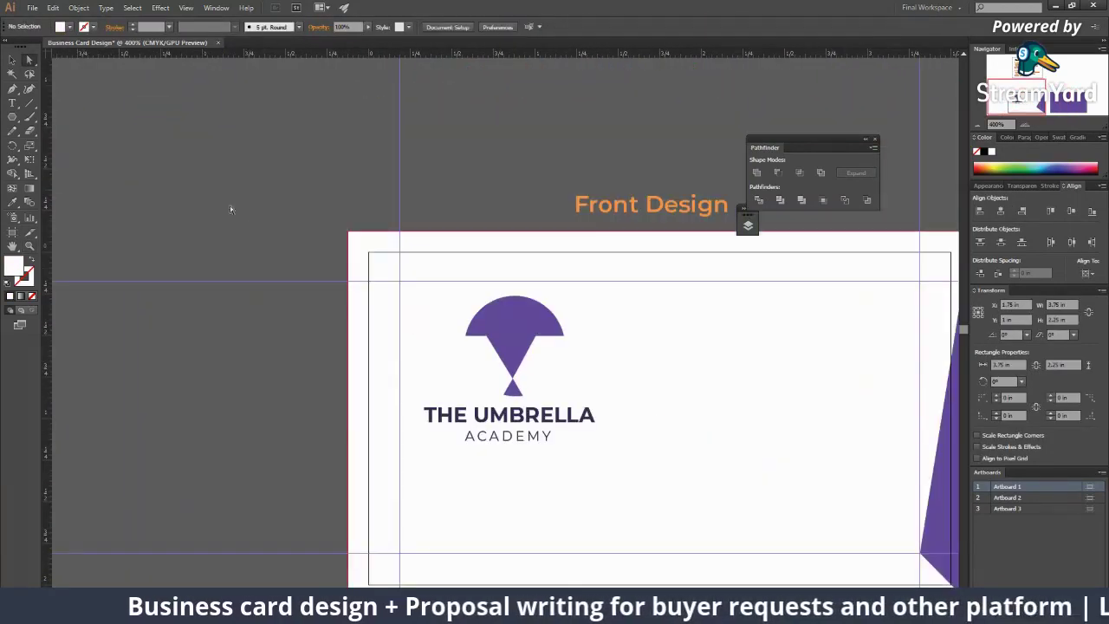
Step: Pen-draw a triangle across the front card's top-left corner and fill it with the card's purple
left_click_drag(348, 232, 377, 258)
left_click(369, 252)
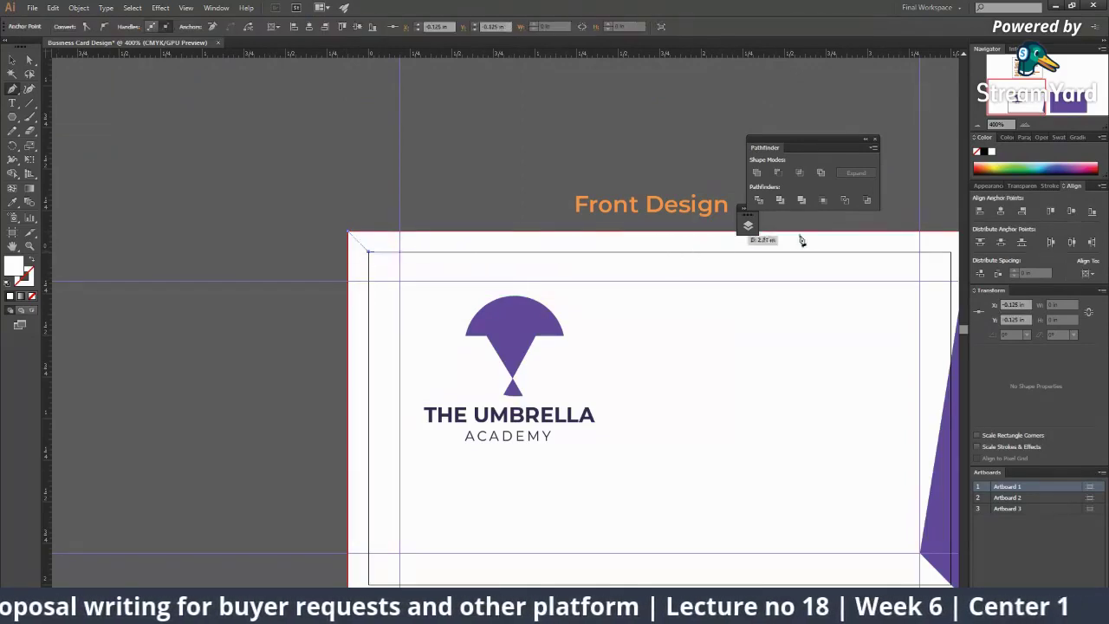
left_click(786, 237)
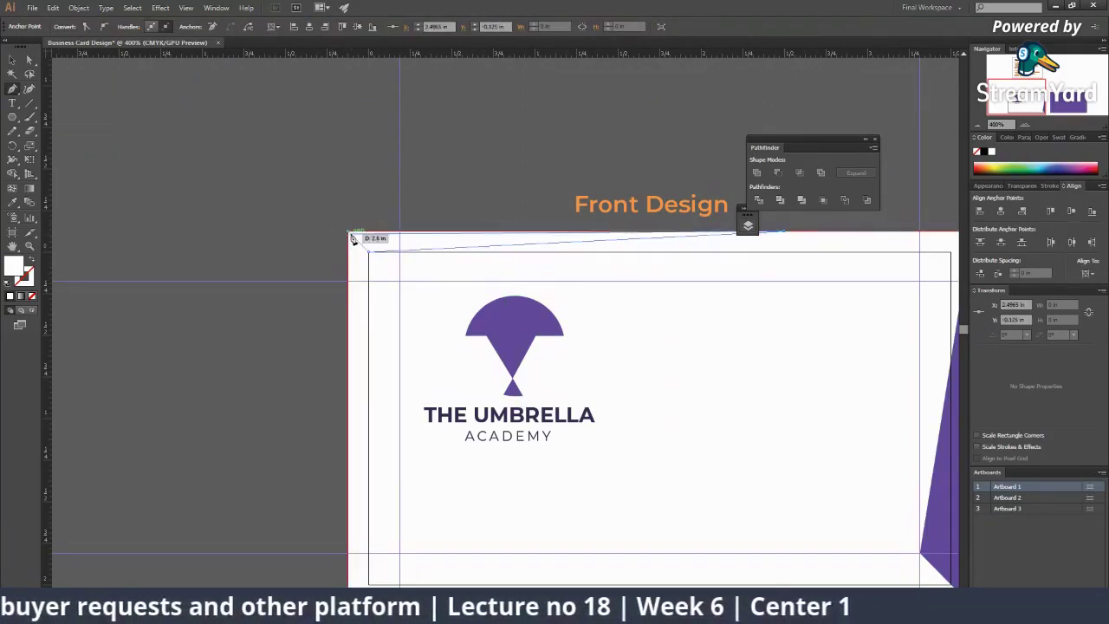
left_click(349, 235)
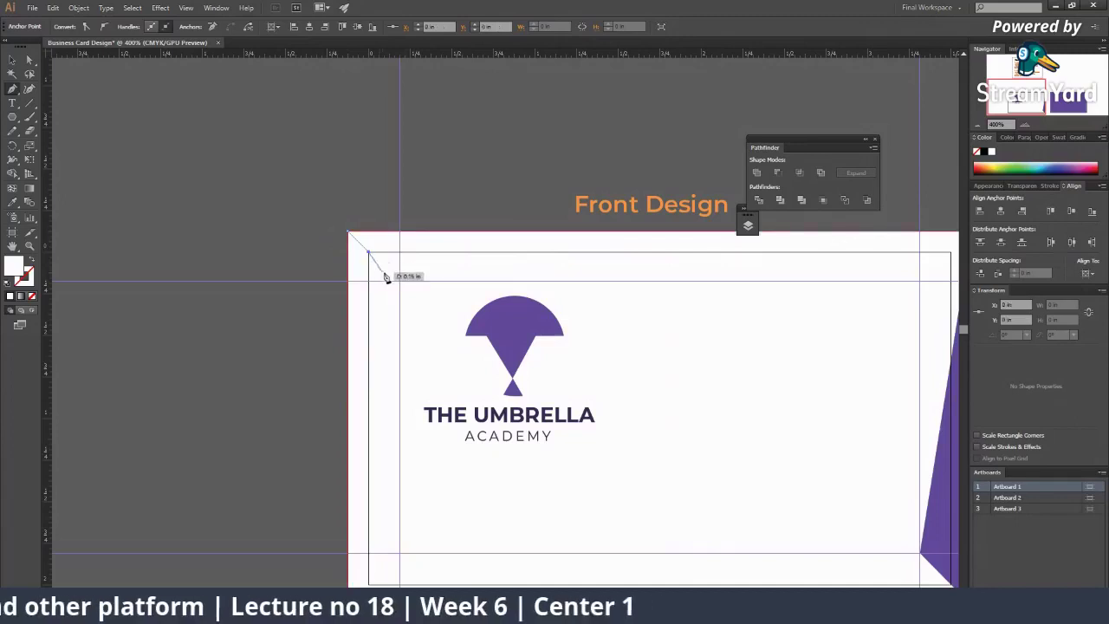
left_click(400, 280)
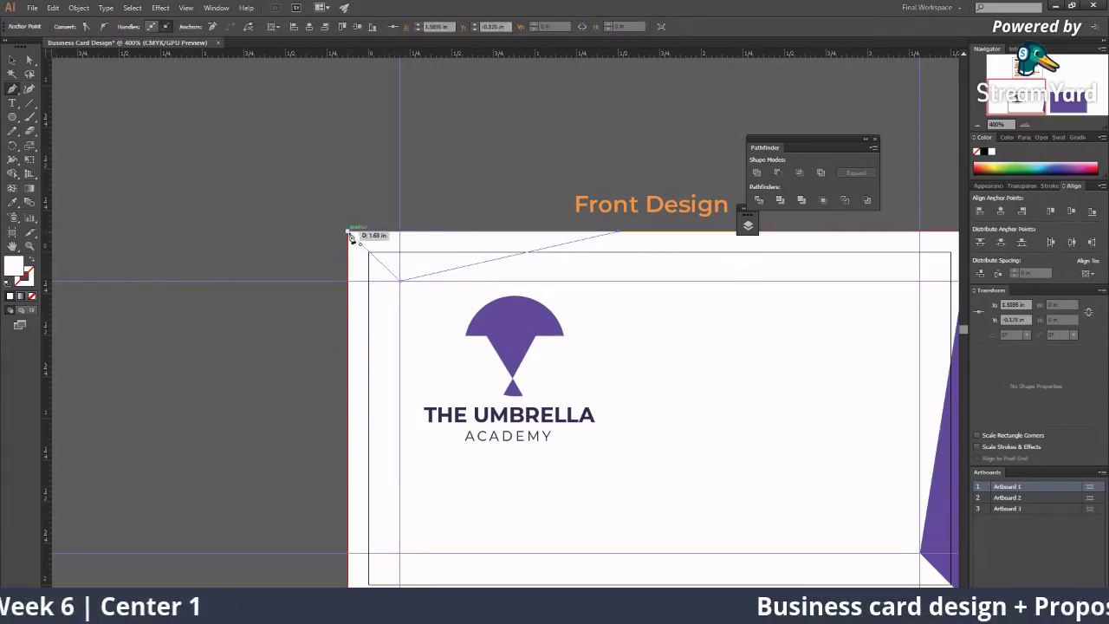
left_click_drag(560, 288, 260, 257)
key("i")
left_click(656, 385)
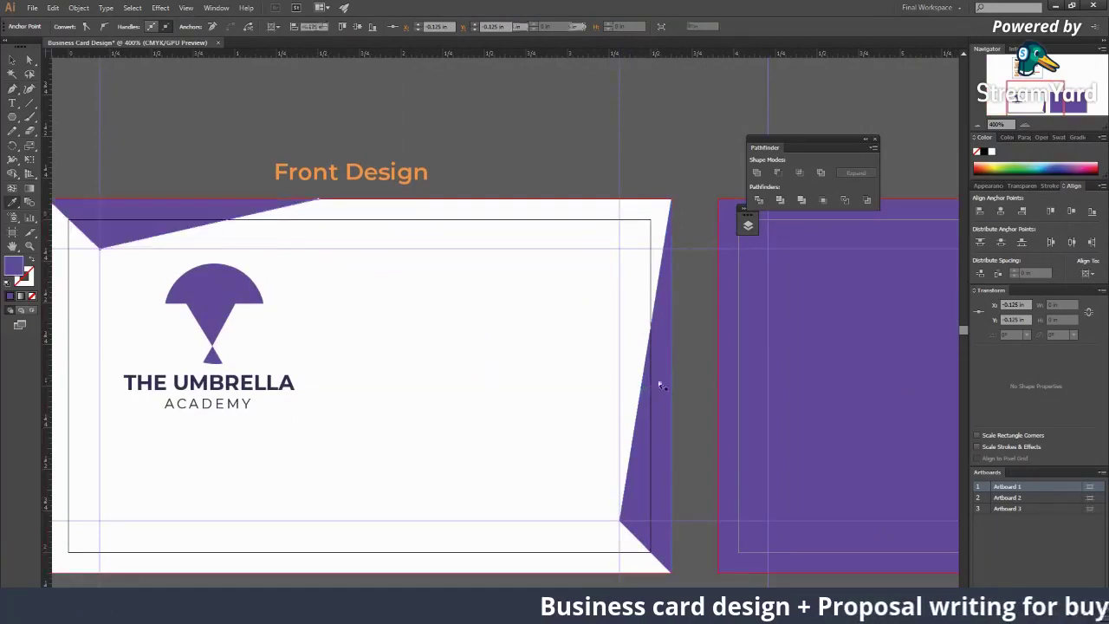
key("ctrl+shift+a")
scroll(454, 309, "down", 5)
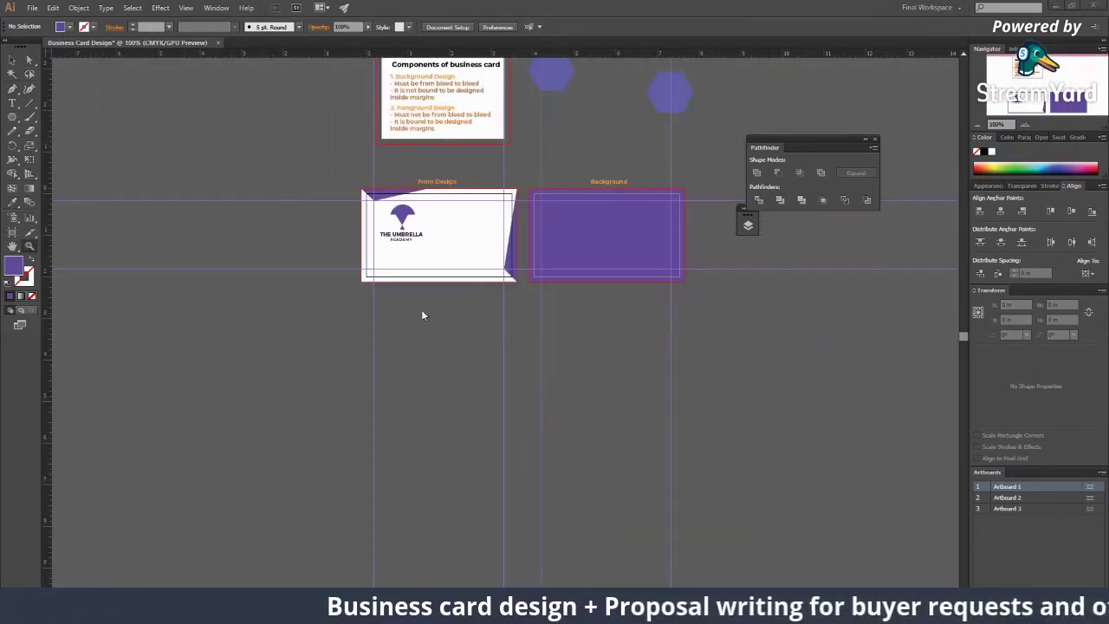
Step: Zoom in on the front card and move the logo and wordmark group slightly lower
key("alt+z")
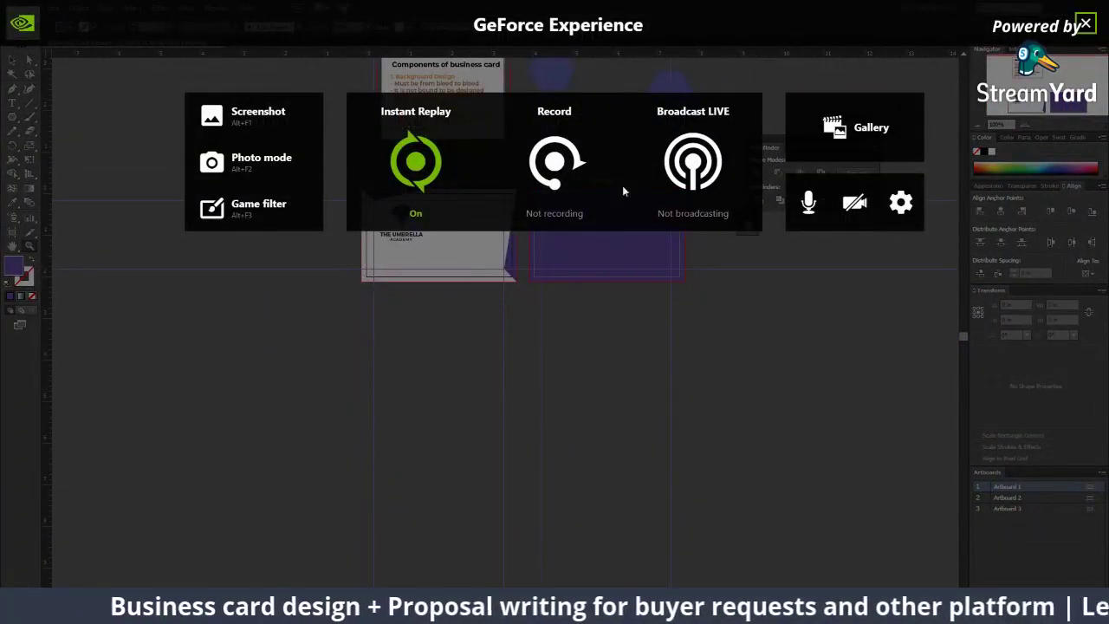
left_click(1084, 23)
scroll(473, 271, "up", 3)
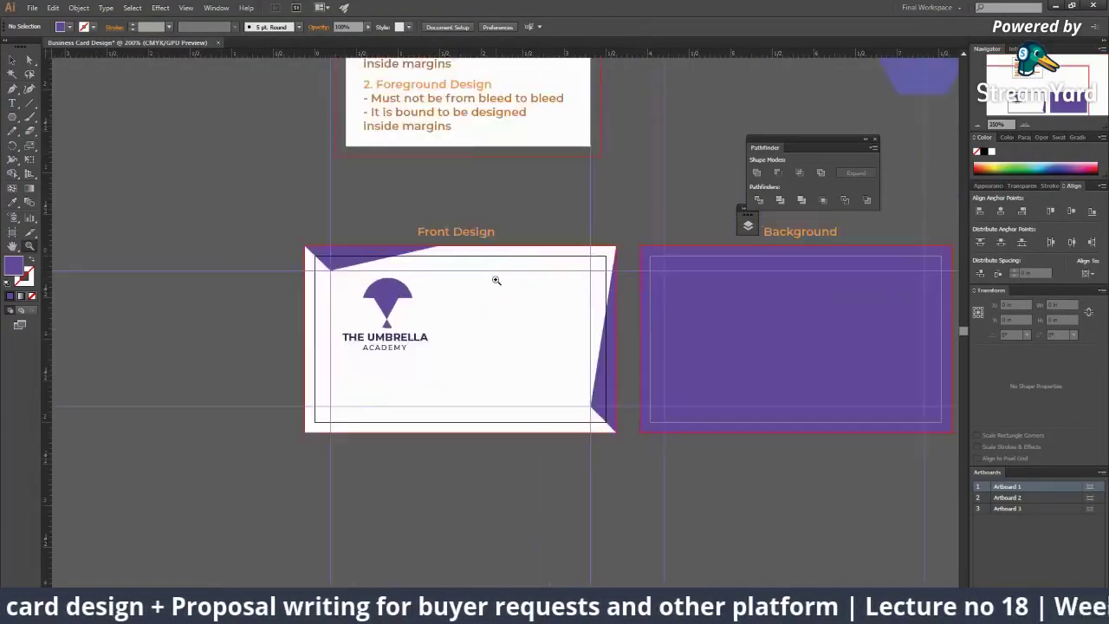
left_click(416, 303)
key("v")
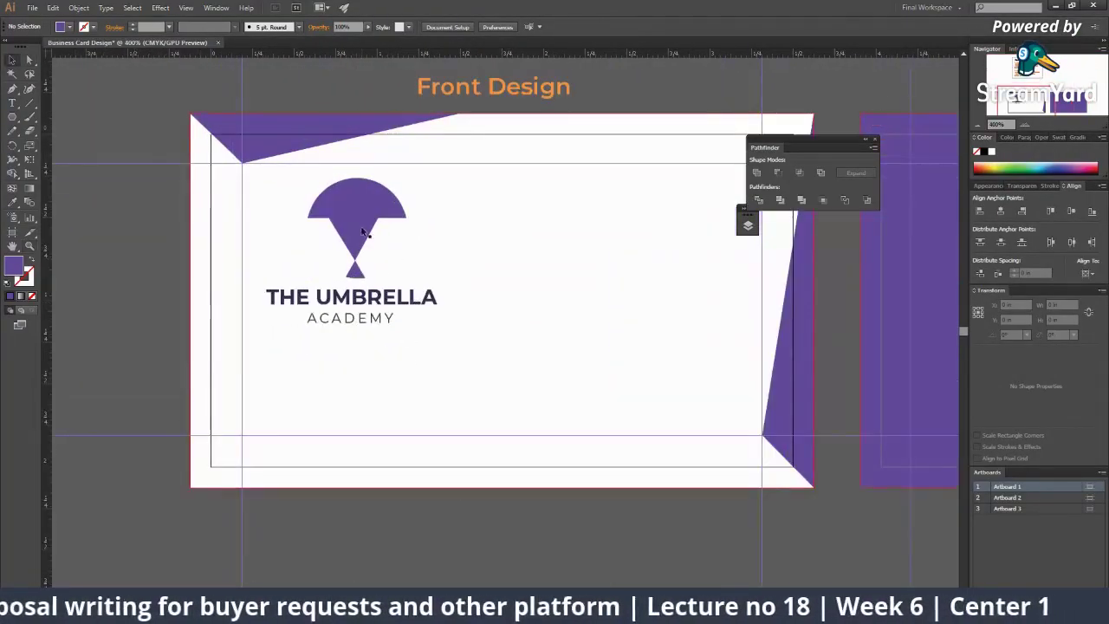
left_click(364, 243)
left_click_drag(361, 246, 356, 267)
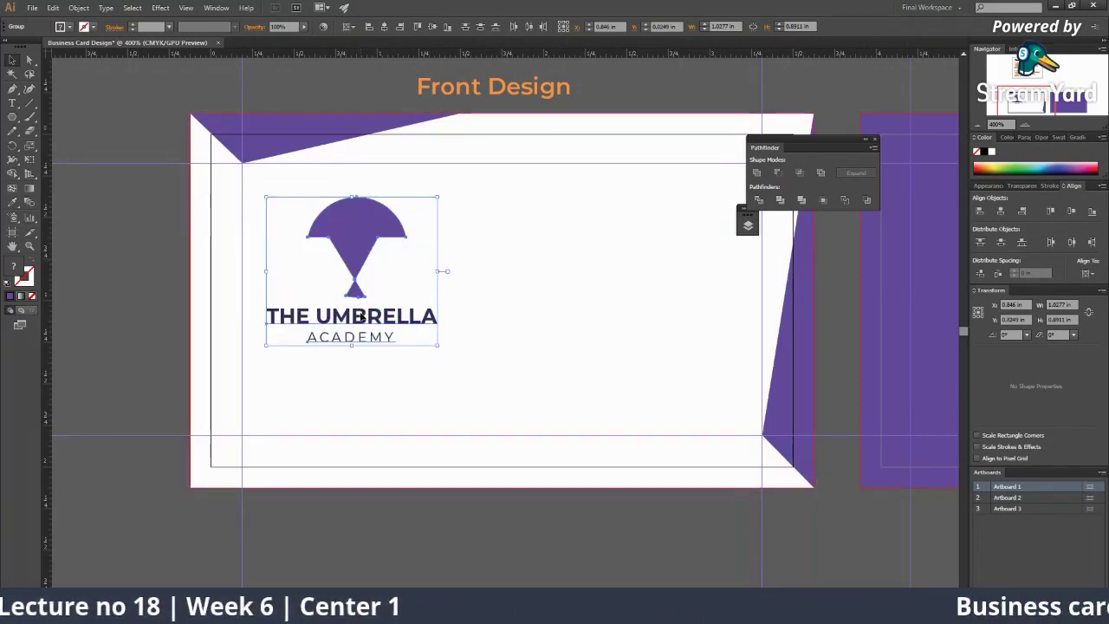
Step: Fine-tune the logo group's horizontal position, nudging it left and then slightly back right
left_click_drag(362, 317, 338, 312)
scroll(337, 308, "up", 2)
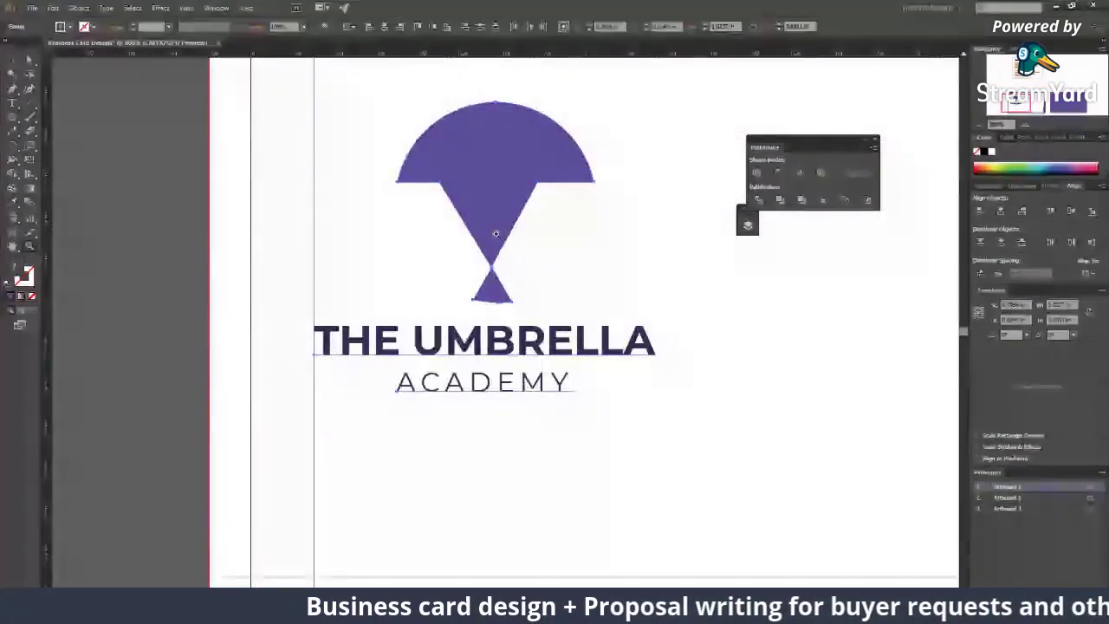
left_click(487, 344)
left_click_drag(489, 346, 456, 348)
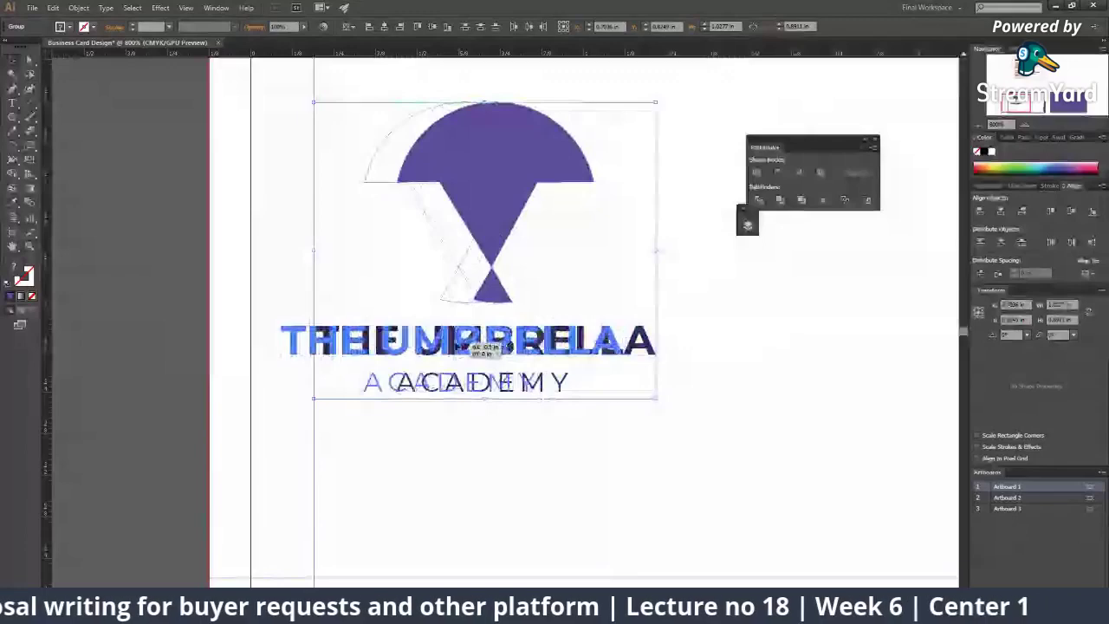
left_click_drag(457, 347, 457, 347)
left_click_drag(375, 353, 409, 354)
scroll(442, 330, "down", 4)
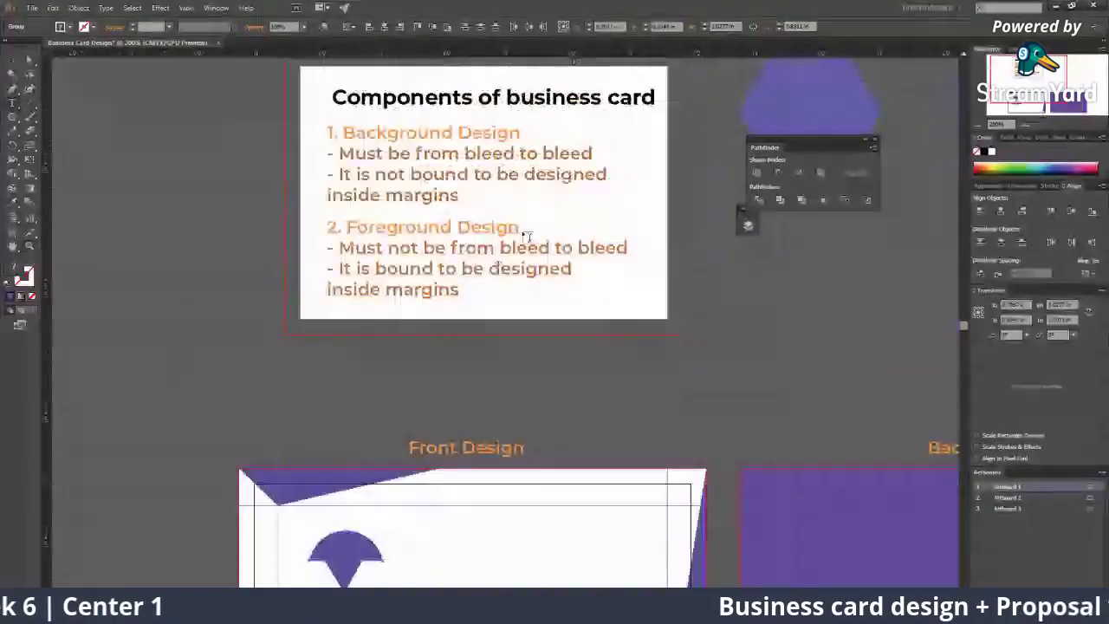
Step: Complete the Foreground Design line so it reads '( Logo , Contact details)'
left_click(518, 228)
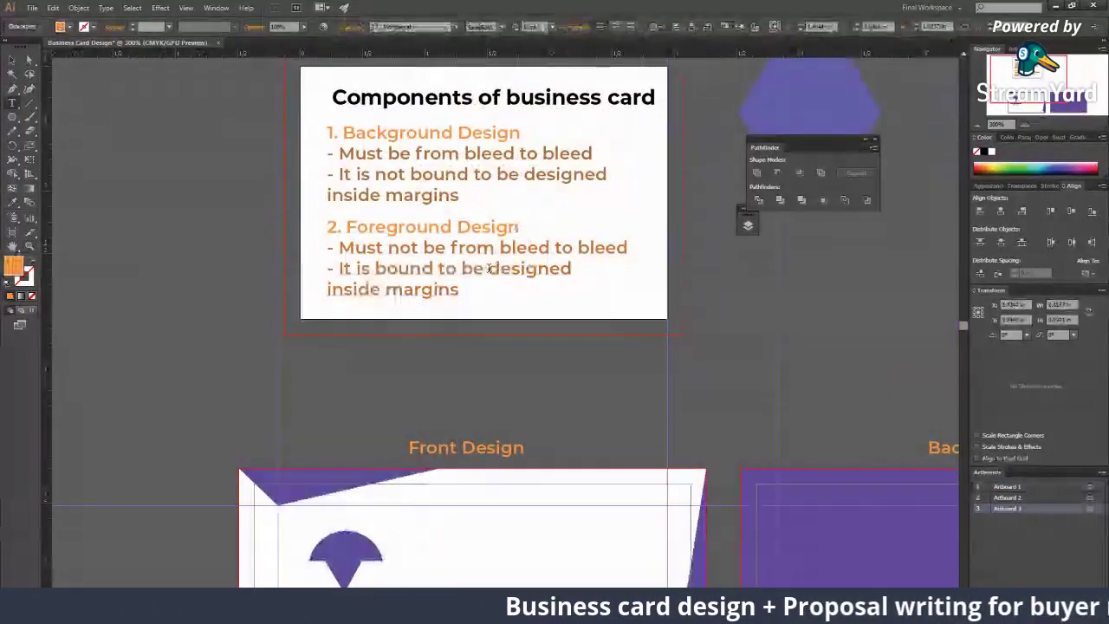
type("( Logo")
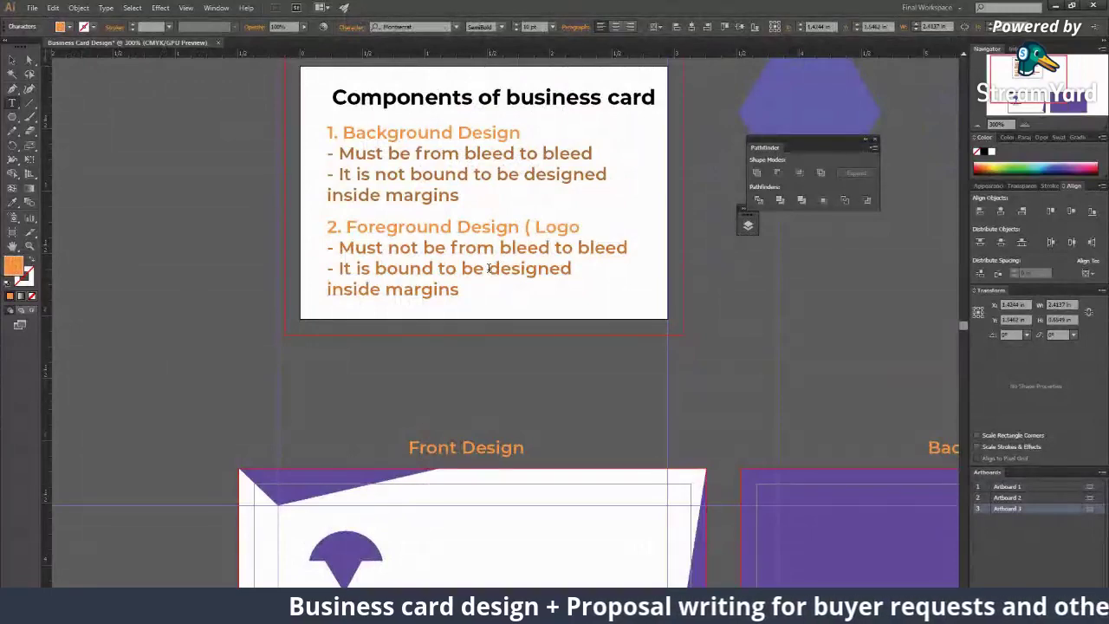
type(" ,")
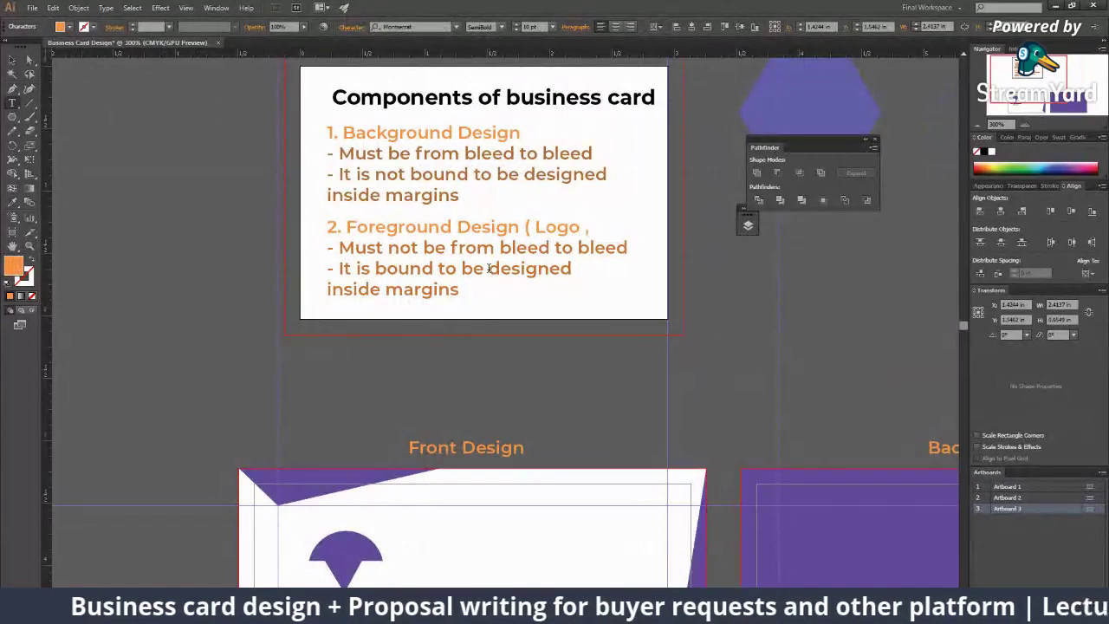
type(" Contact des")
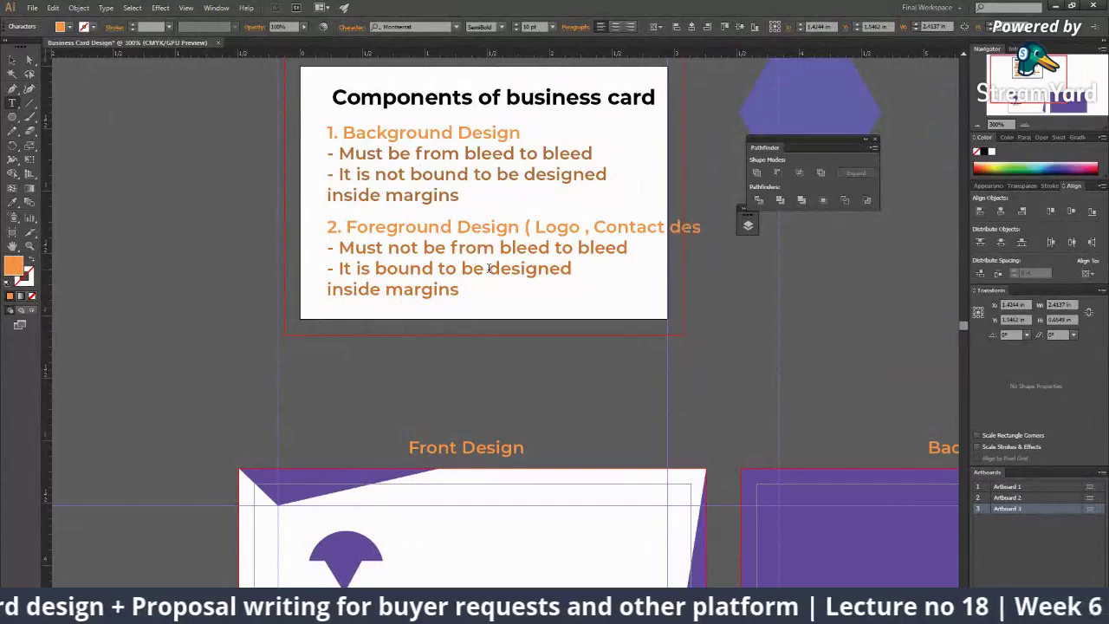
key("BackSpace")
type("tails)")
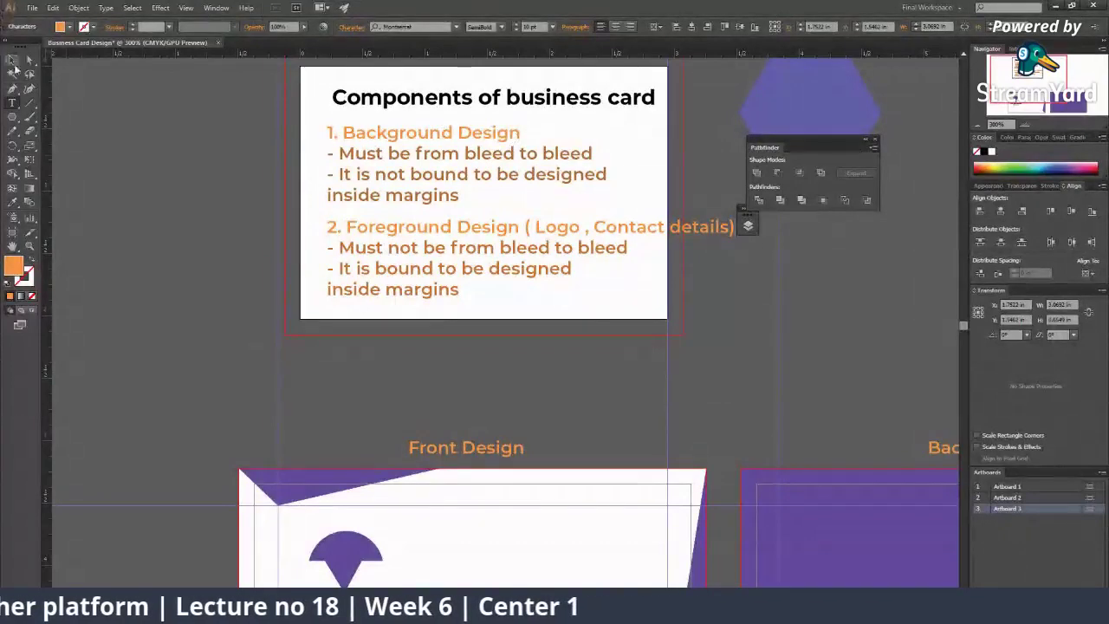
key("Escape")
scroll(564, 142, "down", 5)
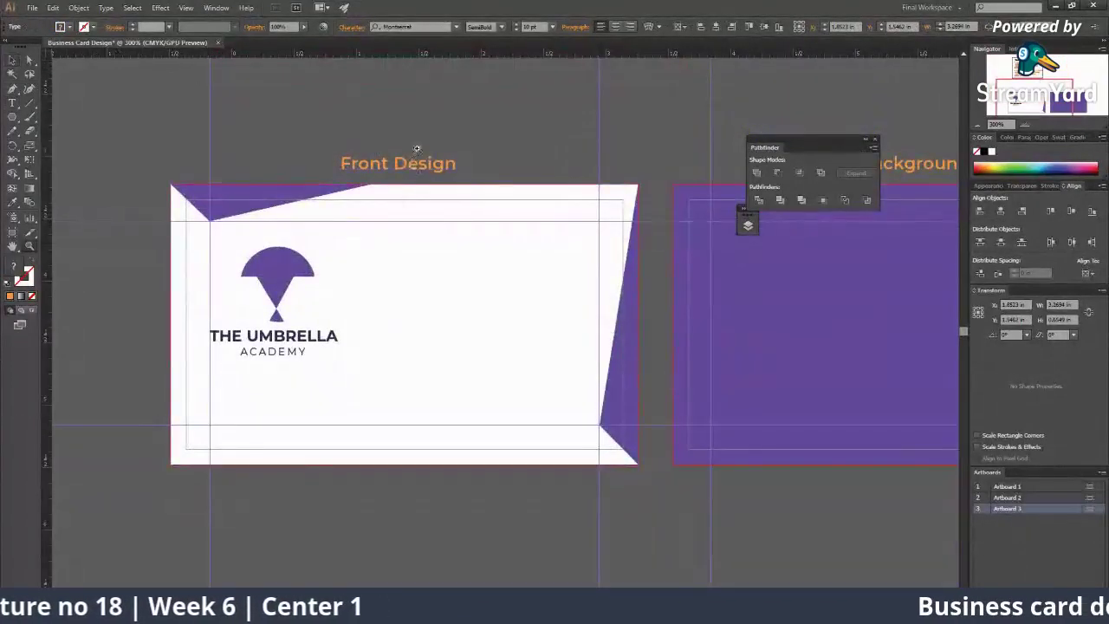
Step: Append '( Patterns design)' to the Background Design heading in the notes
key("ctrl+equal")
scroll(360, 344, "up", 6)
scroll(360, 344, "up", 3)
key("ctrl+equal")
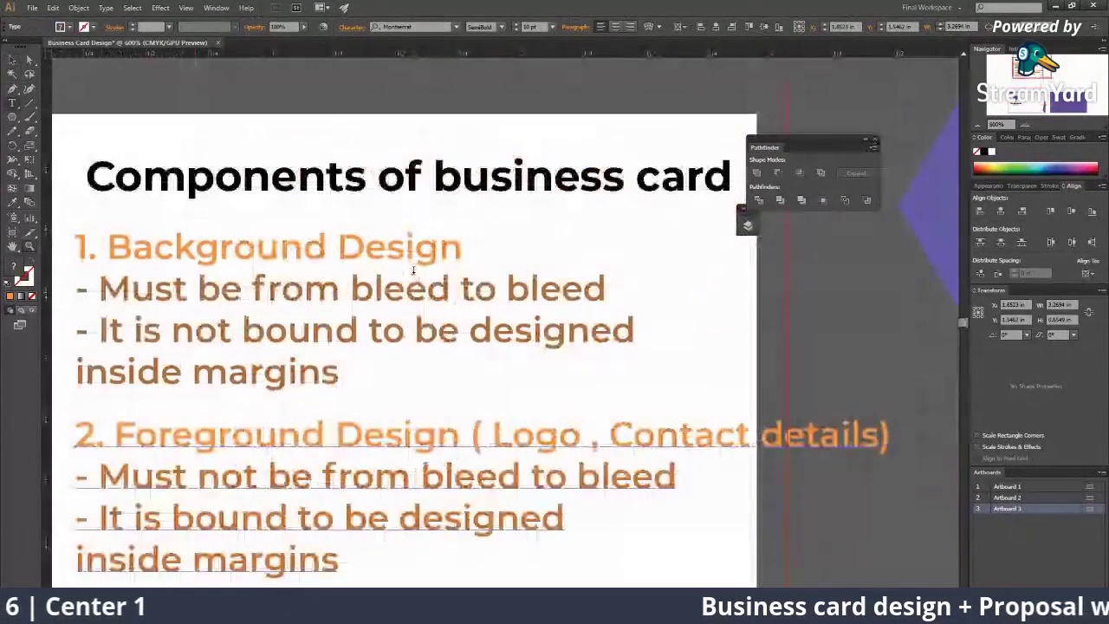
type("(")
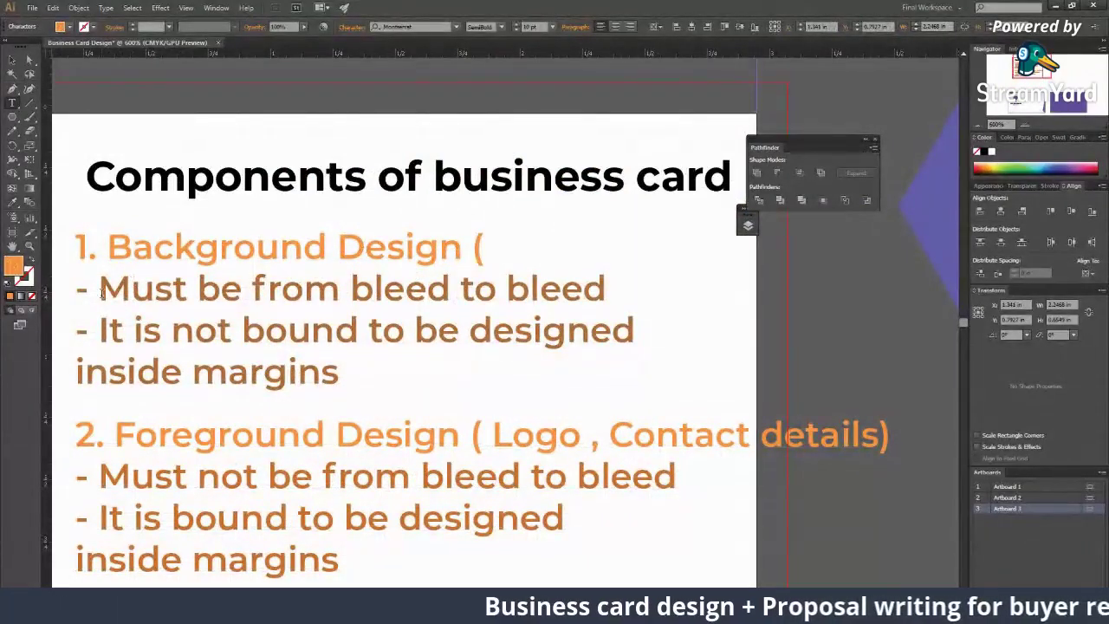
type(" Patterns")
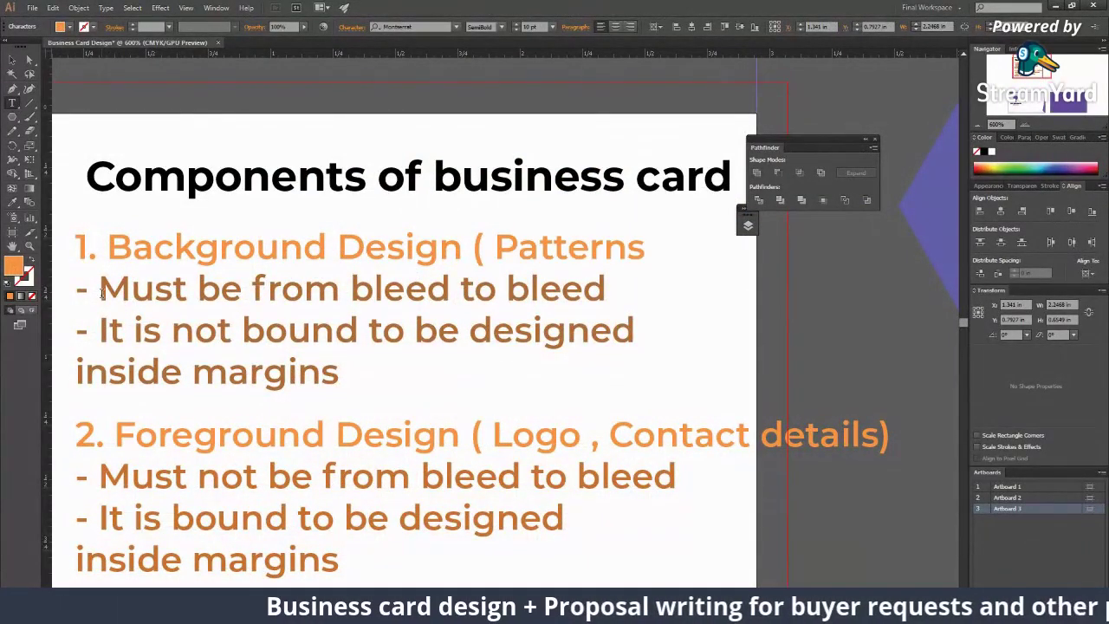
type(" design")
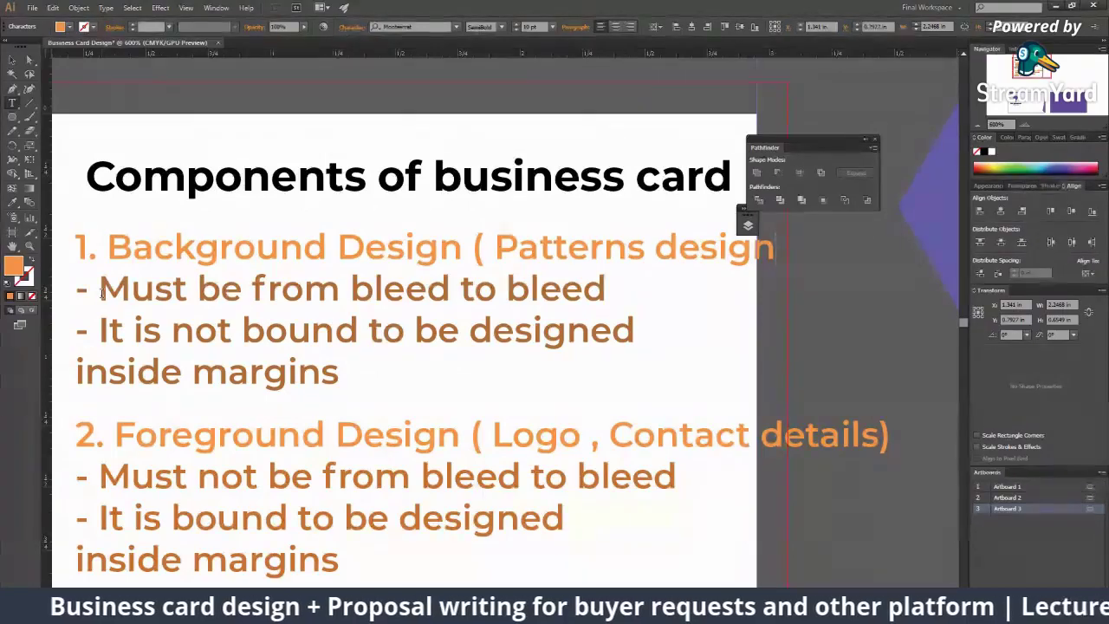
type(")")
key("Escape")
key("z")
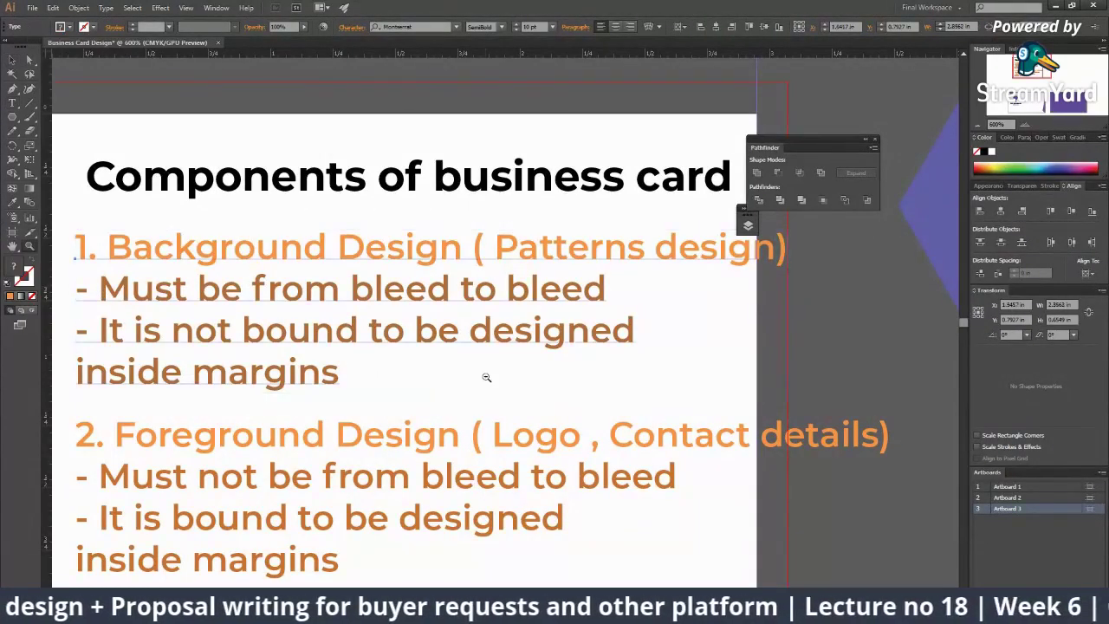
scroll(486, 378, "down", 3)
Step: Scale the umbrella logo group down slightly and nudge it a little to the left
scroll(473, 324, "up", 2)
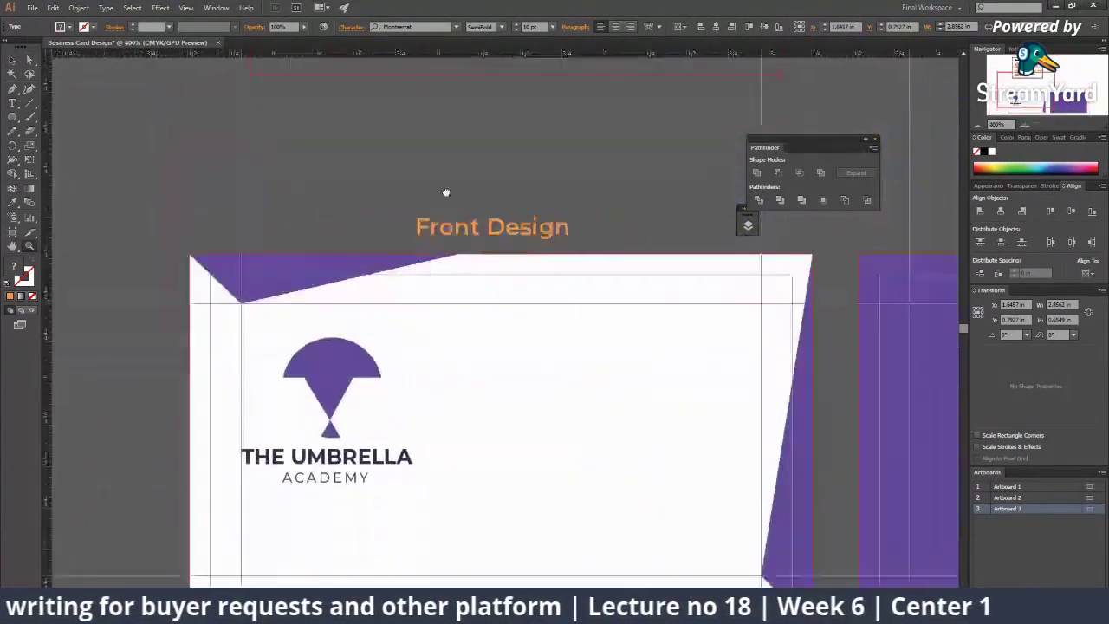
scroll(446, 192, "up", 2)
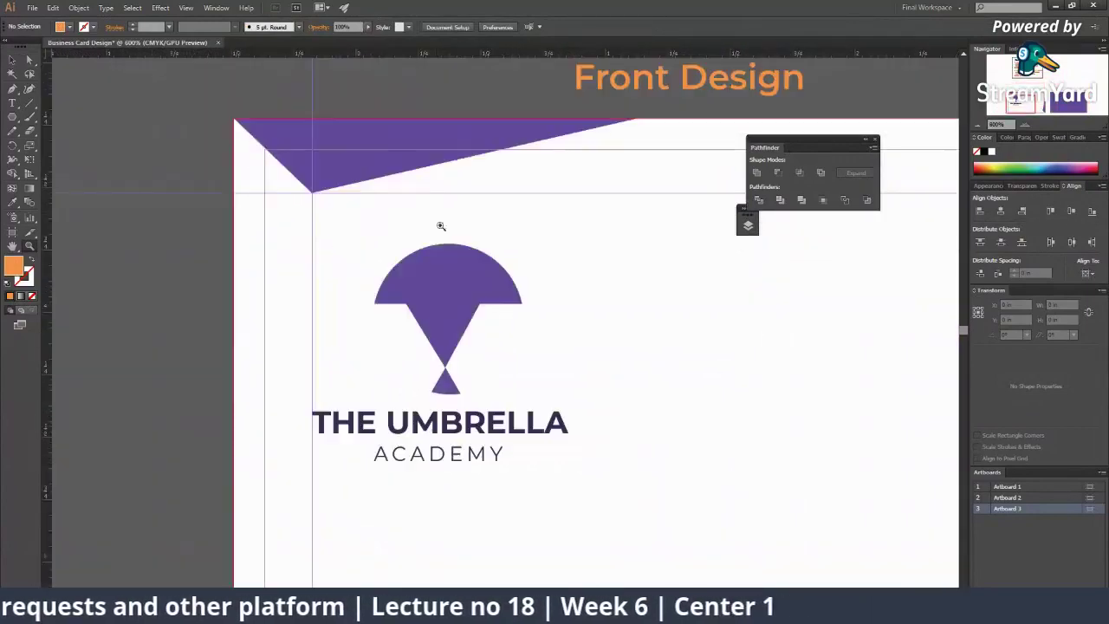
key("v")
scroll(454, 284, "down", 3)
left_click(494, 104)
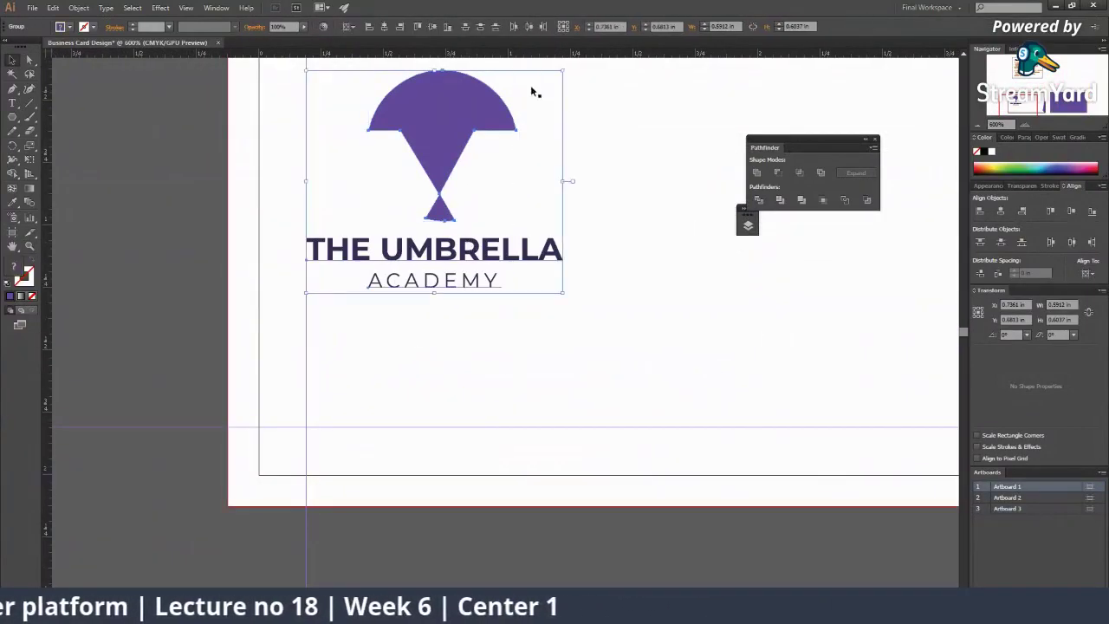
left_click_drag(563, 71, 540, 90)
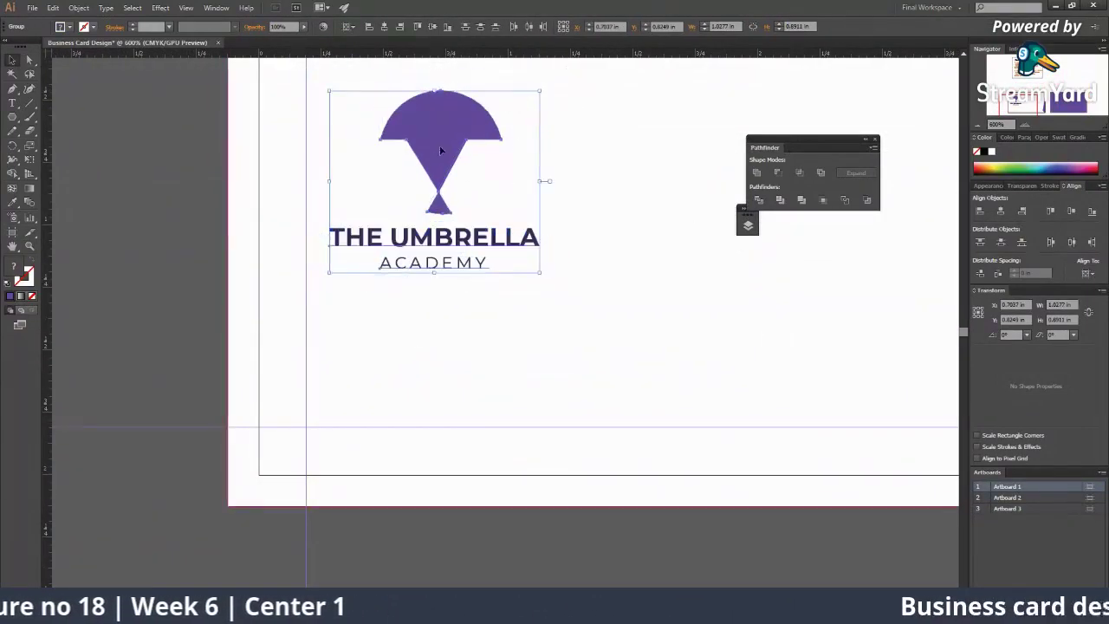
left_click_drag(432, 249, 407, 248)
left_click(193, 205)
key("z")
left_click_drag(661, 342, 449, 246)
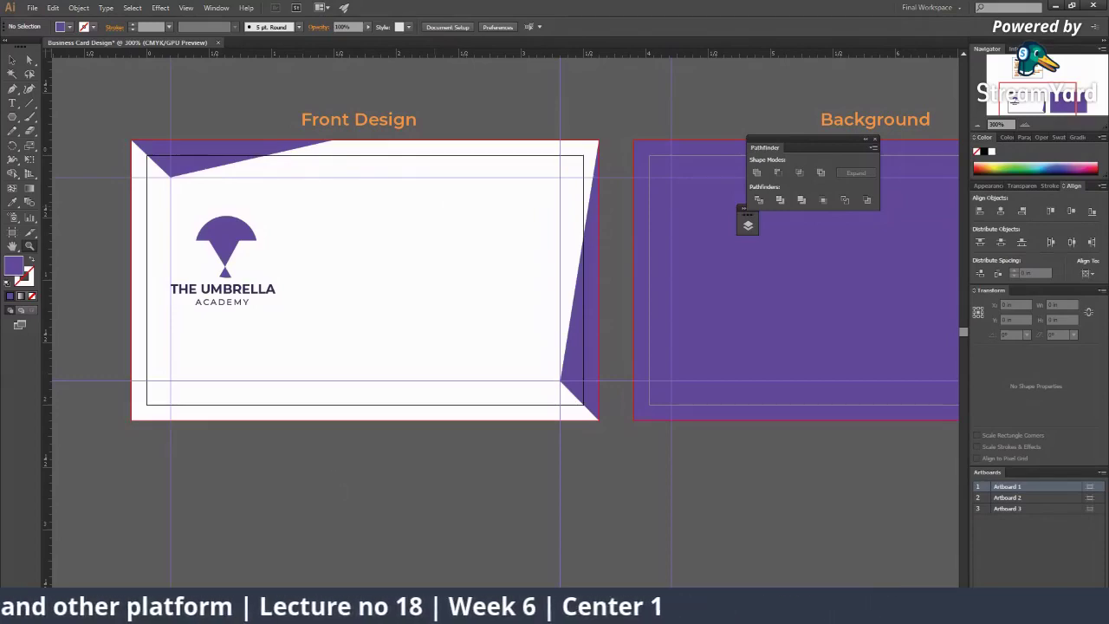
Step: Copy a business card mockup image from Google Images and paste it into the Illustrator document
mouse_move(780, 611)
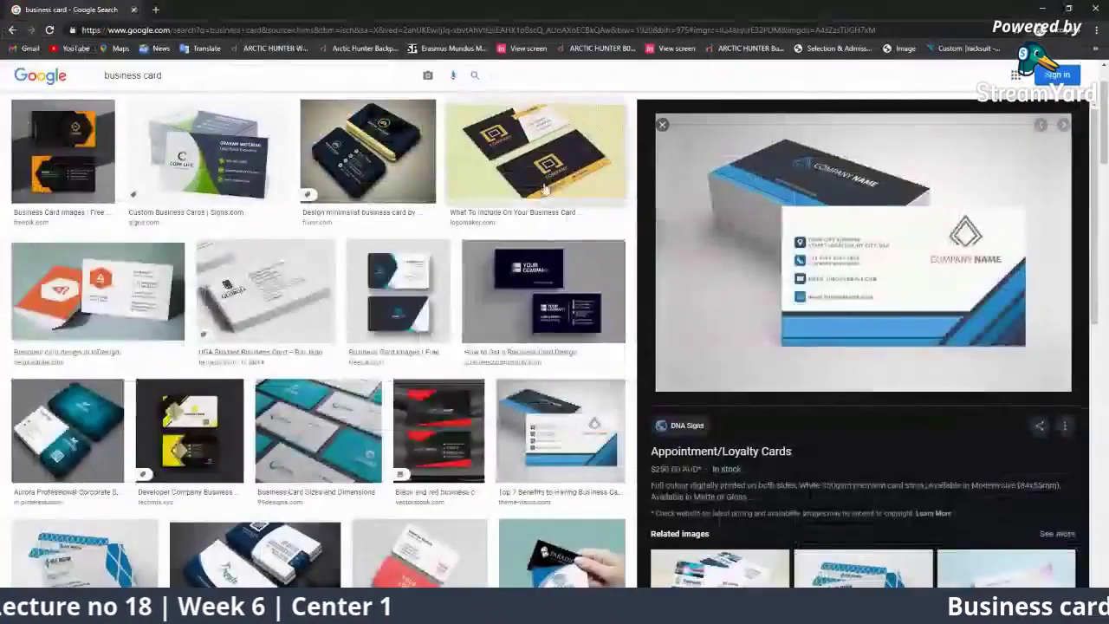
left_click(838, 541)
right_click(902, 265)
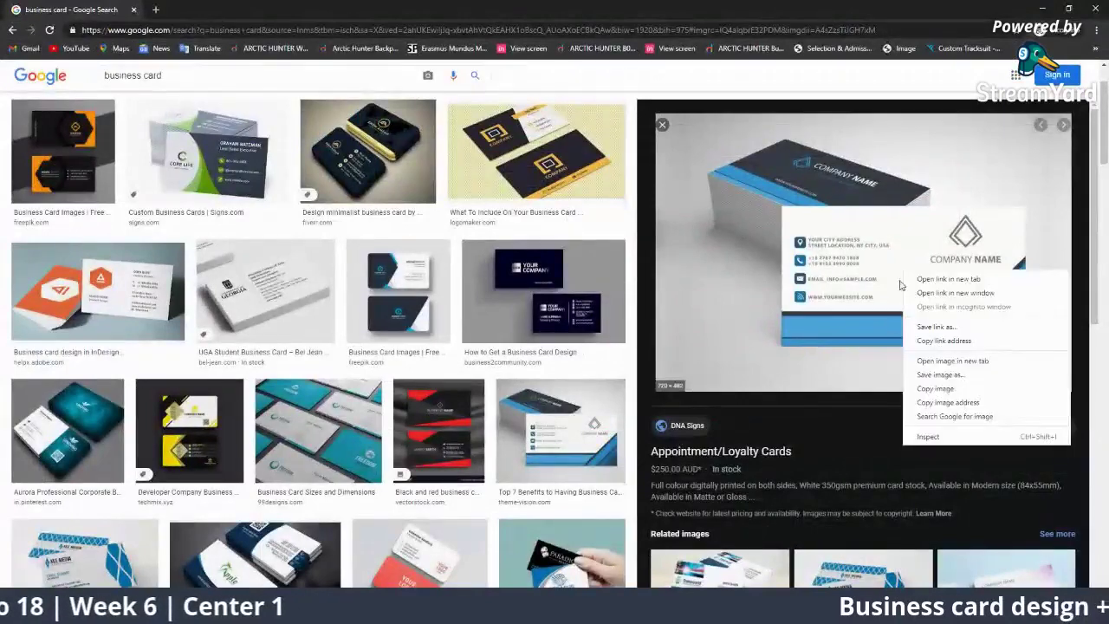
left_click(927, 381)
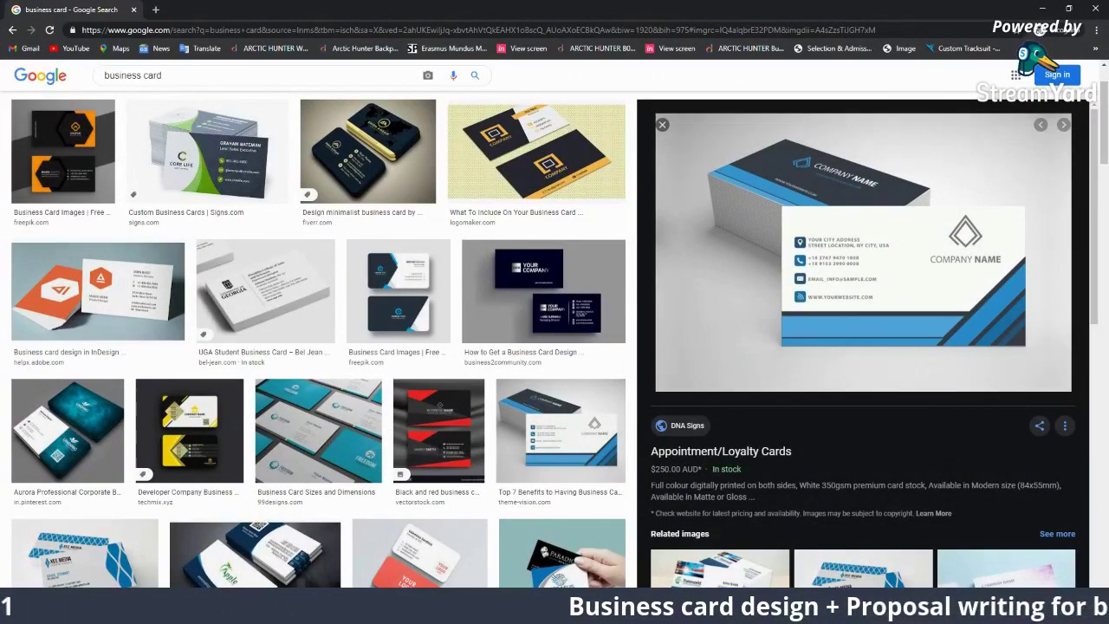
key("alt+Tab")
key("ctrl+v")
Step: Move the pasted reference card image to the left of the card artboards
left_click(479, 357, "ctrl+alt")
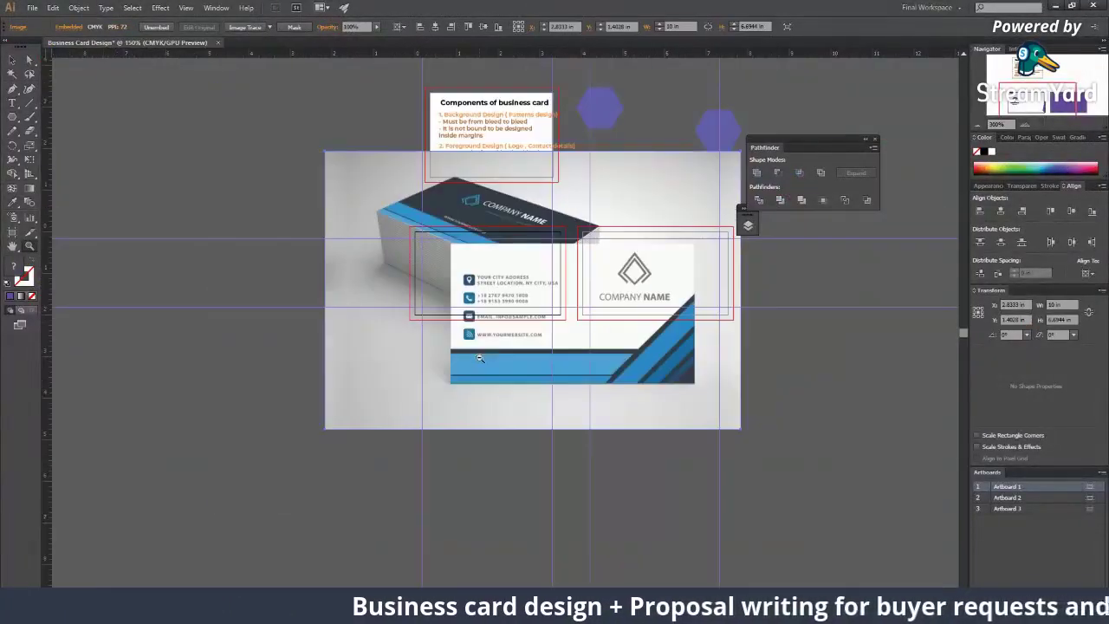
key("v")
left_click_drag(479, 358, 180, 358)
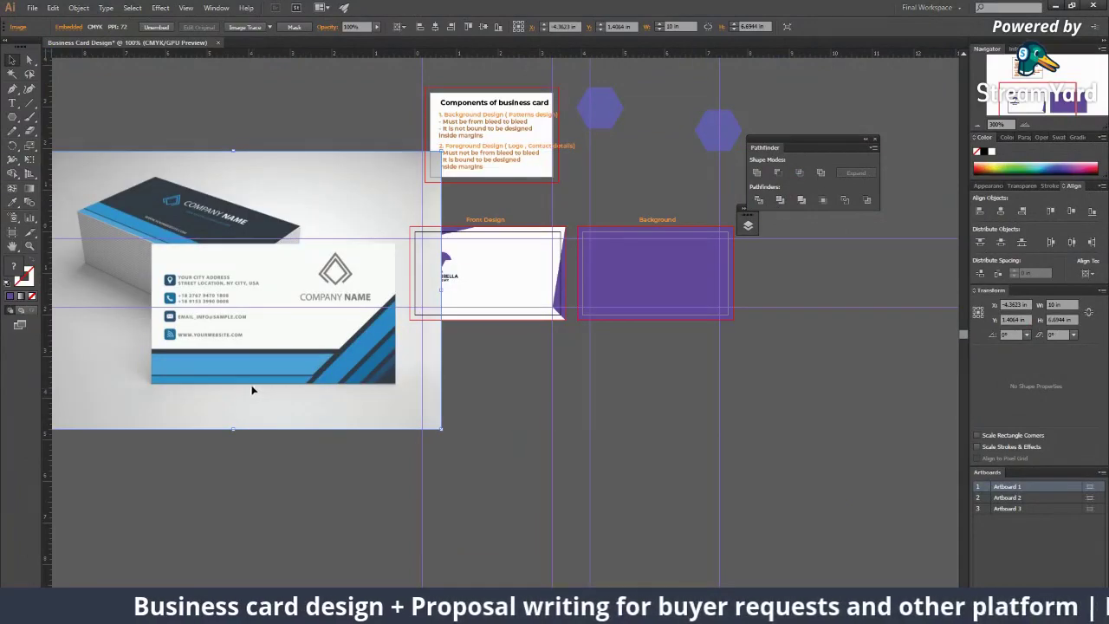
left_click_drag(227, 388, 235, 394)
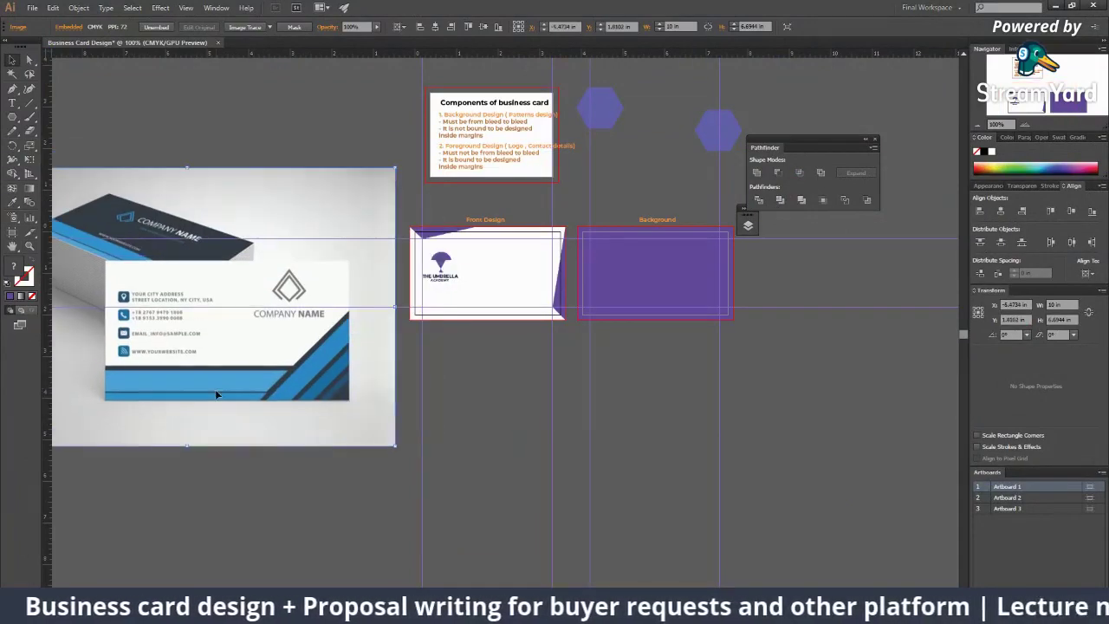
Step: Zoom in on the sample card's contact details, then zoom in on the front card's logo
key("z")
left_click(286, 311)
left_click(390, 346)
left_click(451, 368)
left_click(496, 383)
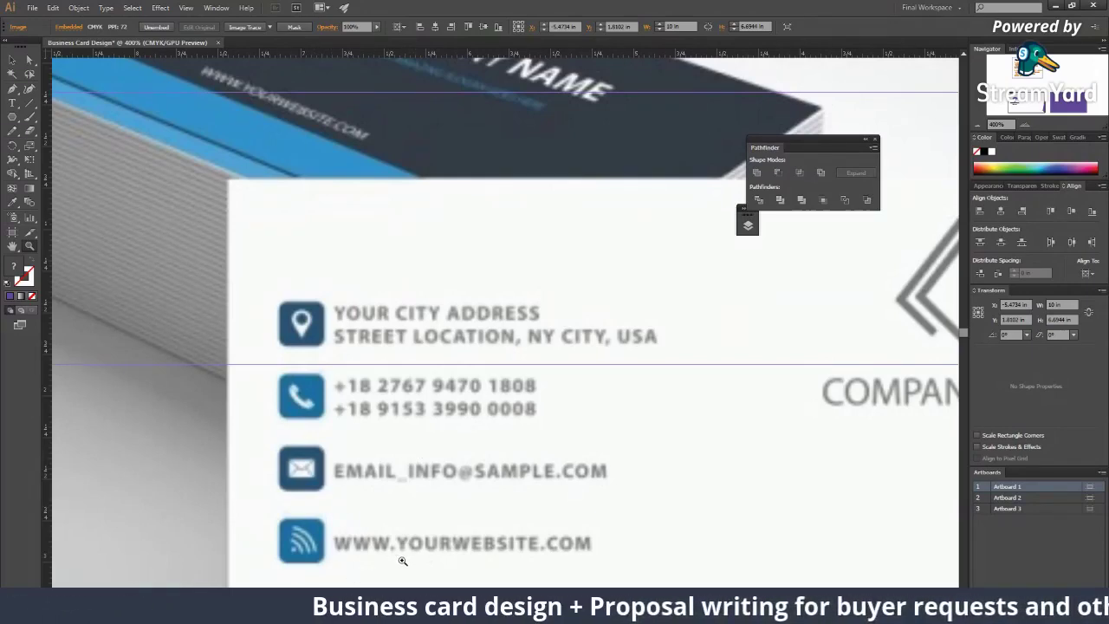
left_click_drag(645, 449, 528, 407)
left_click(546, 329)
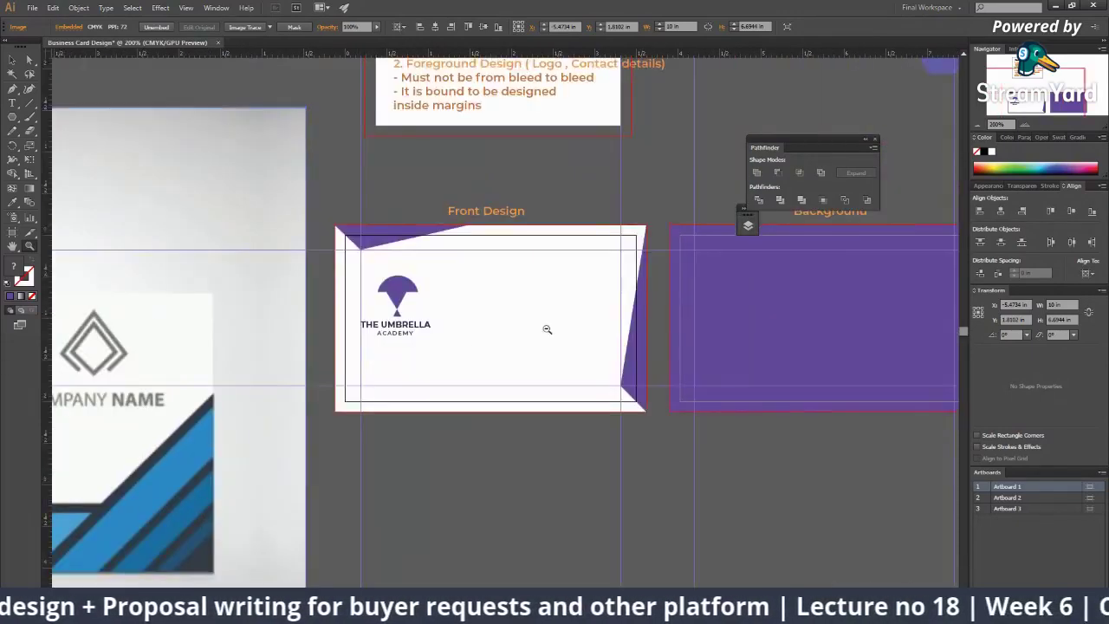
left_click(401, 299)
left_click(407, 303)
key("v")
left_click(430, 357)
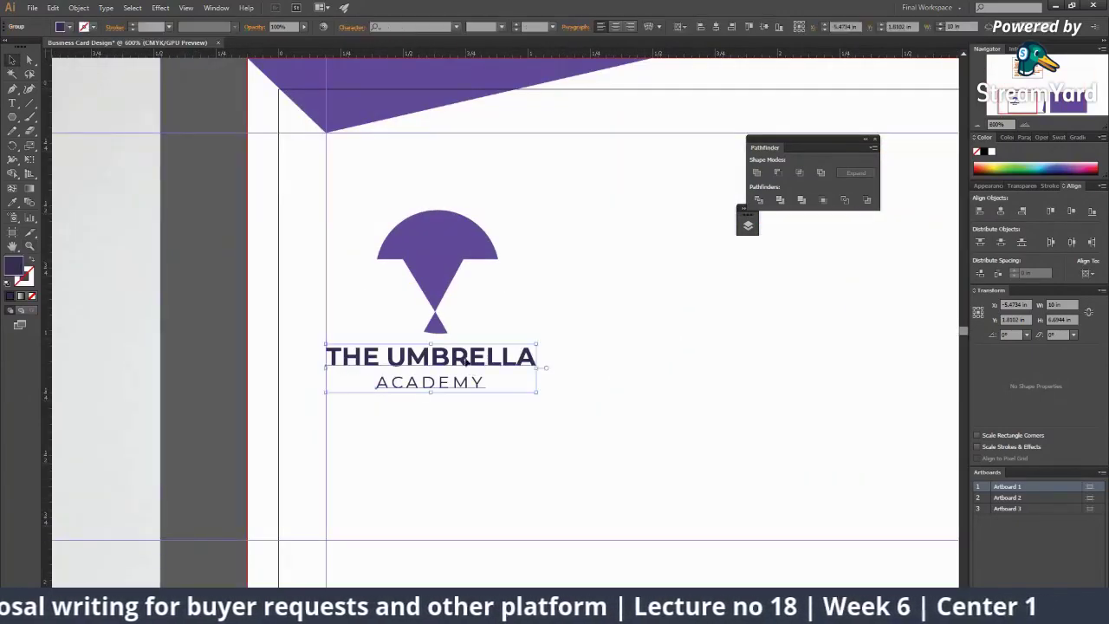
left_click(445, 273, "shift")
left_click_drag(445, 273, 445, 284)
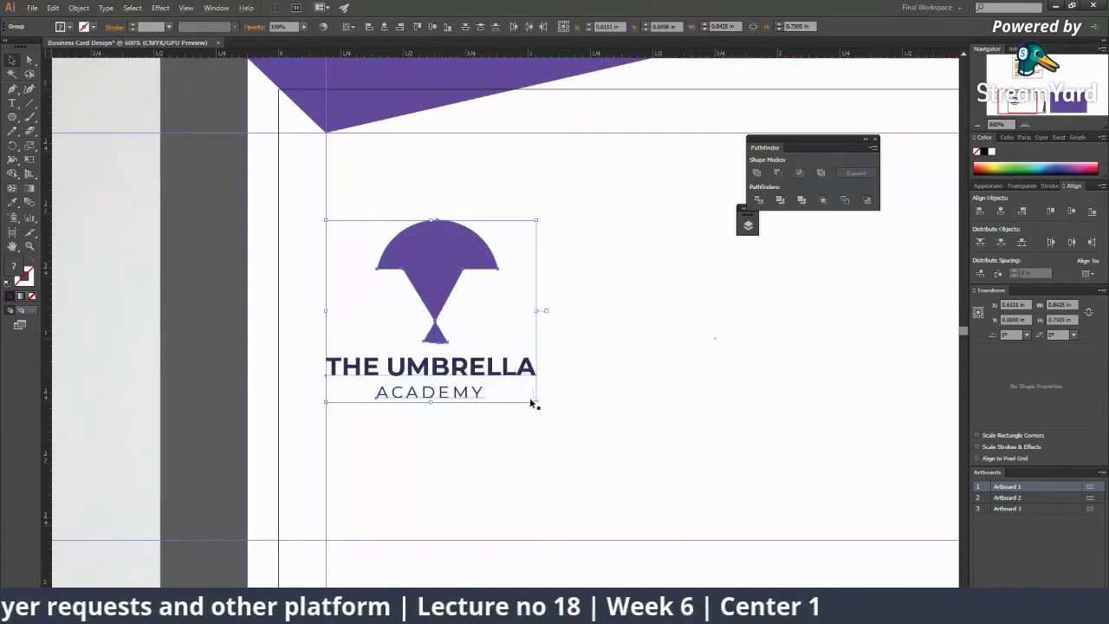
left_click_drag(536, 402, 546, 410)
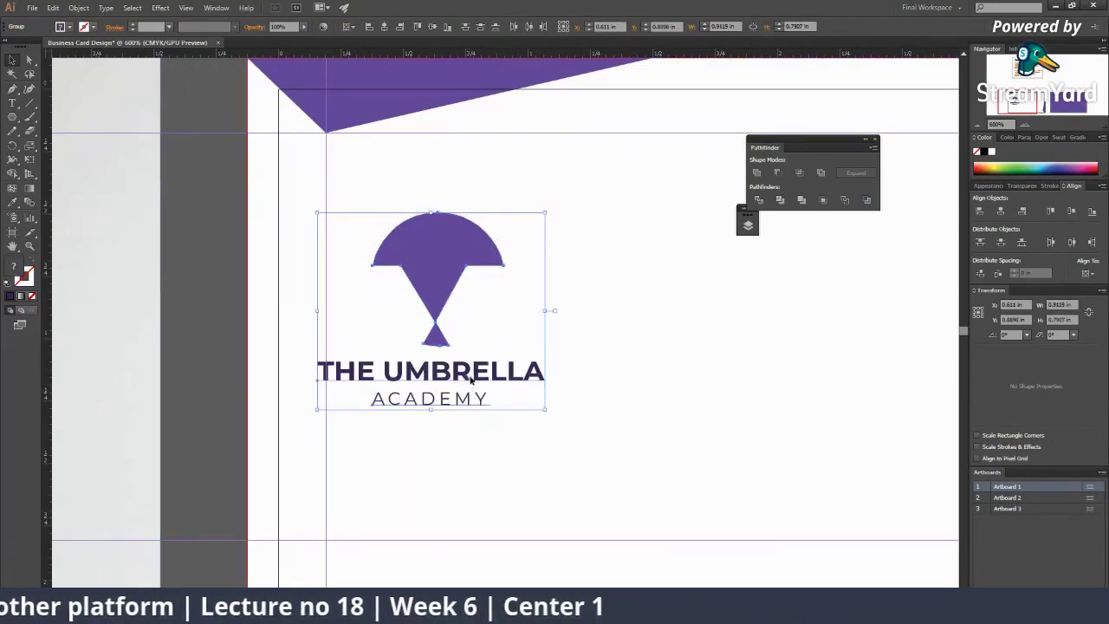
left_click_drag(469, 379, 477, 379)
key("ctrl+minus")
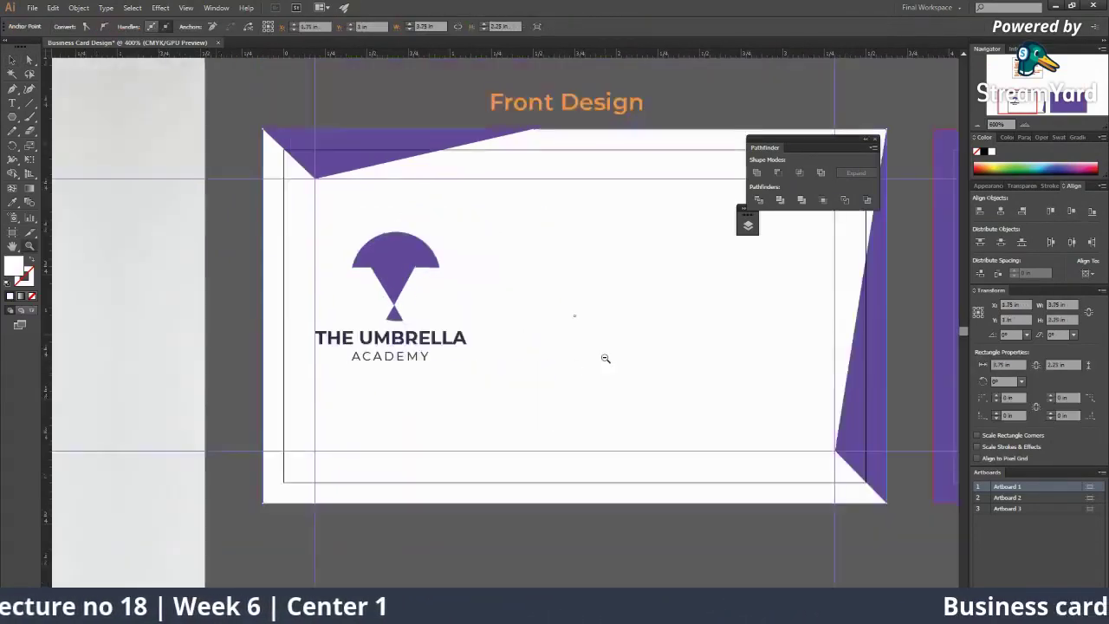
left_click(530, 348)
key("ctrl+plus")
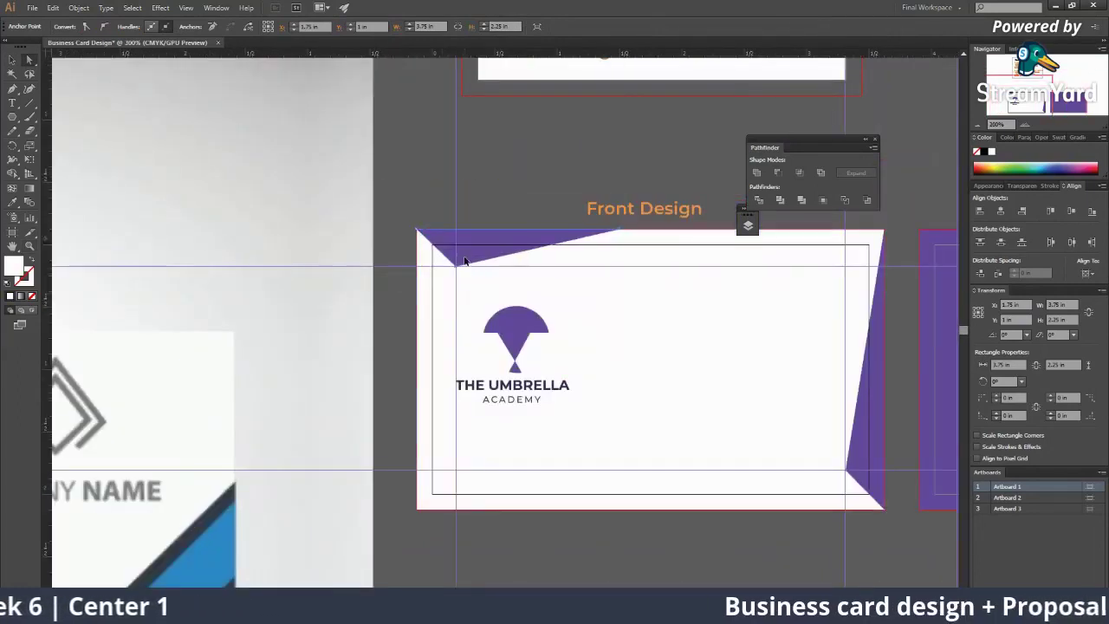
left_click(460, 271)
left_click(457, 262)
left_click_drag(457, 263, 482, 169)
left_click_drag(354, 300, 256, 314)
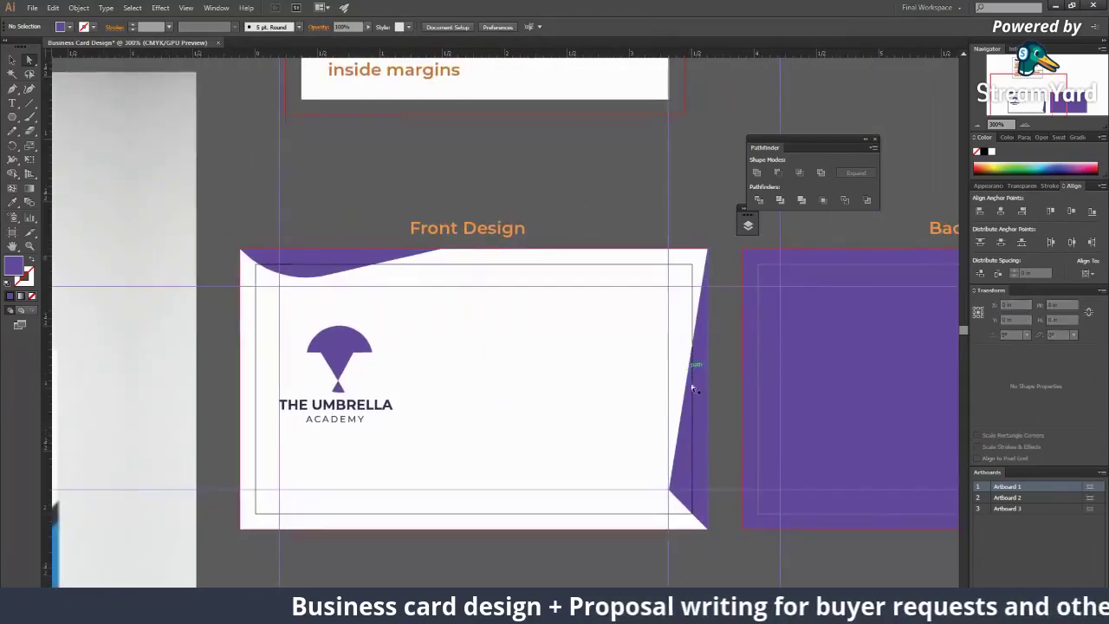
left_click(668, 487)
left_click(670, 490)
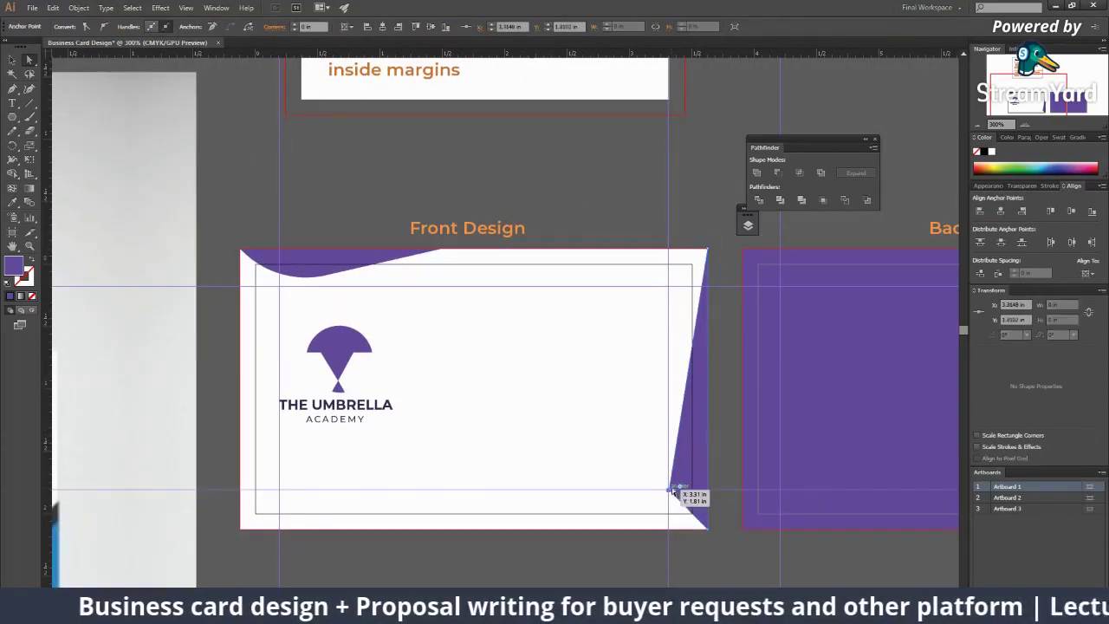
left_click(717, 540)
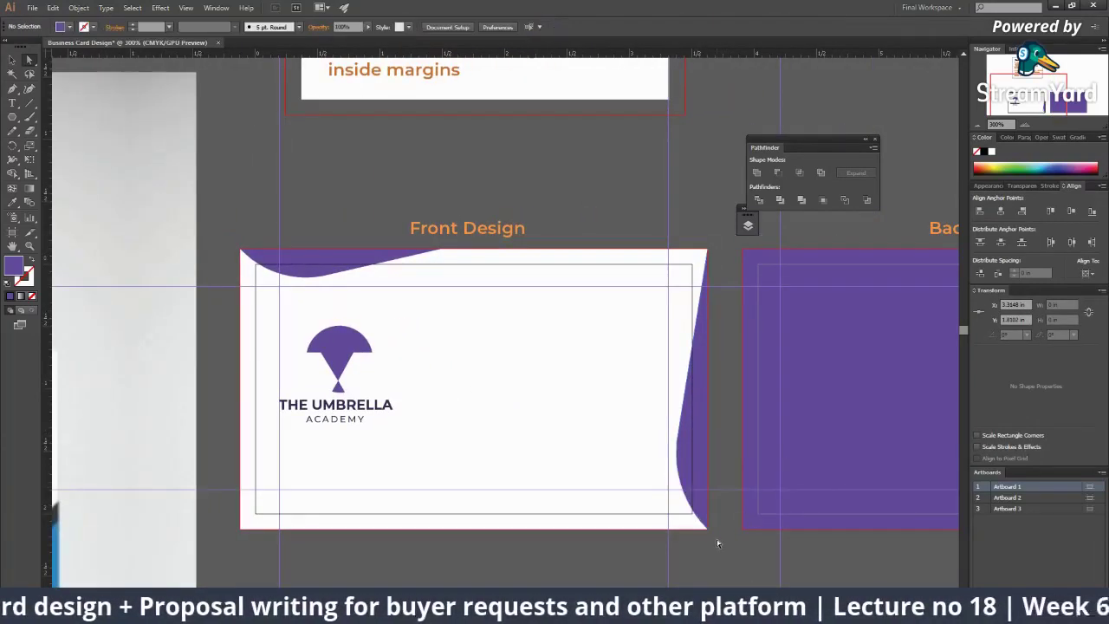
key("ctrl+minus")
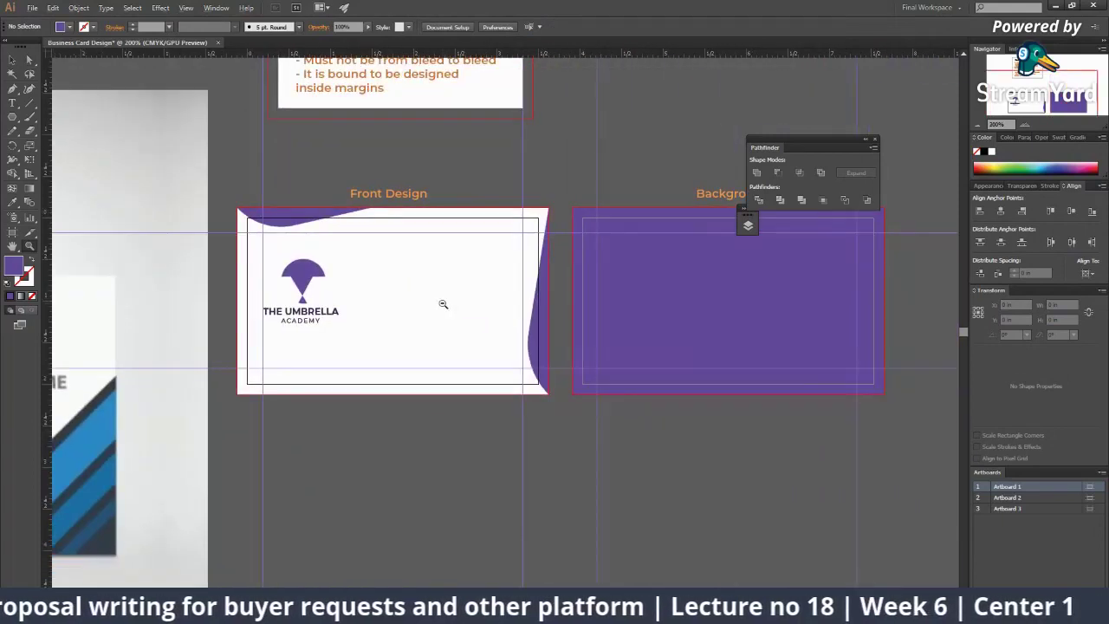
left_click(443, 304)
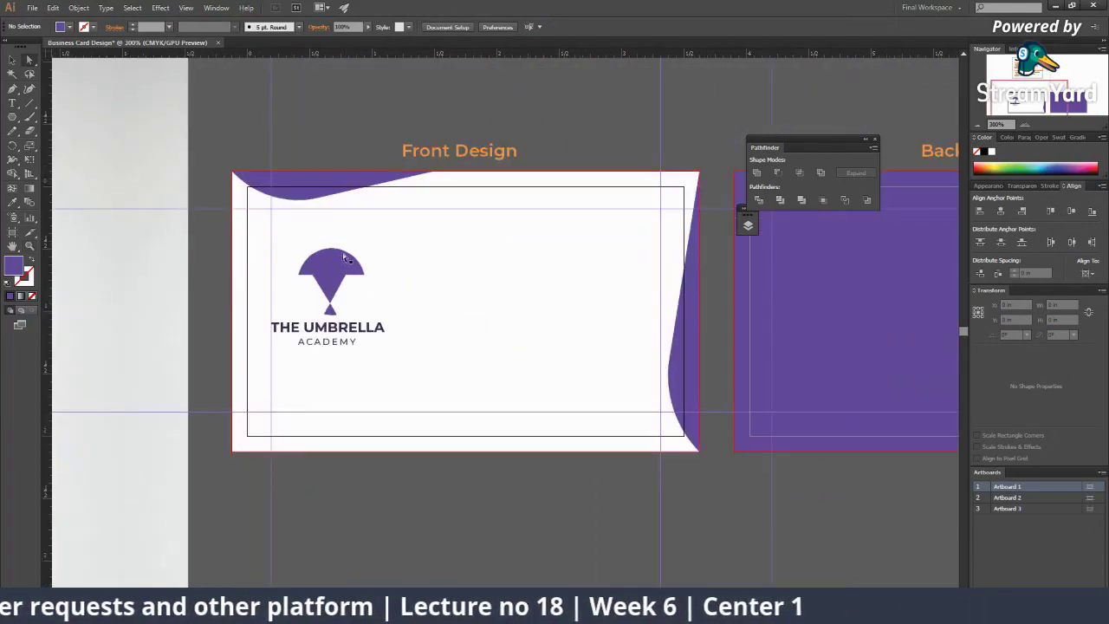
left_click(346, 311)
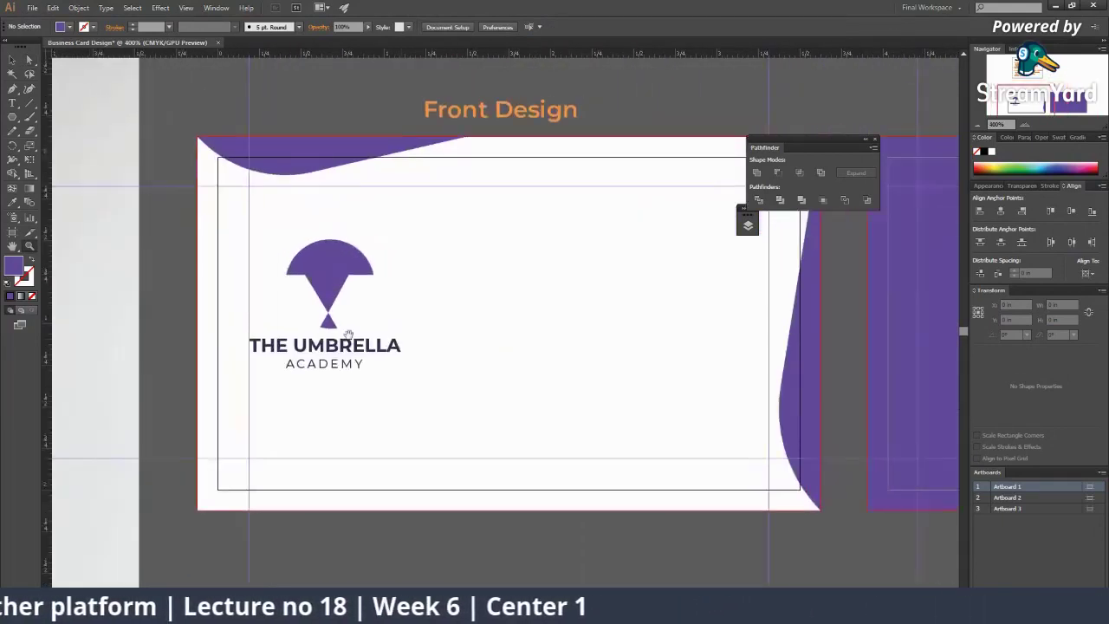
left_click_drag(468, 282, 344, 321)
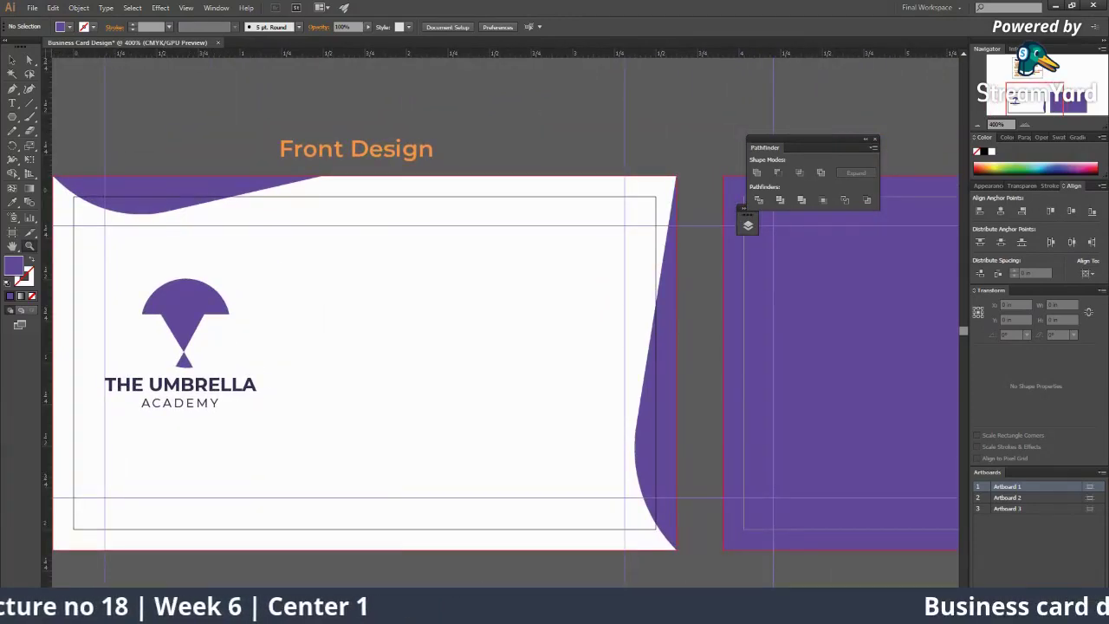
Step: Pan to the reference mockup and back to the artboard, then switch to the StreamYard studio
scroll(347, 364, "left", 15)
scroll(346, 364, "down", 4)
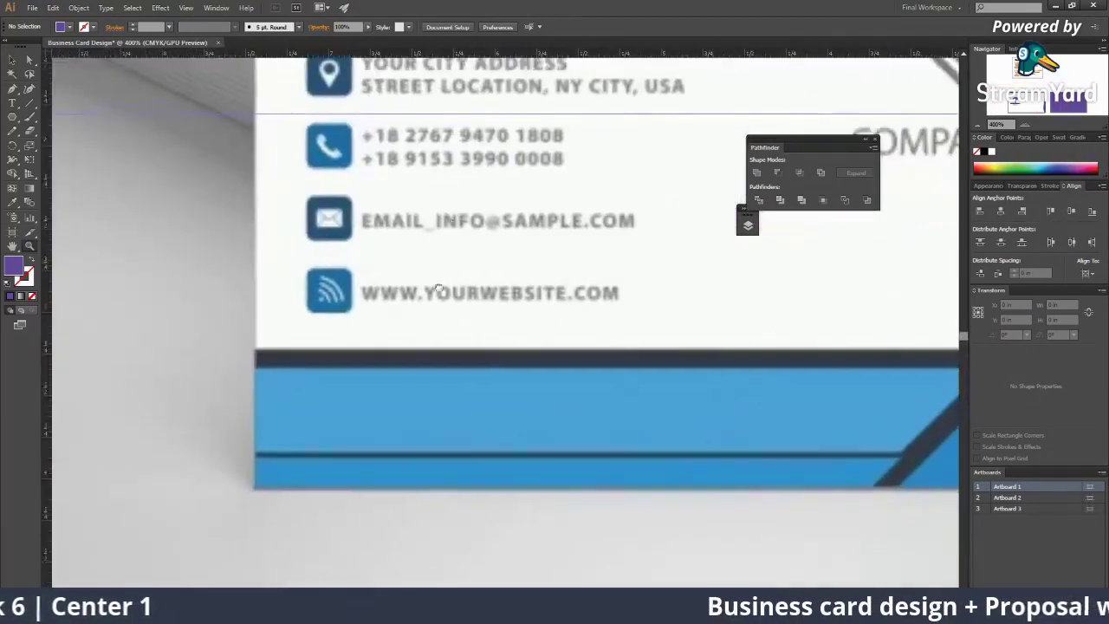
scroll(438, 288, "up", 1)
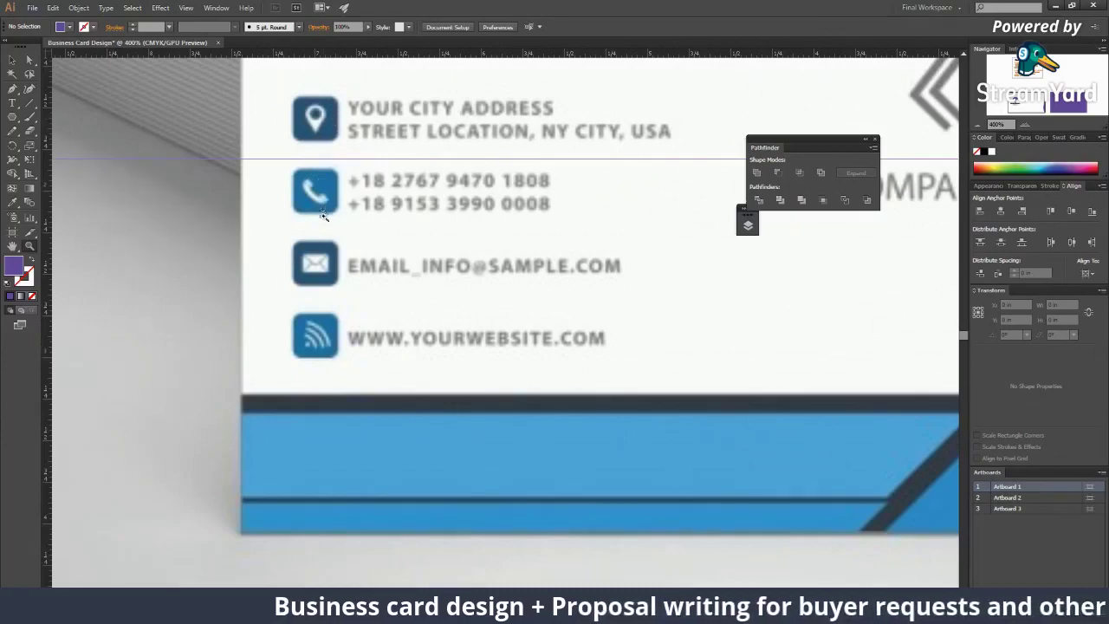
scroll(454, 366, "right", 10)
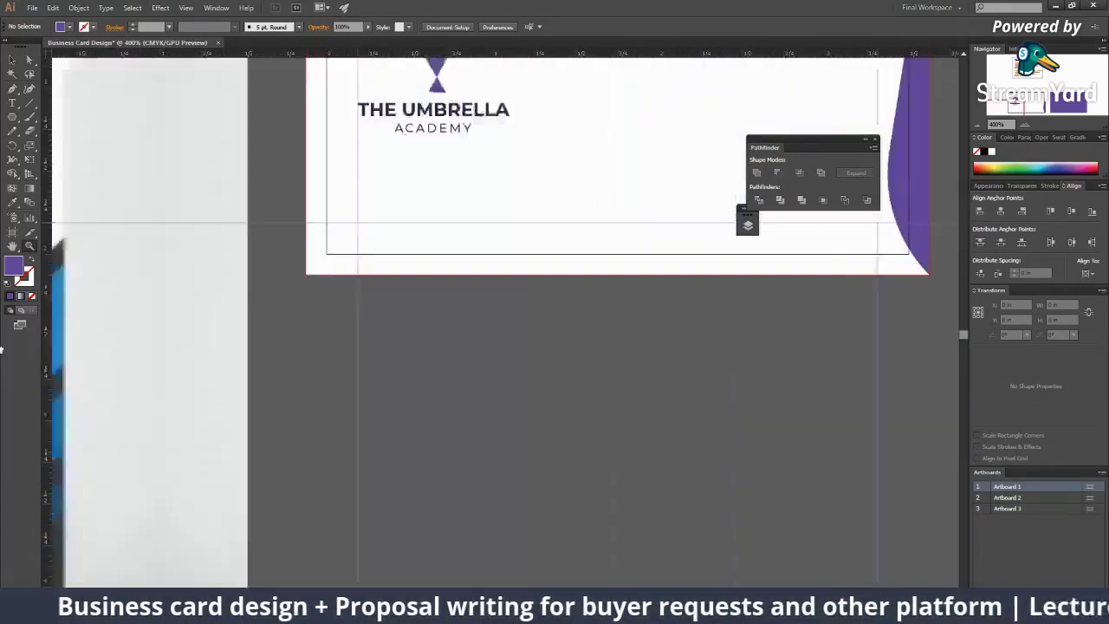
scroll(471, 329, "up", 4)
scroll(470, 330, "right", 3)
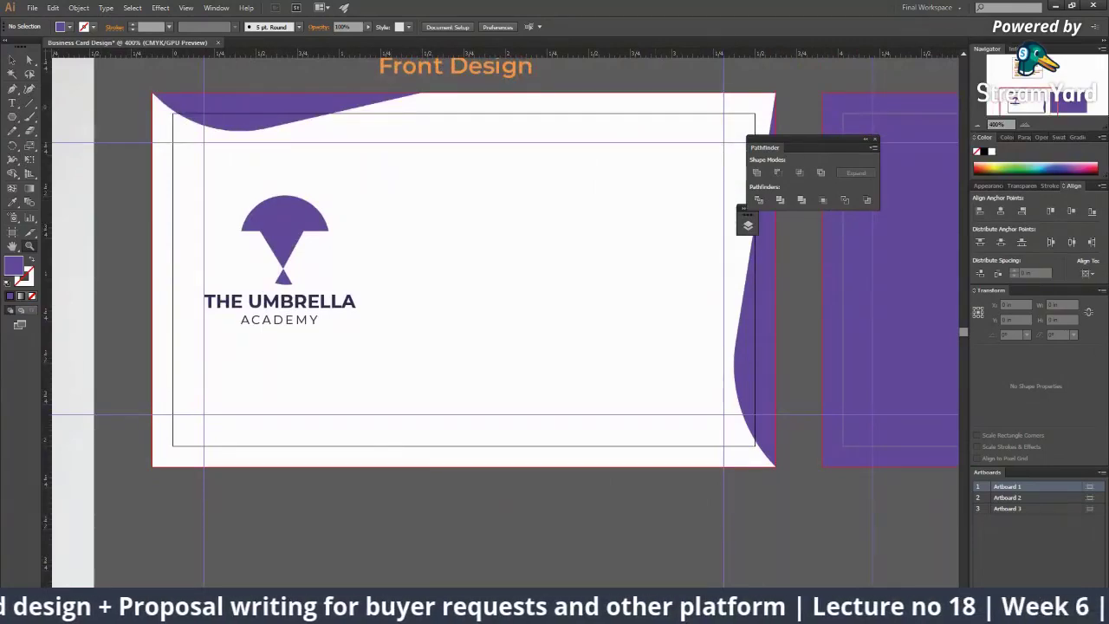
left_click(845, 530)
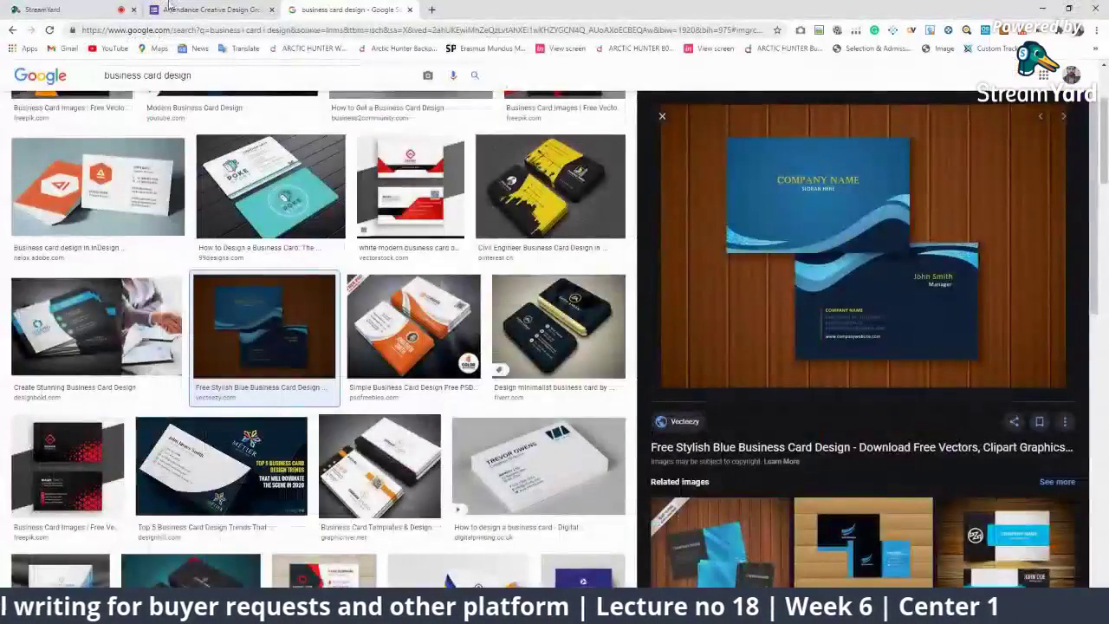
left_click(39, 9)
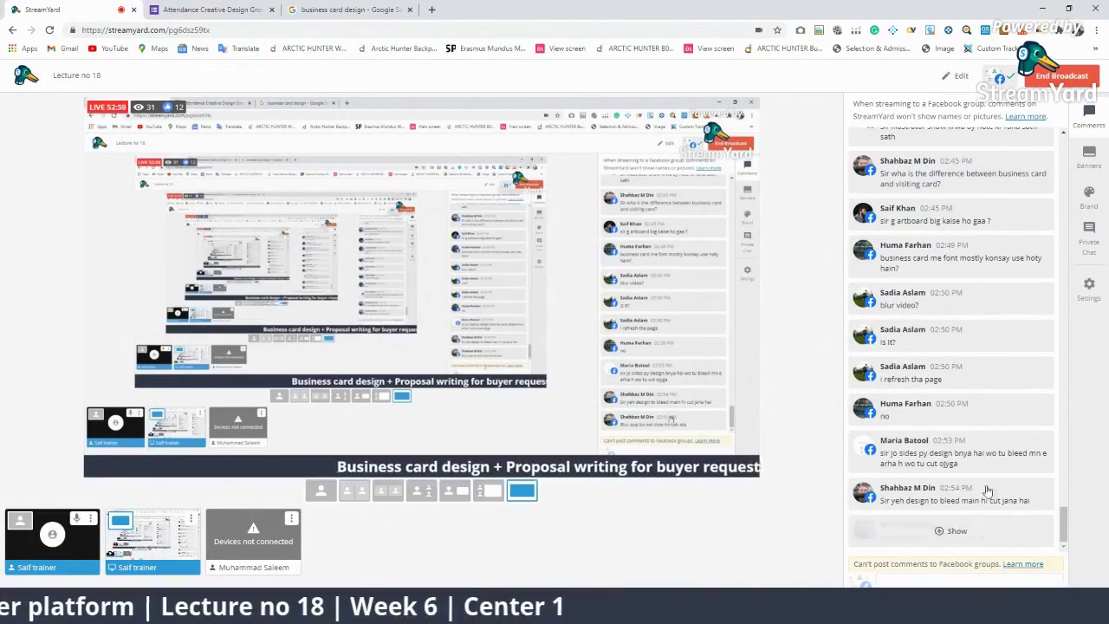
Step: Hide a short comment, briefly feature the font question on stream, and reveal the card-sides comment
left_click(985, 410)
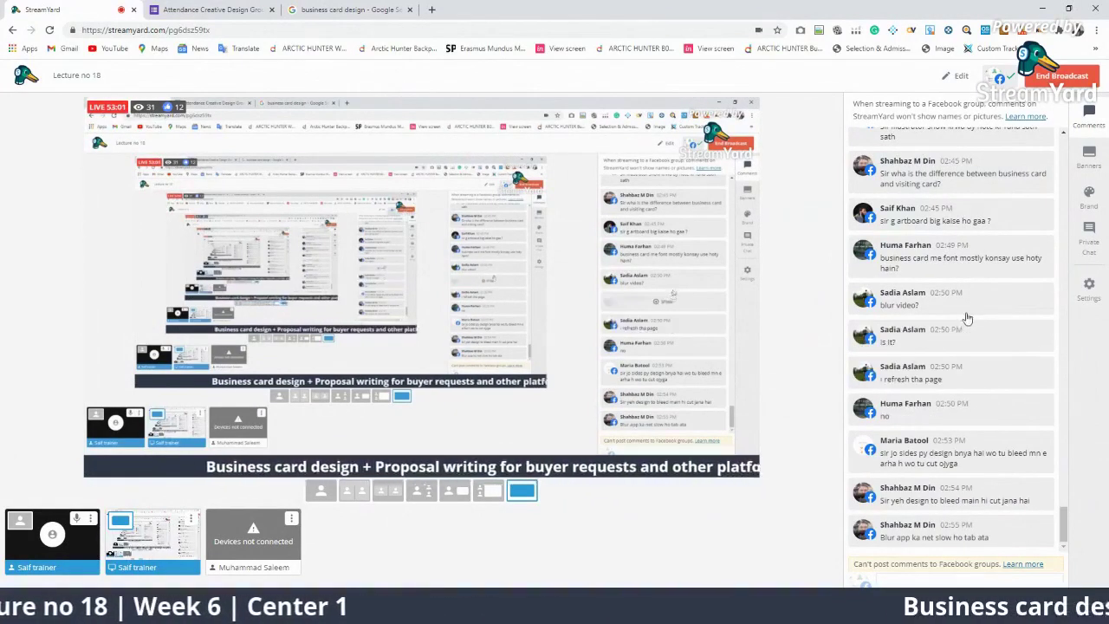
left_click(988, 262)
left_click(989, 262)
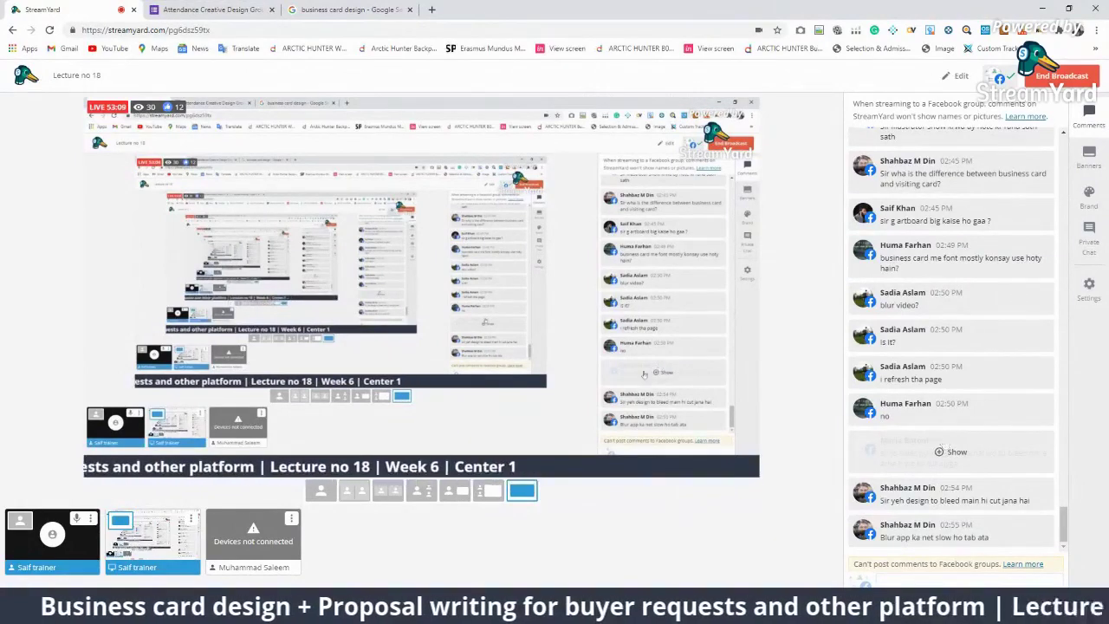
left_click(944, 443)
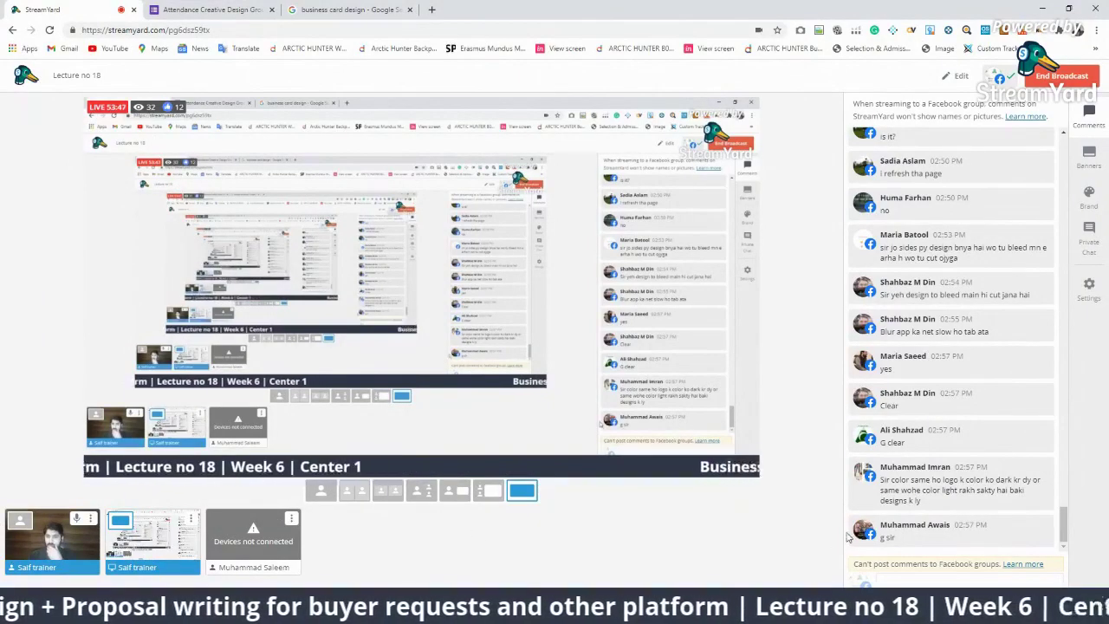
mouse_move(966, 488)
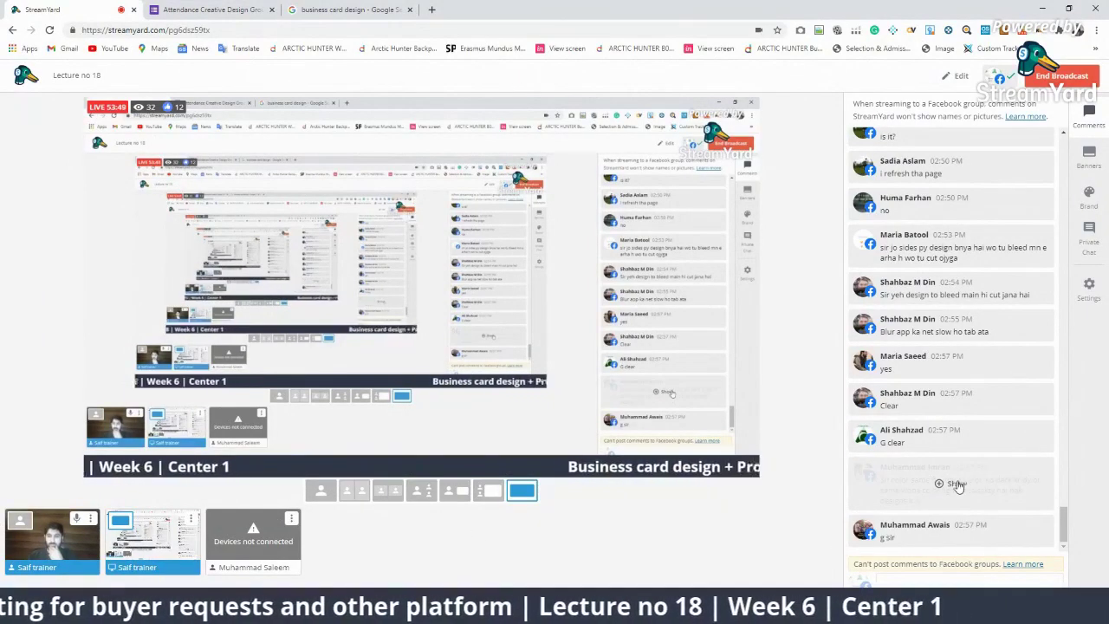
key("alt+Tab")
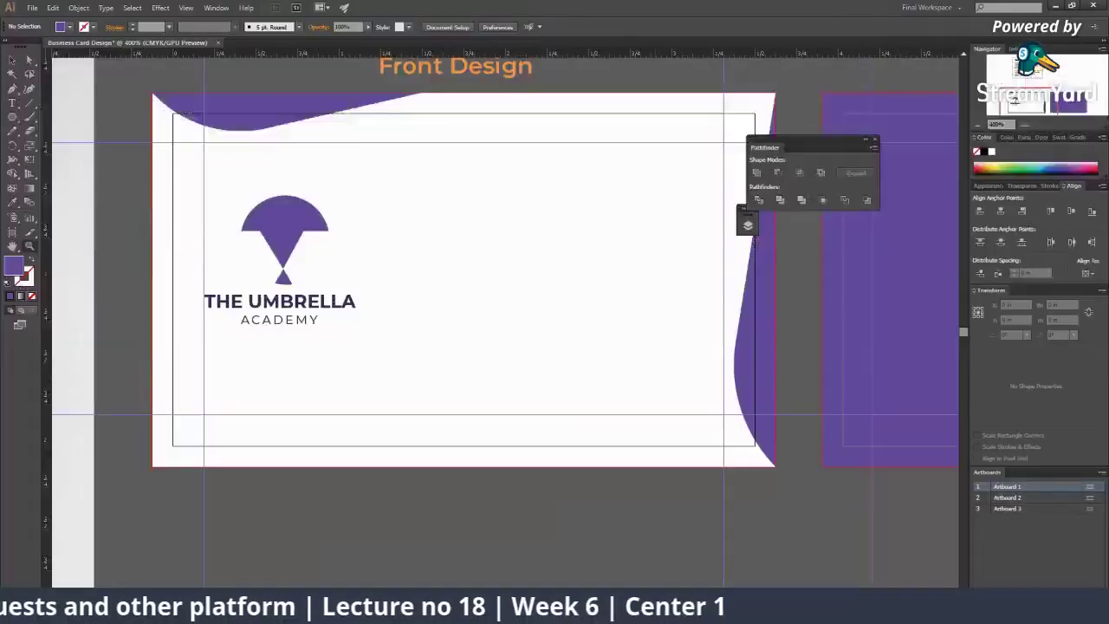
left_click(480, 355, "alt")
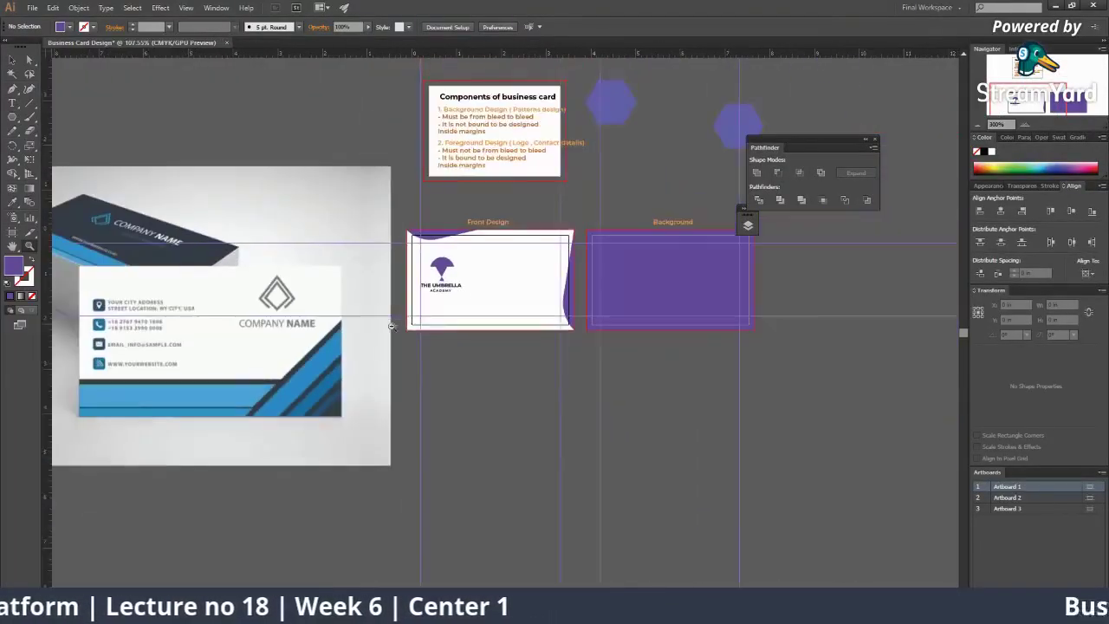
left_click(518, 283)
left_click(518, 282)
left_click(518, 282)
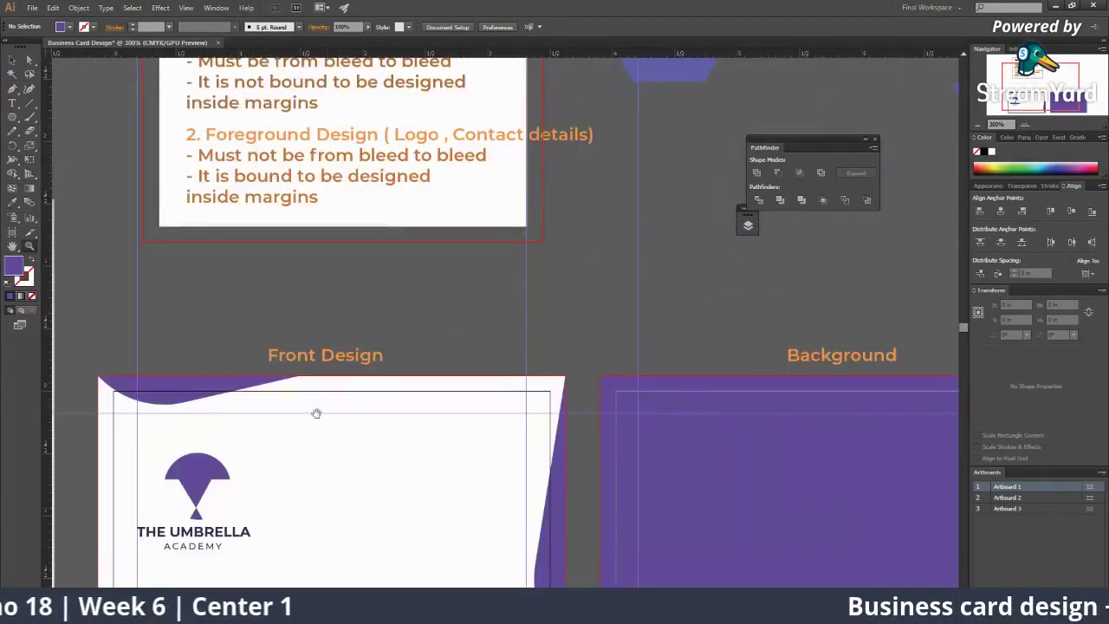
scroll(272, 211, "down", 3)
key("v")
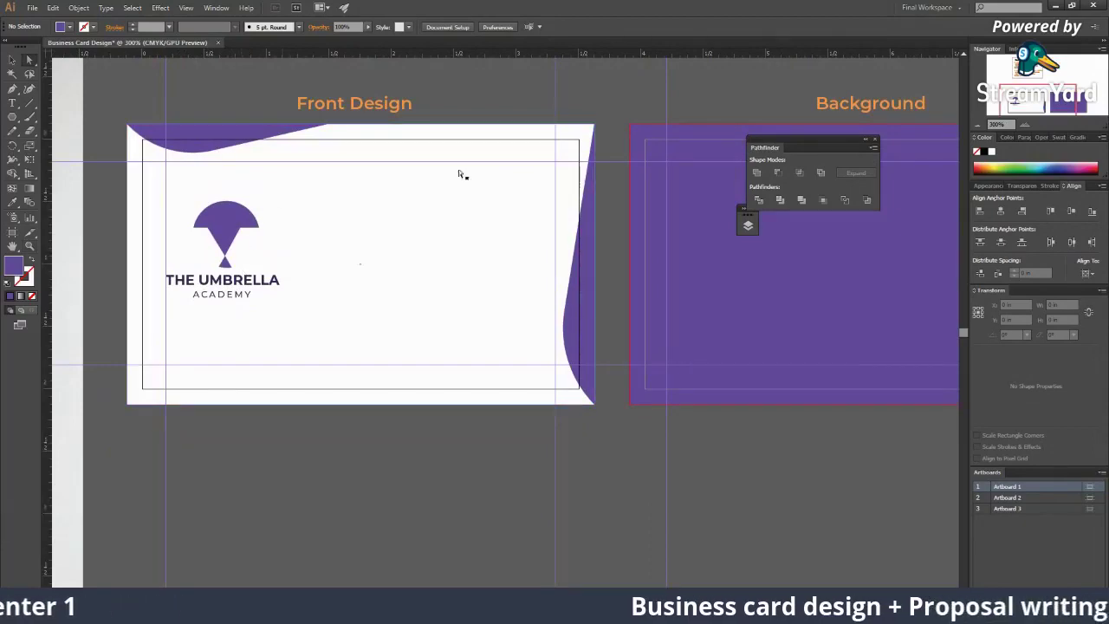
key("super")
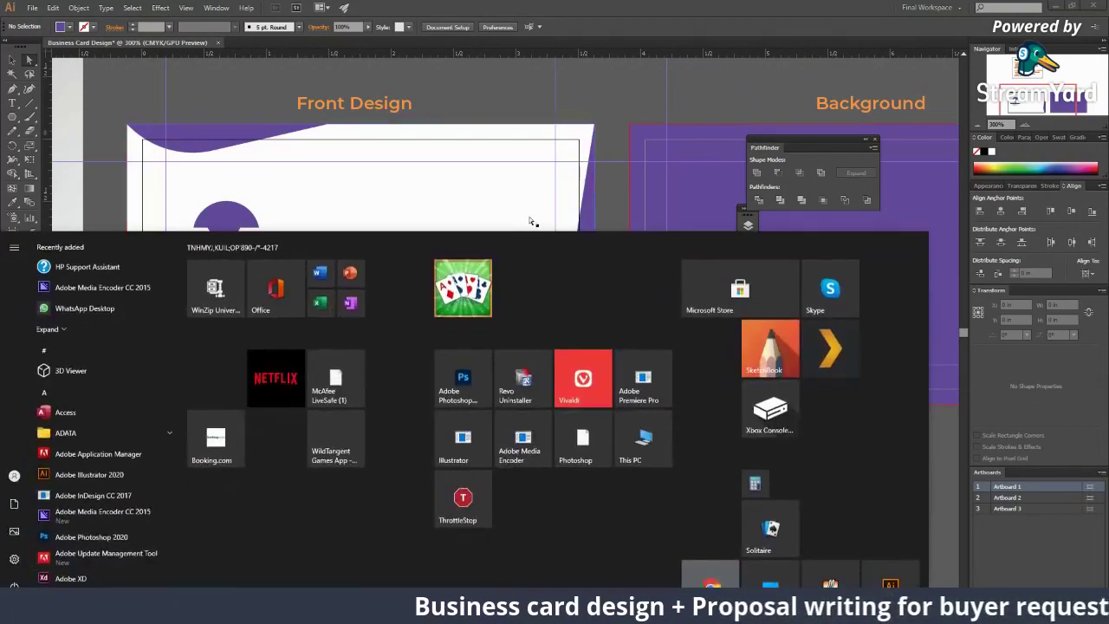
key("Escape")
scroll(312, 309, "up", 6)
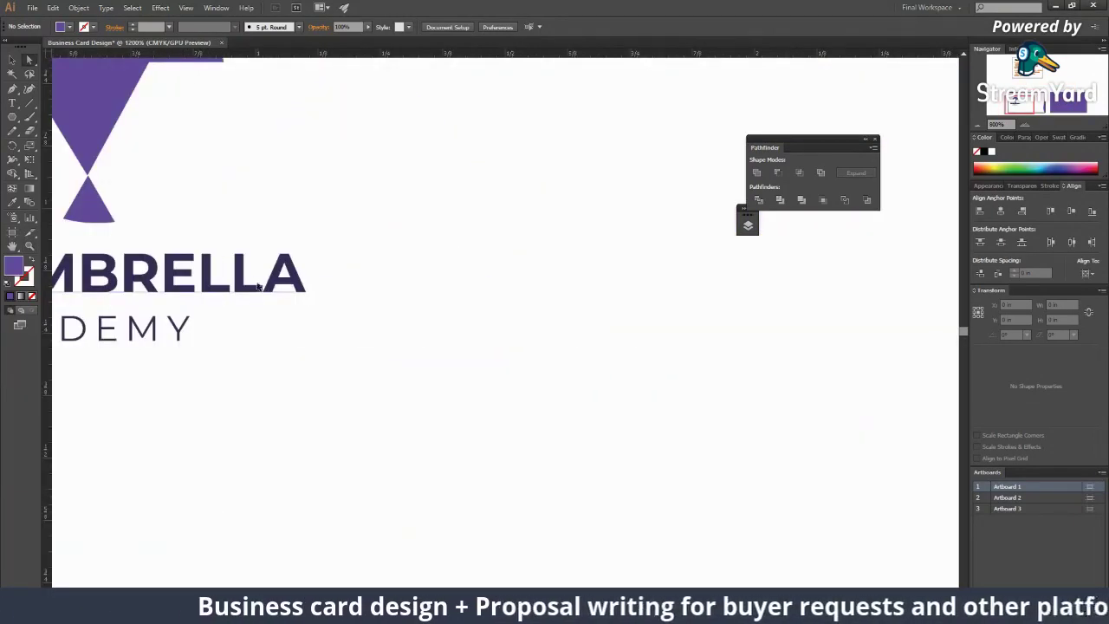
left_click(258, 286)
scroll(258, 286, "left", 5)
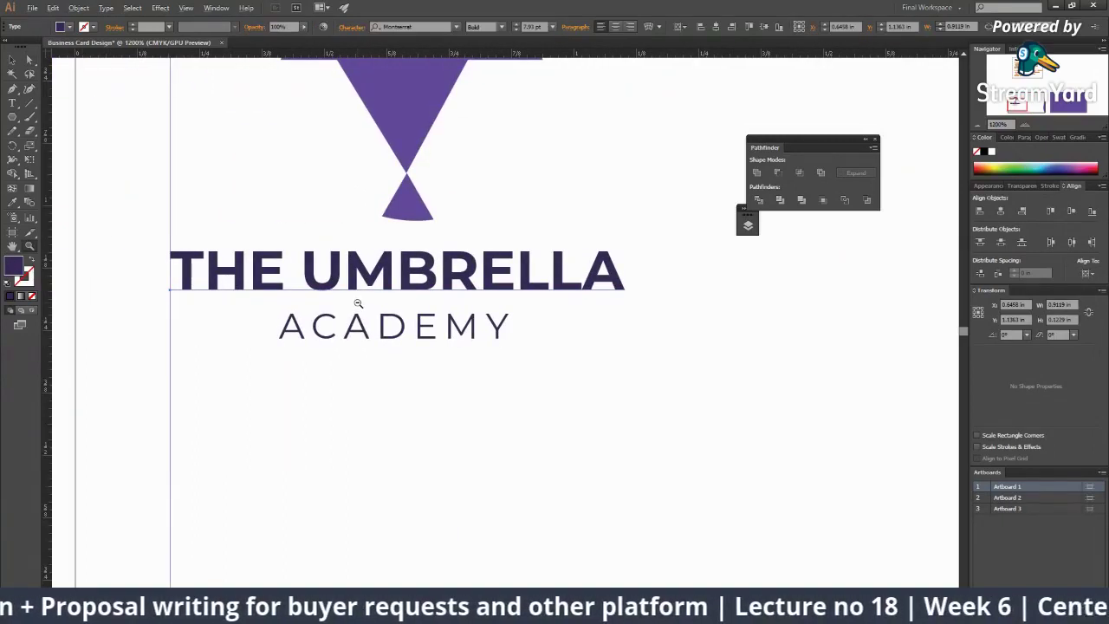
scroll(403, 309, "down", 6)
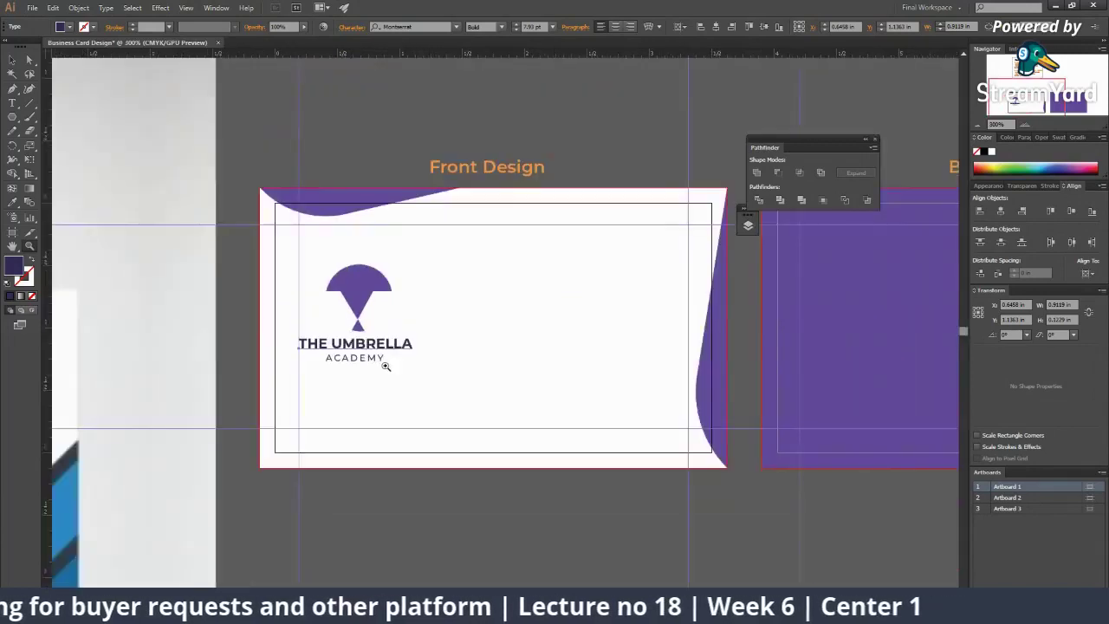
scroll(866, 297, "right", 3)
Step: Eyedropper the THE UMBRELLA wordmark's dark purple onto the back rectangle, then zoom back to the front card
left_click(848, 306)
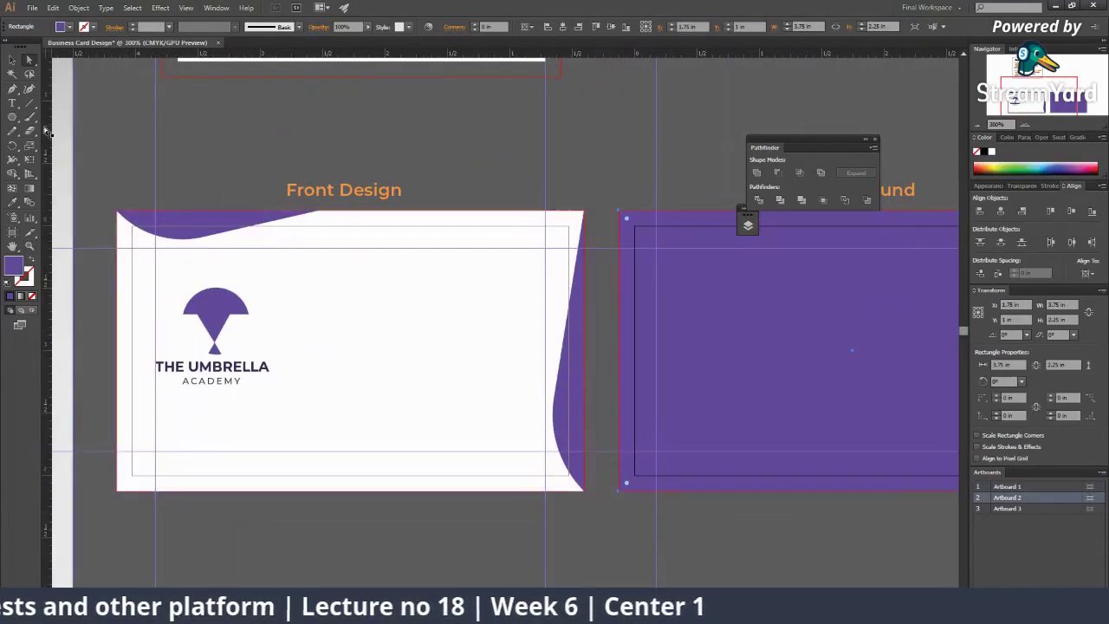
left_click(11, 195)
left_click(239, 381)
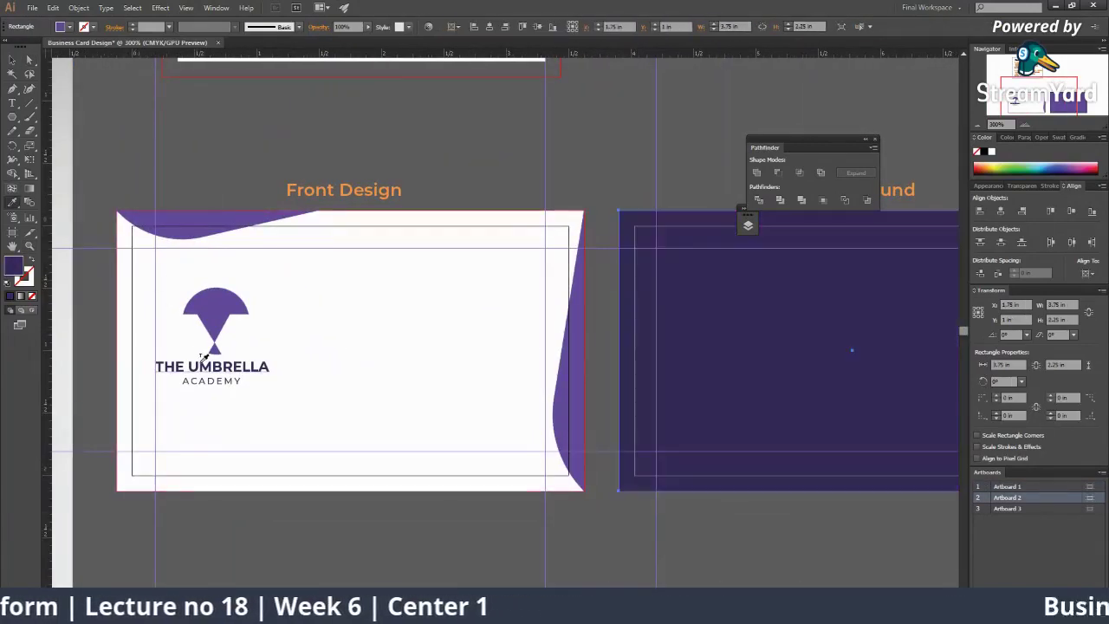
left_click_drag(239, 381, 122, 358)
key("ctrl+shift+a")
scroll(593, 375, "down", 2)
scroll(334, 274, "left", 2)
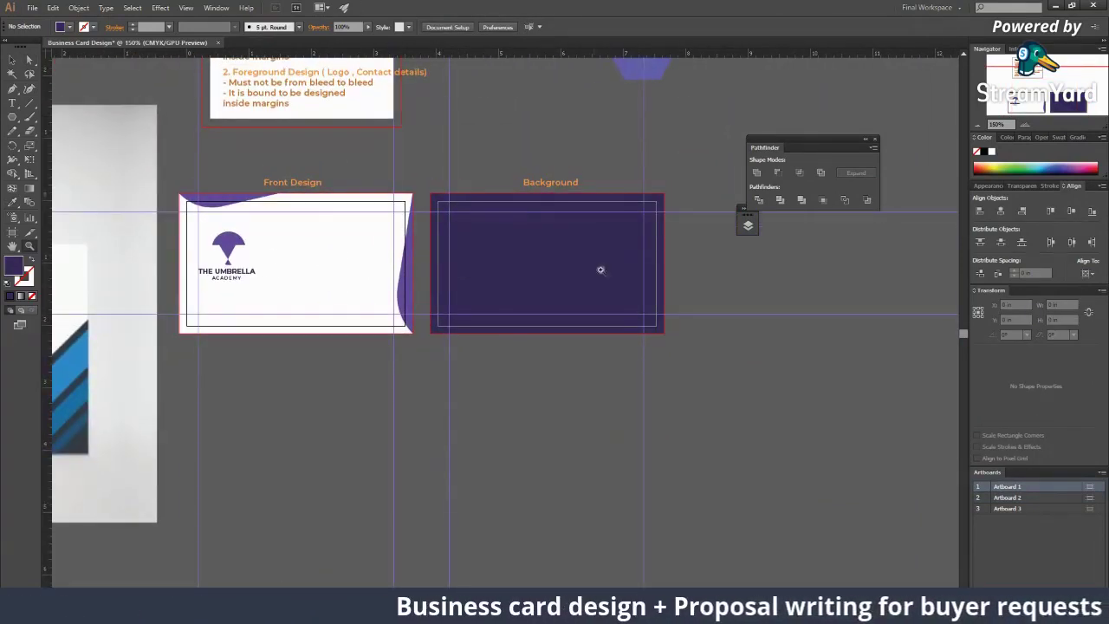
left_click_drag(353, 309, 419, 359)
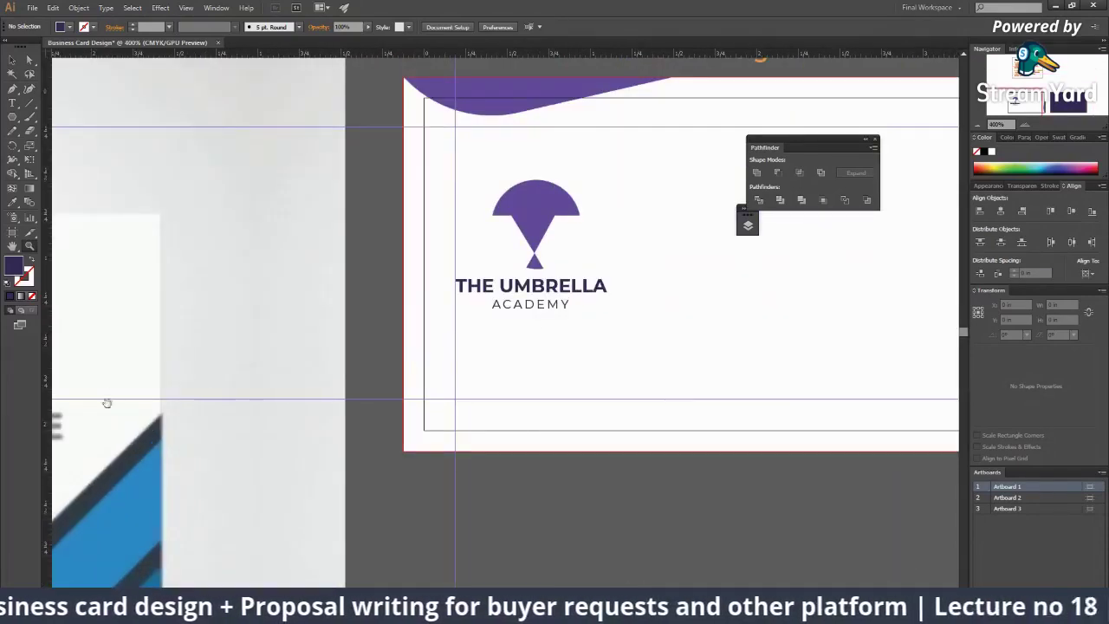
scroll(106, 401, "left", 10)
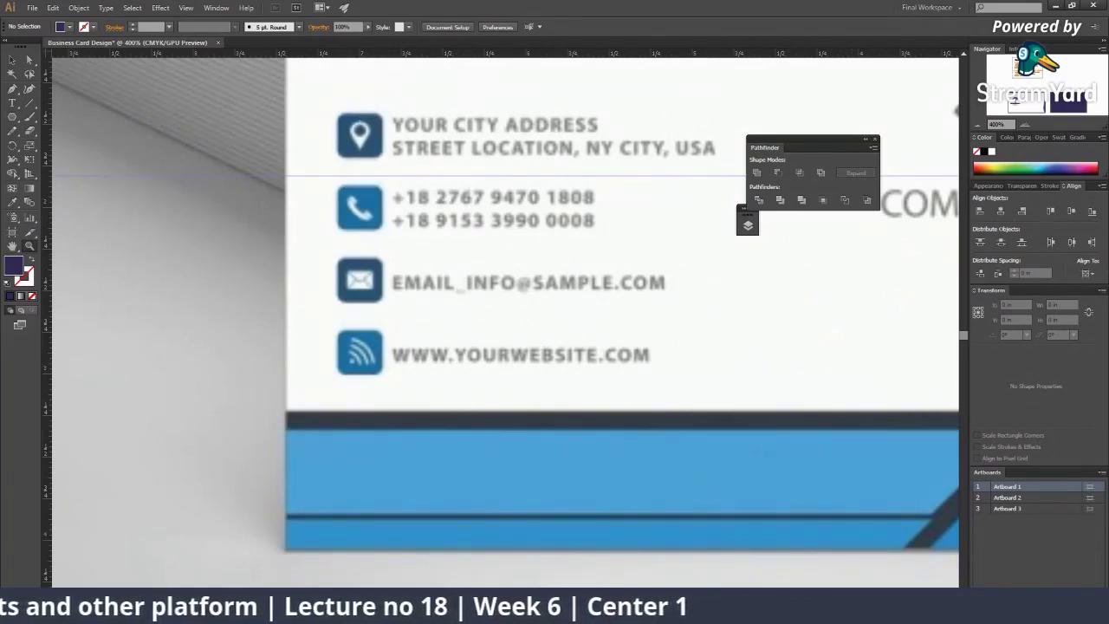
Step: Load freepik.com in Chrome's Google Images tab
left_click(713, 559)
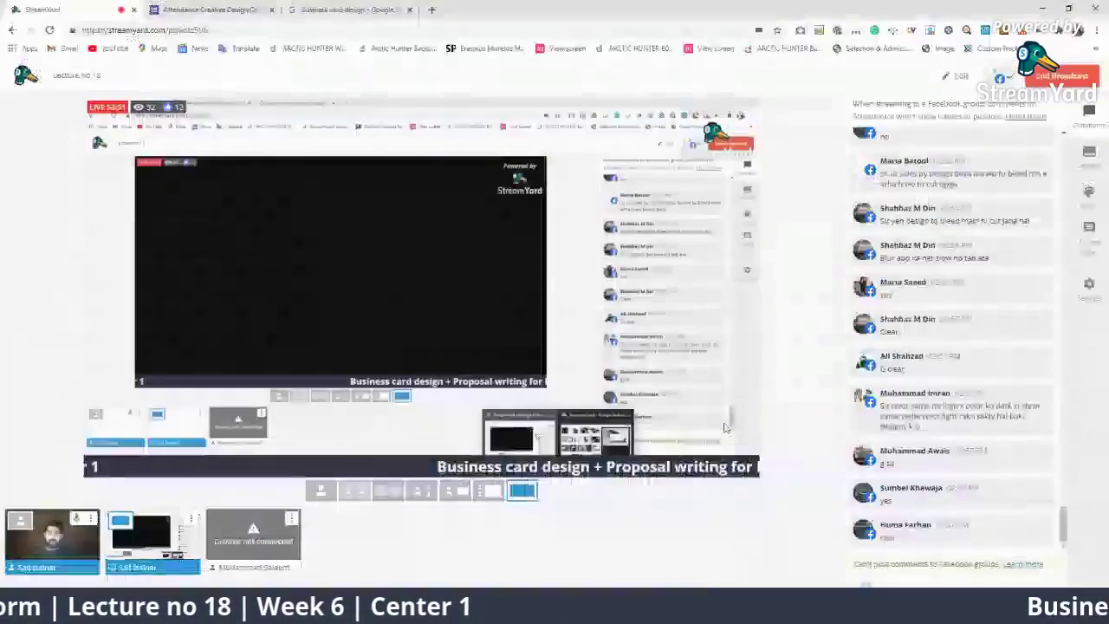
left_click(364, 10)
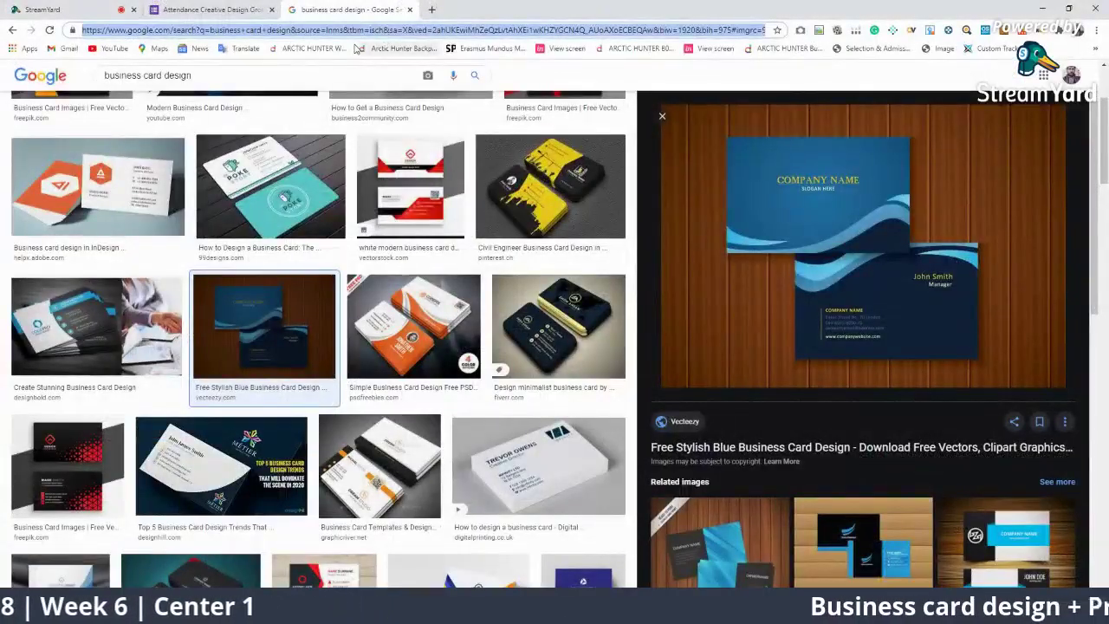
left_click(381, 31)
type("freepik")
key("Return")
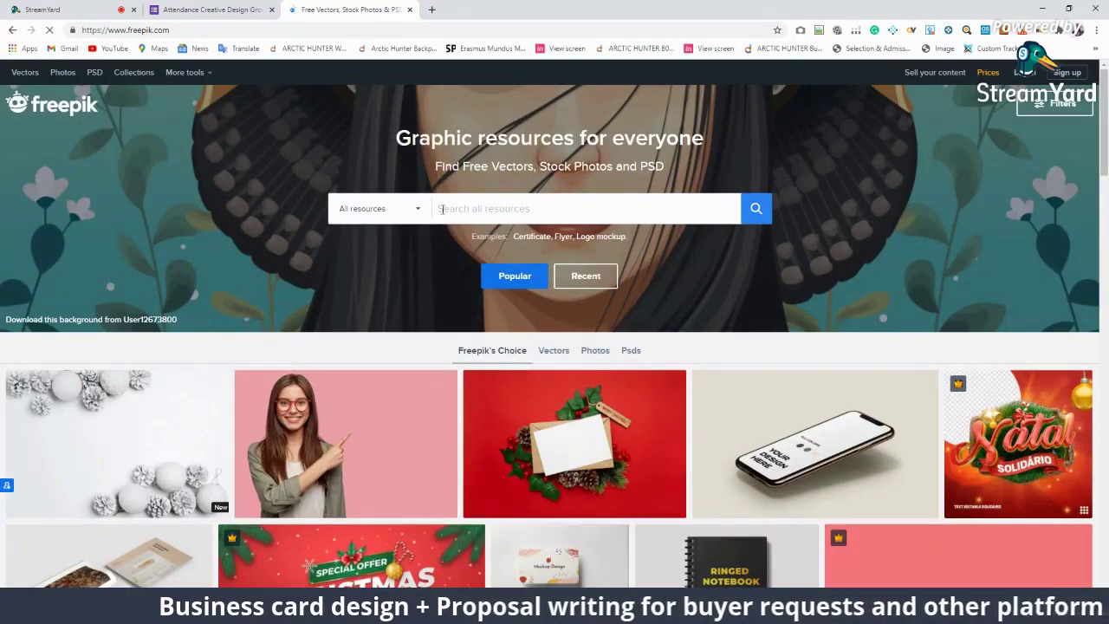
Step: Open Flaticon in a new tab, dismiss the discount popup, and keep Icons as the search type
left_click(434, 8)
left_click(386, 30)
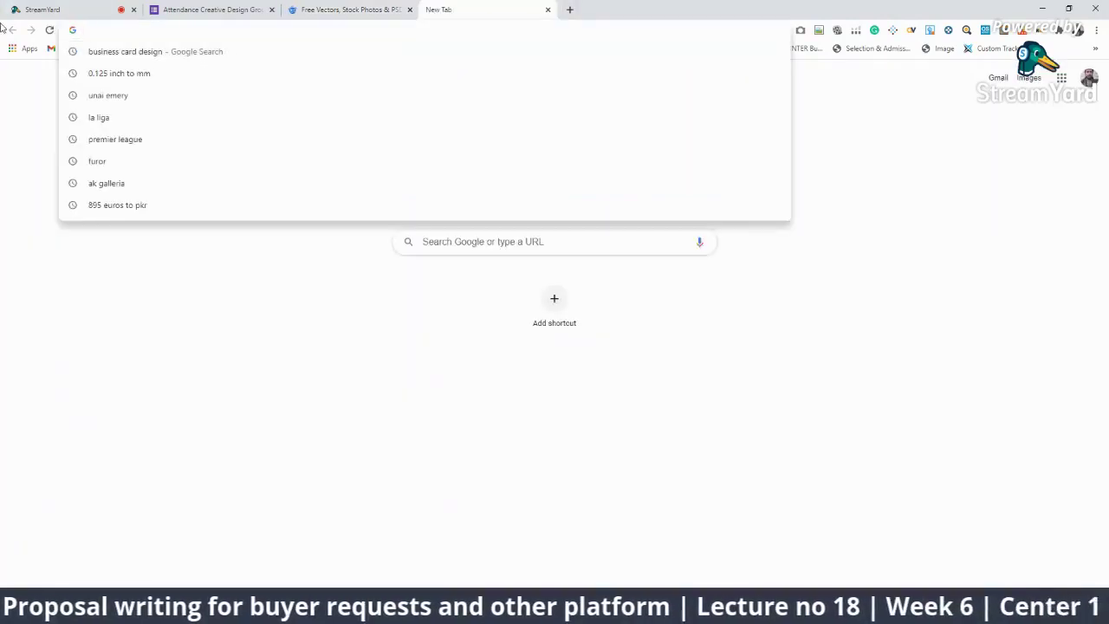
type("flat")
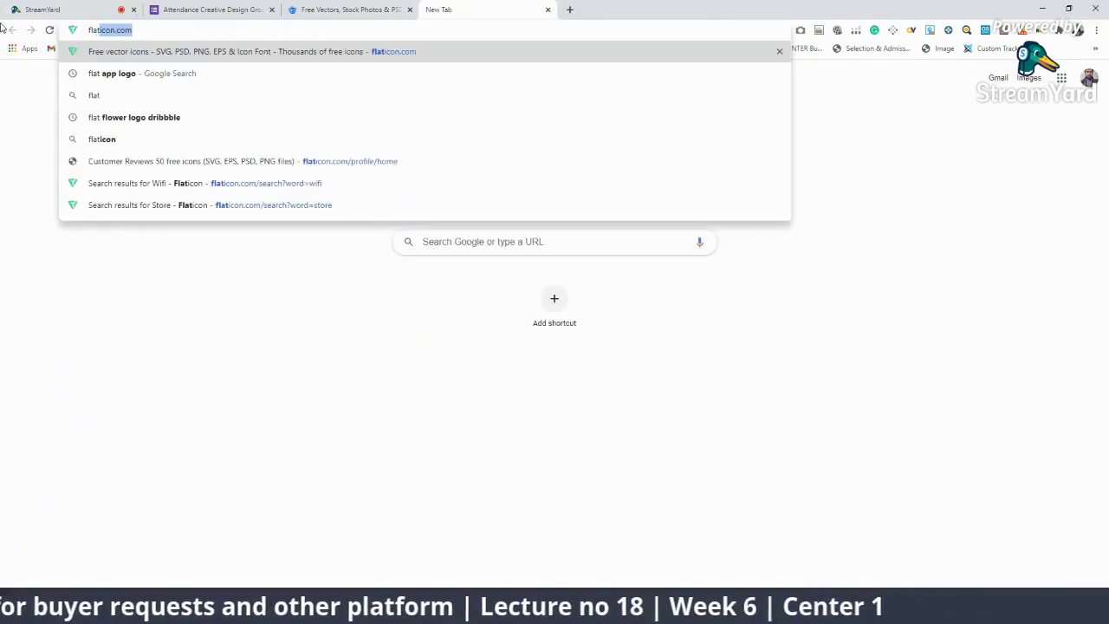
key("Return")
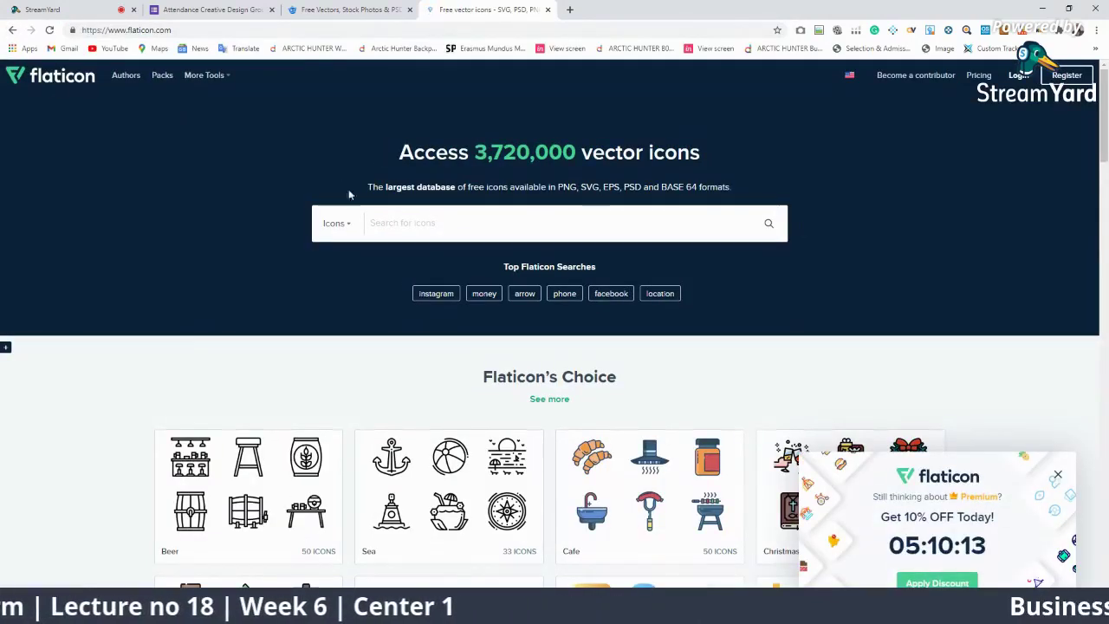
left_click(351, 9)
left_click(485, 10)
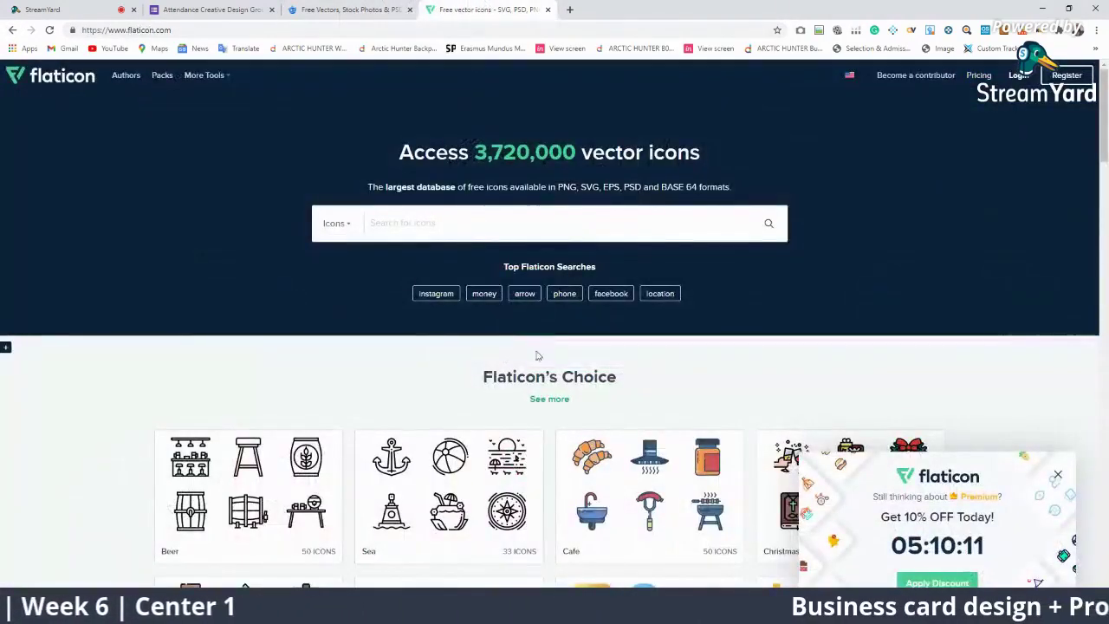
left_click(1057, 476)
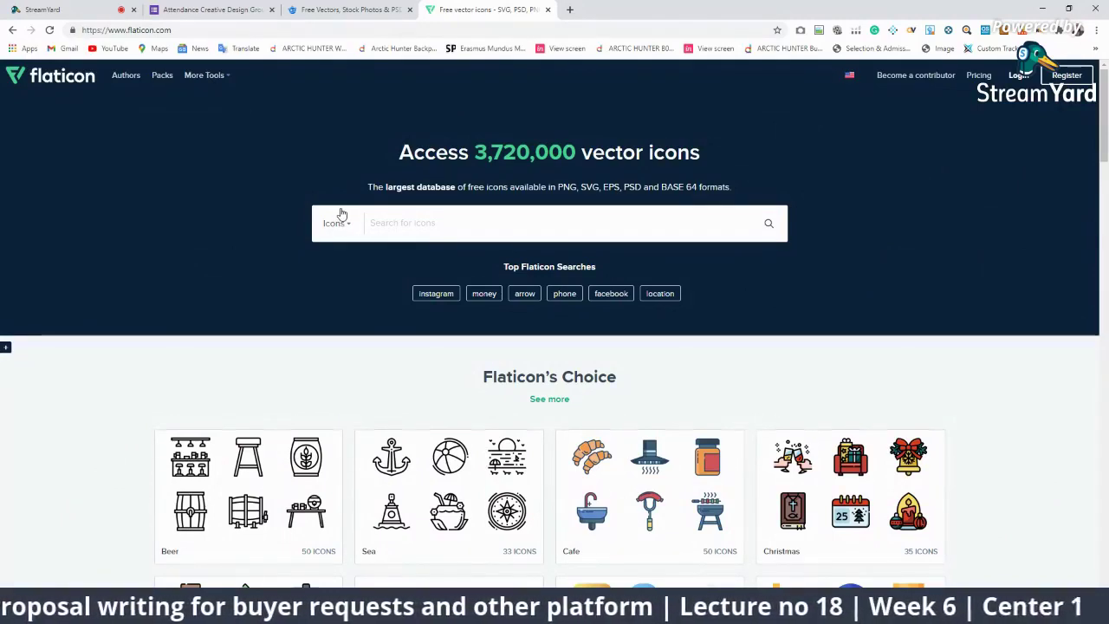
left_click(353, 225)
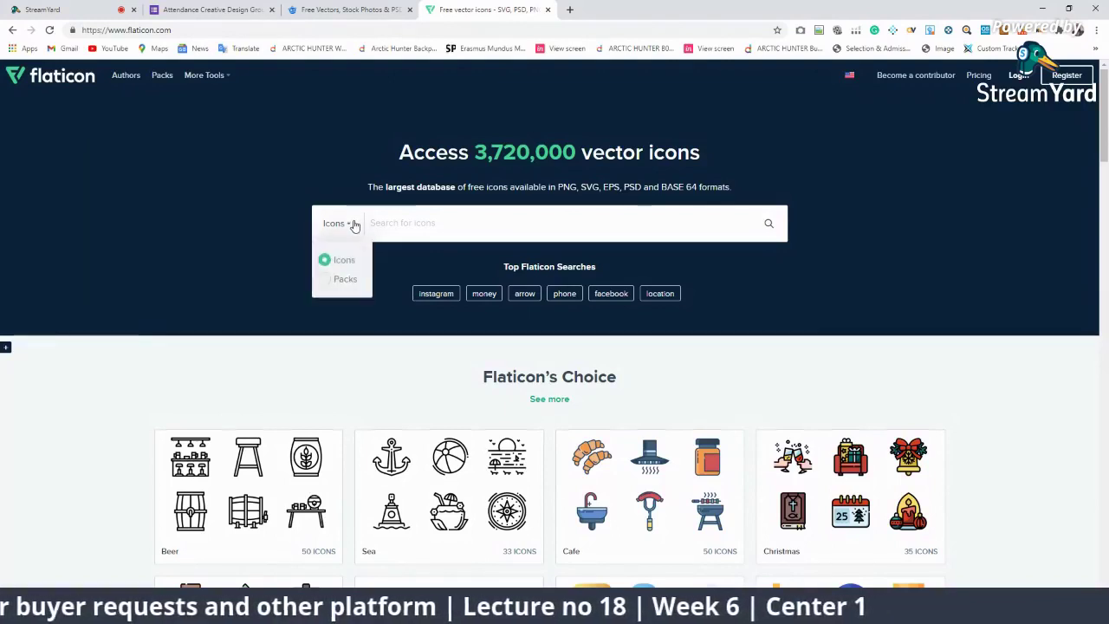
left_click(355, 225)
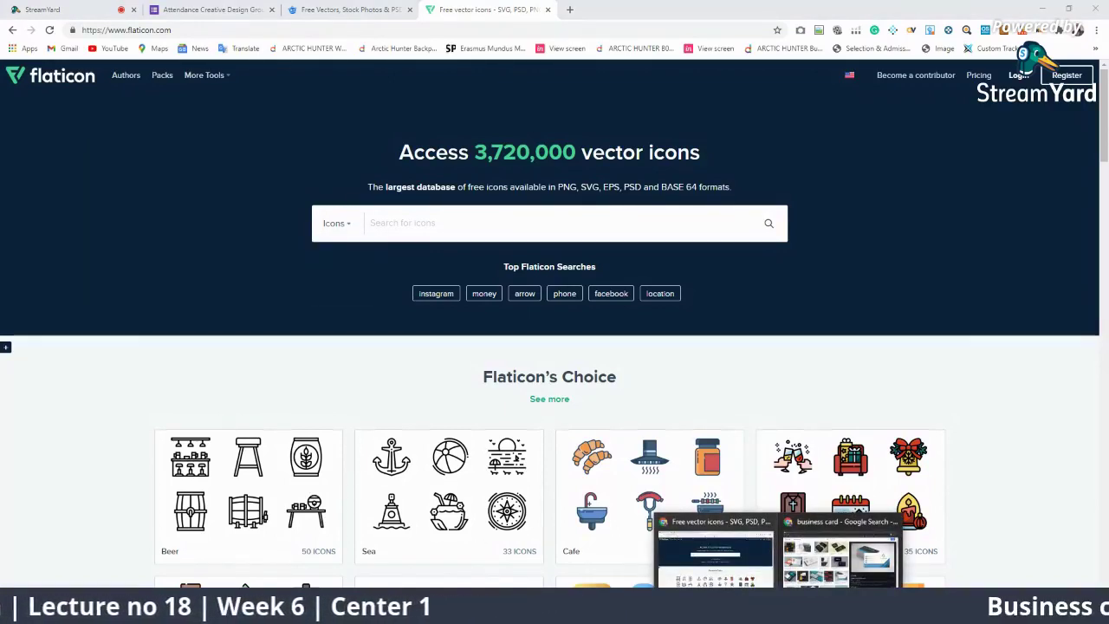
left_click(846, 564)
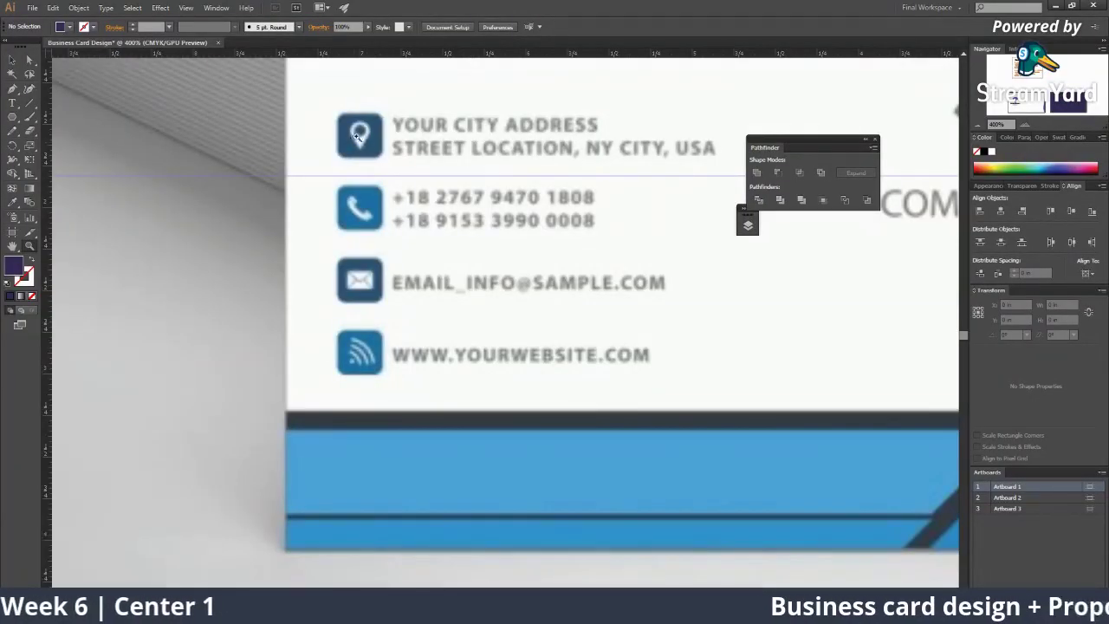
scroll(358, 130, "up", 3)
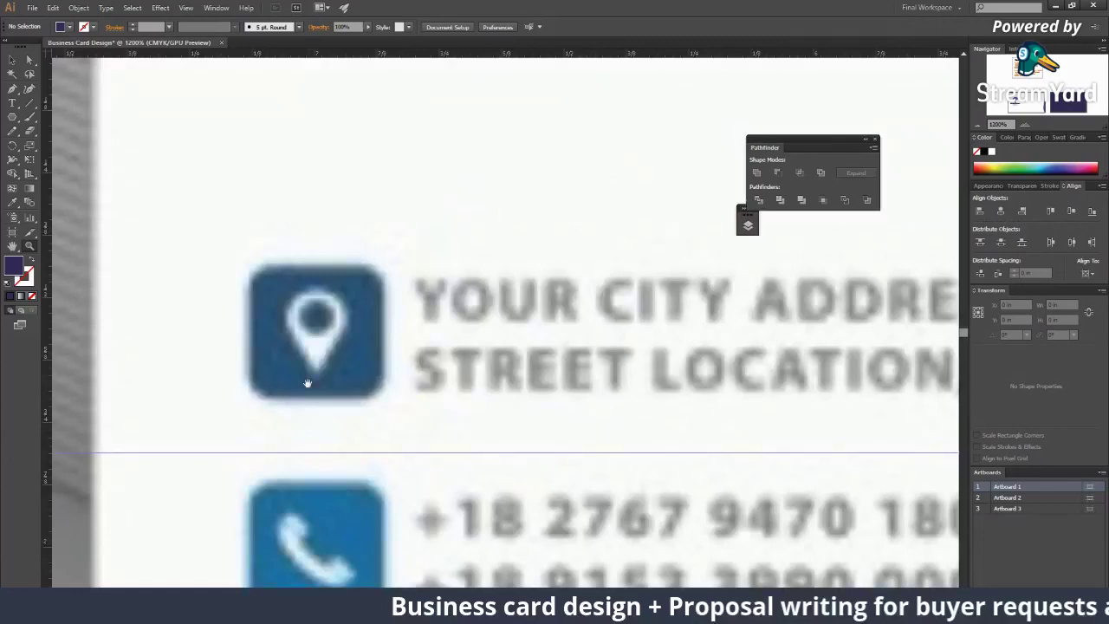
left_click_drag(307, 382, 273, 165)
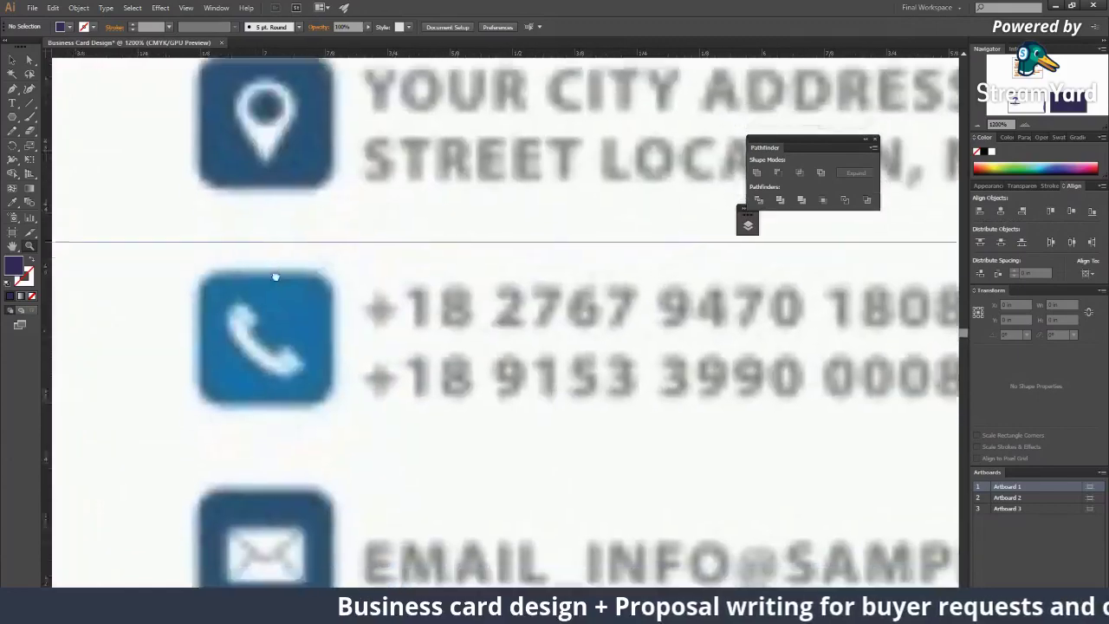
left_click_drag(270, 364, 270, 326)
left_click_drag(273, 392, 291, 200)
left_click_drag(309, 338, 324, 156)
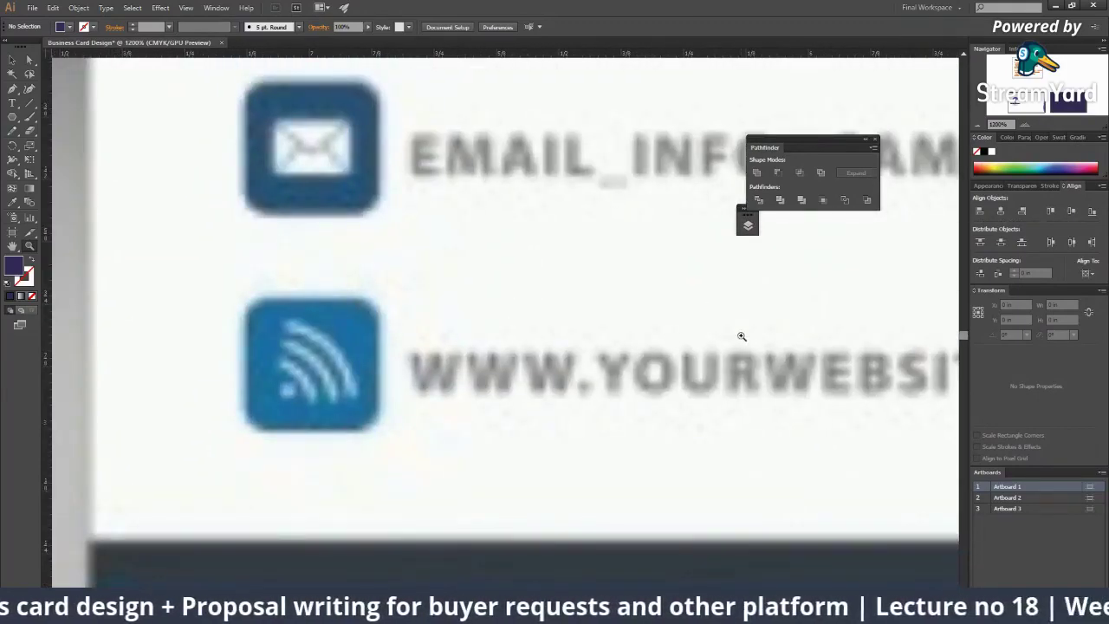
left_click_drag(473, 324, 505, 515)
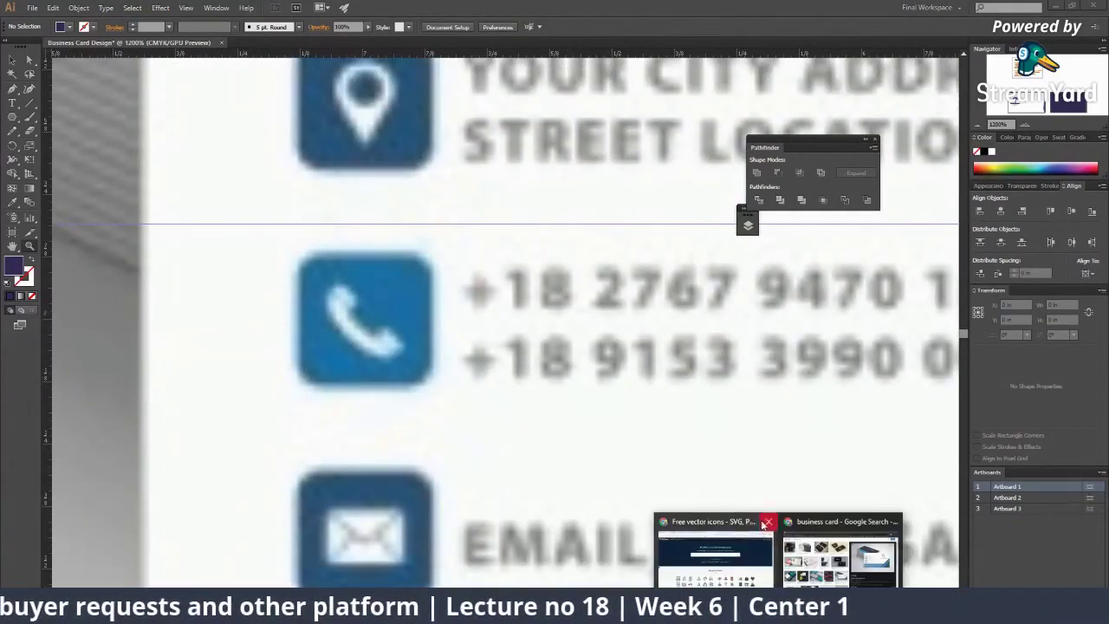
Step: Search Flaticon icons for 'map pi' to list map pin results
left_click(838, 541)
left_click(394, 223)
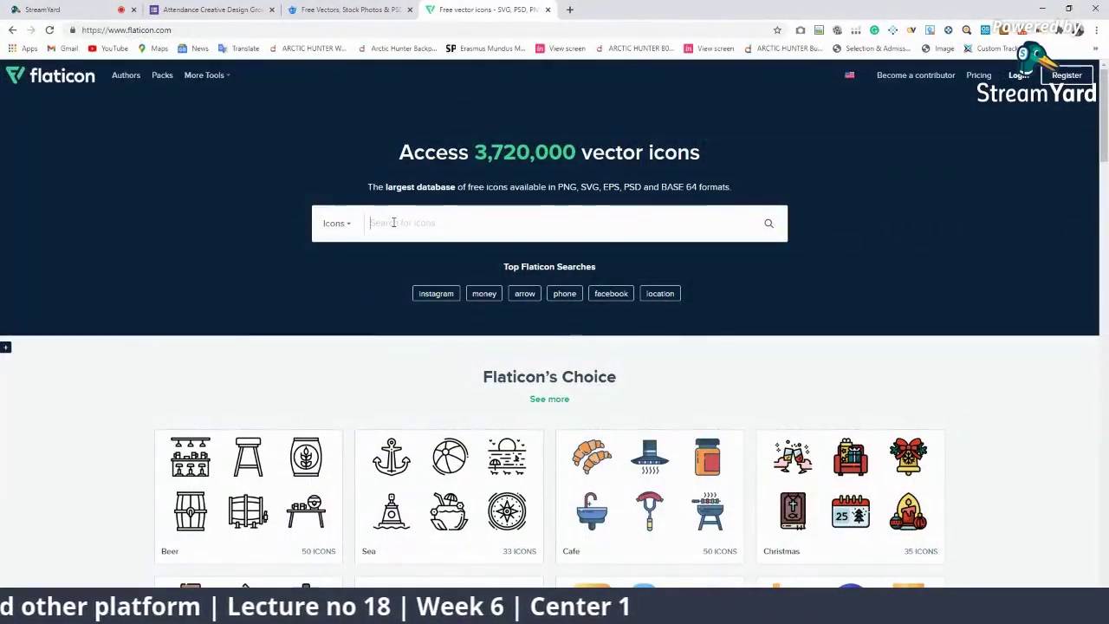
type("map pin")
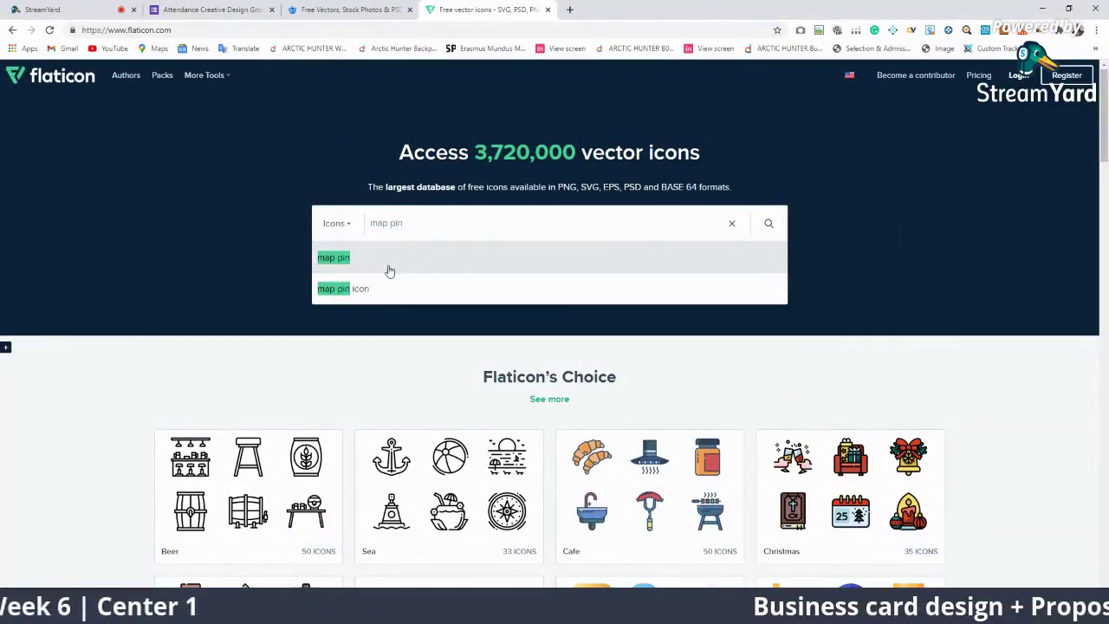
key("Return")
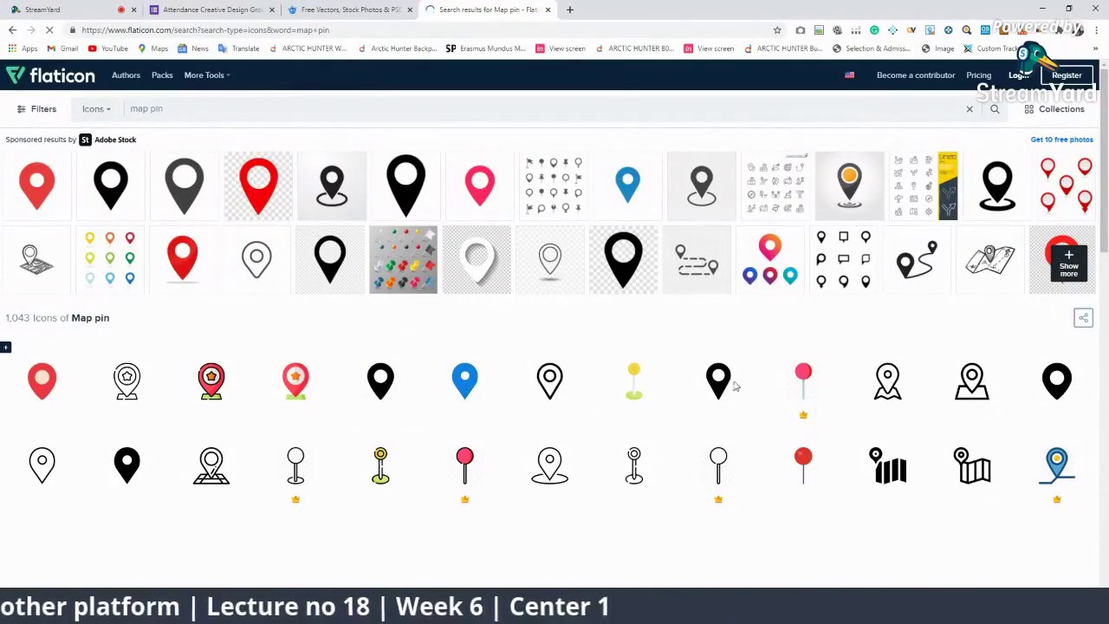
scroll(866, 511, "down", 1)
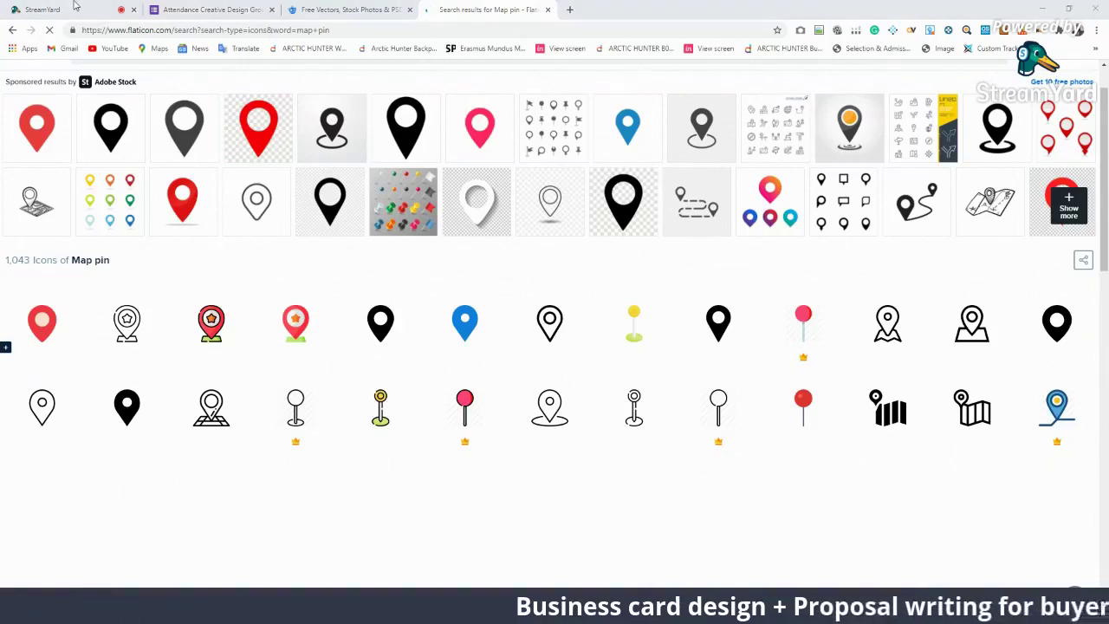
Step: Feature a viewer's chat comment in the StreamYard studio, then return to the map pin results
left_click(42, 10)
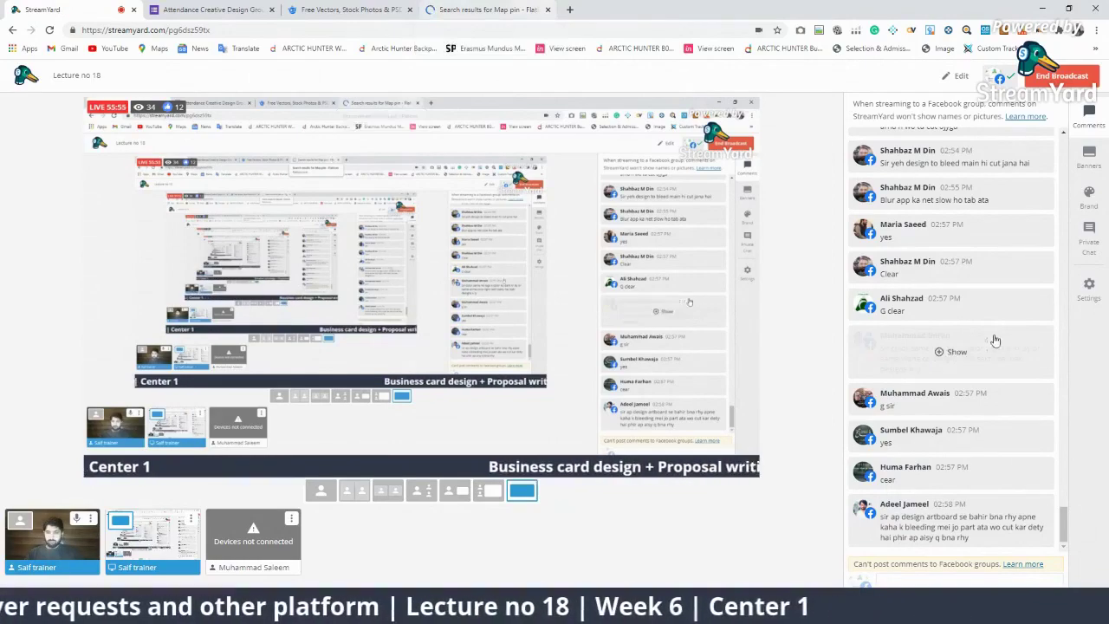
left_click(940, 518)
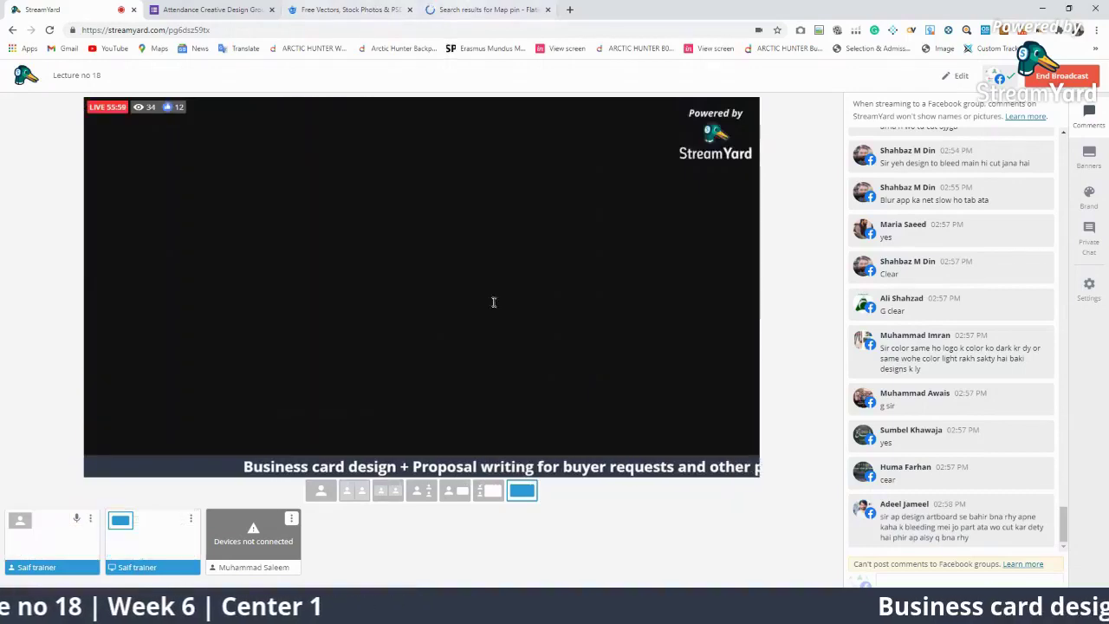
left_click(487, 10)
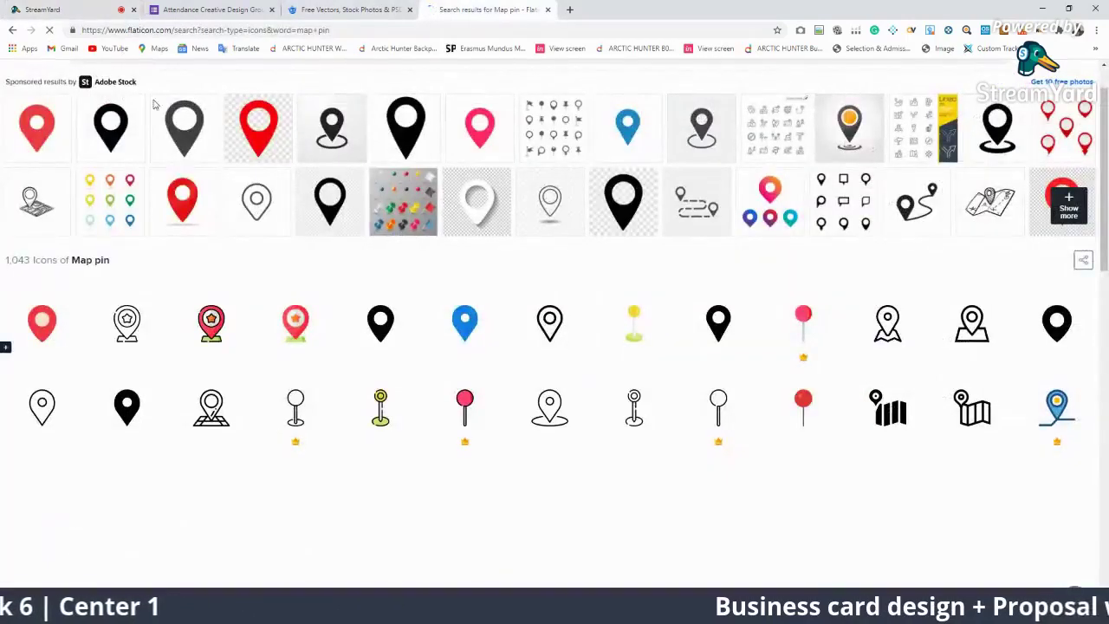
left_click(42, 9)
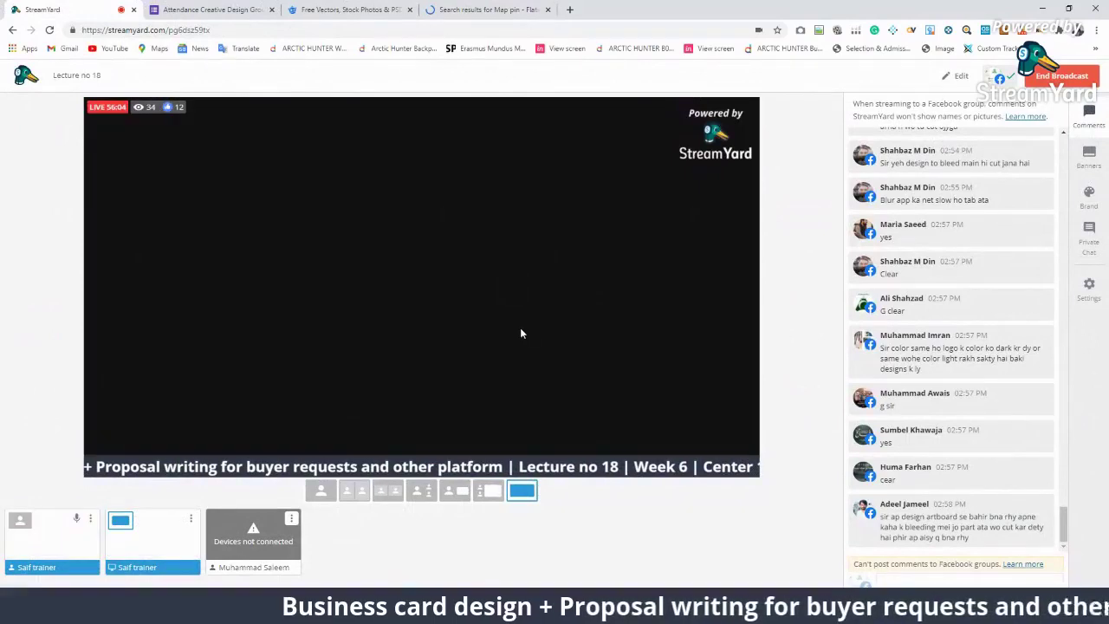
left_click(487, 9)
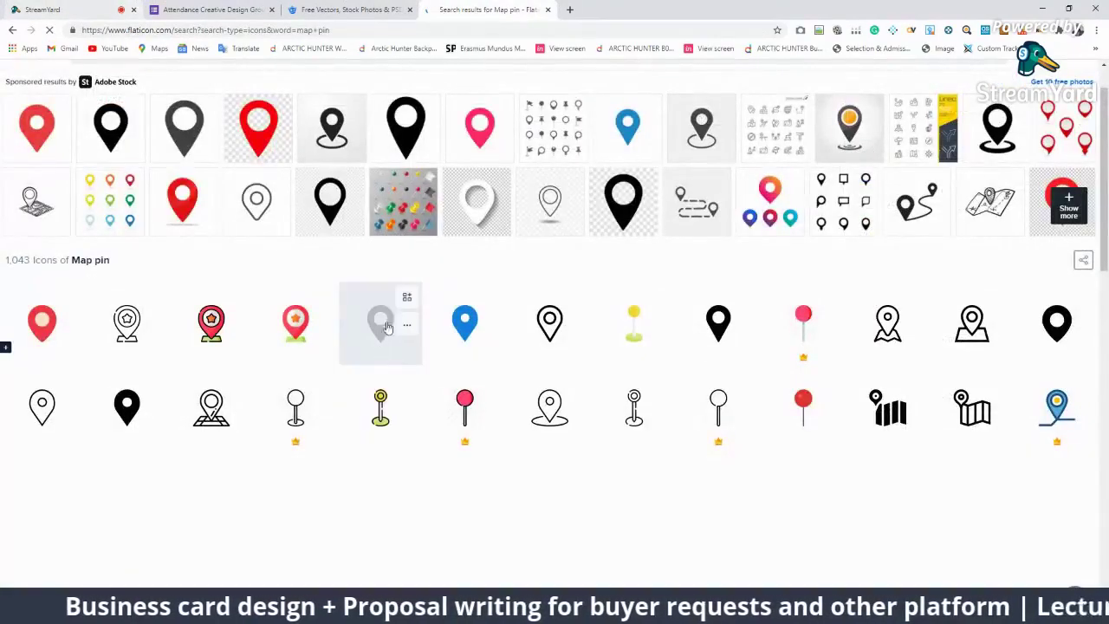
scroll(581, 410, "down", 2)
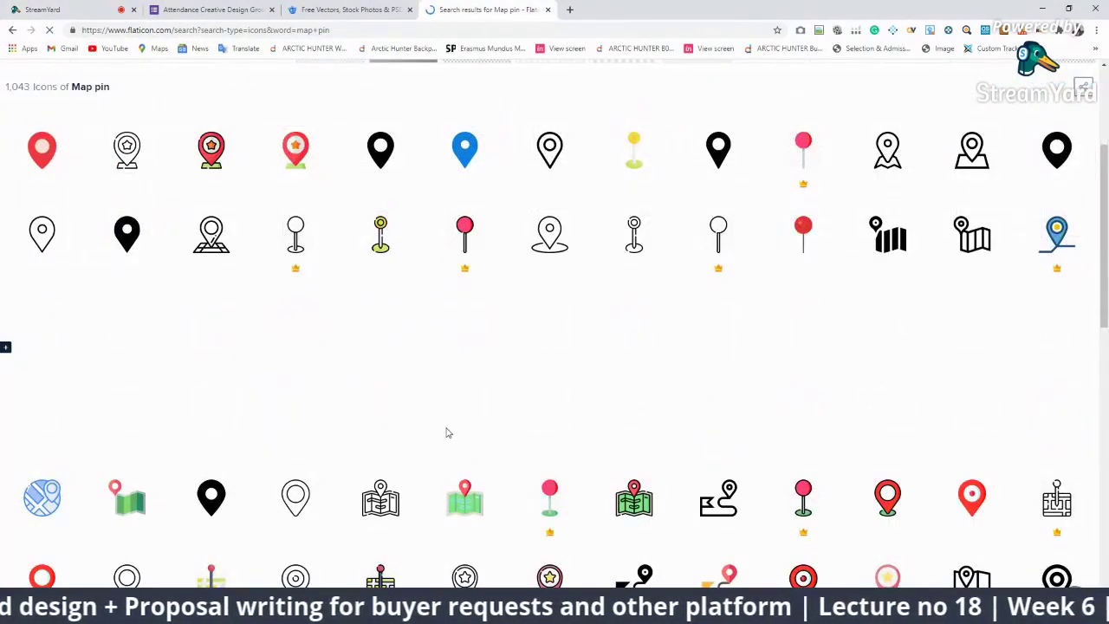
scroll(355, 164, "up", 2)
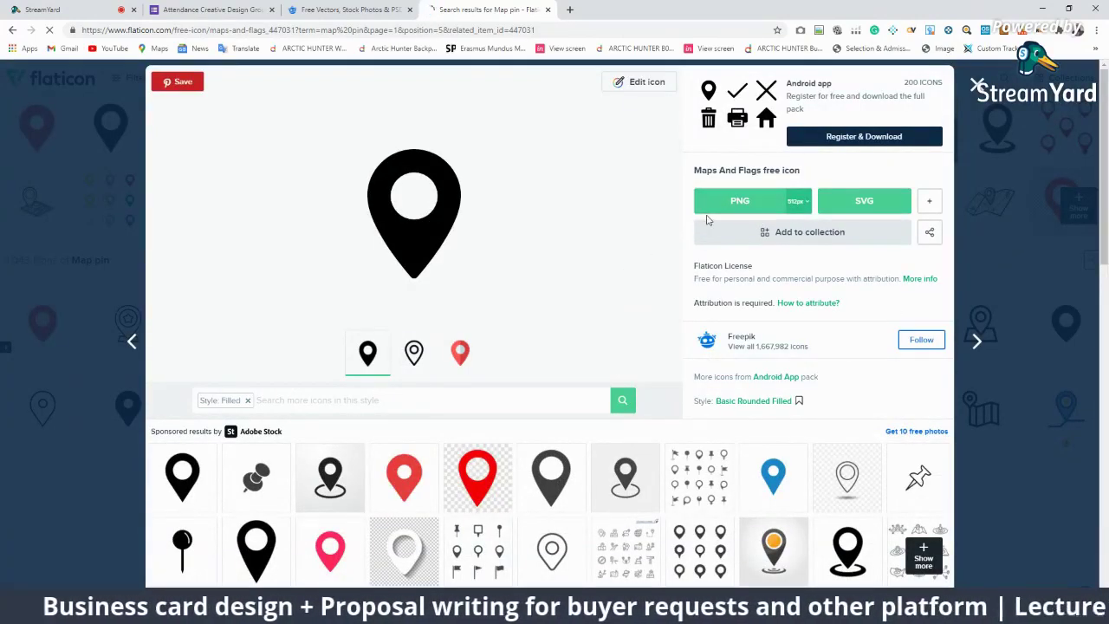
Step: Find the blue house-in-pin Location icon among the Marker icons and request its SVG download
left_click(414, 350)
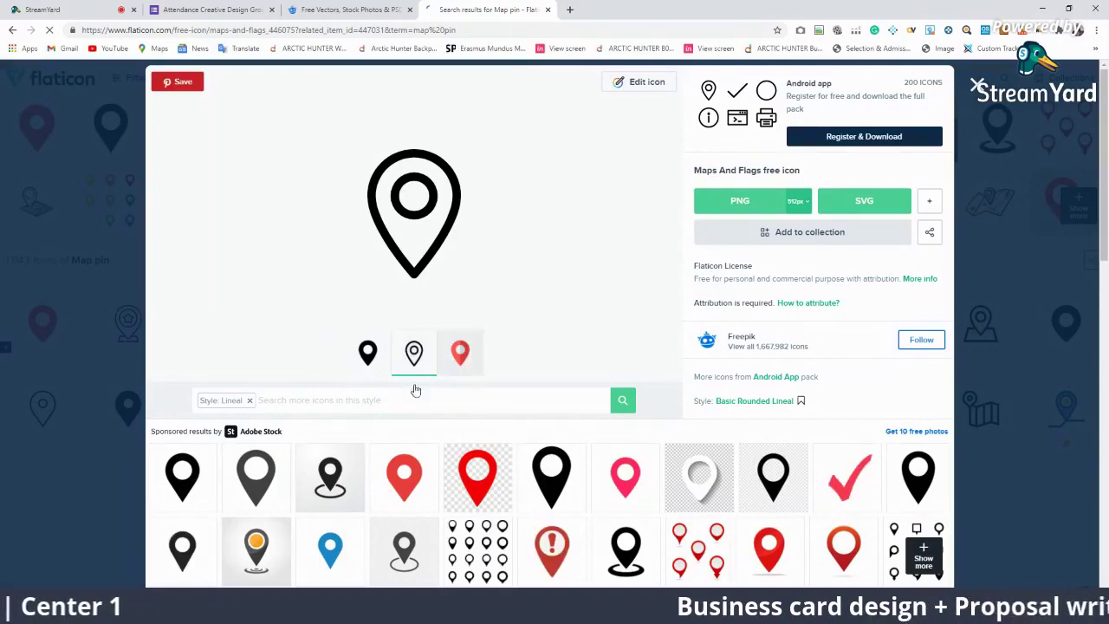
scroll(416, 390, "down", 3)
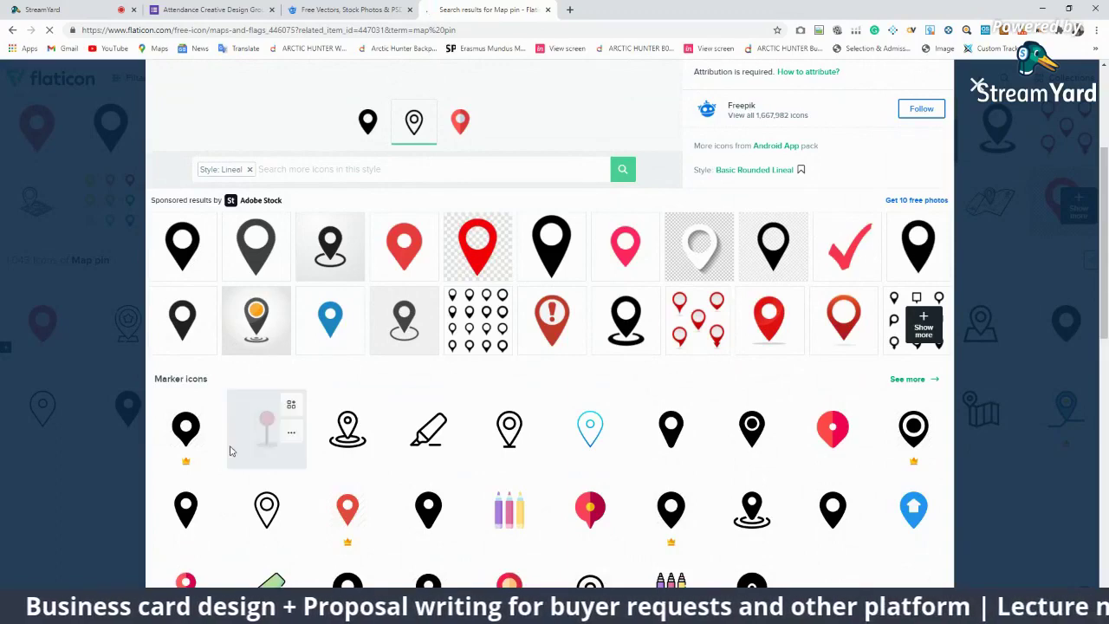
scroll(389, 390, "down", 2)
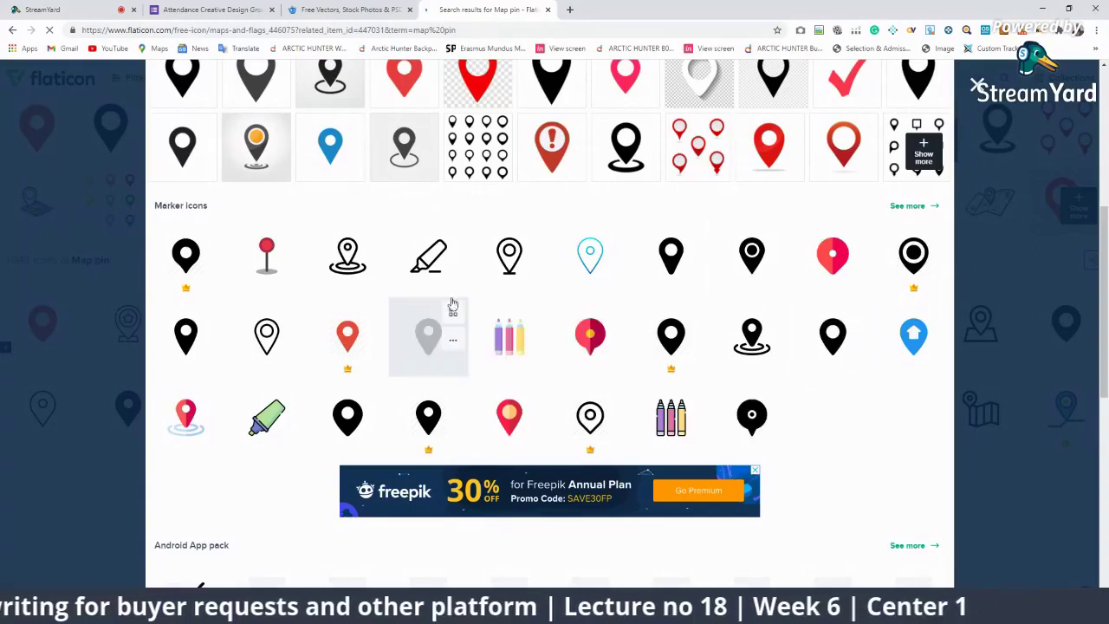
left_click(878, 345)
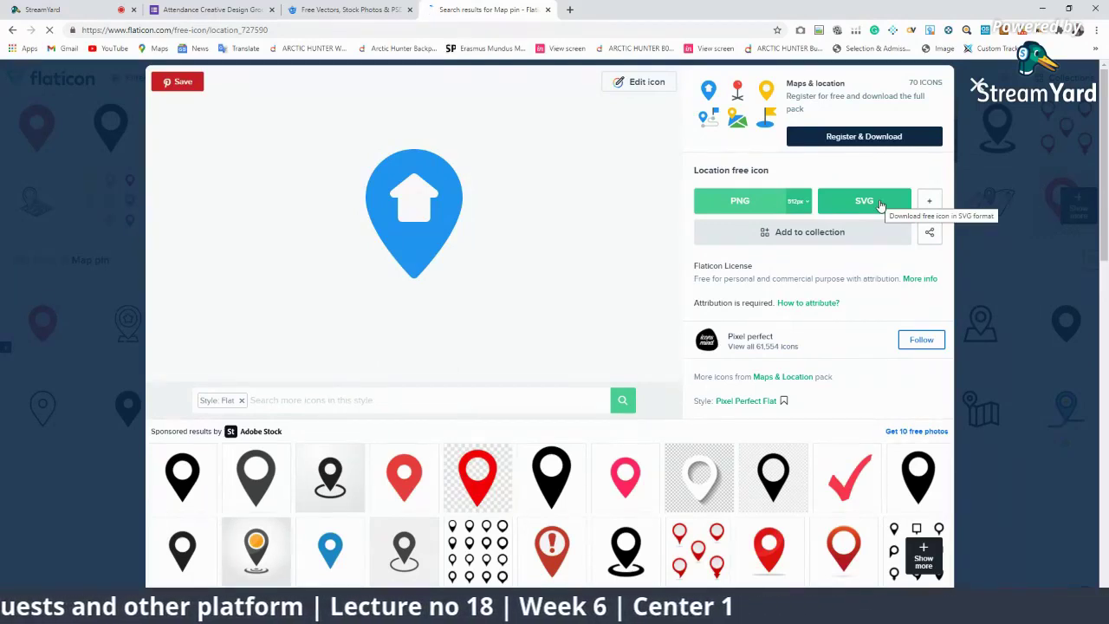
left_click(865, 201)
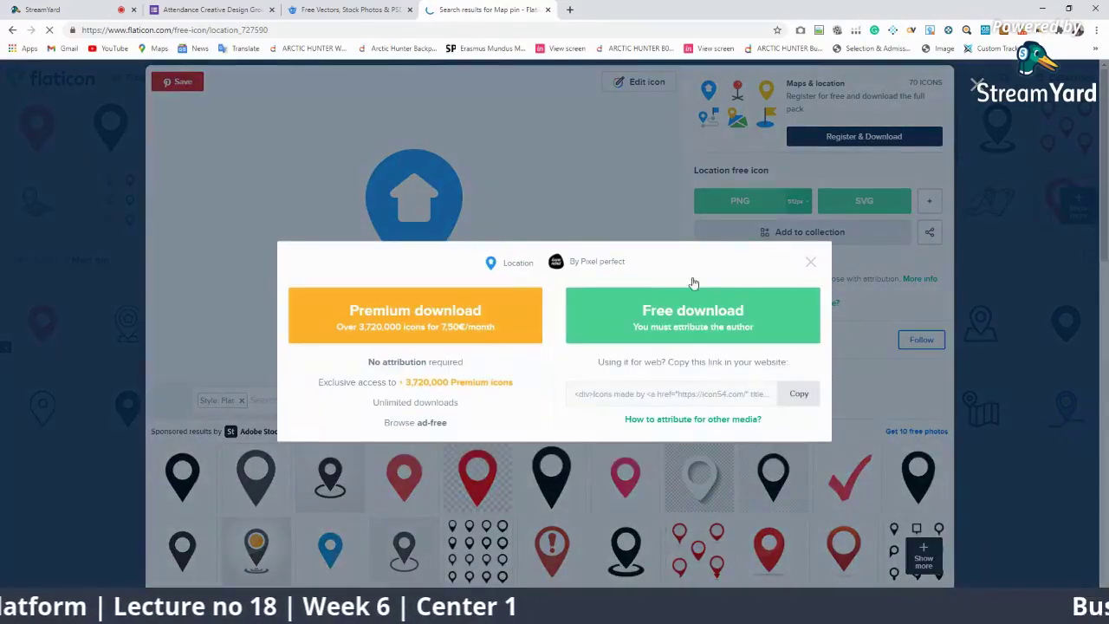
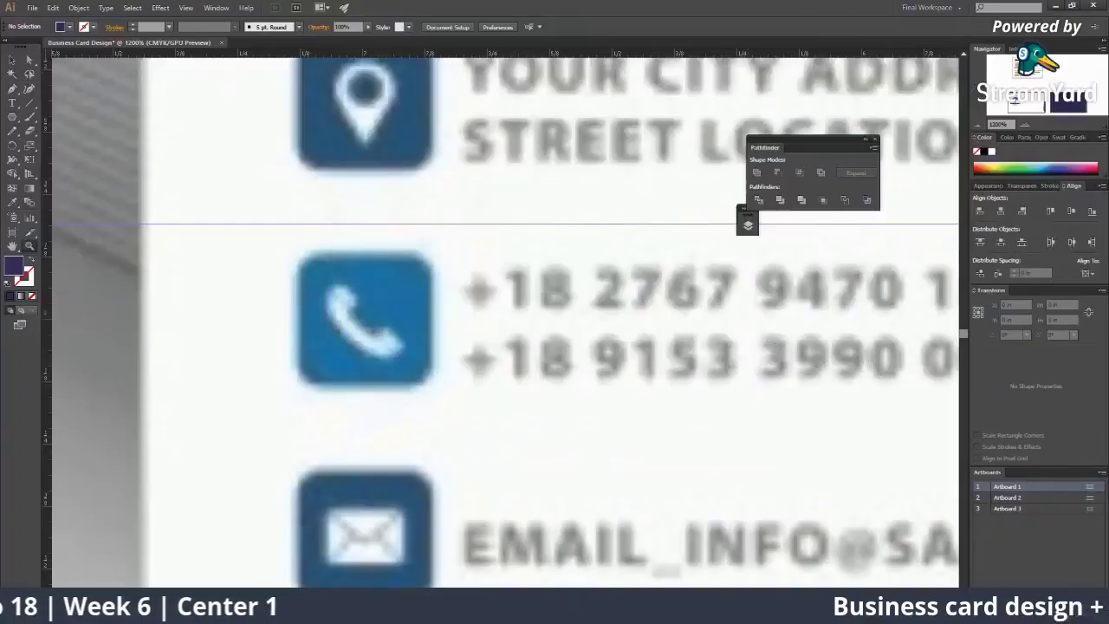
Step: Open location.svg and knock the white house out of the blue pin with Minus Front
left_click_drag(673, 377, 604, 272)
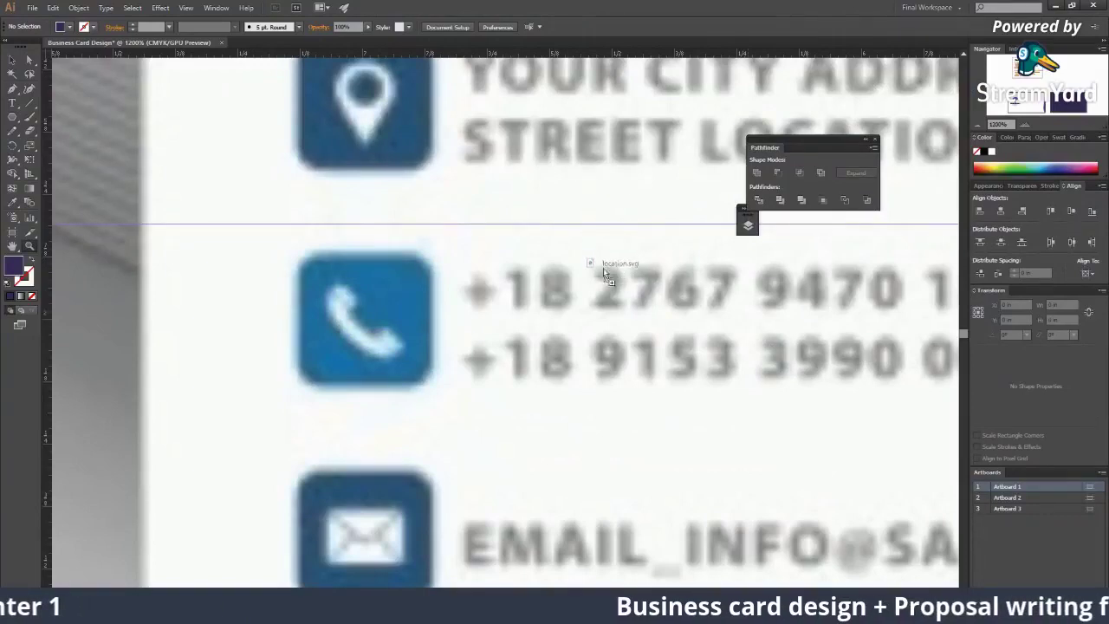
left_click_drag(310, 43, 312, 43)
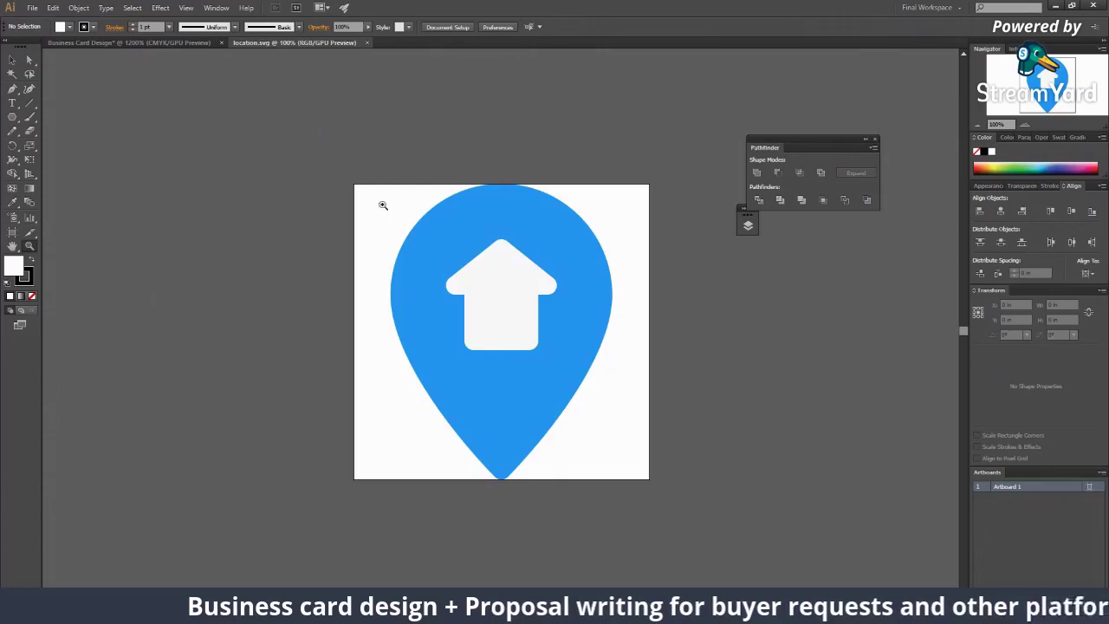
left_click(451, 260)
left_click_drag(329, 214, 324, 215)
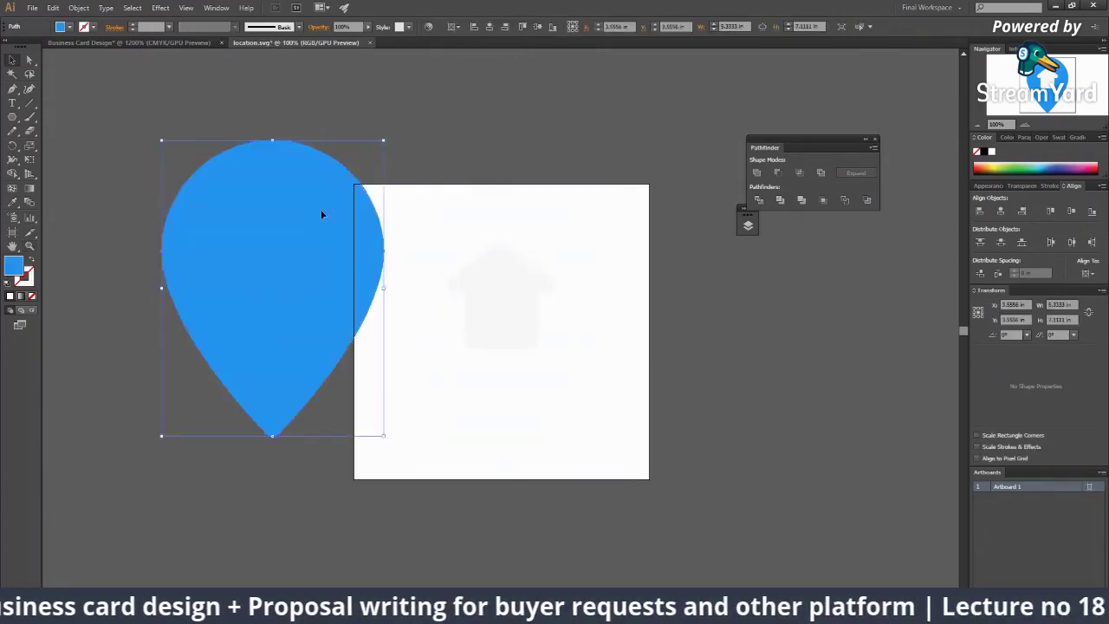
key("ctrl+z")
left_click_drag(567, 407, 287, 366)
left_click(146, 158)
left_click_drag(145, 158, 352, 354)
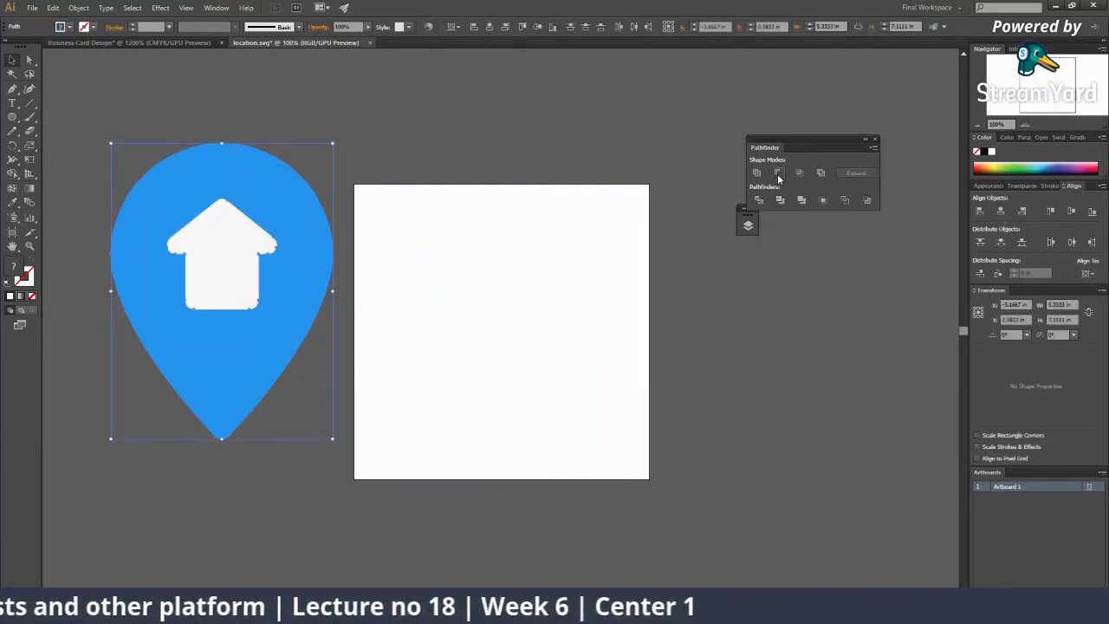
left_click(778, 176)
left_click(428, 203)
left_click(315, 279)
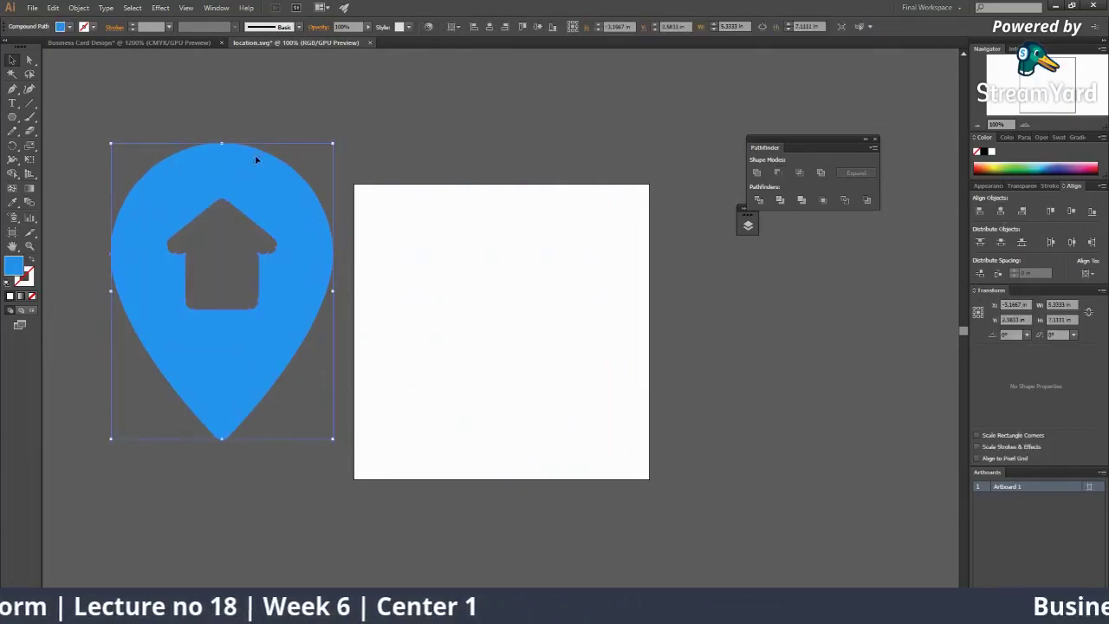
Step: Copy the cut-out pin from location.svg and go to the Business Card Design document
left_click(134, 43)
key("z")
left_click(445, 364, "alt")
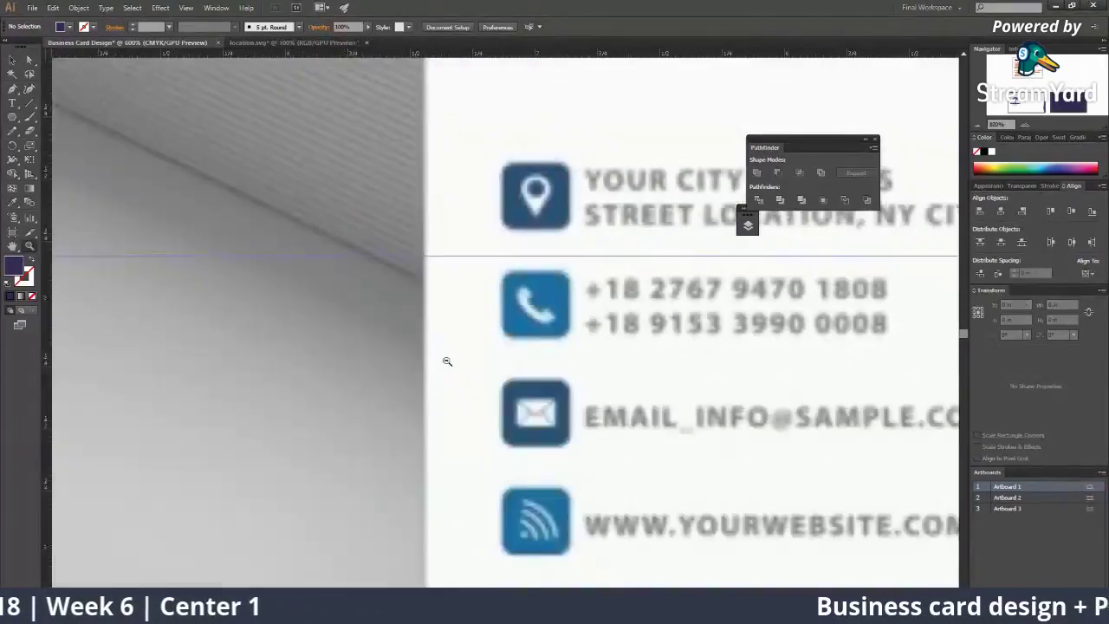
left_click(440, 272, "alt")
left_click(440, 272, "alt")
left_click(290, 42)
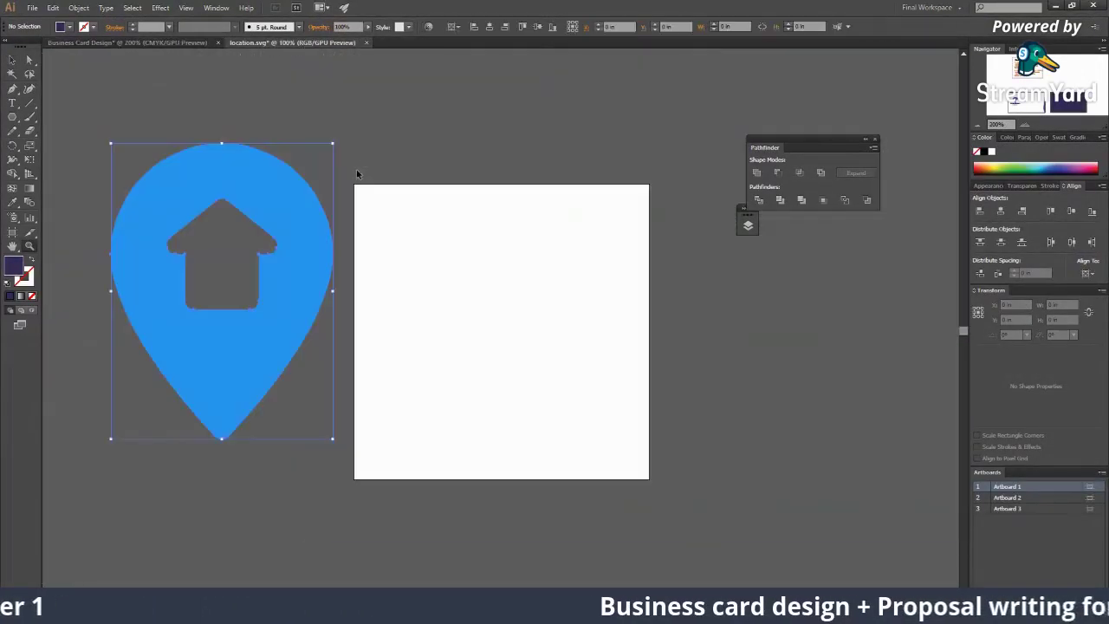
key("ctrl+c")
left_click(97, 43)
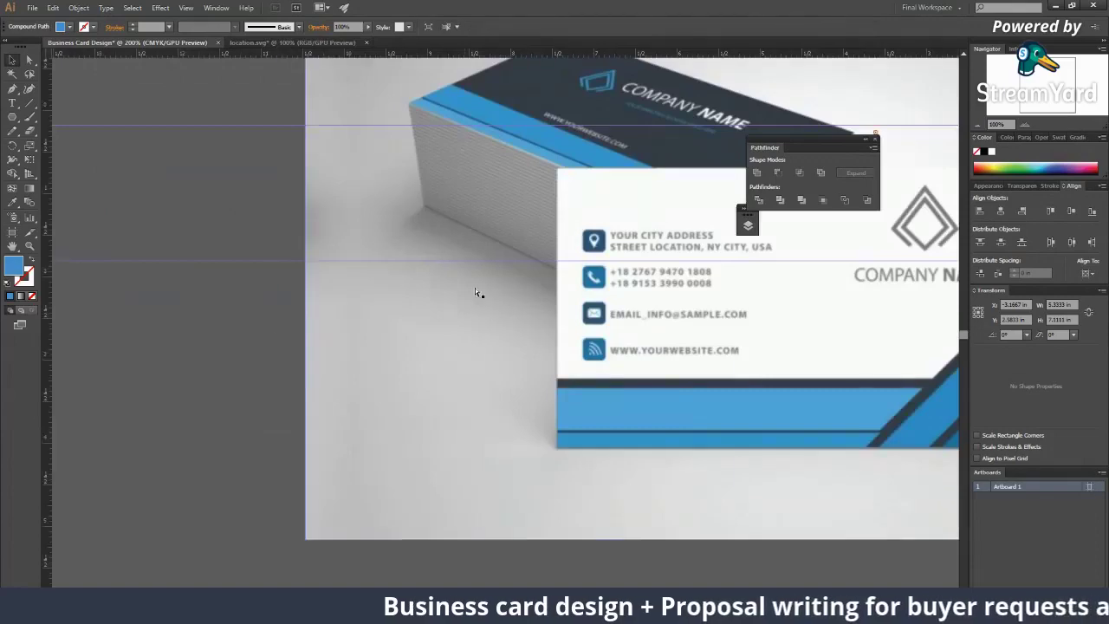
Step: Paste the pin into the card and scale it down to about 0.092 × 0.1227 in
key("ctrl+v")
left_click_drag(416, 381, 751, 292)
key("v")
key("ctrl+equal")
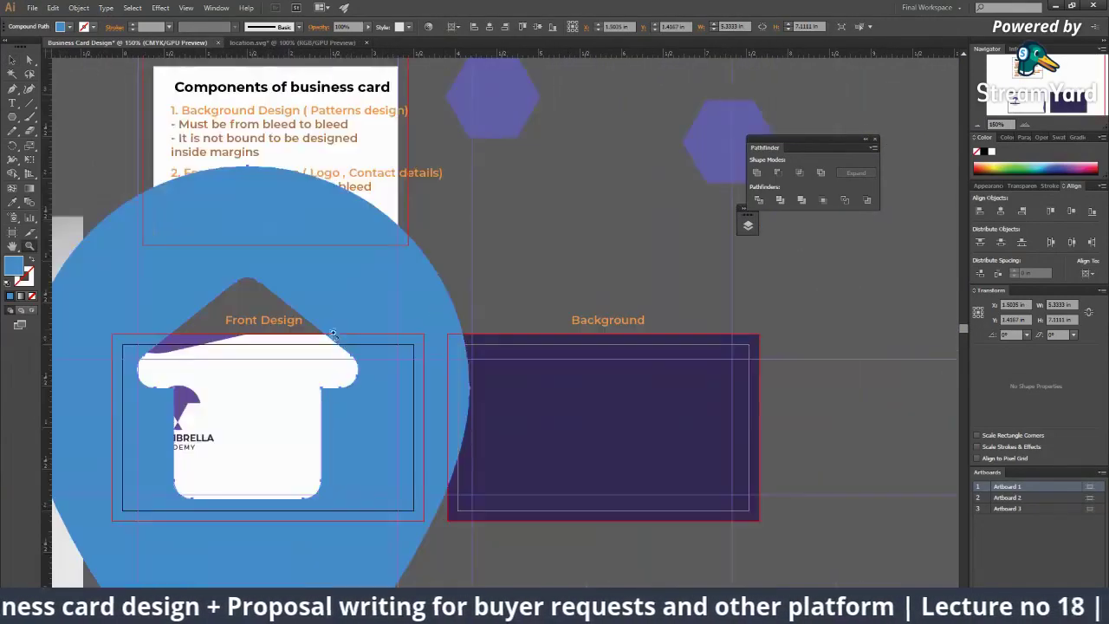
left_click_drag(470, 166, 251, 429)
left_click_drag(337, 387, 259, 452)
Step: Place the pin to the right of the Umbrella Academy logo on the front design
scroll(366, 390, "up", 5)
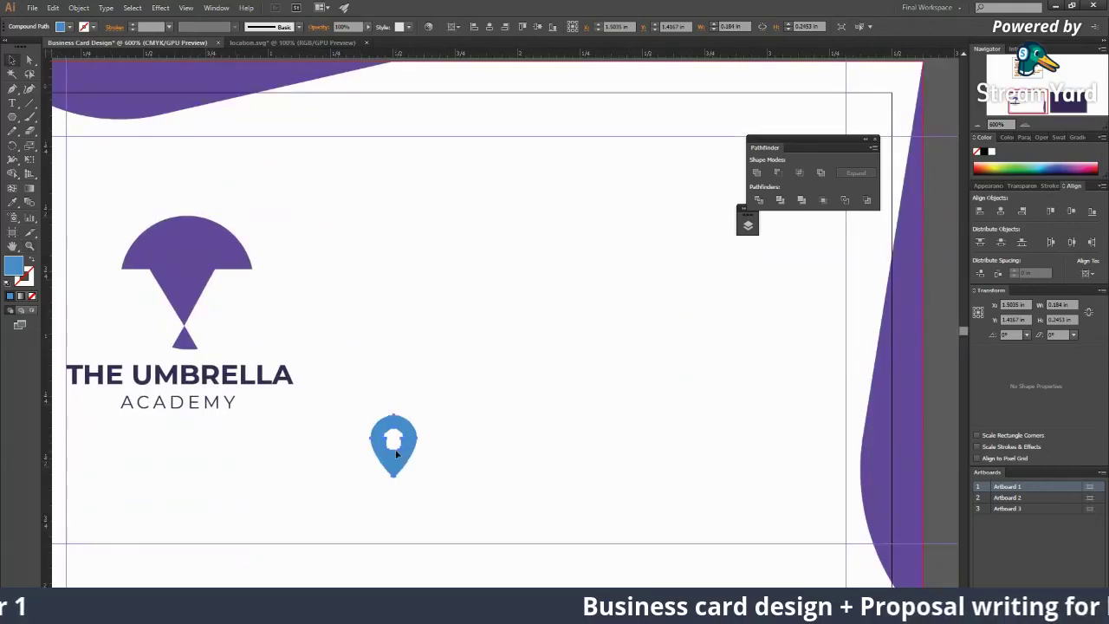
left_click_drag(582, 341, 527, 272)
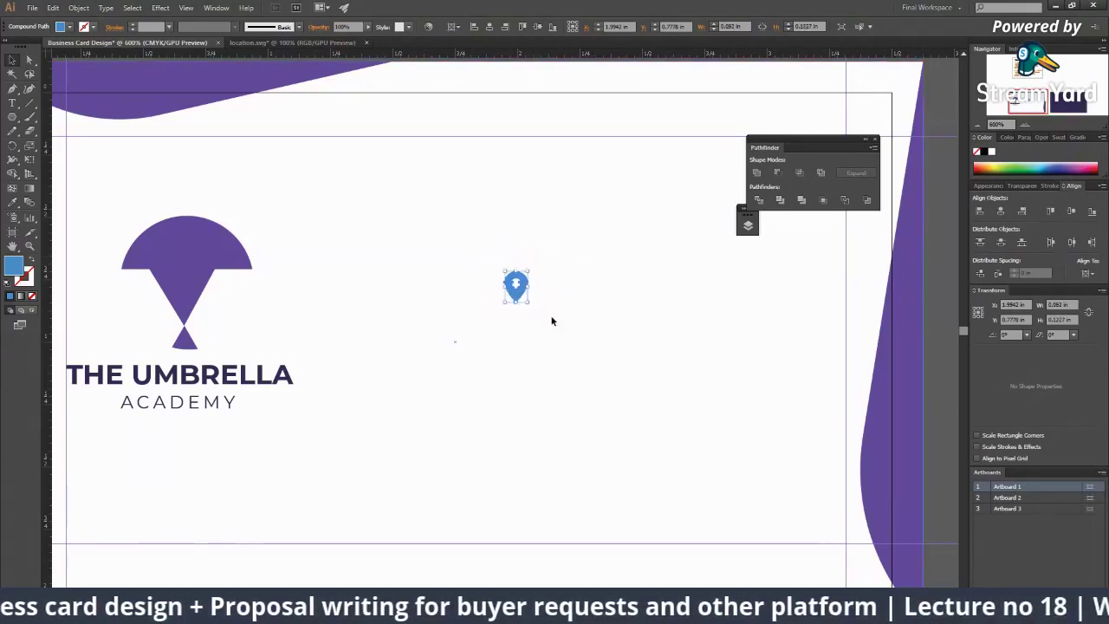
left_click(505, 303)
left_click(511, 293)
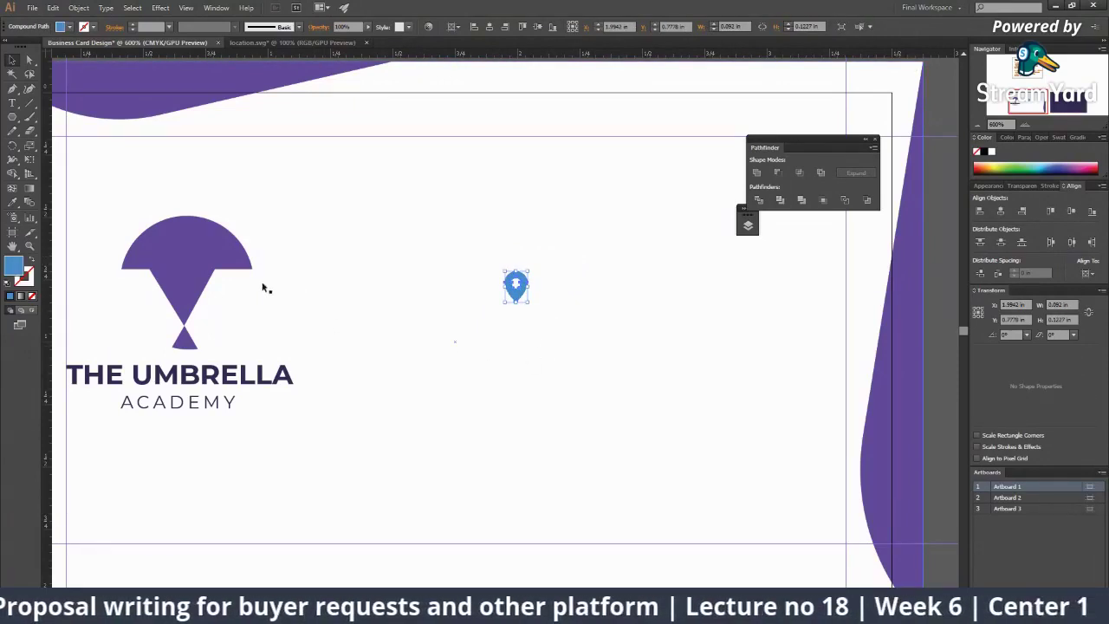
left_click(436, 450)
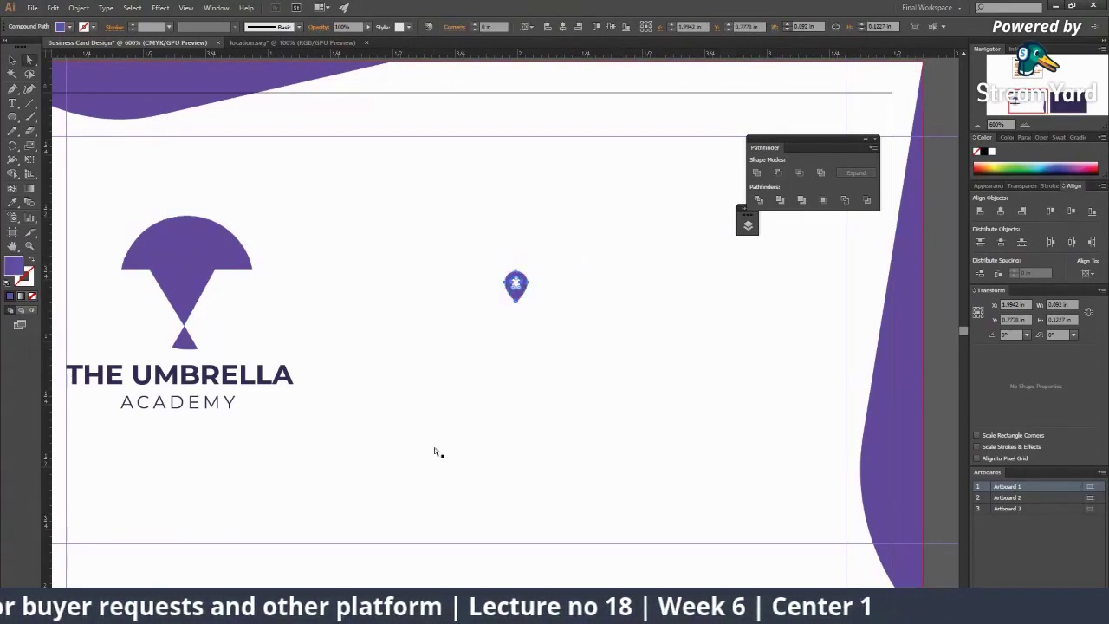
key("z")
left_click(539, 295)
left_click(595, 305, "alt")
left_click(595, 305, "alt")
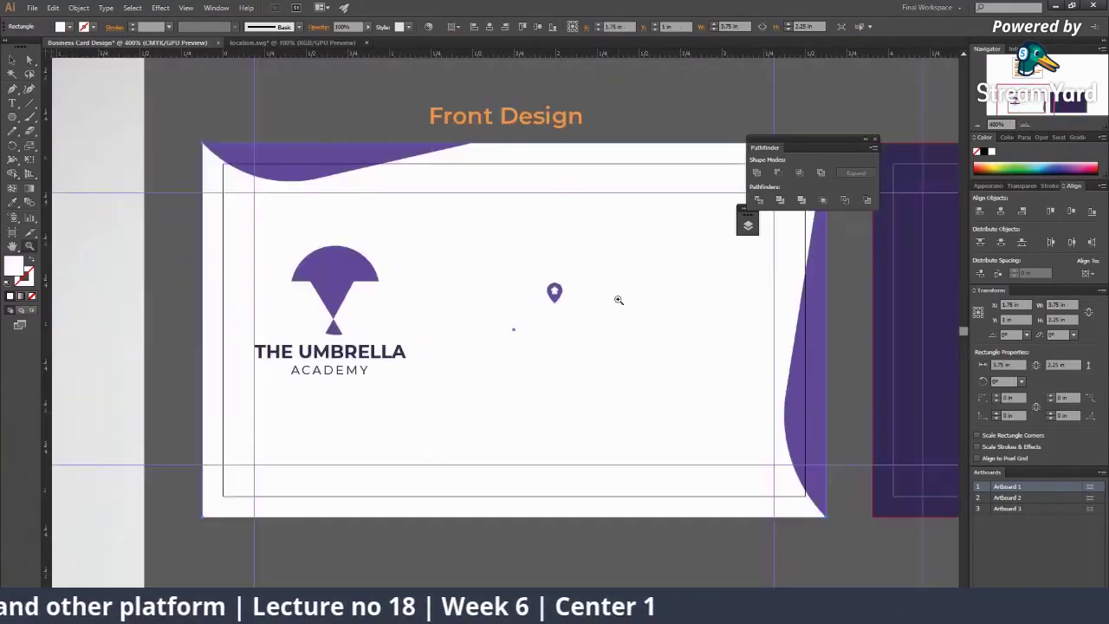
left_click_drag(619, 300, 550, 289)
left_click(509, 529)
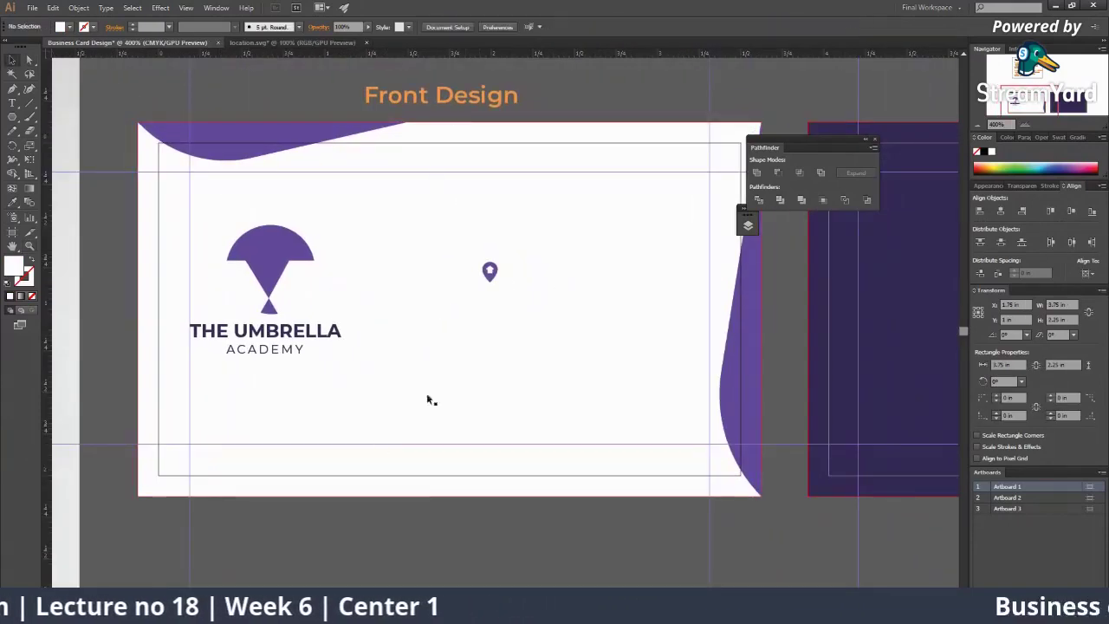
Step: Search Flaticon for 'message' and download the Messages Silhouette envelope icon as SVG
mouse_move(767, 611)
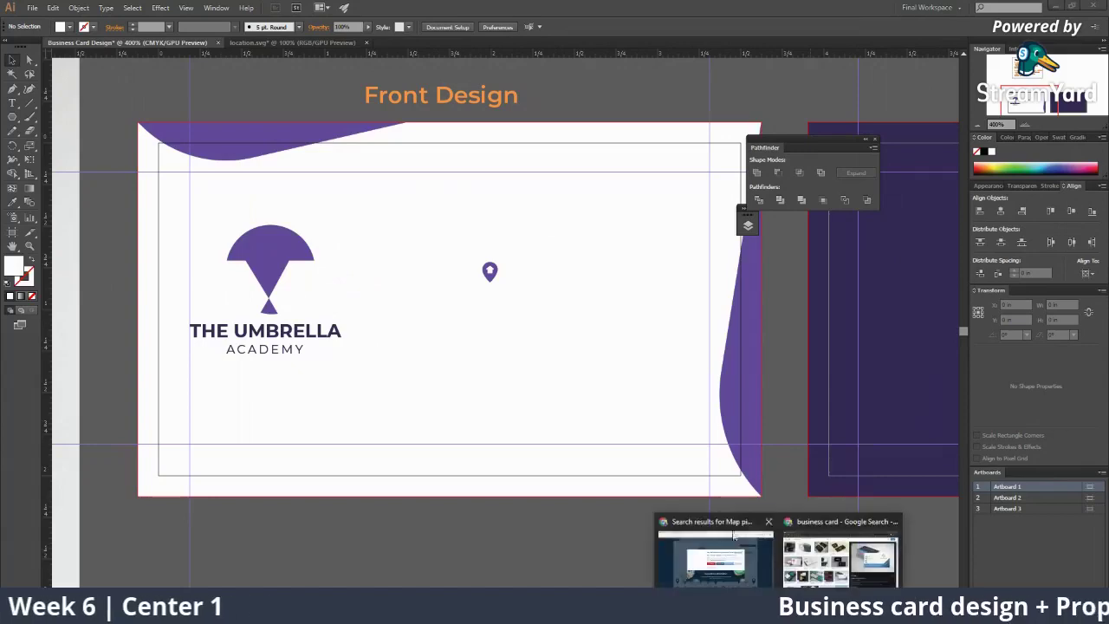
left_click(837, 554)
left_click(977, 81)
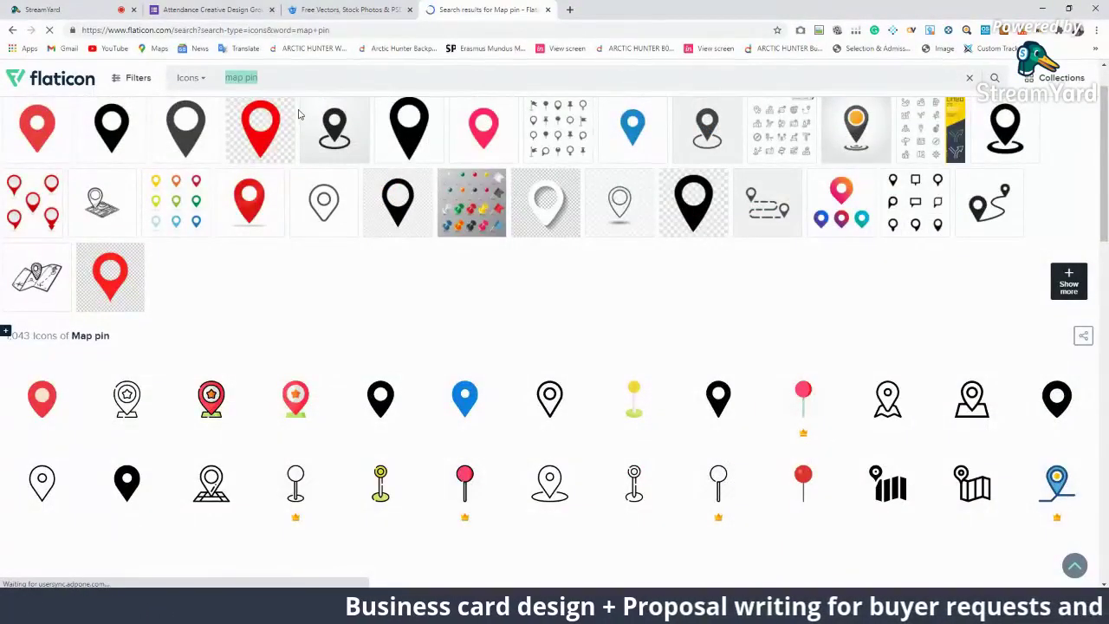
type("message")
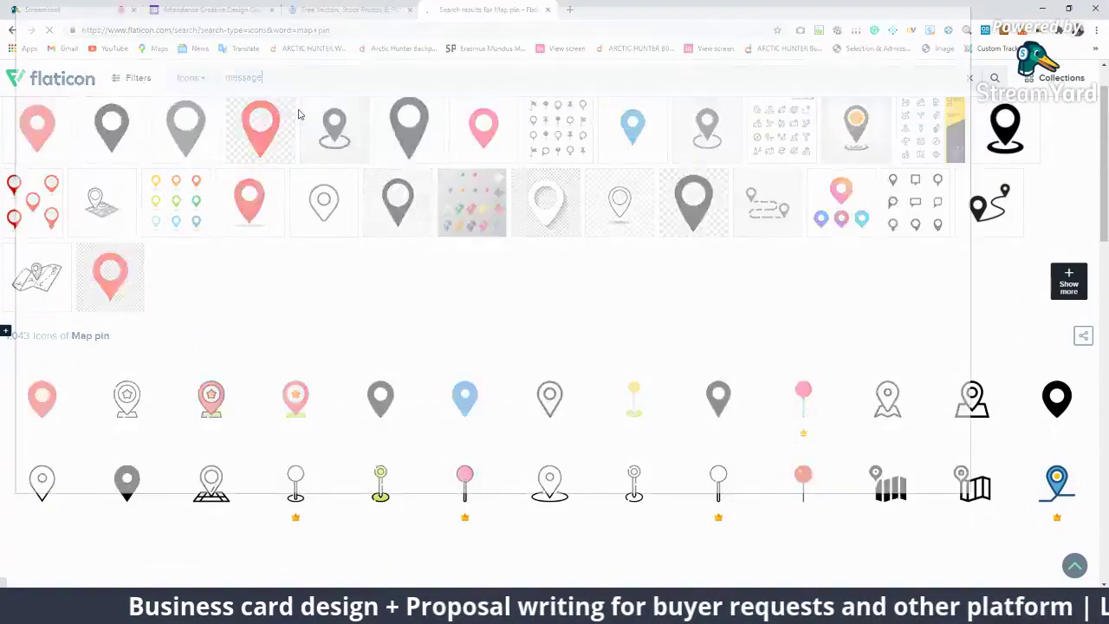
left_click(965, 10)
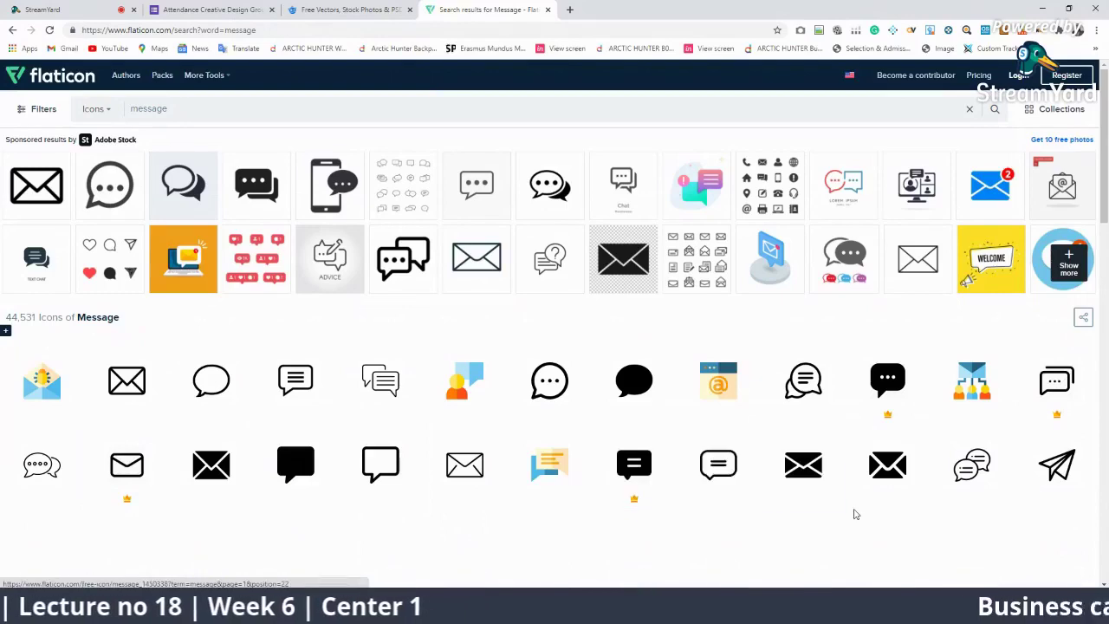
left_click(877, 472)
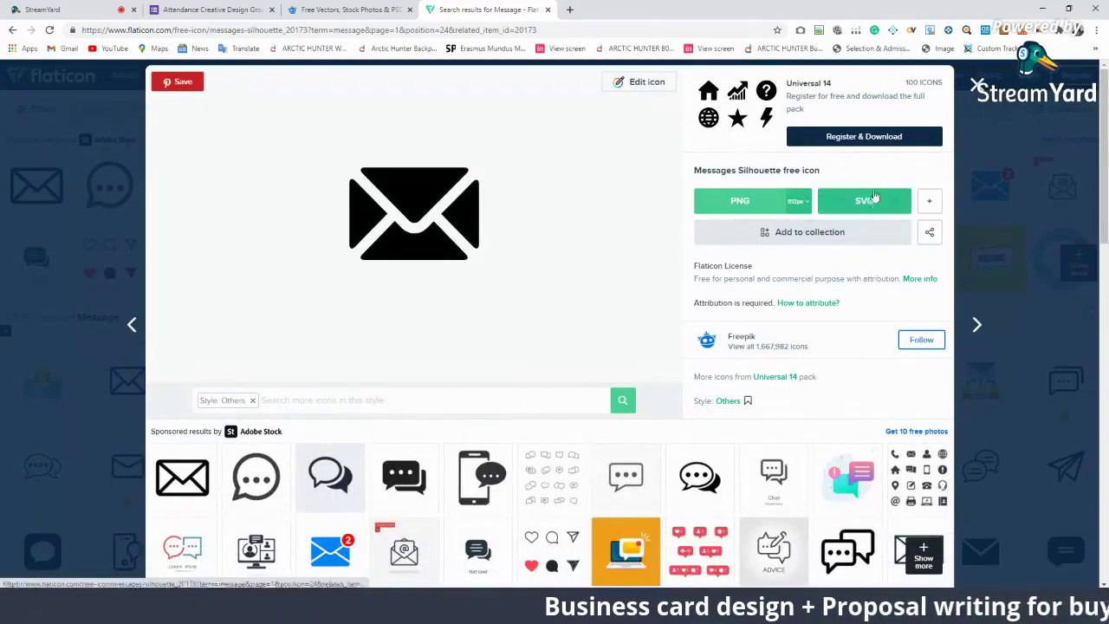
left_click(864, 201)
left_click(726, 305)
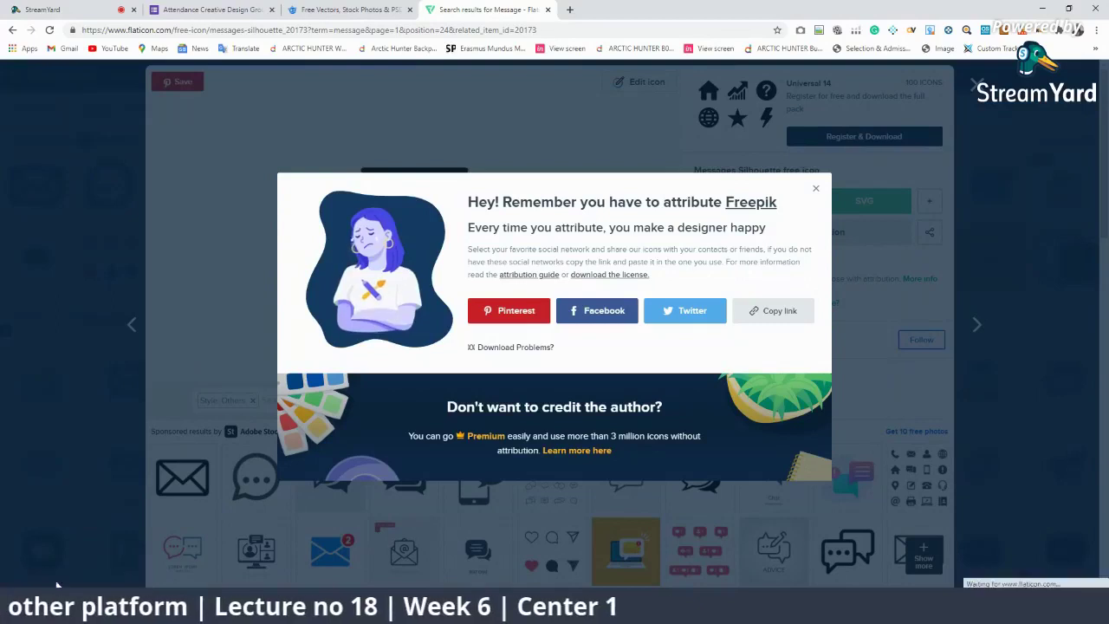
Step: Open messages-silhouette.svg in Illustrator and copy the whole envelope icon
key("alt+Tab")
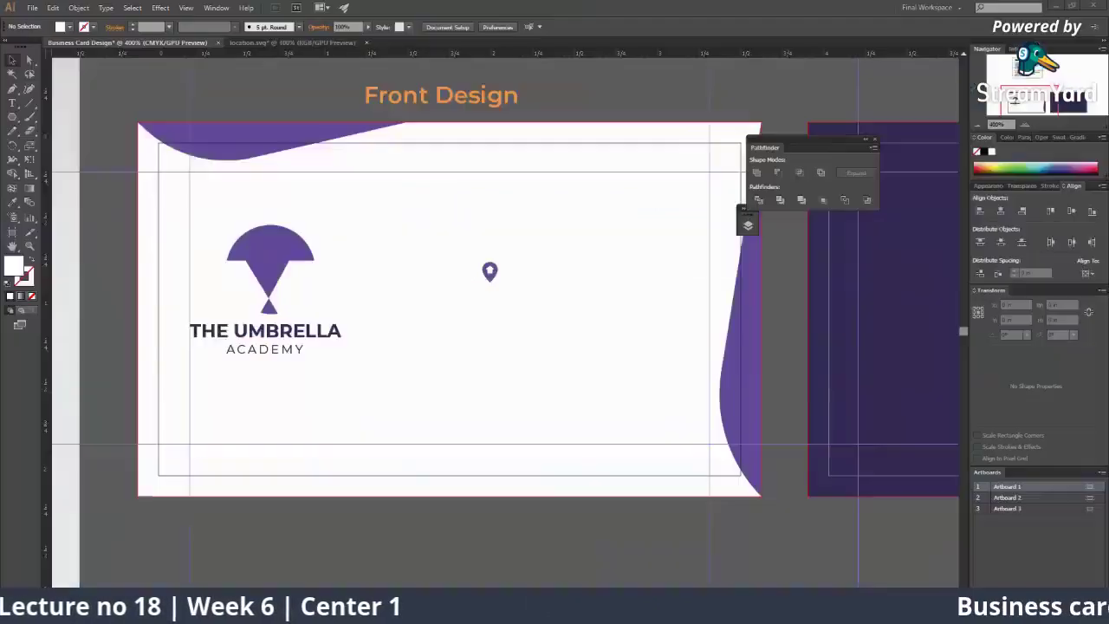
left_click_drag(567, 336, 569, 238)
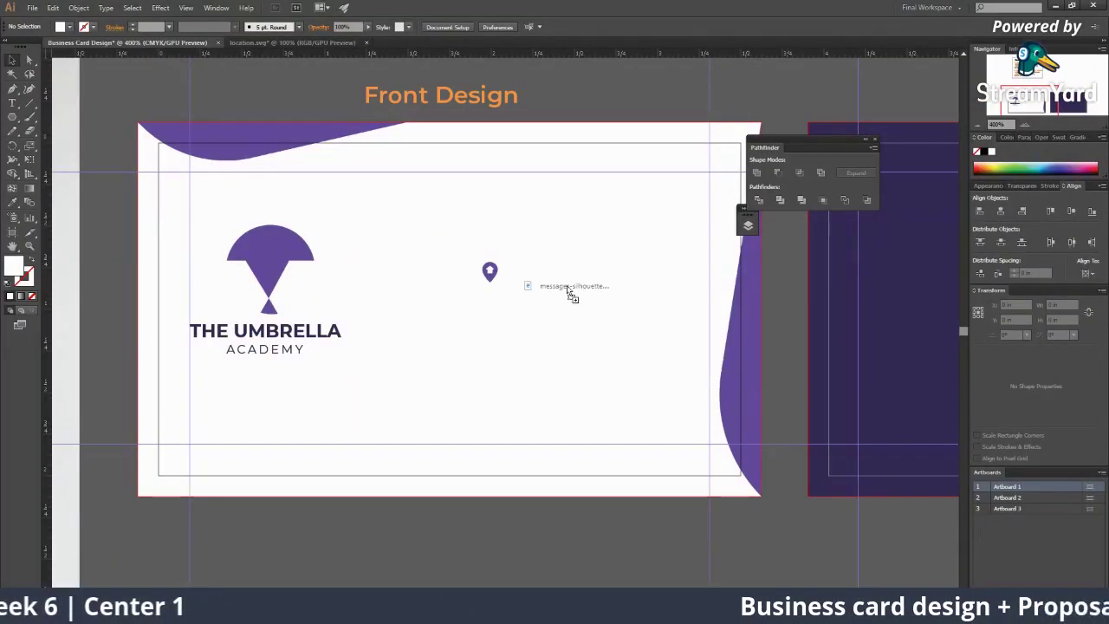
left_click_drag(464, 43, 618, 309)
left_click_drag(616, 350, 614, 353)
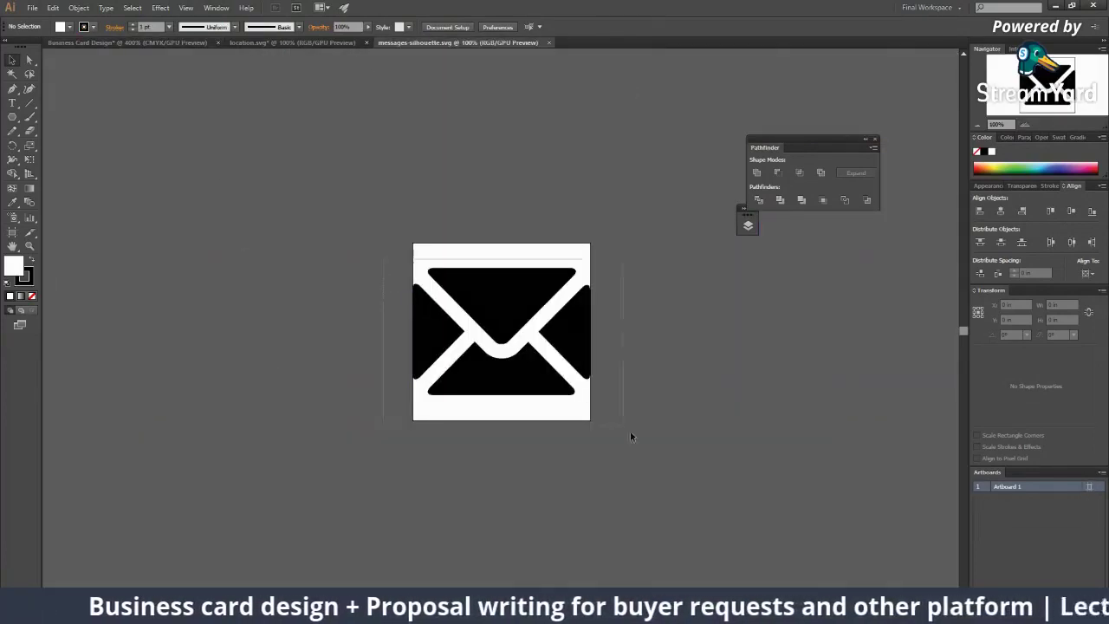
left_click_drag(630, 436, 609, 450)
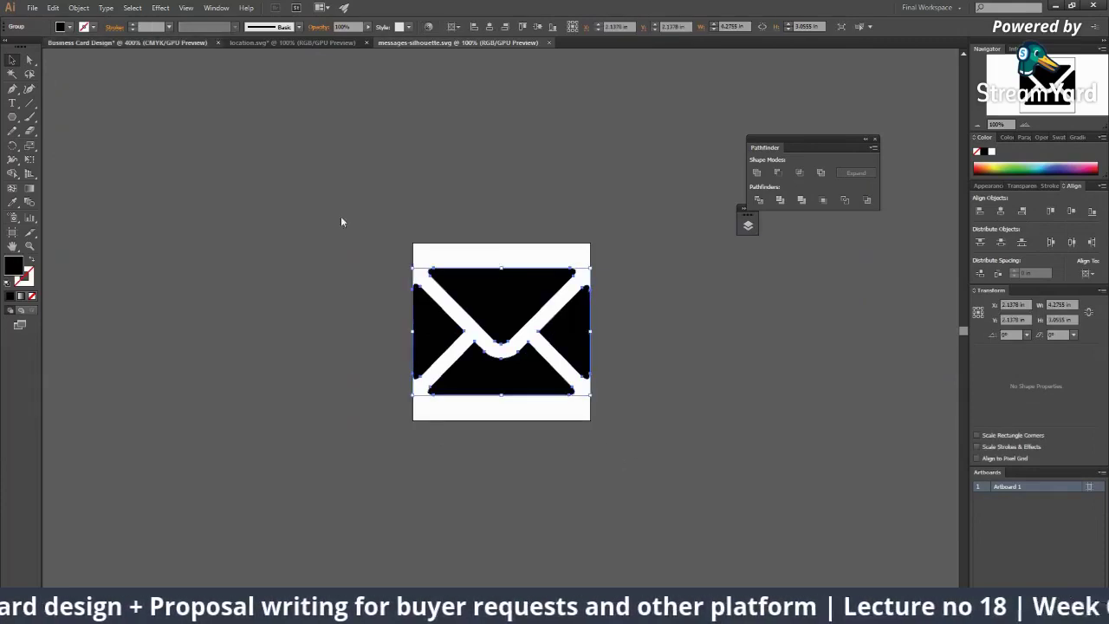
key("ctrl+c")
Step: Paste the envelope into the card, shrink it to icon size and align it under the pin
key("ctrl+Tab")
key("ctrl+v")
key("ctrl+minus")
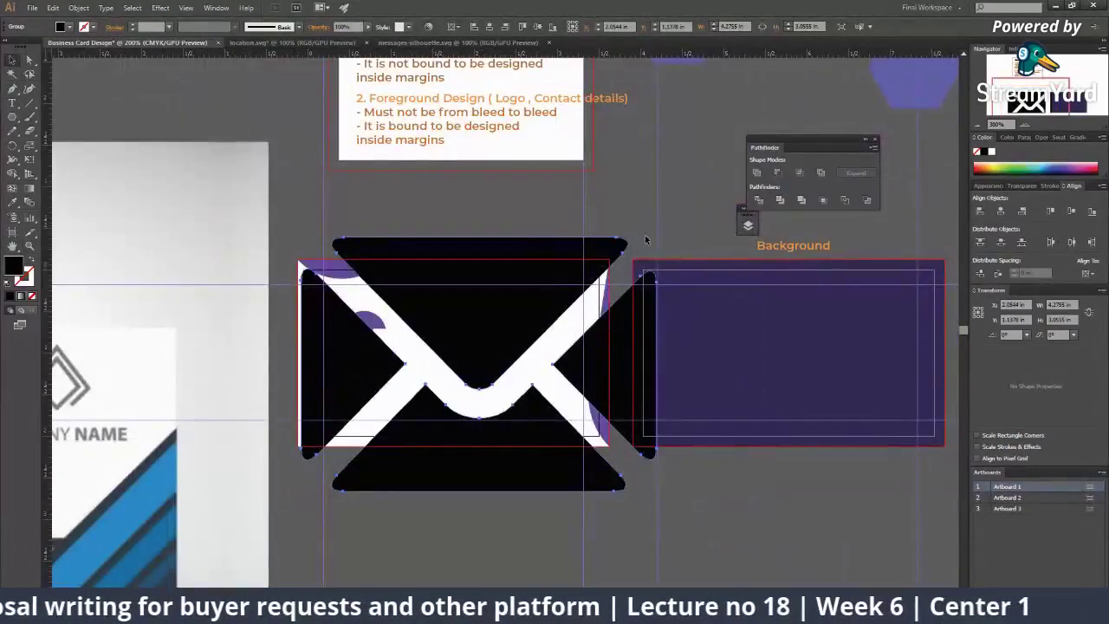
left_click_drag(635, 254, 458, 282)
left_click(485, 350)
left_click(487, 346)
left_click(490, 337)
left_click(500, 291)
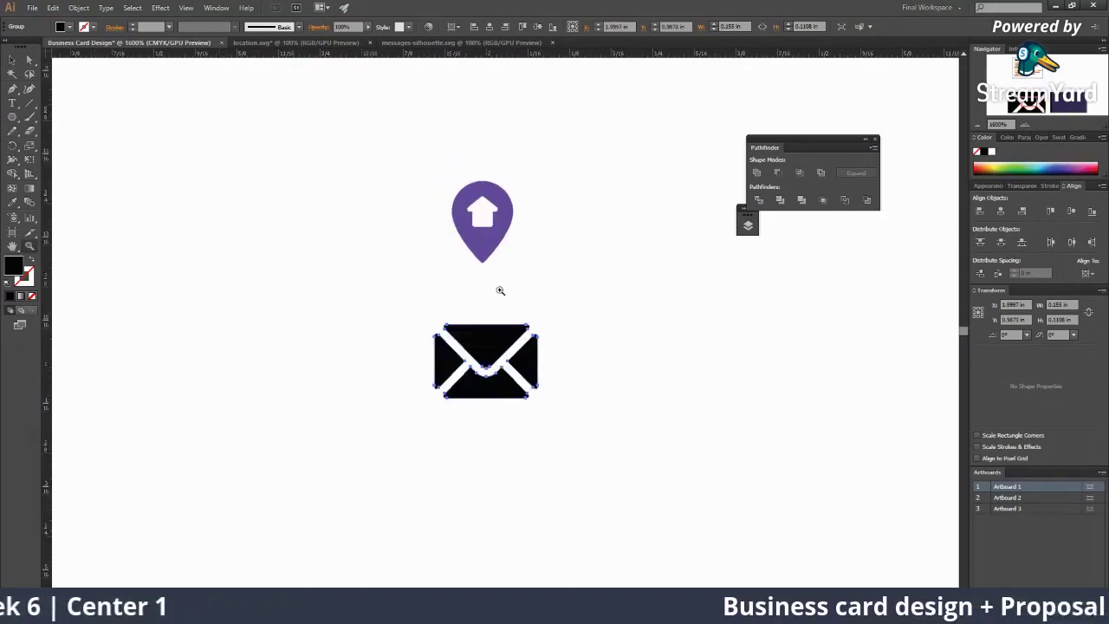
left_click_drag(494, 338, 492, 356)
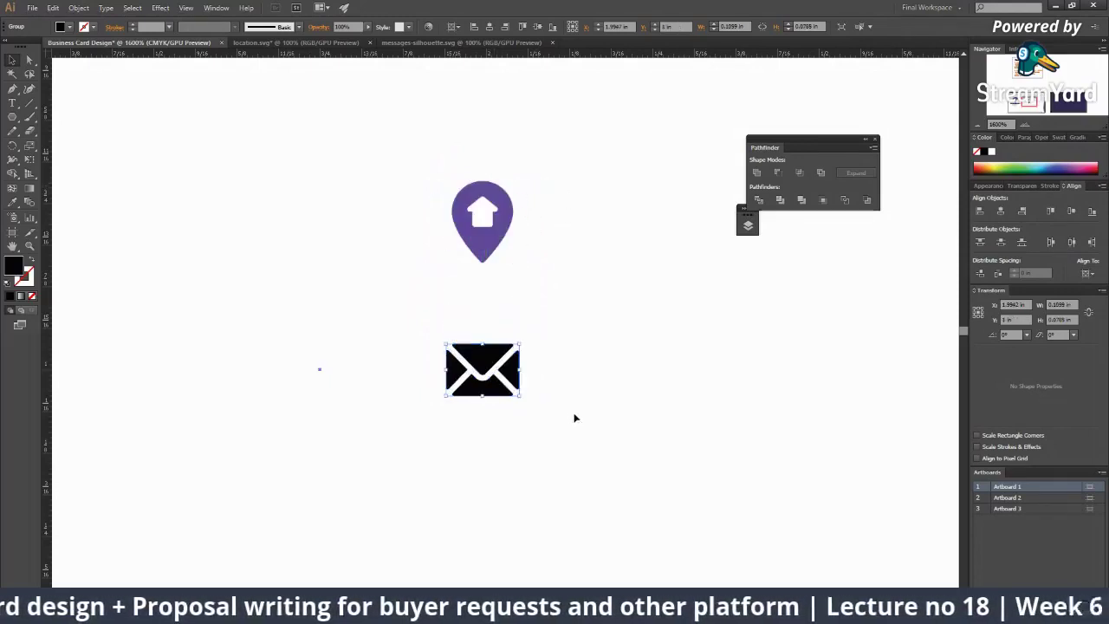
Step: Give the envelope the pin's purple with the Eyedropper
left_click(491, 341)
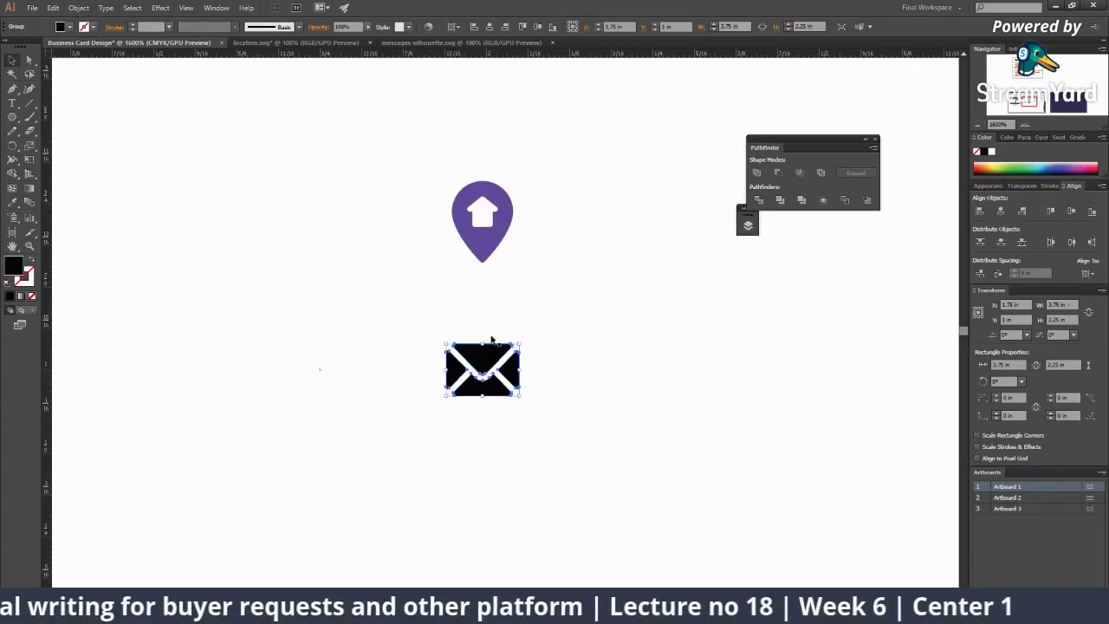
key("i")
left_click(500, 234)
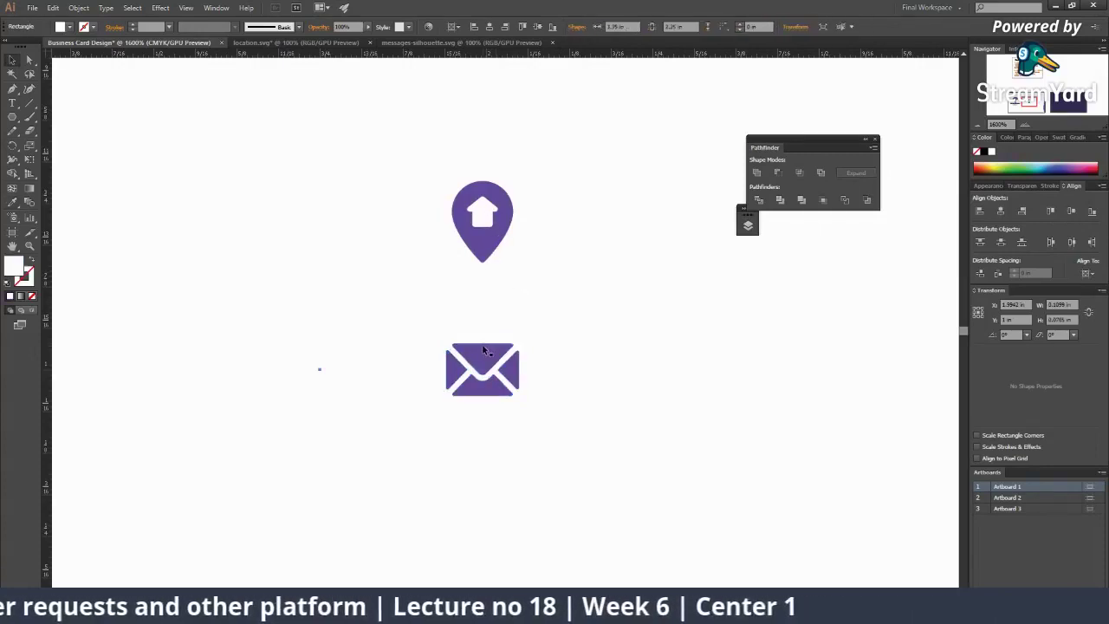
key("ctrl+shift+a")
key("ctrl+minus")
key("ctrl+minus")
key("ctrl+minus")
key("ctrl+minus")
key("ctrl+minus")
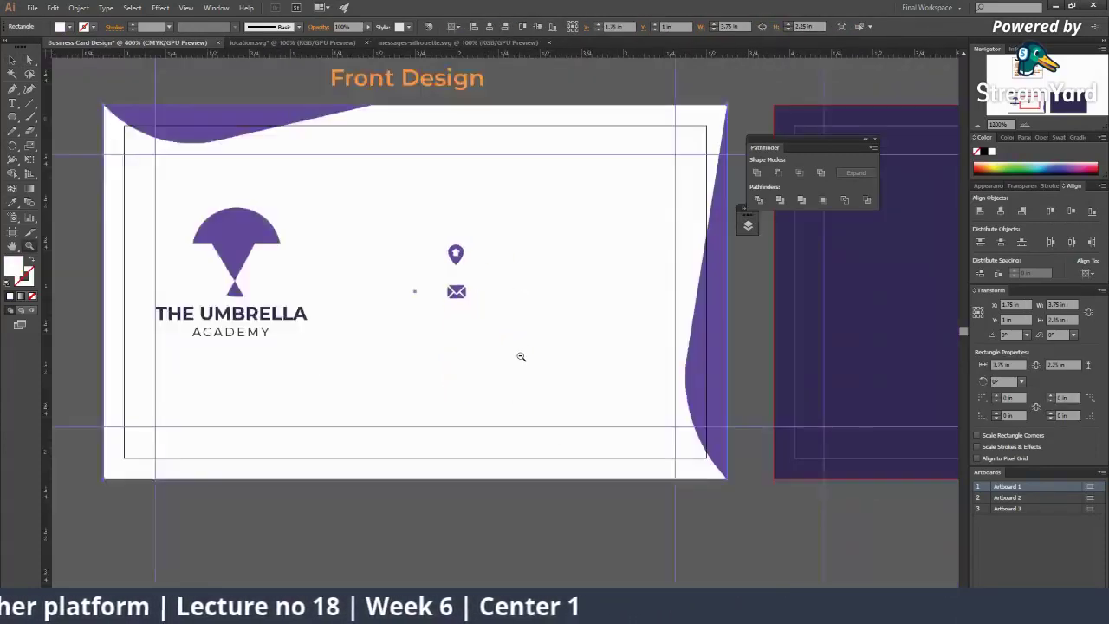
Step: Drag two vertical guides from the left ruler to frame the pin and envelope icons
left_click(487, 297)
key("ctrl+plus")
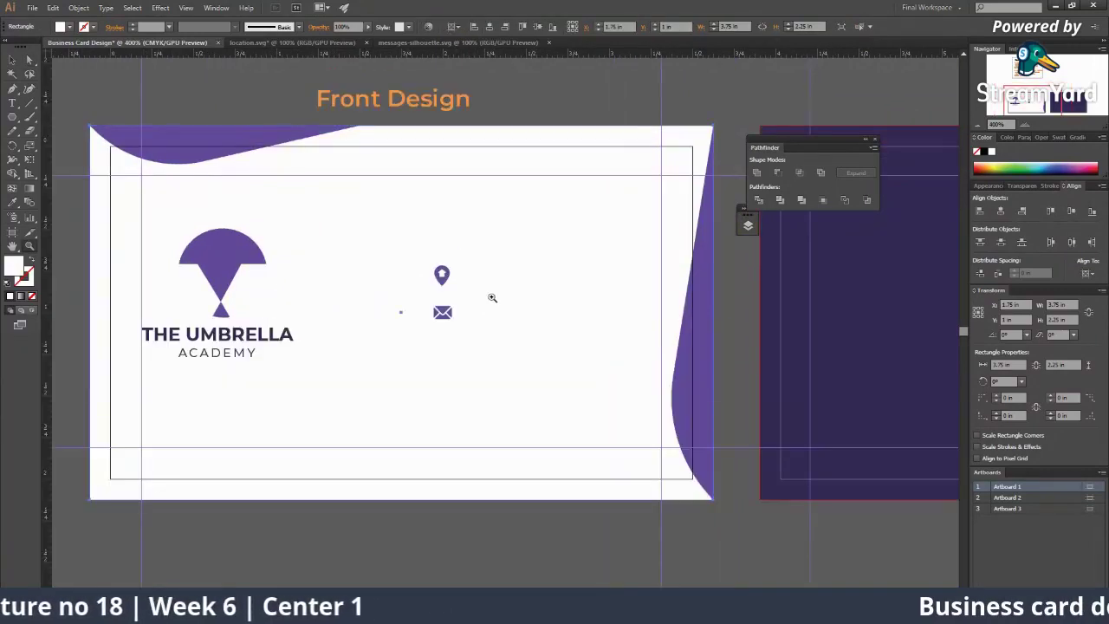
scroll(468, 290, "down", 2)
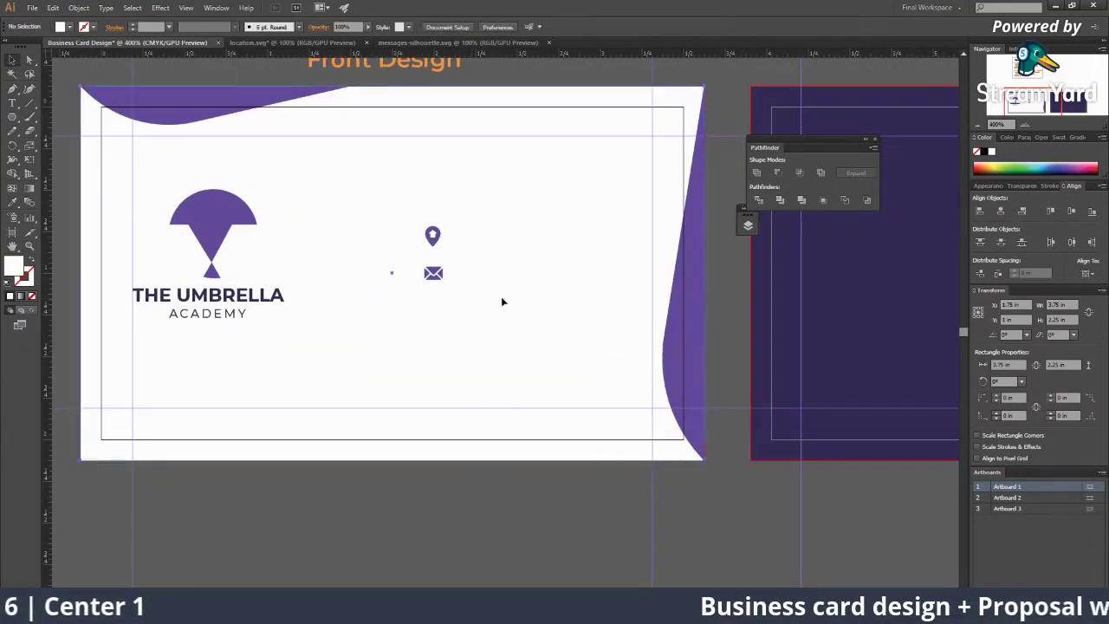
key("ctrl+plus")
left_click(454, 263)
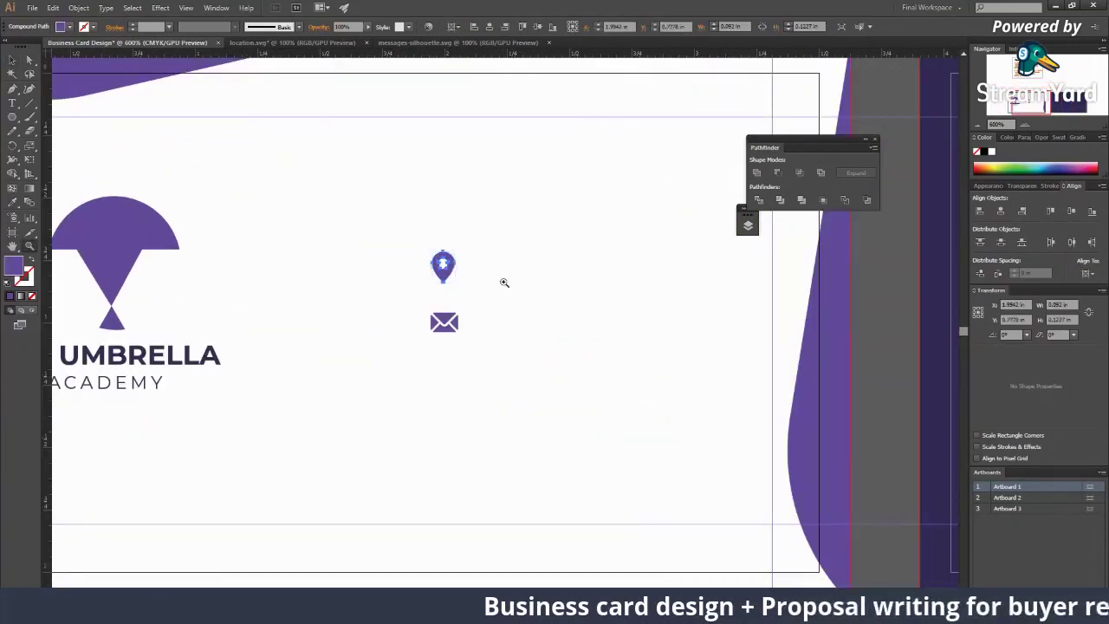
key("ctrl+plus")
key("ctrl+plus")
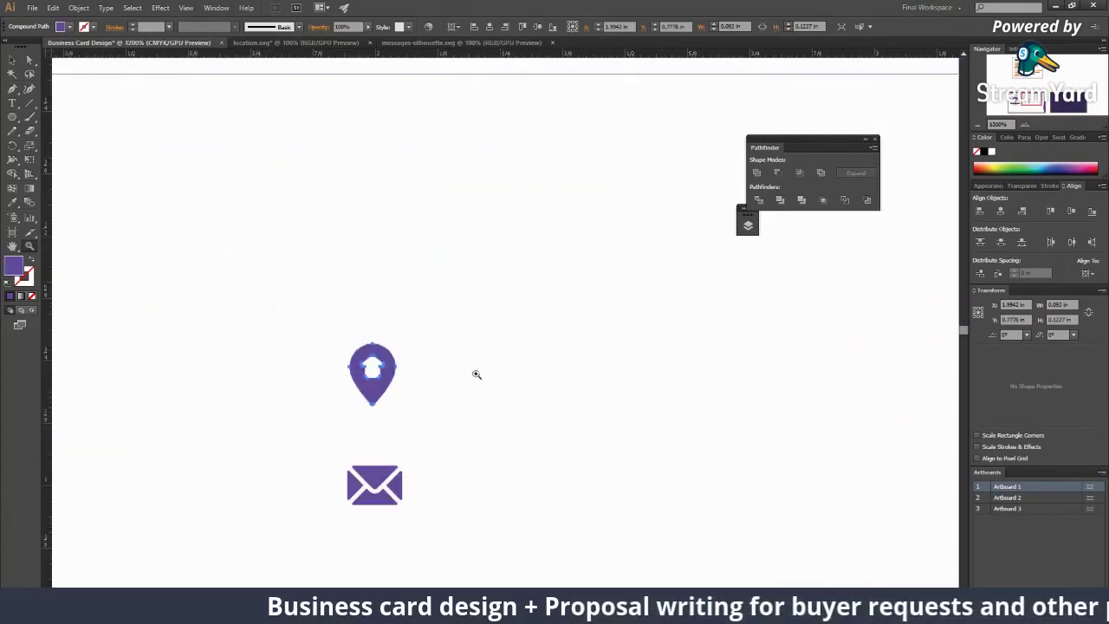
left_click(375, 485)
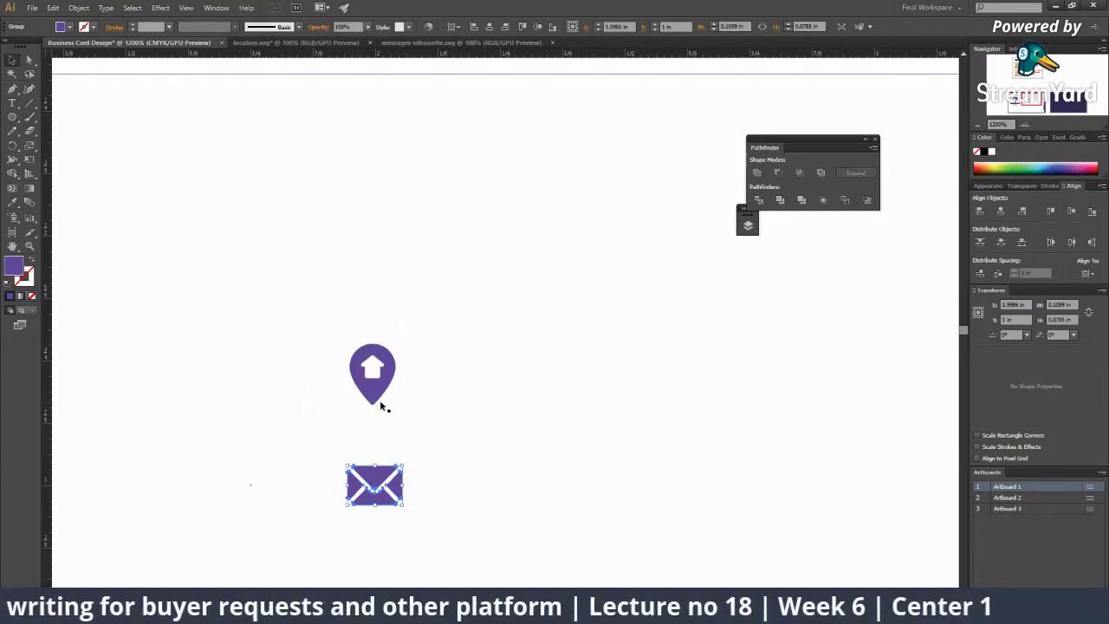
key("ctrl+minus")
left_click(537, 381, "ctrl+alt")
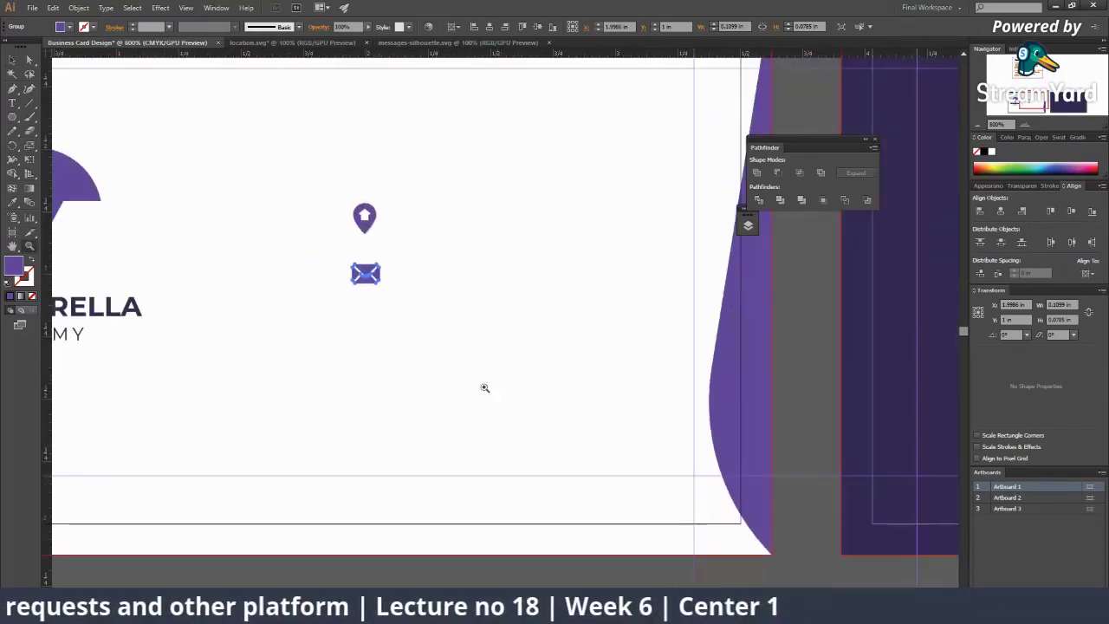
left_click(441, 575)
left_click_drag(48, 409, 350, 434)
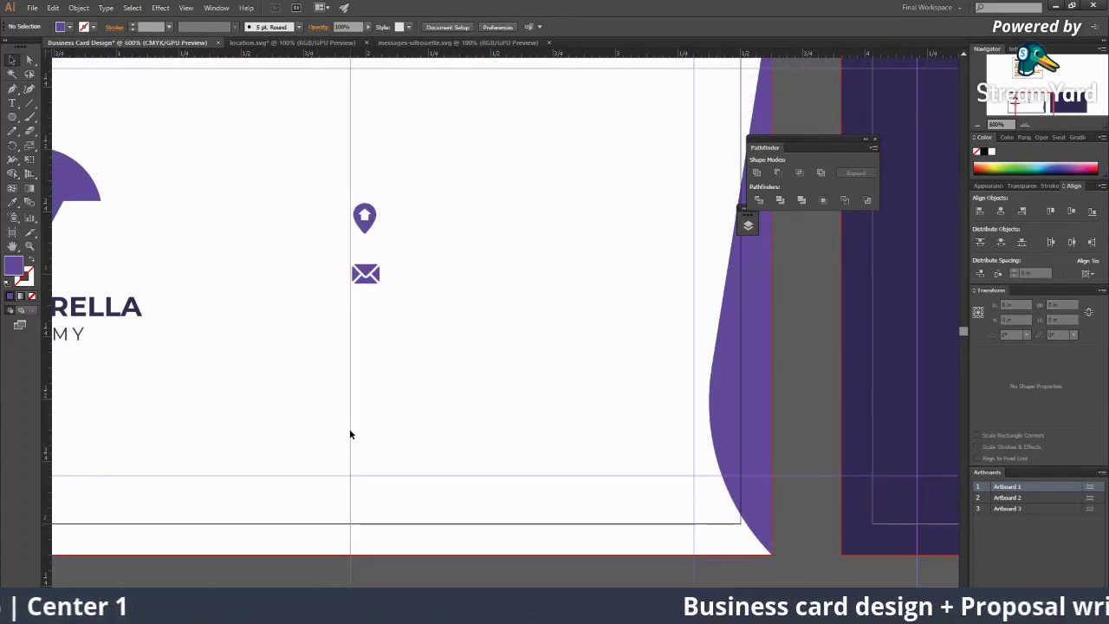
left_click(352, 441)
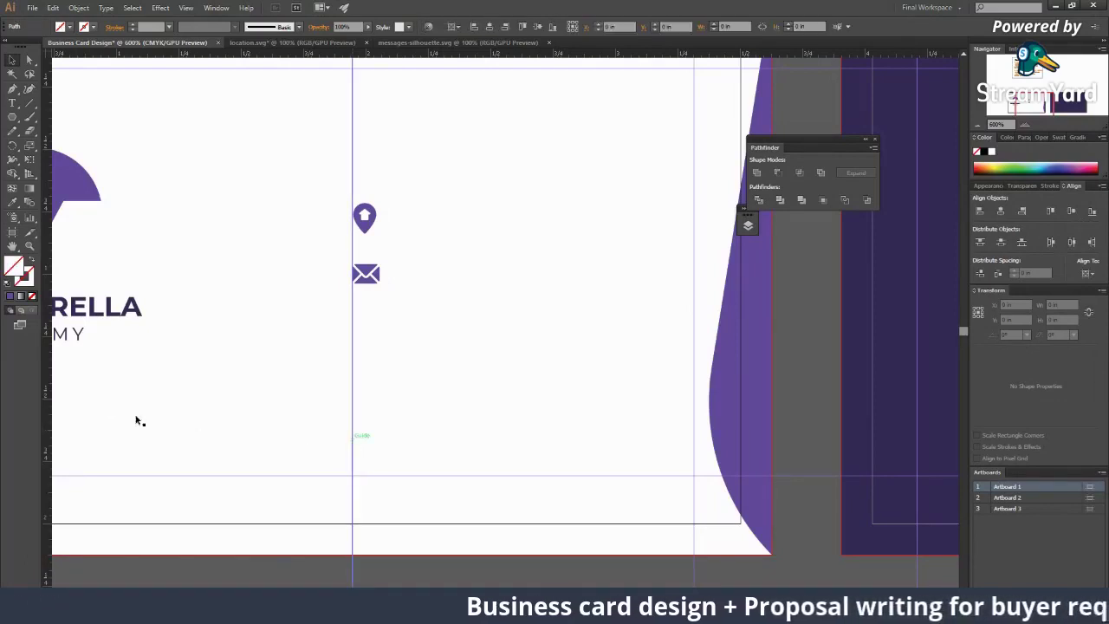
left_click_drag(50, 392, 377, 412)
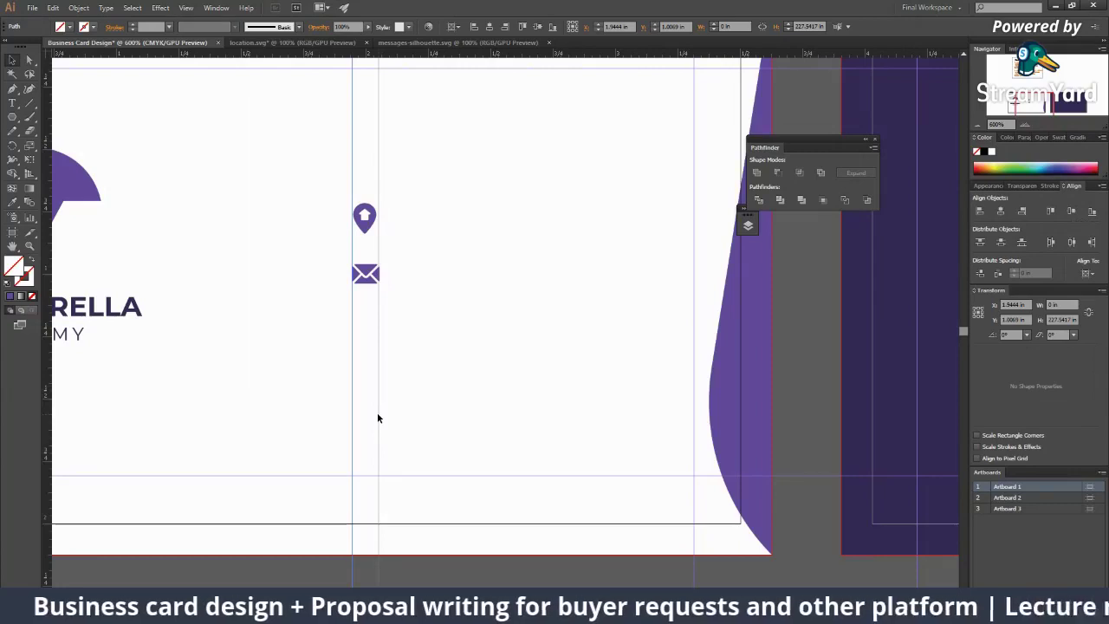
Step: Try stretching the envelope wider between the guides, then undo the resize
key("ctrl+plus")
key("ctrl+plus")
key("ctrl+plus")
key("ctrl+plus")
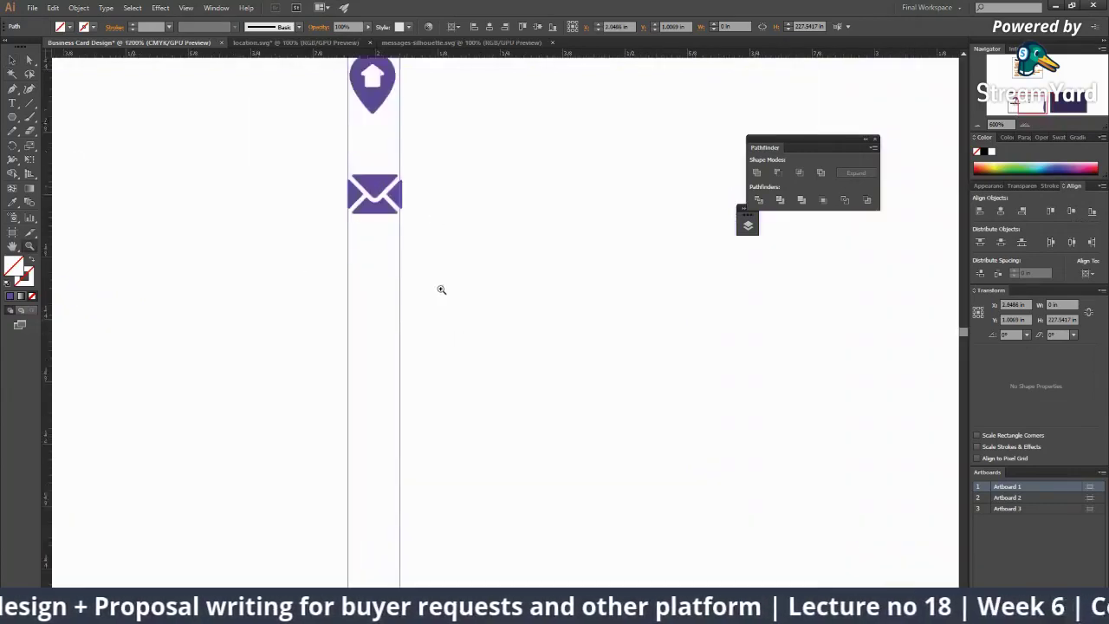
left_click(435, 251)
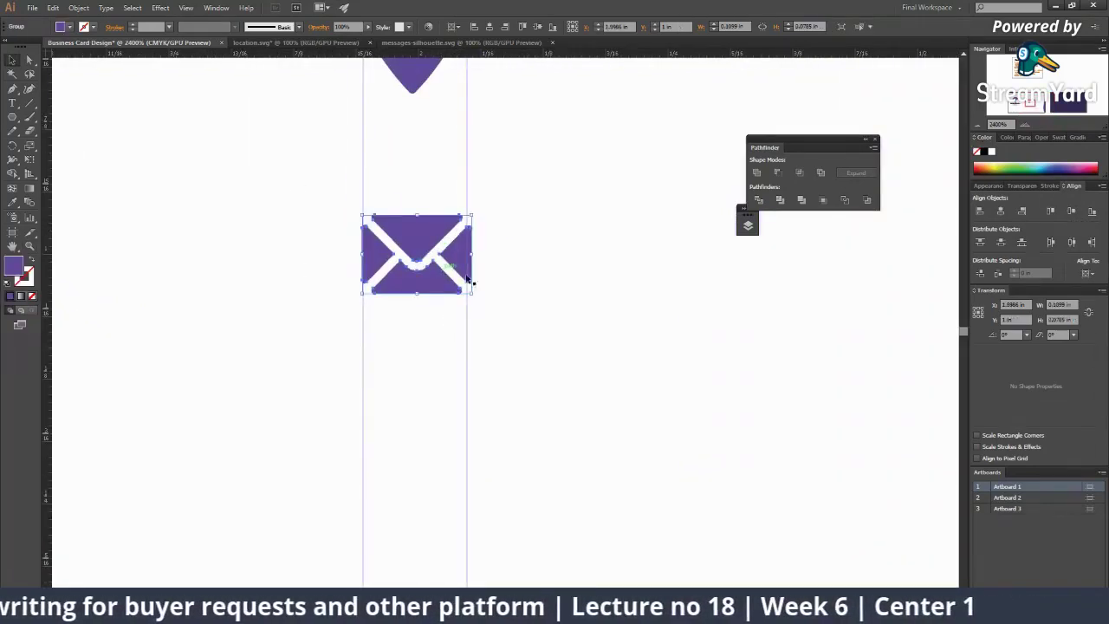
left_click_drag(473, 296, 492, 320)
key("ctrl+z")
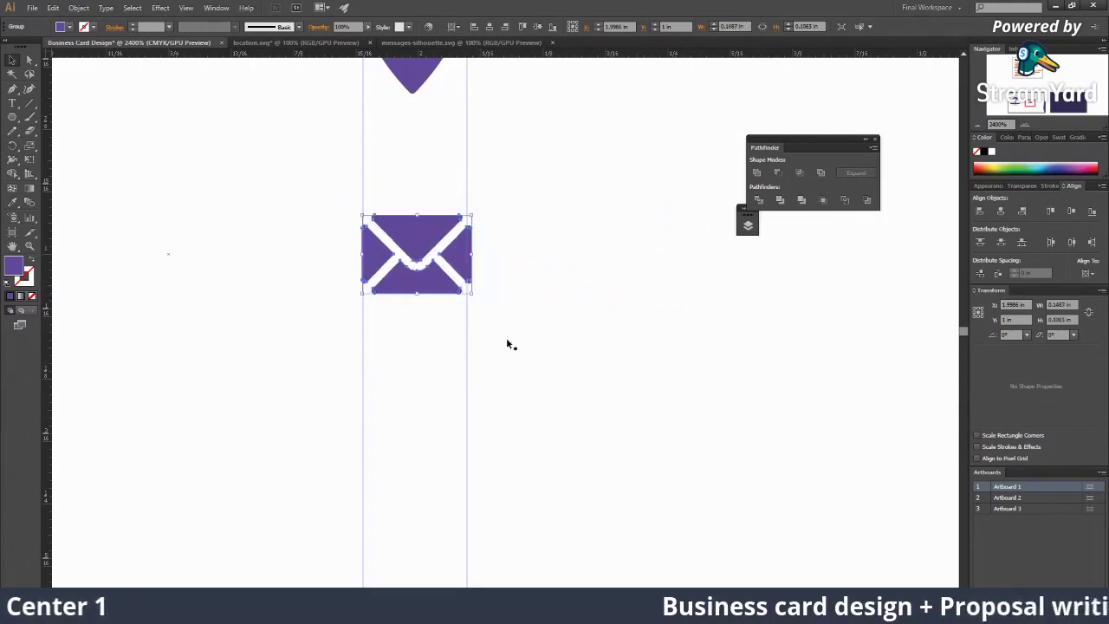
key("ctrl+space")
Step: Return to the Flaticon Messages Silhouette icon page in the browser
scroll(484, 317, "down", 6)
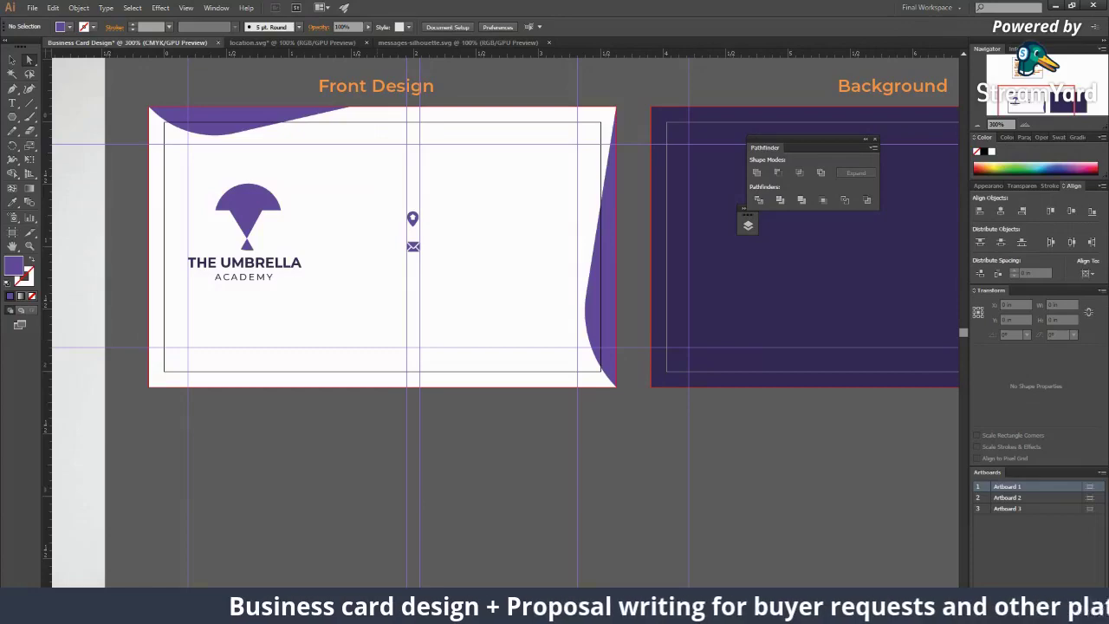
mouse_move(778, 616)
left_click(867, 551)
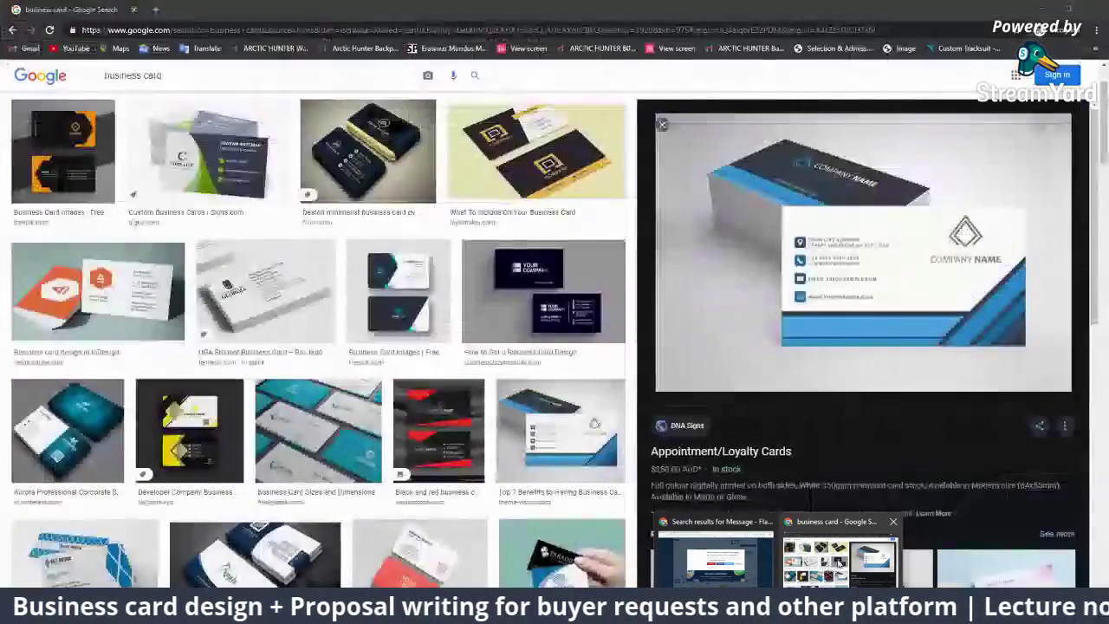
scroll(952, 285, "up", 1)
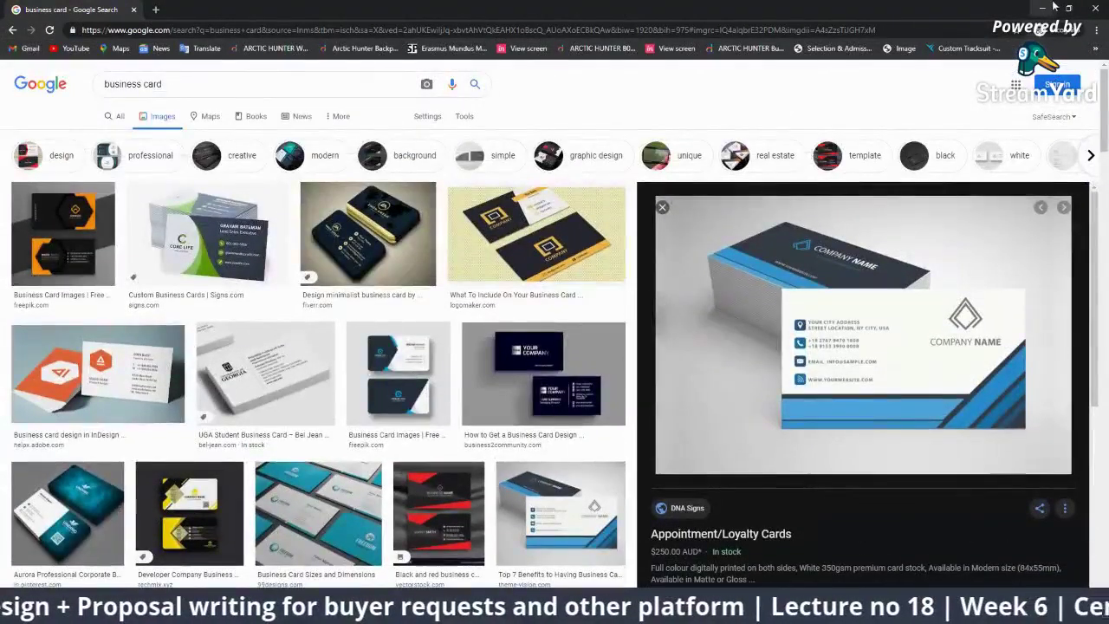
left_click(1097, 8)
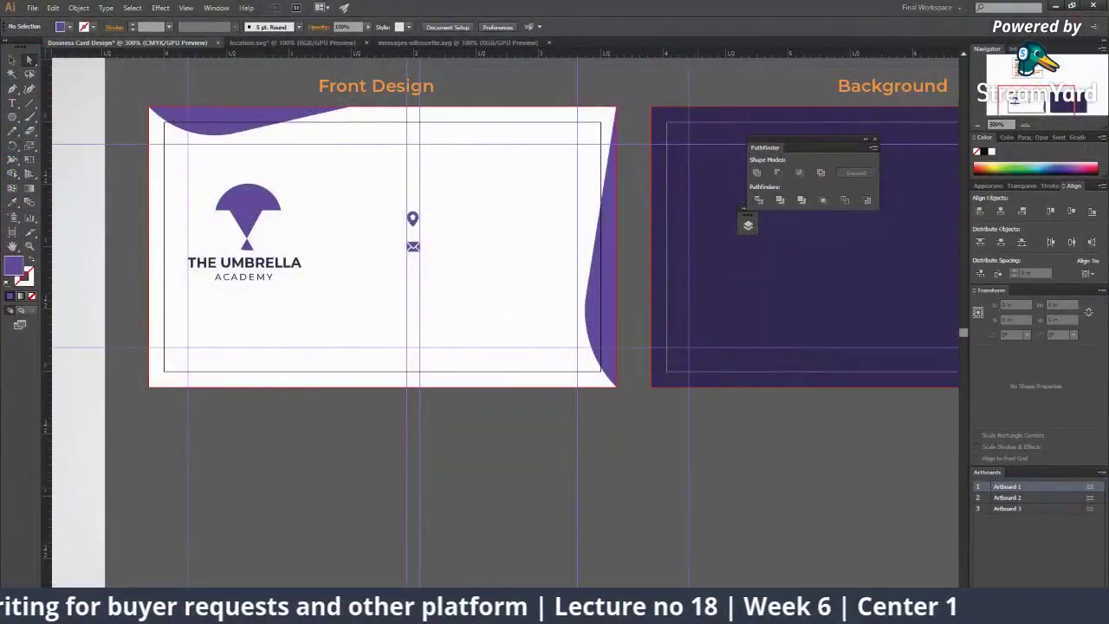
key("alt+Tab")
Step: Search Flaticon for 'phone' and download the solid black Call icon as SVG
key("Escape")
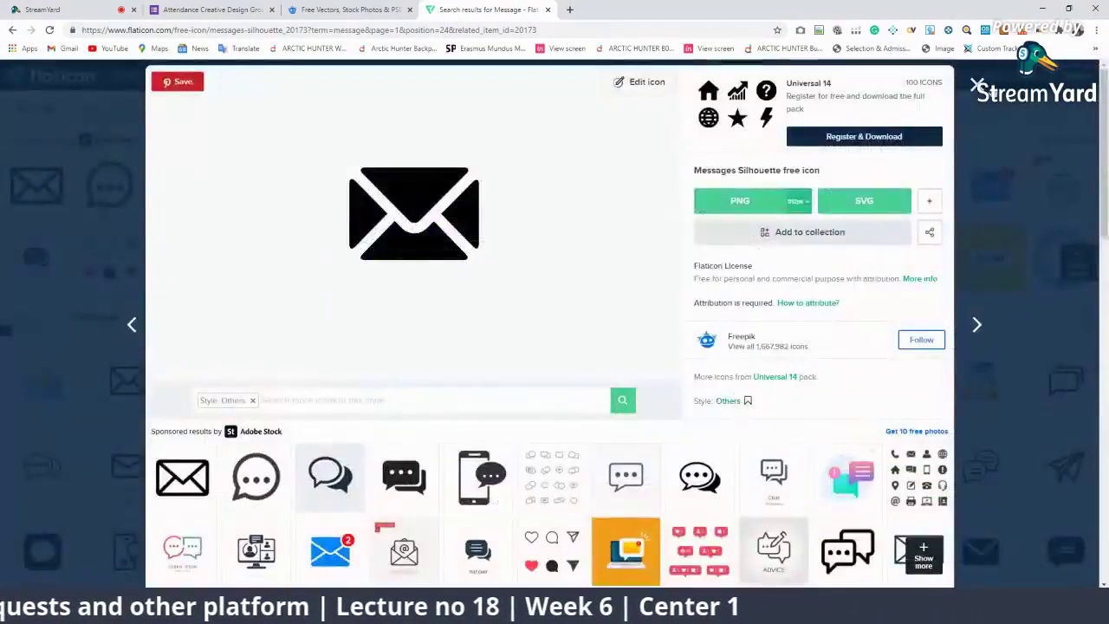
key("Escape")
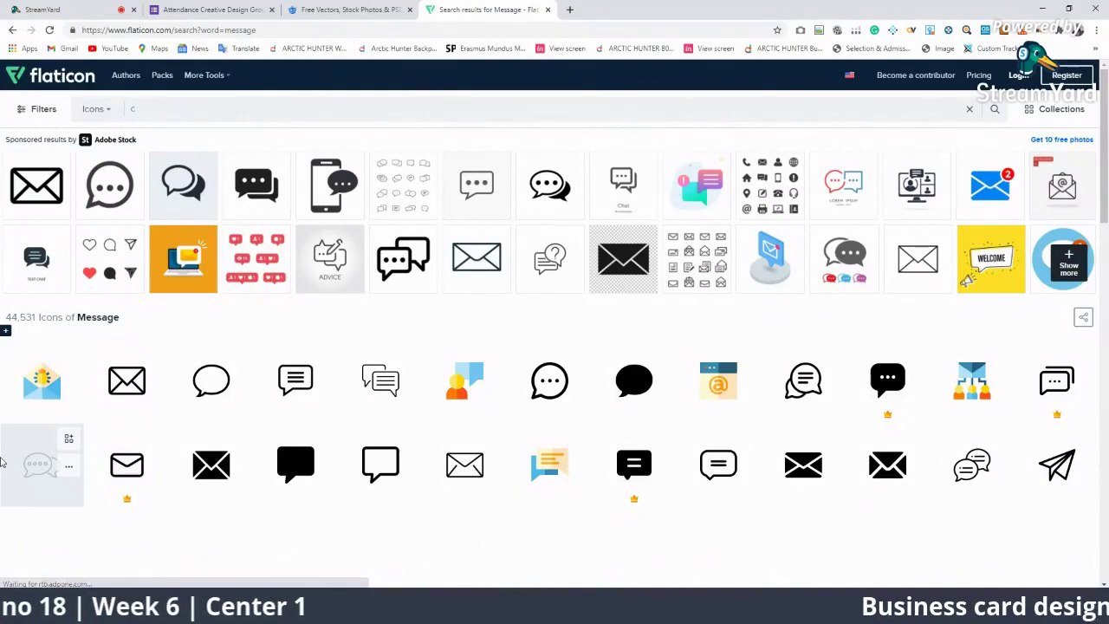
type("one")
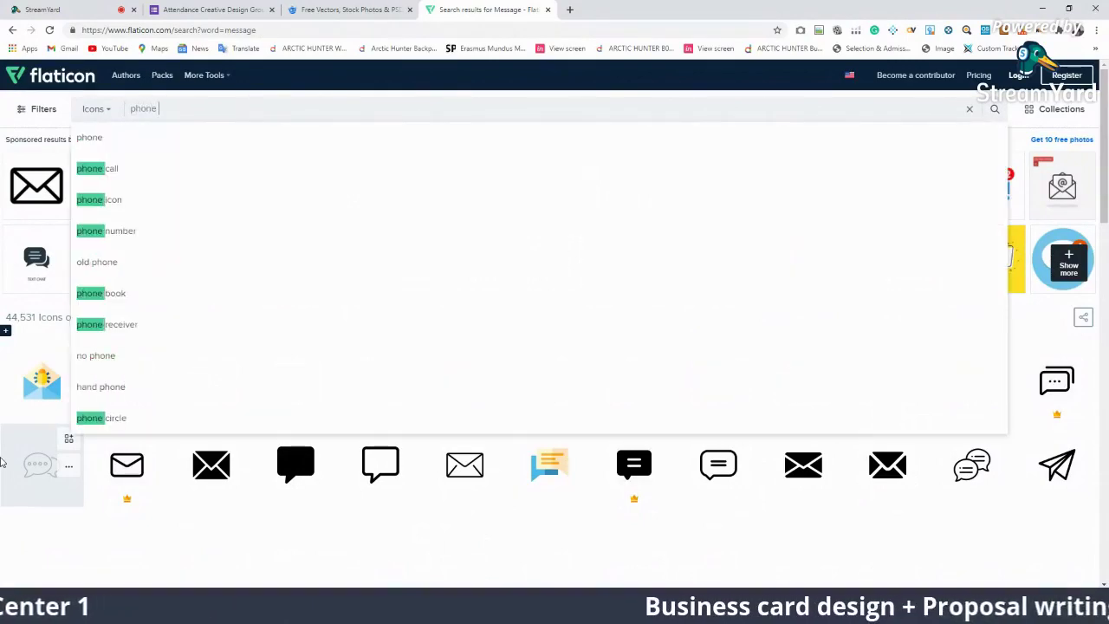
key("Return")
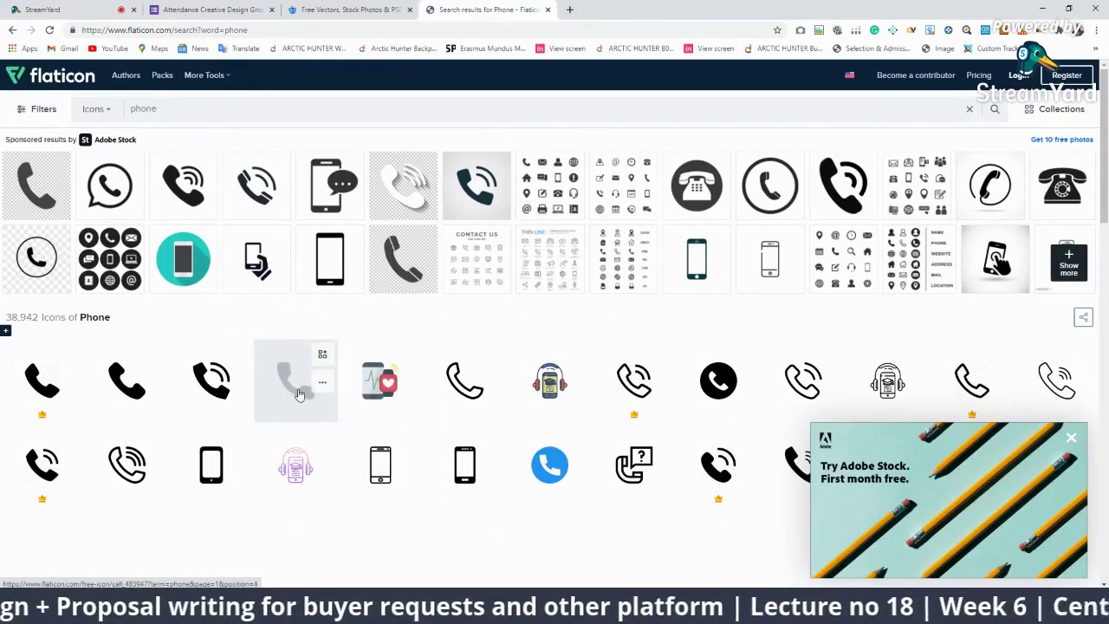
left_click(295, 385)
left_click(855, 205)
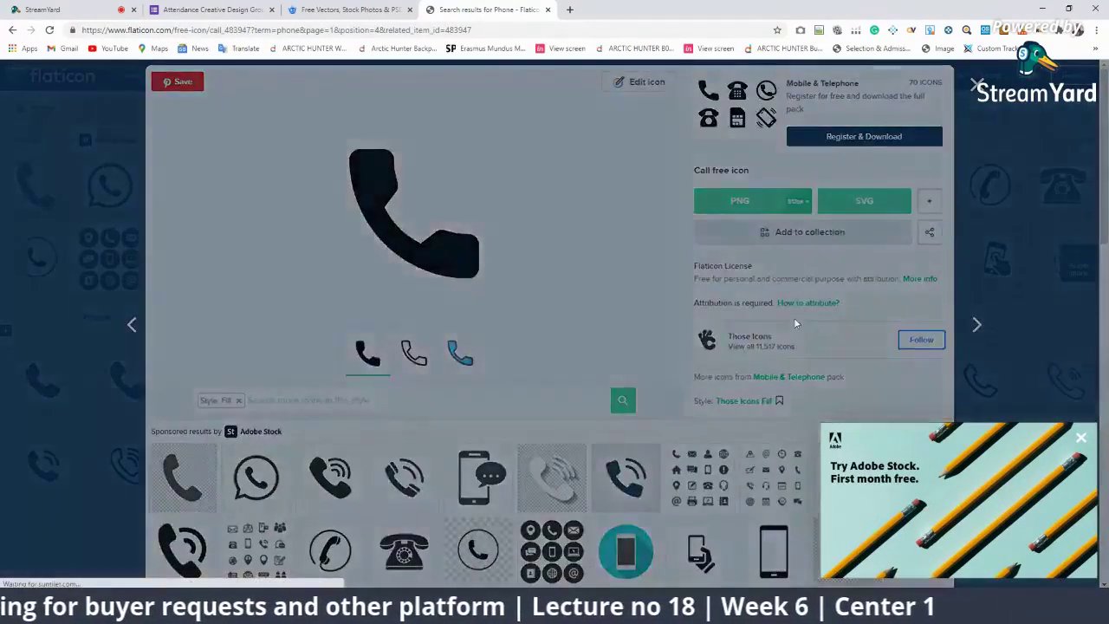
left_click(707, 303)
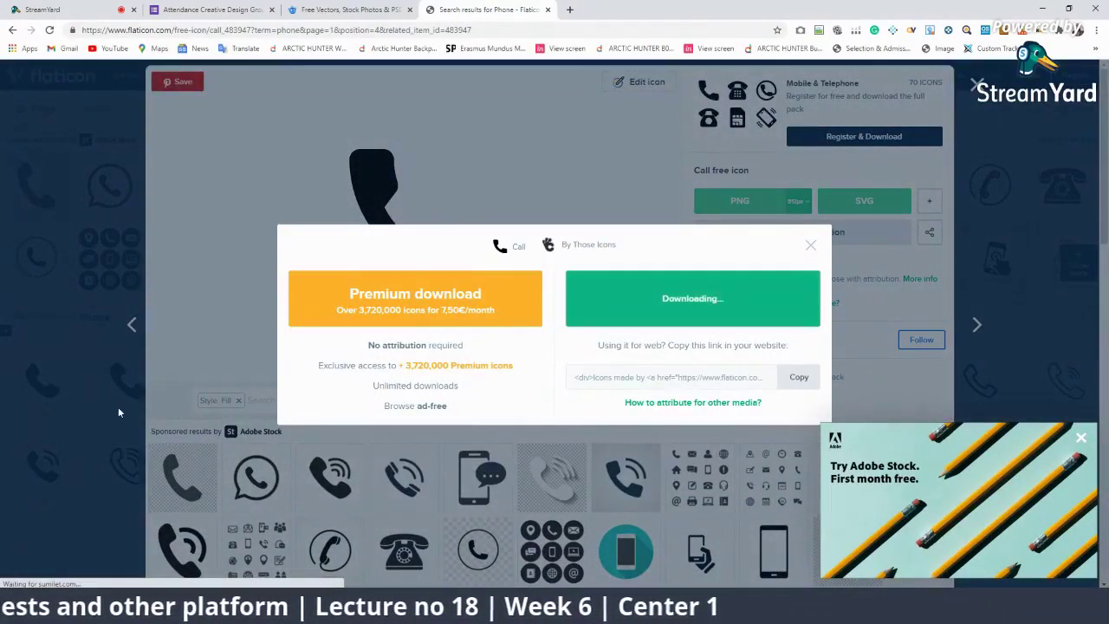
left_click(1080, 437)
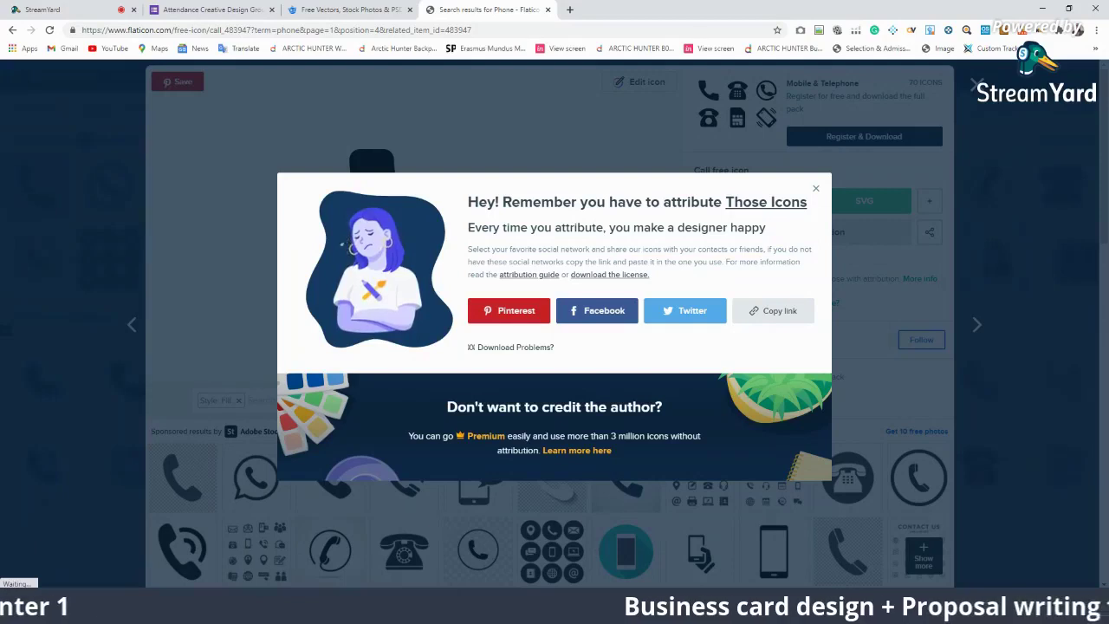
key("alt+Tab")
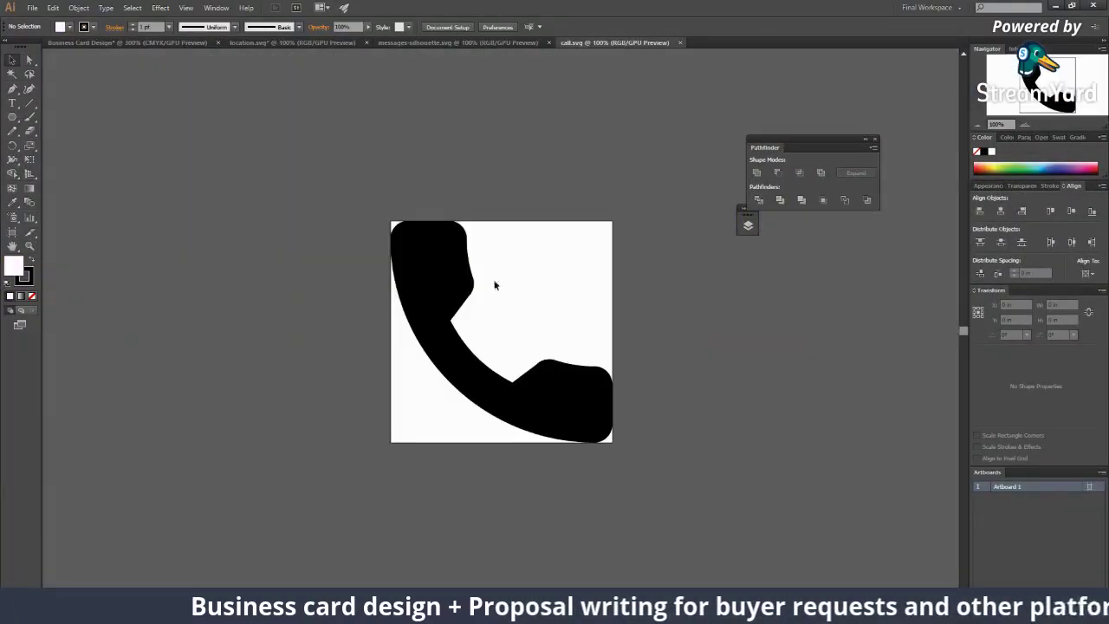
Step: Paste the call.svg phone icon into the card, shrink it and place it below the envelope
key("ctrl+a")
left_click(148, 42)
key("ctrl+v")
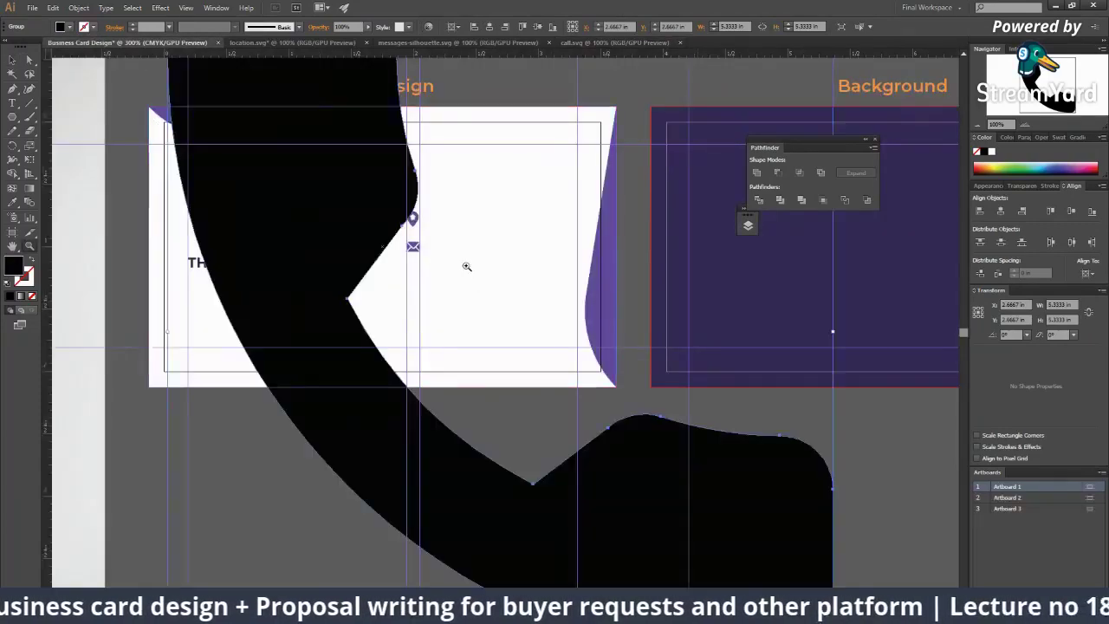
key("ctrl+minus")
key("ctrl+minus")
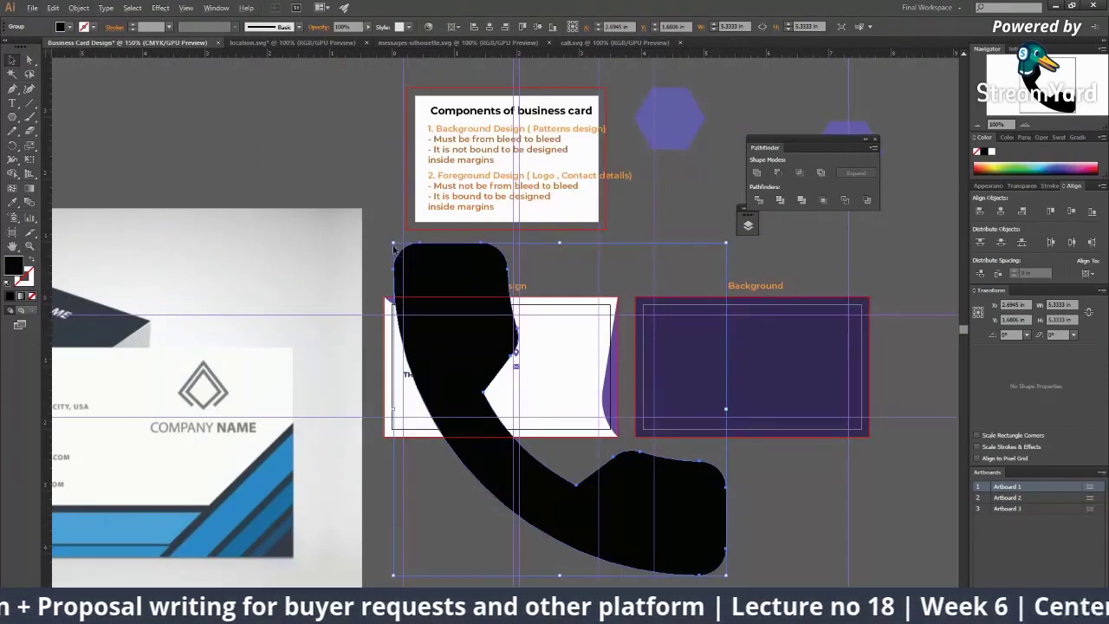
left_click_drag(391, 245, 555, 402)
key("ctrl+plus")
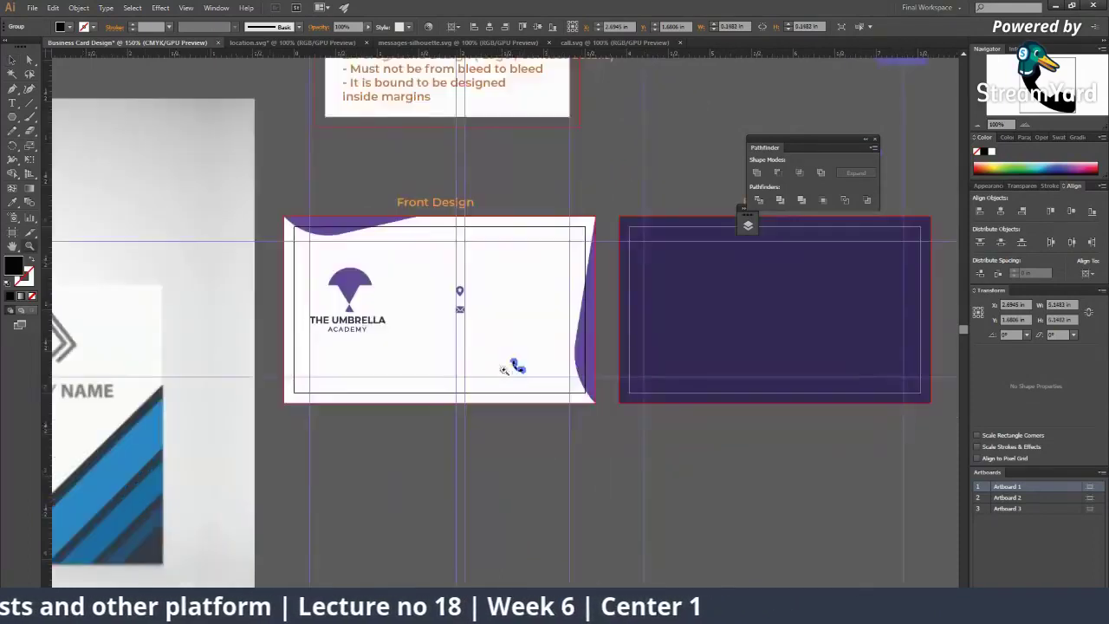
key("ctrl+plus")
left_click(539, 349)
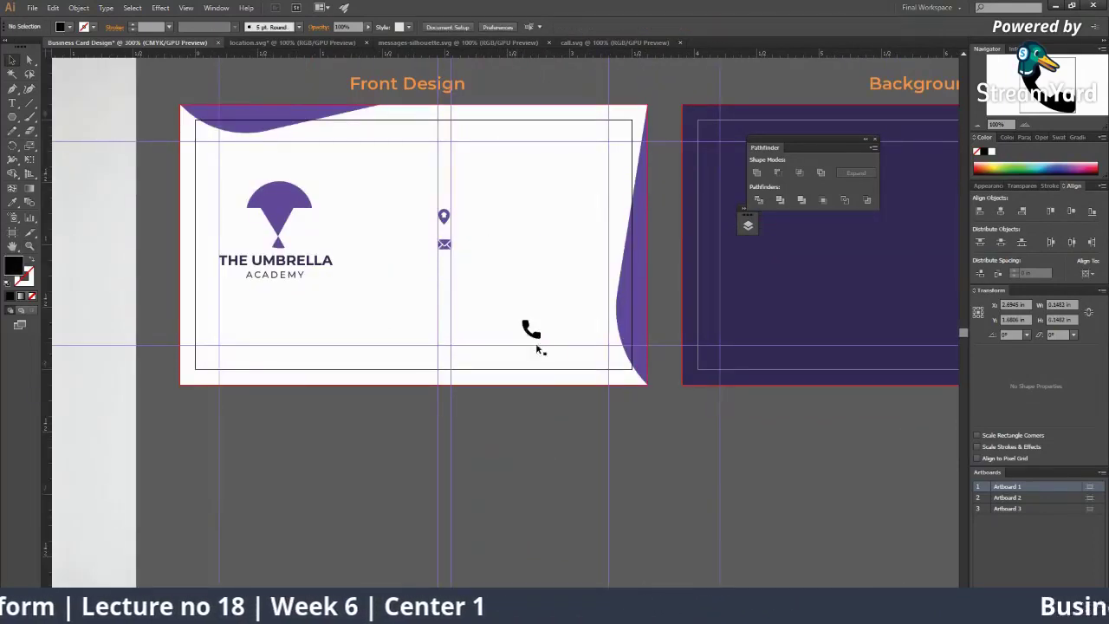
left_click_drag(535, 341, 455, 276)
Step: Nudge the location pin into line with the vertical guides
key("ctrl+plus")
key("ctrl+plus")
key("ctrl+plus")
key("ctrl+plus")
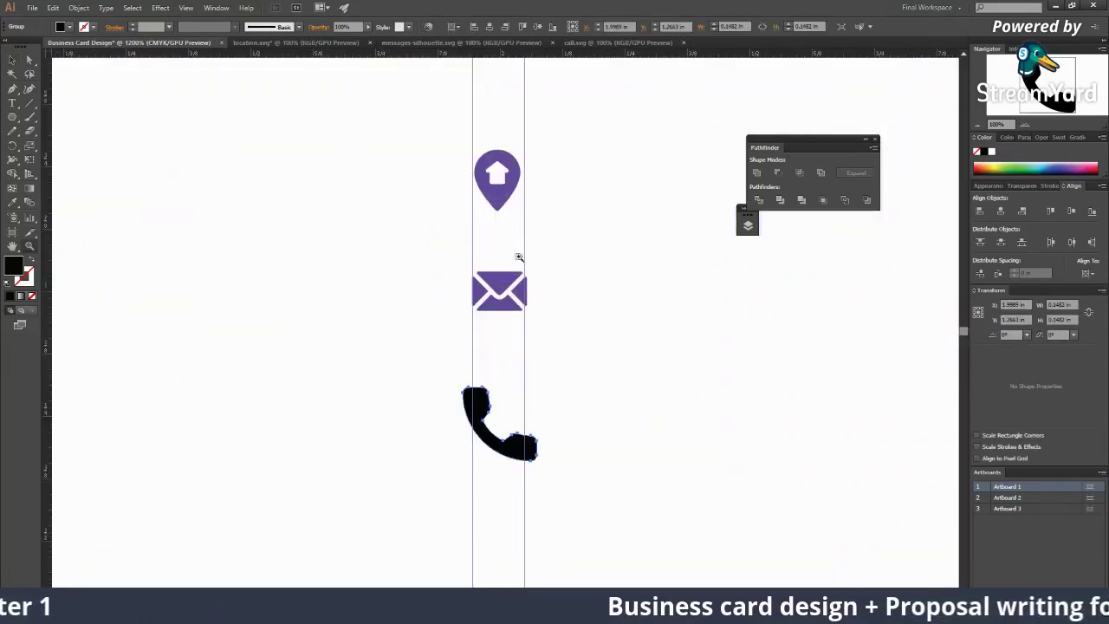
left_click(517, 184)
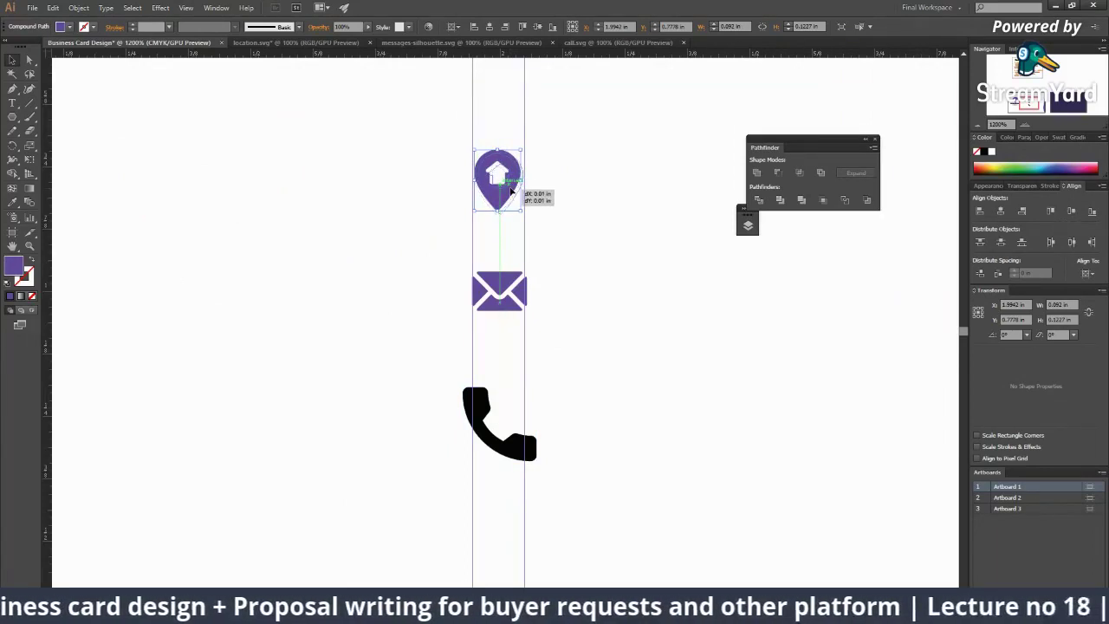
left_click_drag(510, 191, 499, 202)
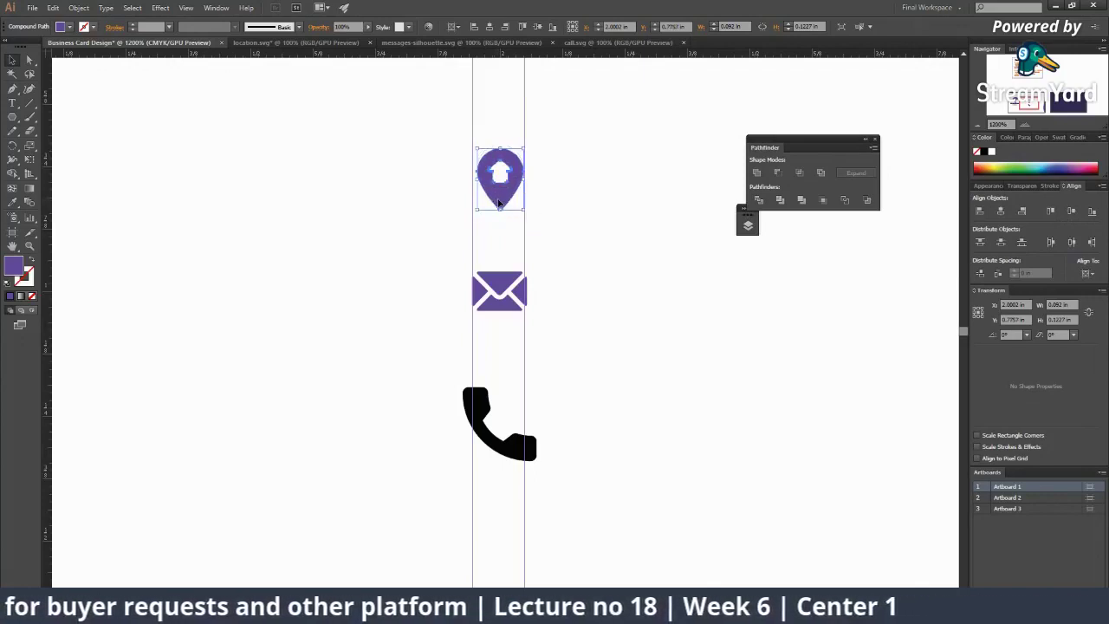
key("Left")
left_click(505, 234)
left_click(505, 235)
left_click(505, 235)
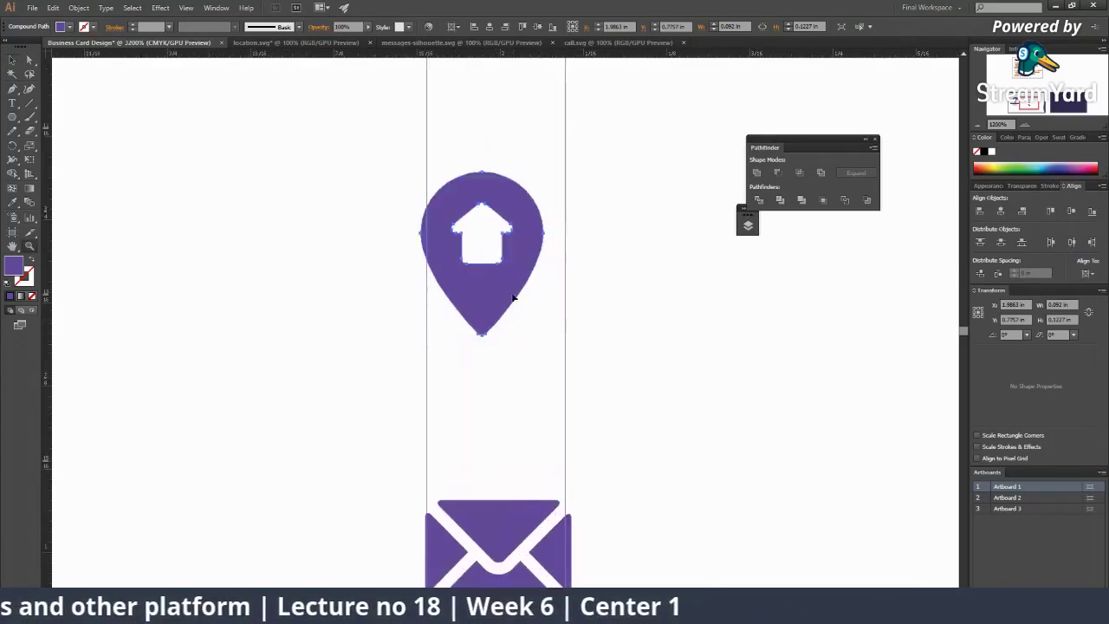
key("v")
left_click_drag(506, 278, 520, 285)
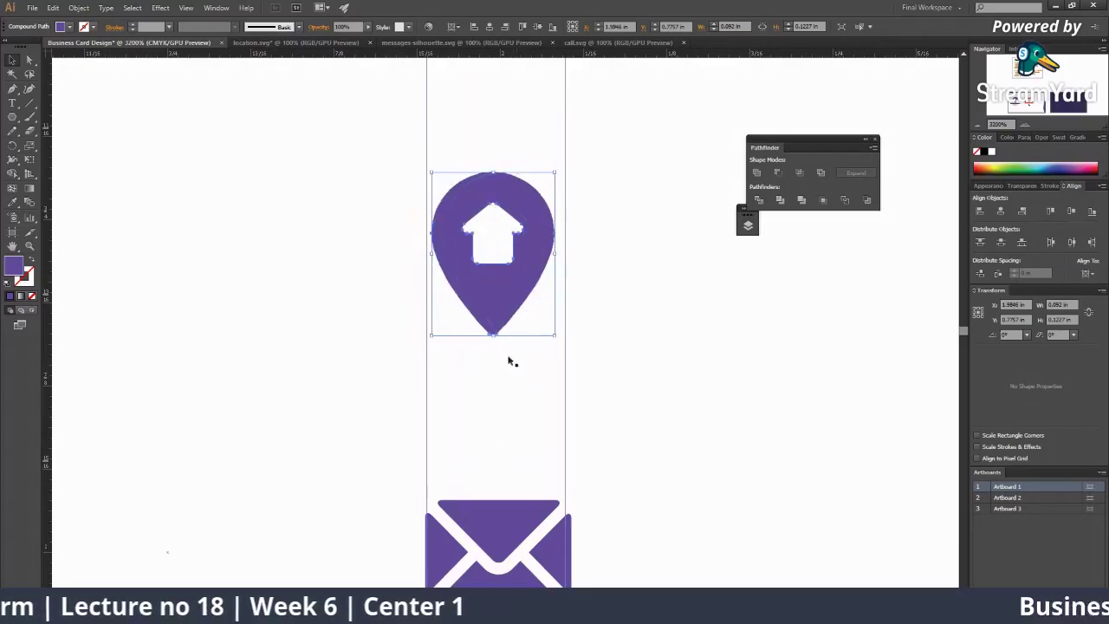
Step: Resize the phone icon to about 0.11 in, centre it between the guides, and fill it purple
scroll(510, 362, "down", 5)
scroll(479, 371, "down", 3)
left_click(556, 418)
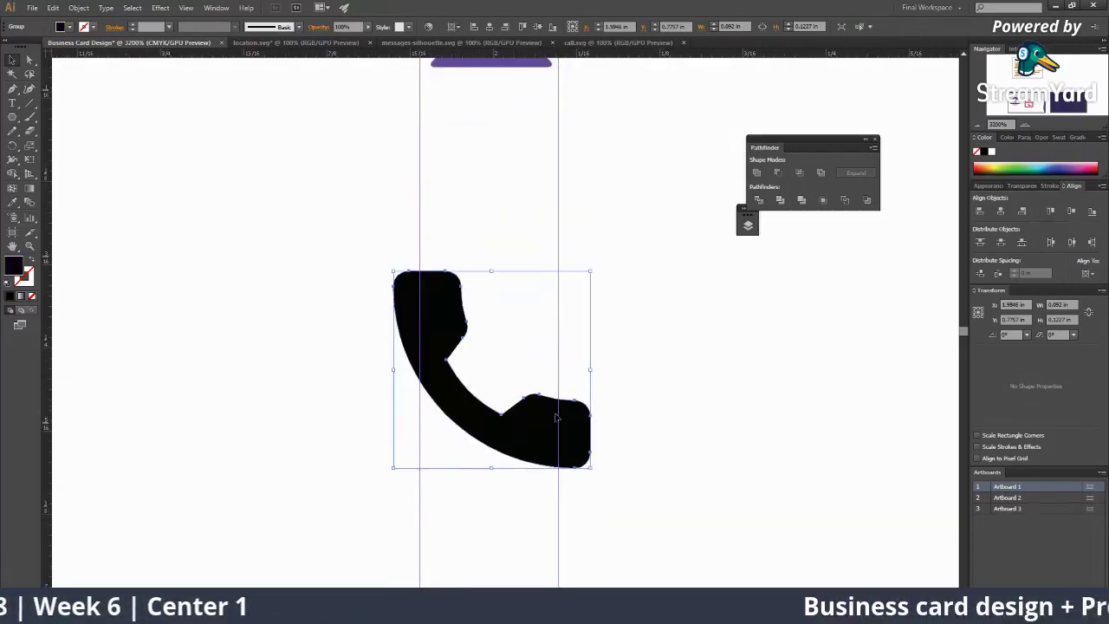
left_click_drag(591, 272, 564, 288)
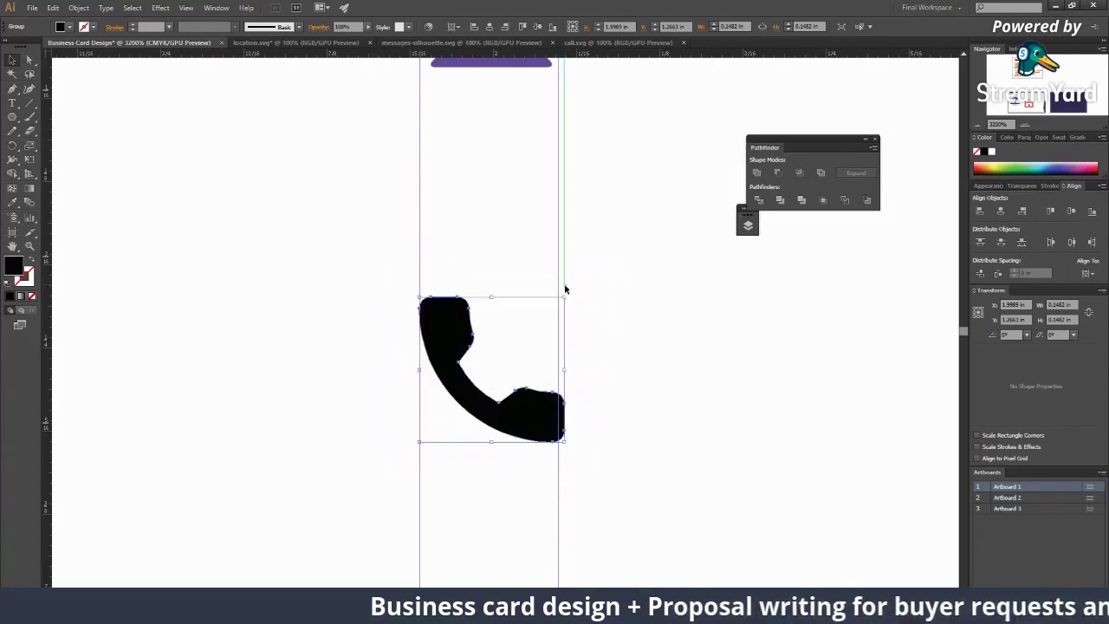
left_click_drag(522, 415, 524, 394)
key("z")
left_click(525, 324, "alt")
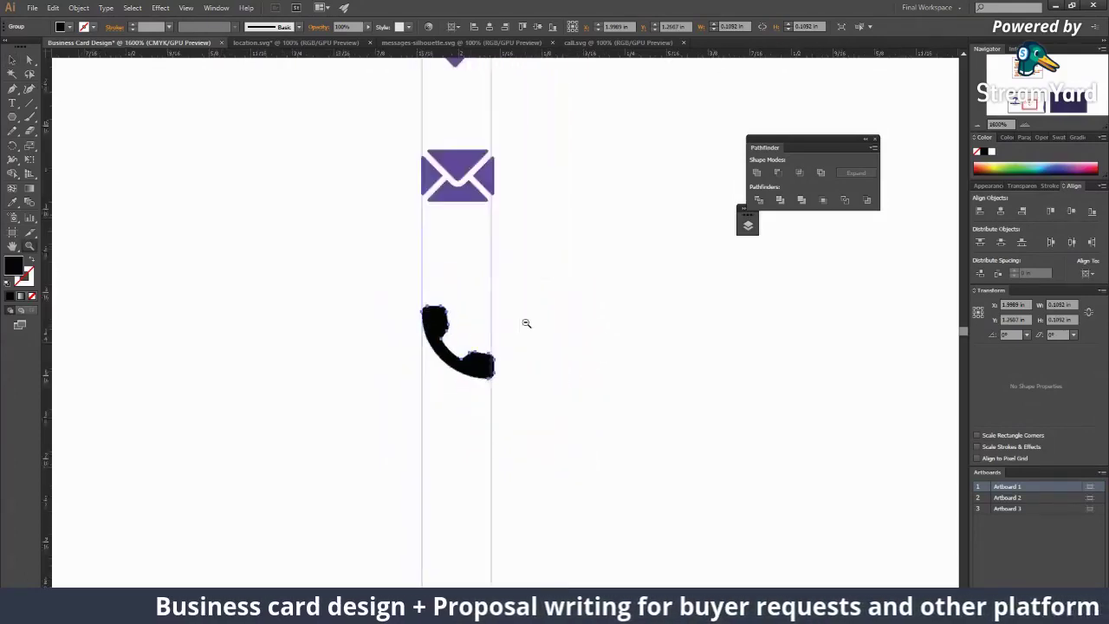
left_click(424, 239)
key("a")
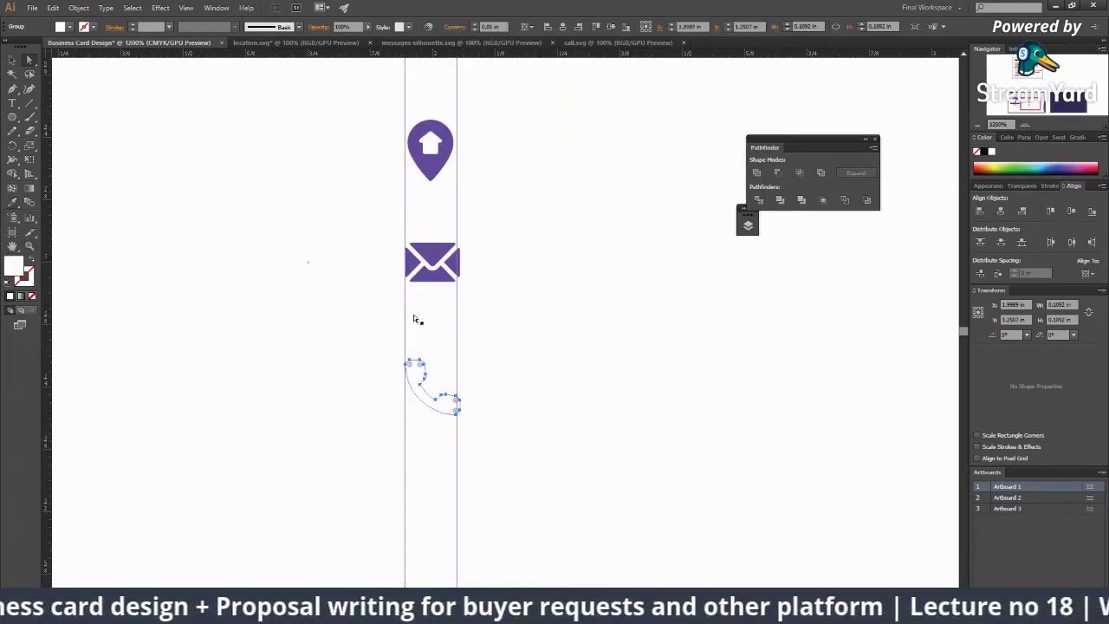
key("ctrl+z")
Step: Select the location pin, envelope and phone icons together
key("ctrl+minus")
key("ctrl+minus")
key("ctrl+minus")
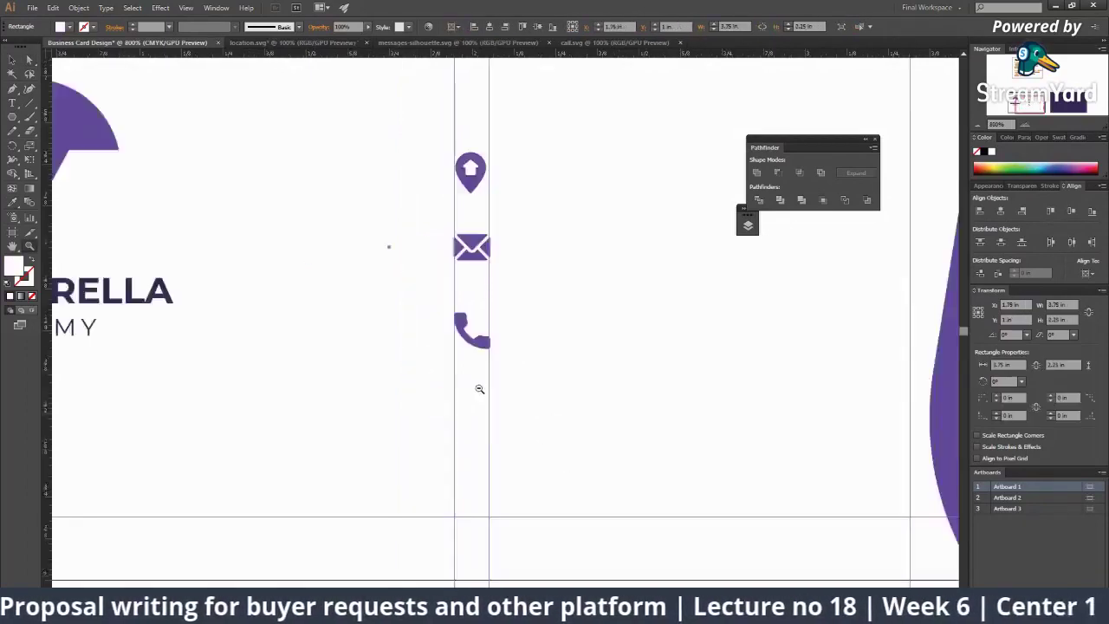
left_click(473, 408)
key("ctrl+plus")
key("ctrl+plus")
key("ctrl+plus")
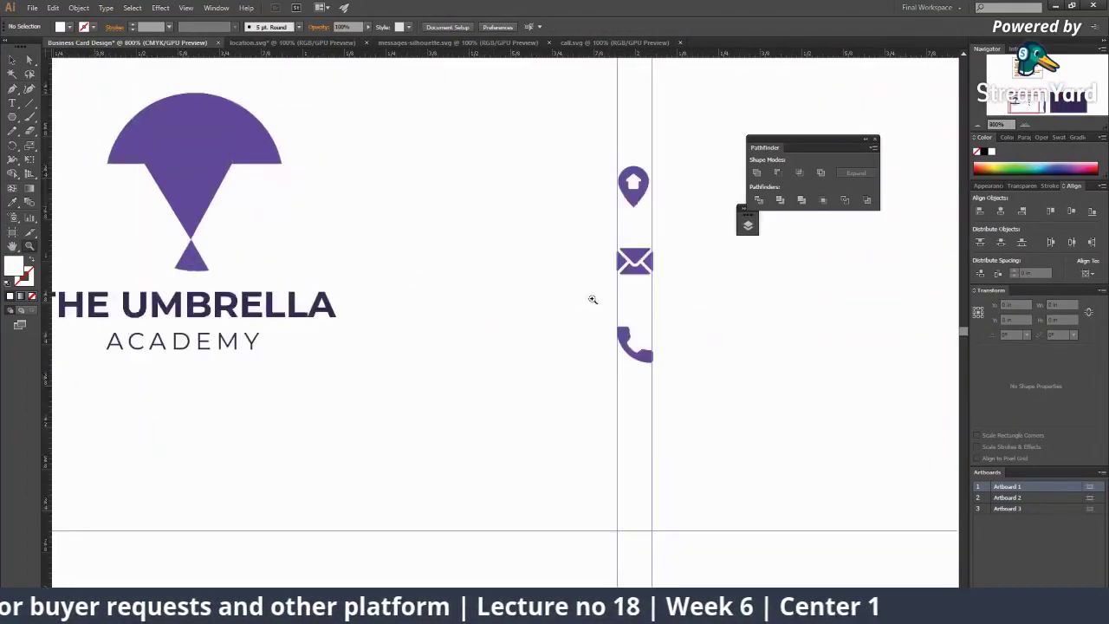
left_click_drag(530, 300, 530, 301)
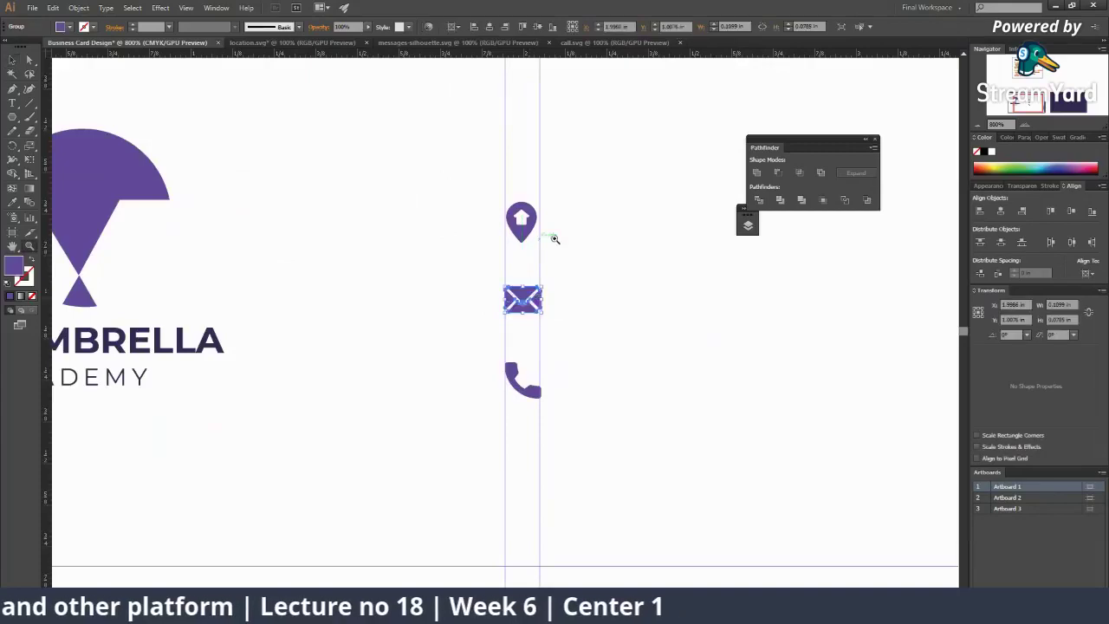
key("ctrl+minus")
left_click_drag(511, 361, 455, 336)
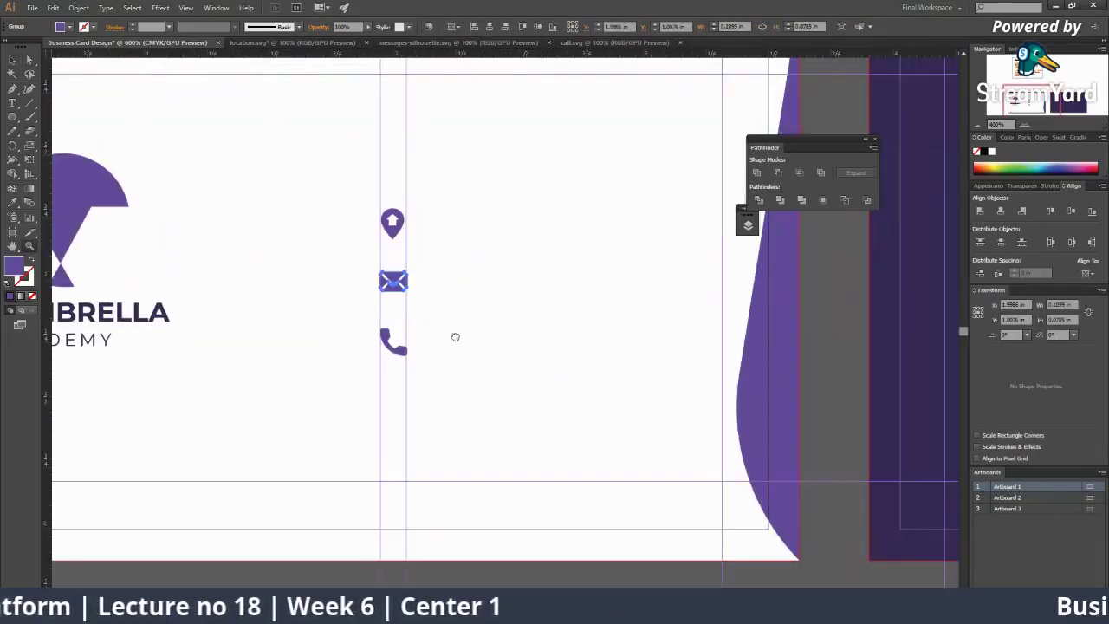
left_click(514, 557)
key("ctrl+minus")
key("ctrl+plus")
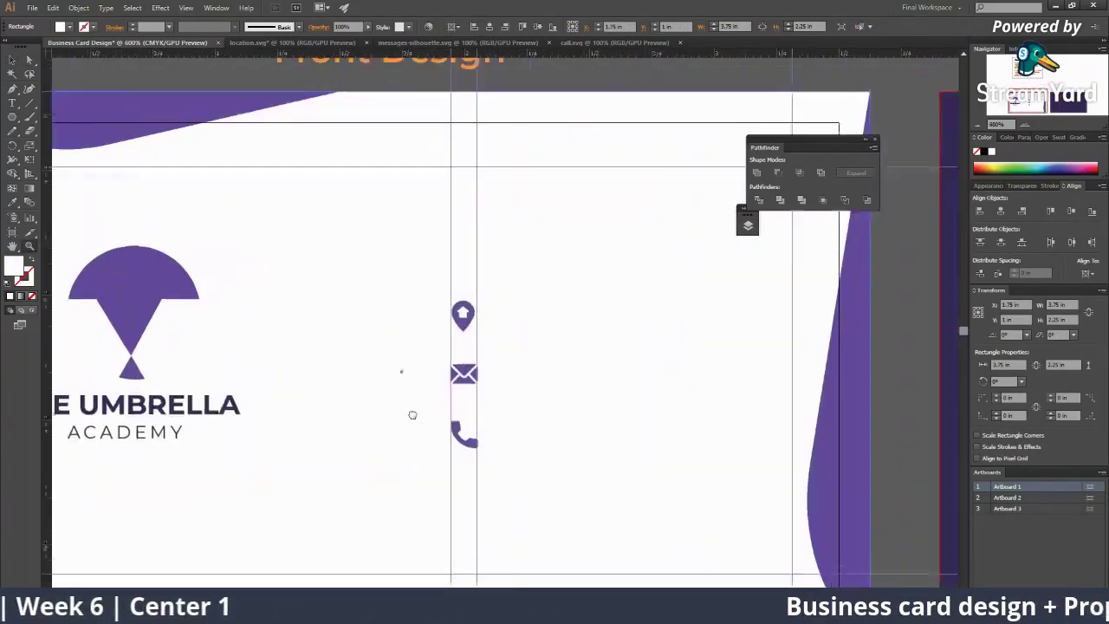
scroll(413, 389, "right", 2)
left_click(375, 331)
left_click(382, 387, "shift")
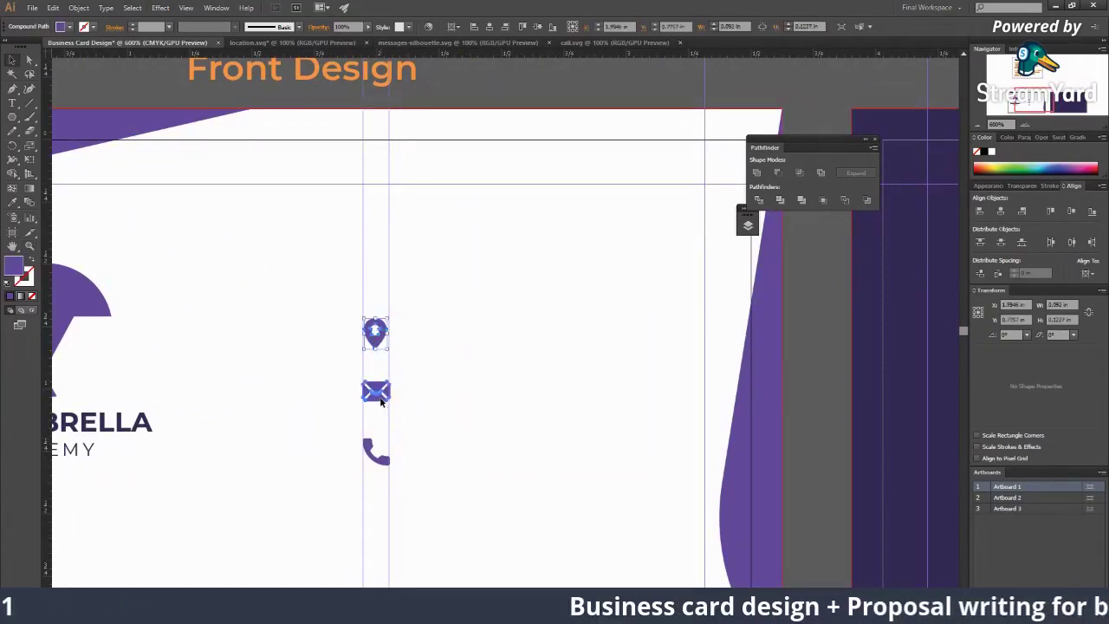
left_click(377, 458, "shift")
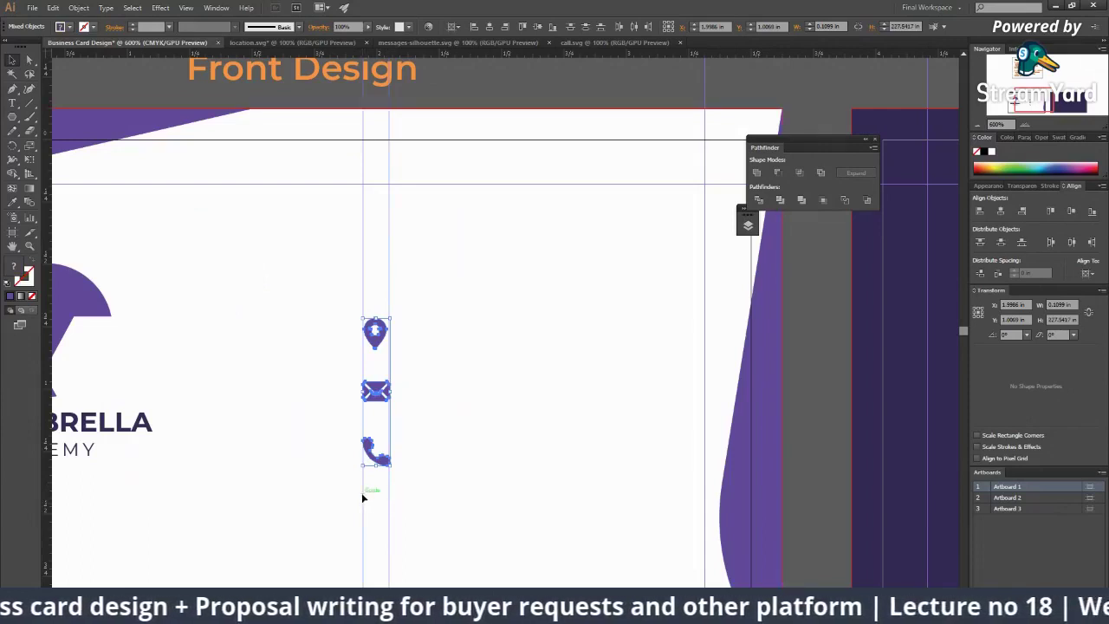
Step: Drag the three icons right and slightly down, then deselect them
left_click_drag(363, 498, 433, 422)
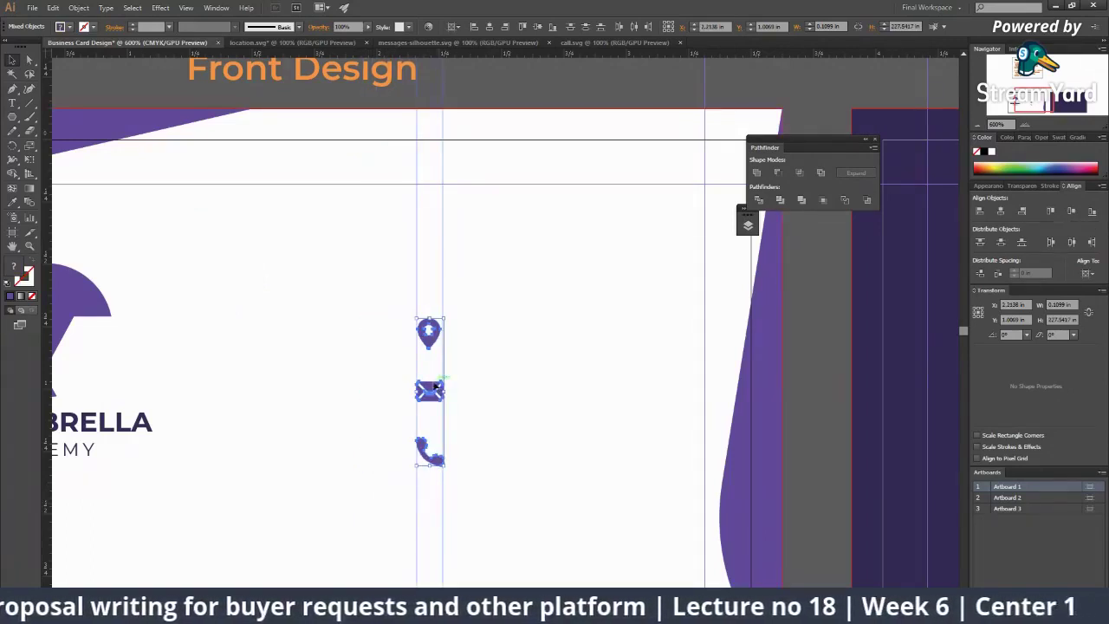
left_click_drag(436, 385, 478, 425)
scroll(512, 433, "down", 3)
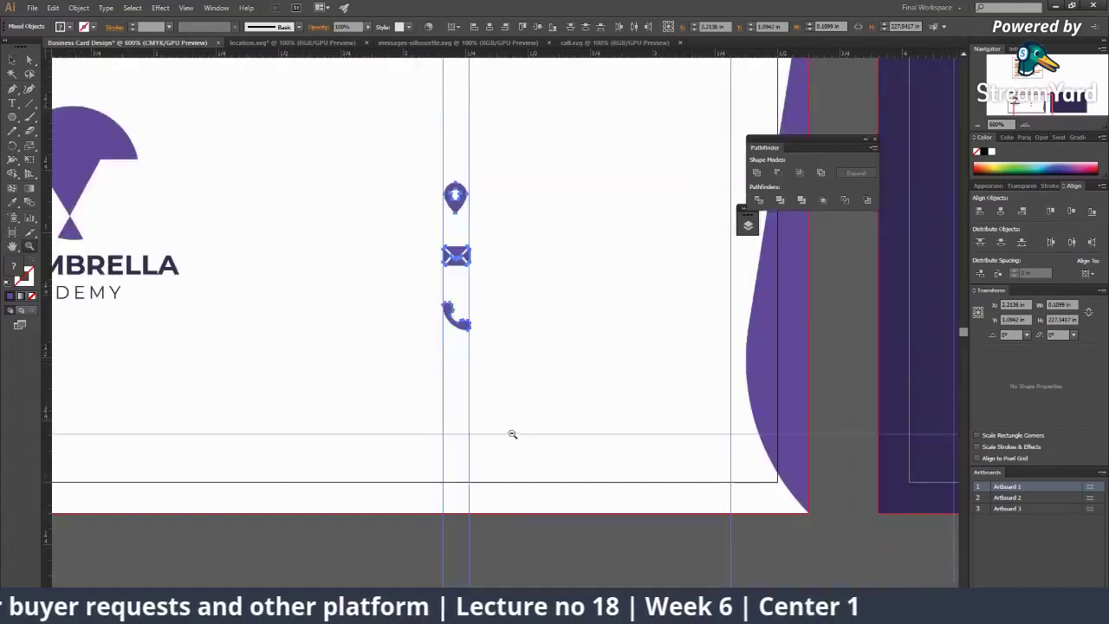
scroll(512, 433, "down", 3)
left_click(520, 462)
scroll(486, 485, "up", 1)
Step: Type the holder's name as a new text line and place it above the icons
scroll(384, 306, "up", 3)
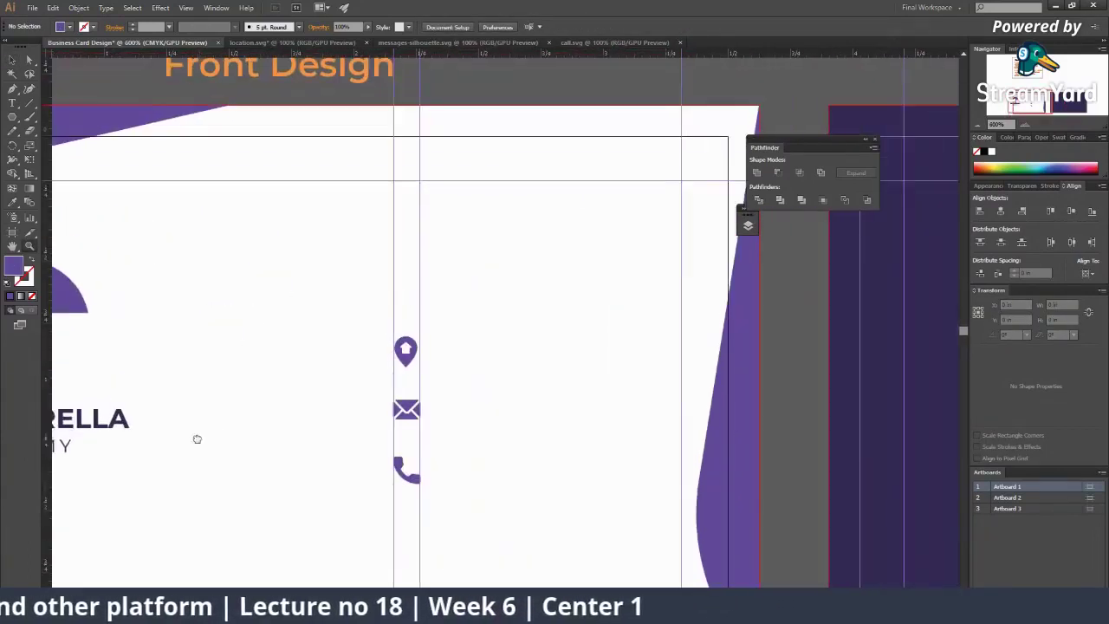
key("t")
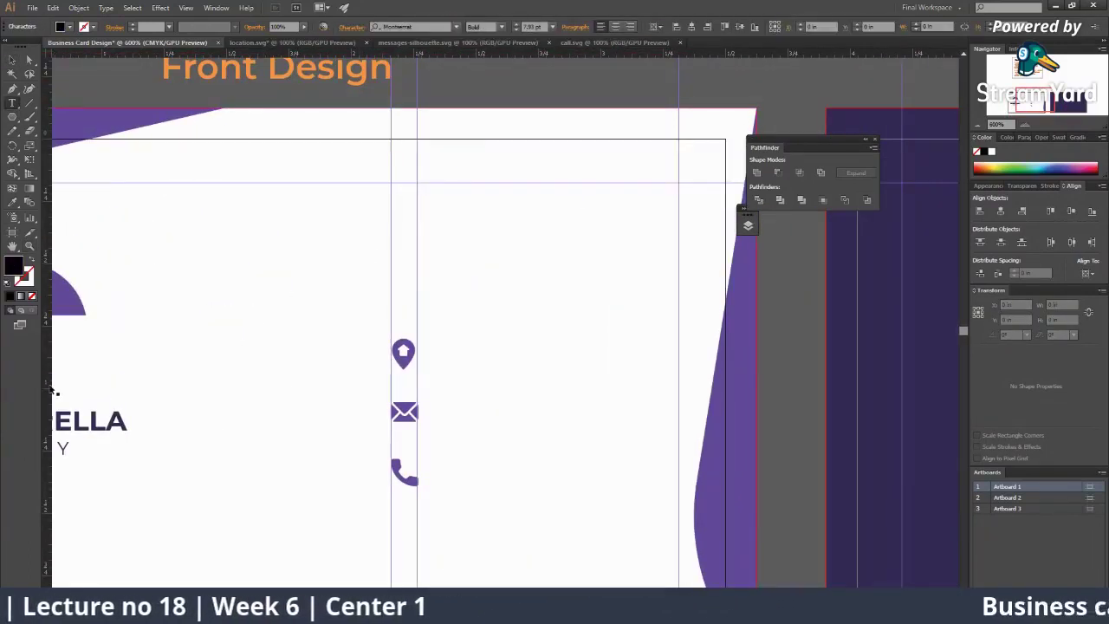
left_click(359, 246)
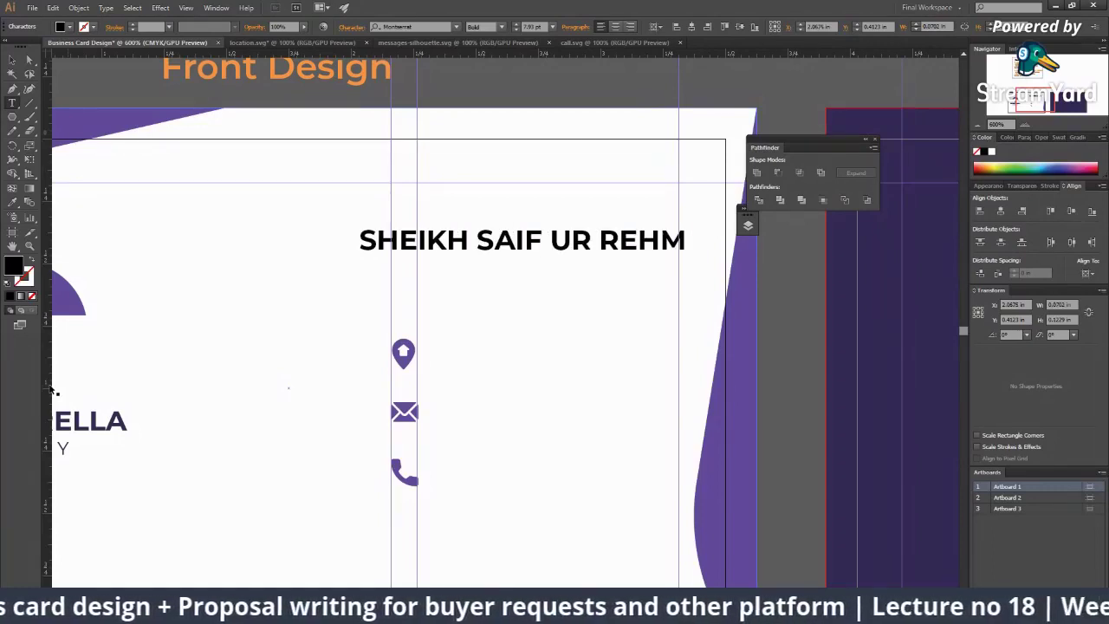
left_click(12, 61)
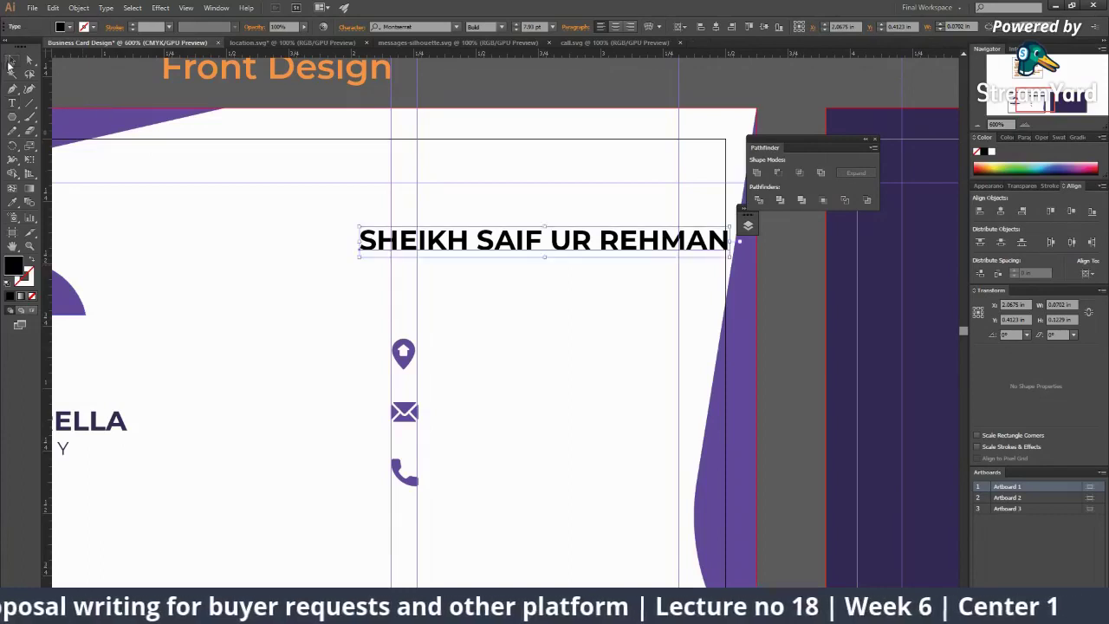
left_click_drag(416, 258, 368, 274)
Step: Turn off All Caps on the name in the Character panel
scroll(309, 277, "left", 5)
scroll(309, 277, "down", 1)
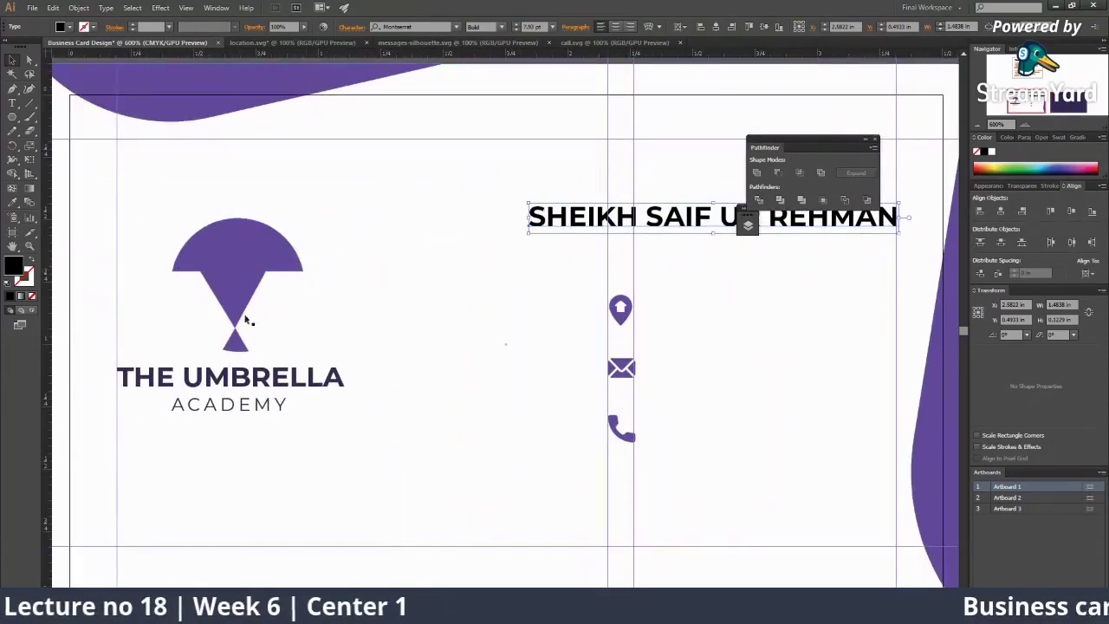
scroll(251, 378, "right", 5)
scroll(252, 379, "up", 1)
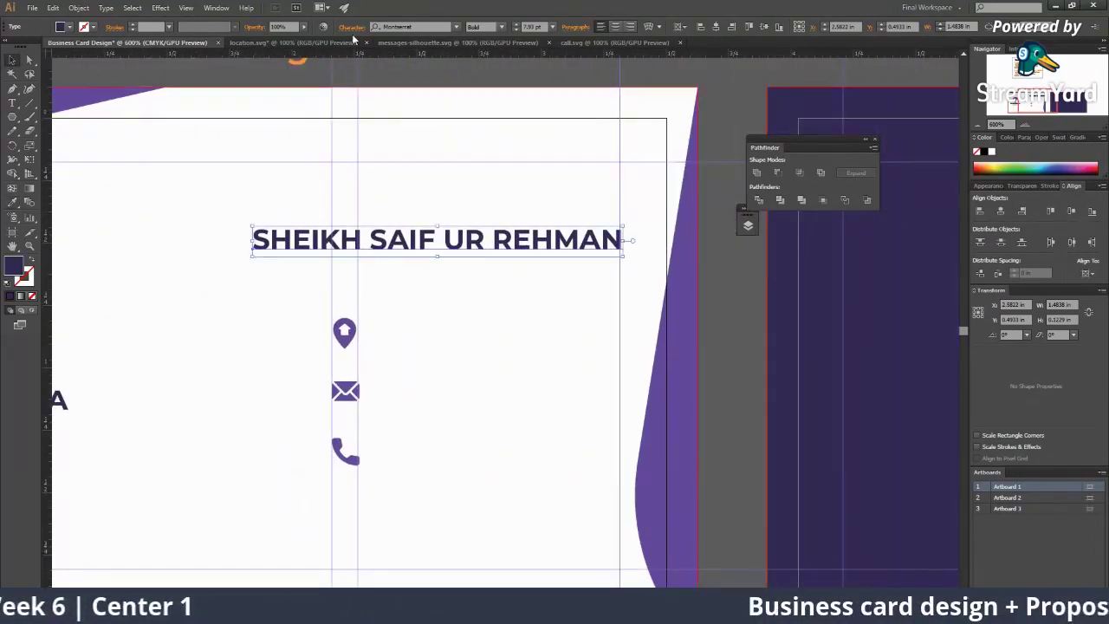
key("ctrl+t")
left_click(244, 166)
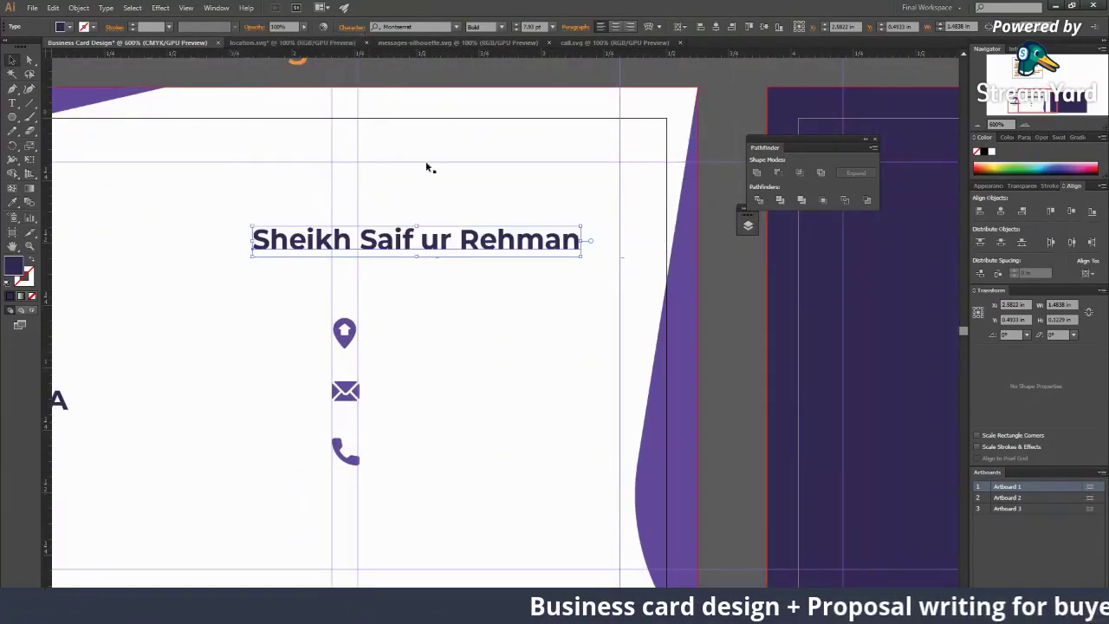
Step: Move the contact icons left so they sit under the name
left_click(345, 332)
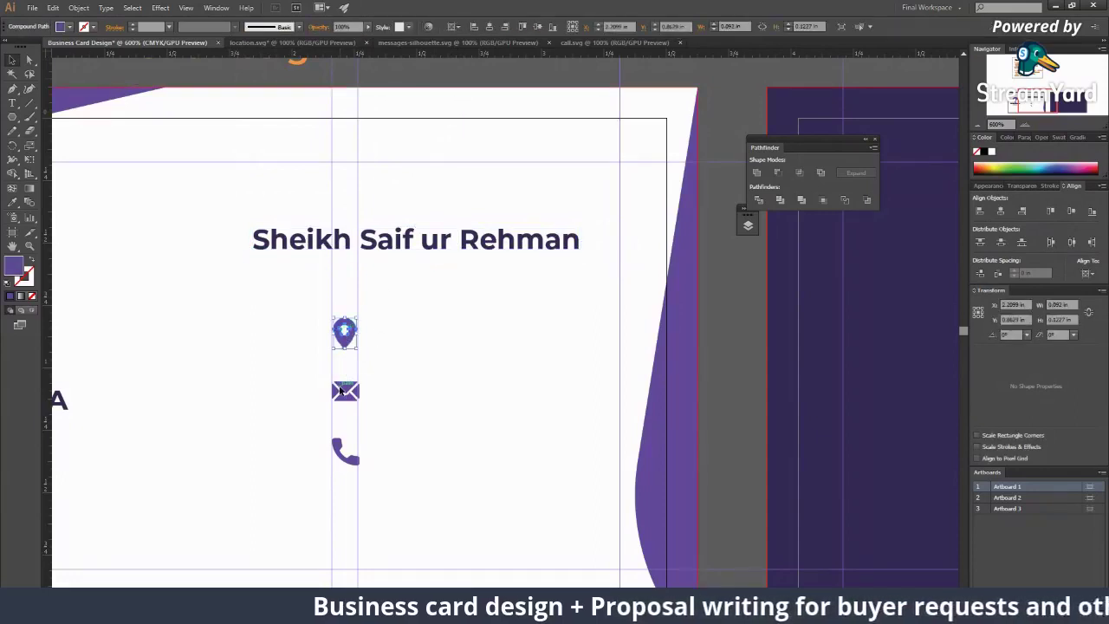
left_click(344, 390, "shift")
left_click_drag(337, 446, 260, 441)
Step: Alt-drag a copy of the name to just beneath it
left_click_drag(426, 111, 411, 77)
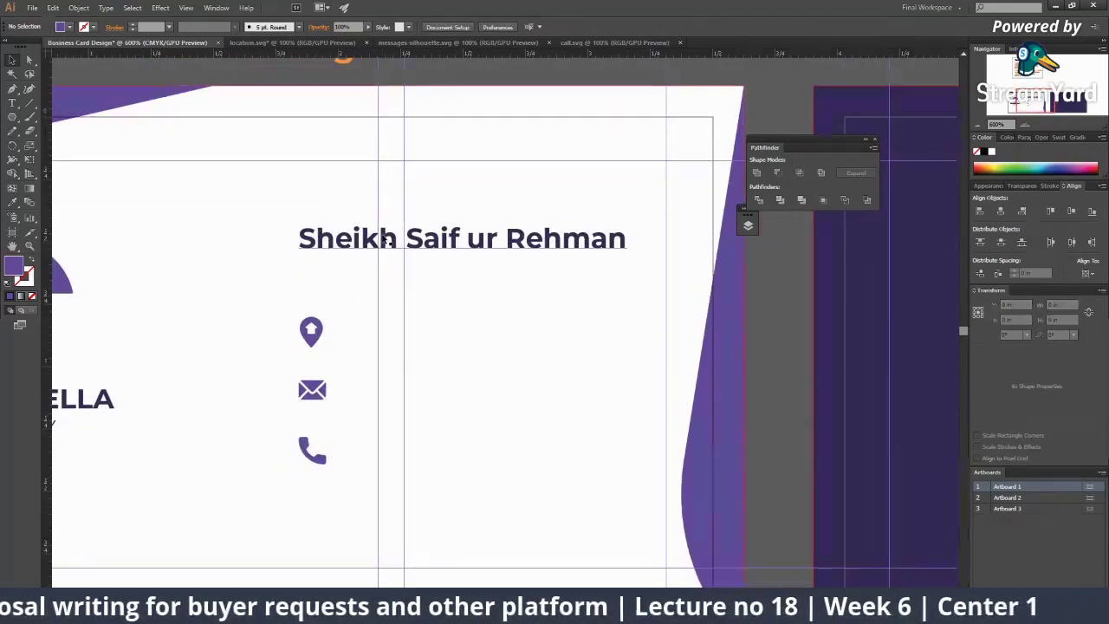
left_click(463, 249)
left_click_drag(438, 247, 442, 277)
Step: Retype the copied line as the Trainer title and enlarge the name's font slightly
triple_click(395, 279)
type("D")
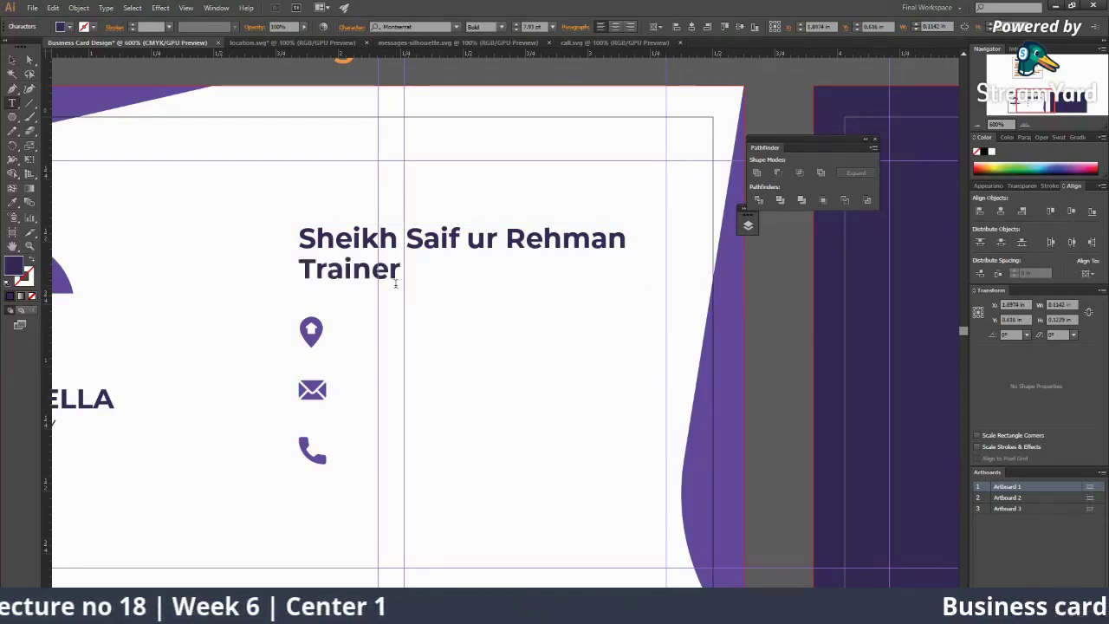
key("Escape")
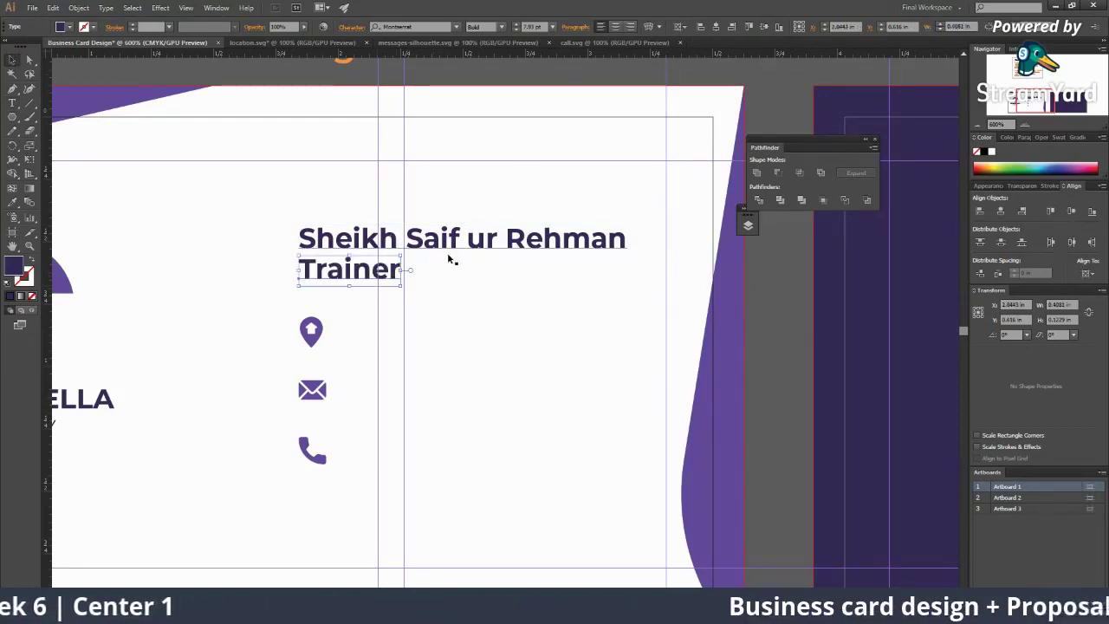
left_click(447, 249)
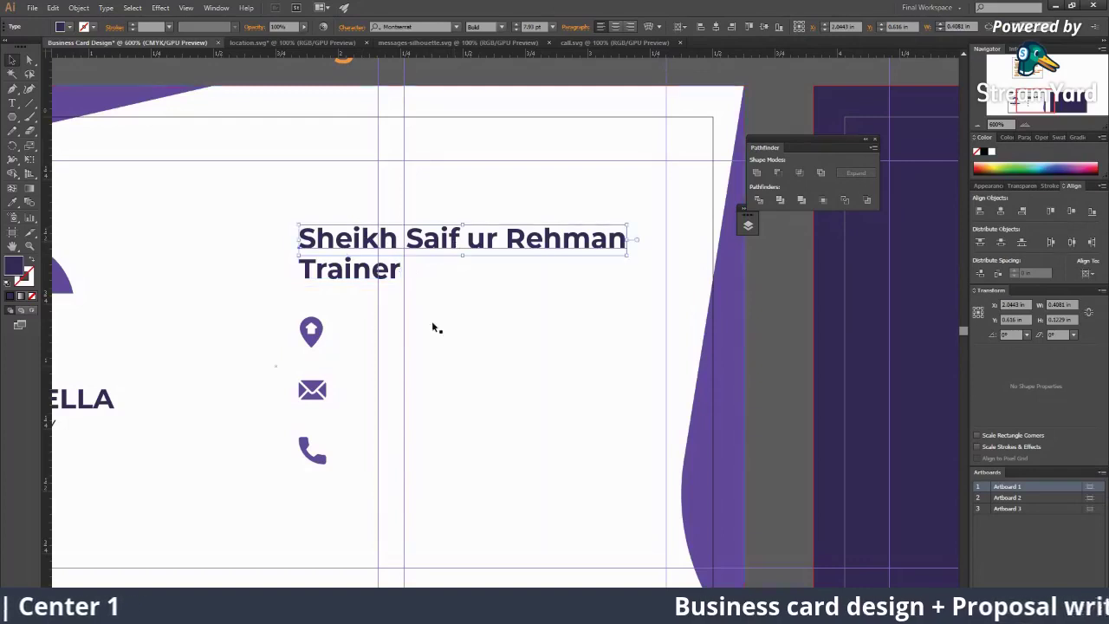
left_click(517, 25)
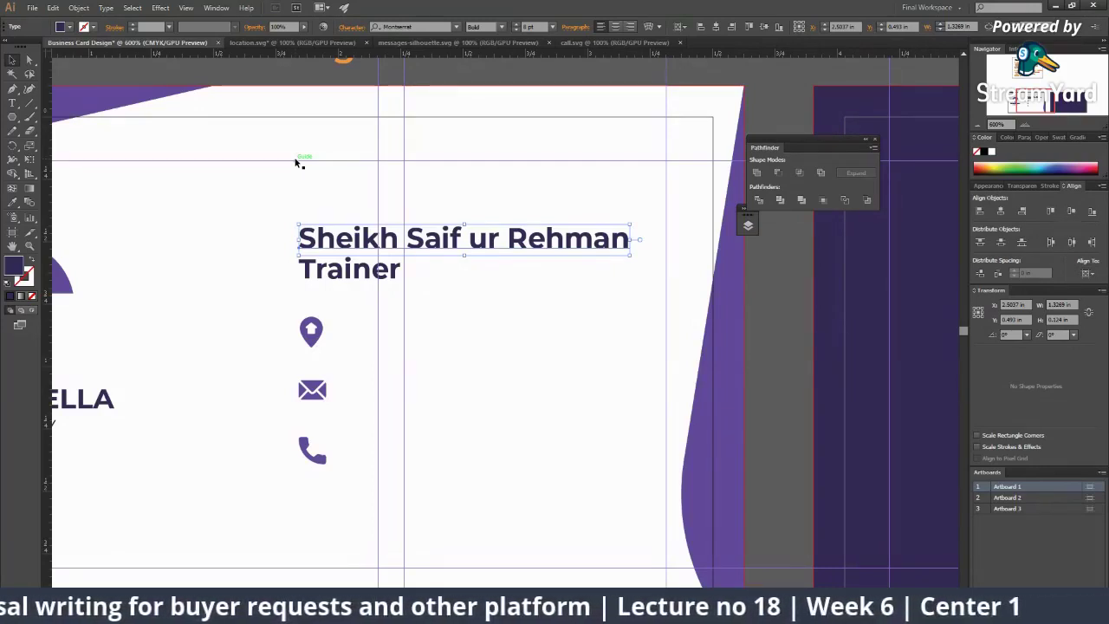
Step: Zoom out to show the logo and icons and select all three contact icons
key("z")
left_click(523, 438)
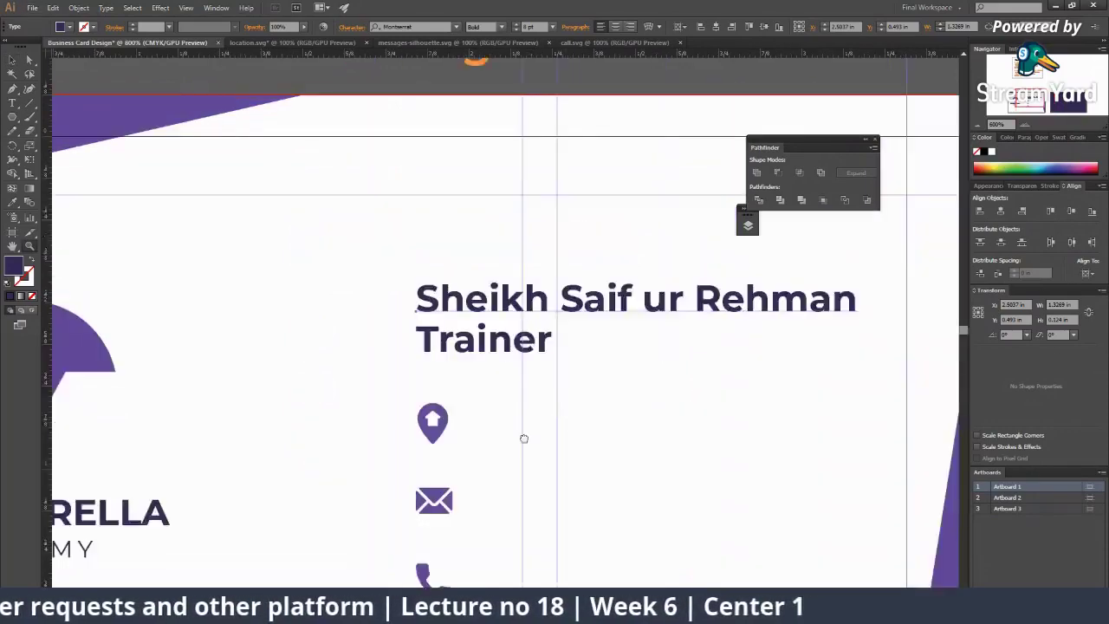
left_click(523, 439, "alt")
left_click(636, 240, "alt")
left_click(575, 304, "alt")
key("v")
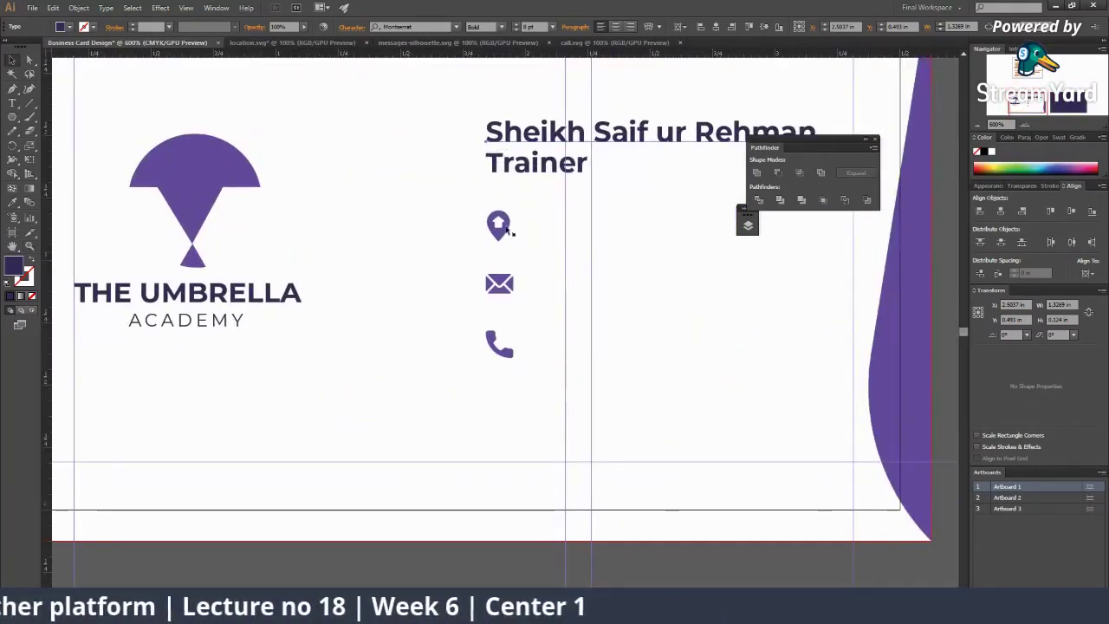
left_click_drag(484, 210, 508, 410)
scroll(511, 346, "up", 1)
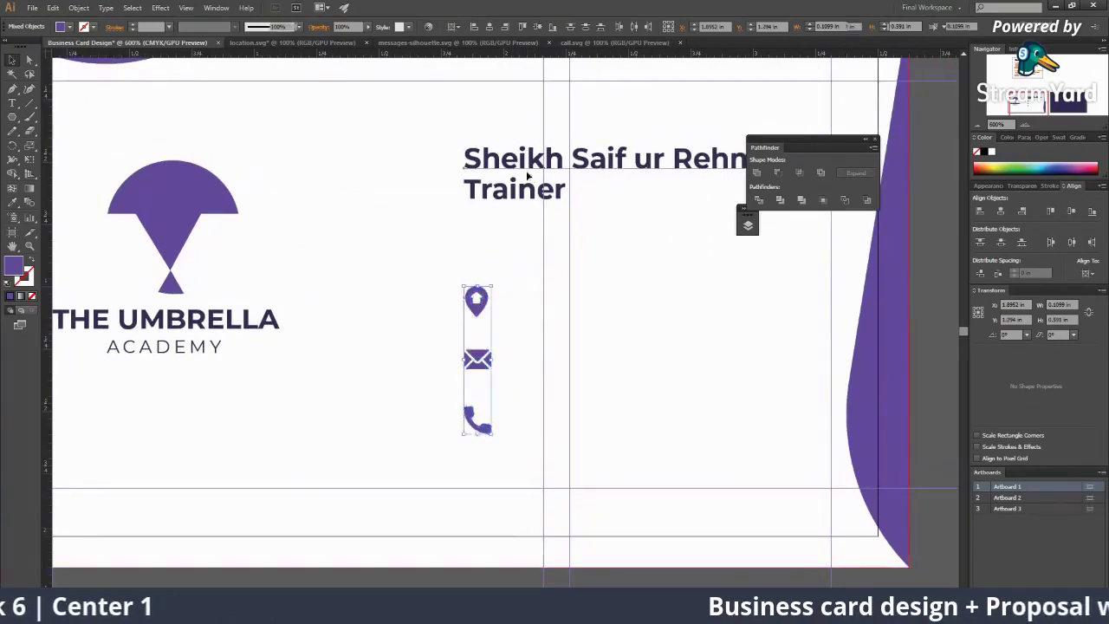
left_click_drag(527, 176, 477, 238)
Step: Nudge the Trainer title up closer beneath the name
left_click(483, 251)
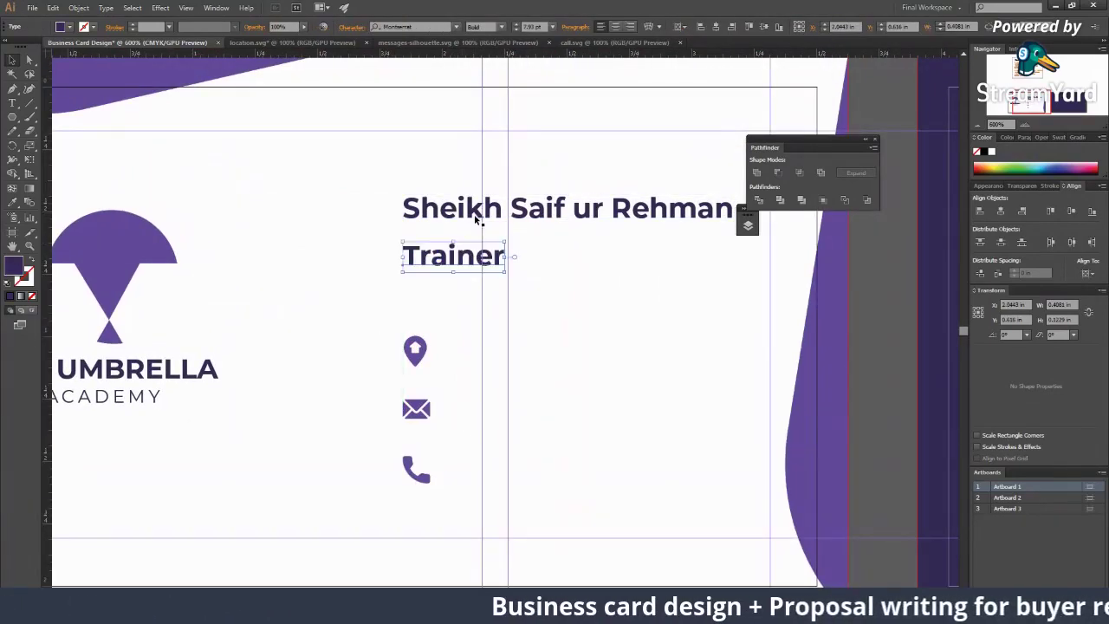
left_click(475, 216)
key("ctrl+plus")
left_click(490, 323)
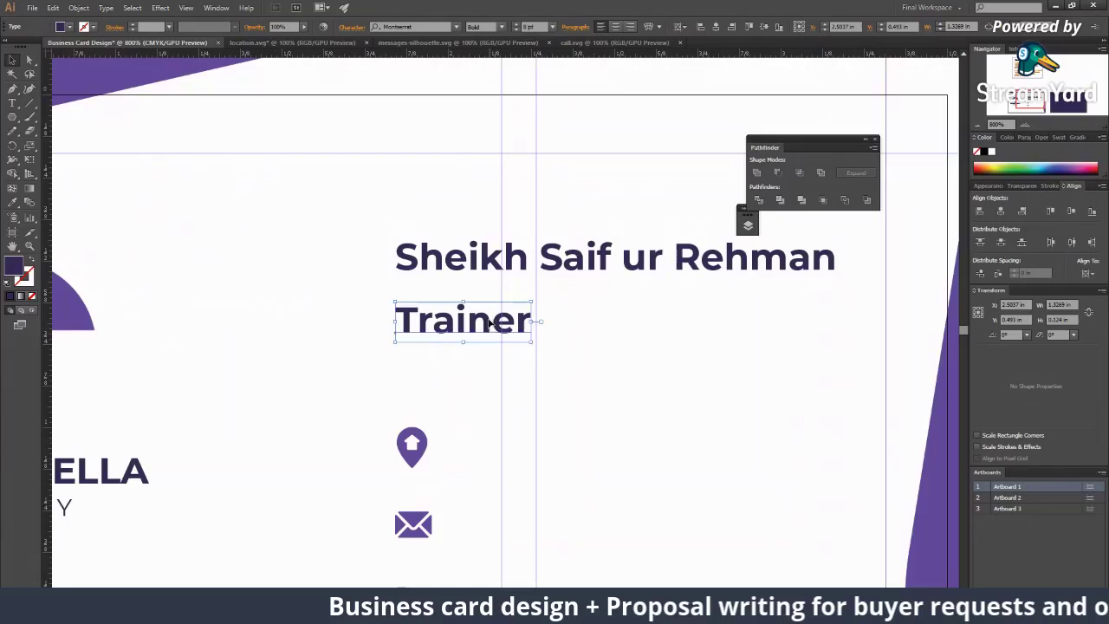
left_click(484, 257)
left_click_drag(464, 321, 463, 311)
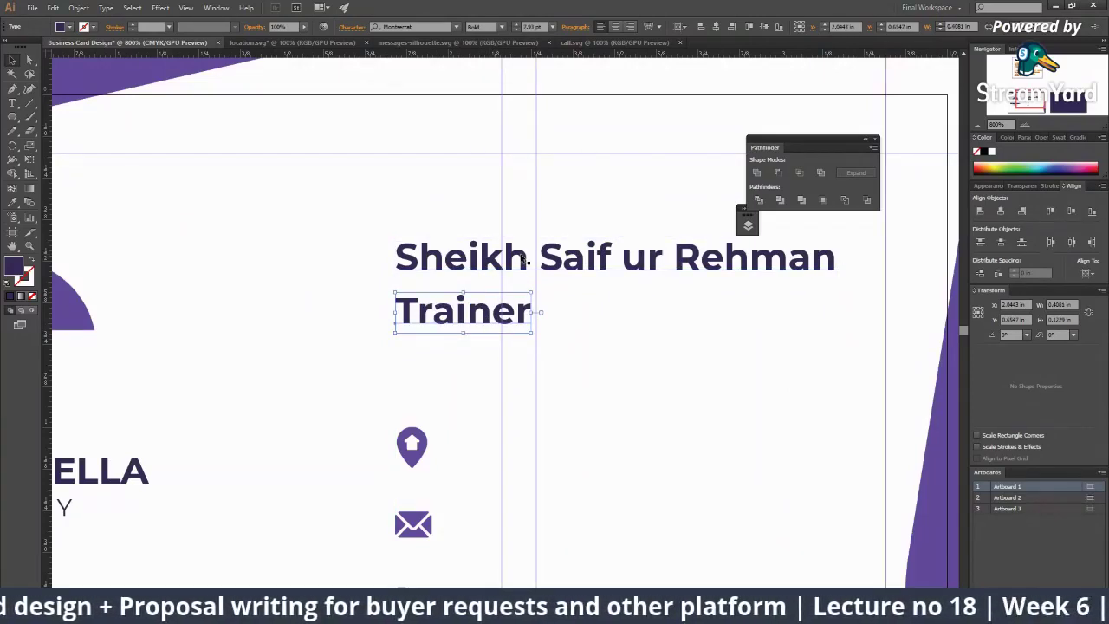
left_click(535, 271)
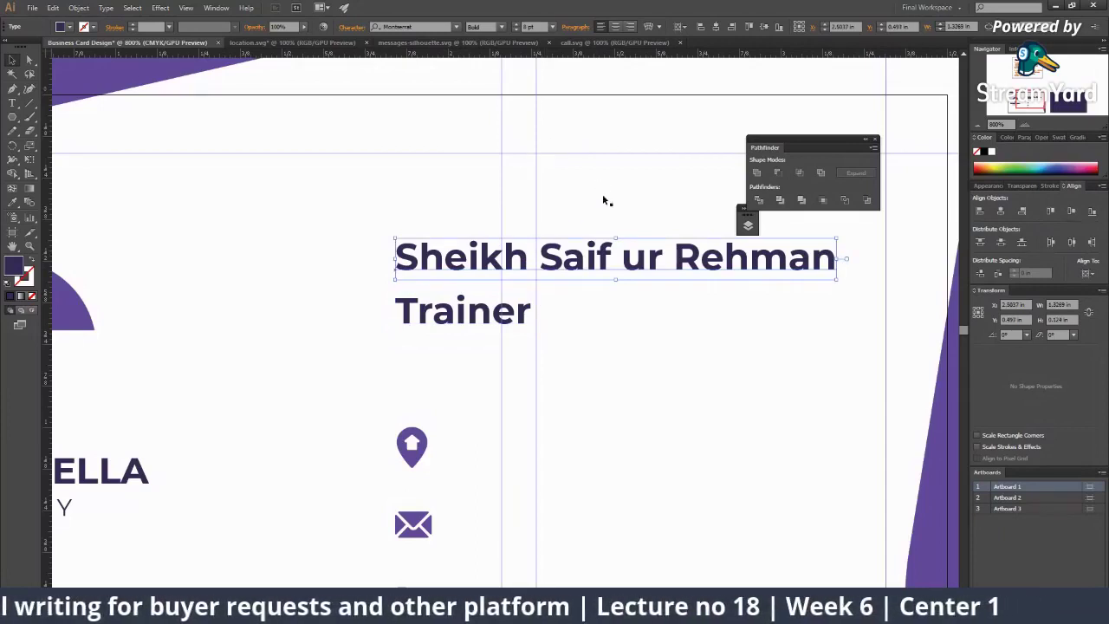
left_click(449, 331)
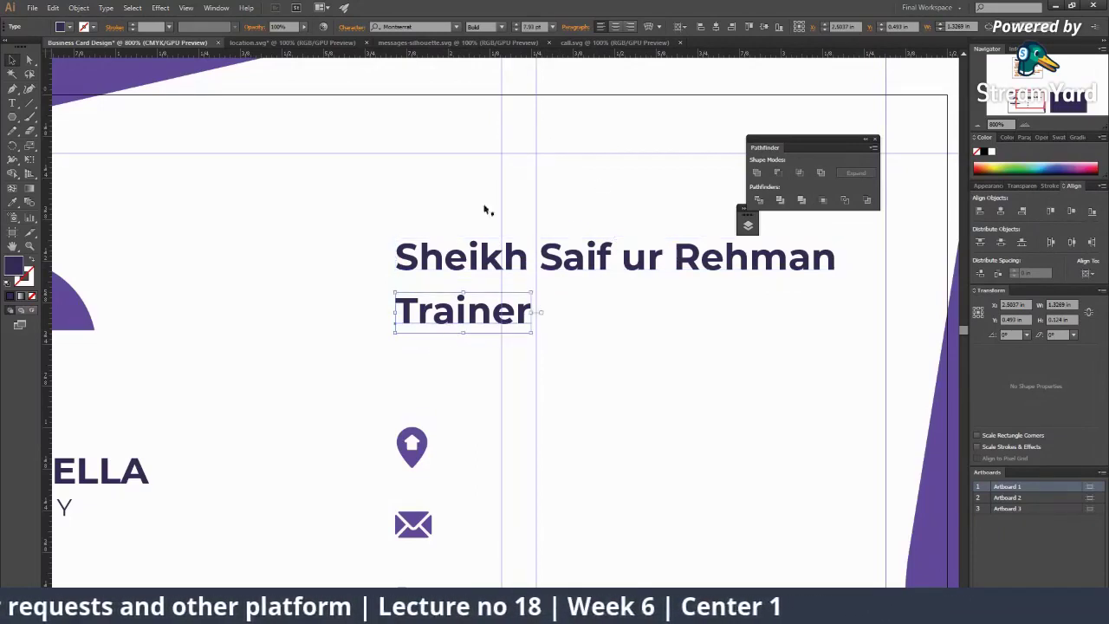
Step: Reduce the Trainer title to 6 pt and change its style from Bold to Regular
left_click(515, 30)
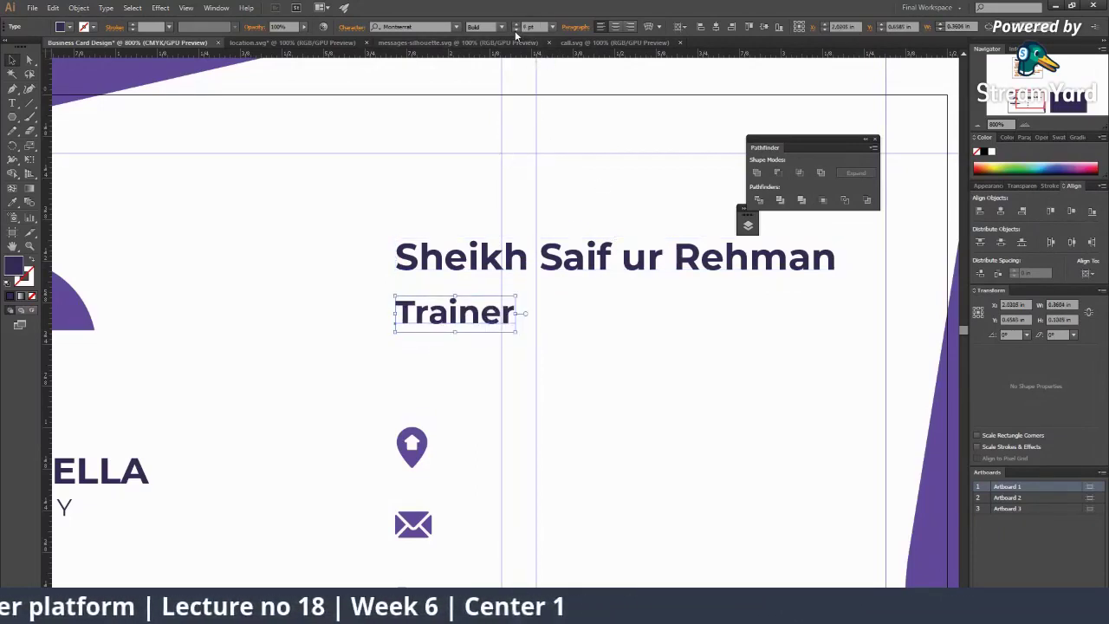
left_click(516, 30)
left_click(503, 28)
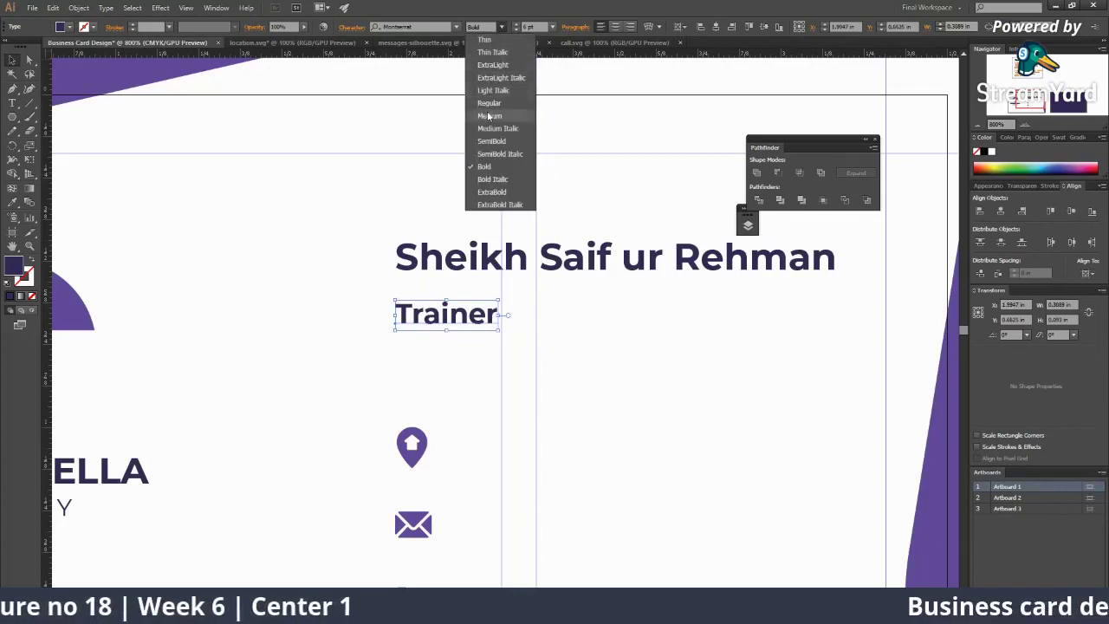
left_click(490, 111)
Step: Move Trainer up under the name and compare it against the name heading
left_click_drag(426, 314, 427, 304)
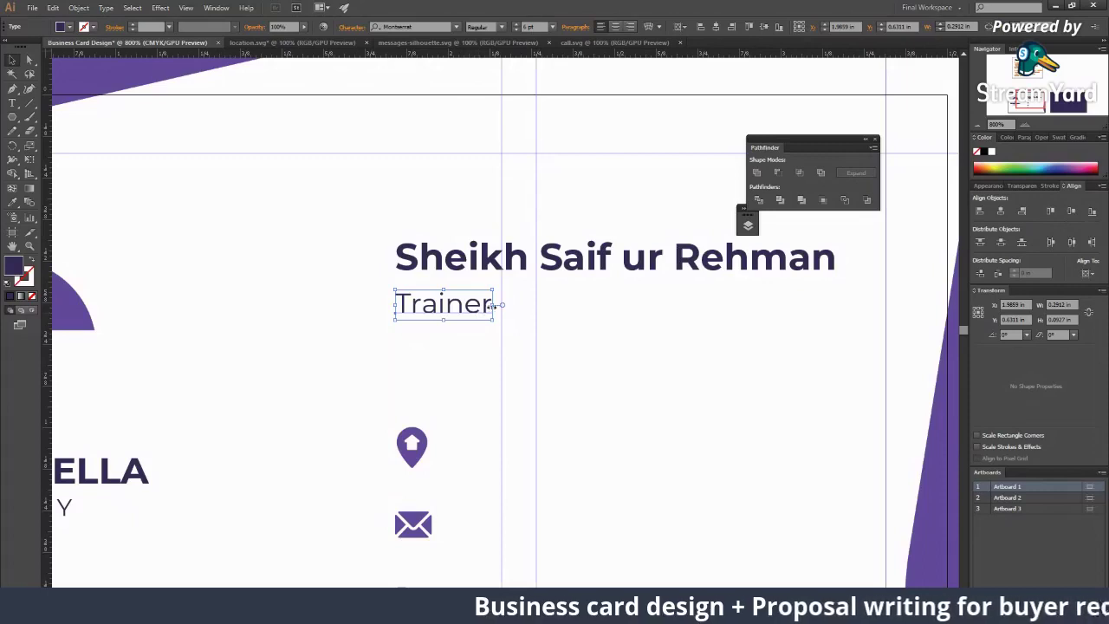
left_click(513, 268)
left_click(485, 299)
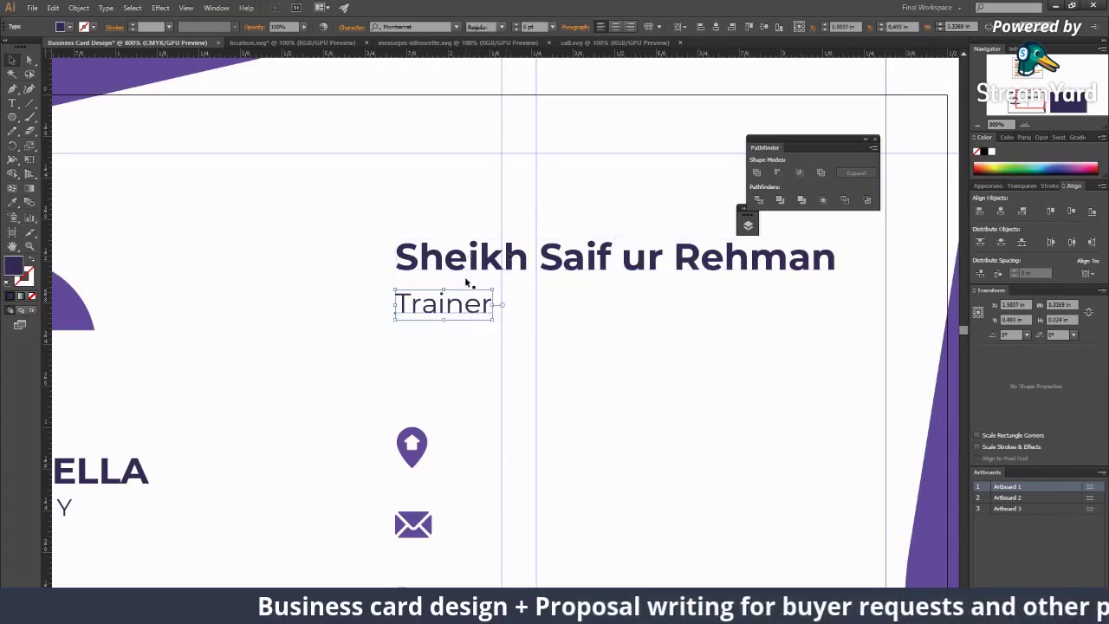
left_click(465, 264)
left_click(464, 297)
left_click(462, 284)
left_click(462, 309)
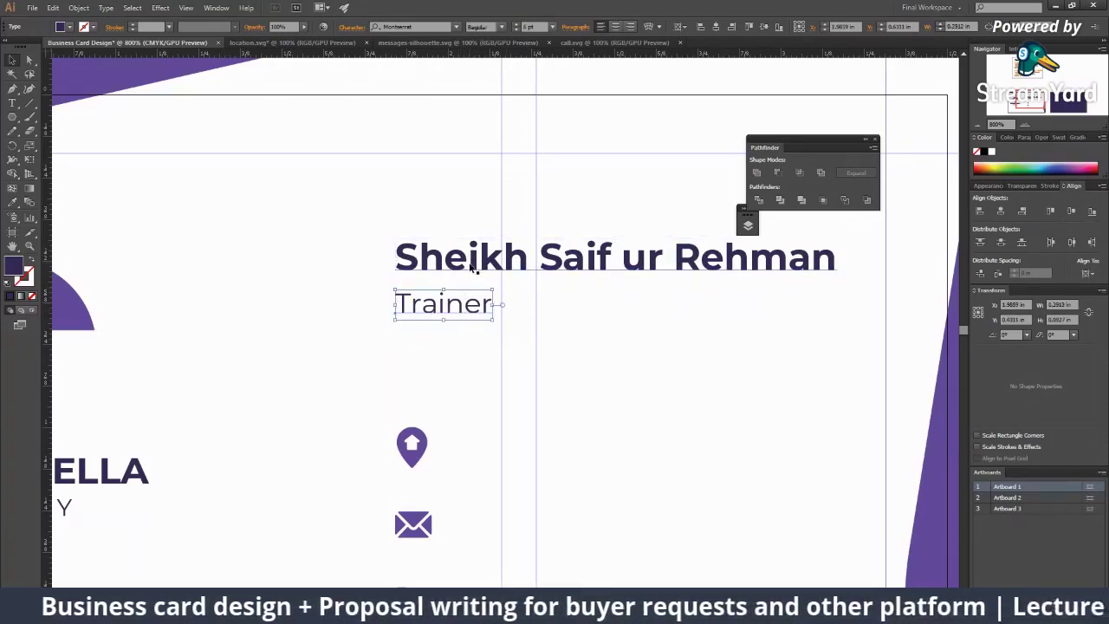
left_click(460, 276)
left_click(445, 306)
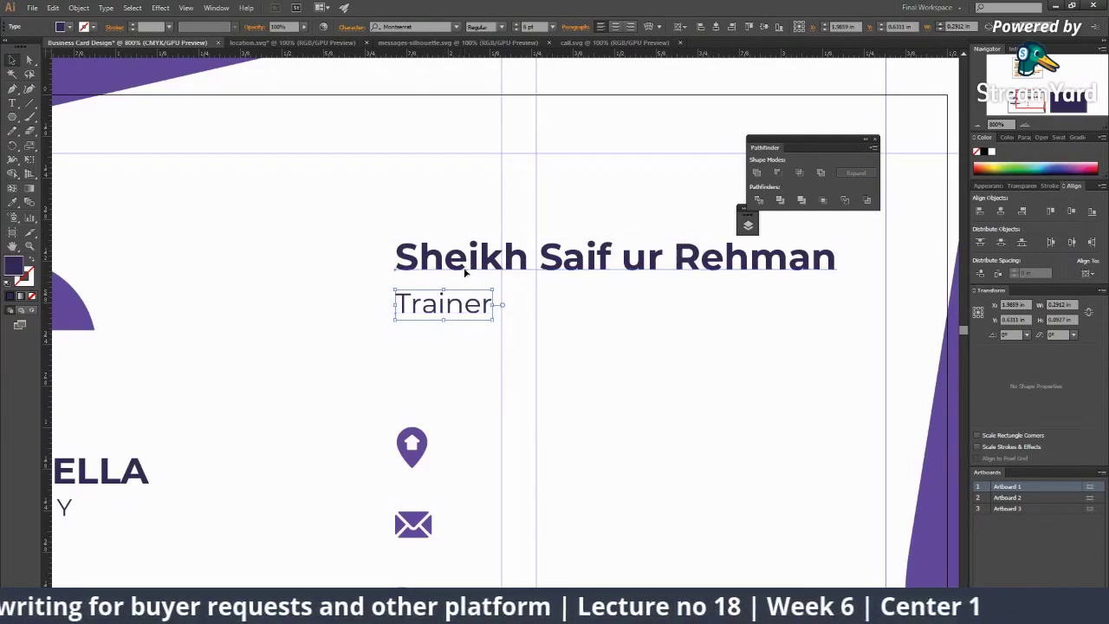
left_click(512, 269)
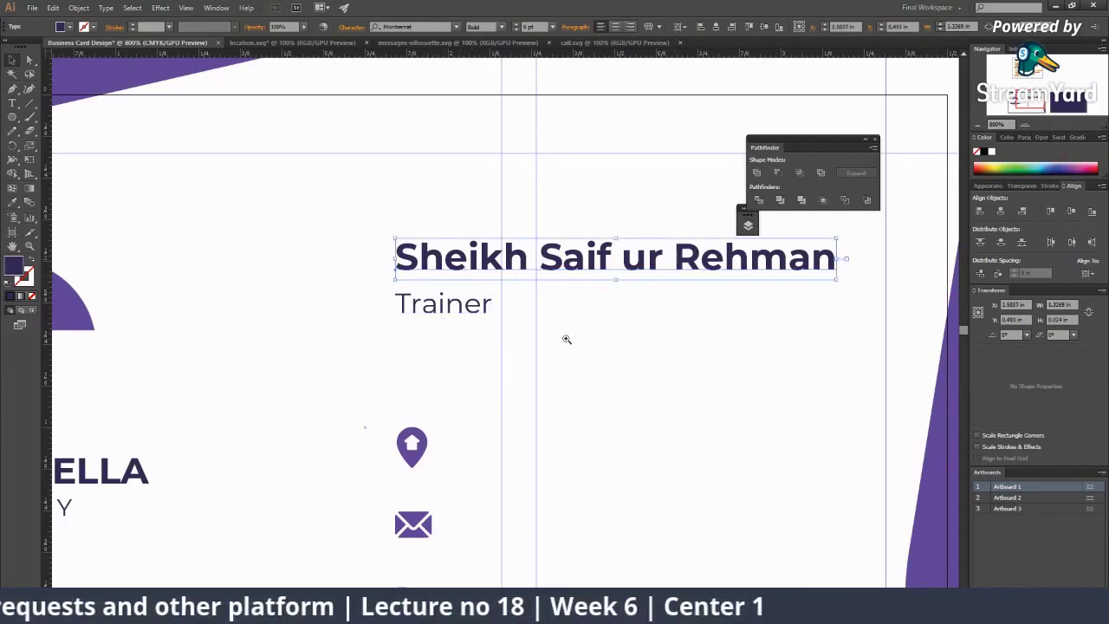
Step: Deselect Trainer, zoom out to view the whole card, and select the envelope icon
scroll(566, 339, "down", 3)
scroll(435, 317, "up", 3)
key("v")
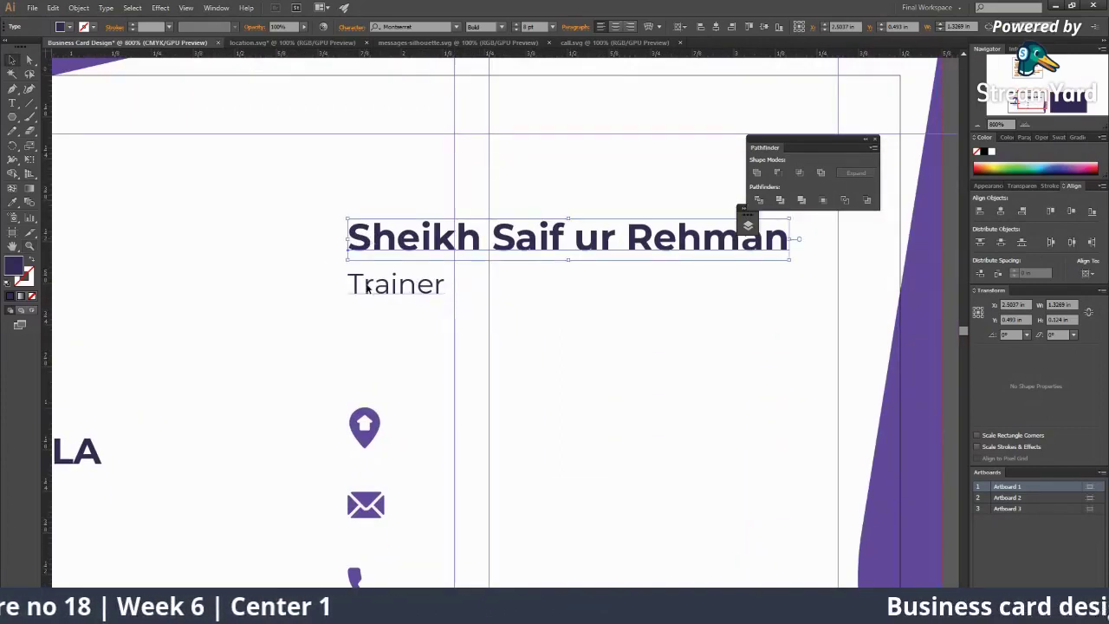
left_click(367, 287)
left_click(451, 334)
key("z")
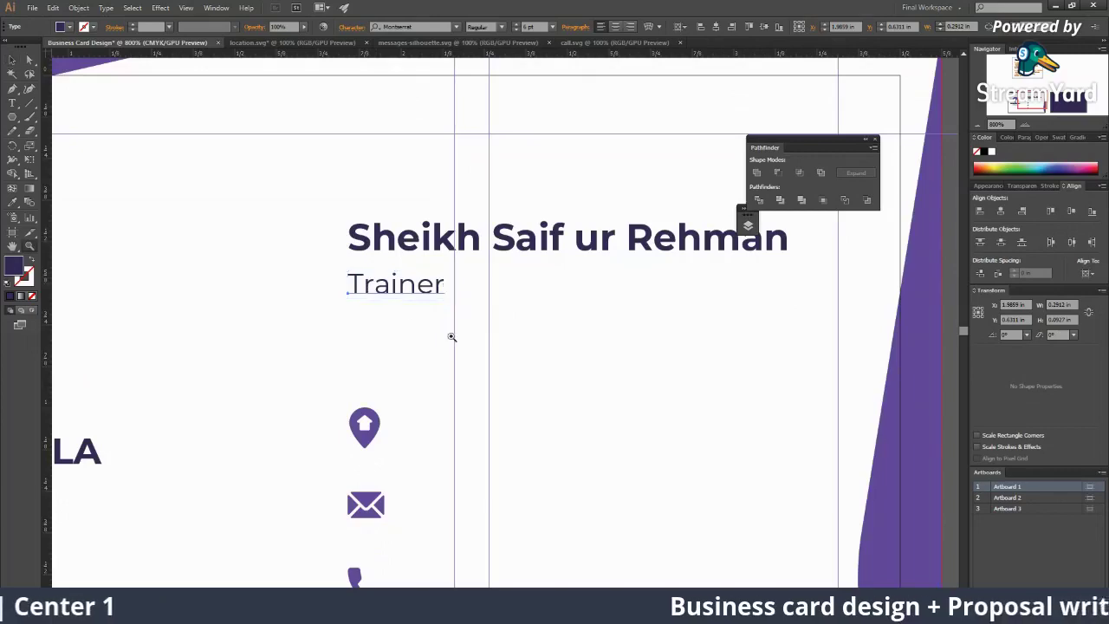
scroll(450, 335, "down", 3)
scroll(564, 348, "up", 2)
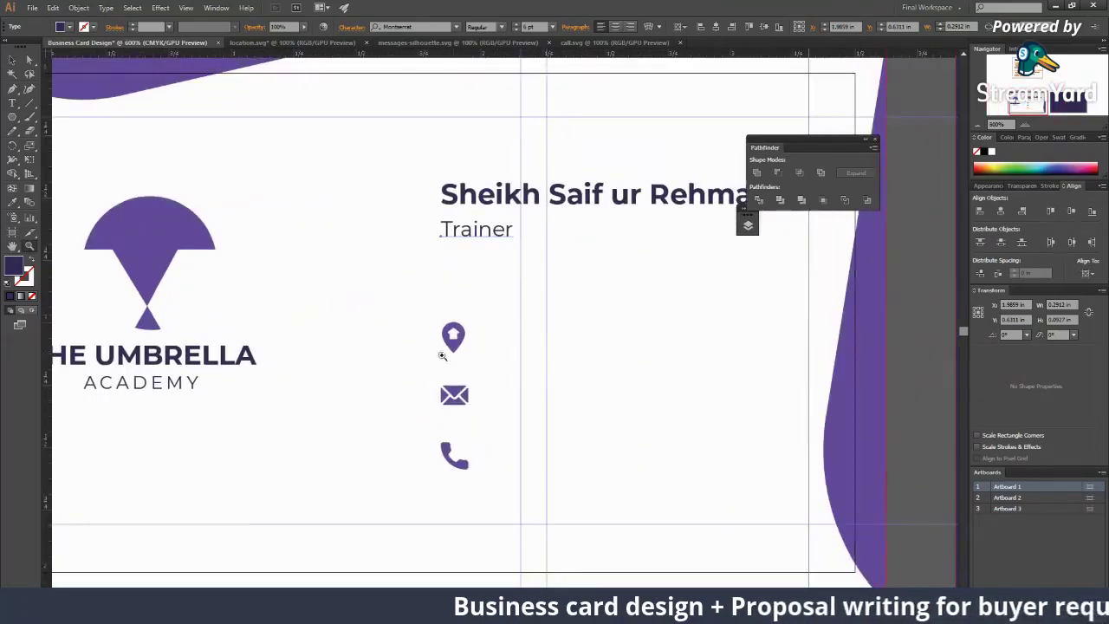
key("v")
left_click(512, 382)
Step: Move the pin, envelope and phone icons up slightly
left_click(462, 346, "shift")
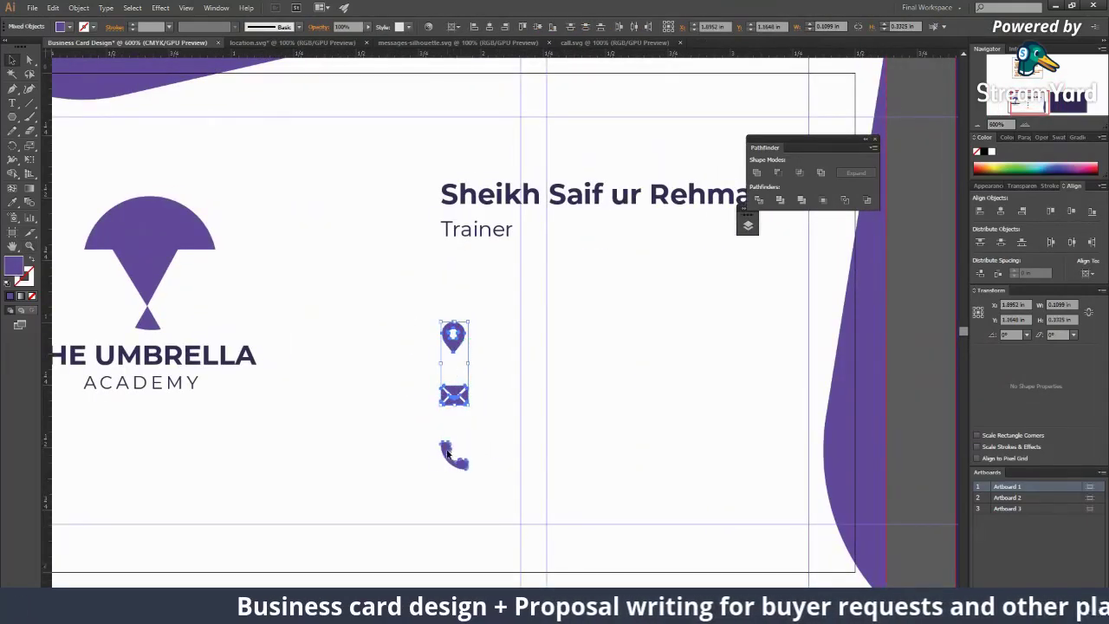
left_click(447, 450, "shift")
left_click_drag(447, 451, 447, 423)
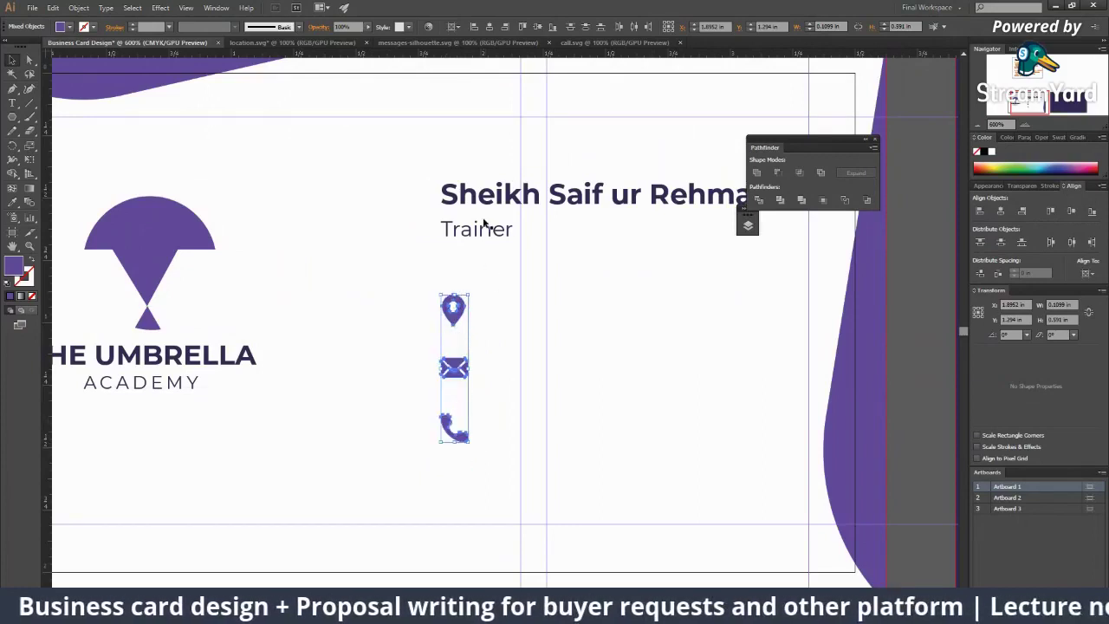
Step: Duplicate Trainer beside the location pin and retype it as the address line
left_click_drag(482, 228, 512, 319)
double_click(491, 312)
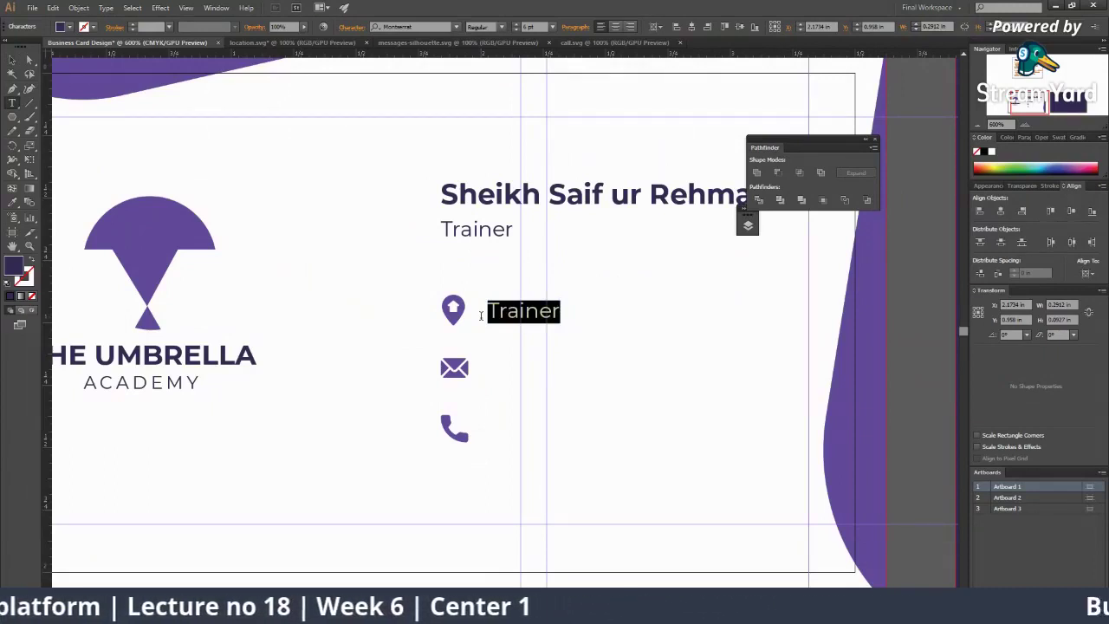
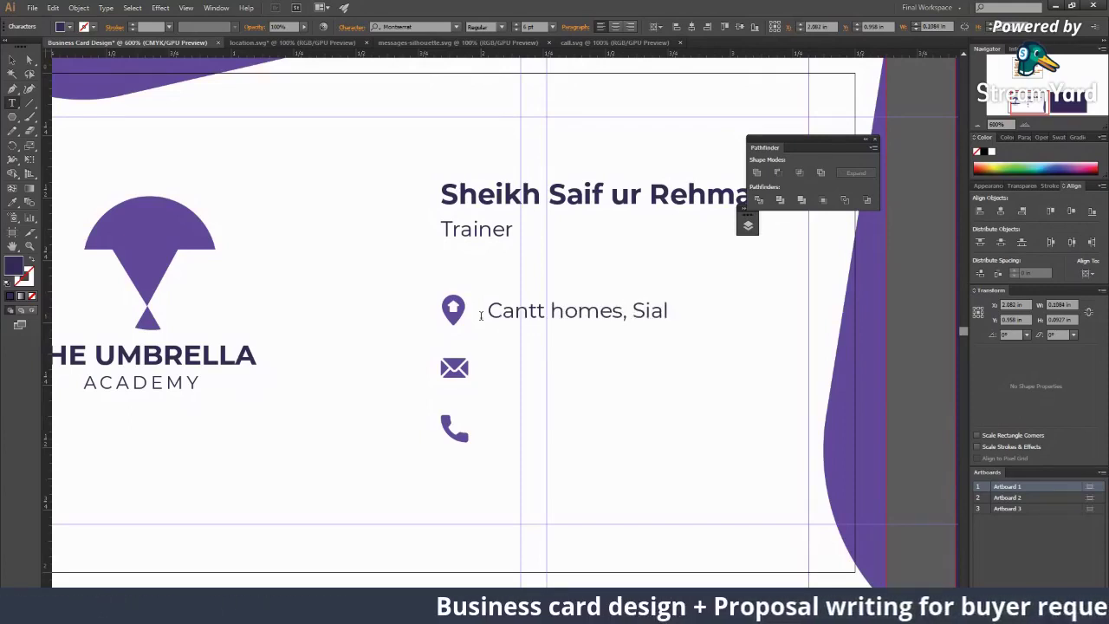
key("BackSpace")
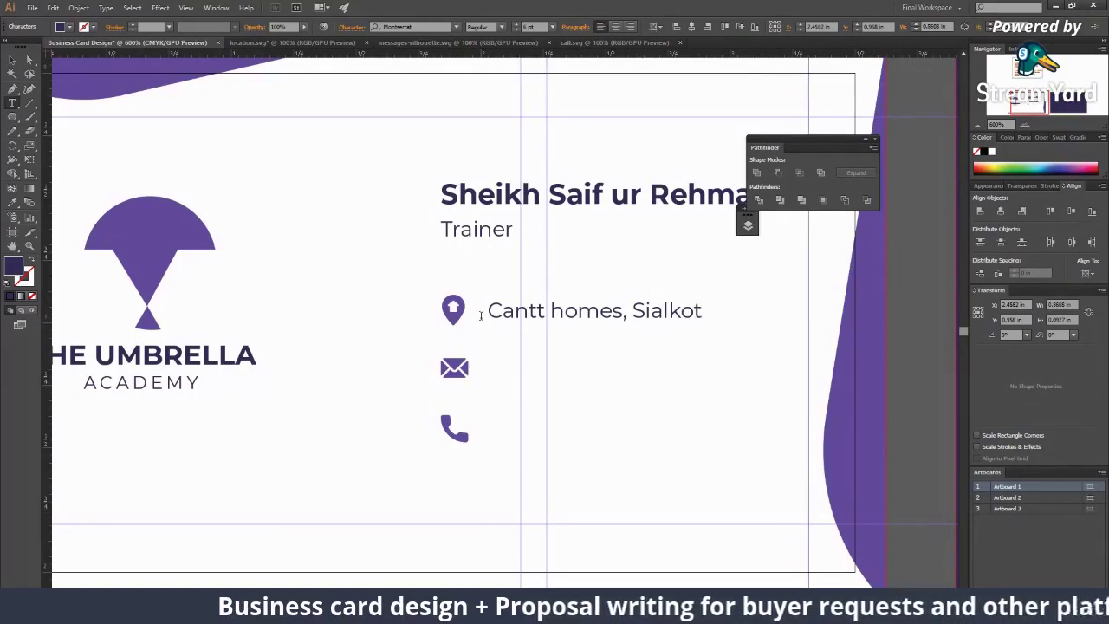
key("Escape")
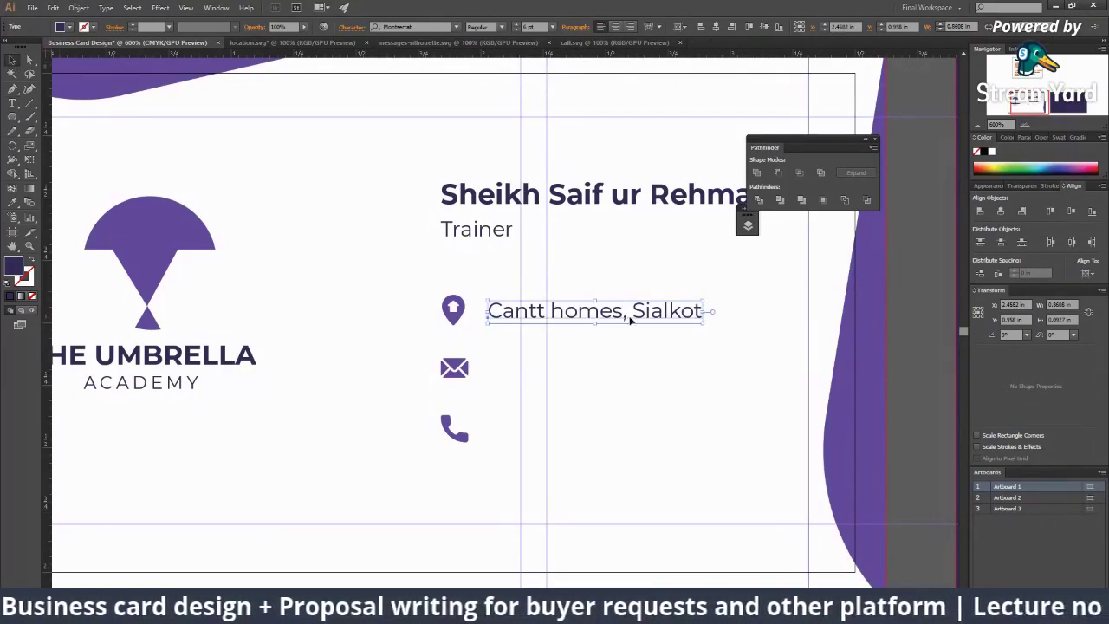
Step: Copy the address to the envelope row as the e-mail address, then copy that to the phone row
left_click_drag(624, 317, 616, 371)
key("t")
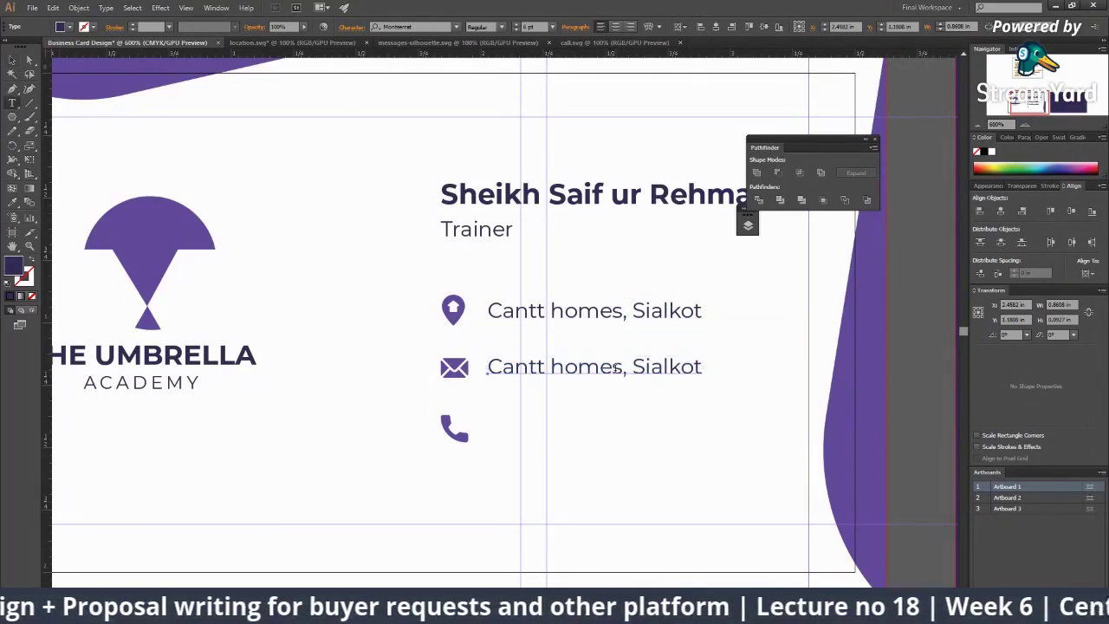
triple_click(613, 367)
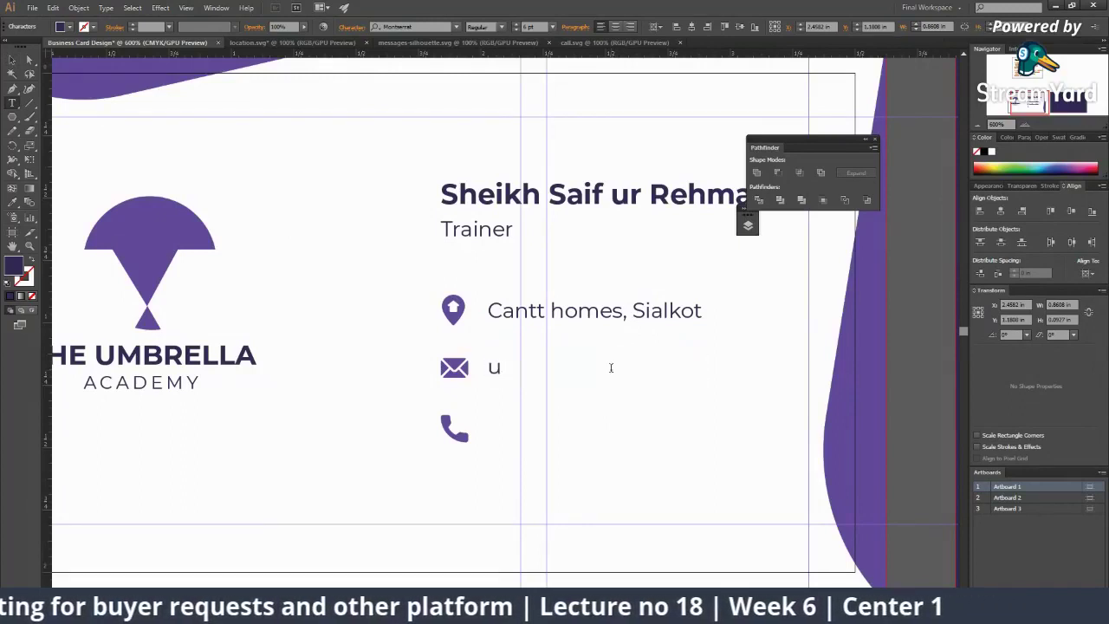
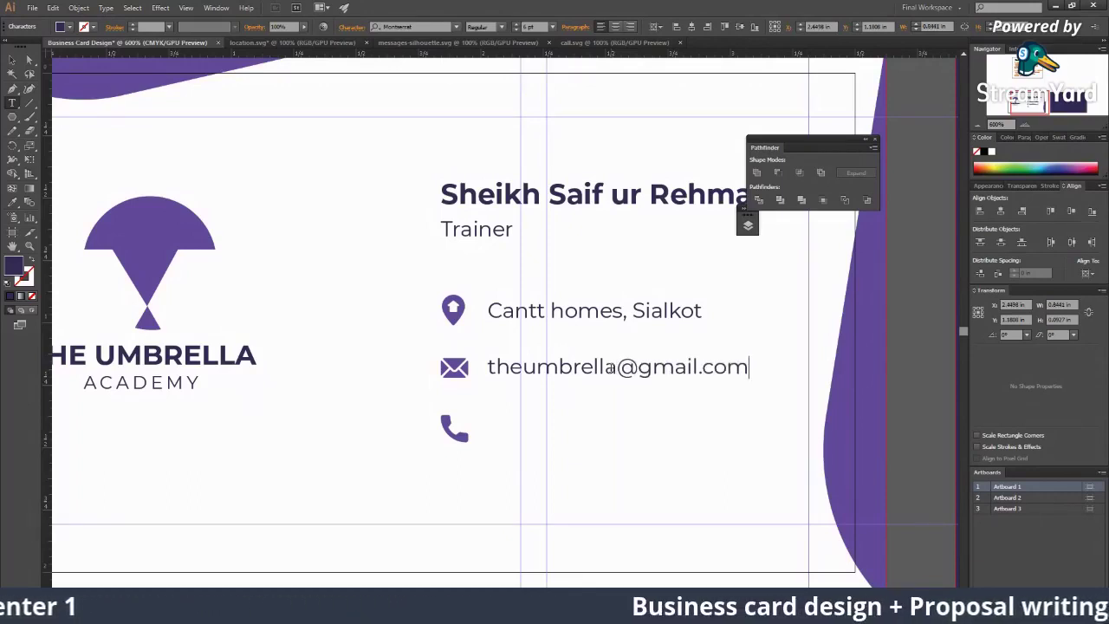
key("Escape")
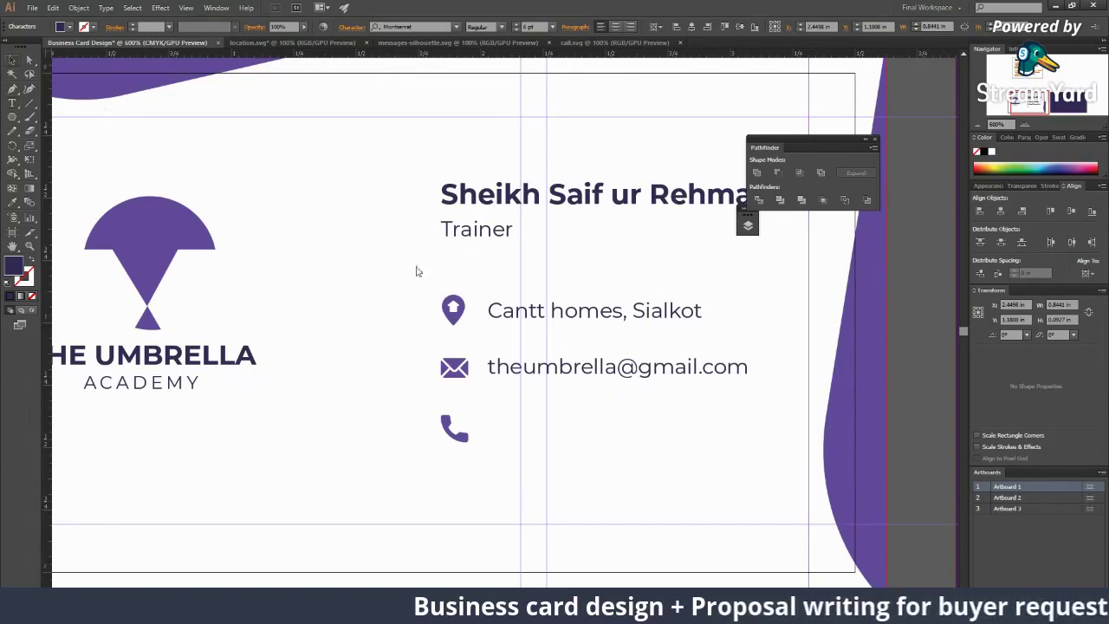
left_click_drag(548, 370, 548, 438)
double_click(548, 431)
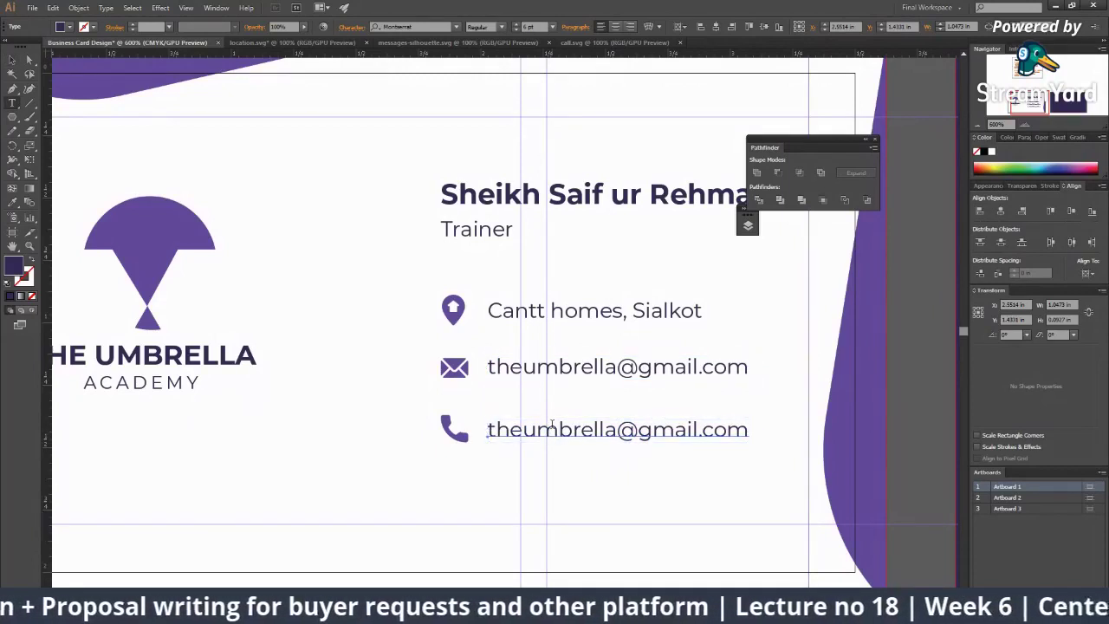
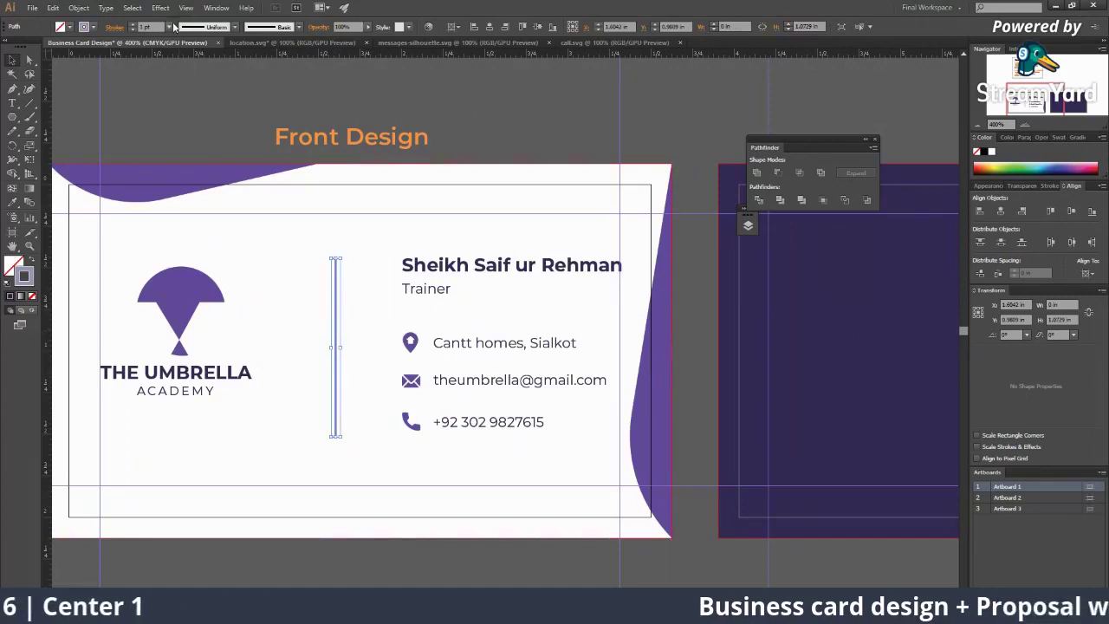
Step: Give the divider line a 0.5 pt stroke in a light grey-purple colour
left_click(170, 27)
left_click(182, 50)
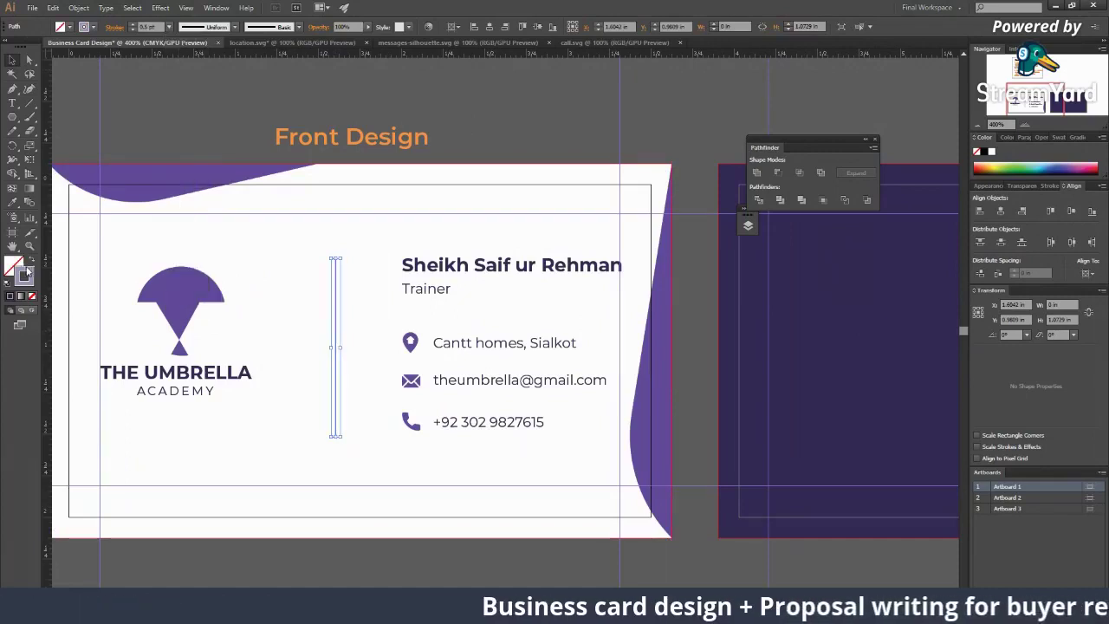
double_click(24, 274)
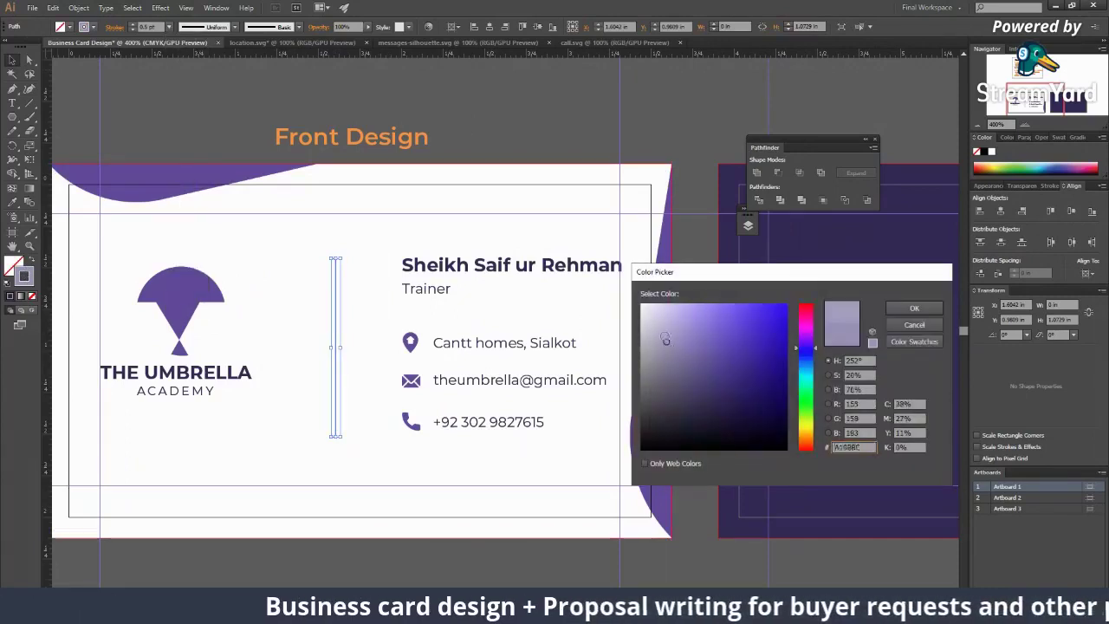
left_click(914, 307)
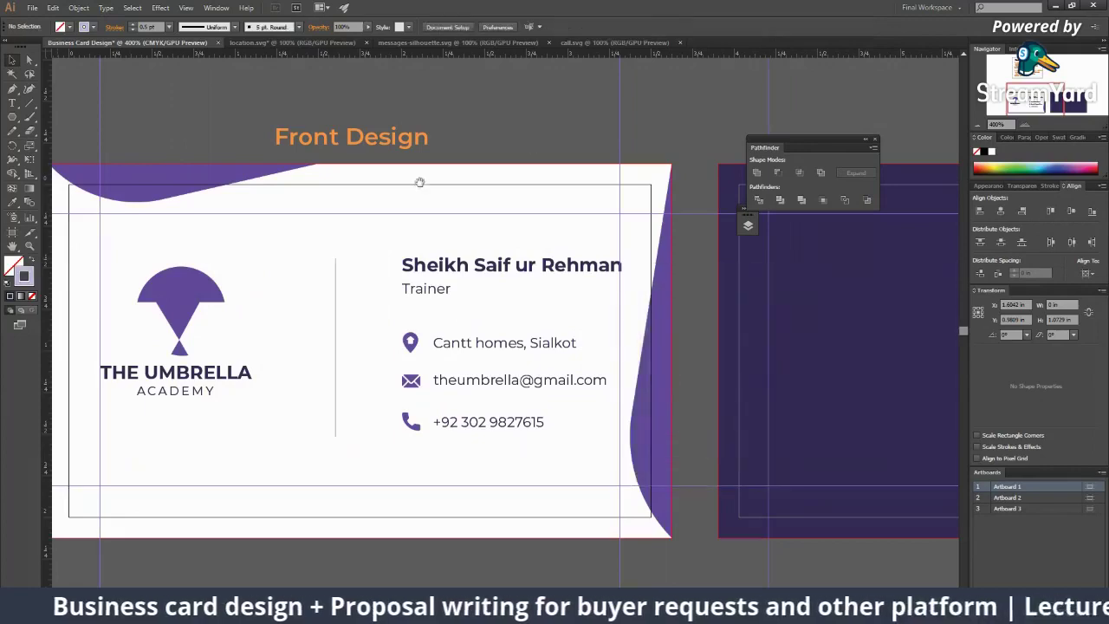
Step: Check the name and address text settings on the card, then deselect everything
left_click_drag(395, 262, 402, 137)
scroll(462, 384, "down", 2)
scroll(508, 312, "up", 4)
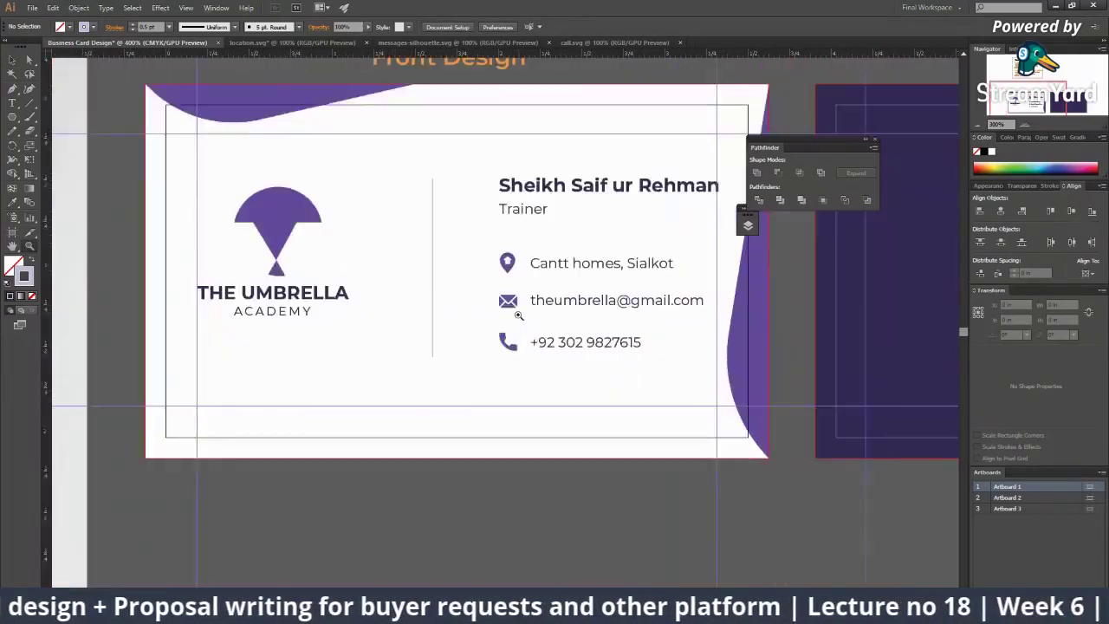
scroll(512, 304, "down", 2)
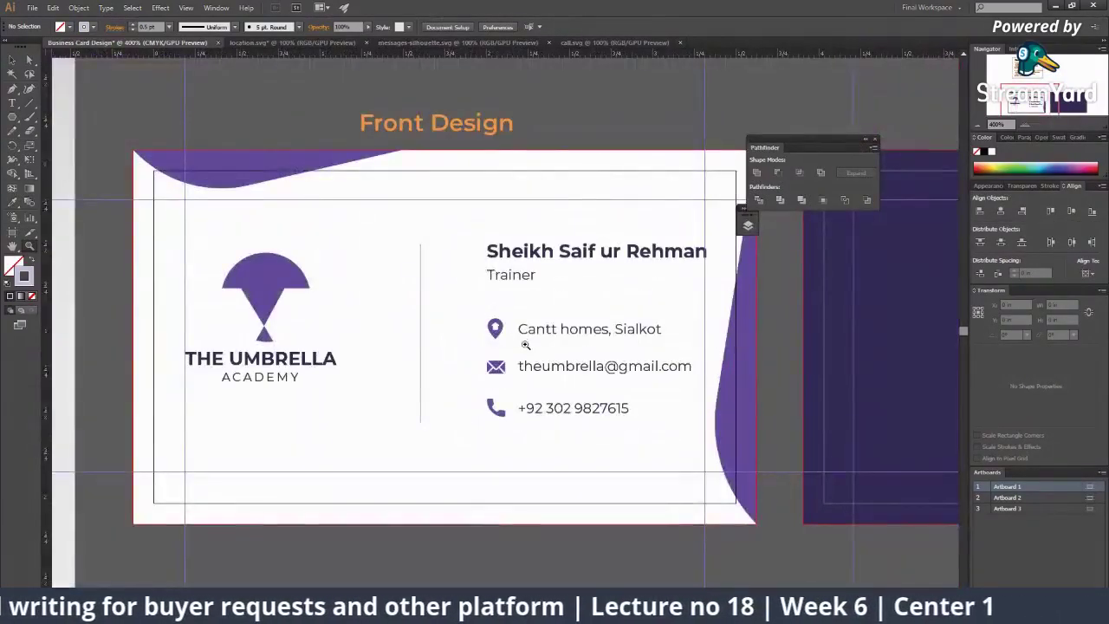
left_click_drag(520, 355, 485, 236)
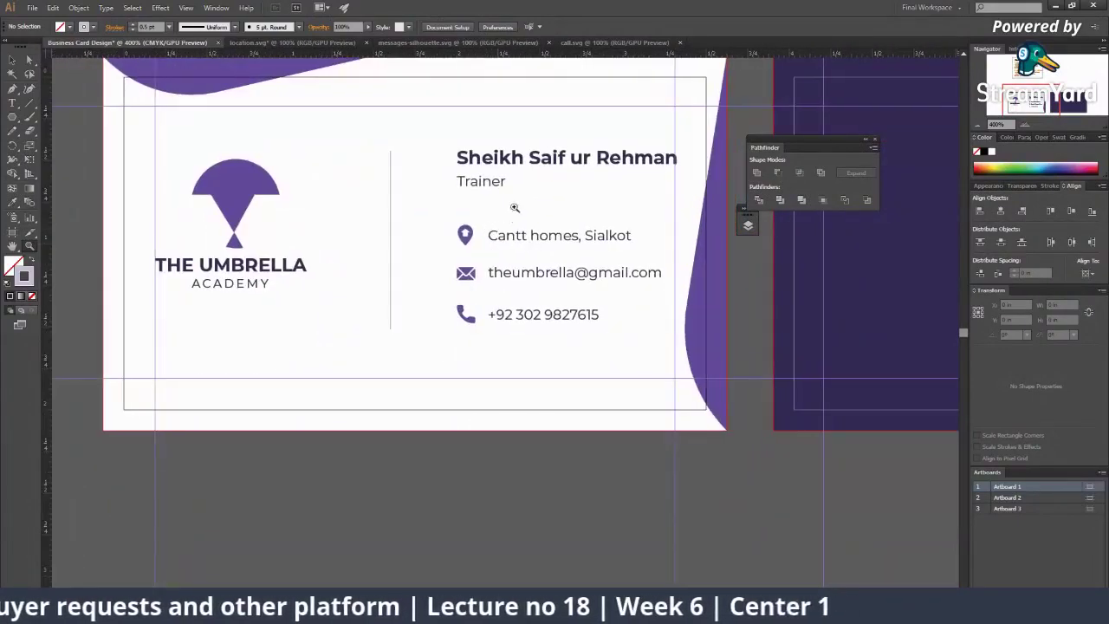
double_click(526, 162)
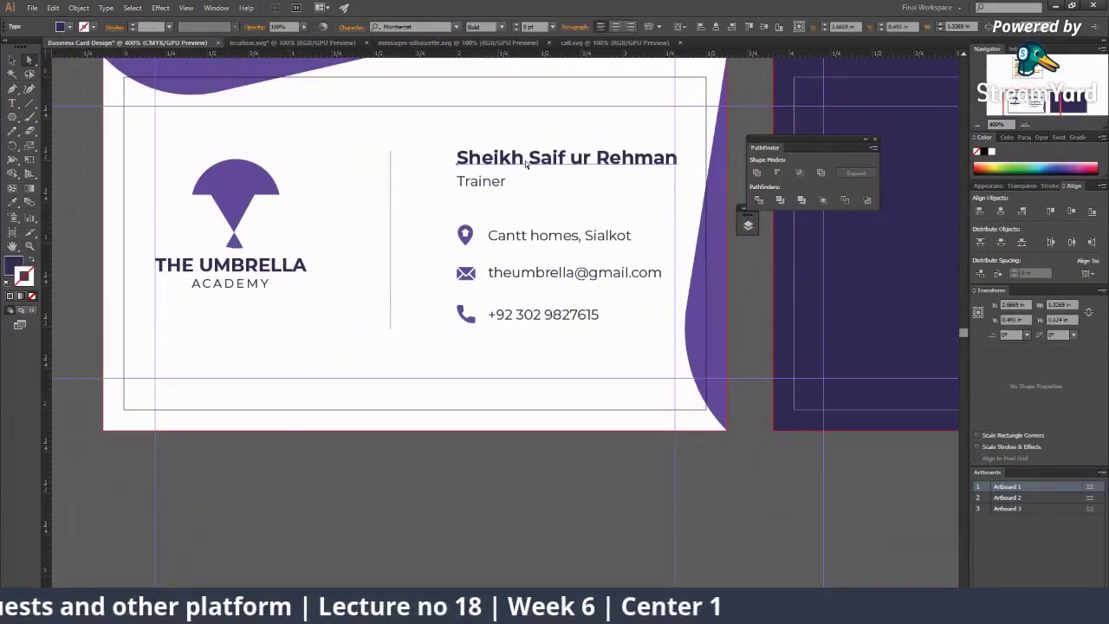
left_click(526, 236)
left_click(543, 323)
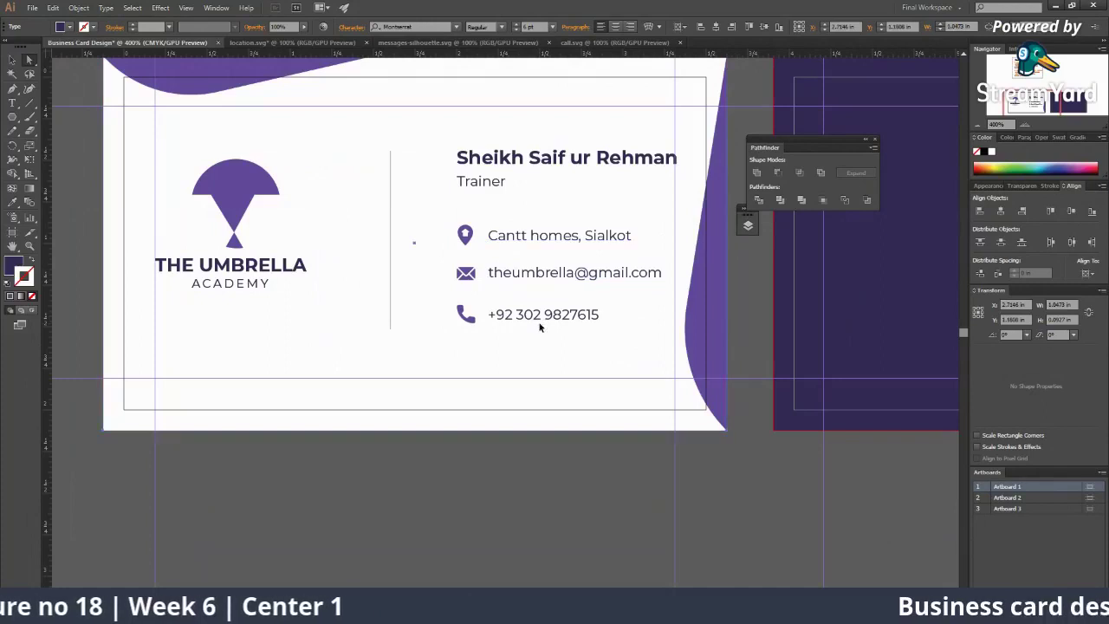
key("ctrl+shift+a")
scroll(494, 436, "right", 2)
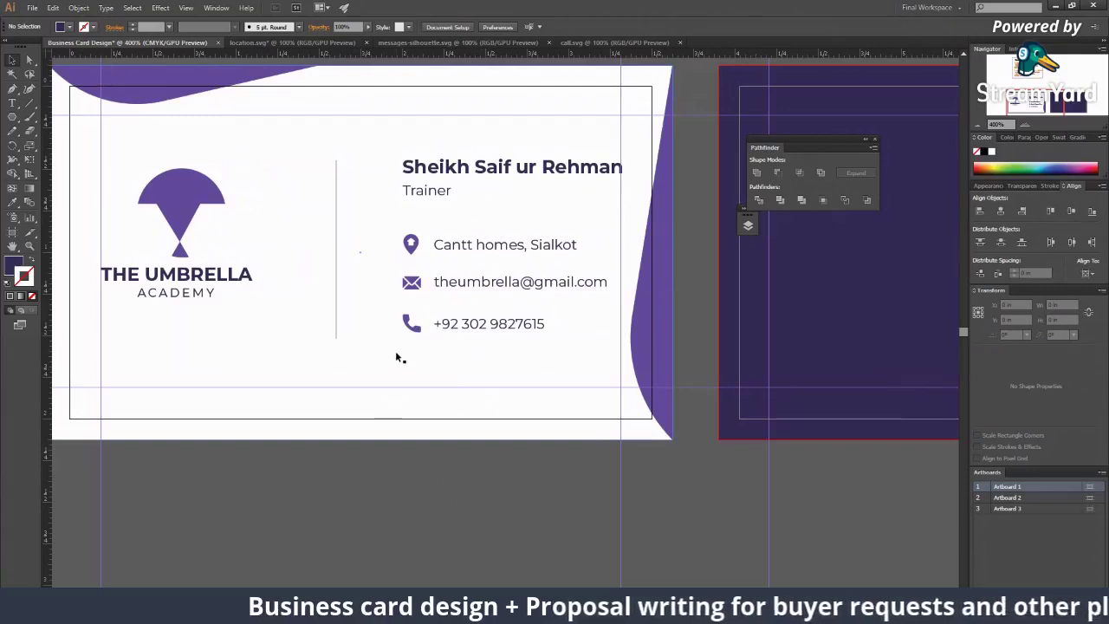
scroll(408, 346, "up", 2)
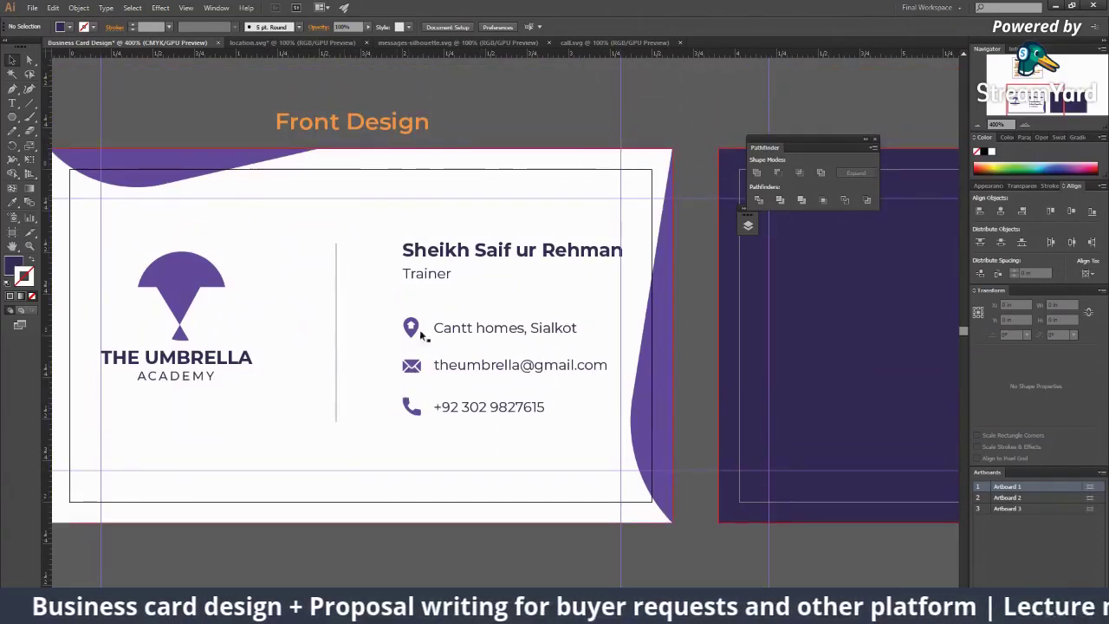
left_click(173, 287)
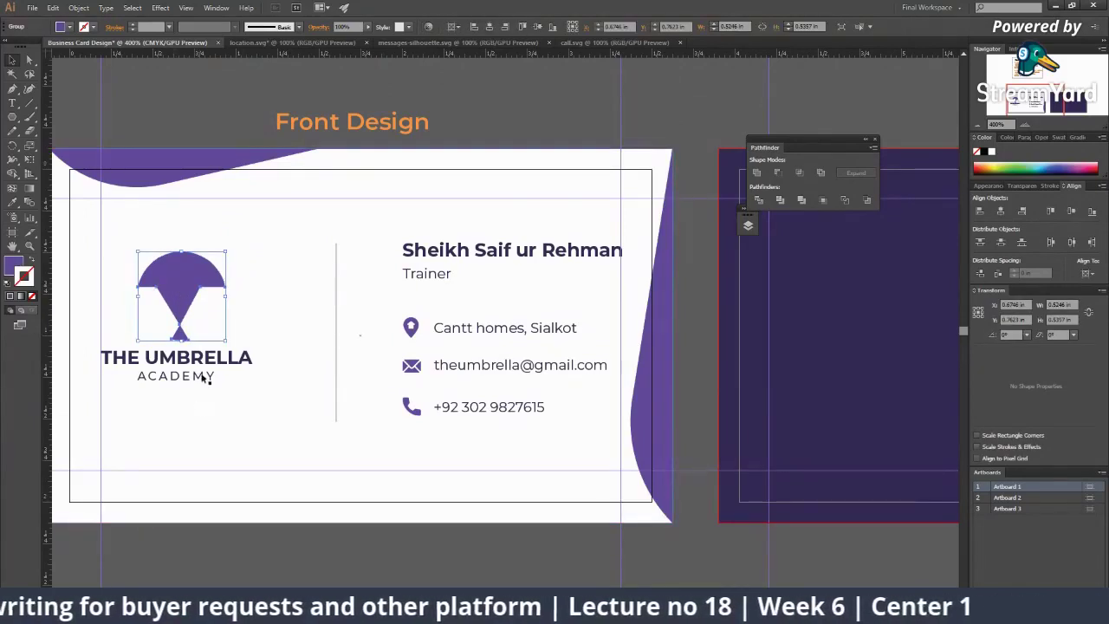
scroll(191, 362, "left", 3)
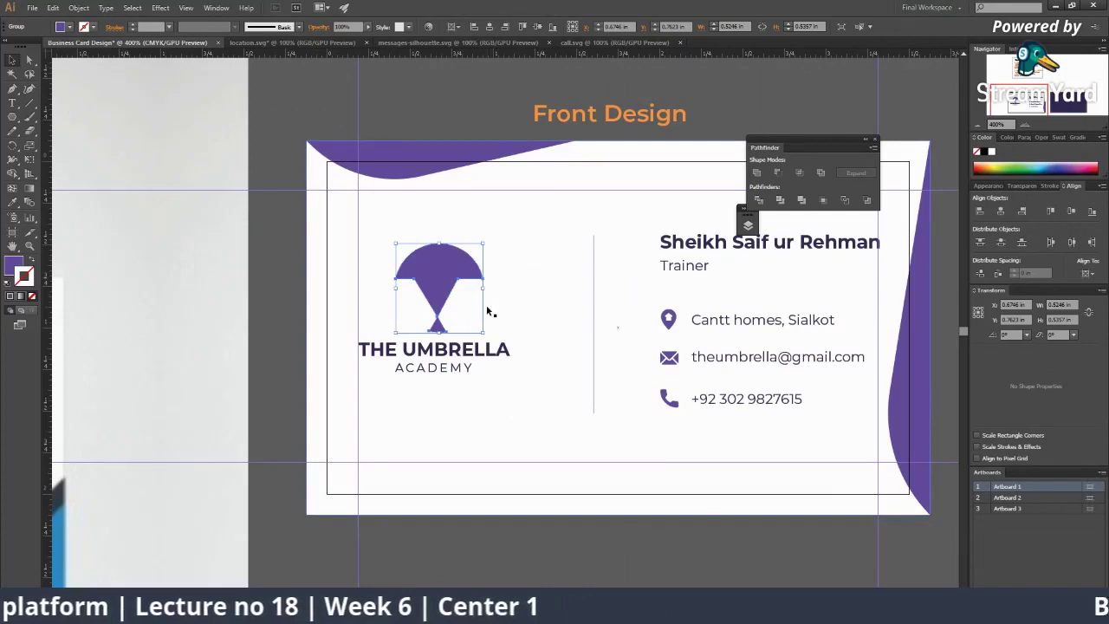
left_click(469, 348, "shift")
left_click_drag(510, 376, 549, 409)
left_click_drag(468, 376, 535, 377)
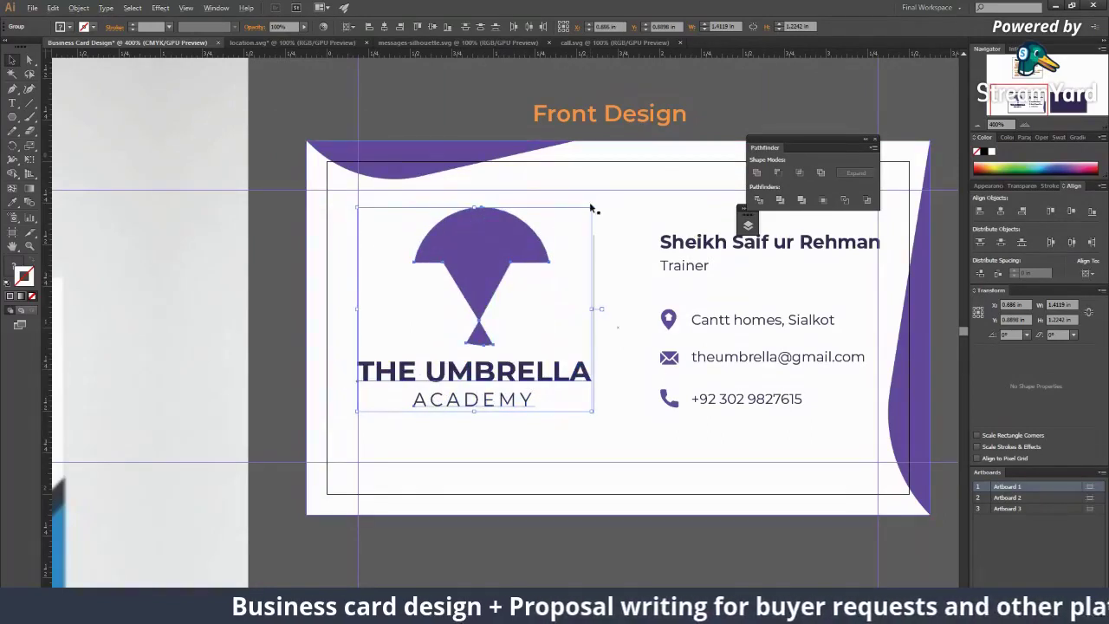
left_click_drag(590, 207, 500, 275)
key("ctrl+z")
key("ctrl+z")
left_click_drag(321, 409, 242, 399)
left_click(272, 329)
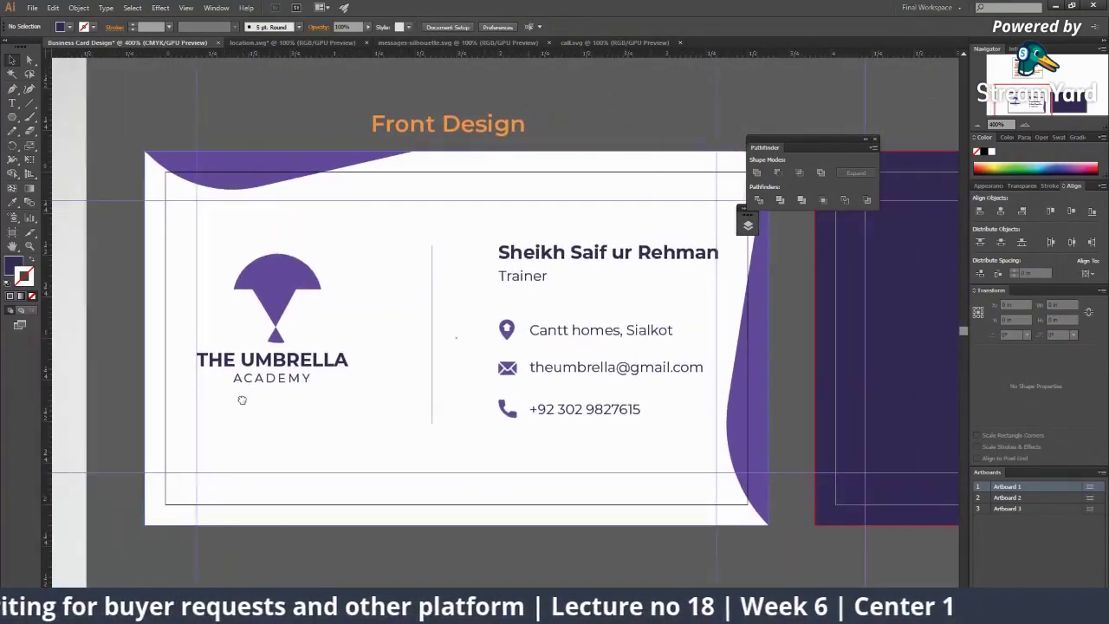
left_click_drag(569, 330, 558, 339)
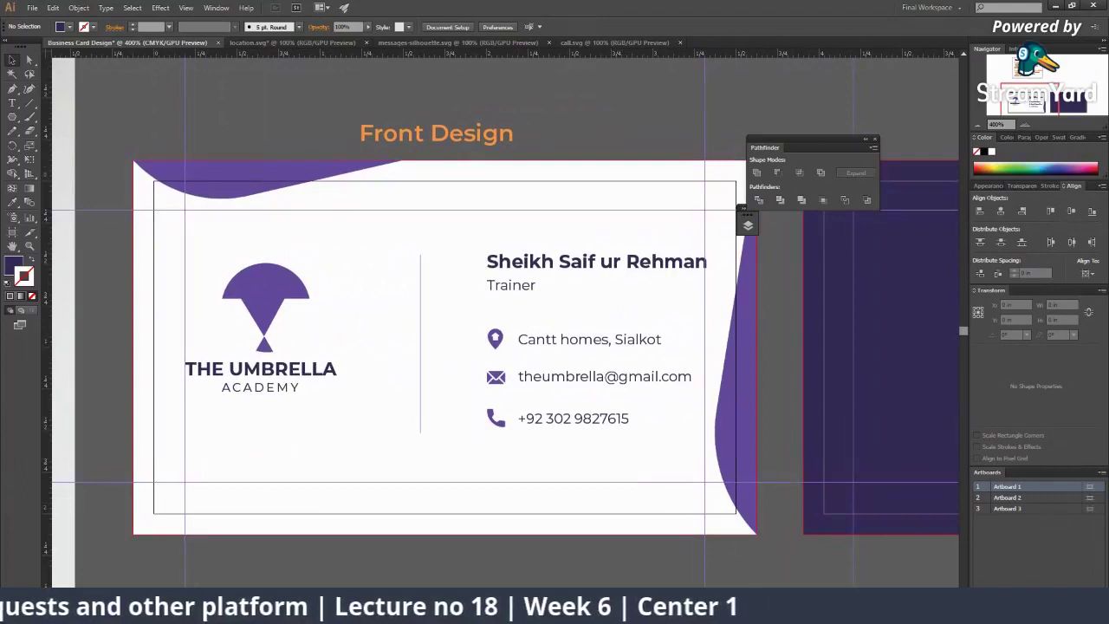
Step: Set the name text to 10 pt, then reduce it to 9 pt
left_click(593, 262)
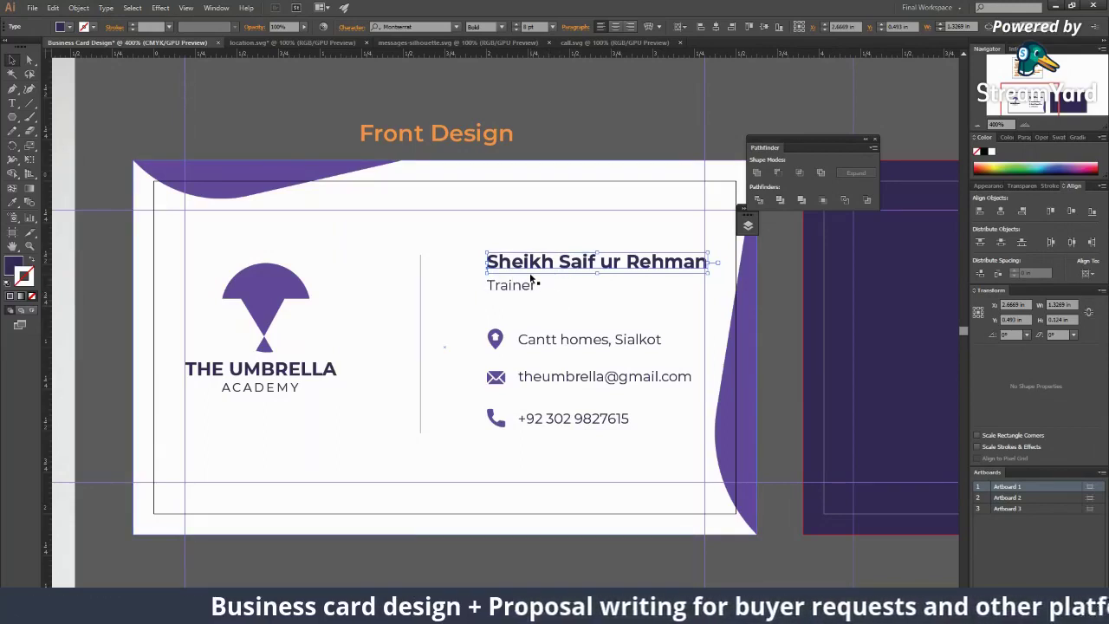
left_click(531, 27)
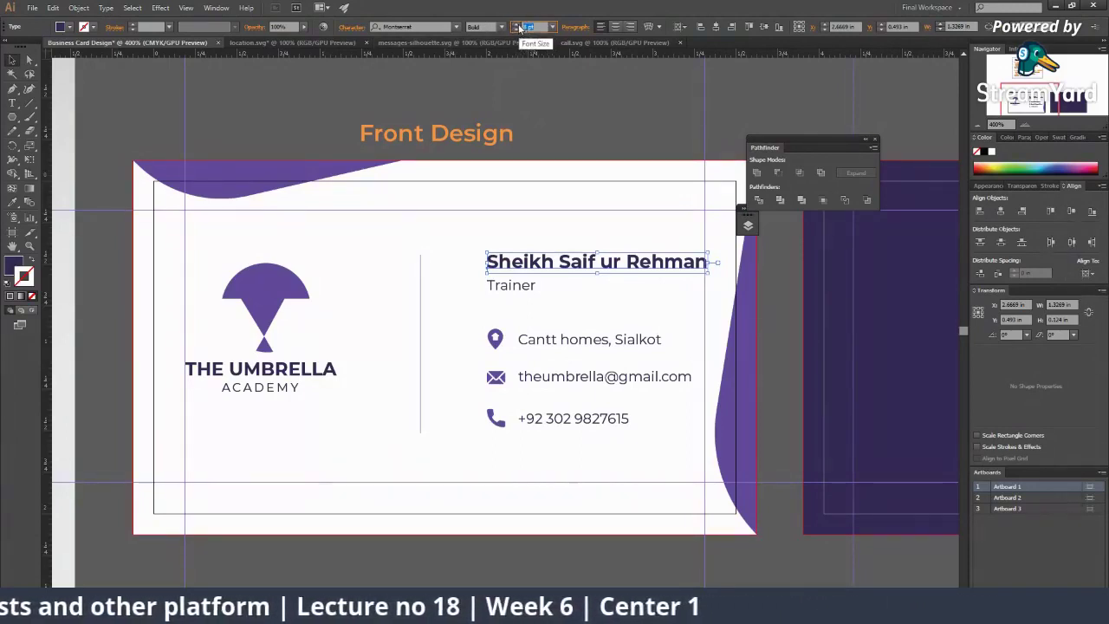
type("10")
key("Return")
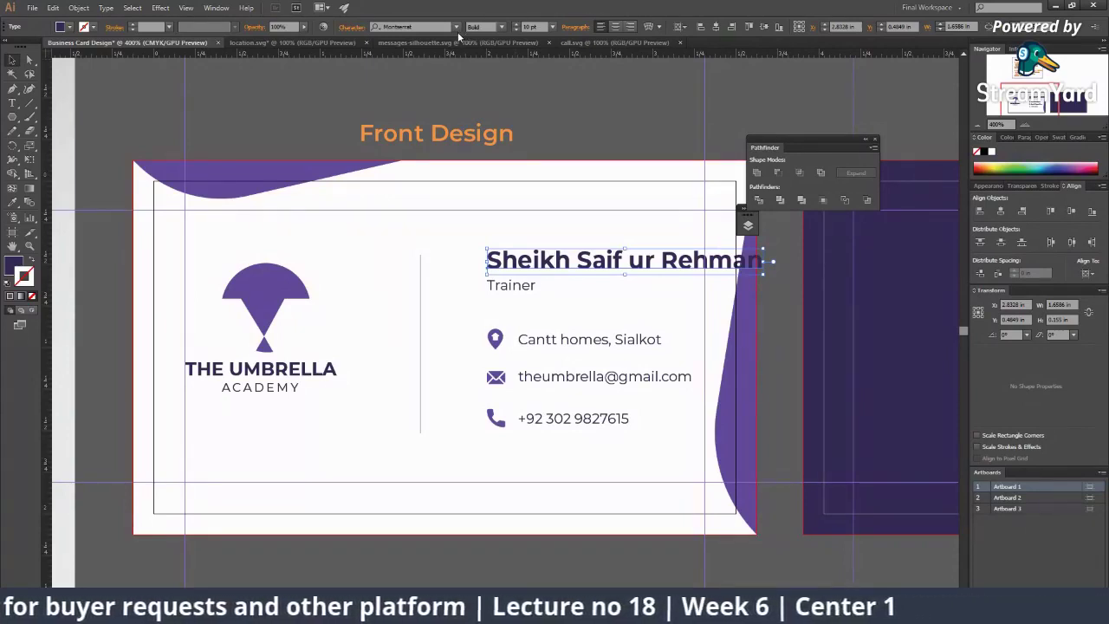
left_click(515, 30)
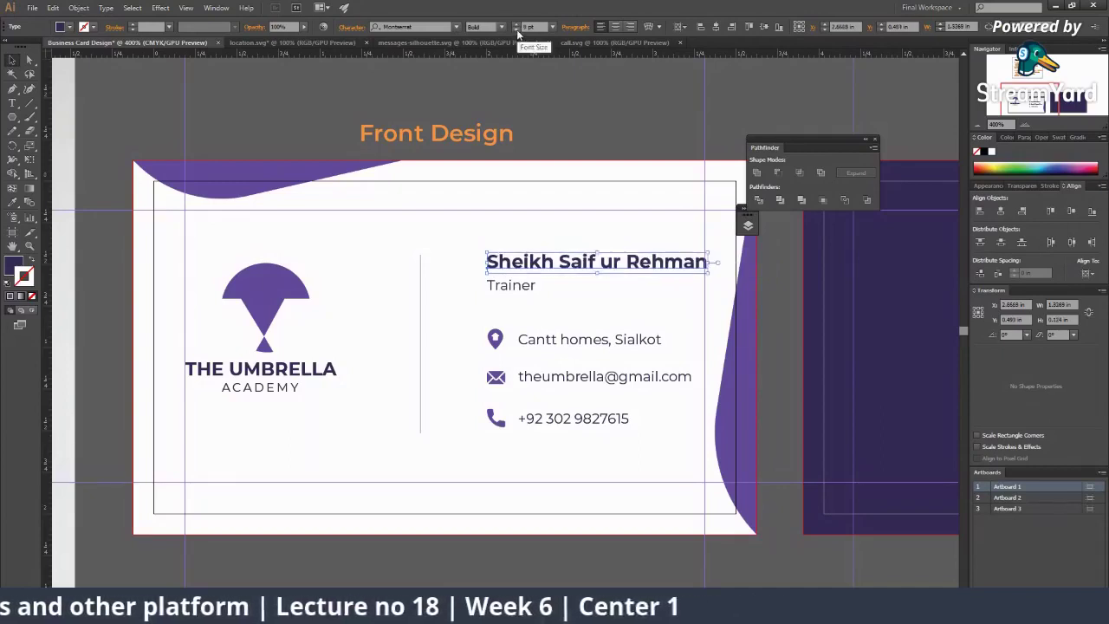
left_click(582, 110)
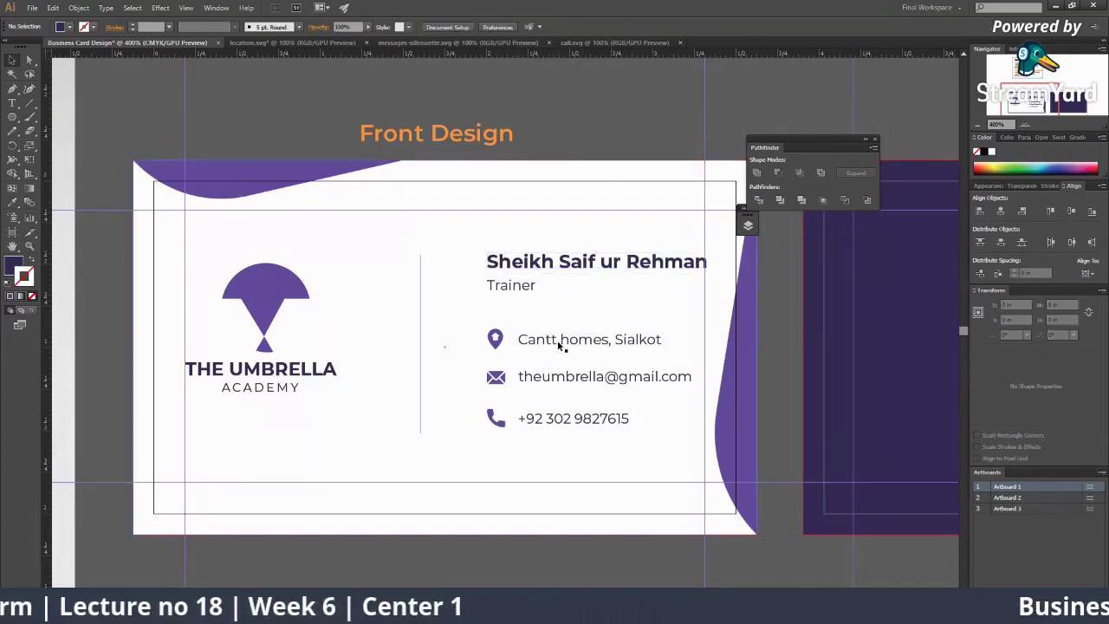
Step: Try a larger size on the Trainer text, revert it, and select the phone number
left_click(516, 291)
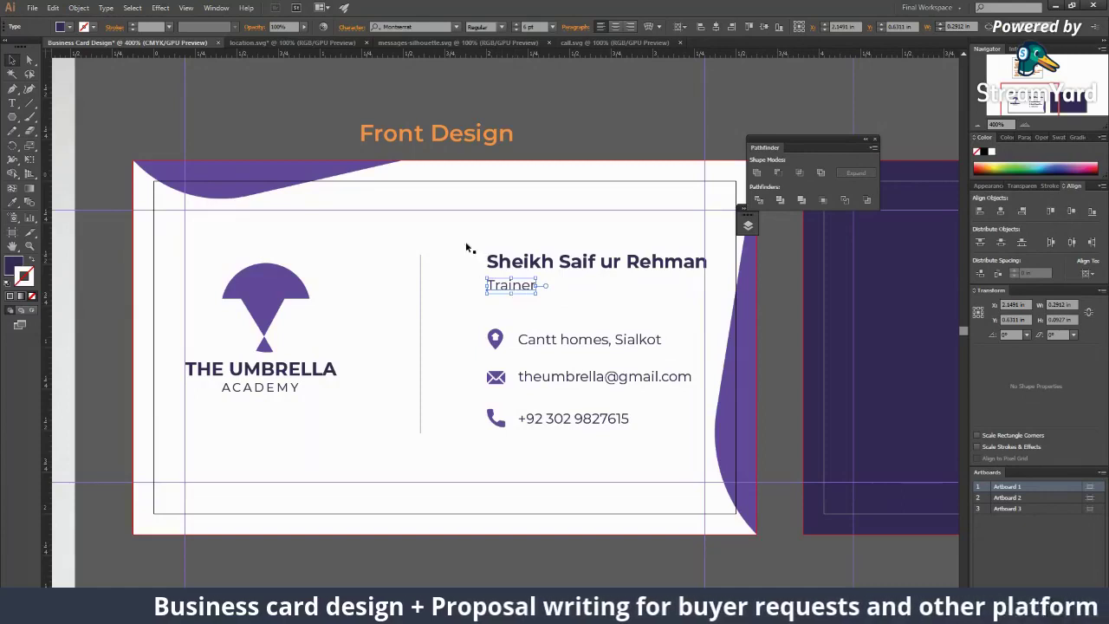
left_click(518, 26)
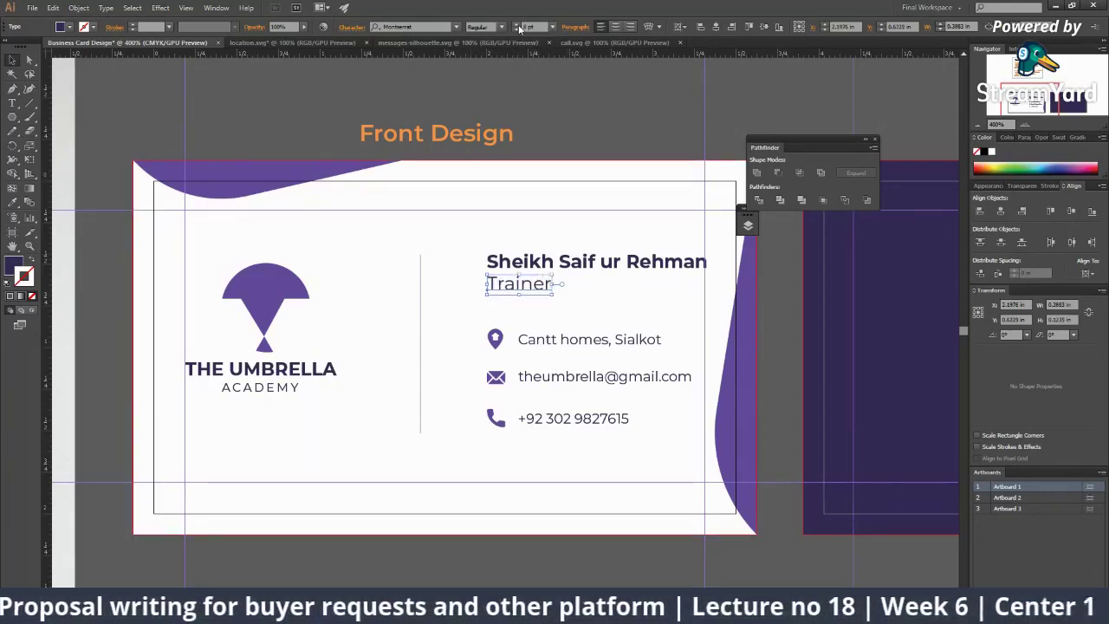
left_click(516, 30)
left_click(517, 31)
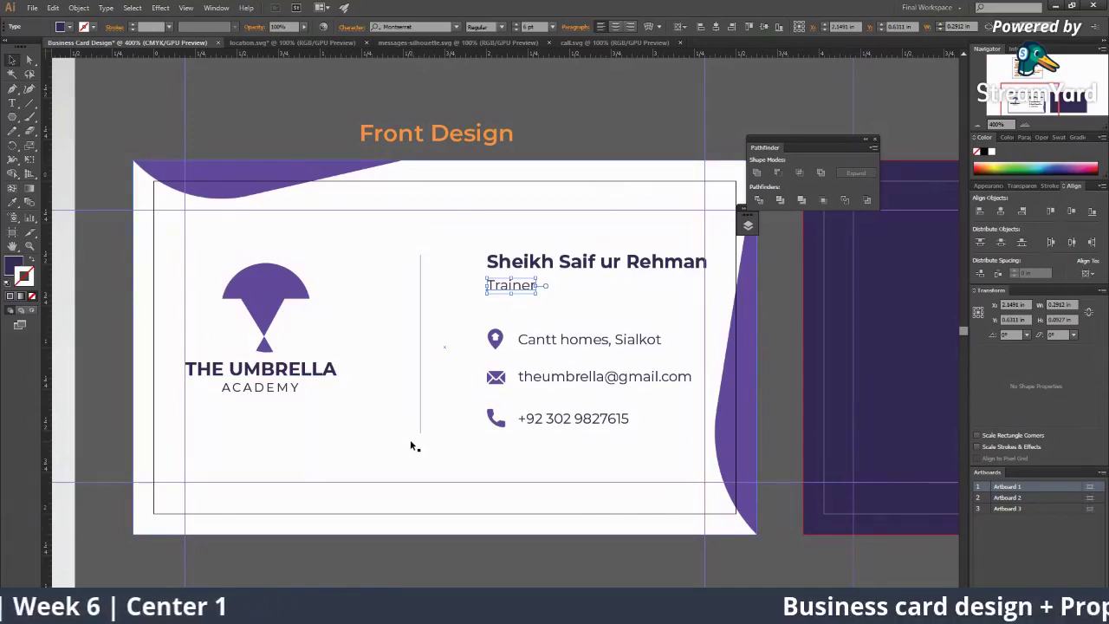
left_click(567, 345)
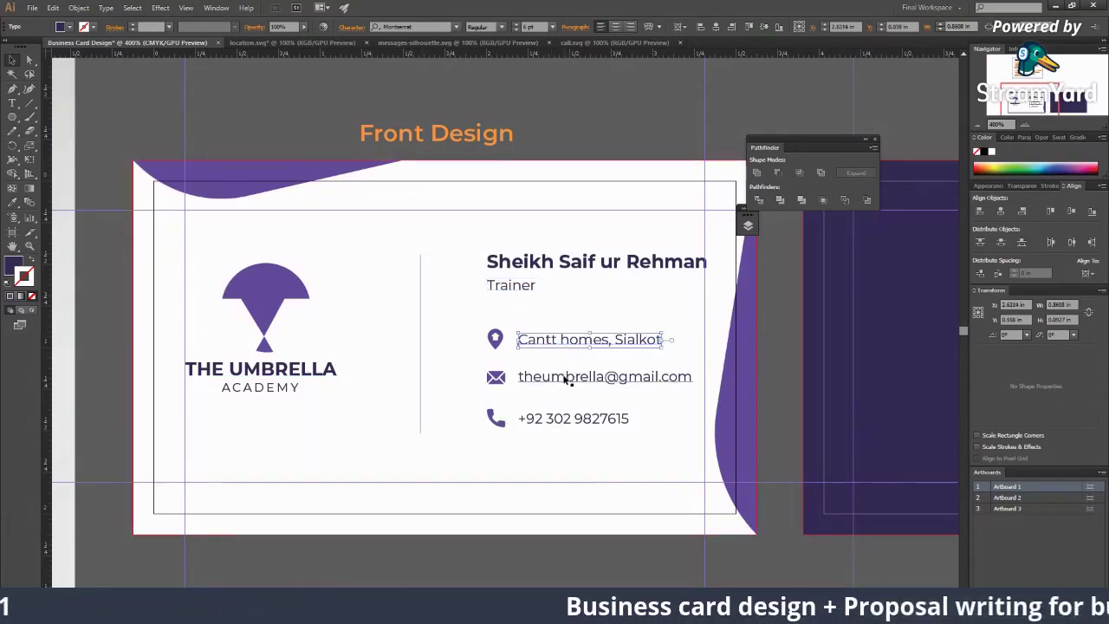
left_click(567, 377)
left_click(572, 421)
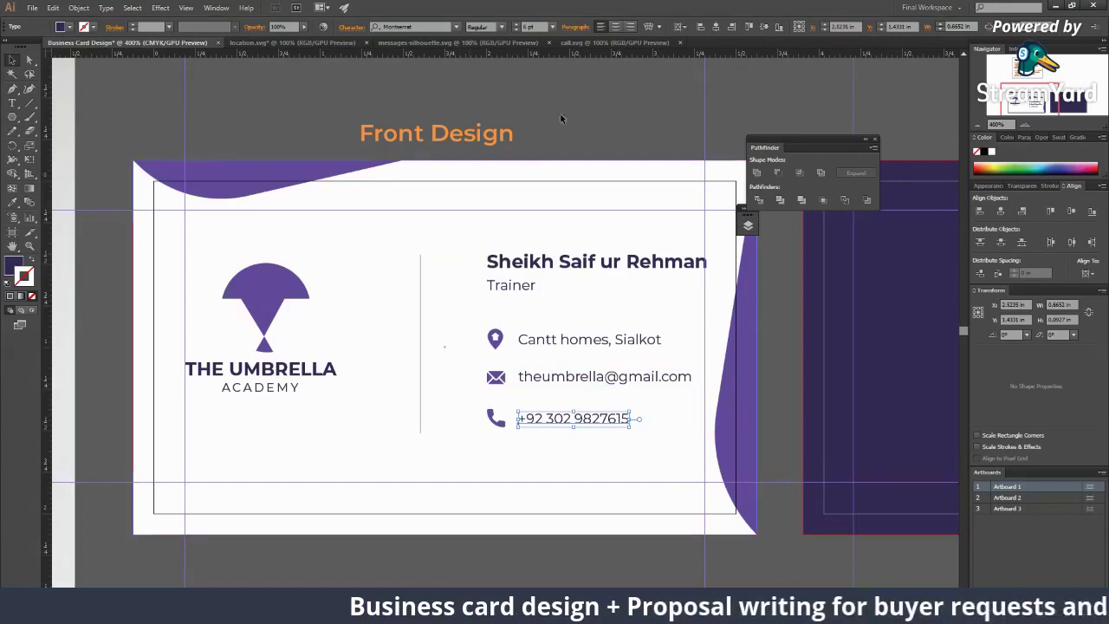
Step: Step the phone number's font size up to 10 pt and back down to 6 pt
left_click(517, 31)
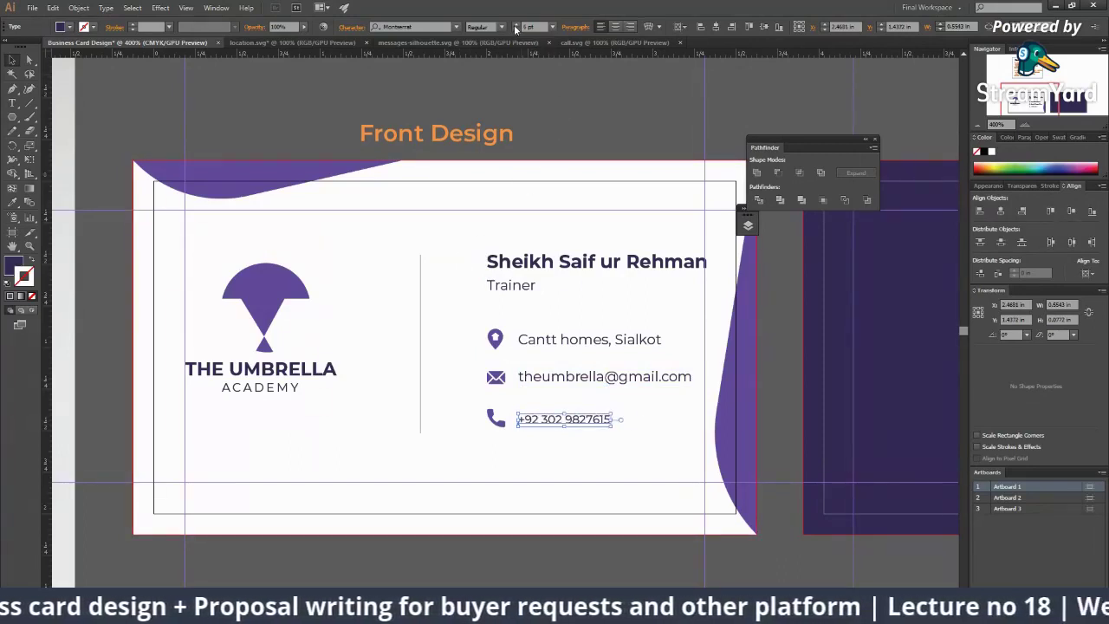
left_click(516, 26)
left_click(515, 26)
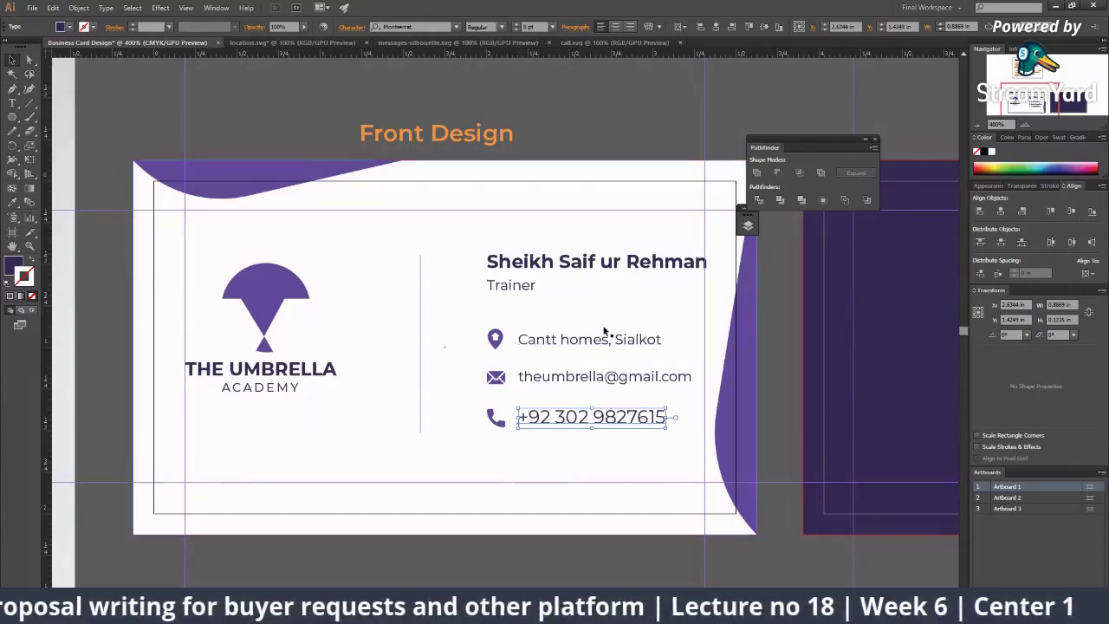
left_click(516, 29)
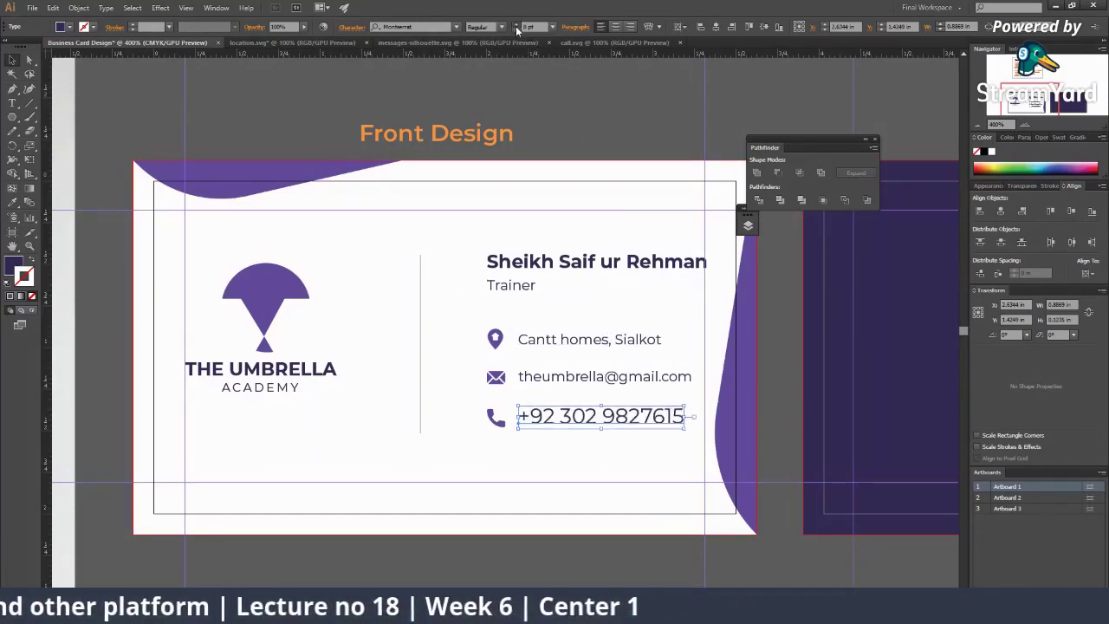
left_click(516, 28)
left_click(517, 31)
left_click(516, 31)
left_click(516, 31)
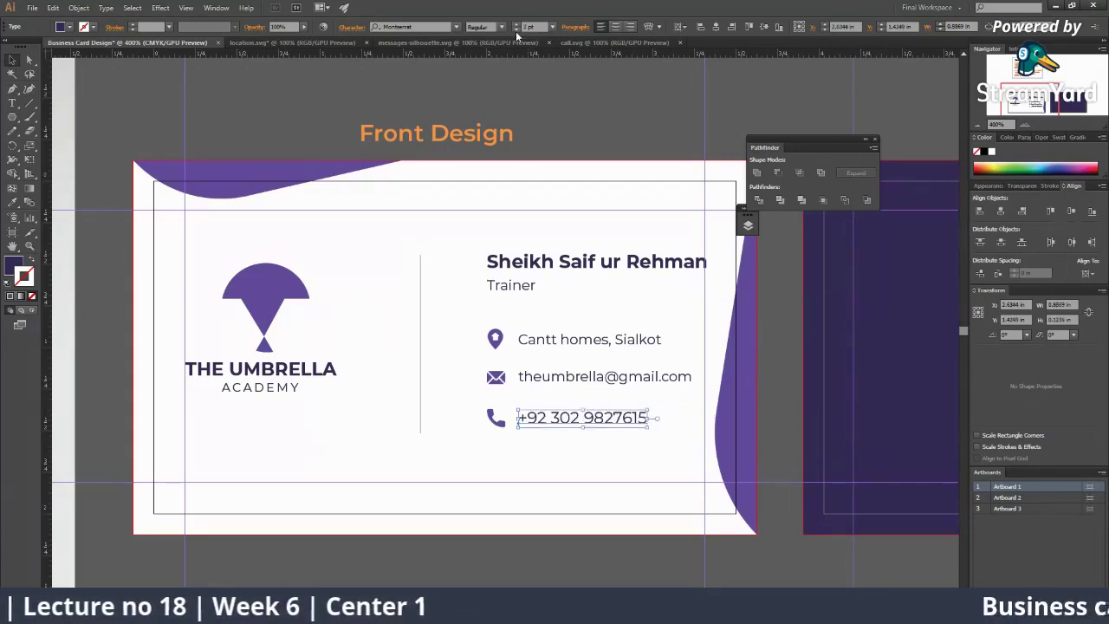
left_click(516, 31)
left_click(516, 31)
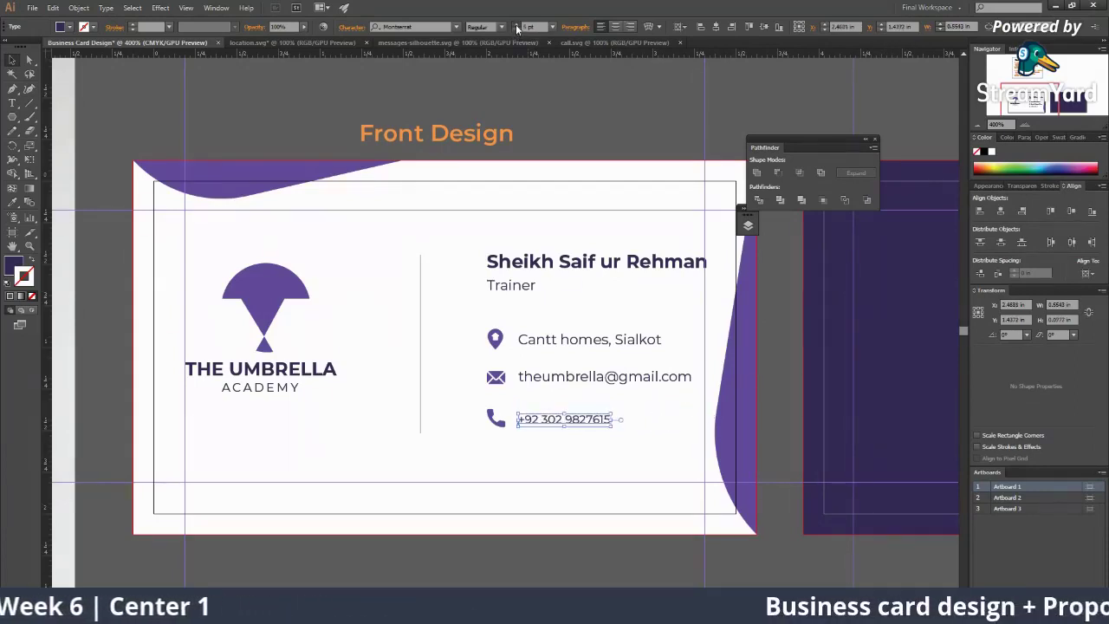
left_click(516, 27)
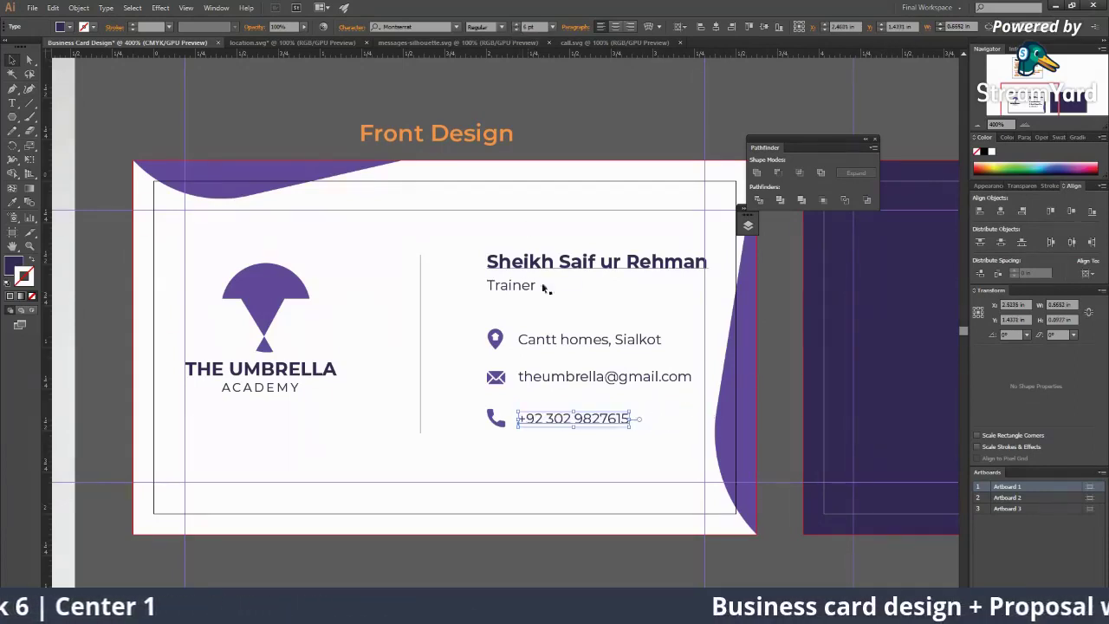
left_click(547, 376)
left_click(521, 322)
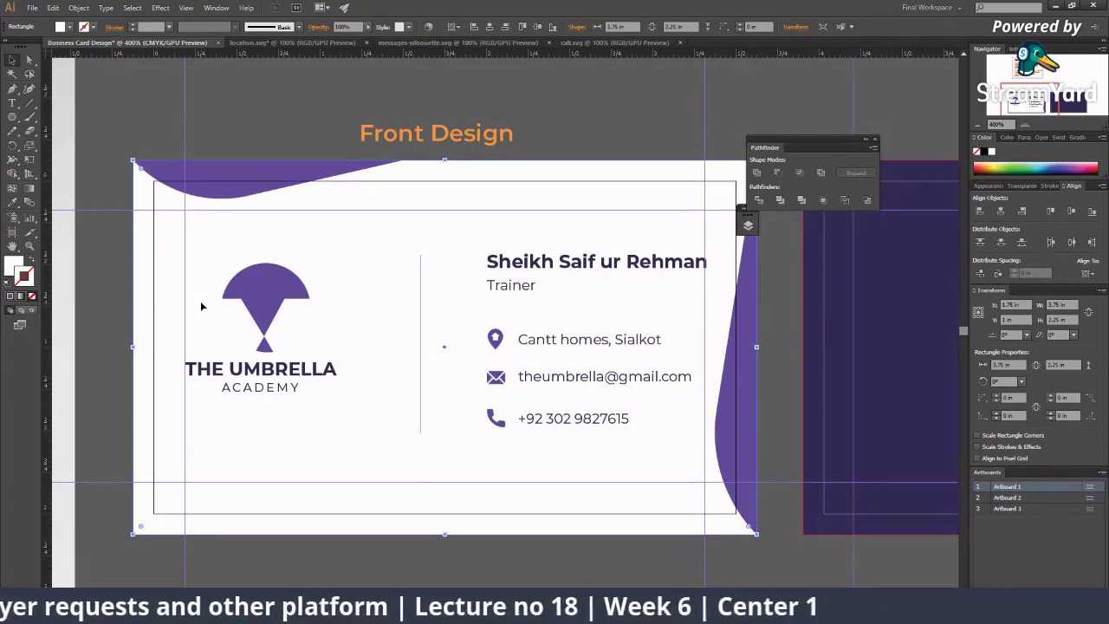
Step: Drag an anchor of the right-edge purple wave slightly left with Direct Selection
left_click(170, 167)
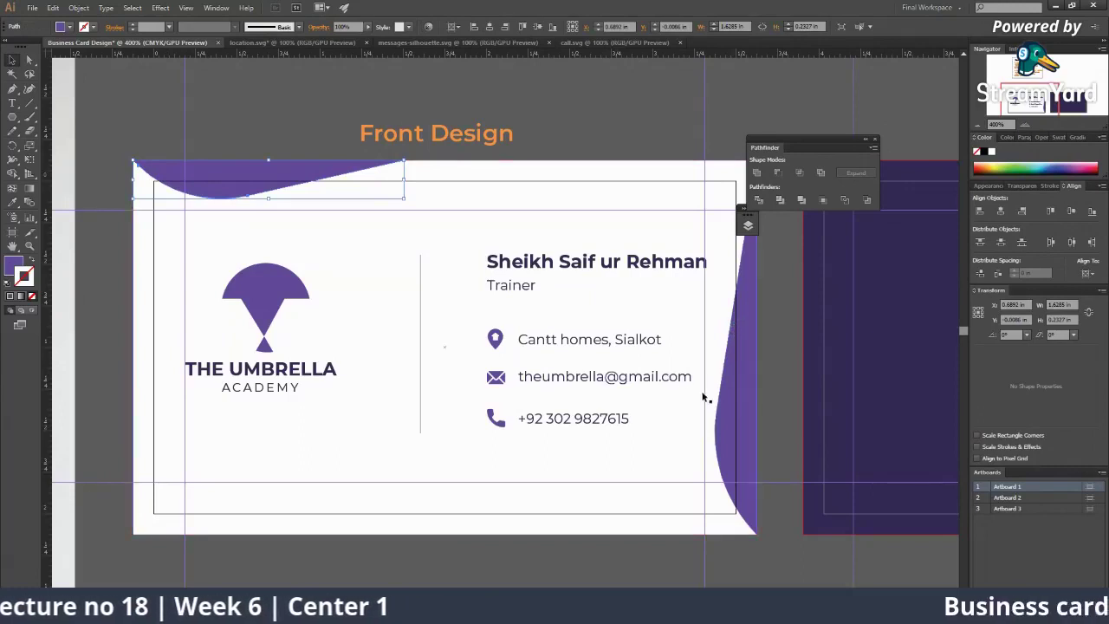
left_click(728, 414)
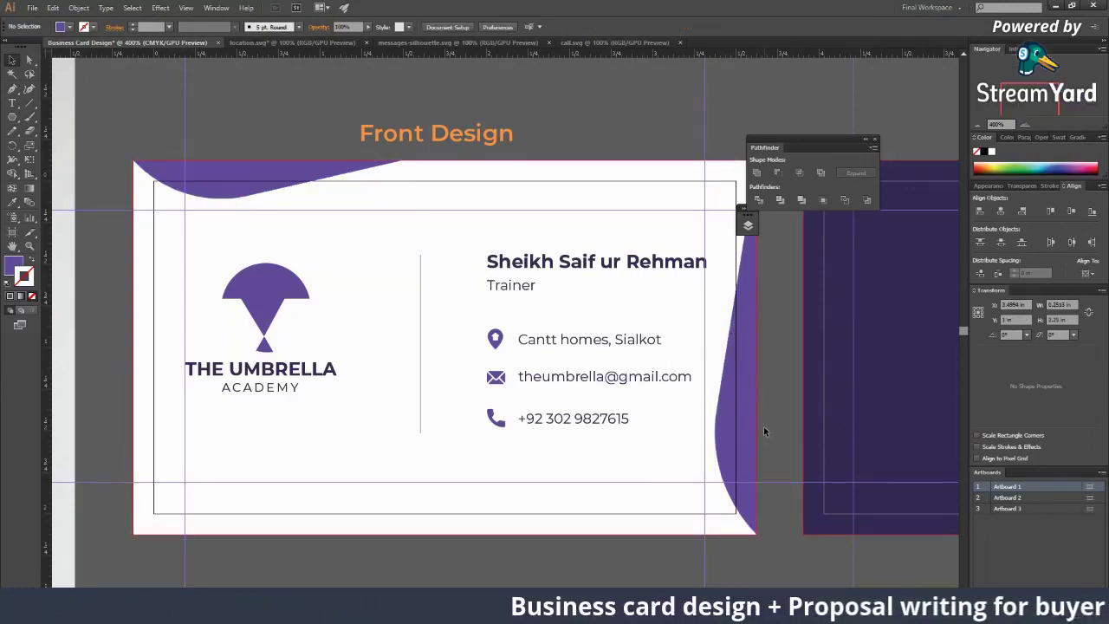
key("a")
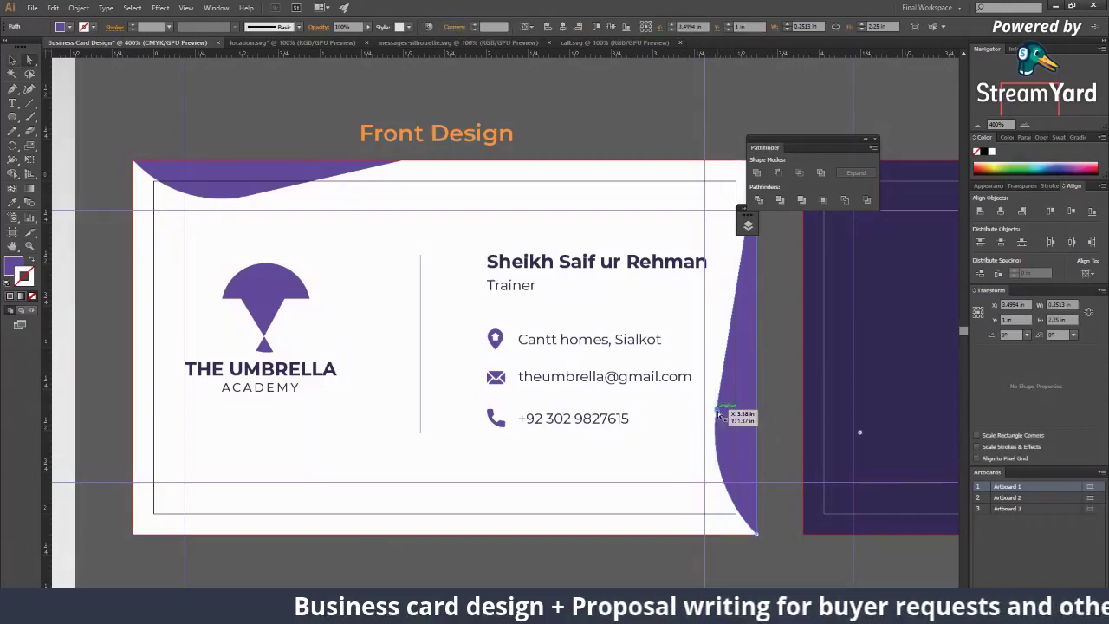
left_click_drag(724, 413, 707, 419)
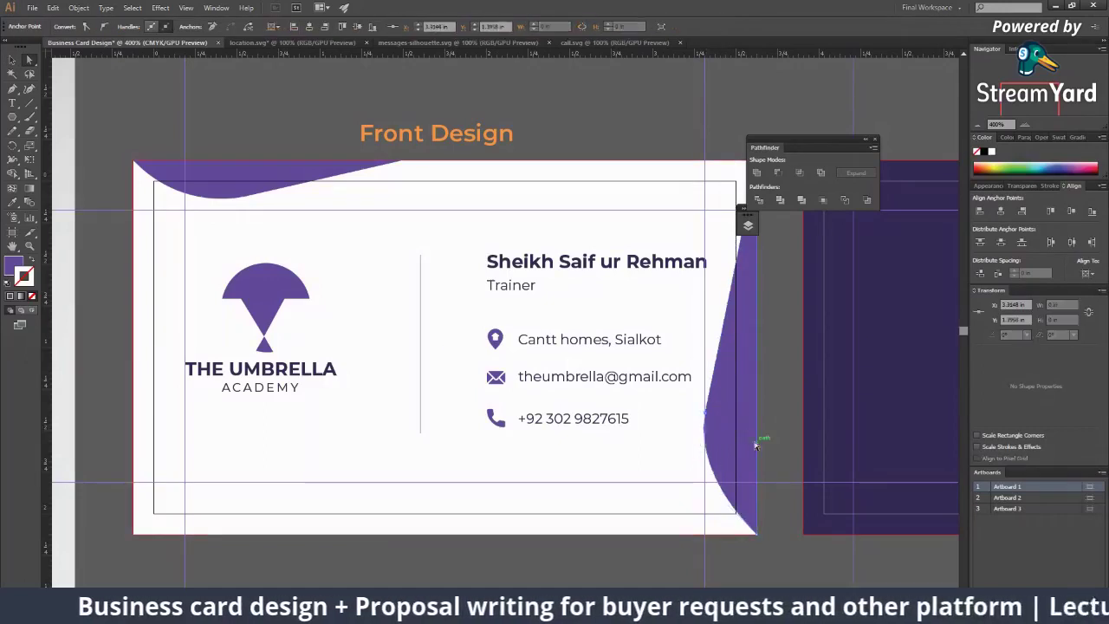
scroll(644, 436, "up", 1)
scroll(644, 436, "right", 3)
left_click(647, 202)
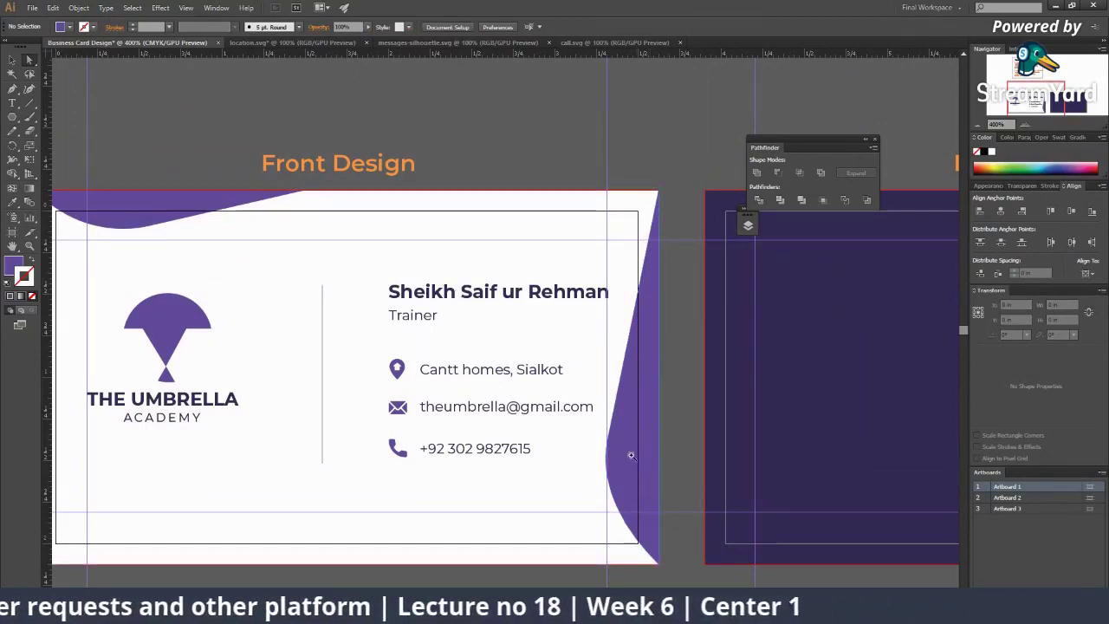
key("ctrl+minus")
key("alt+shift+ctrl+s")
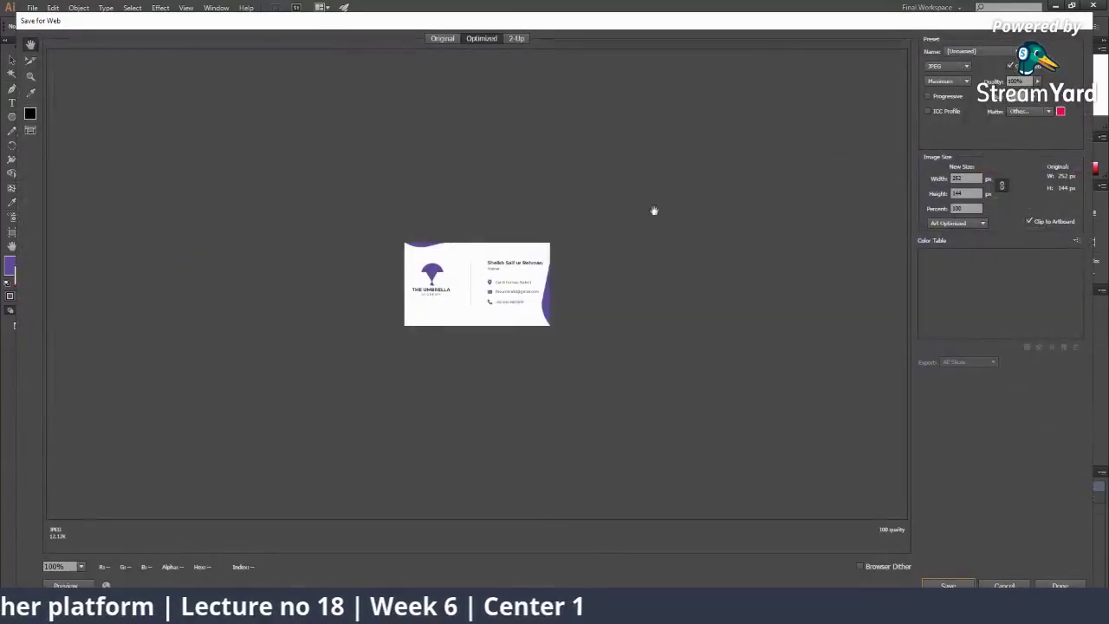
key("ctrl+plus")
key("ctrl+plus")
key("ctrl+plus")
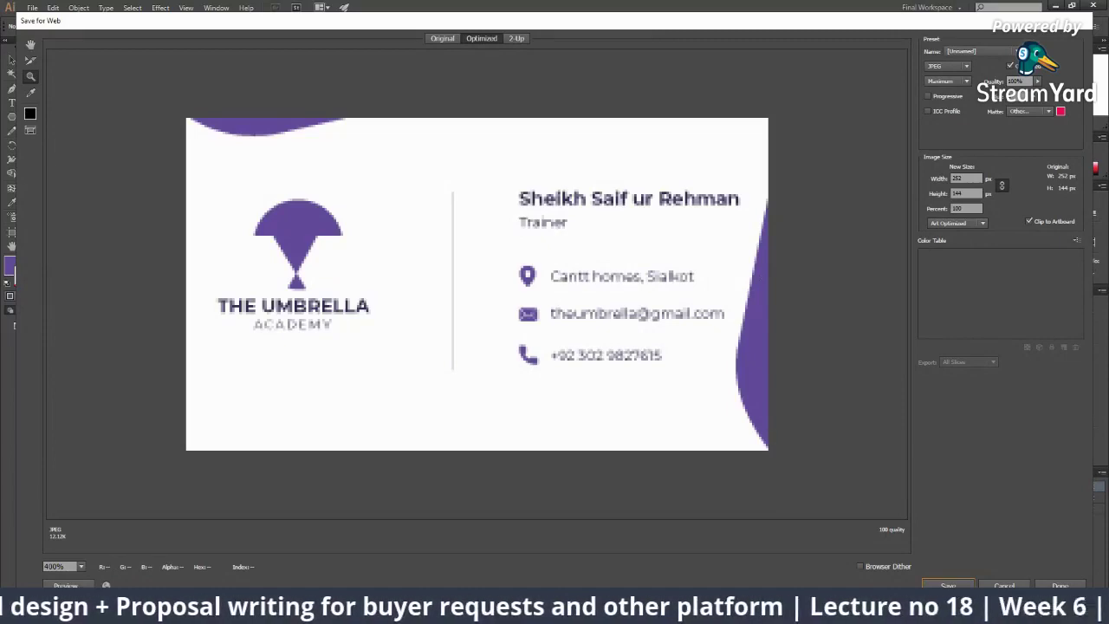
left_click(1015, 585)
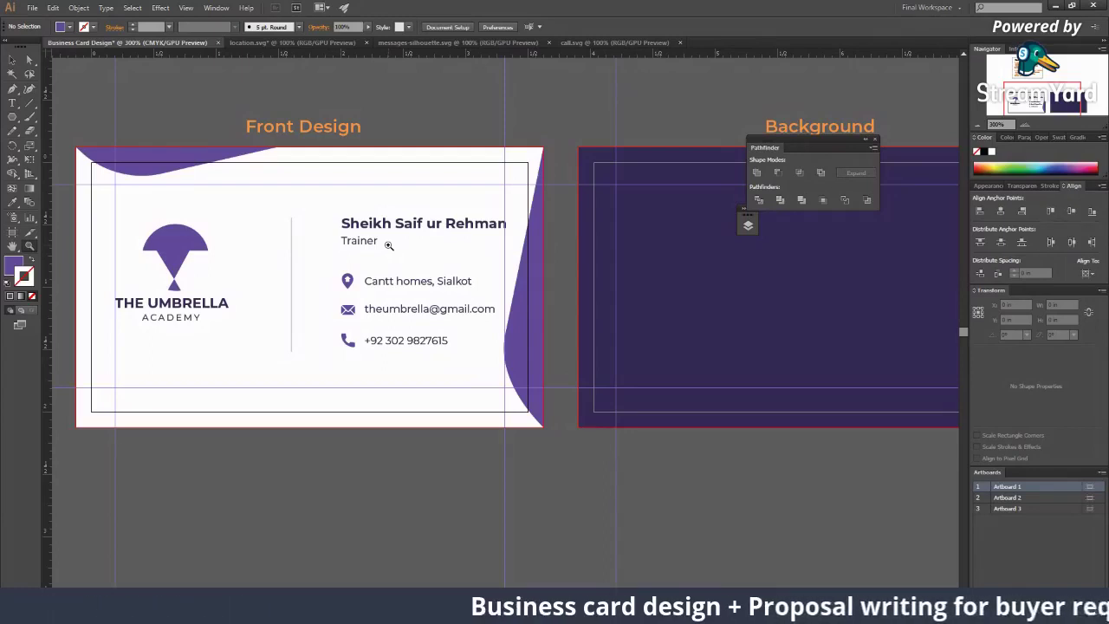
Step: Drag a segment of the top-left purple wave to adjust its curve
left_click(379, 200)
left_click(222, 298)
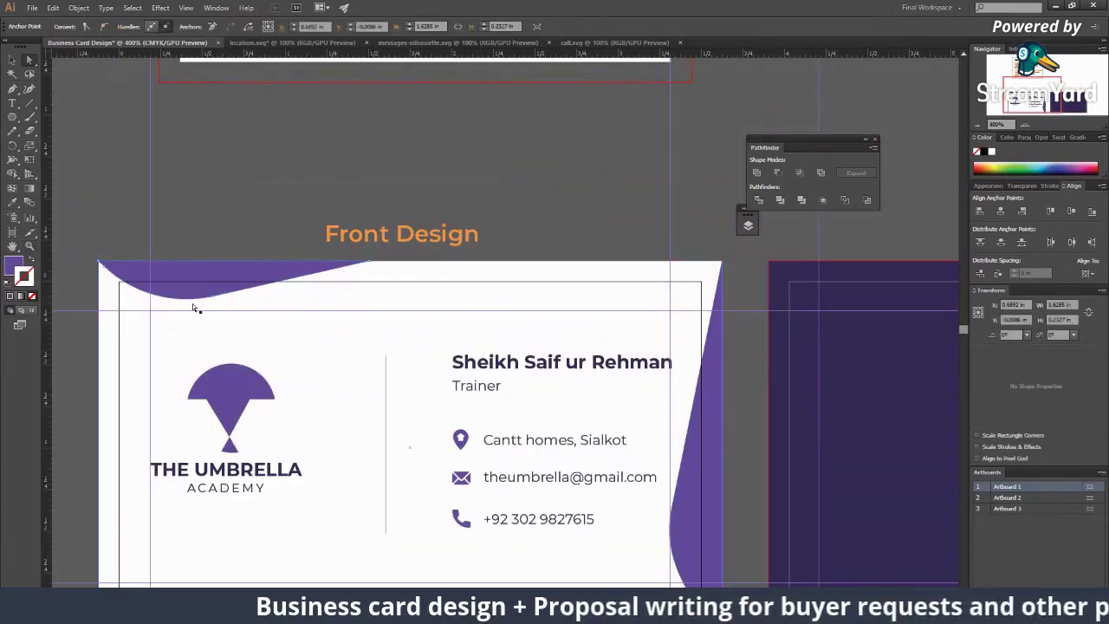
left_click_drag(220, 303, 225, 296)
left_click(426, 349)
Step: Zoom in closely and pan along the top-left wave to inspect the new curve
key("ctrl+minus")
key("ctrl+plus")
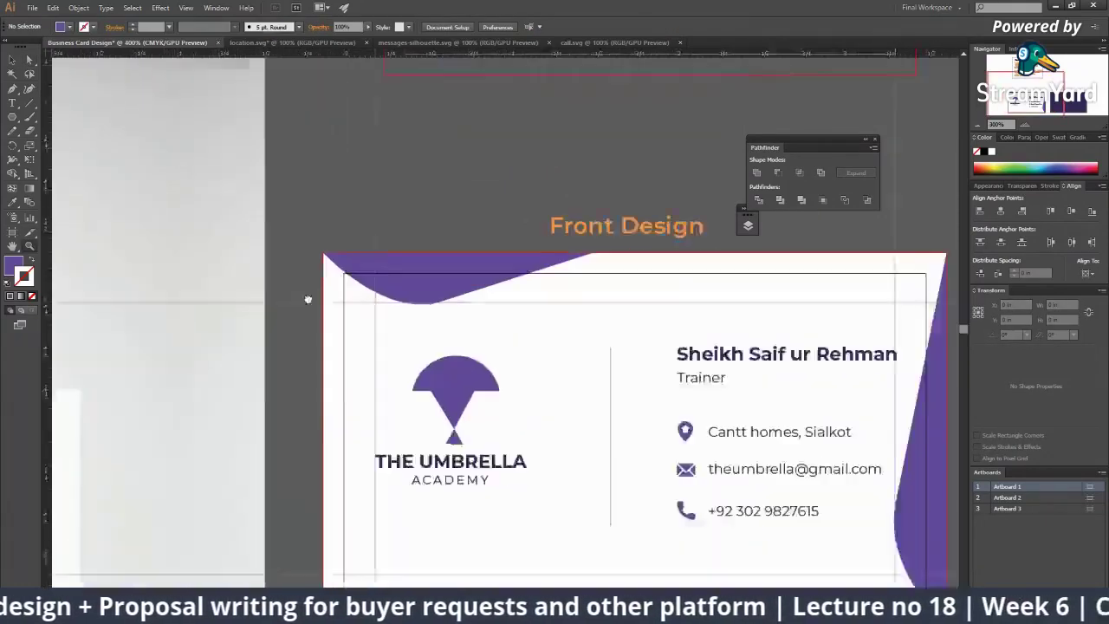
left_click_drag(419, 267, 477, 237)
left_click_drag(528, 295, 422, 302)
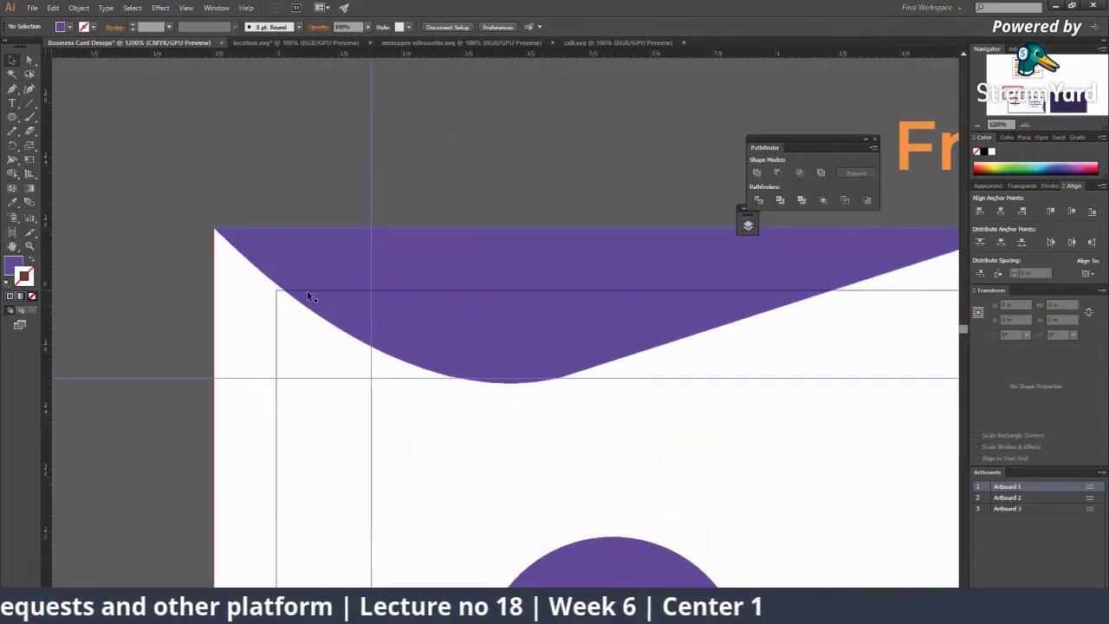
scroll(492, 310, "right", 5)
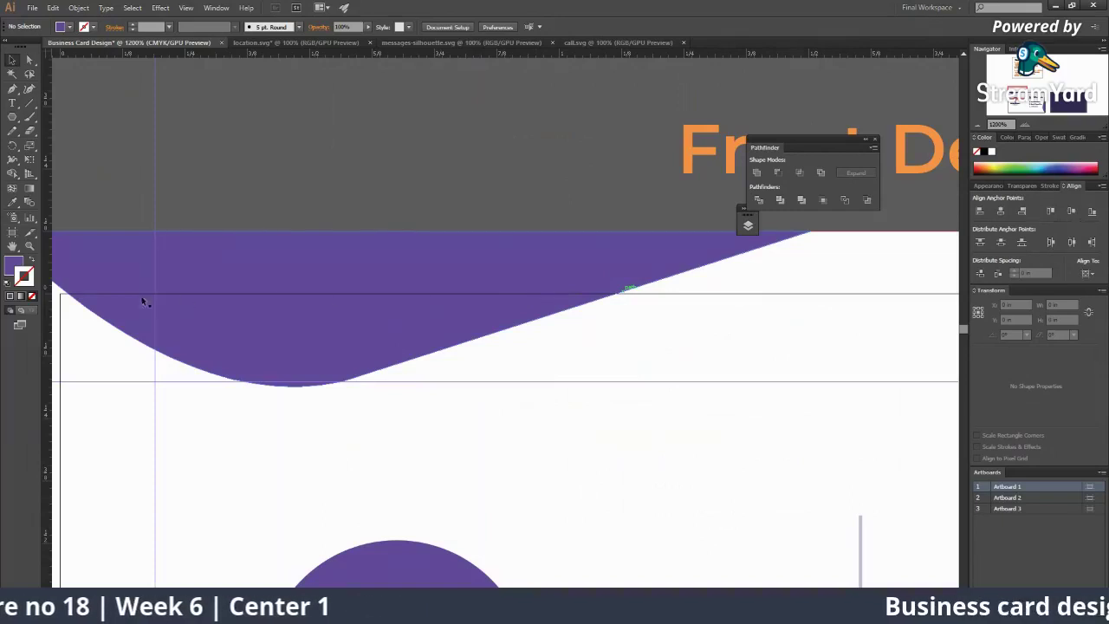
scroll(317, 200, "left", 5)
scroll(317, 200, "down", 1)
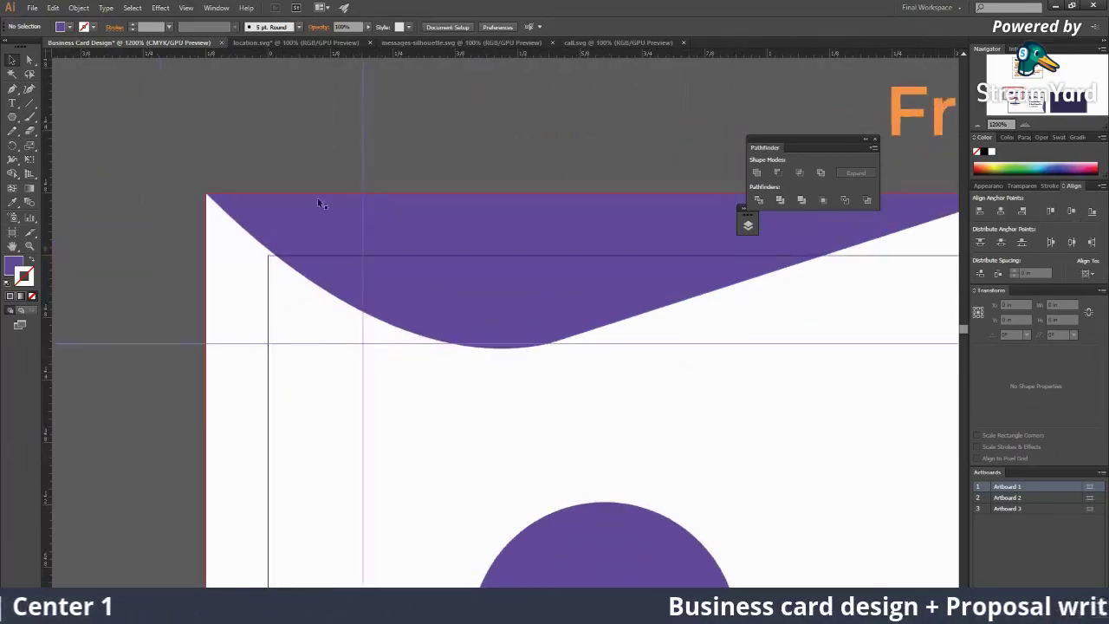
left_click_drag(414, 260, 307, 253)
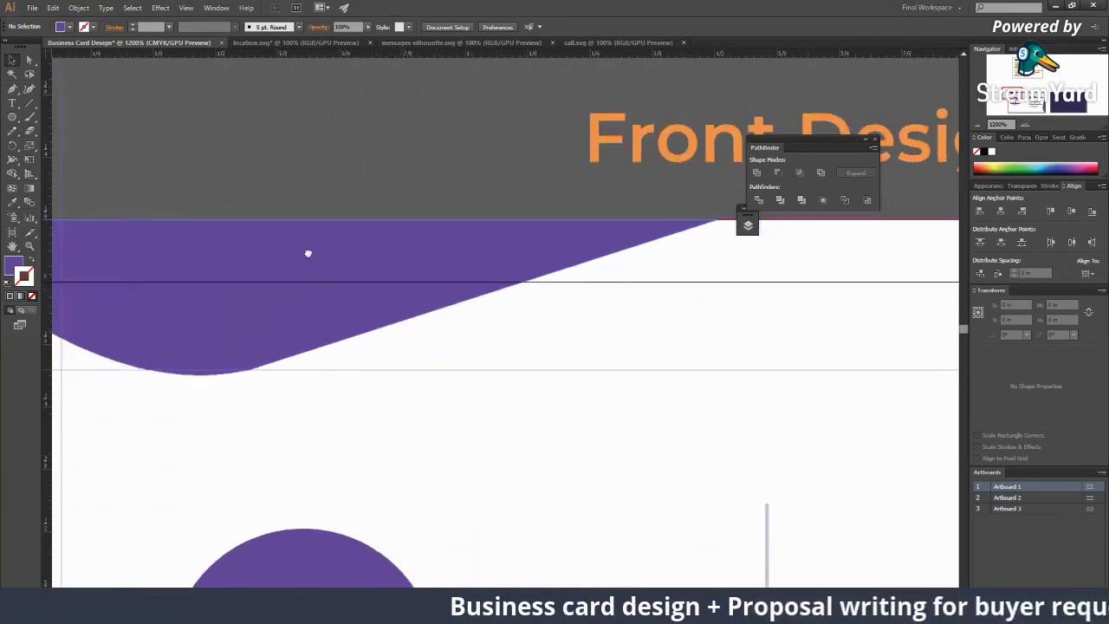
scroll(546, 326, "down", 4)
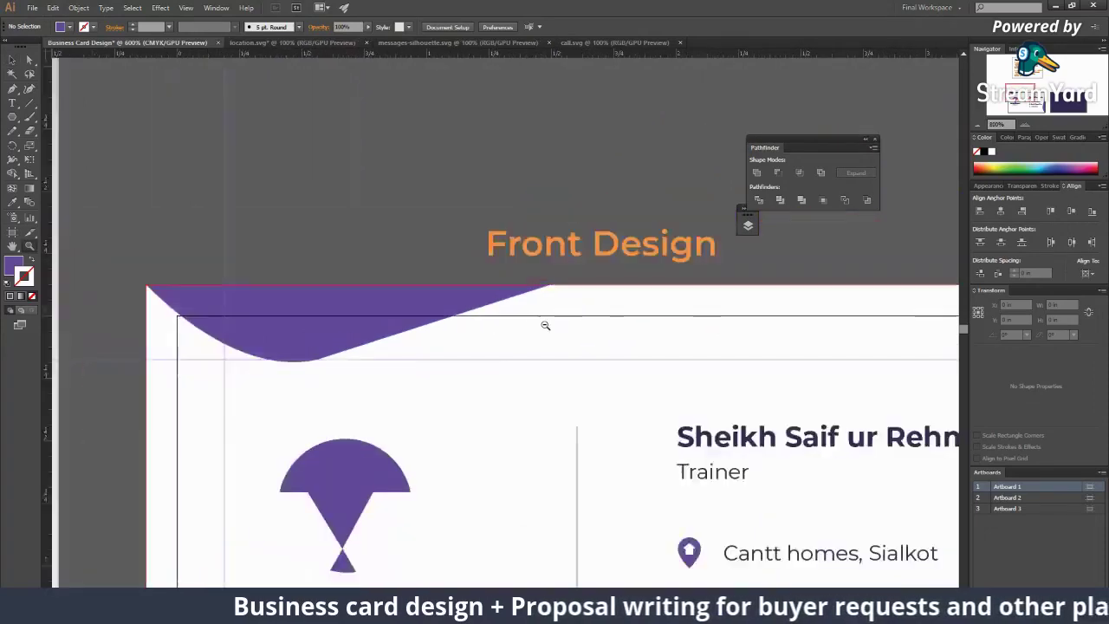
left_click_drag(515, 409, 505, 329)
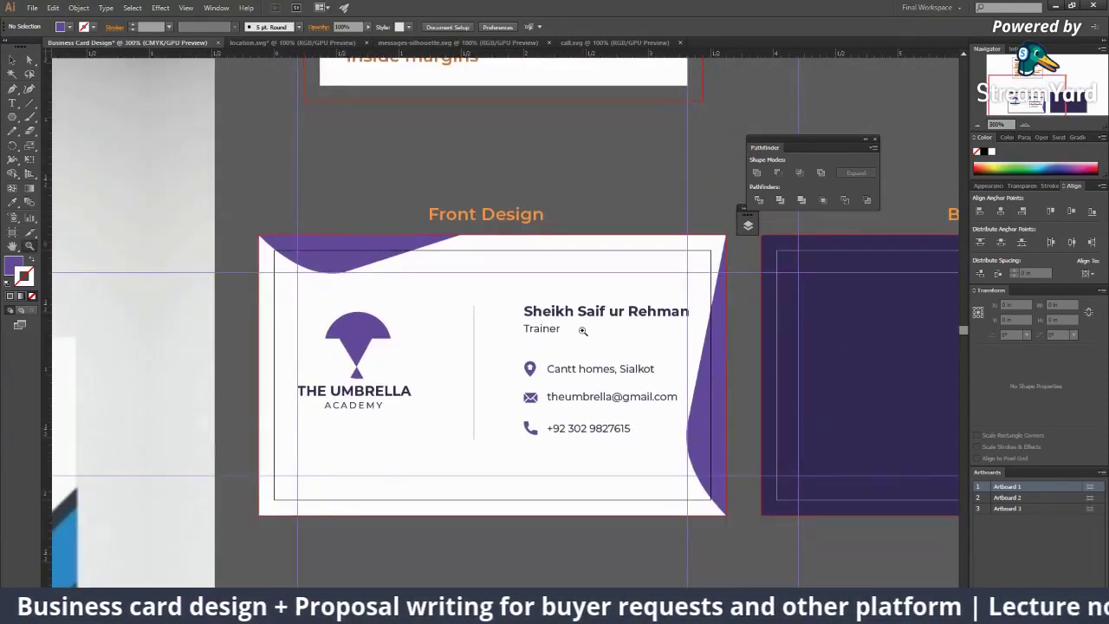
scroll(548, 384, "down", 2)
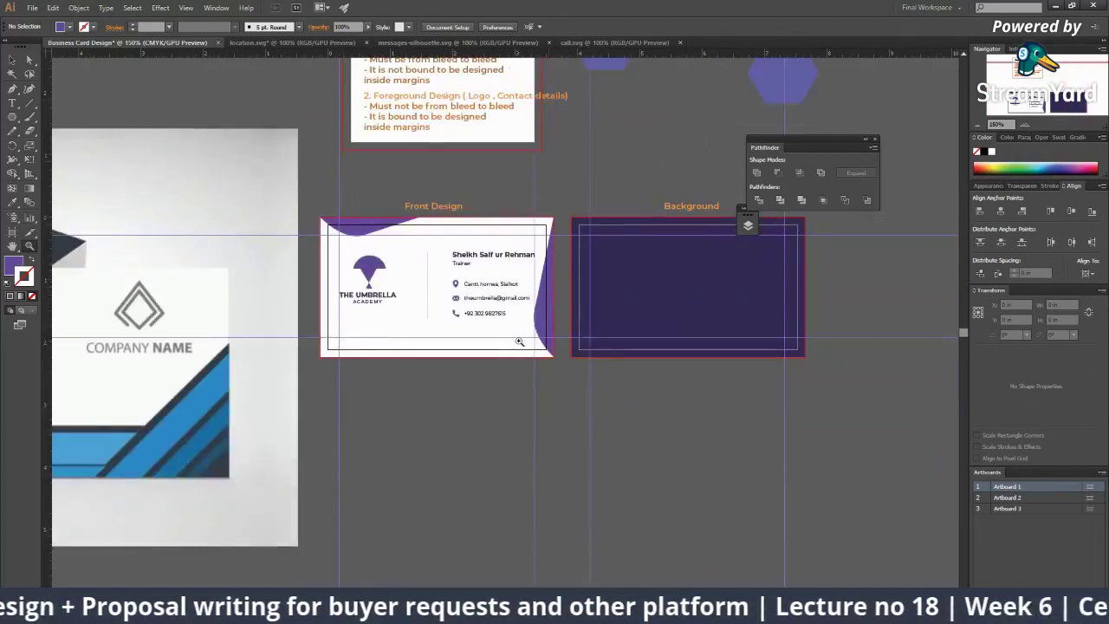
scroll(408, 316, "up", 1)
scroll(408, 316, "down", 1)
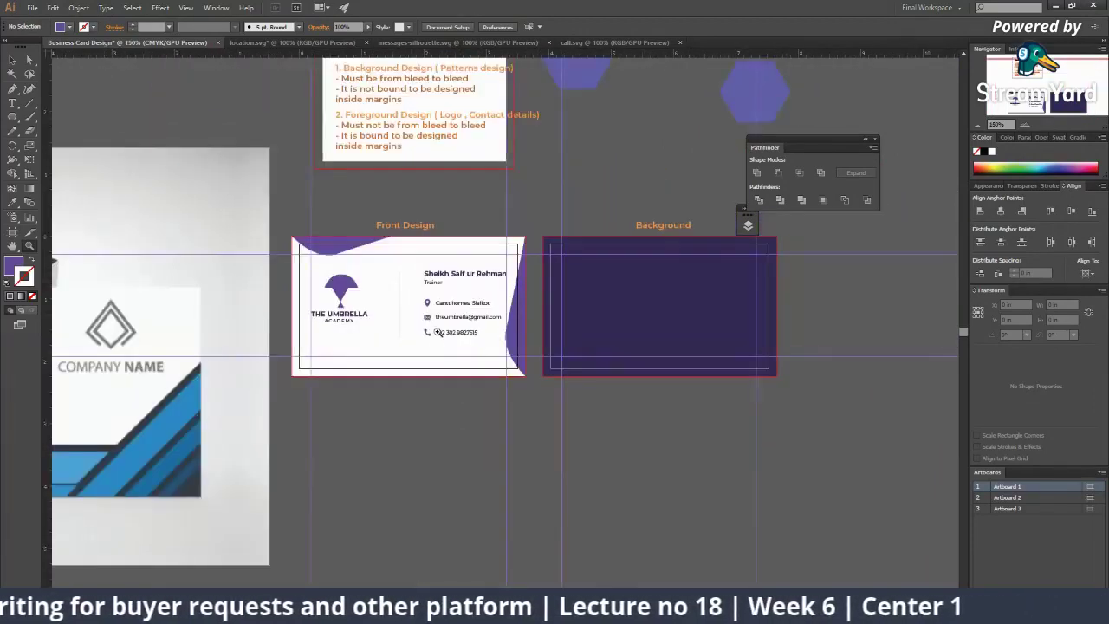
scroll(438, 332, "up", 3)
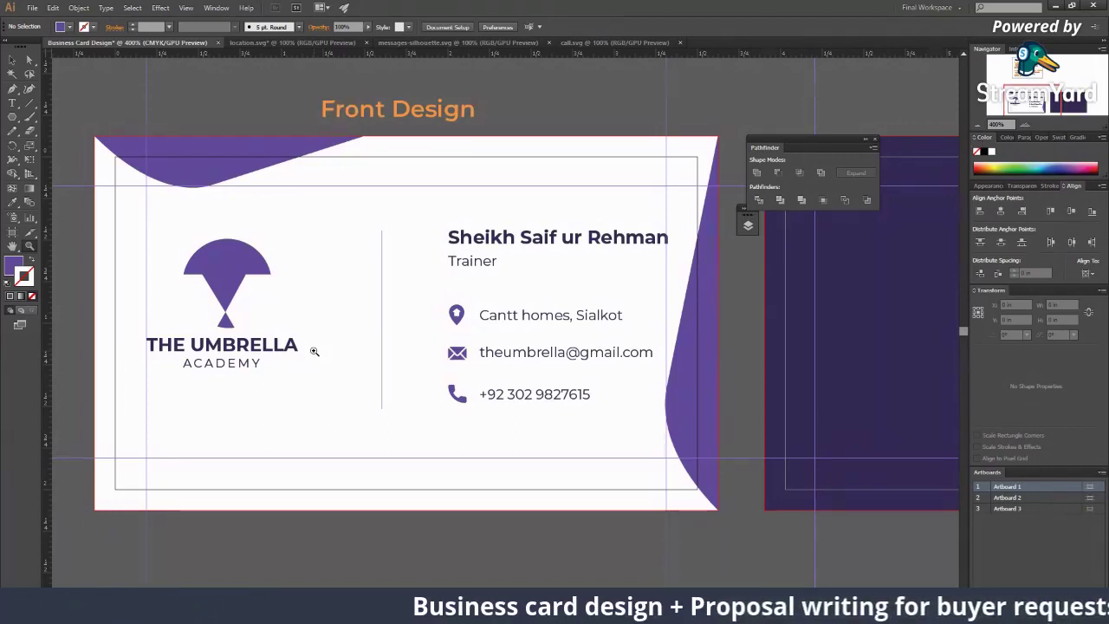
Step: Try Magneto Bold and several script fonts on the name, undoing each back to Montserrat
left_click(479, 301)
key("v")
left_click(555, 246)
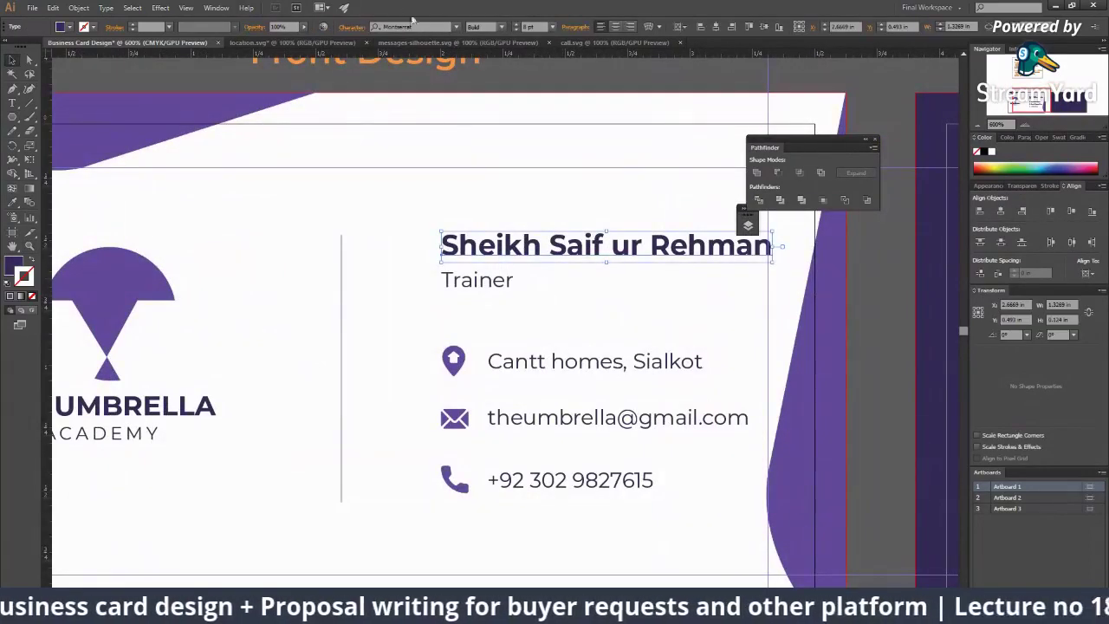
left_click(455, 27)
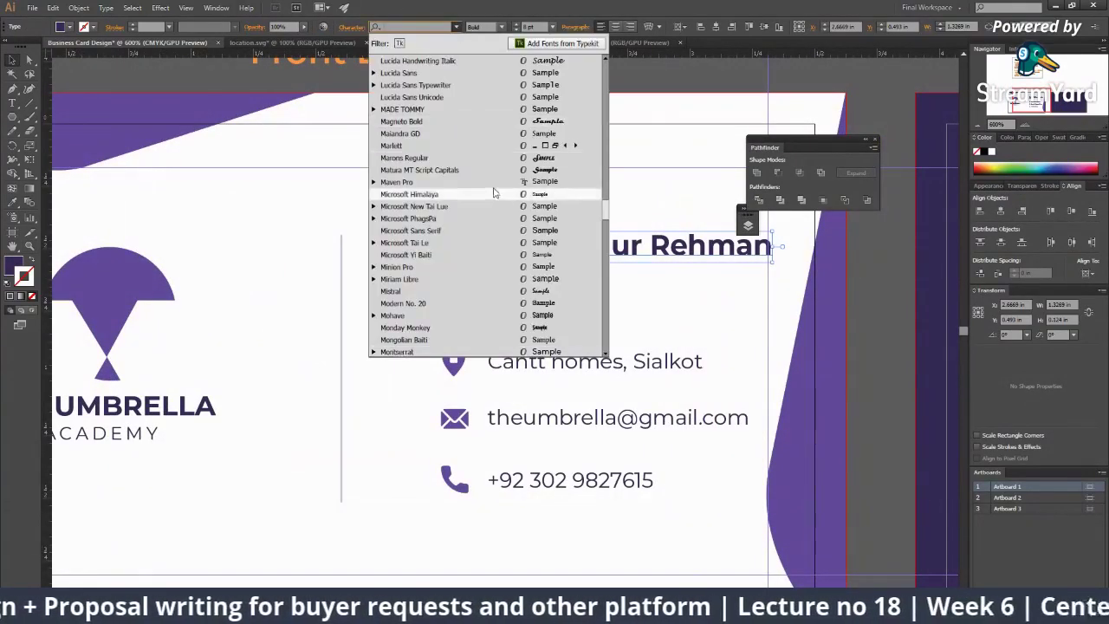
left_click(541, 121)
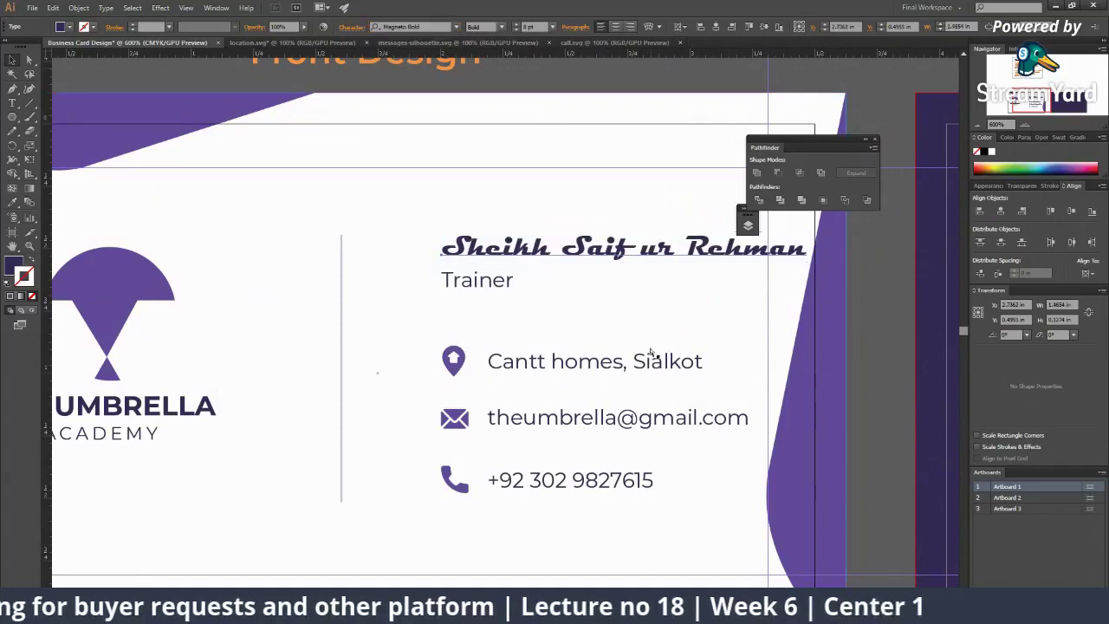
key("ctrl+z")
left_click(459, 35)
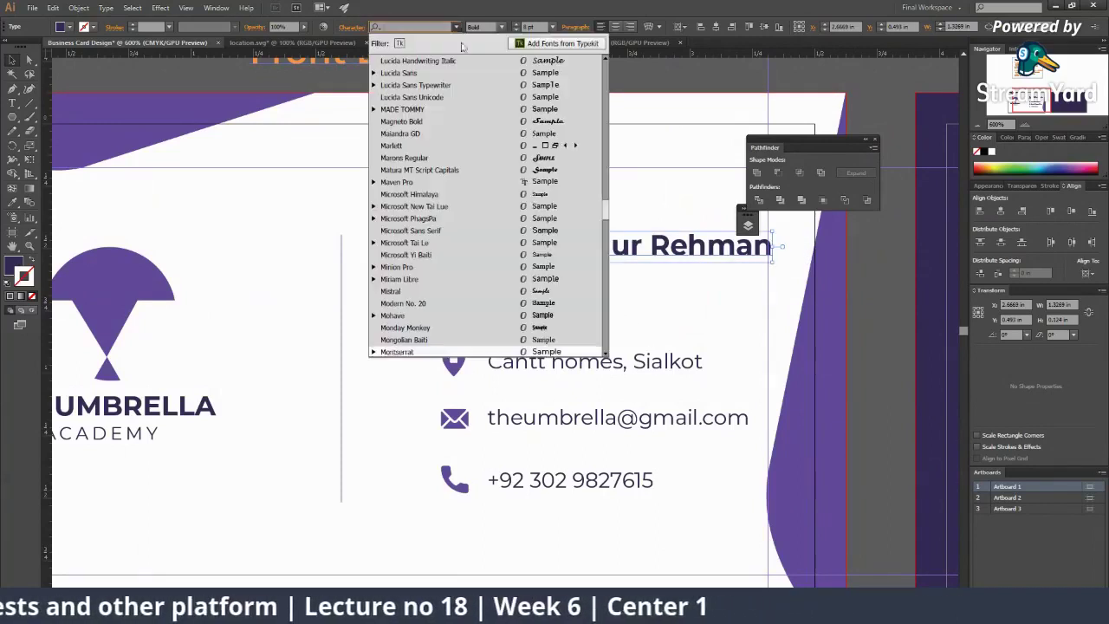
left_click(549, 156)
key("ctrl+z")
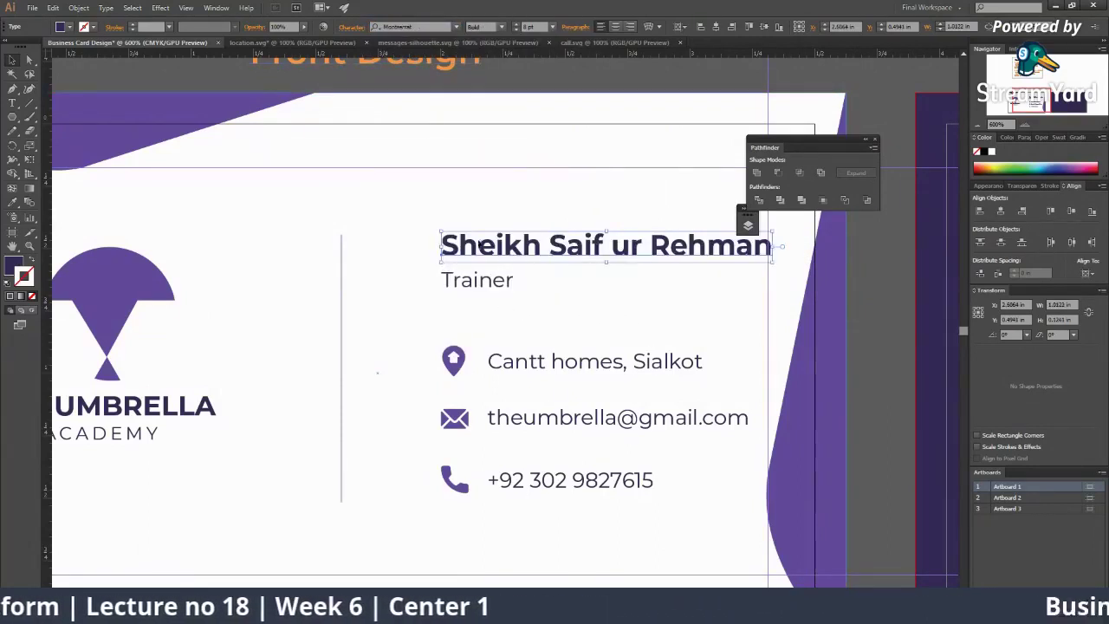
left_click(454, 27)
scroll(495, 260, "down", 10)
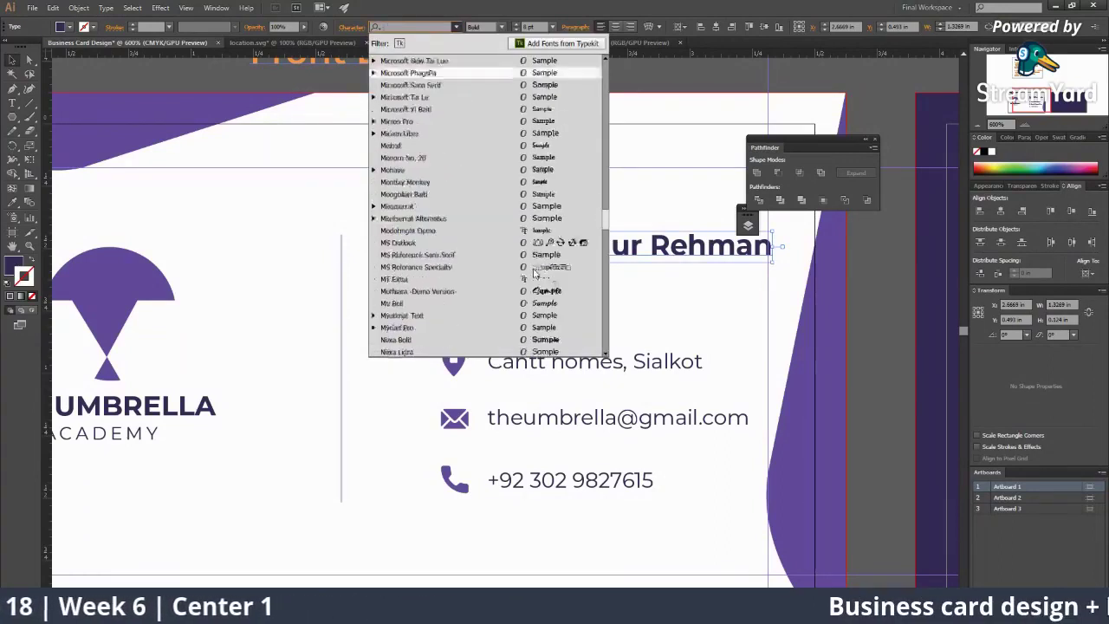
left_click(567, 153)
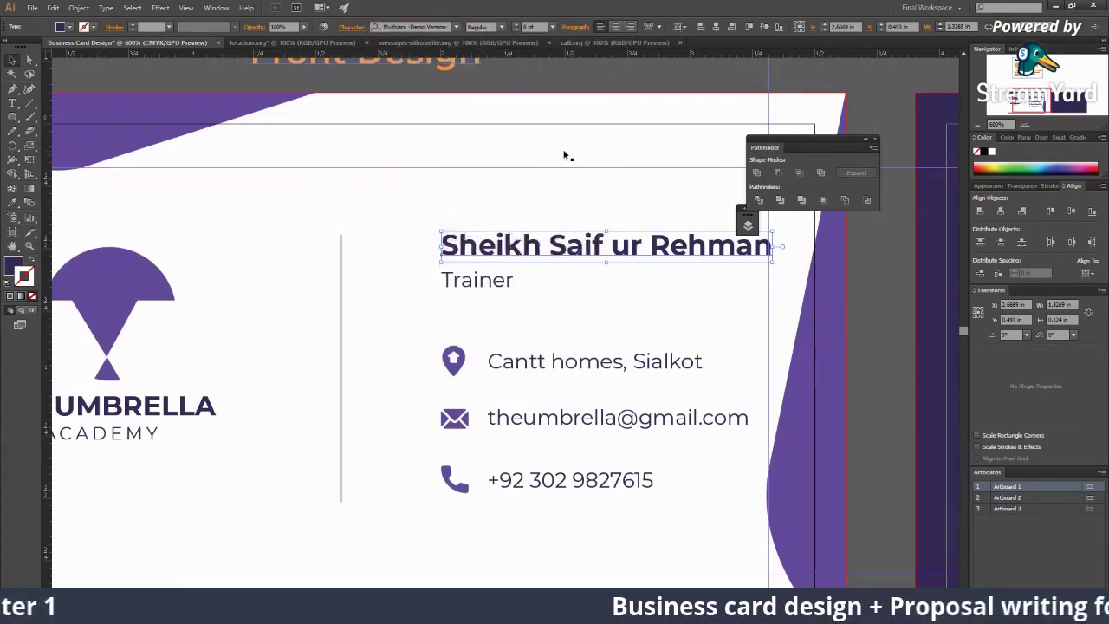
key("ctrl+z")
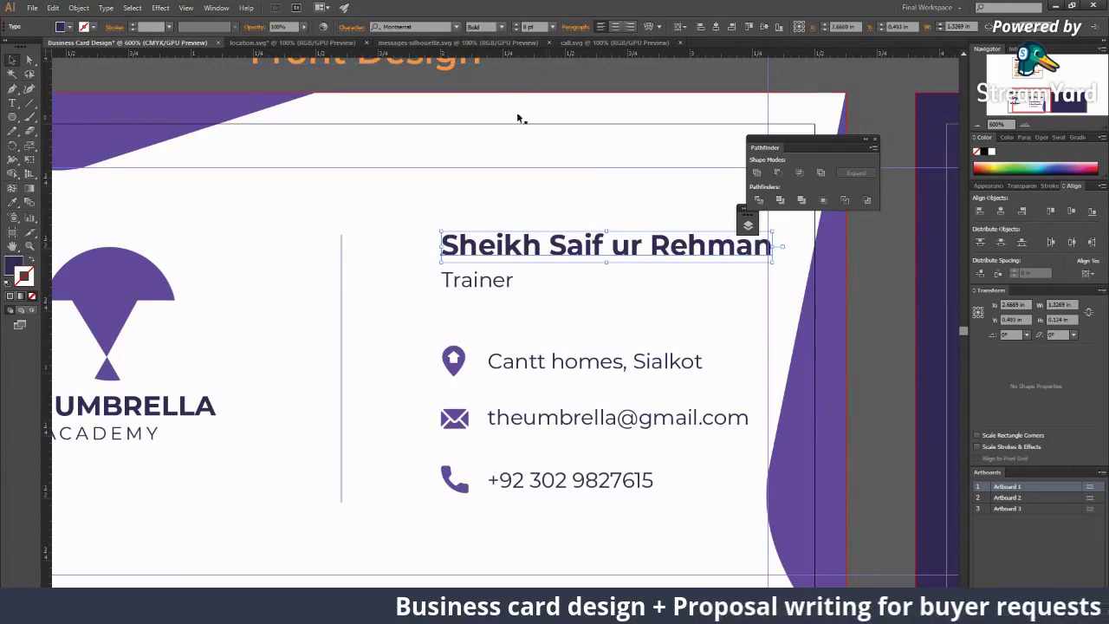
Step: Try Muthiara - Demo Version and Parchment, then set the name in Pepper Sauce
left_click(456, 27)
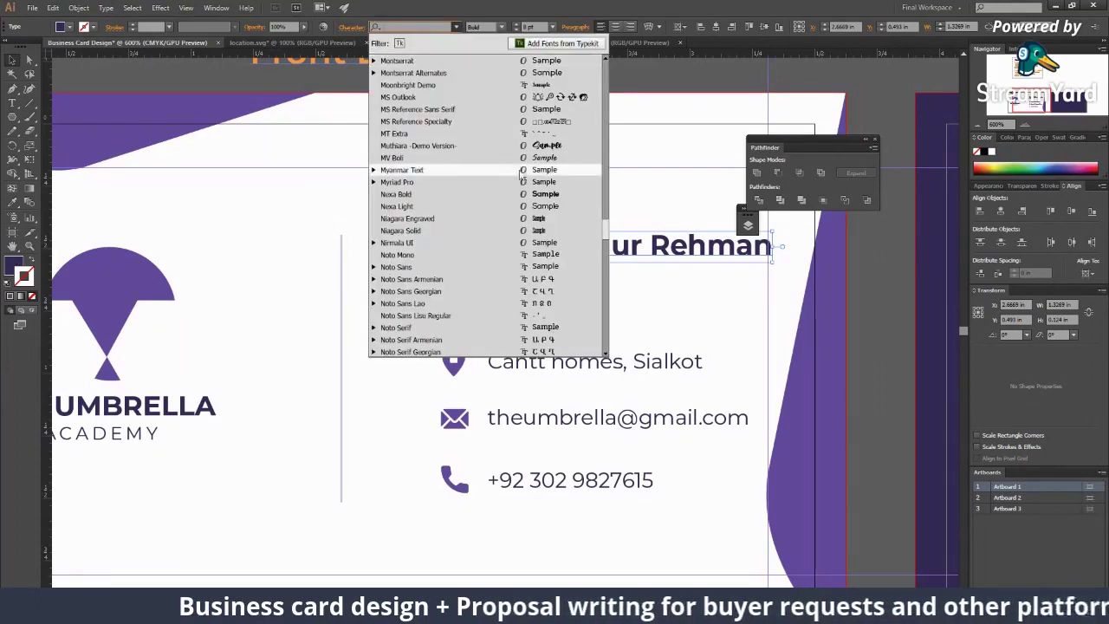
left_click(520, 145)
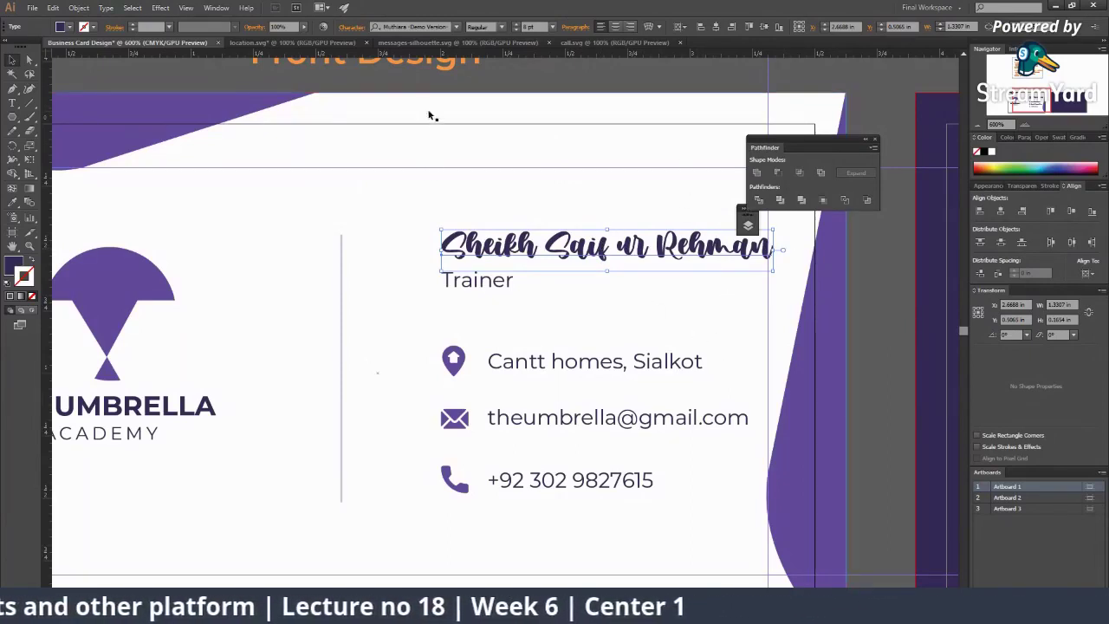
left_click(457, 27)
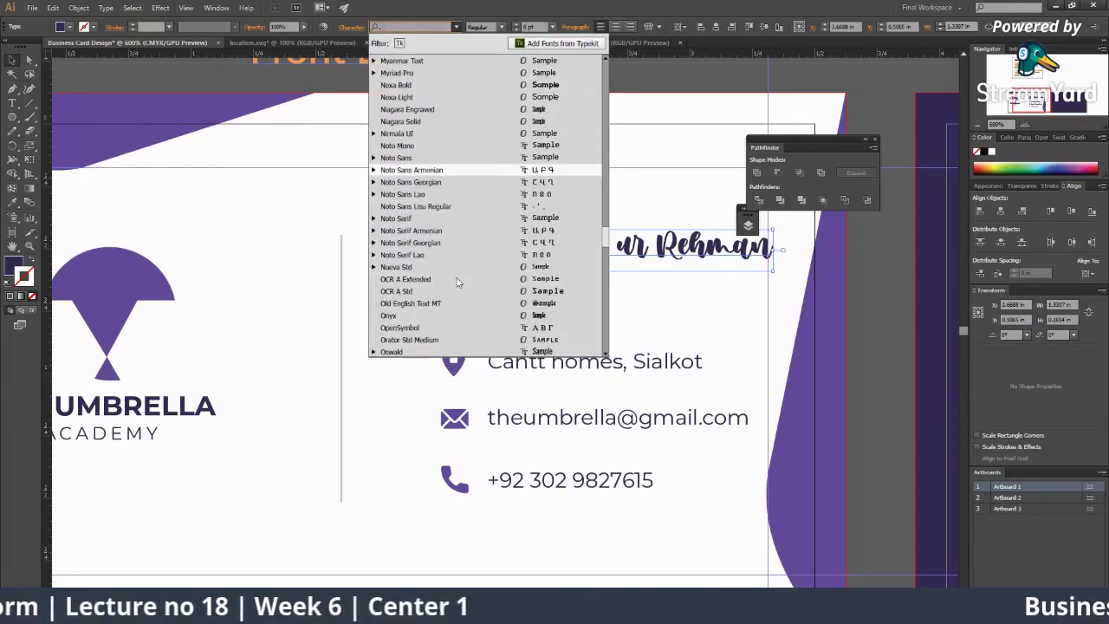
scroll(457, 282, "down", 8)
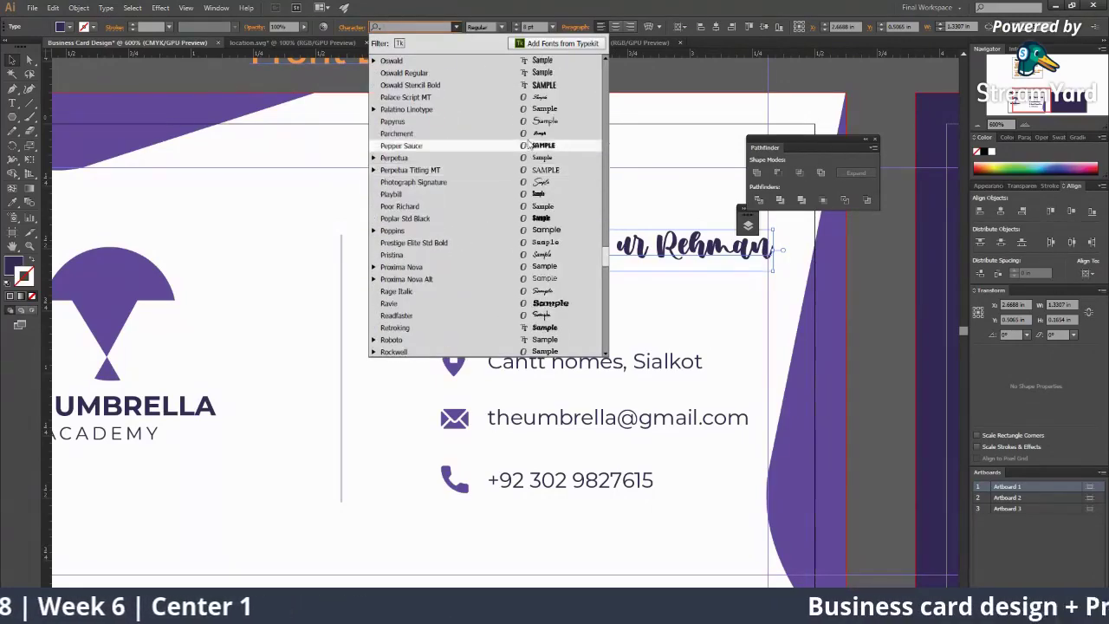
left_click(527, 135)
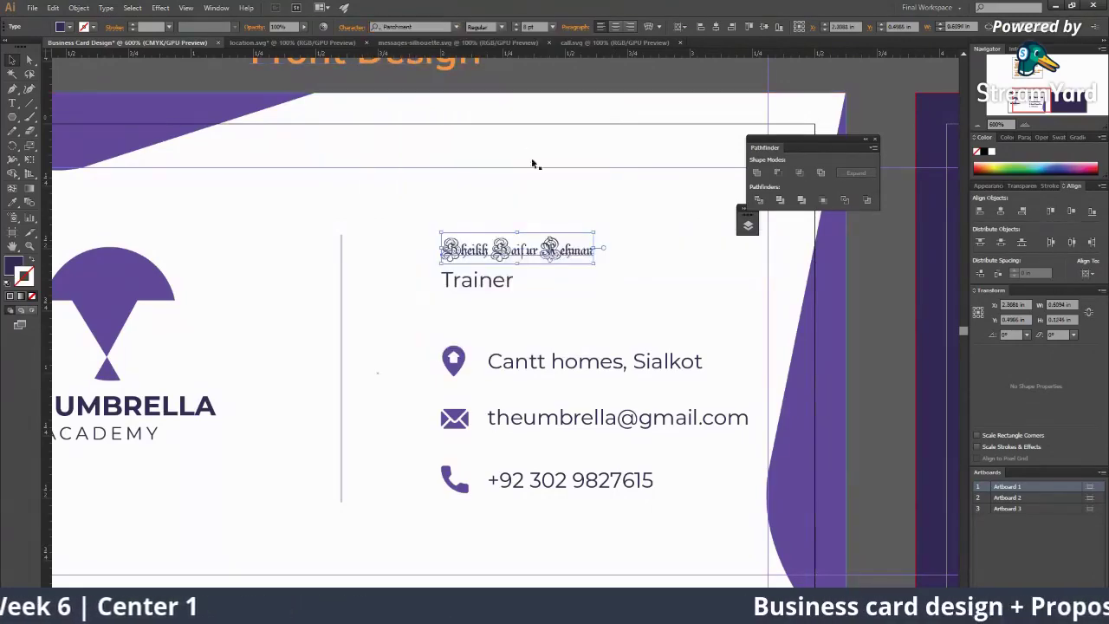
left_click(456, 27)
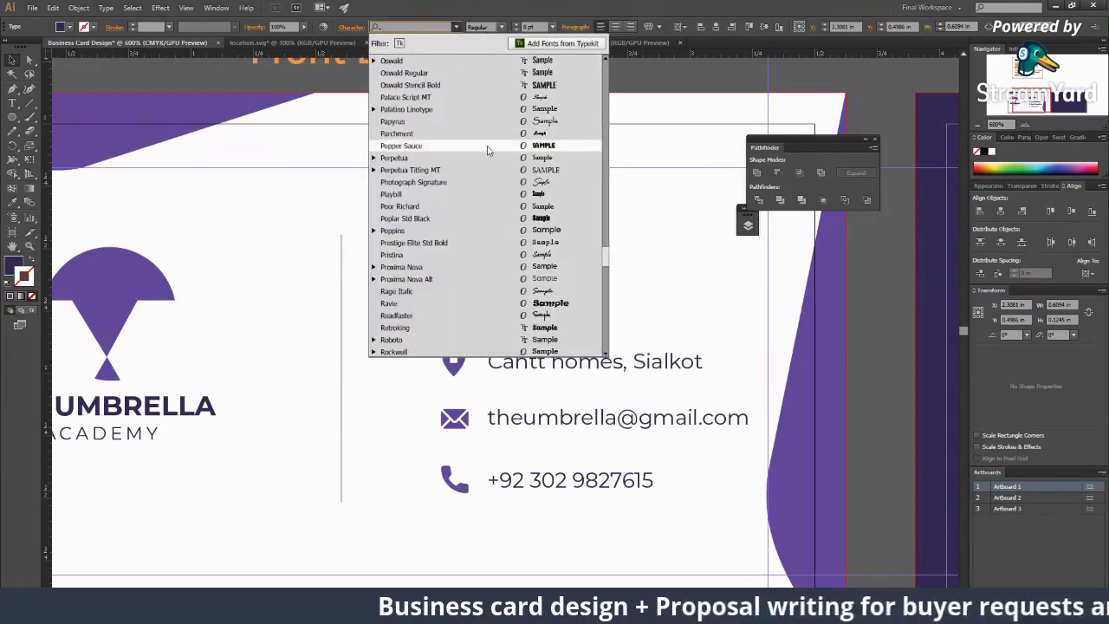
left_click(488, 150)
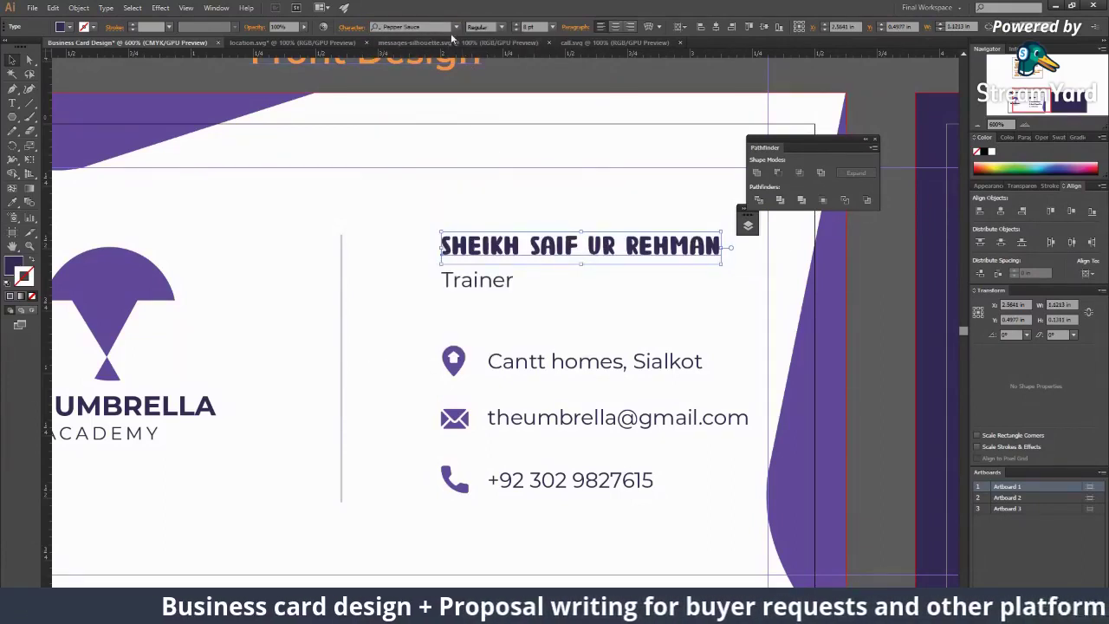
left_click(457, 27)
scroll(489, 290, "down", 15)
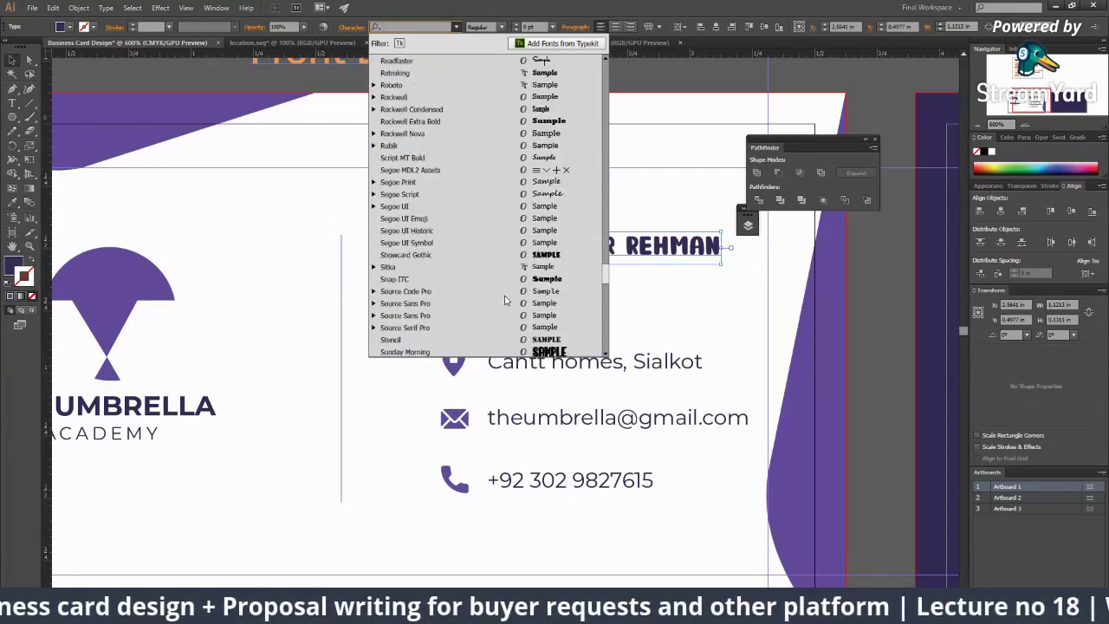
scroll(489, 299, "down", 15)
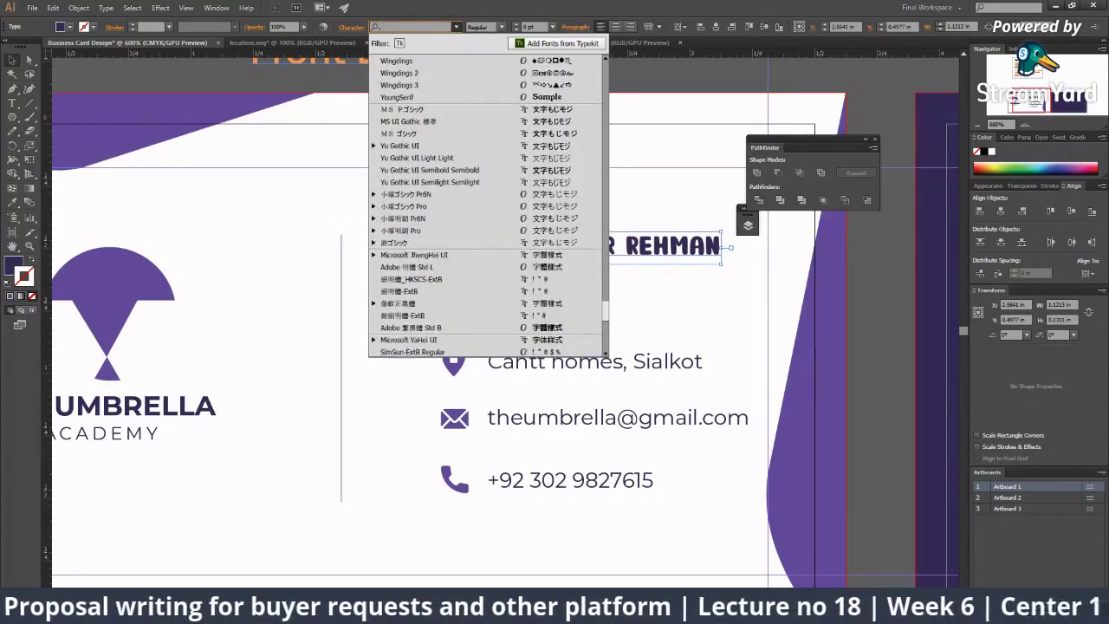
Step: Open dafont.com in a new browser tab and browse the Basic category to page 2
key("alt+Tab")
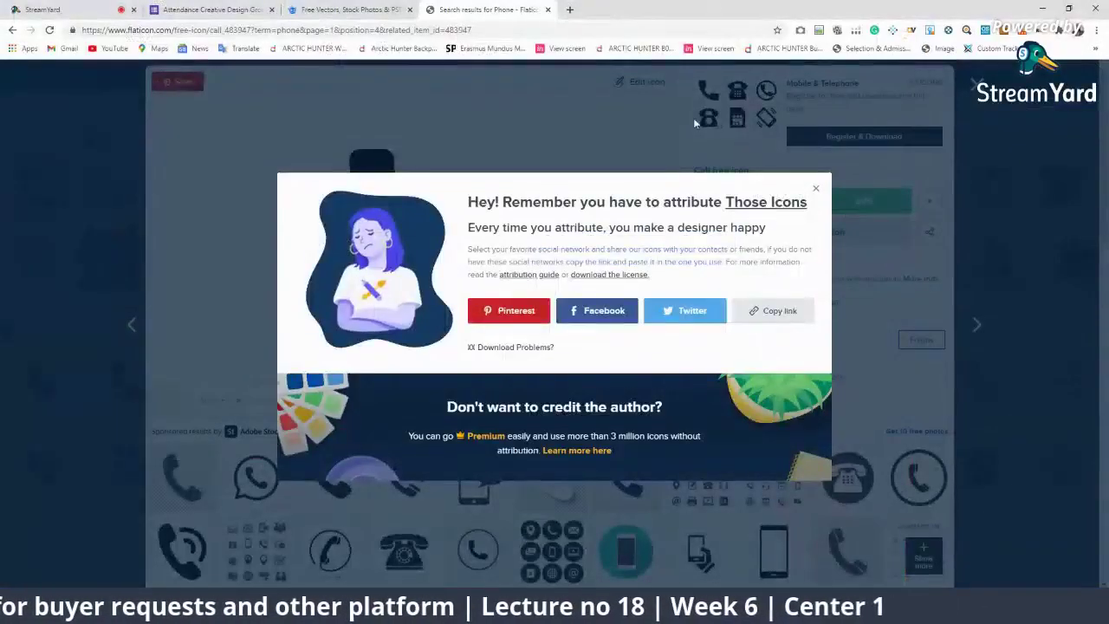
key("ctrl+t")
type("dafont")
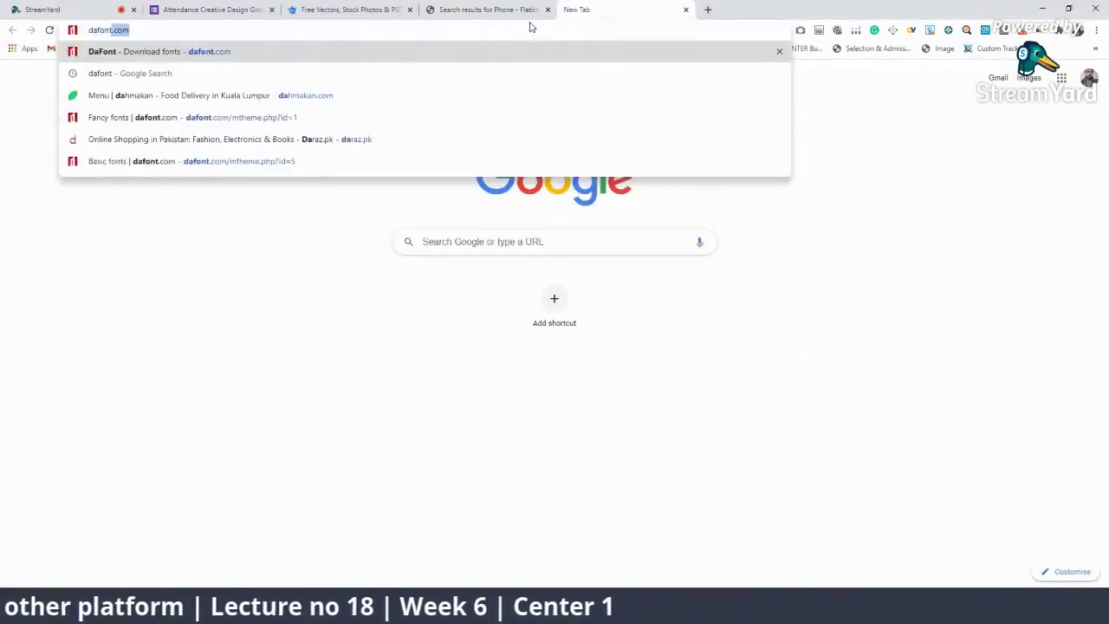
key("Return")
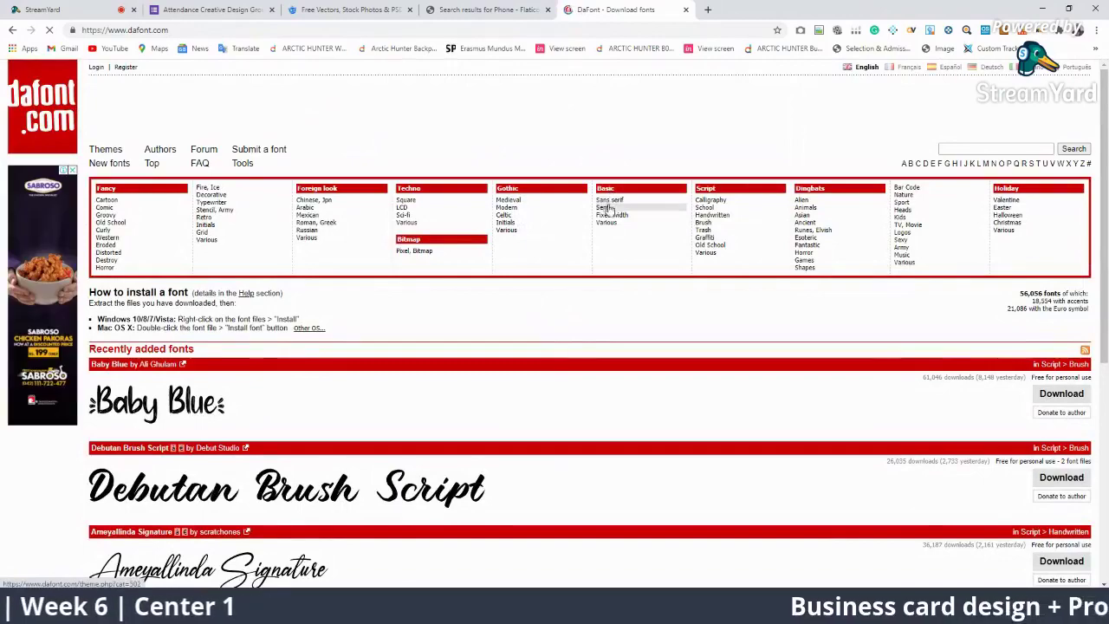
left_click(604, 188)
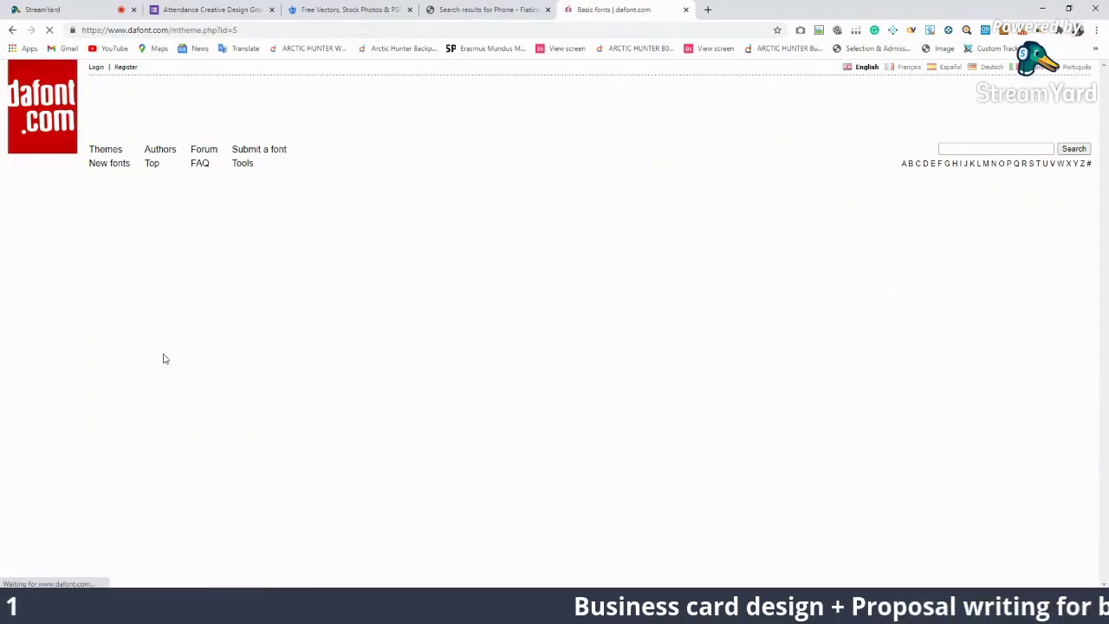
scroll(259, 431, "down", 6)
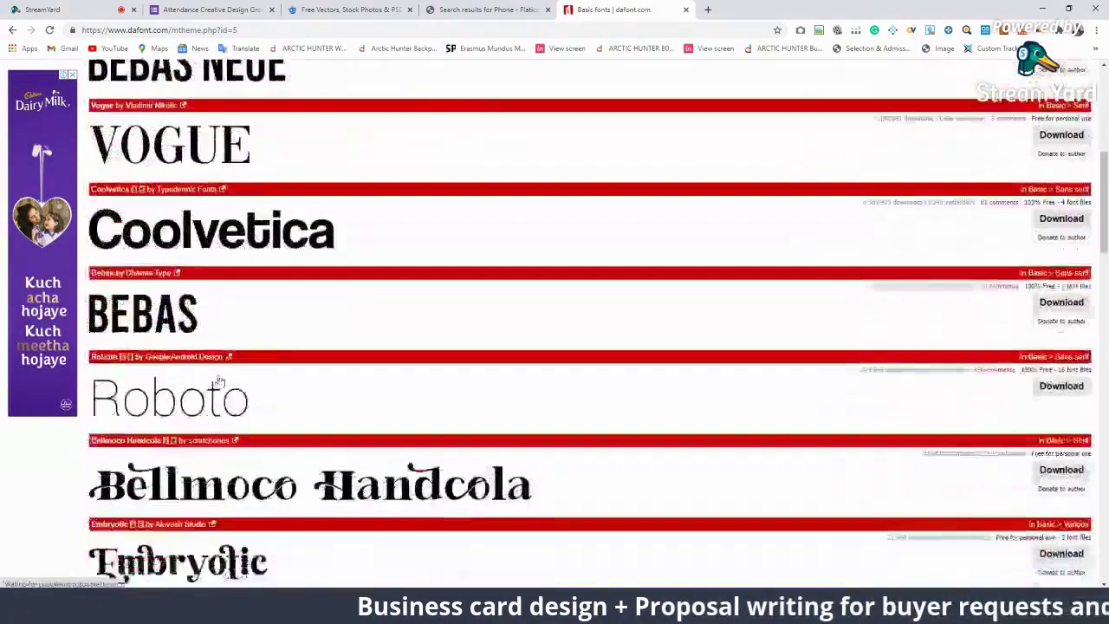
scroll(228, 329, "down", 3)
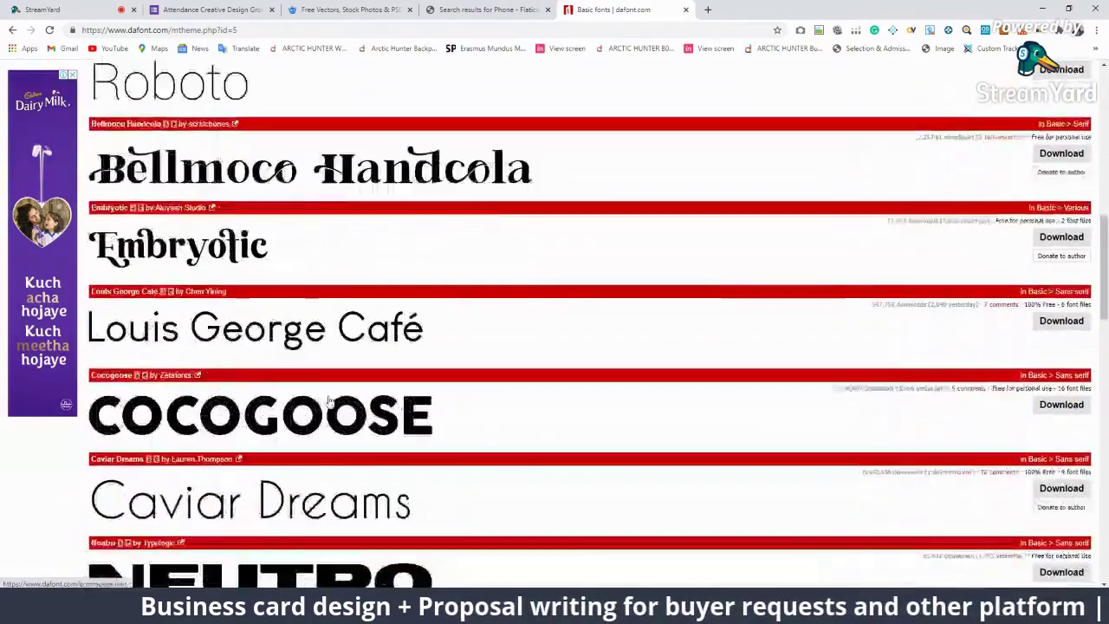
scroll(238, 348, "down", 3)
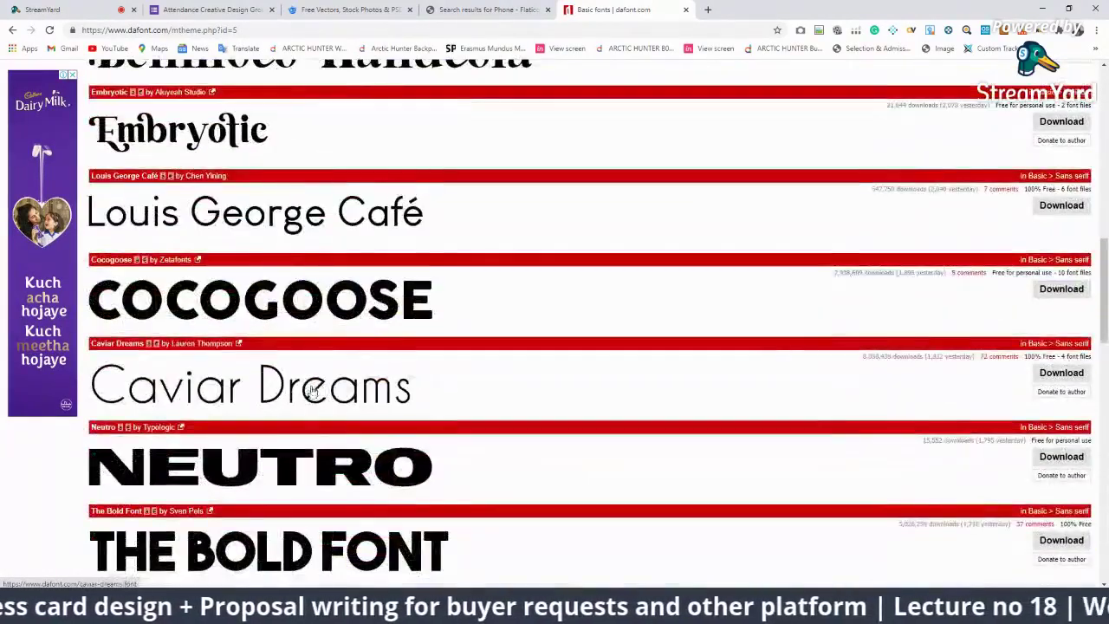
scroll(318, 403, "down", 5)
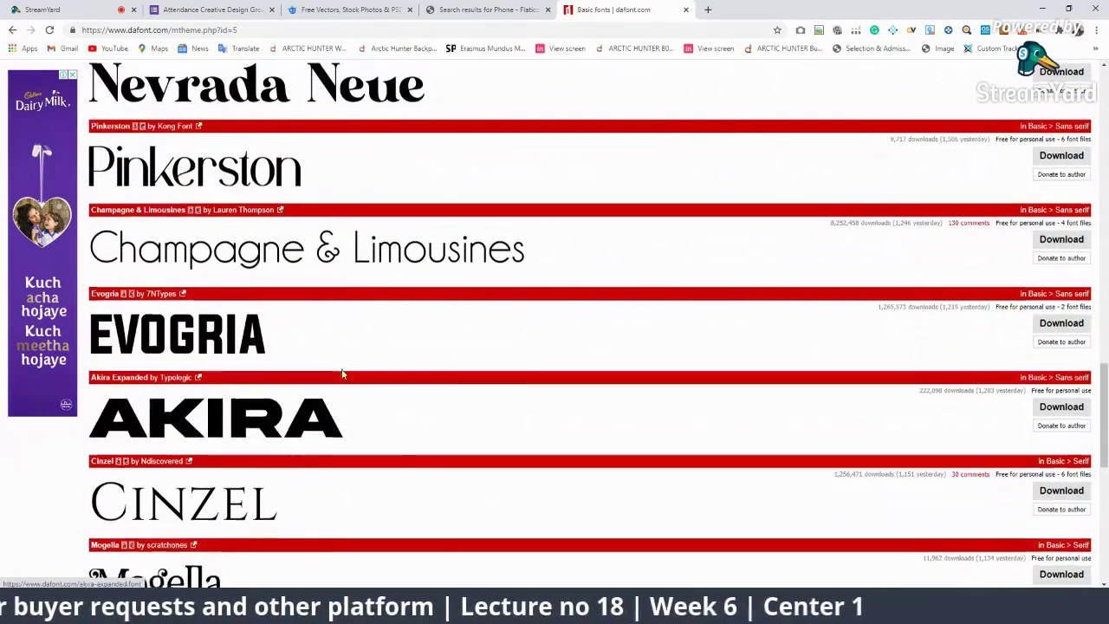
scroll(341, 374, "down", 3)
scroll(338, 349, "down", 3)
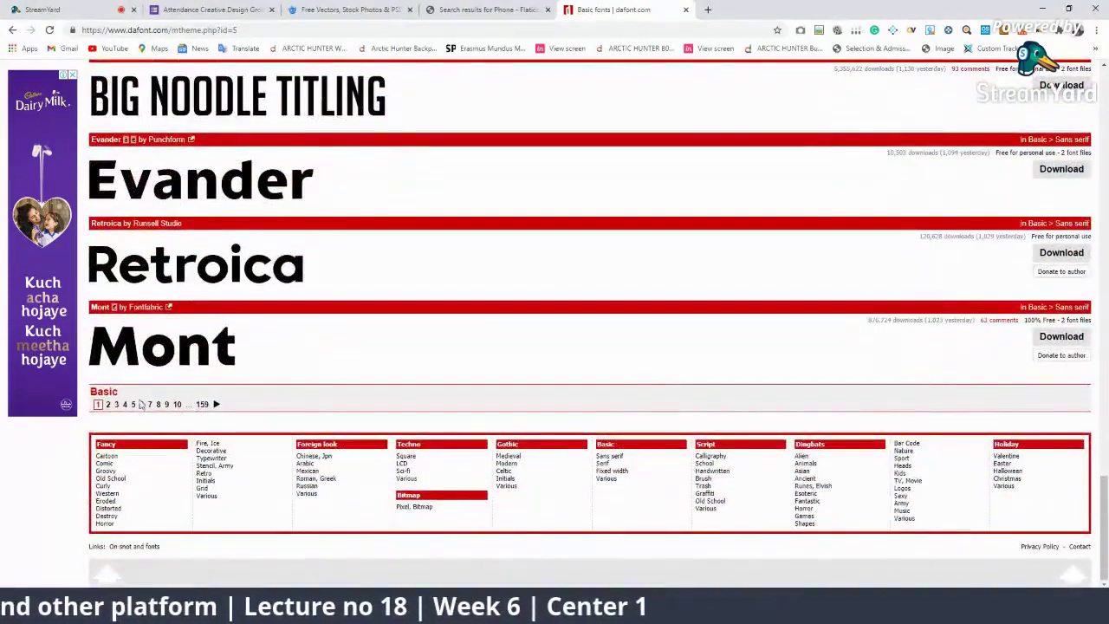
left_click(108, 405)
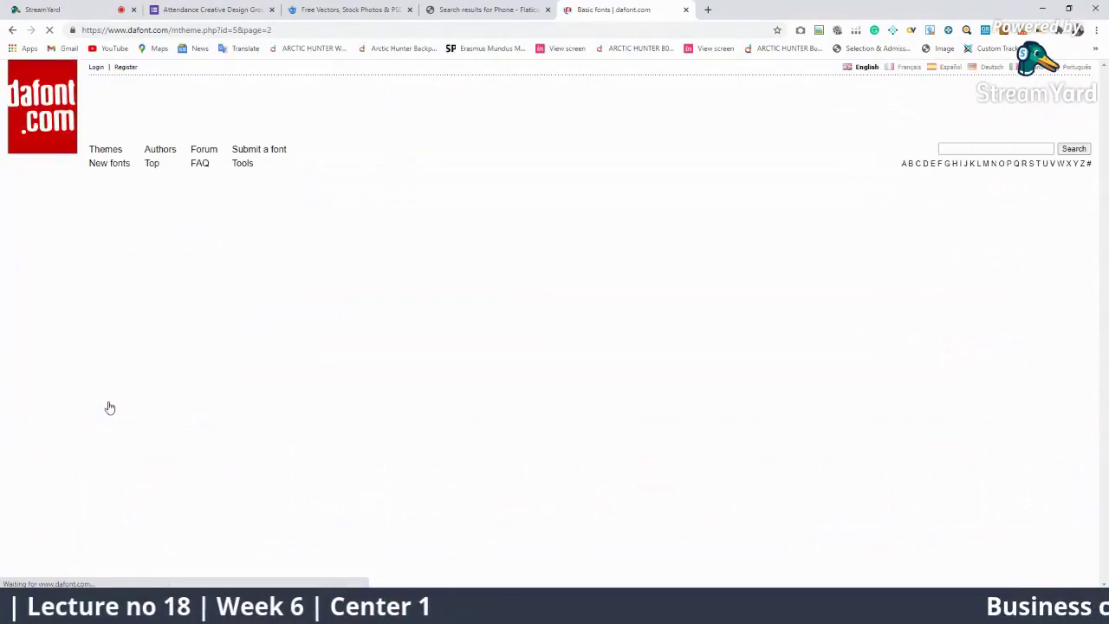
Step: Scroll through page 2, then return to Illustrator and undo the name back to Montserrat Bold
scroll(246, 425, "down", 7)
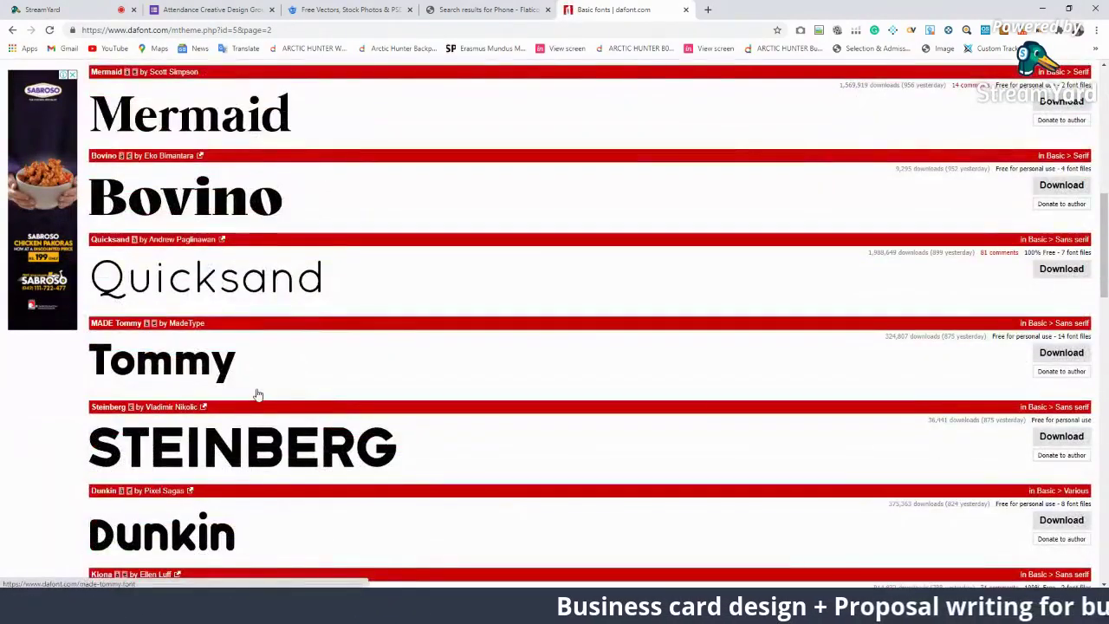
scroll(257, 394, "down", 5)
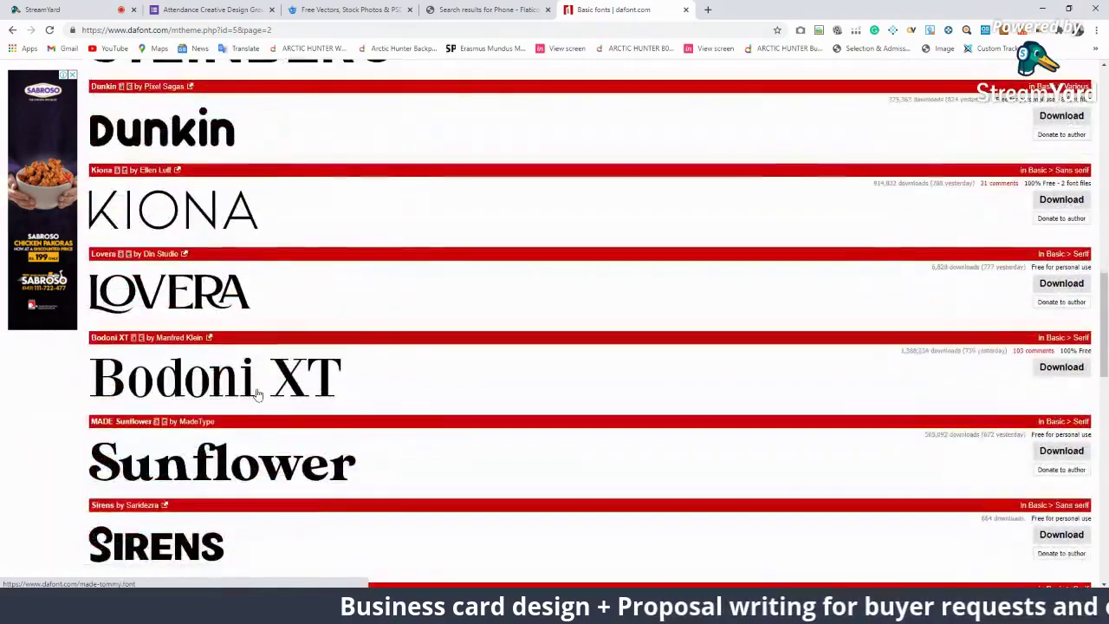
scroll(262, 394, "down", 2)
scroll(262, 394, "down", 9)
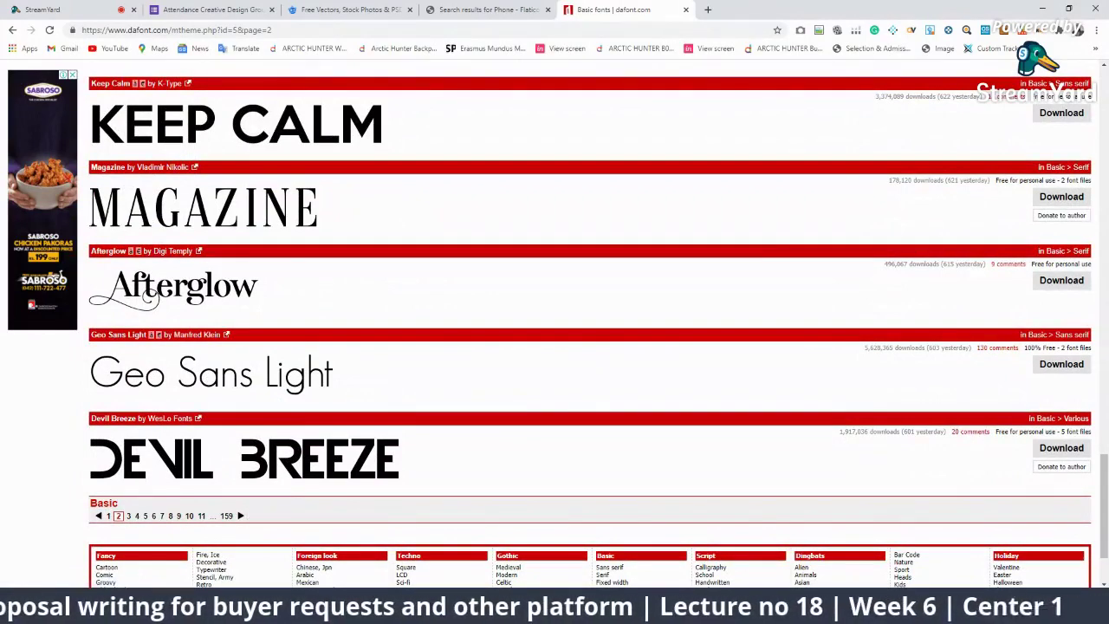
key("alt+Tab")
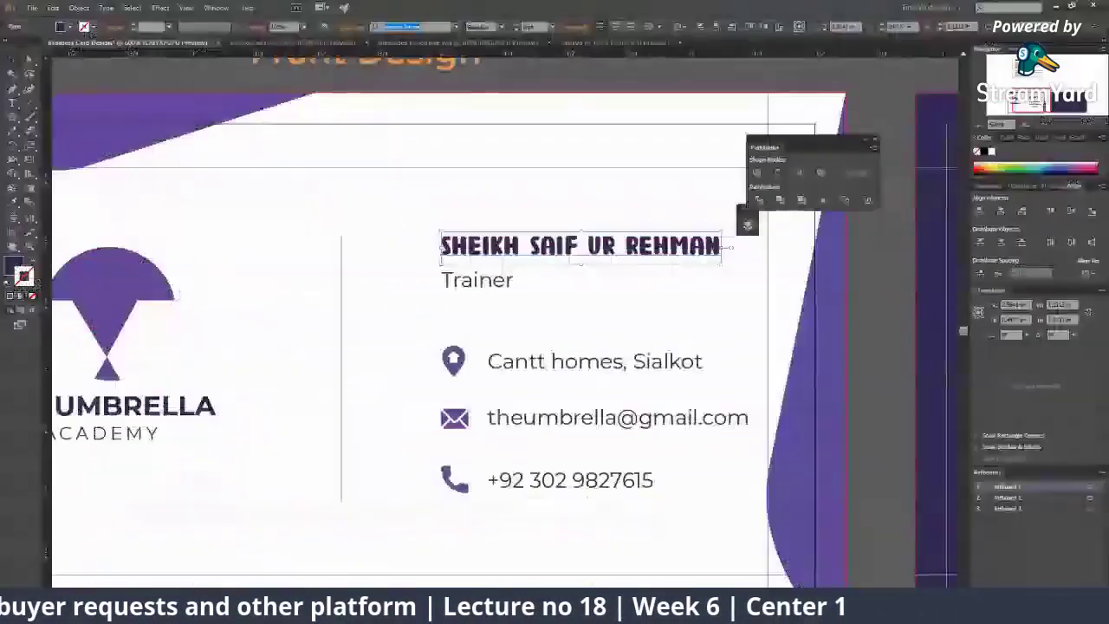
key("ctrl+z")
key("ctrl+z")
key("ctrl+z")
key("ctrl+z")
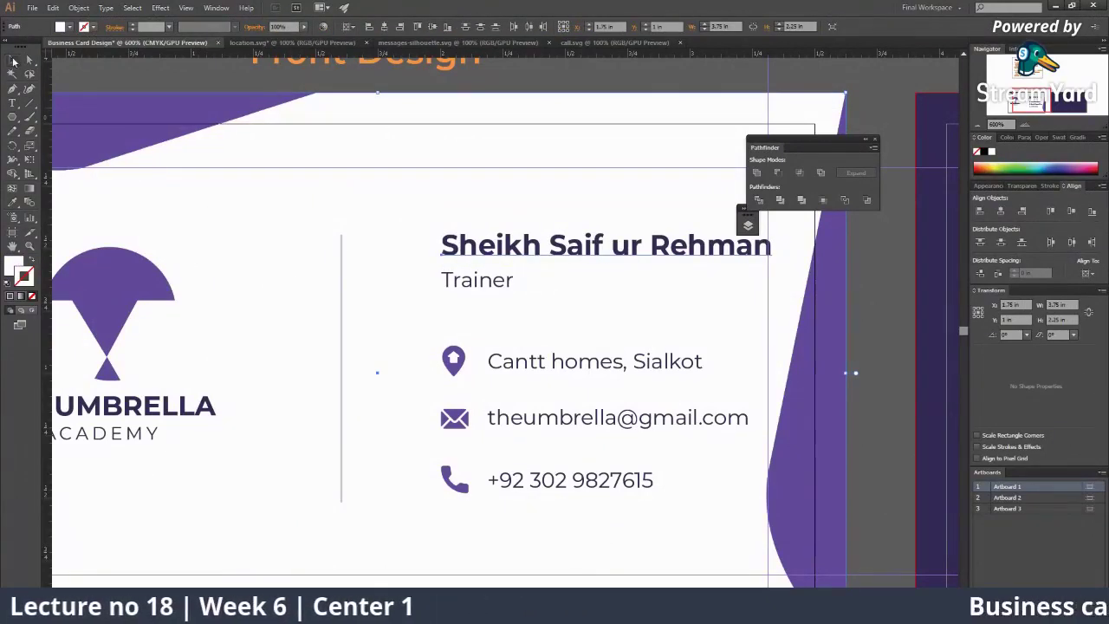
key("ctrl+shift+a")
Step: Zoom in on the contact block and inspect the e-mail, phone text and icons
key("ctrl+minus")
key("ctrl+minus")
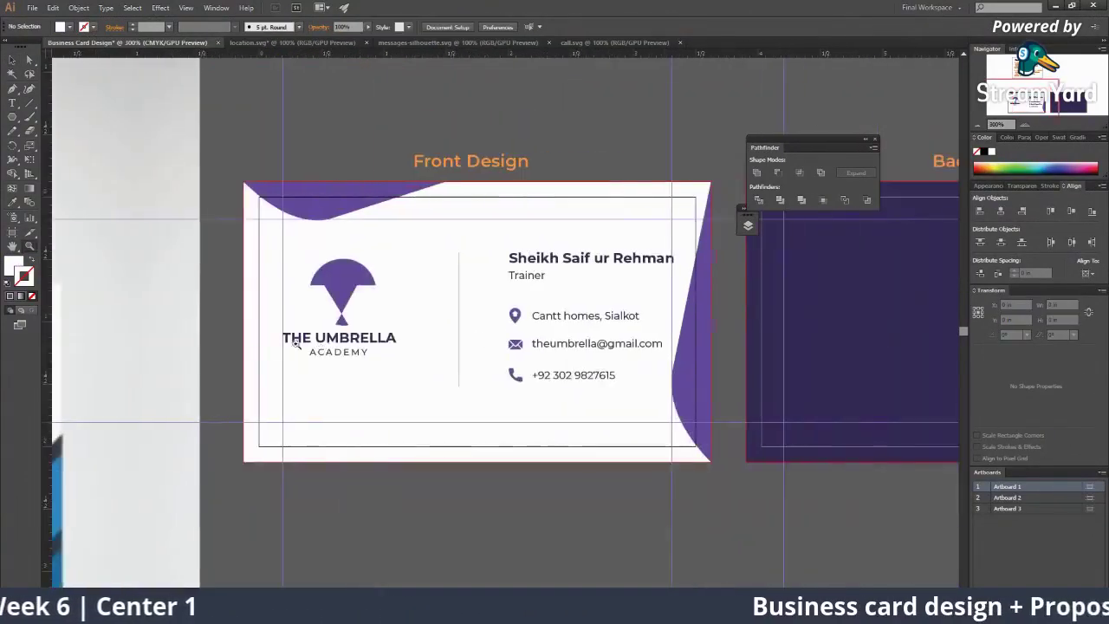
key("ctrl+plus")
key("ctrl+plus")
key("ctrl+plus")
key("ctrl+plus")
key("ctrl+plus")
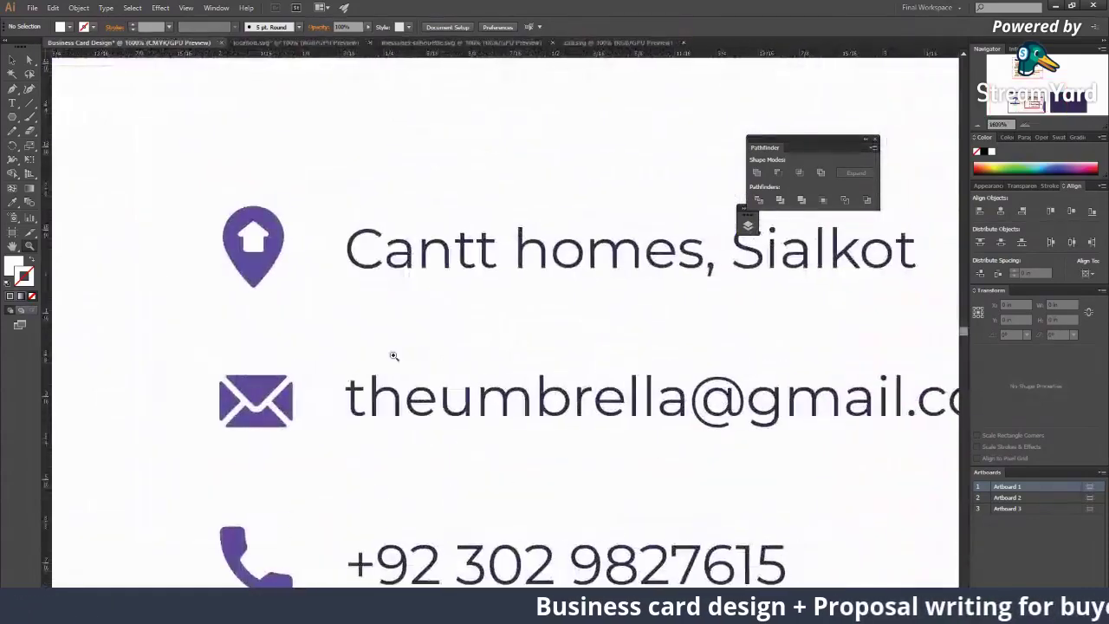
key("ctrl+minus")
key("ctrl+minus")
key("ctrl+minus")
key("ctrl+plus")
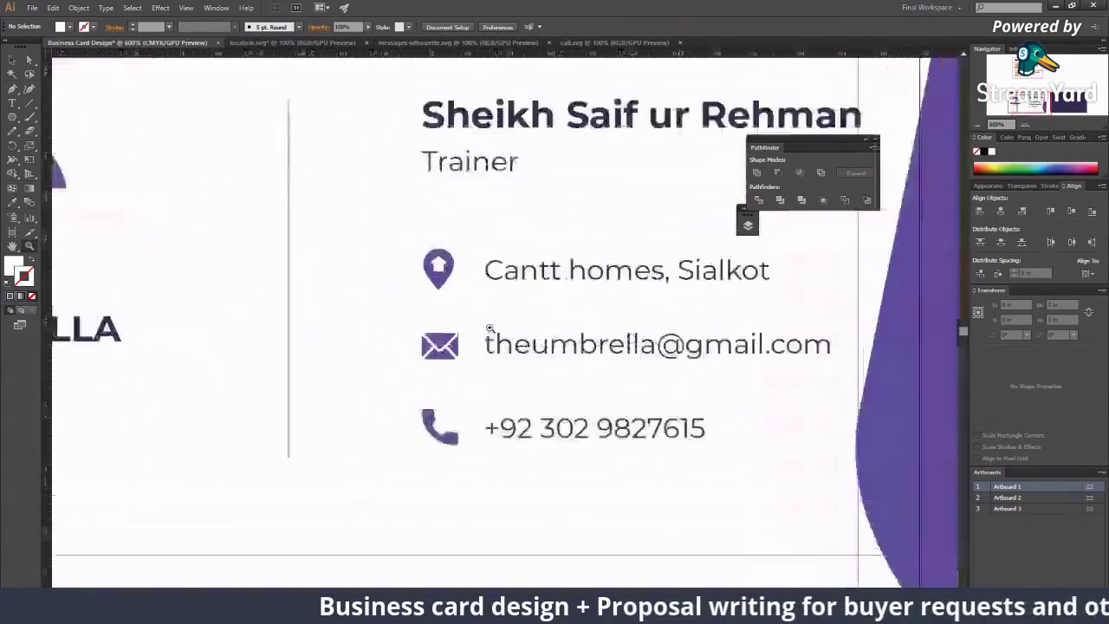
left_click_drag(489, 329, 411, 342)
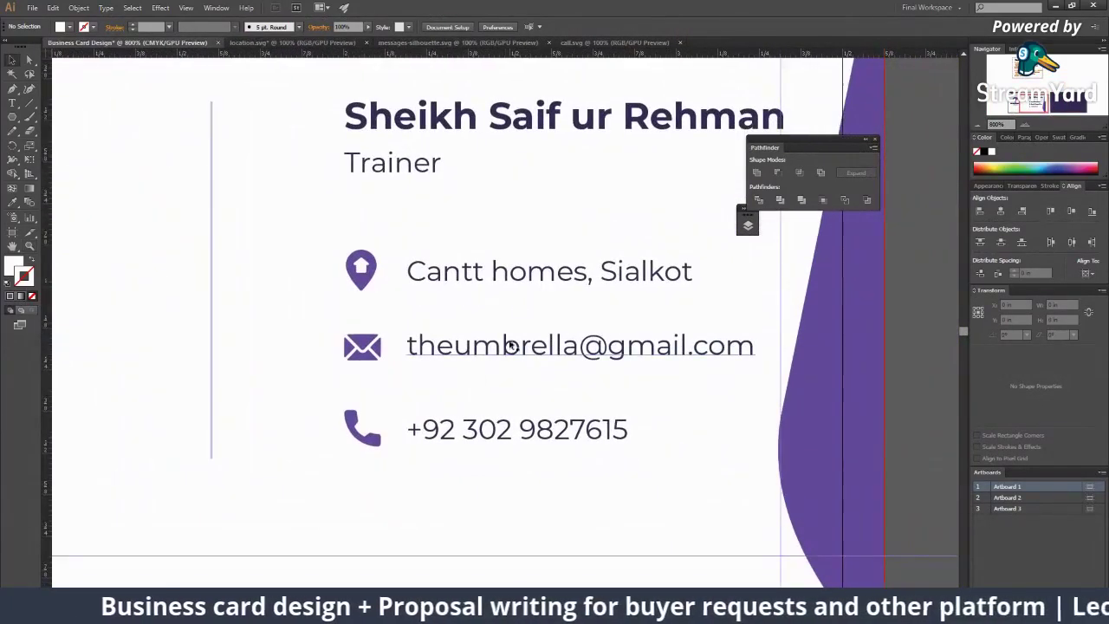
left_click(512, 353)
left_click(488, 425)
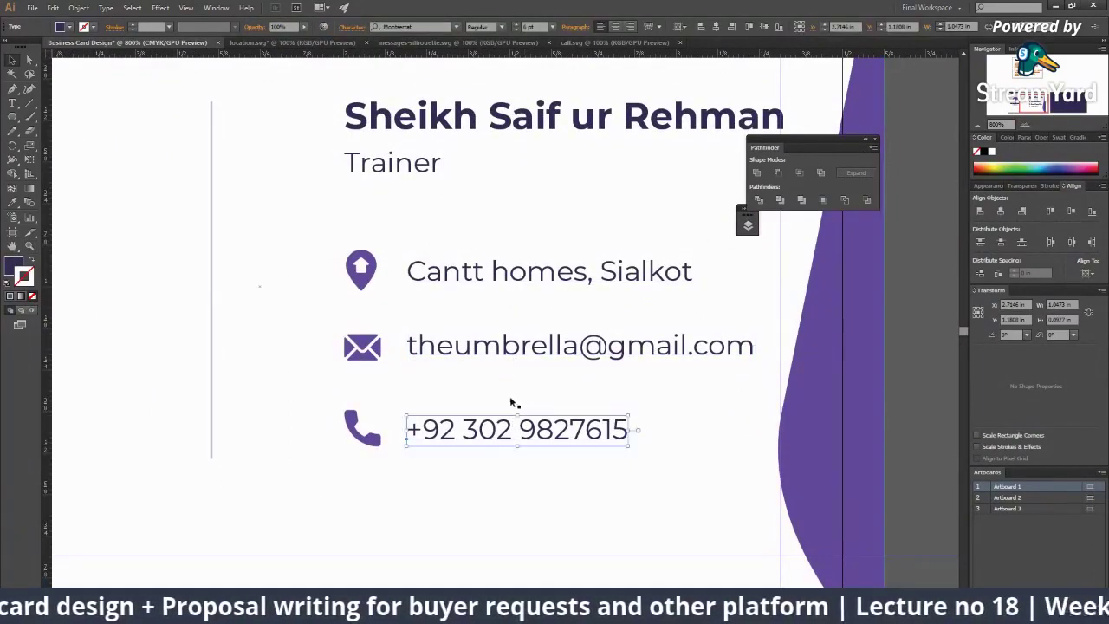
left_click(382, 386)
left_click(362, 269)
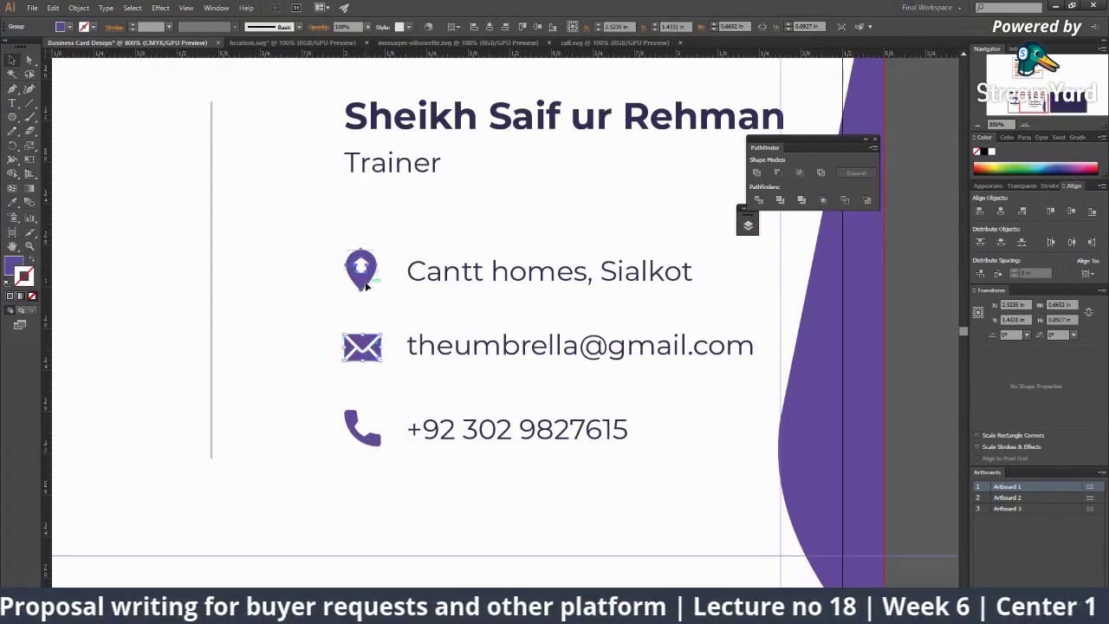
left_click(362, 421)
Step: Try dragging the envelope icon toward the phone icon, then open the Layers panel
scroll(541, 325, "down", 3)
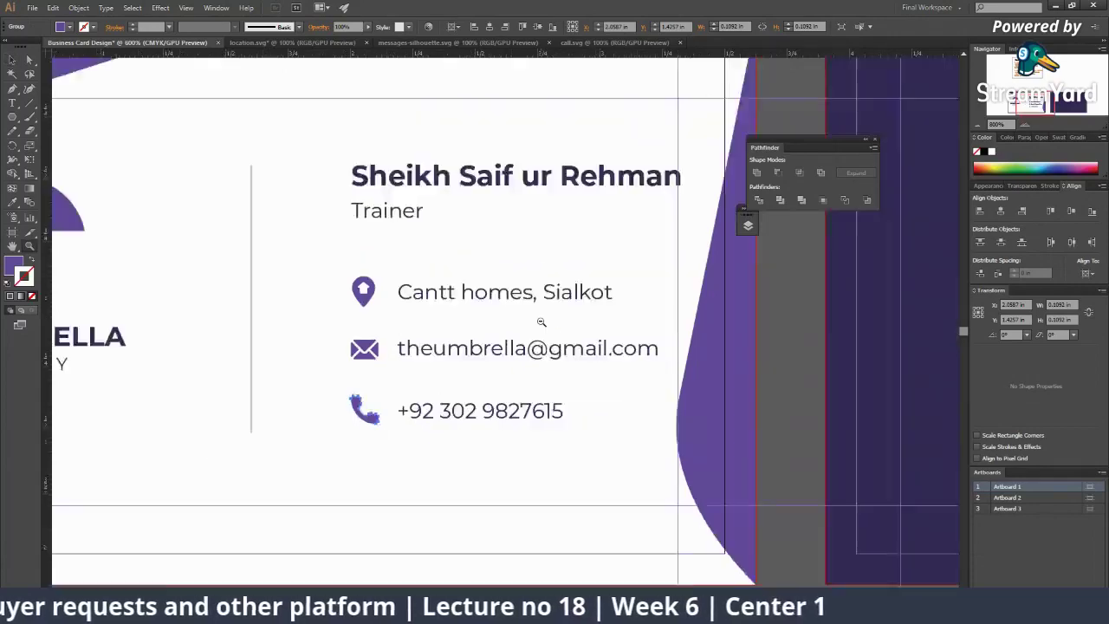
scroll(520, 337, "up", 3)
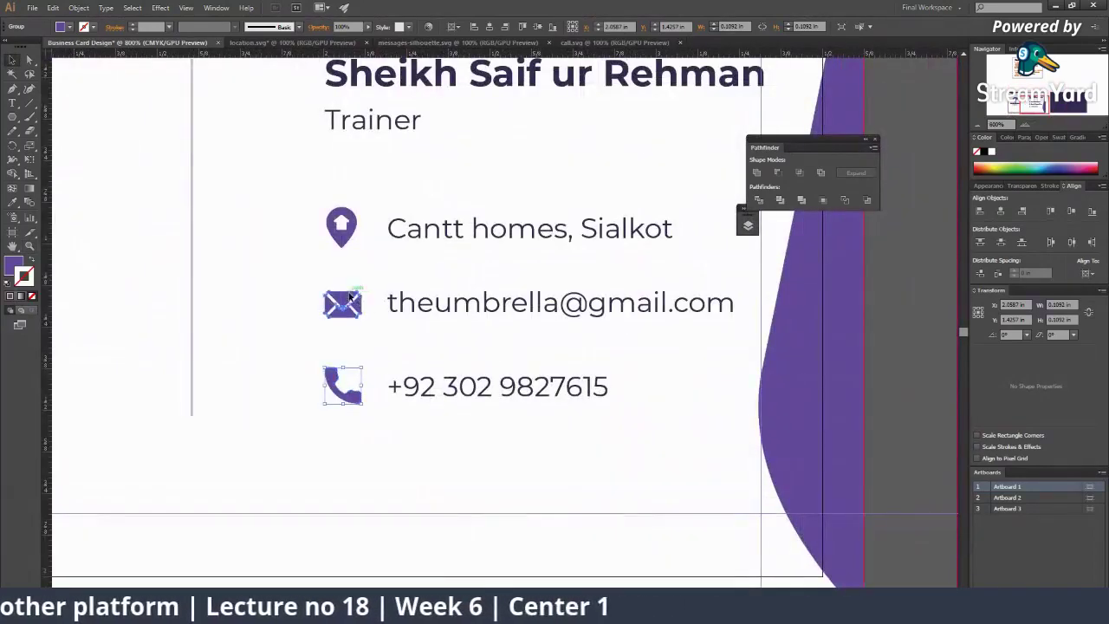
left_click_drag(355, 299, 332, 387)
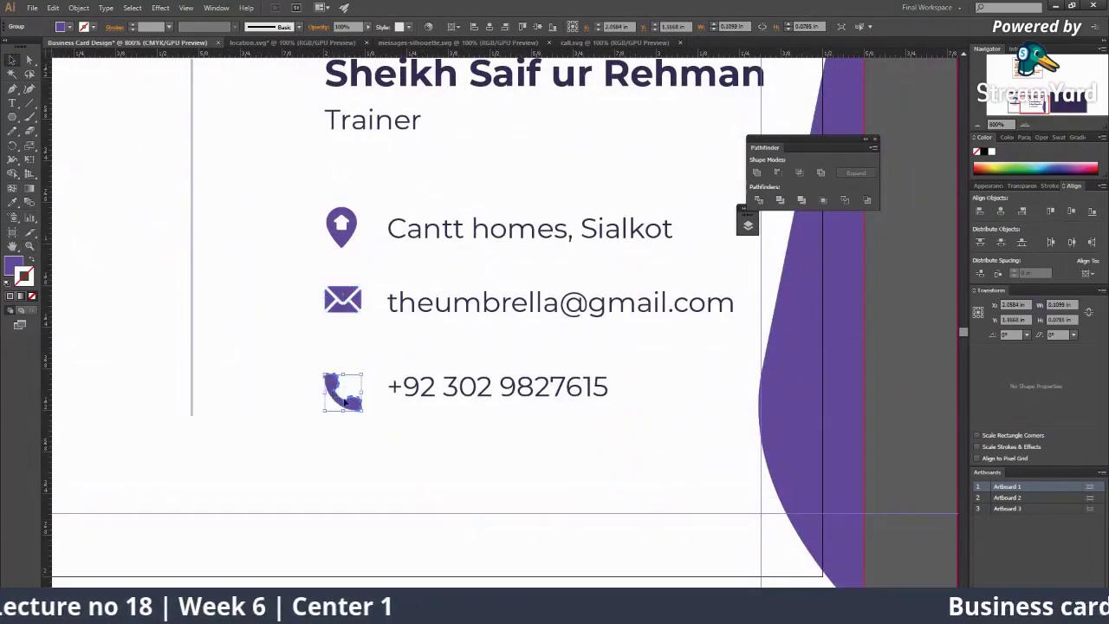
scroll(398, 343, "down", 2)
left_click(361, 519)
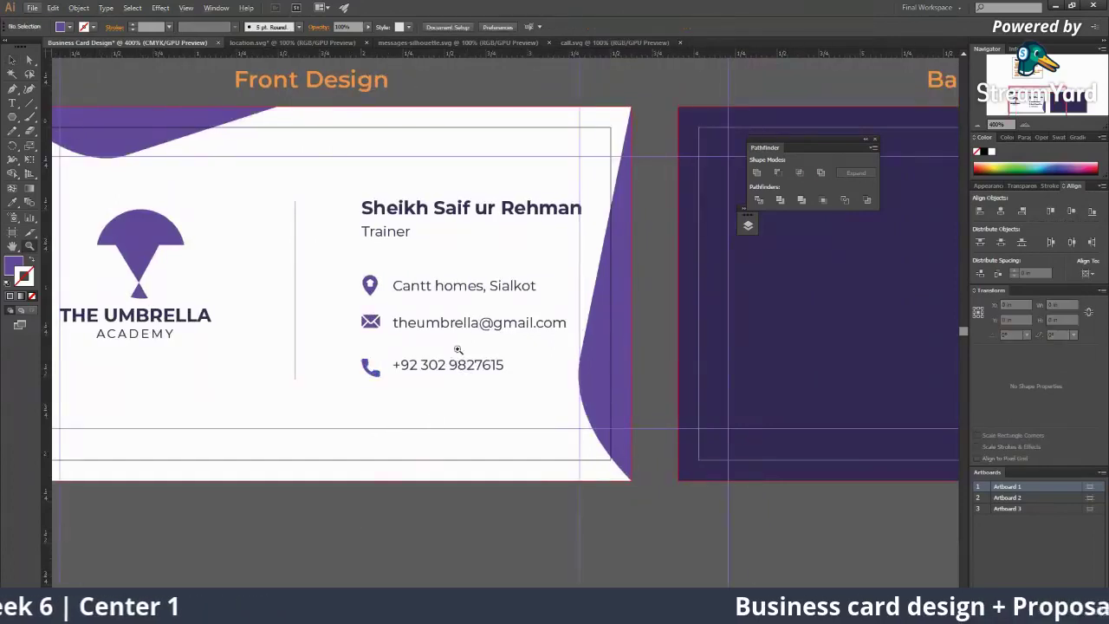
scroll(347, 357, "up", 2)
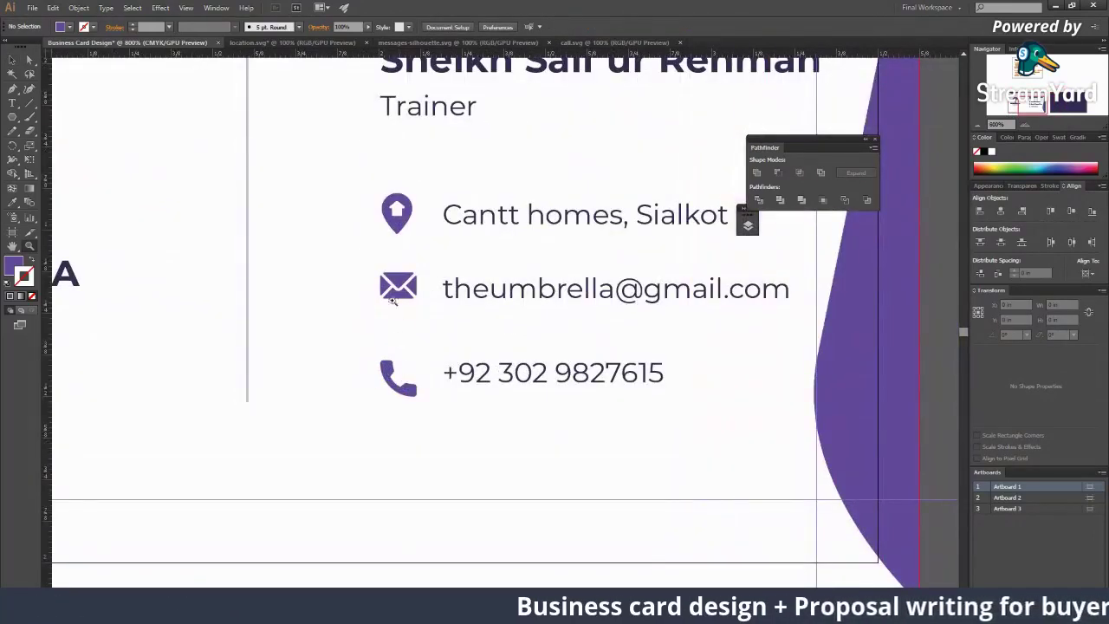
left_click(747, 221)
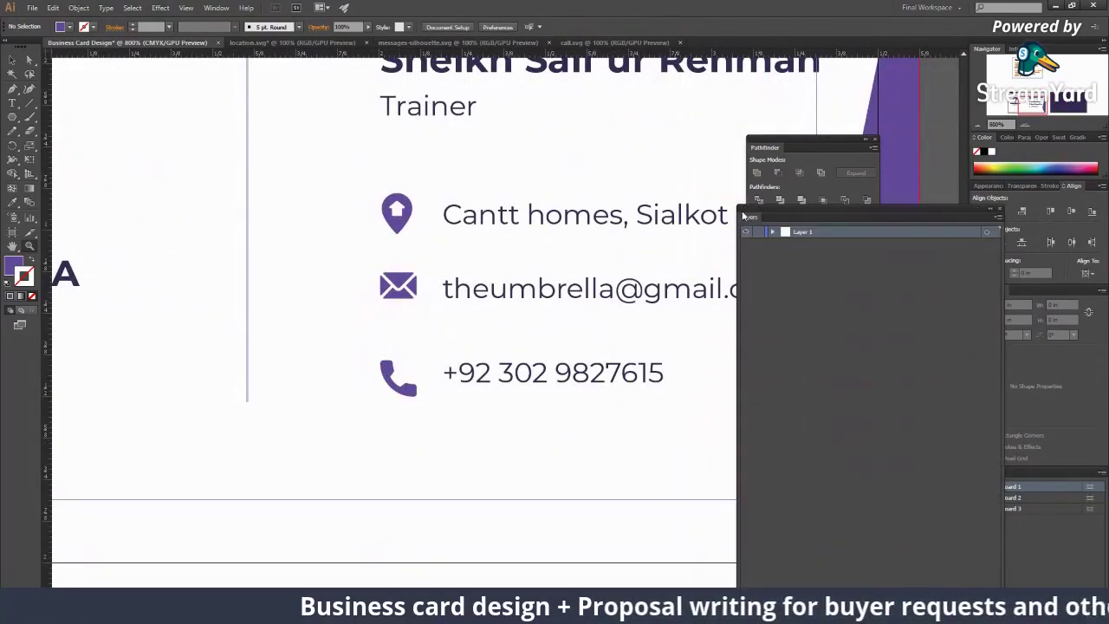
Step: Float the Align panel over the canvas and test centring the pin icon, then undo
left_click_drag(898, 213, 1057, 469)
mouse_move(1078, 194)
left_mouse_down()
mouse_move(291, 227)
mouse_move(168, 214)
left_mouse_up()
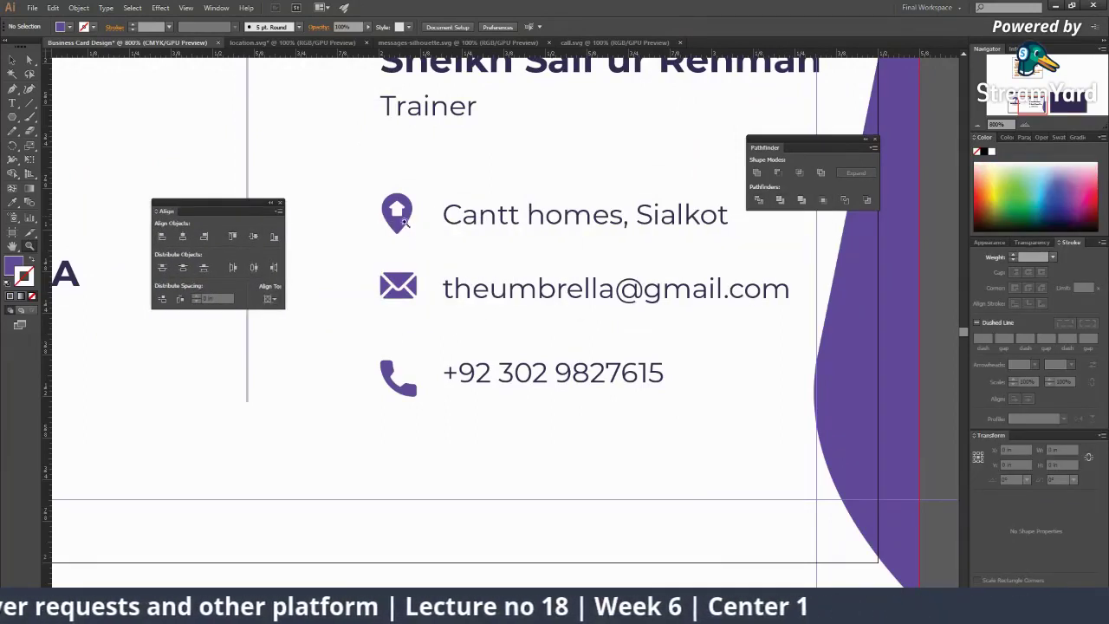
key("ctrl+minus")
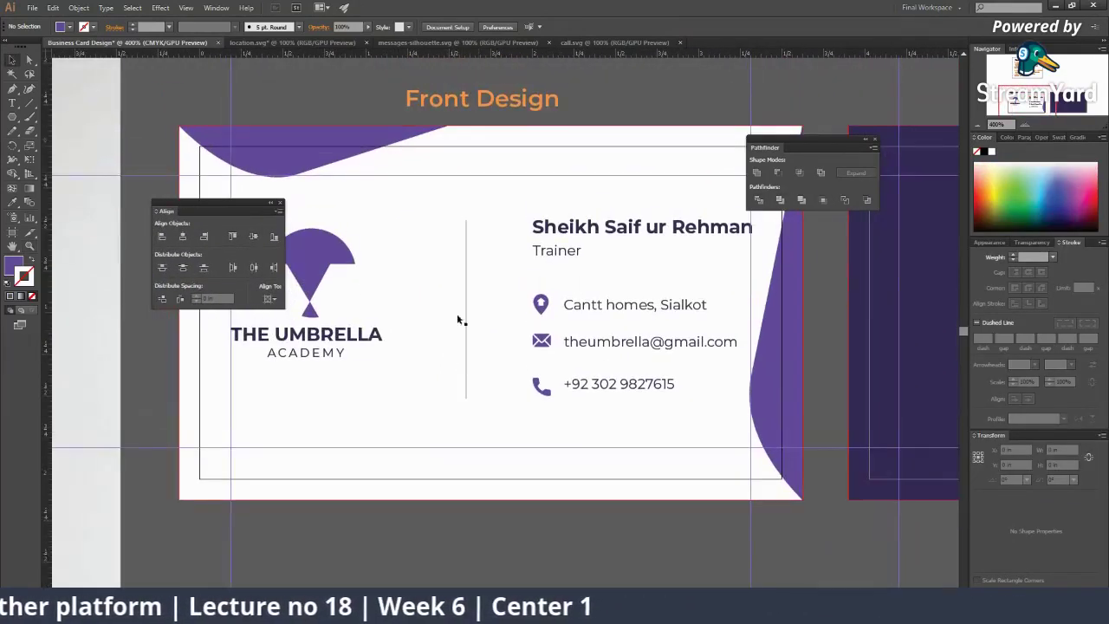
left_click(540, 303)
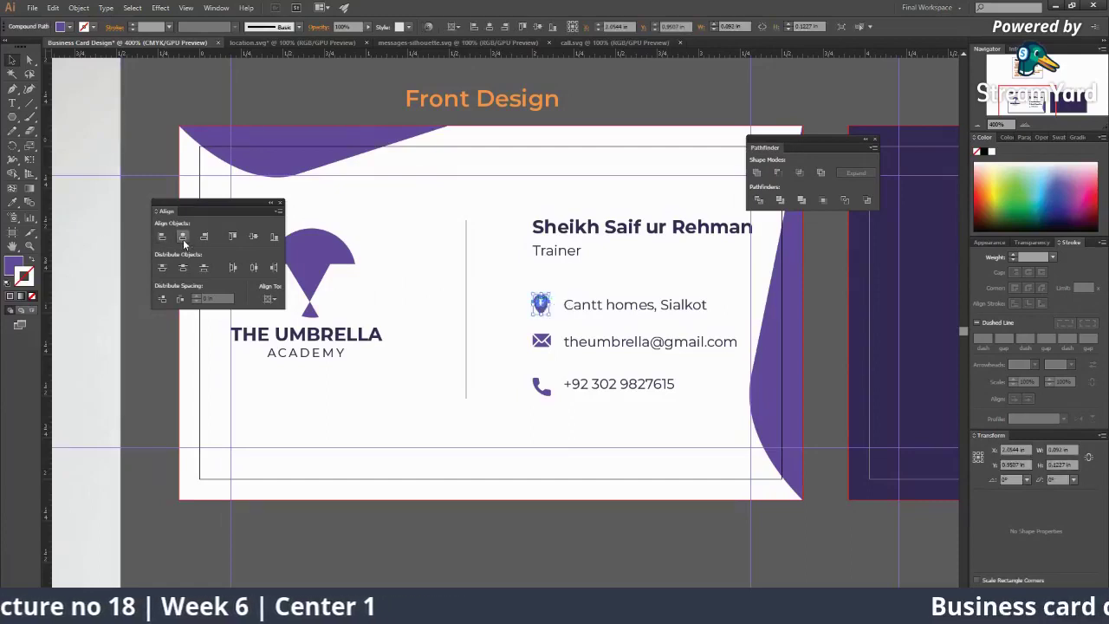
left_click(183, 236)
left_click(253, 237)
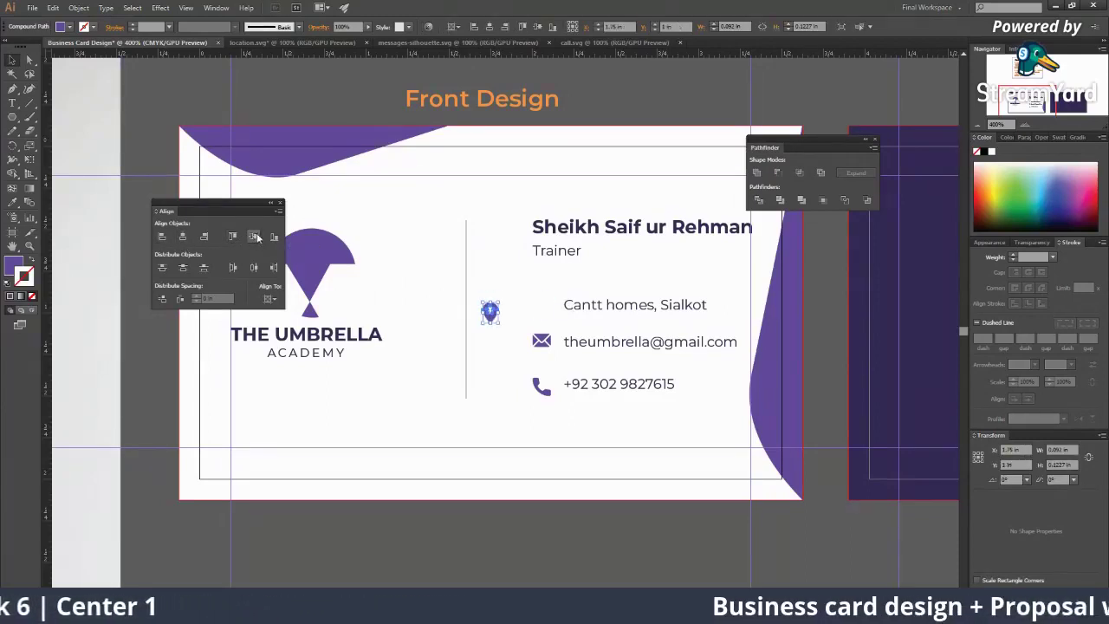
key("ctrl+z")
key("ctrl+z")
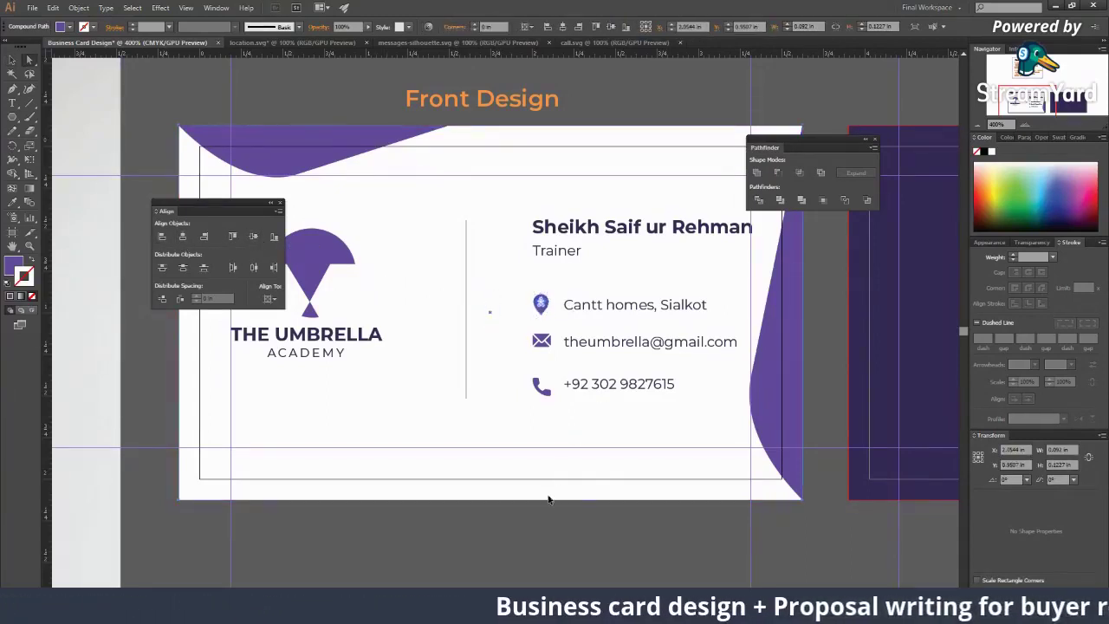
Step: Nudge the envelope icon up and horizontally centre the pin, envelope and phone icons
left_click(548, 499)
scroll(606, 395, "up", 2)
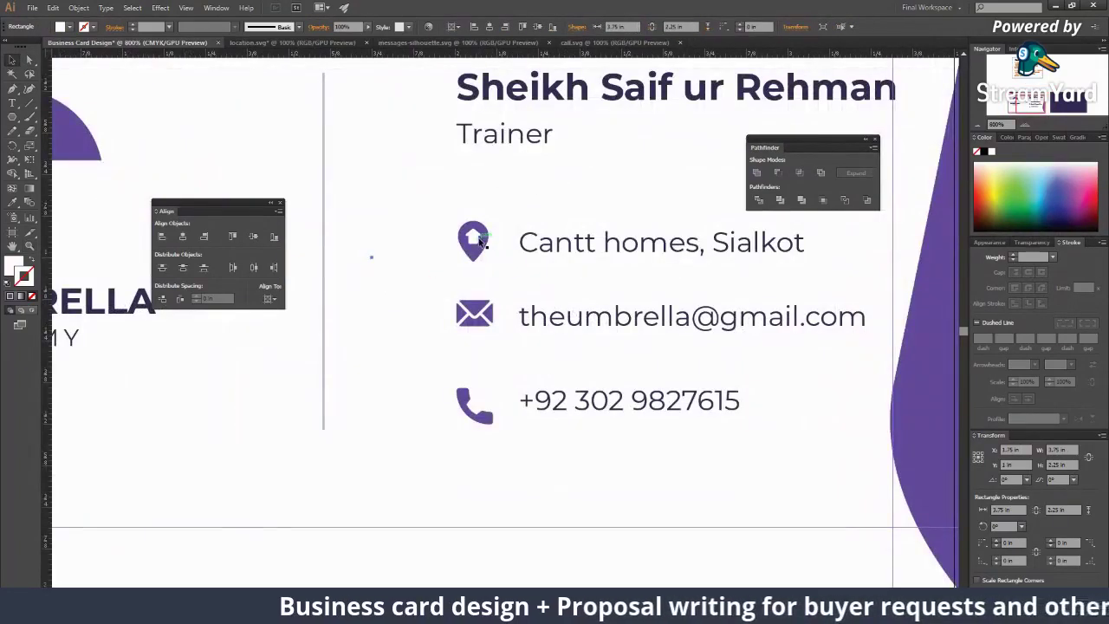
left_click(473, 239)
left_click(473, 322)
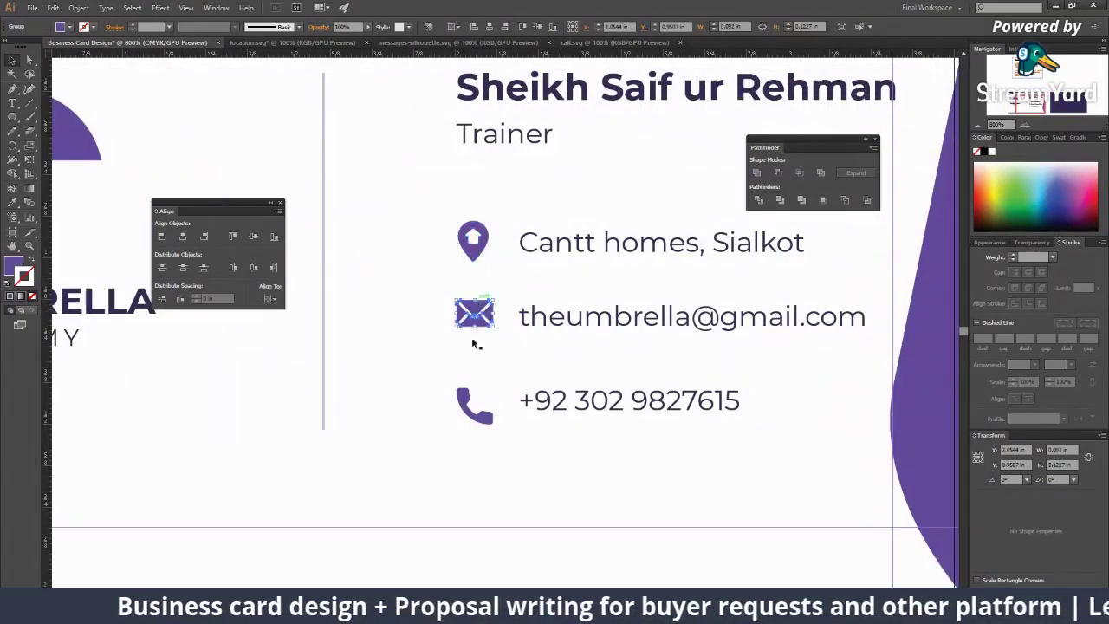
left_click(464, 407)
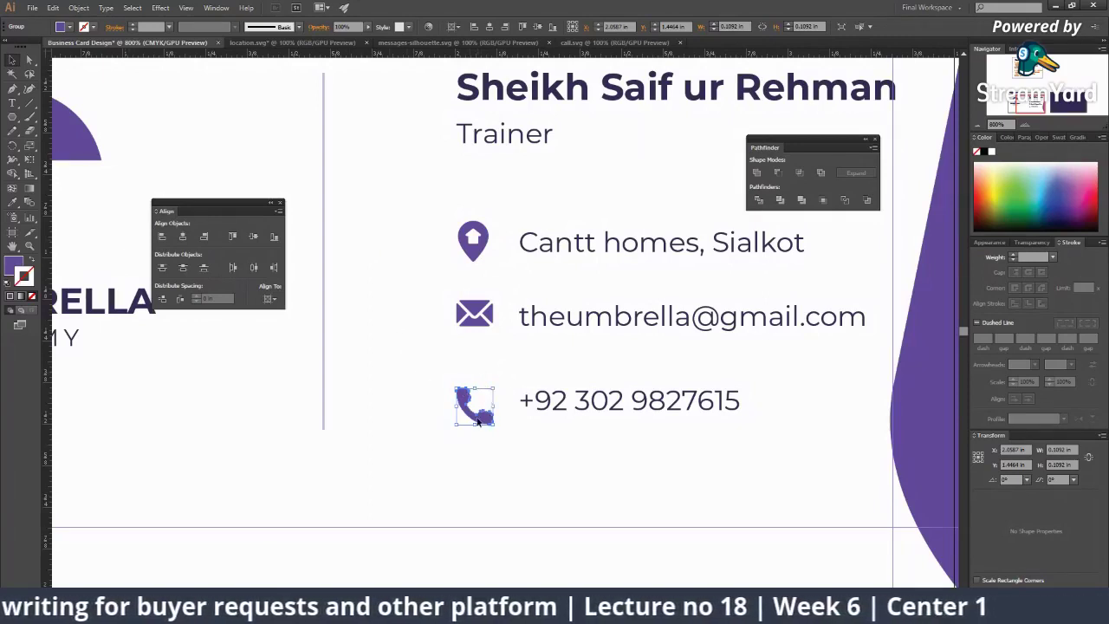
left_click_drag(480, 316, 482, 295)
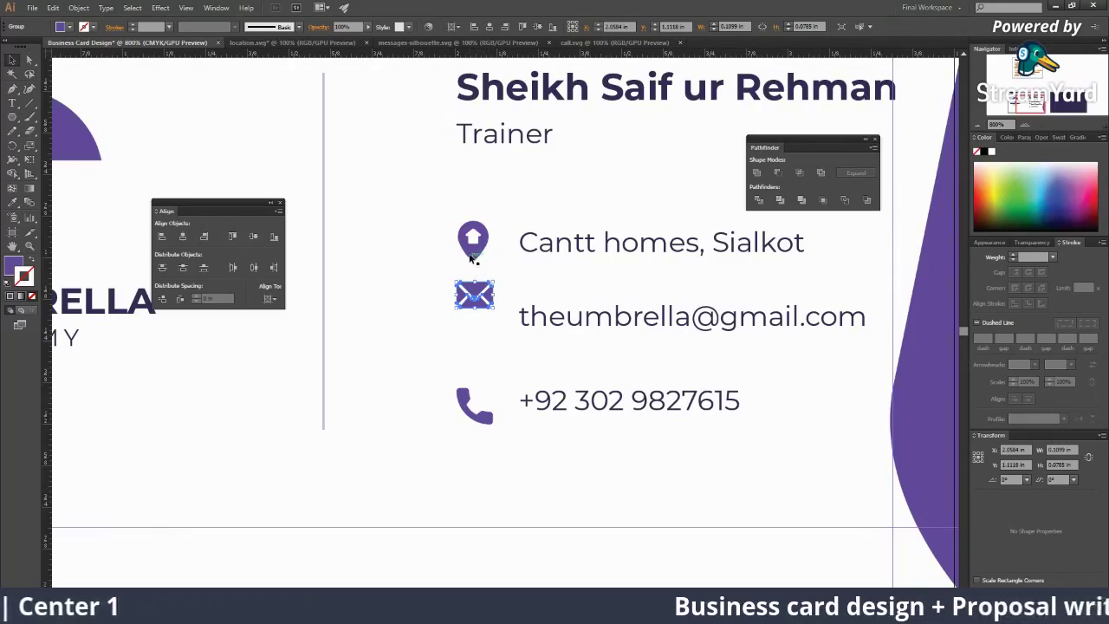
left_click(473, 257, "shift")
left_click(460, 408, "shift")
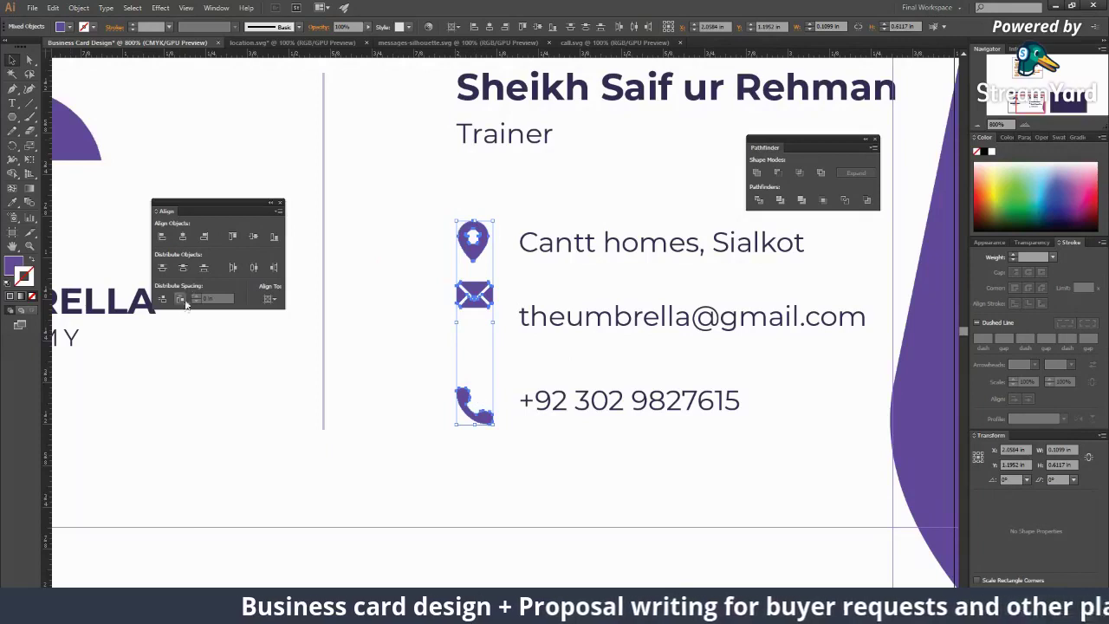
left_click(185, 239)
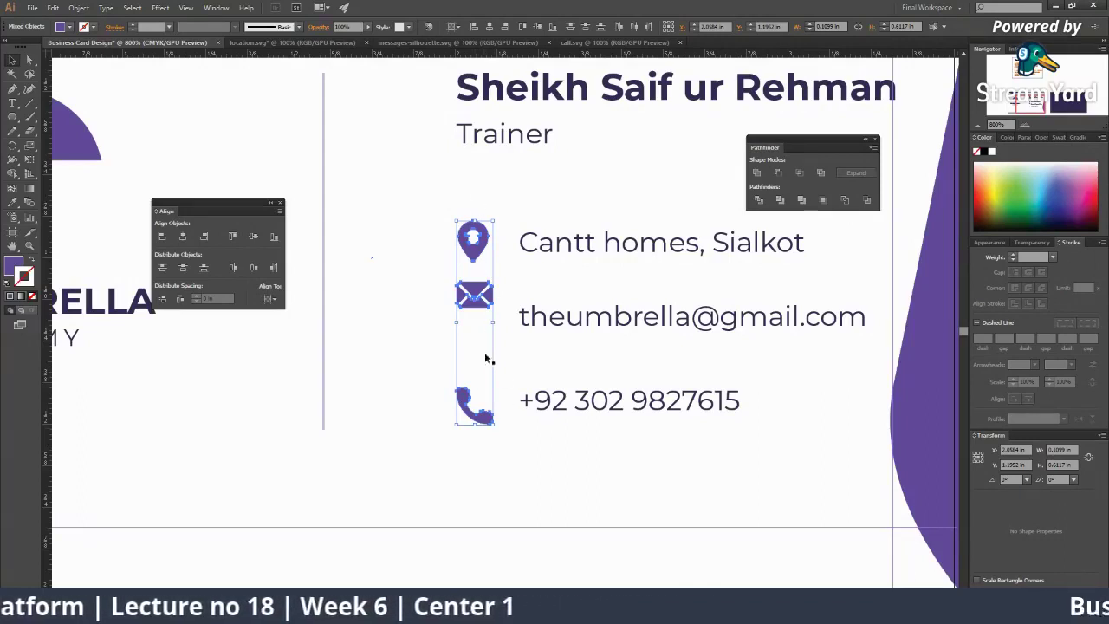
left_click(181, 268)
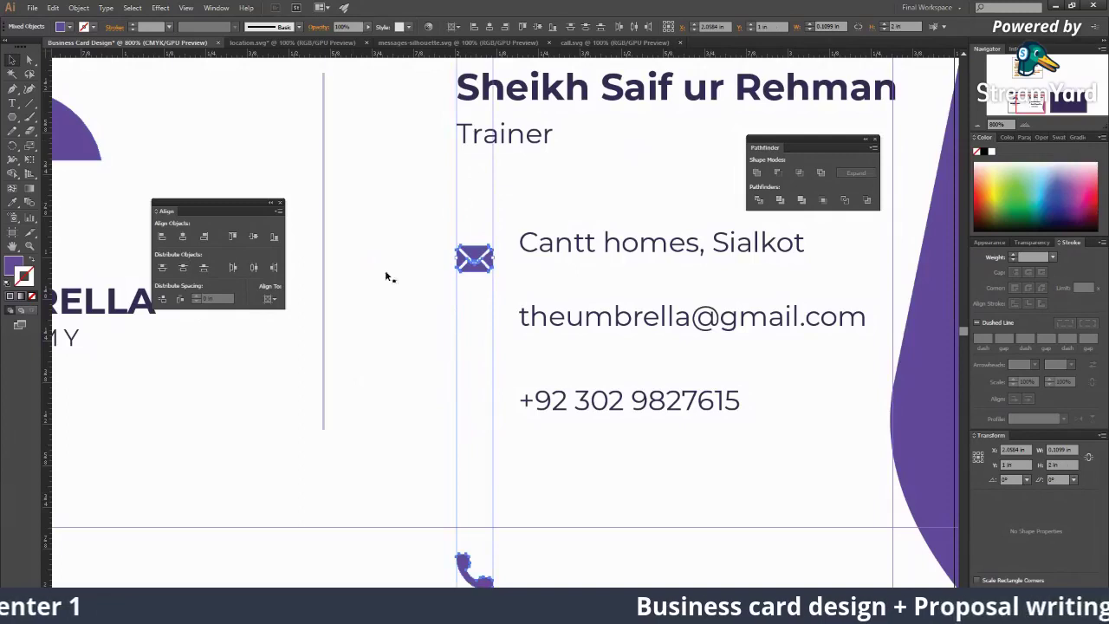
key("z")
left_click(507, 332, "alt")
left_click(507, 332, "alt")
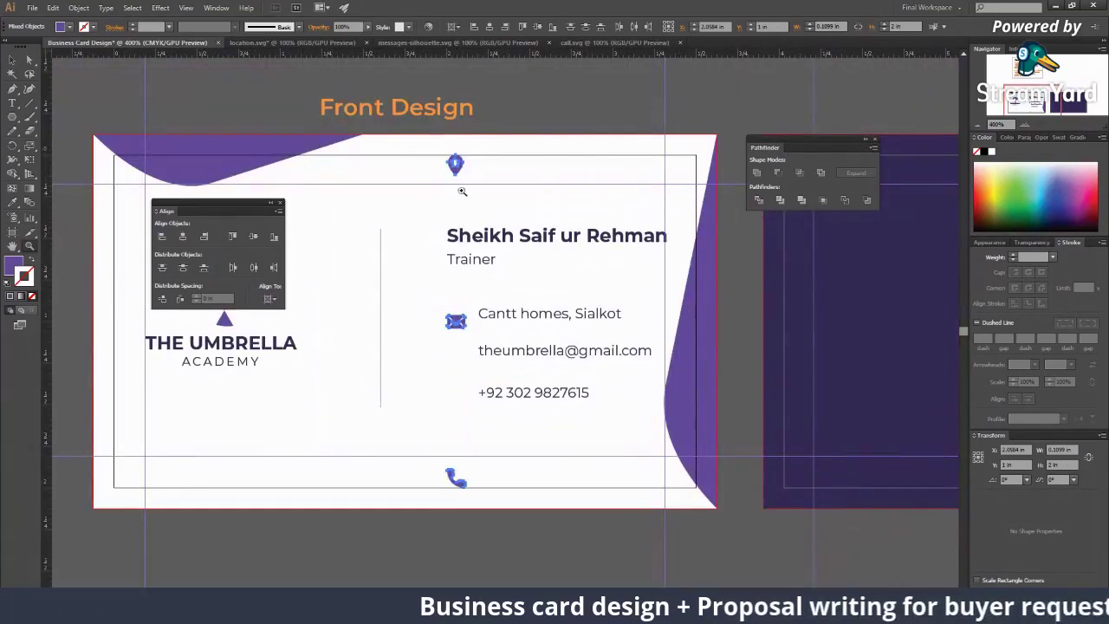
left_click(268, 299)
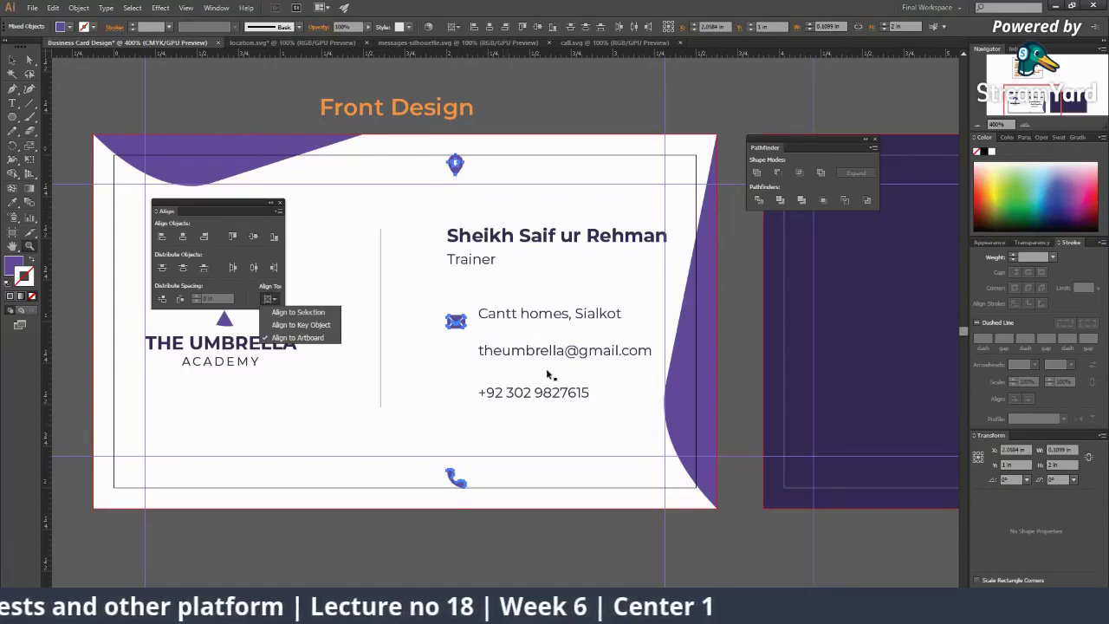
left_click(462, 325)
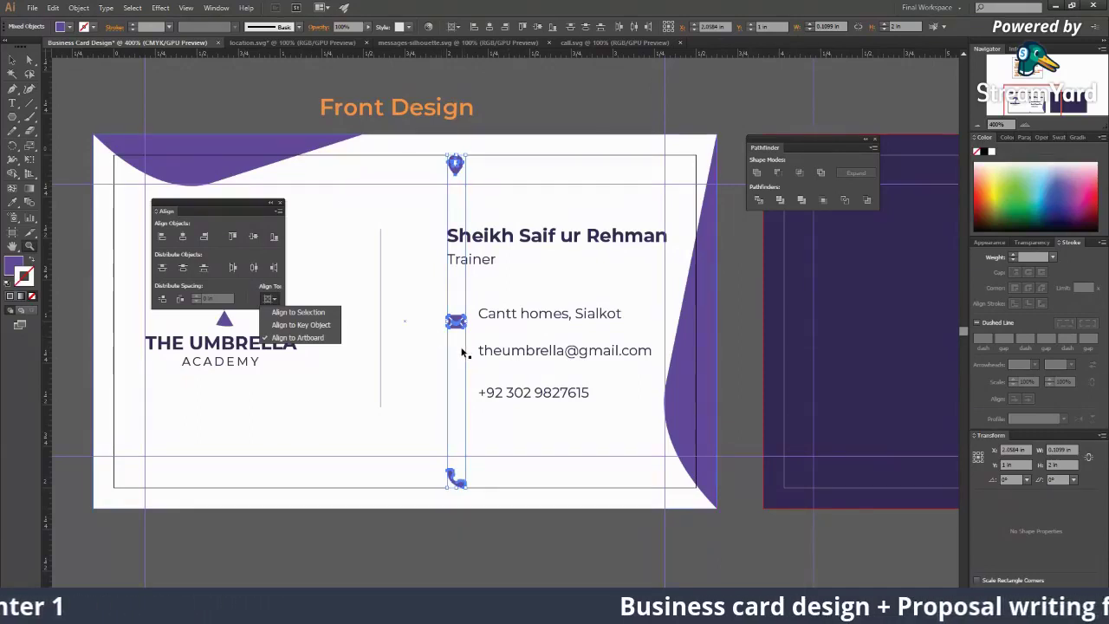
left_click(408, 315)
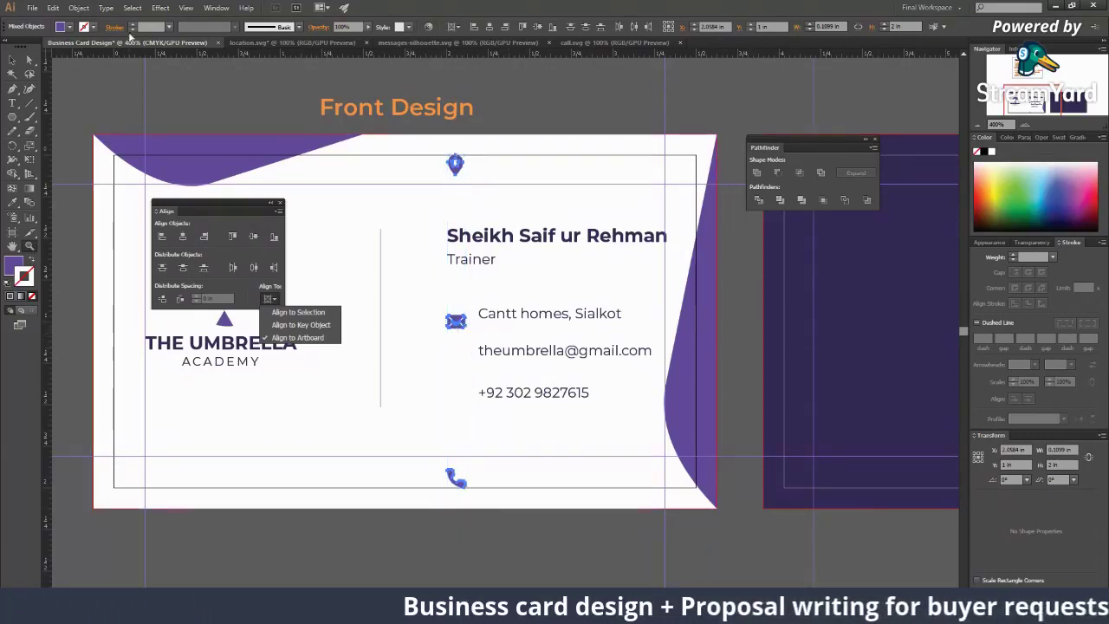
left_click(53, 7)
left_click(74, 20)
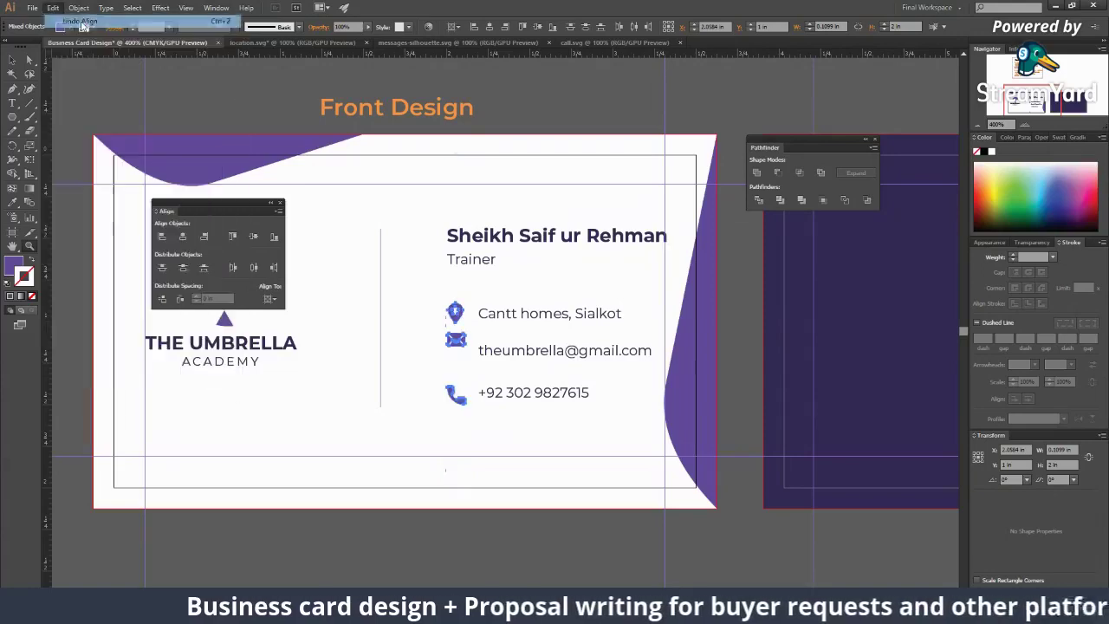
left_click(457, 342)
left_click(446, 351)
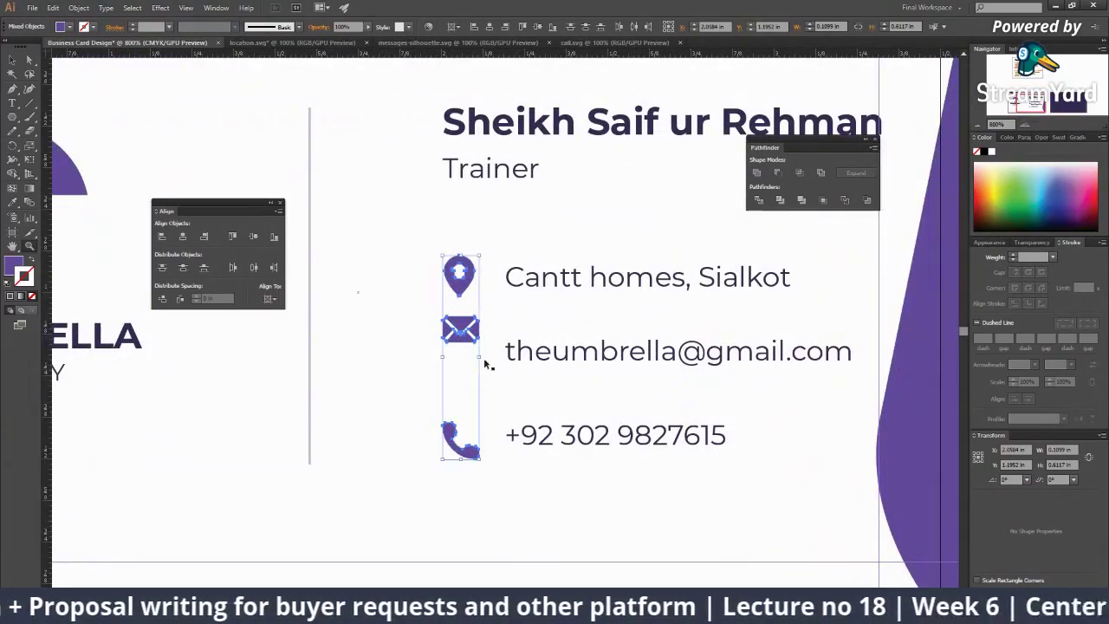
Step: Remove the stray 'z' accidentally typed into the e-mail text
key("ctrl+space")
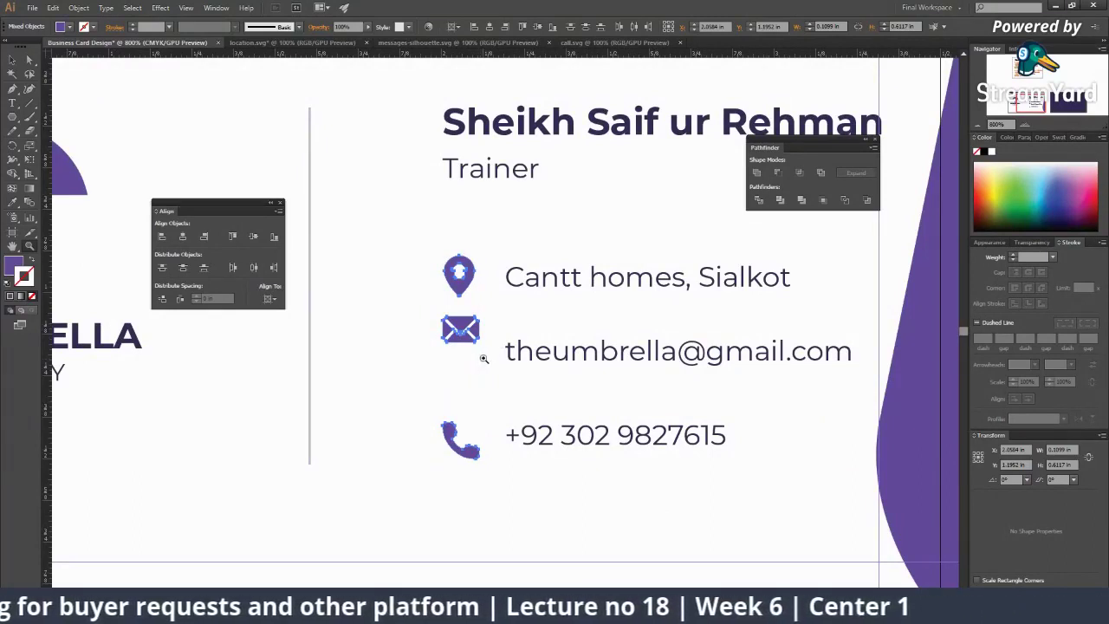
key("t")
left_click(555, 360)
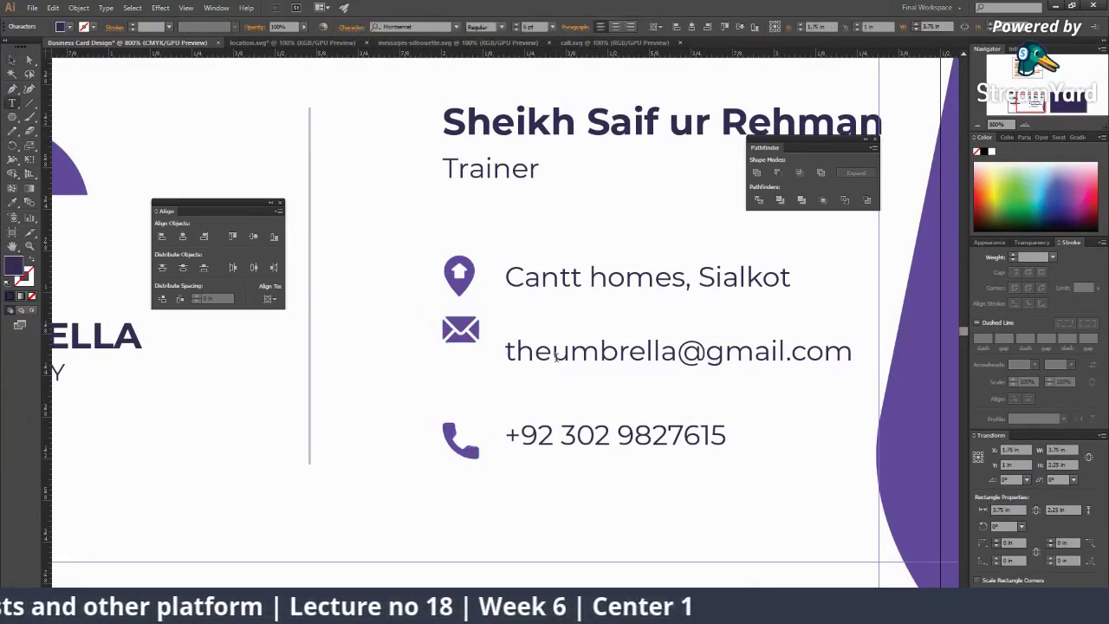
type("z")
key("BackSpace")
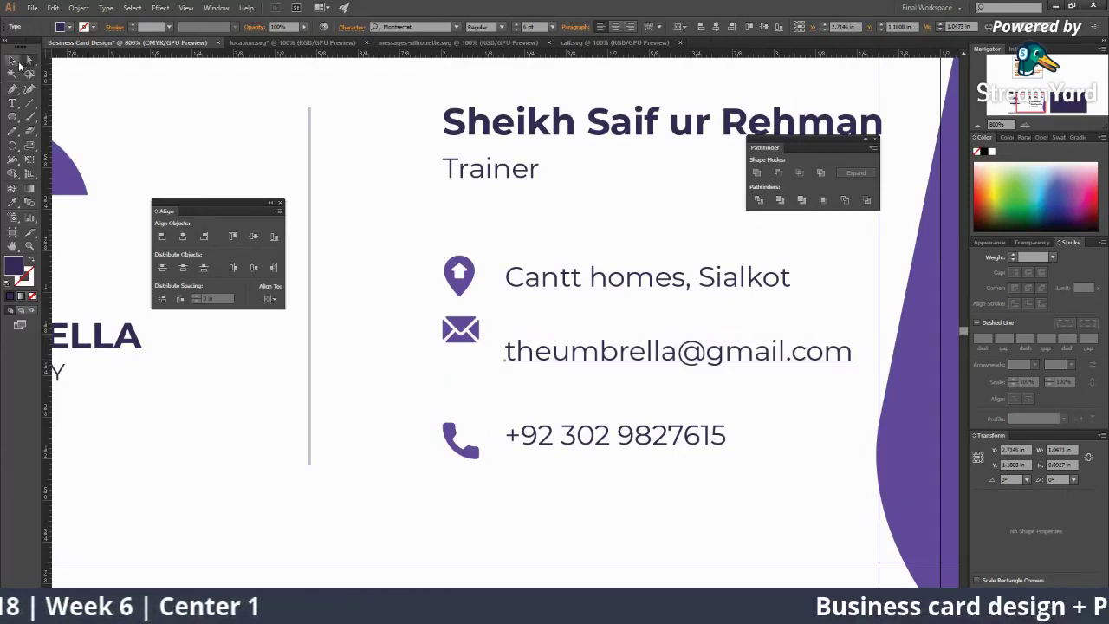
Step: Distribute the pin, envelope and phone icons by vertical centre, aligned to the selection
left_click(12, 60)
left_click(460, 275)
left_click(458, 338, "shift")
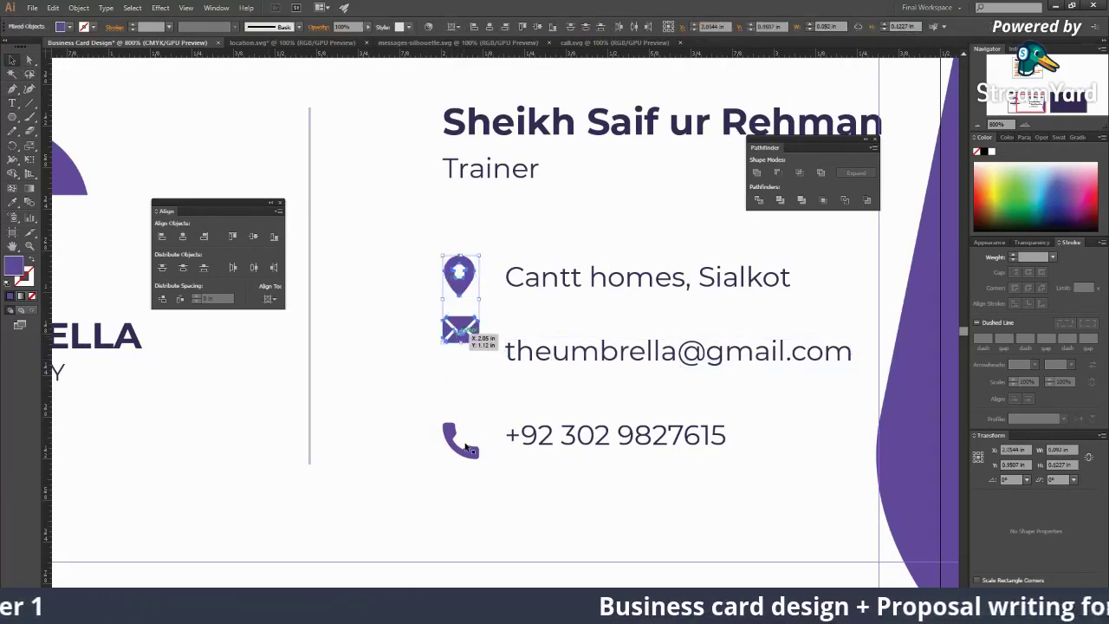
left_click(465, 446, "shift")
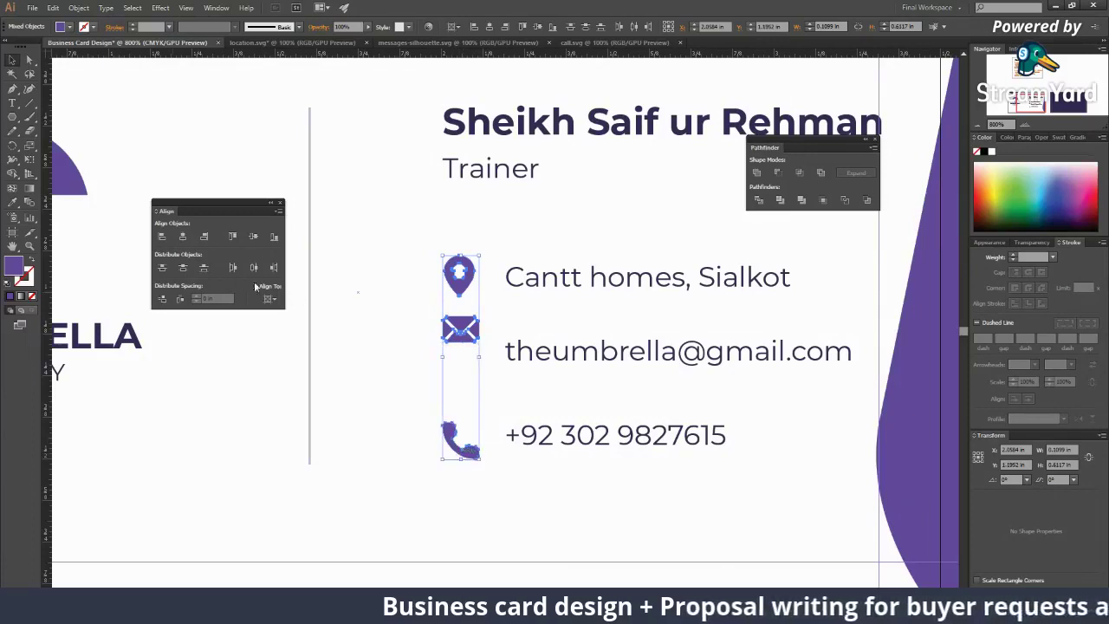
left_click(278, 300)
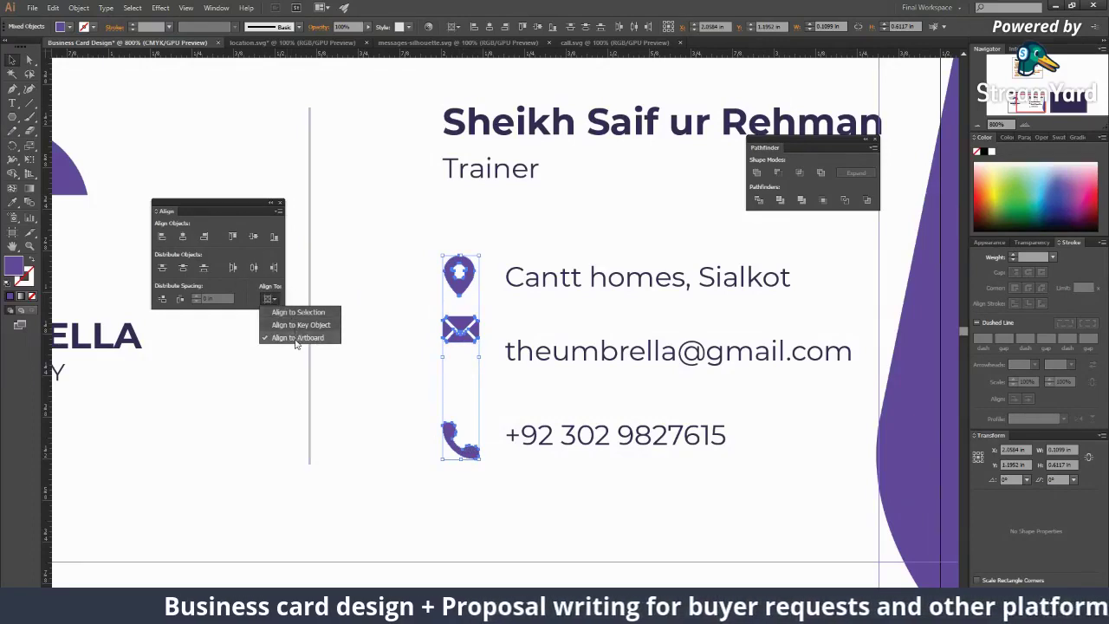
left_click(286, 312)
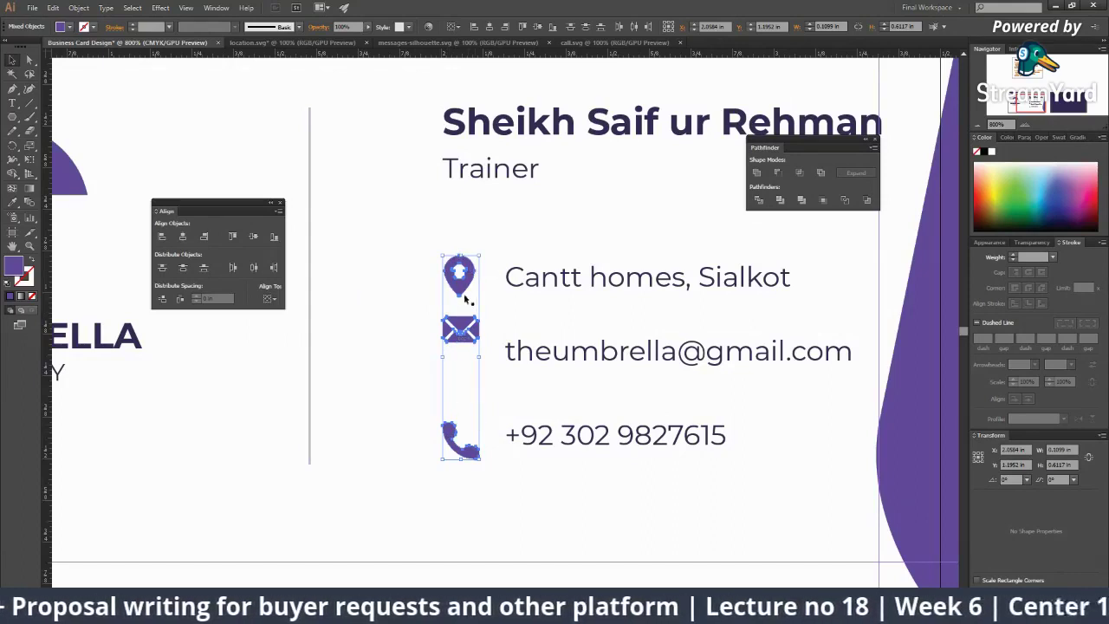
left_click(277, 299)
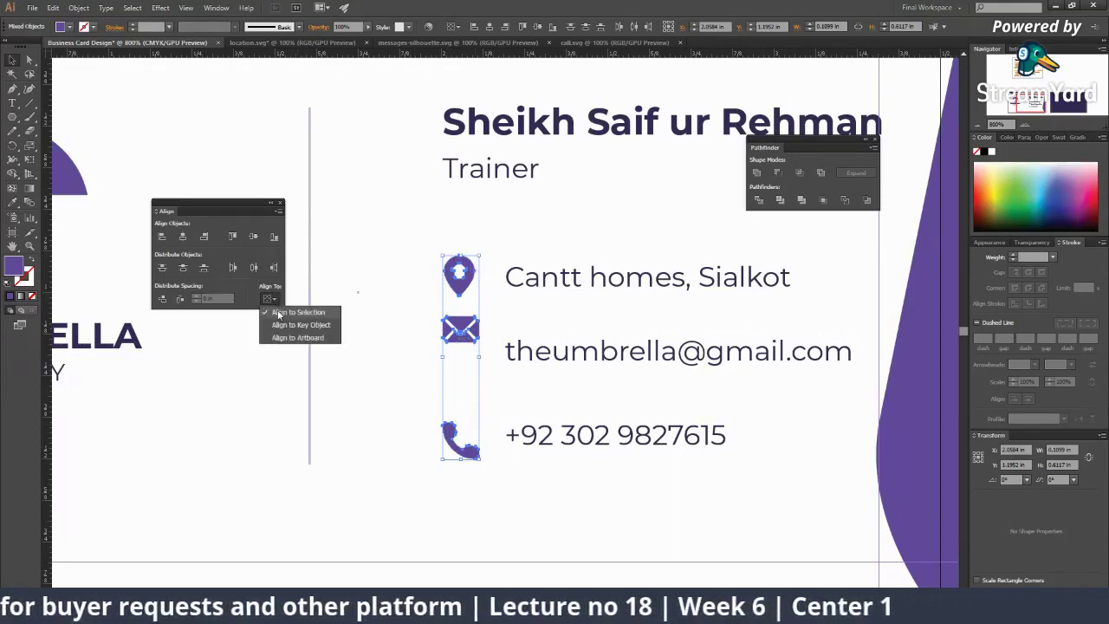
left_click(277, 314)
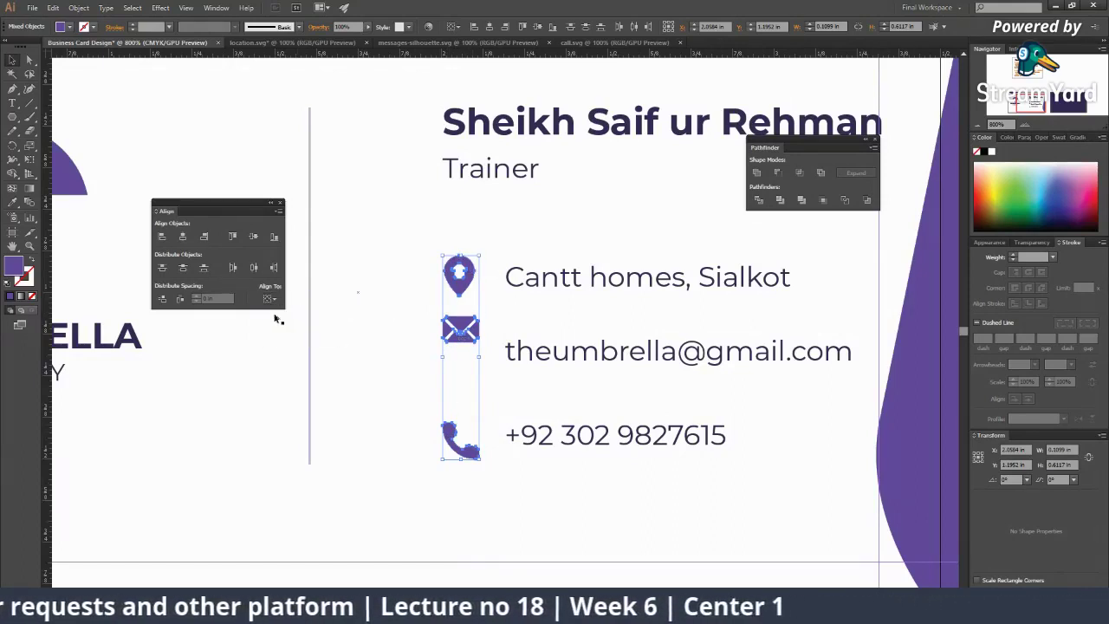
left_click(182, 268)
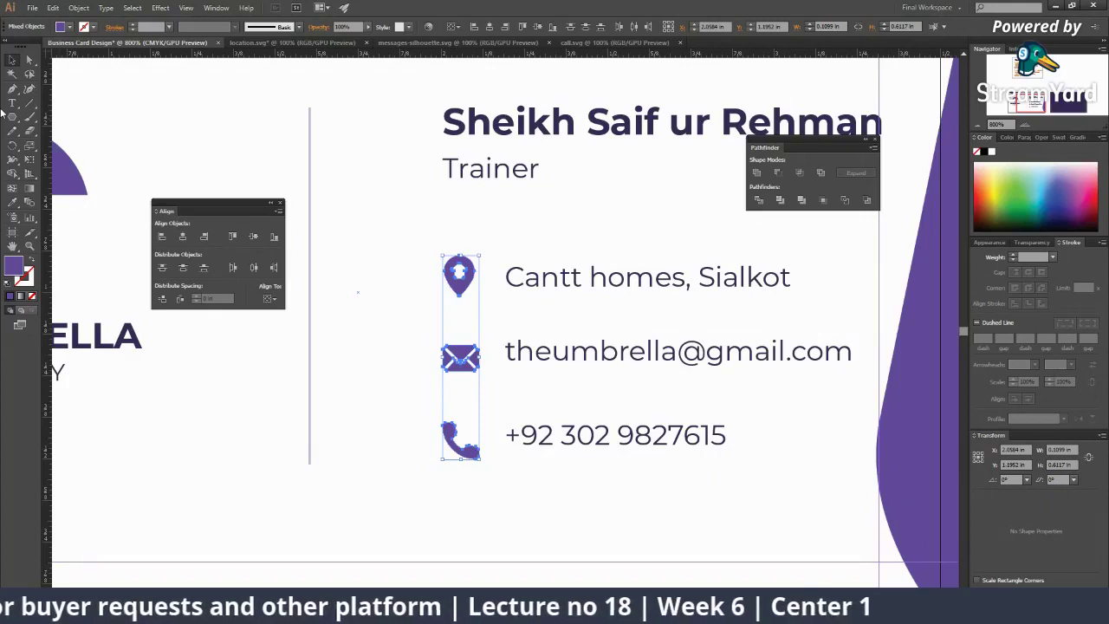
left_click(548, 473)
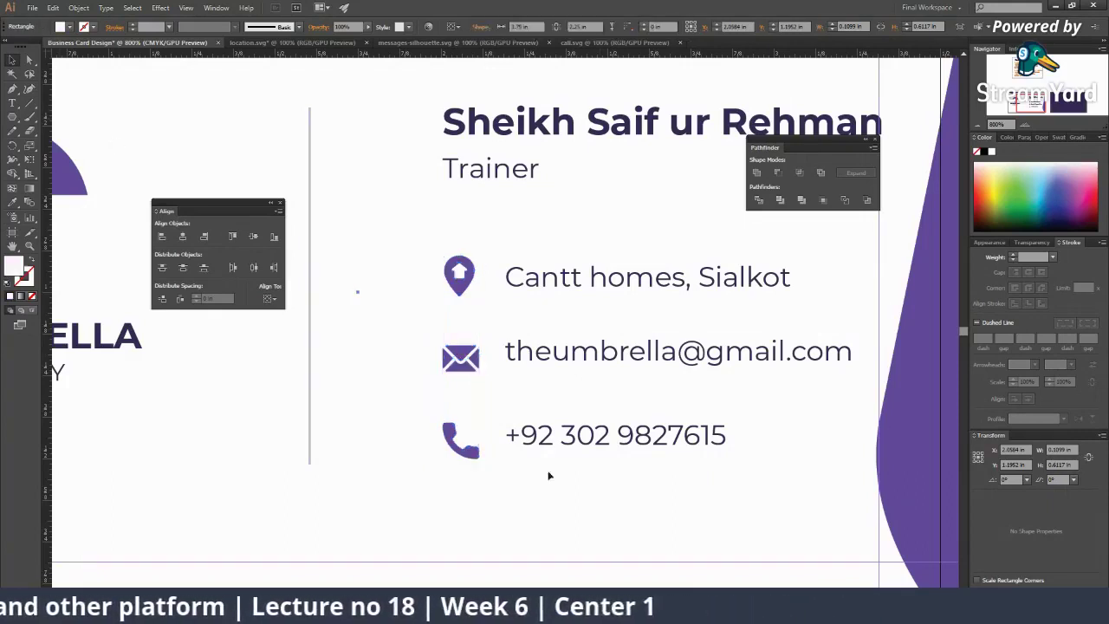
key("ctrl+minus")
key("ctrl+minus")
left_click(413, 503)
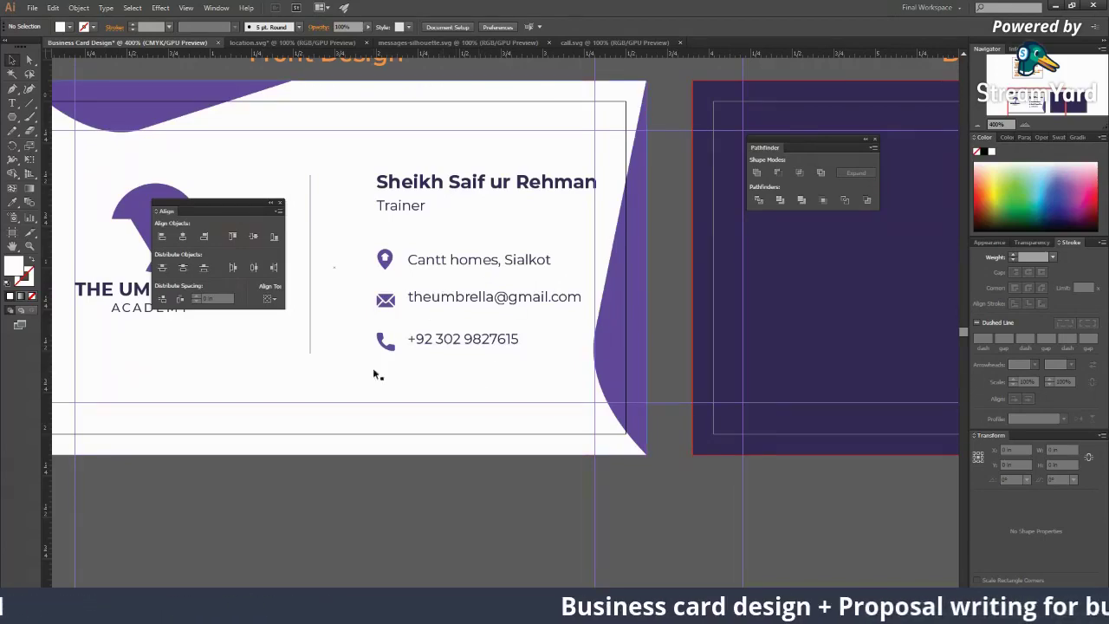
key("ctrl+plus")
key("ctrl+plus")
key("ctrl+plus")
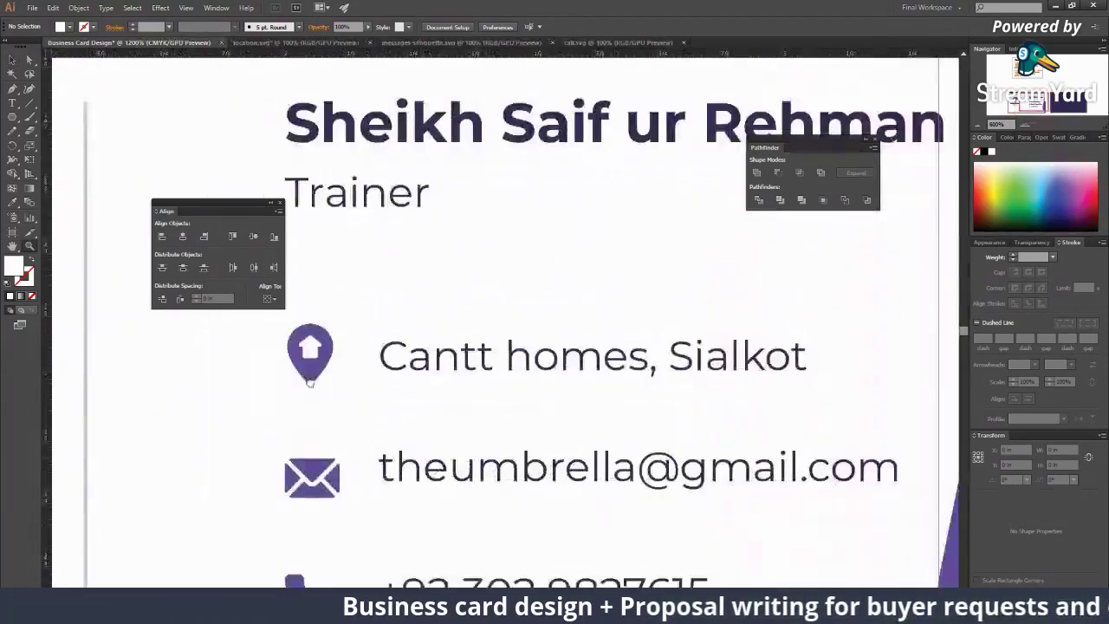
Step: Vertically centre the phone number on the phone icon, aligning to the selection
left_click(433, 279)
left_click(470, 279)
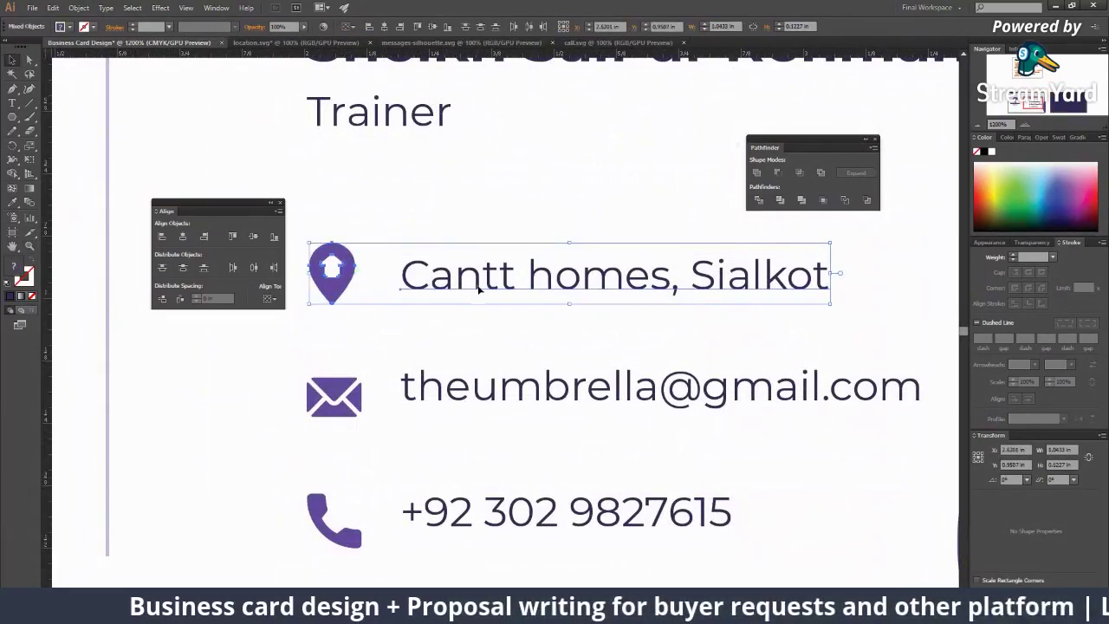
left_click(477, 509, "shift")
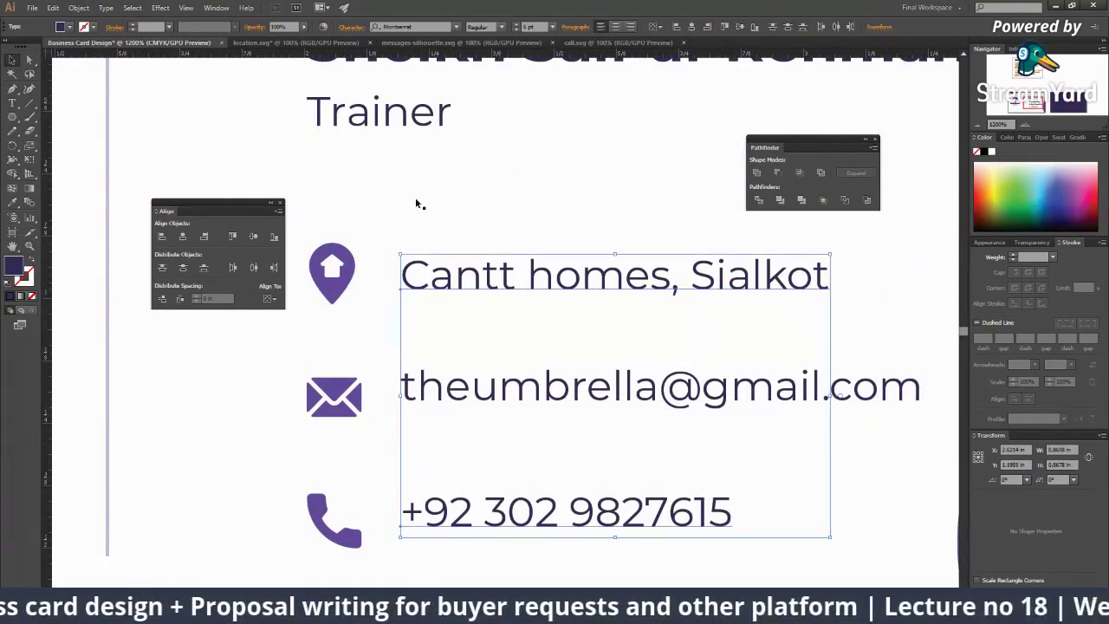
left_click(269, 299)
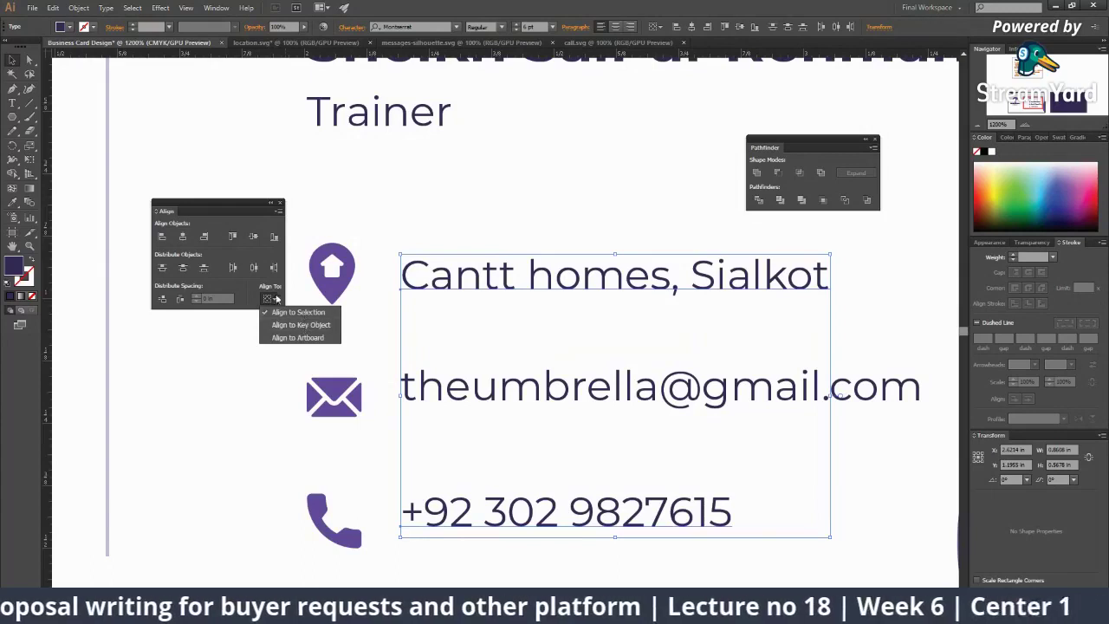
left_click(286, 313)
scroll(324, 415, "down", 3)
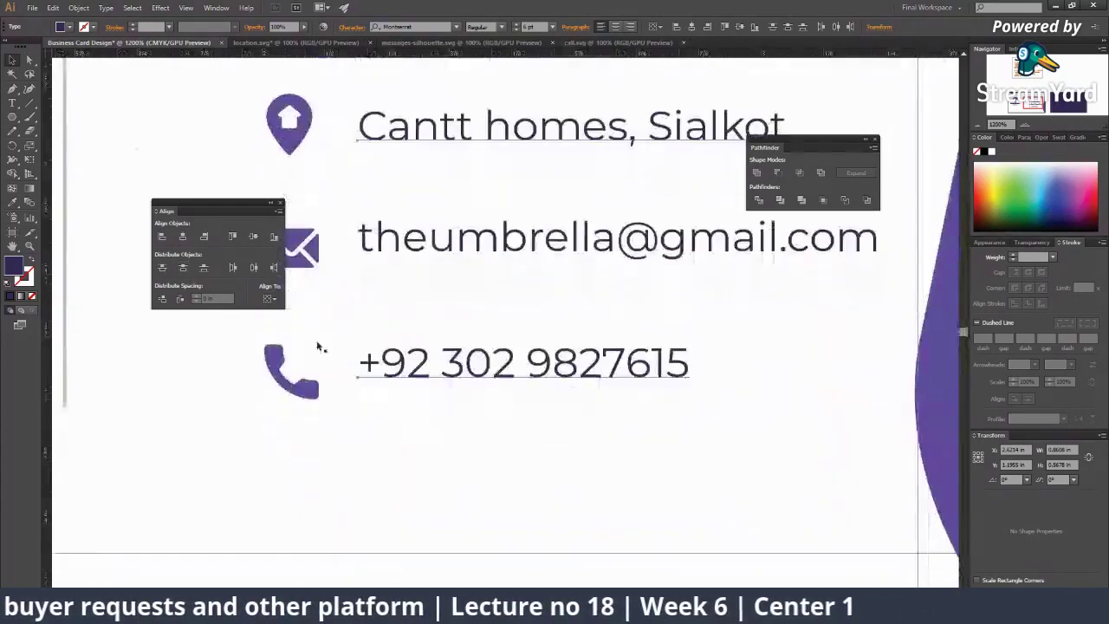
left_click(452, 390)
left_click_drag(452, 390, 452, 406)
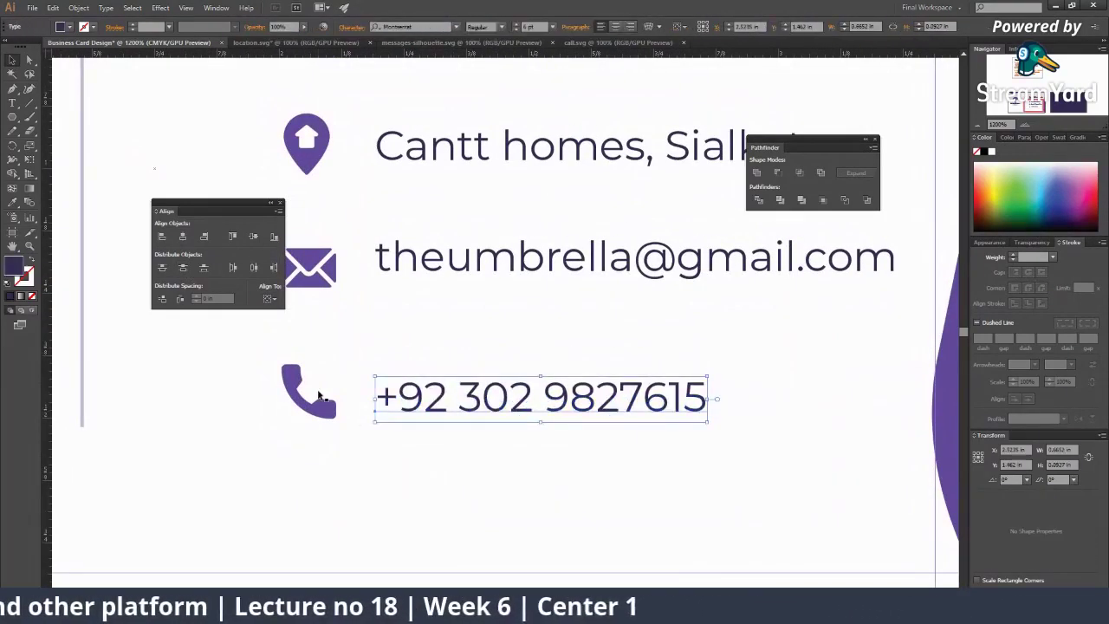
left_click(325, 405, "shift")
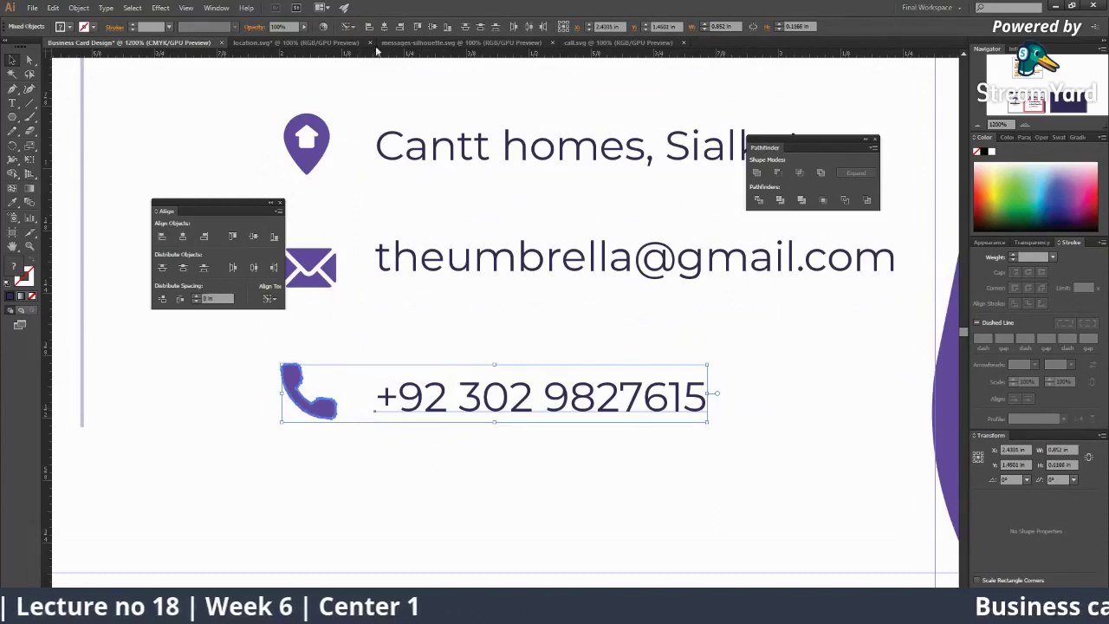
left_click(436, 28)
left_click(456, 466)
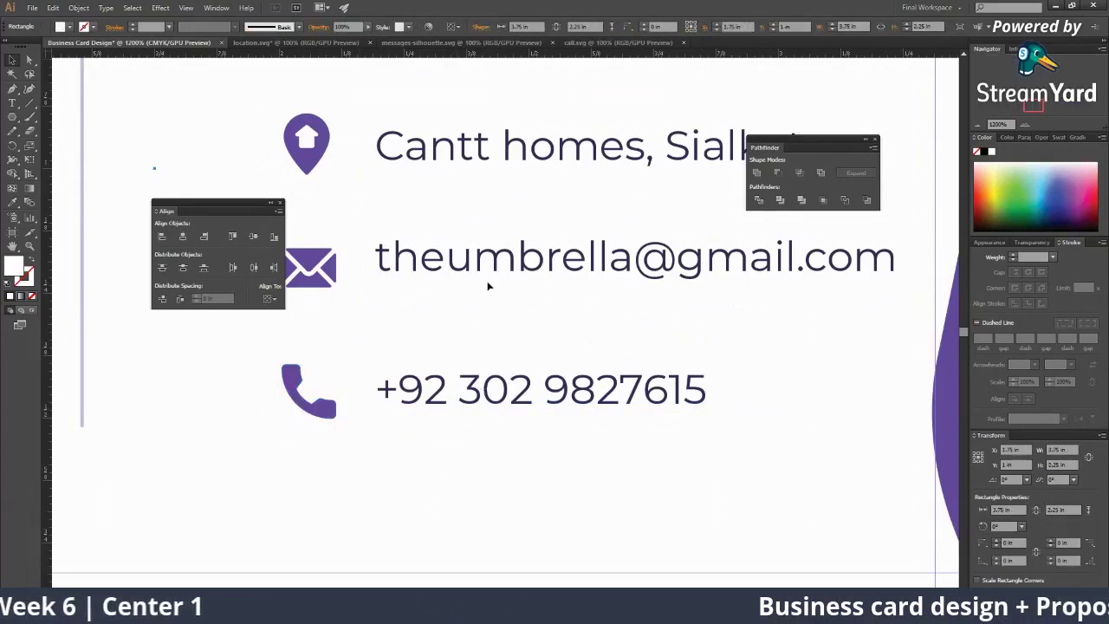
Step: Vertically centre the e-mail text on the envelope icon
left_click(381, 260)
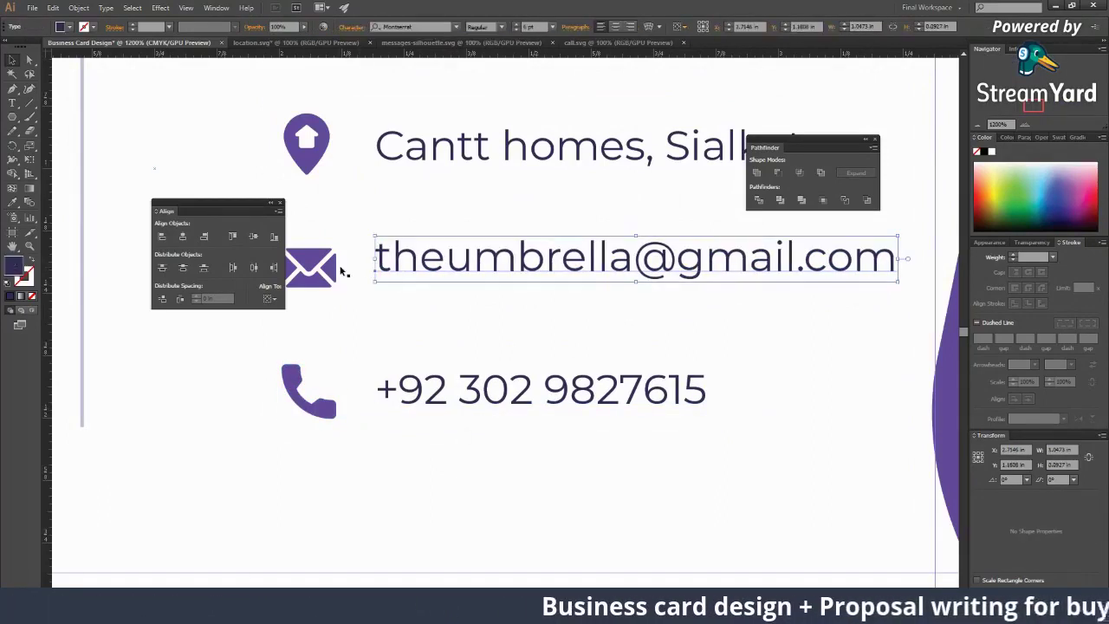
left_click(332, 289, "shift")
left_click(333, 292, "shift")
left_click(432, 27)
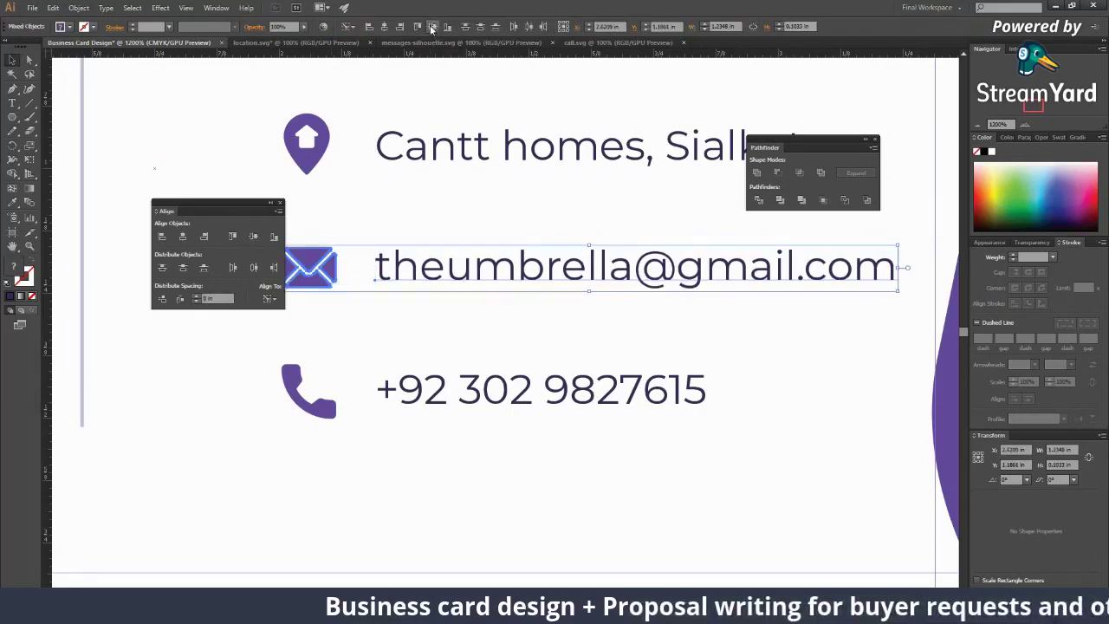
Step: Distribute the address, e-mail and phone lines evenly by their vertical centres
left_click(440, 271)
left_click(448, 164)
left_click(472, 270, "shift")
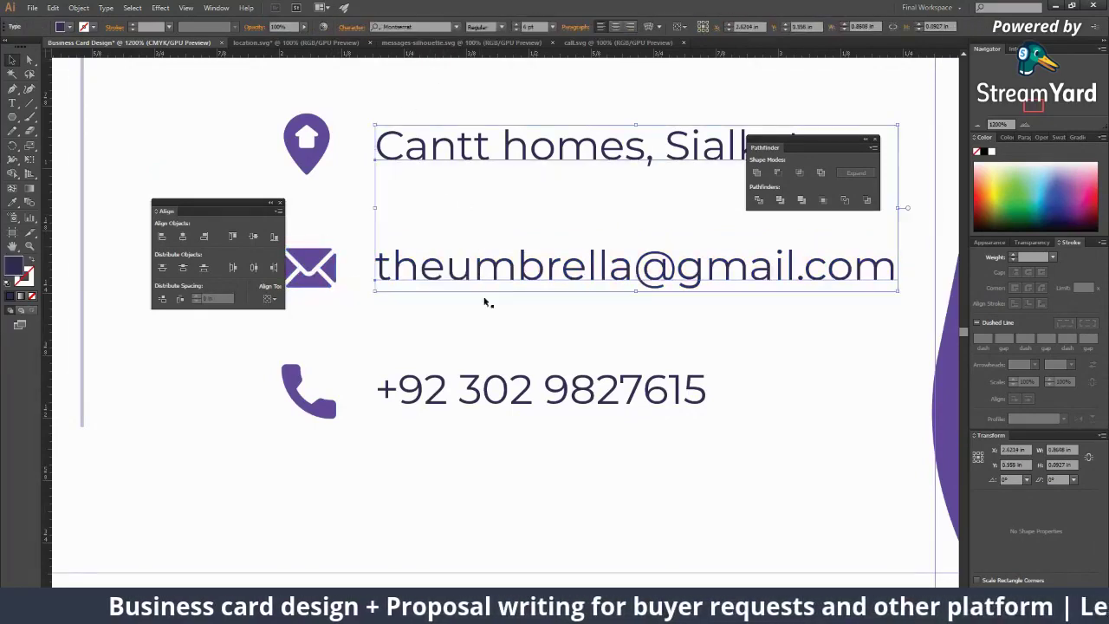
left_click(511, 389, "shift")
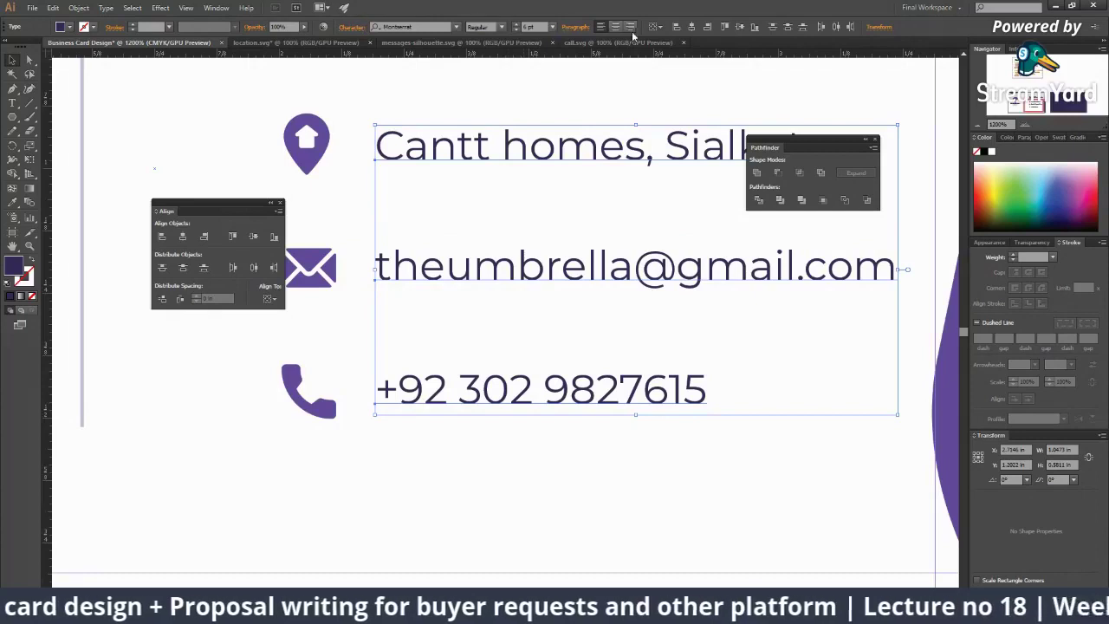
left_click(657, 27)
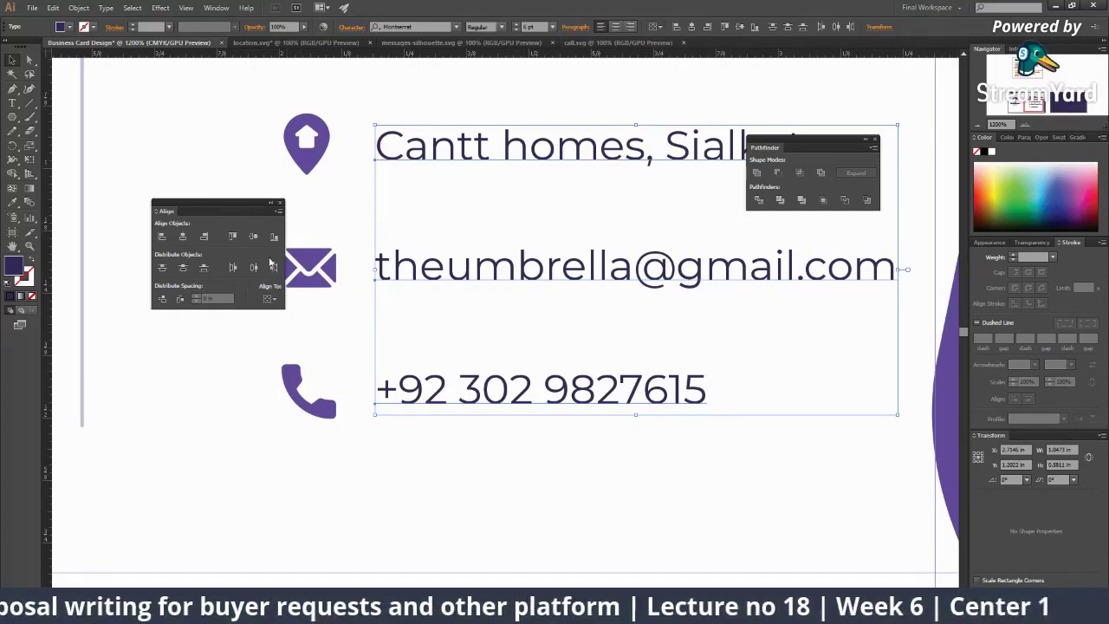
left_click(181, 268)
left_click(366, 315)
Step: Add a vertical guide at the contact text's left edge
key("ctrl+minus")
key("ctrl+minus")
key("ctrl+minus")
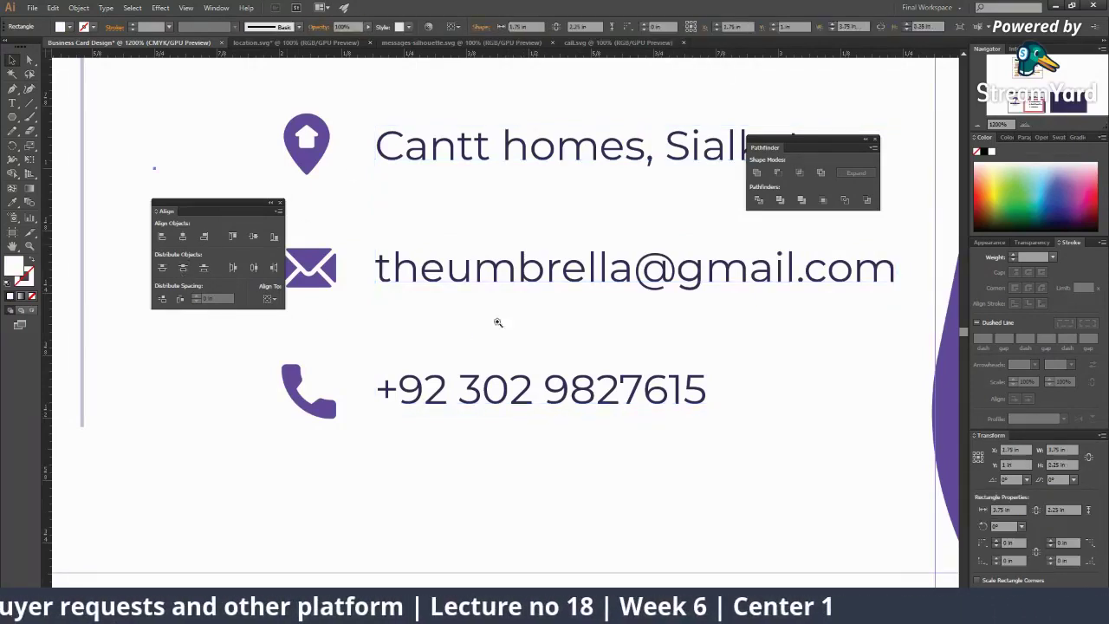
key("ctrl+plus")
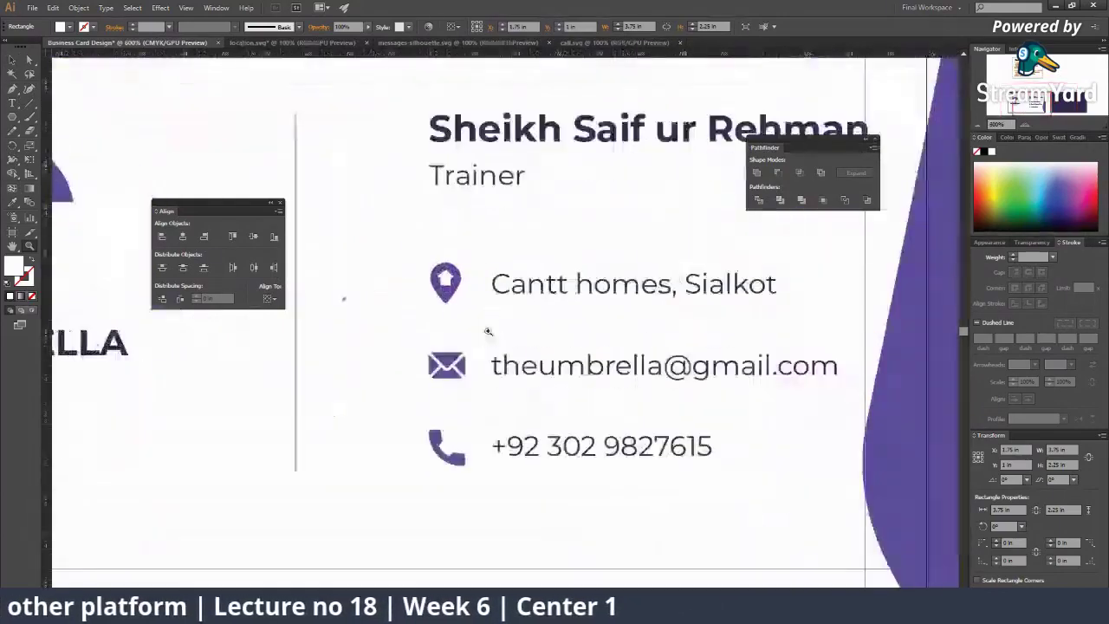
left_click_drag(537, 351, 490, 343)
key("ctrl+plus")
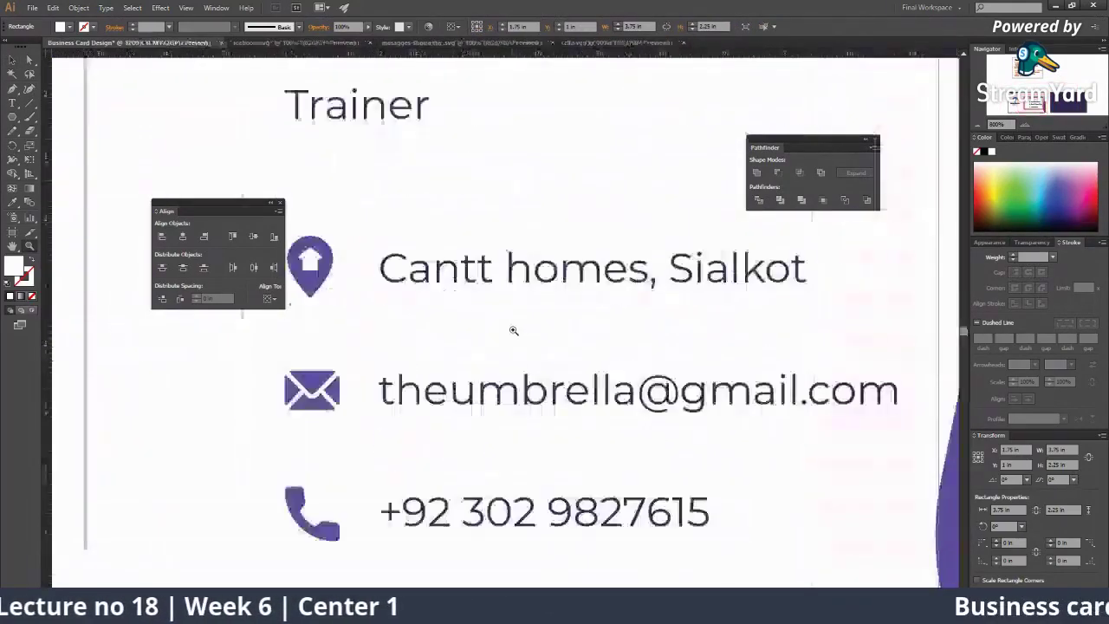
scroll(371, 363, "down", 2)
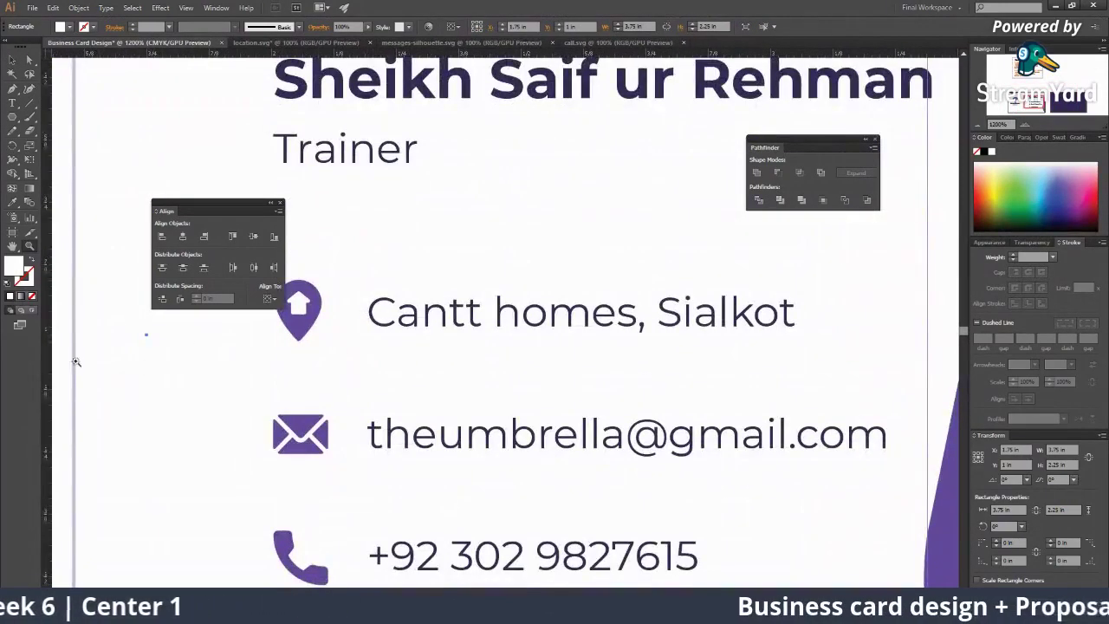
left_click_drag(48, 354, 368, 428)
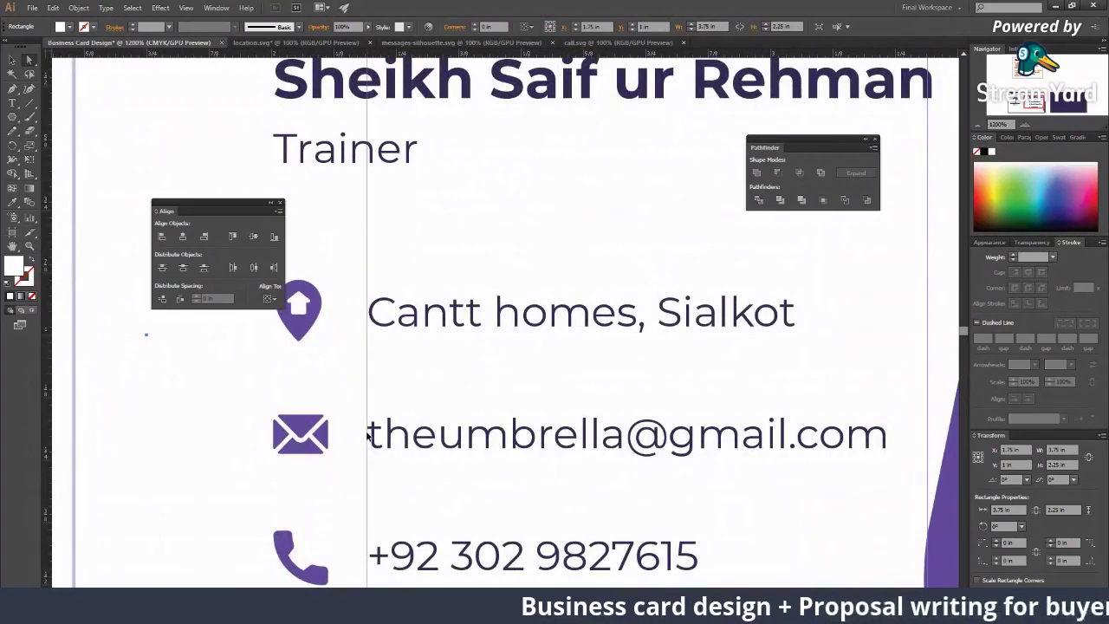
Step: Nudge the phone number text onto the guide, level with the address line's left edge
left_click(367, 440)
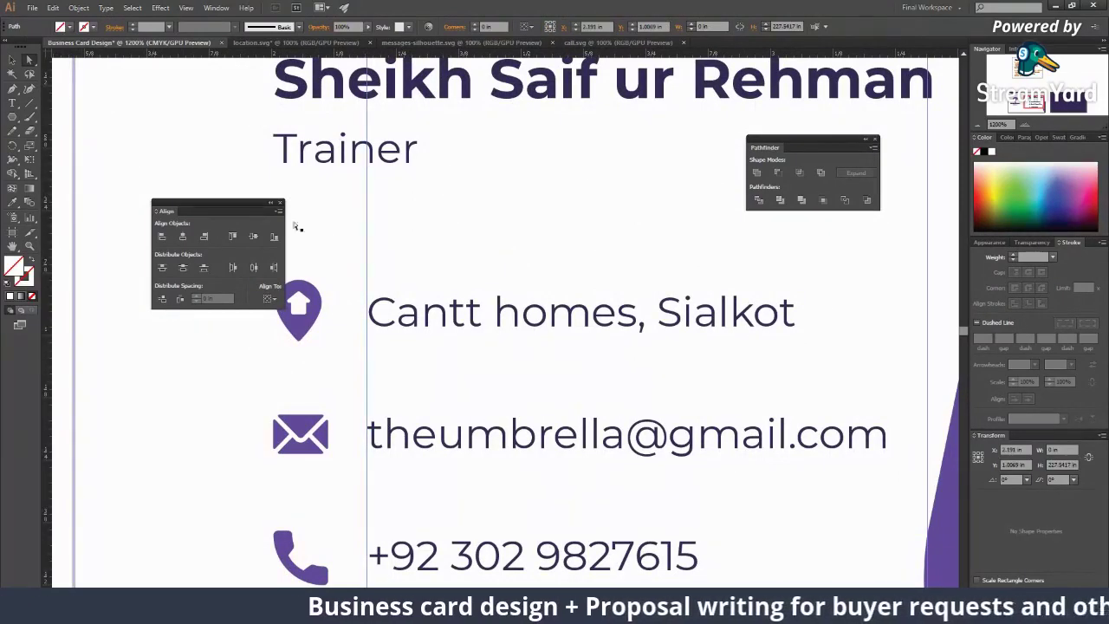
scroll(476, 351, "up", 5)
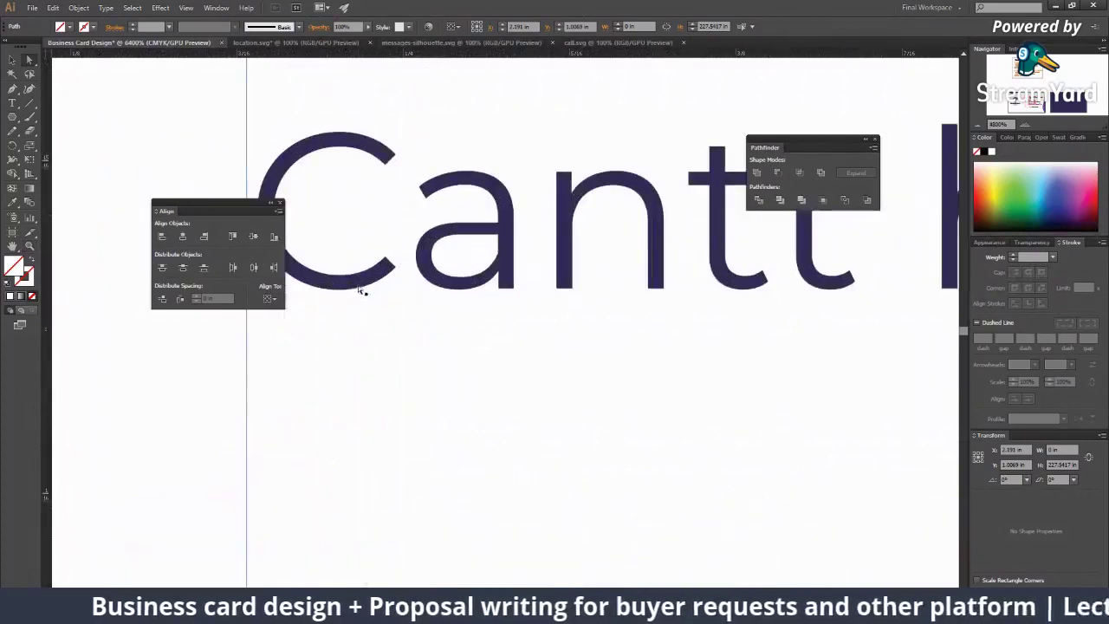
left_click_drag(361, 290, 555, 277)
key("ctrl+z")
scroll(576, 309, "left", 2)
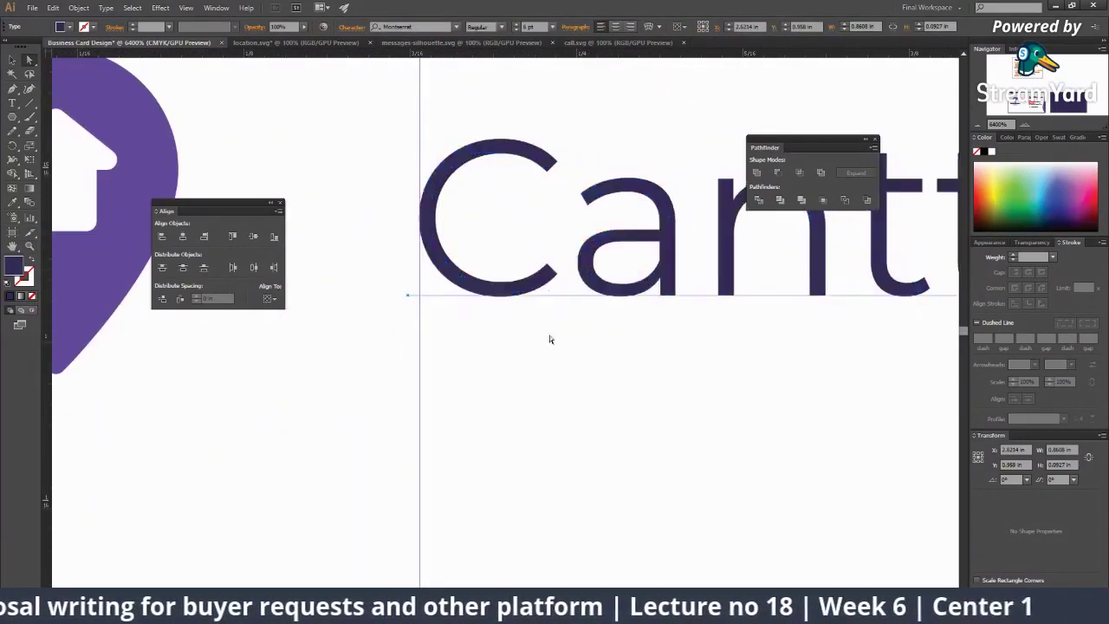
scroll(549, 339, "down", 10)
left_click_drag(519, 394, 511, 395)
Step: Fit the card in view and check the envelope and phone icon positions
key("z")
left_click(516, 325, "alt")
left_click(510, 307, "alt")
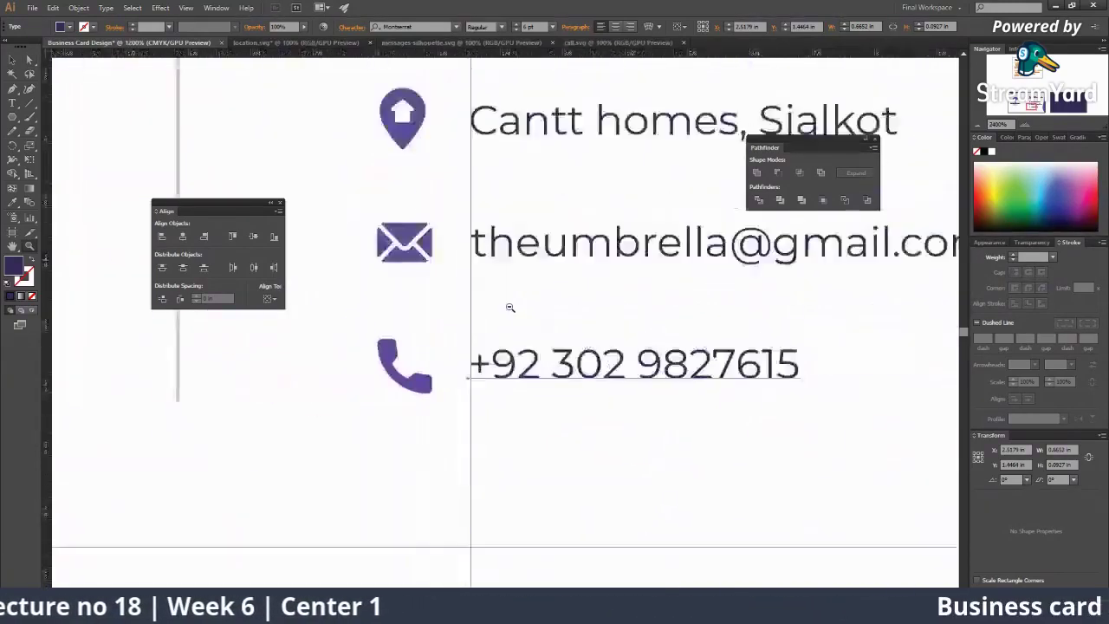
key("ctrl+0")
key("v")
left_click(403, 305)
scroll(495, 349, "up", 5)
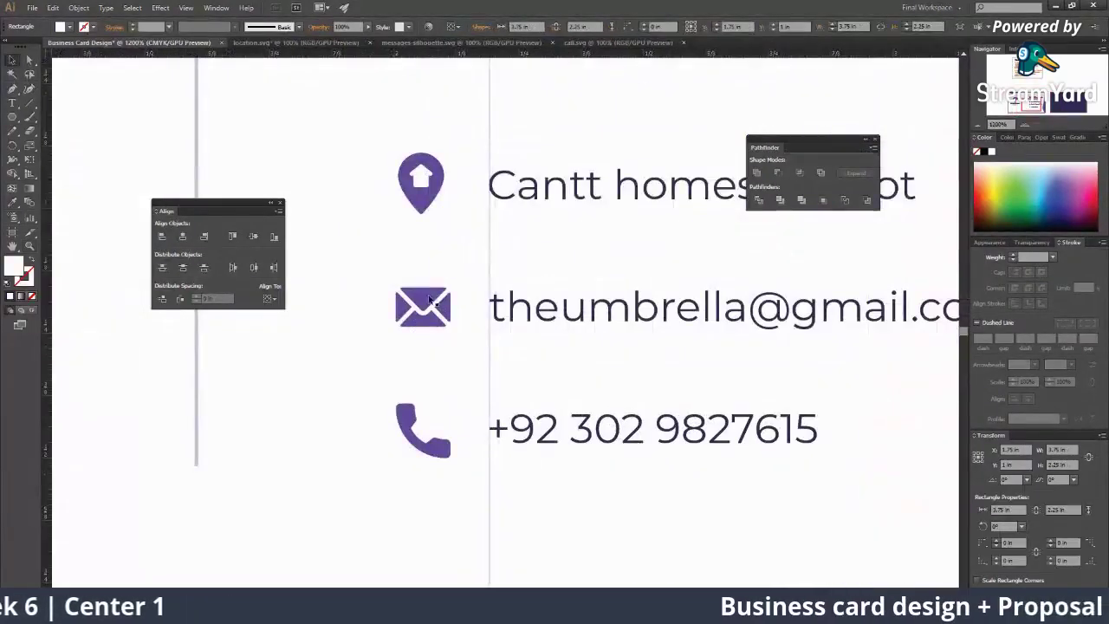
left_click(429, 299)
scroll(466, 386, "down", 2)
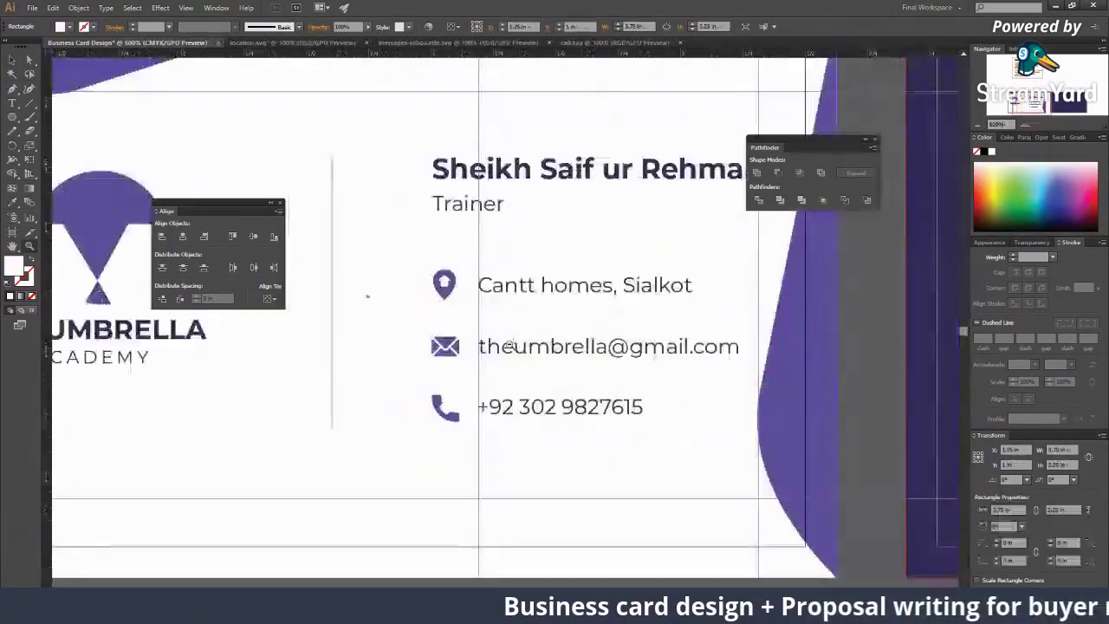
scroll(510, 345, "down", 3)
scroll(500, 354, "up", 4)
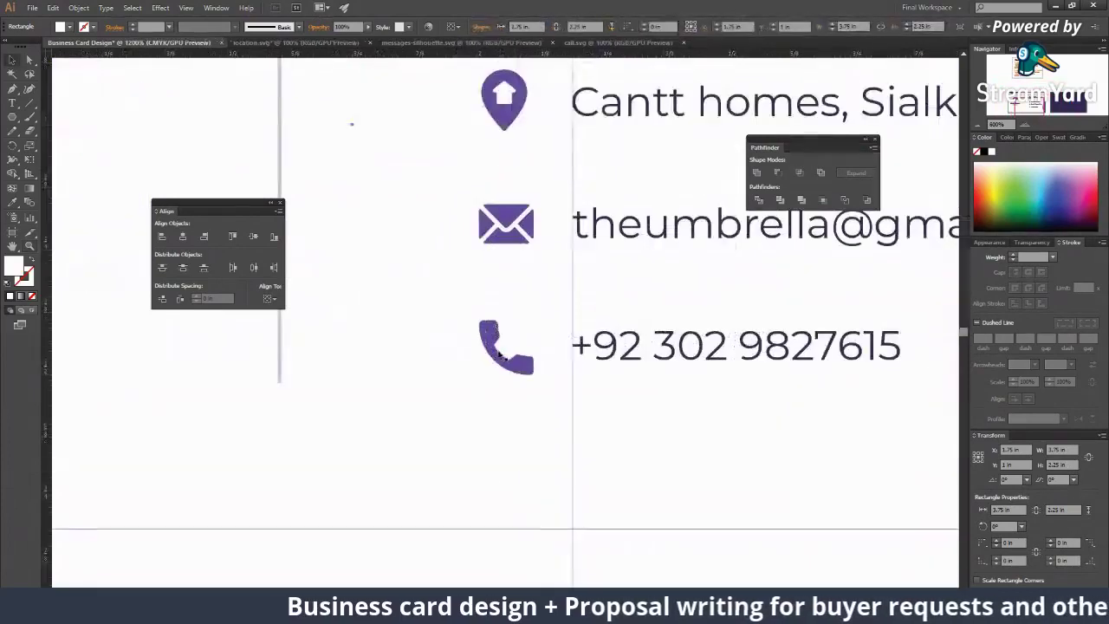
left_click(501, 353)
scroll(503, 350, "down", 4)
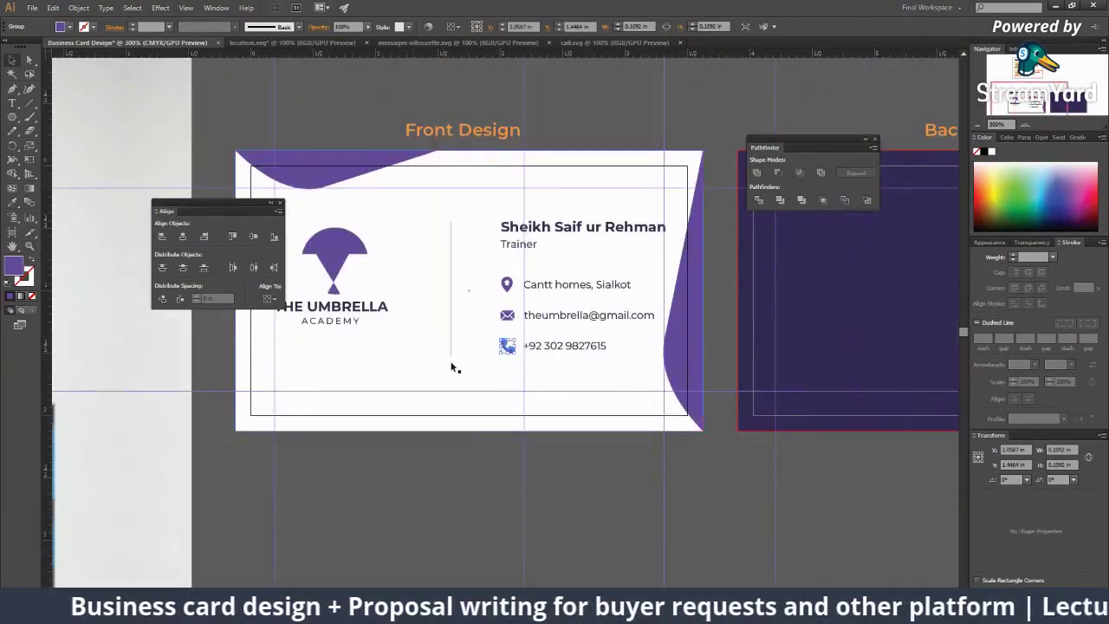
Step: Select the umbrella logo on the front card
left_click(416, 344)
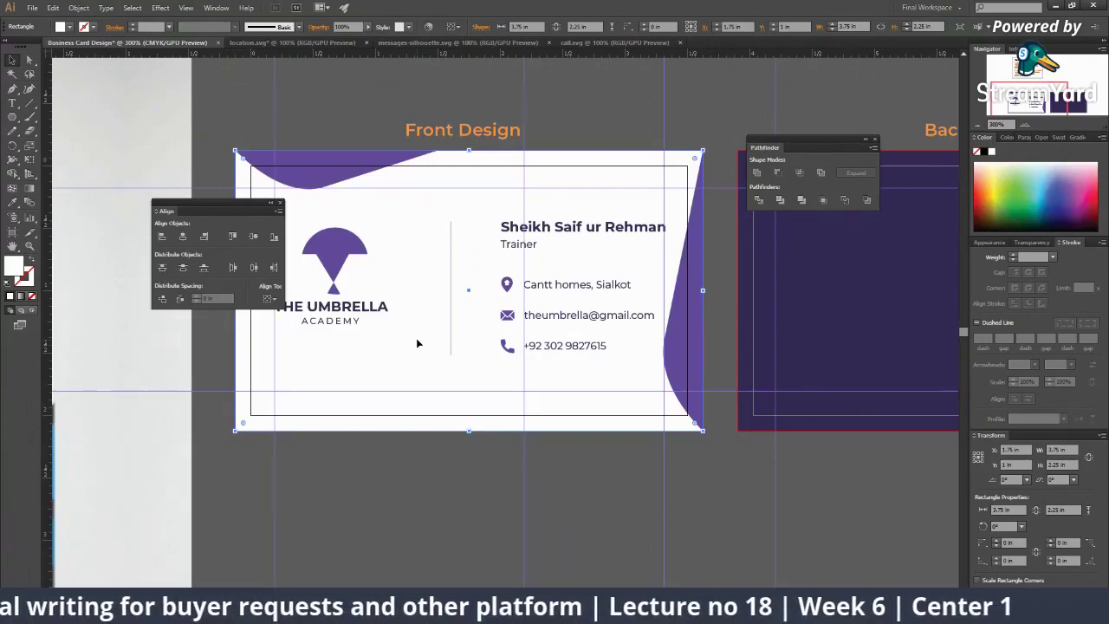
key("a")
scroll(410, 493, "down", 3)
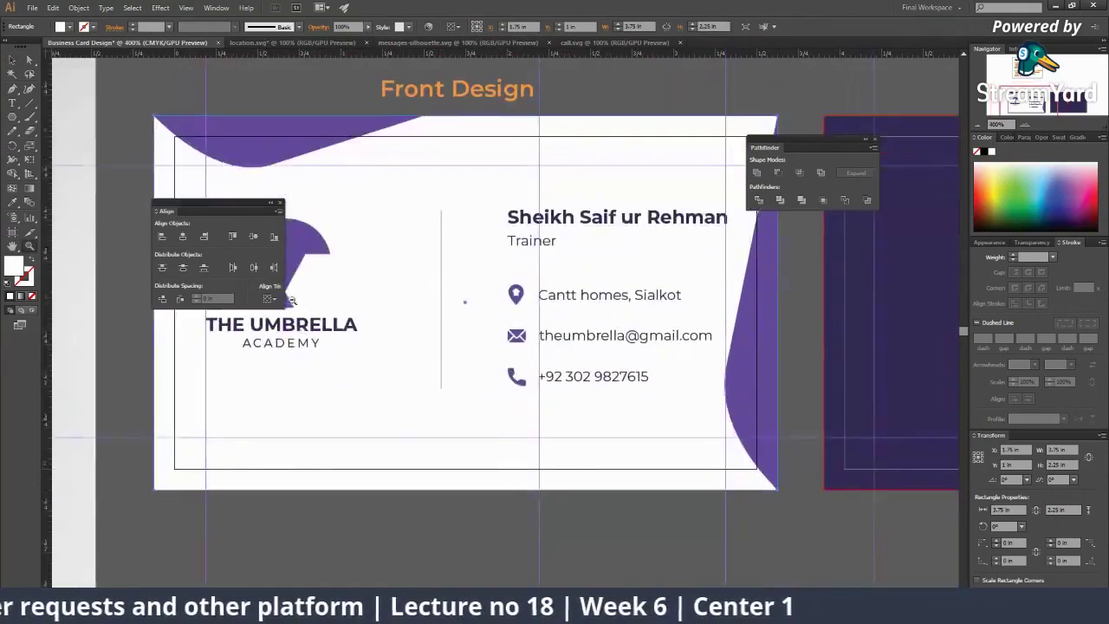
scroll(404, 306, "down", 1)
left_click(490, 351)
scroll(490, 353, "up", 1)
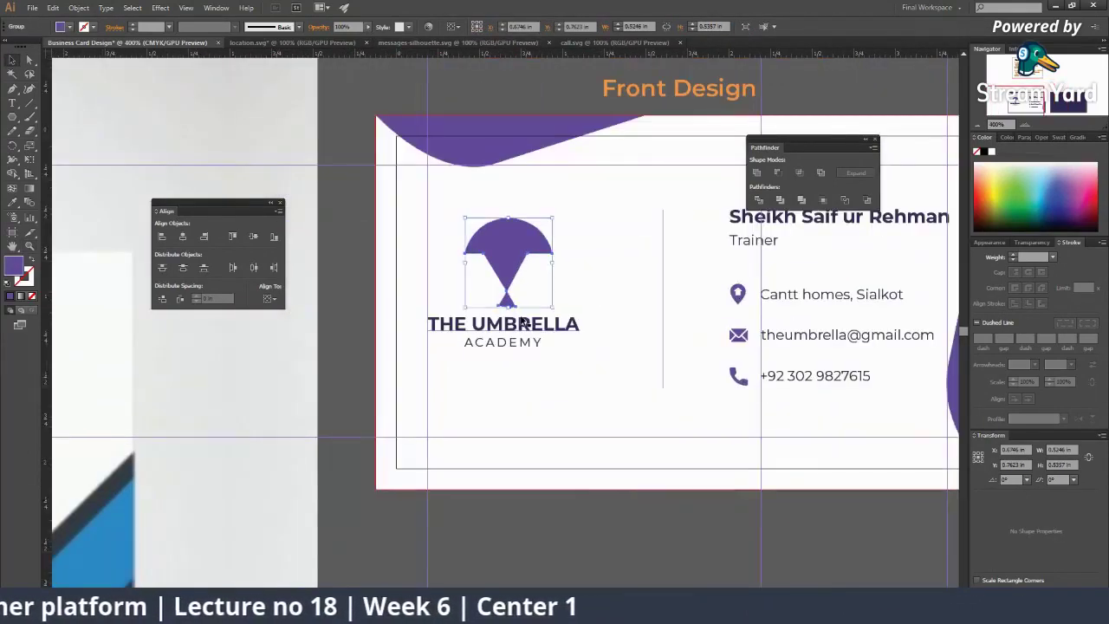
scroll(428, 274, "right", 5)
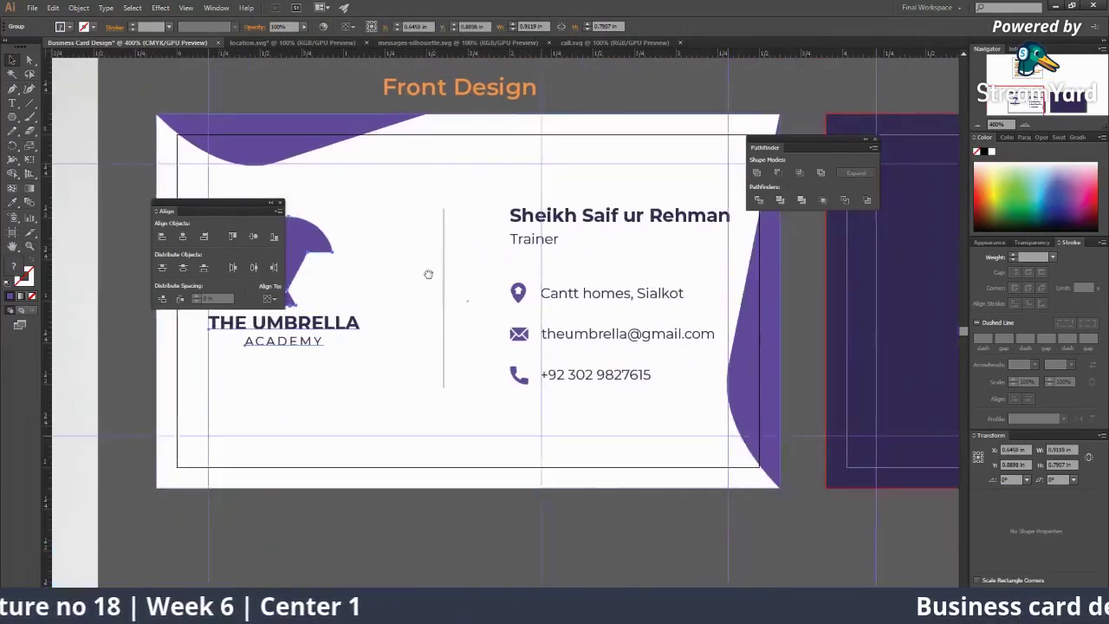
scroll(446, 250, "left", 2)
key("a")
left_click(364, 260)
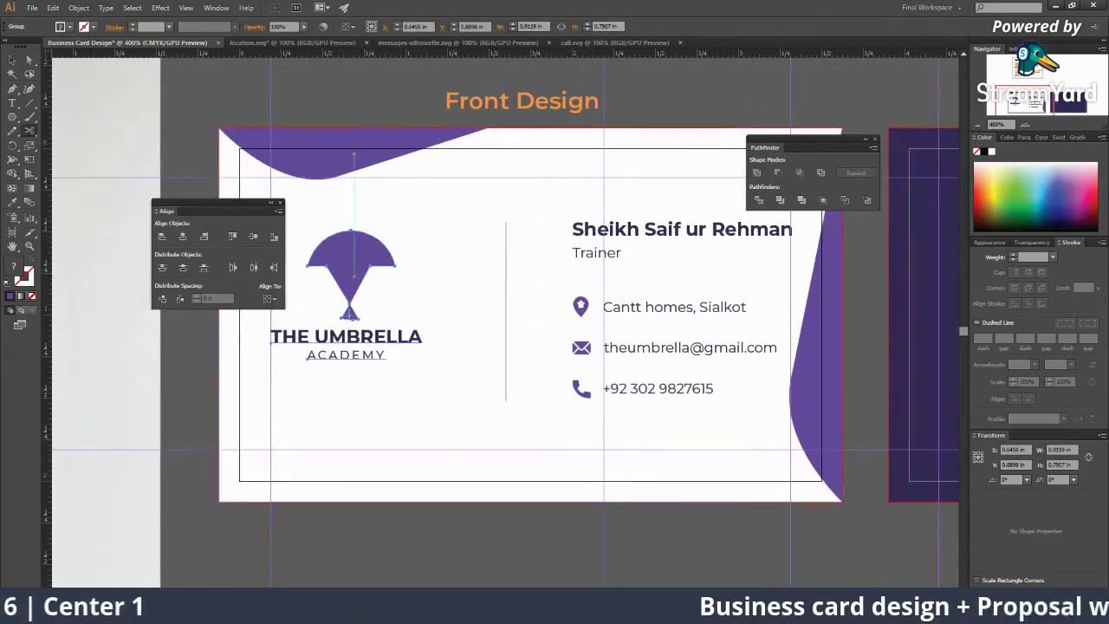
Step: Set Align To Artboard and vertically centre the umbrella logo on the card
left_click(348, 28)
left_click(364, 50)
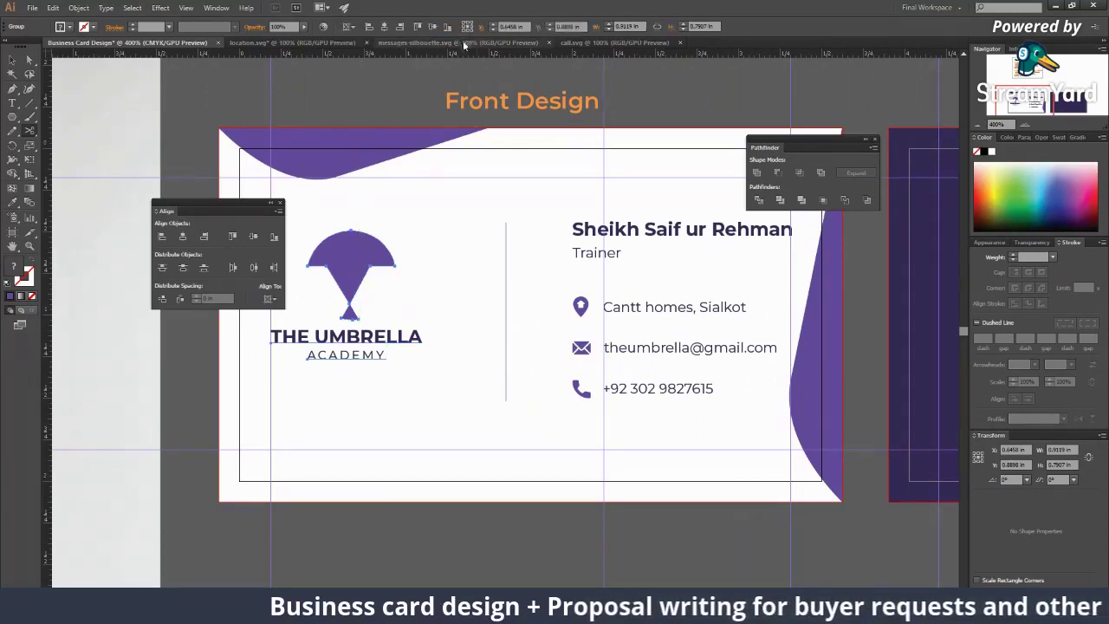
left_click(349, 28)
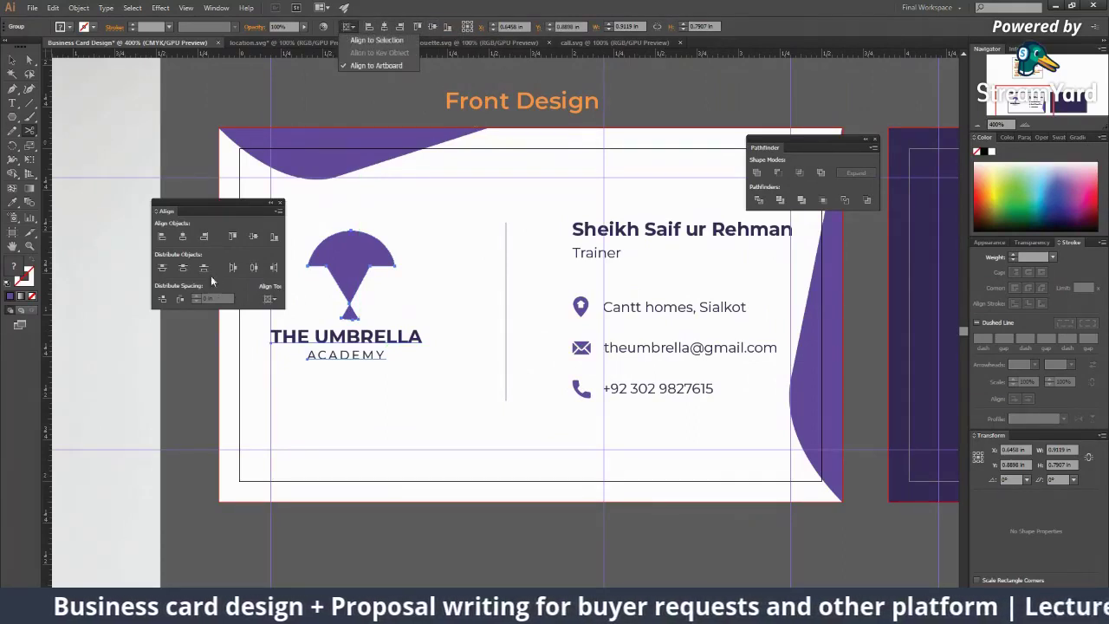
left_click(267, 298)
left_click(266, 298)
left_click(288, 335)
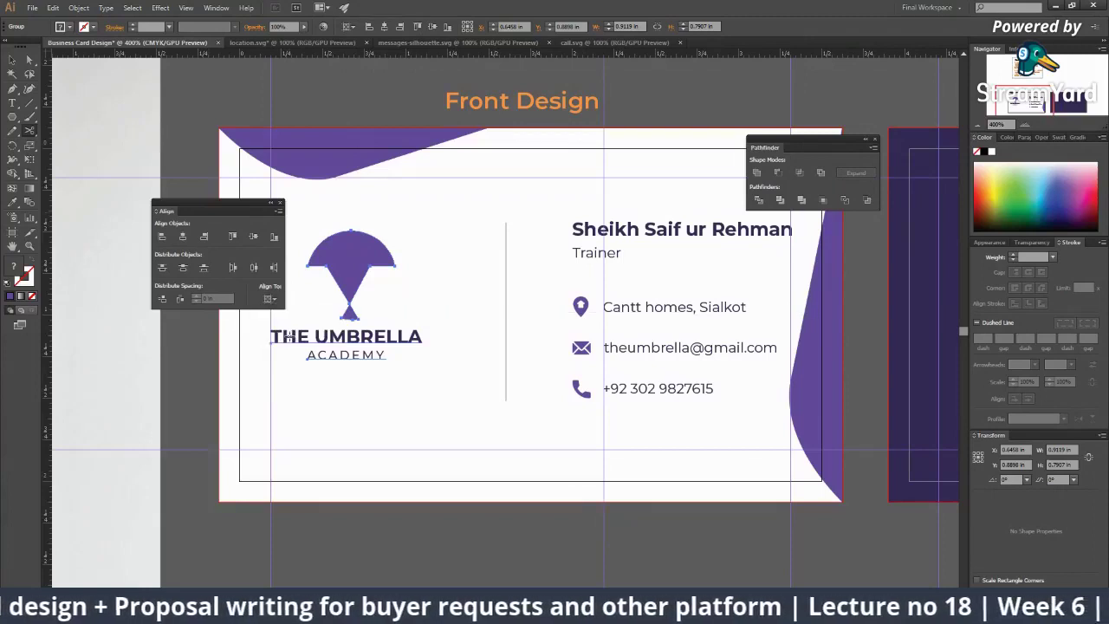
left_click(182, 237)
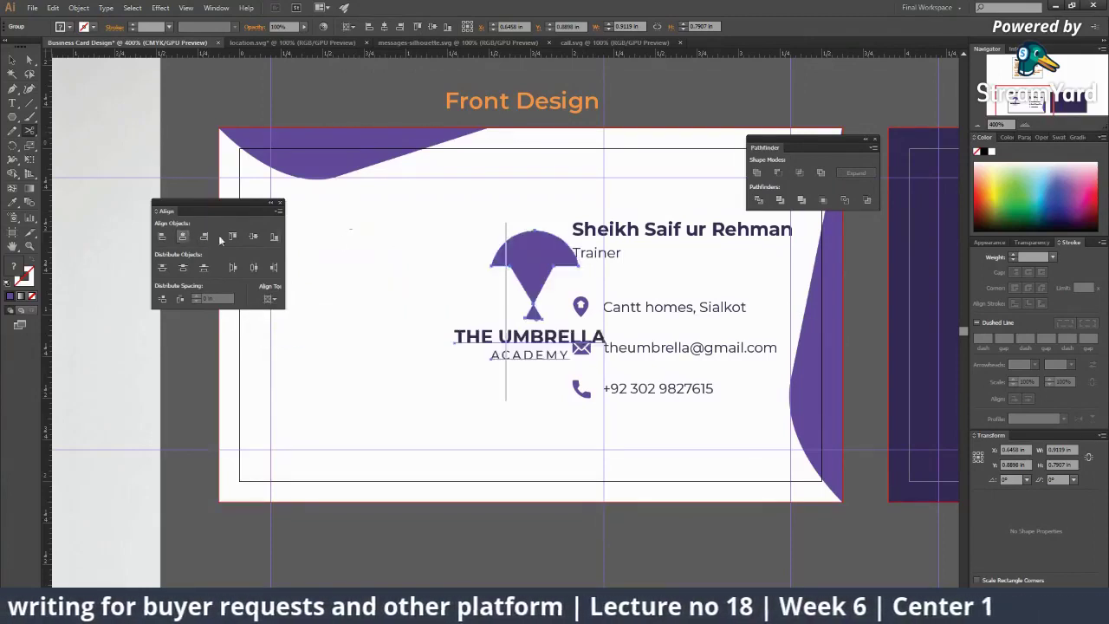
left_click_drag(441, 266, 252, 253)
left_click(251, 238)
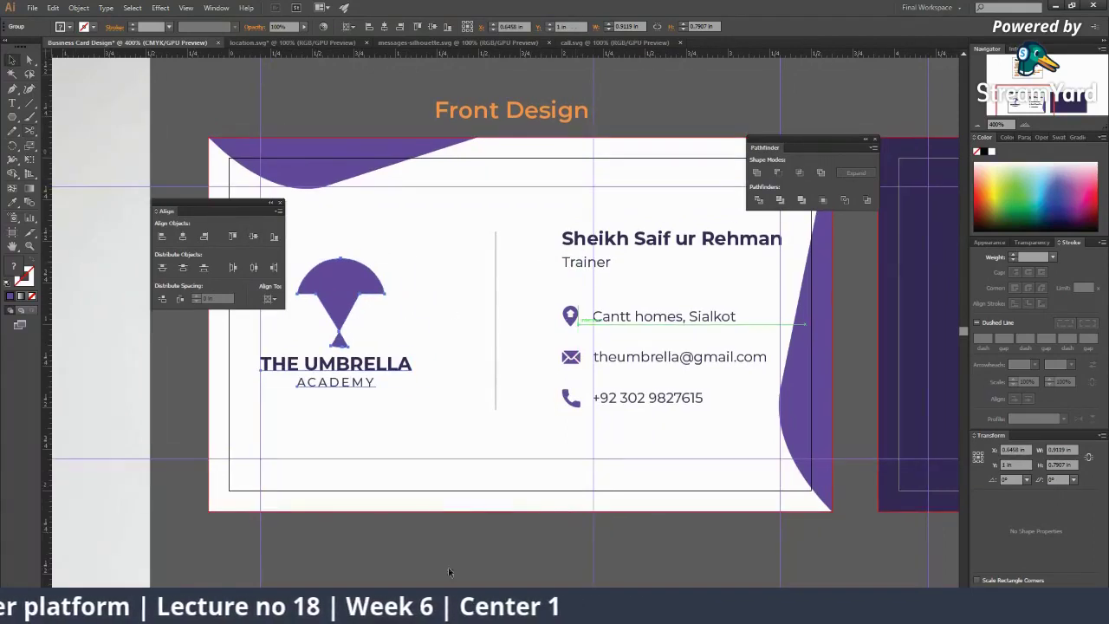
Step: Group the name, Trainer title and contact lines, then vertically centre the group on the card
left_click(457, 537)
left_click_drag(457, 537, 408, 523)
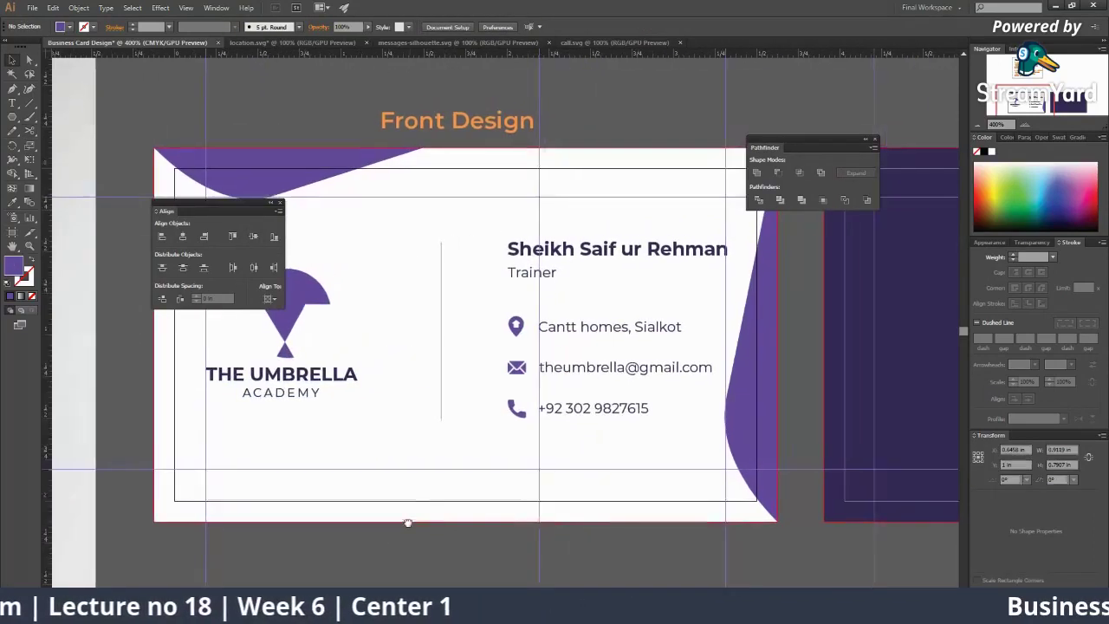
left_click(520, 272)
left_click(518, 252, "shift")
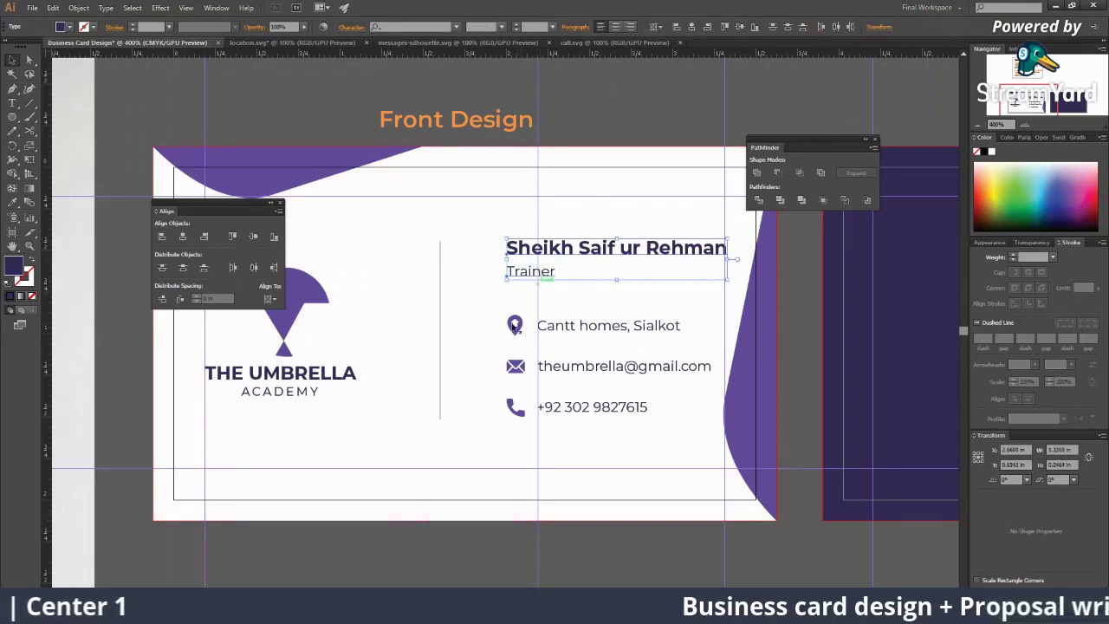
left_click(515, 325, "shift")
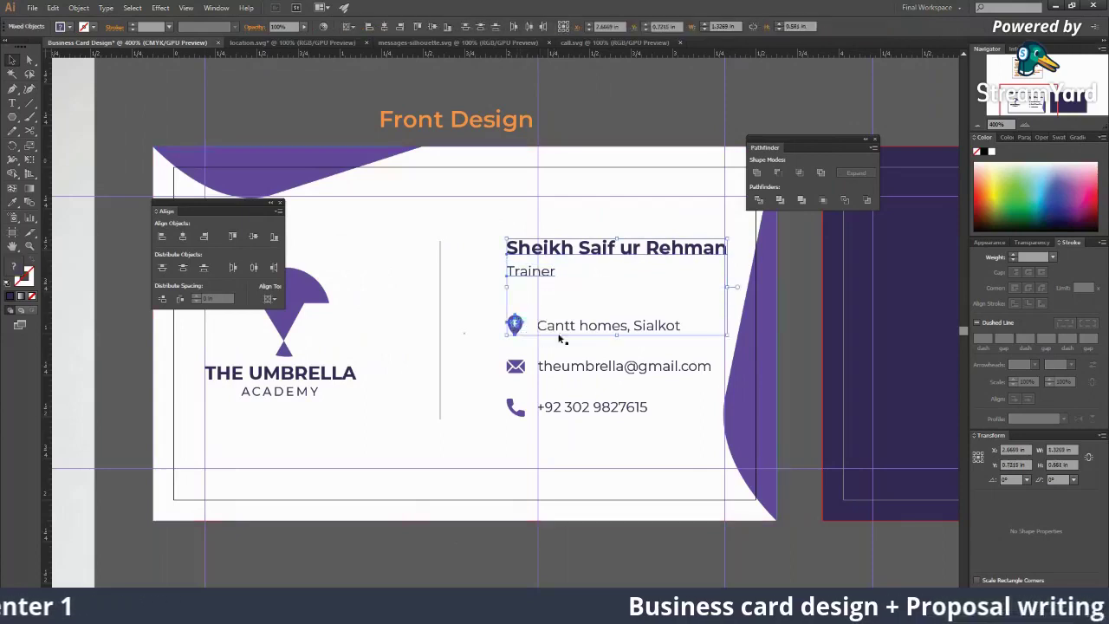
left_click(577, 405, "shift")
right_click(513, 409)
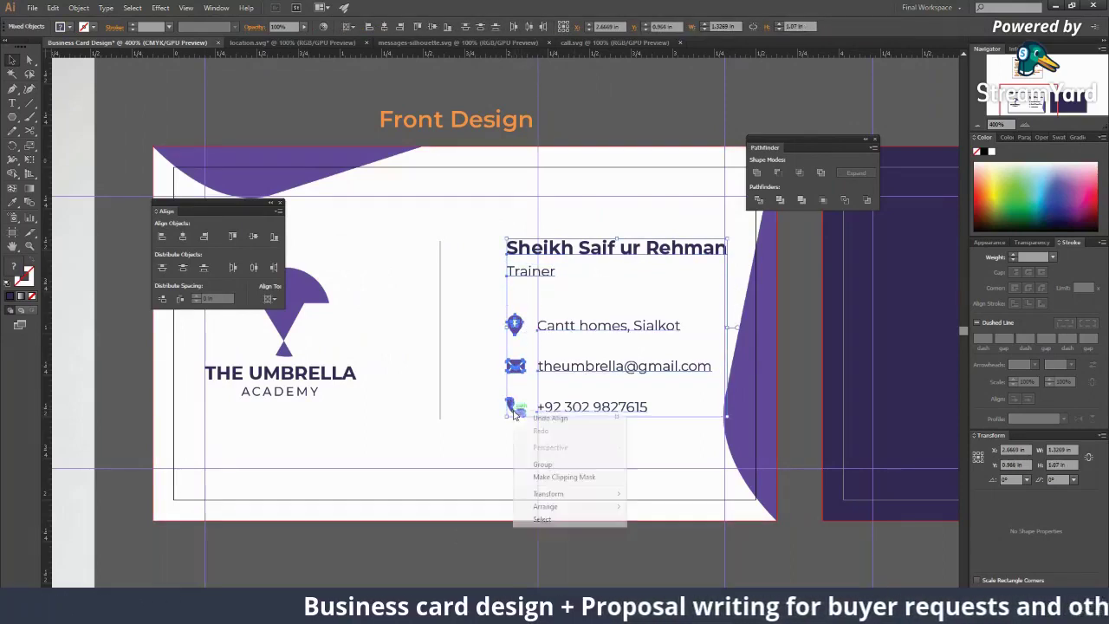
left_click(542, 464)
left_click(436, 29)
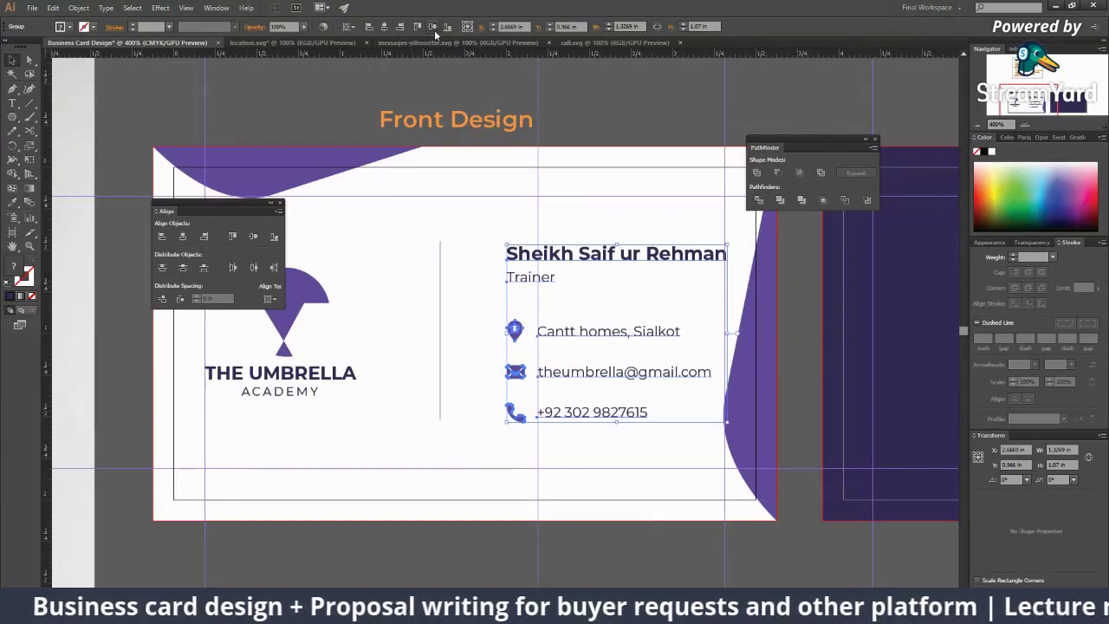
left_click(667, 538)
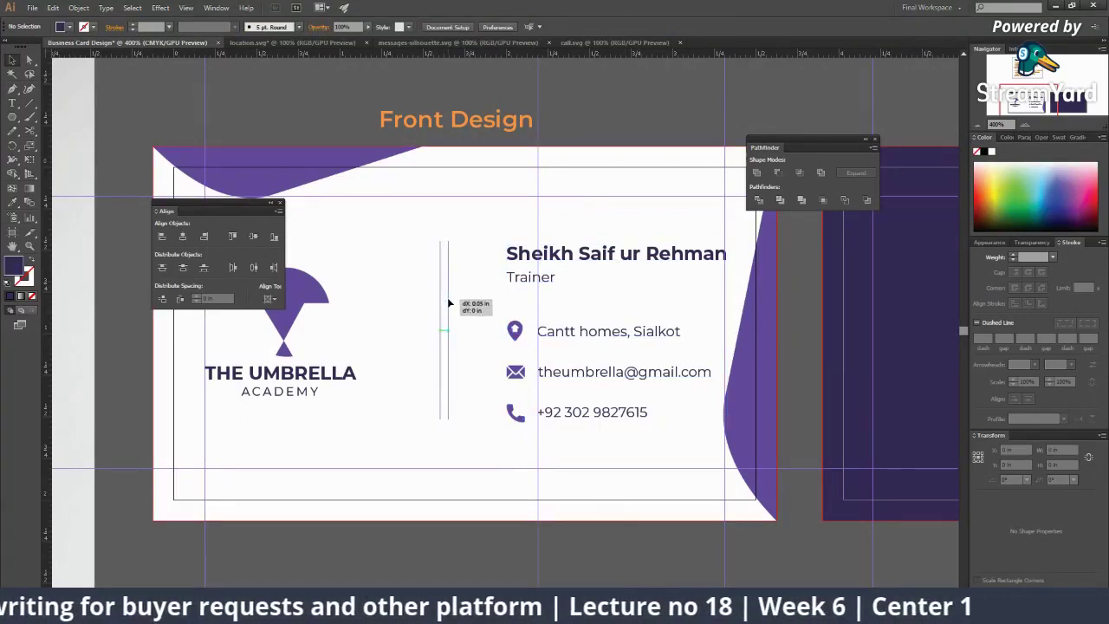
left_click_drag(449, 302, 450, 302)
Step: Drag a copy of the umbrella logo and THE UMBRELLA ACADEMY lettering beside the Background card
scroll(541, 364, "down", 2)
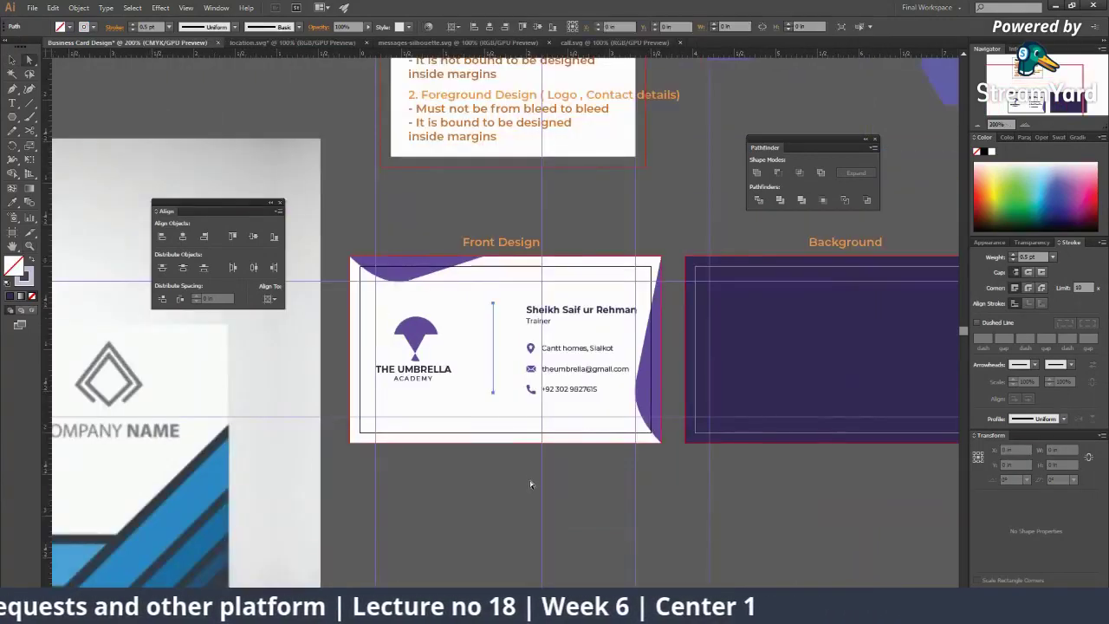
left_click(529, 481)
scroll(490, 390, "down", 3)
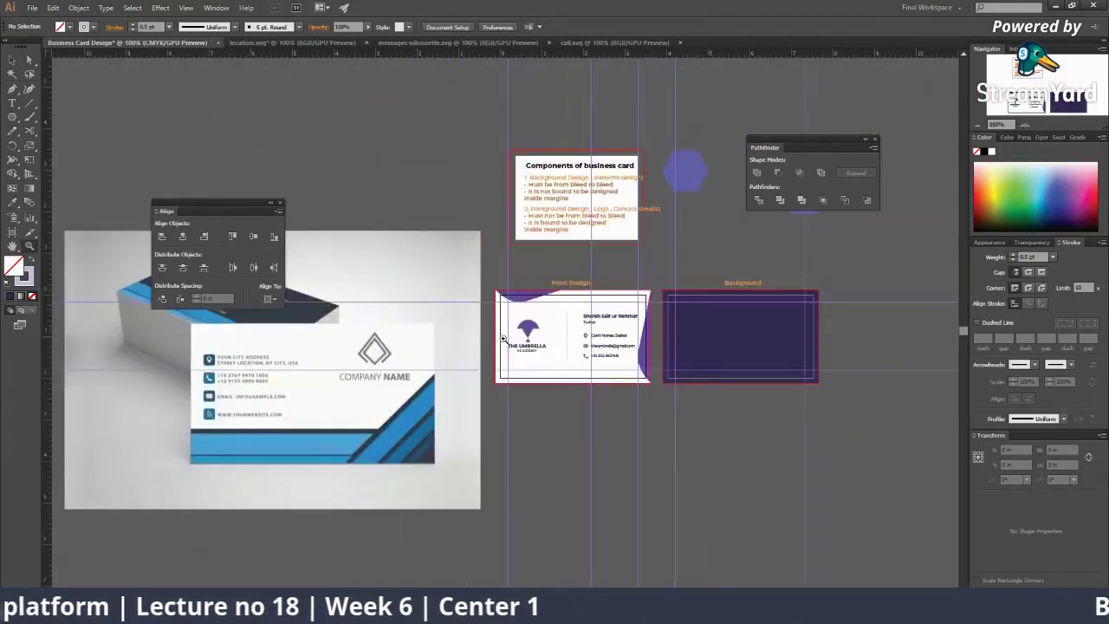
scroll(502, 338, "up", 2)
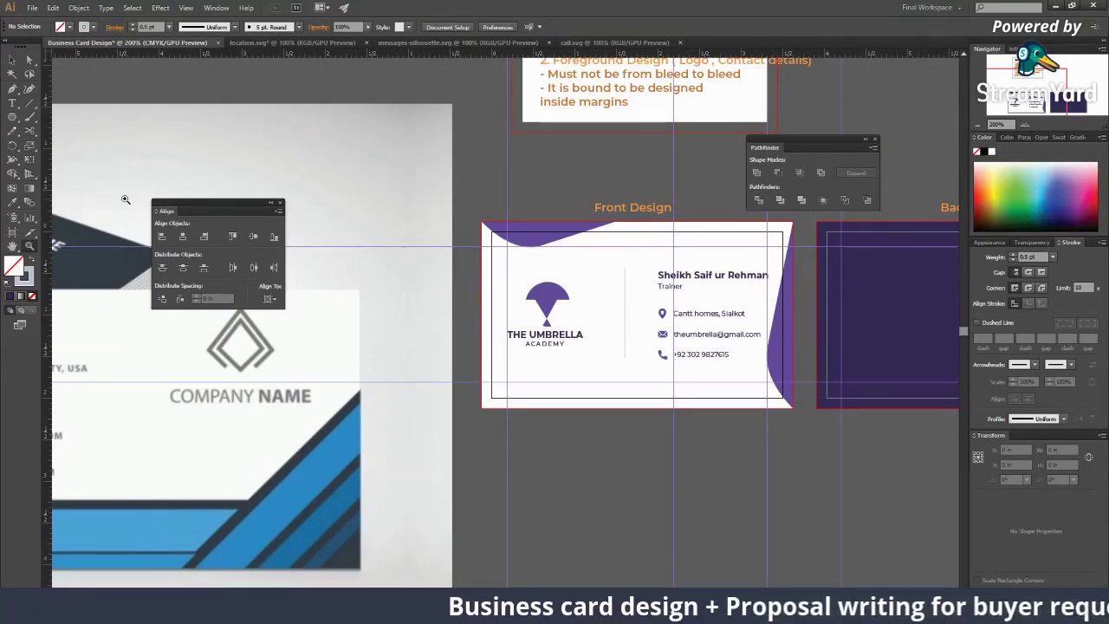
scroll(650, 307, "up", 1)
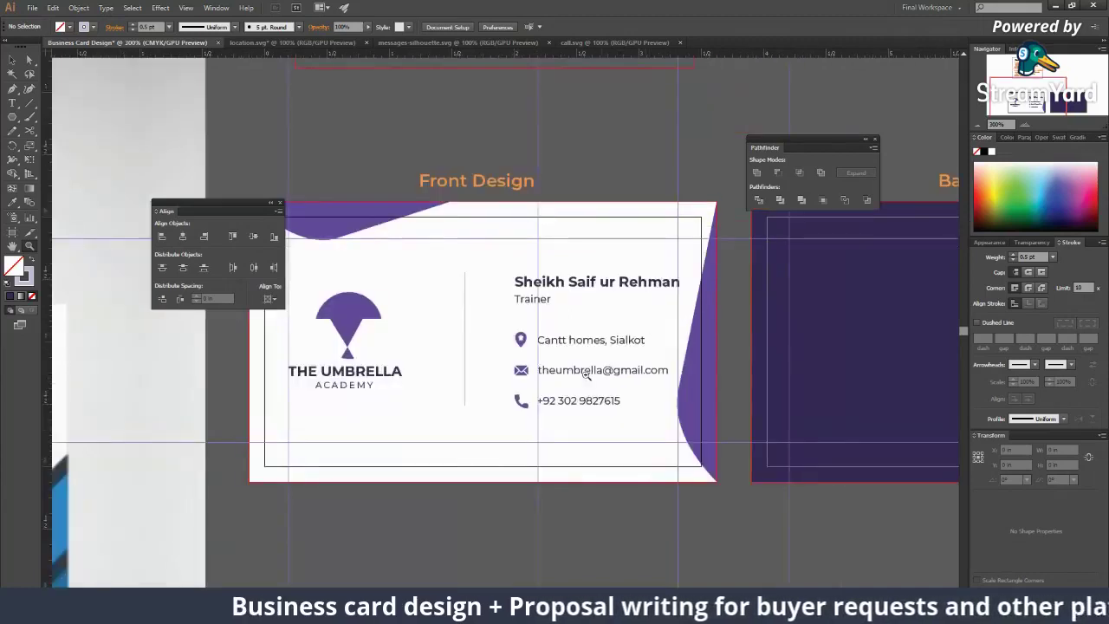
scroll(435, 468, "down", 1)
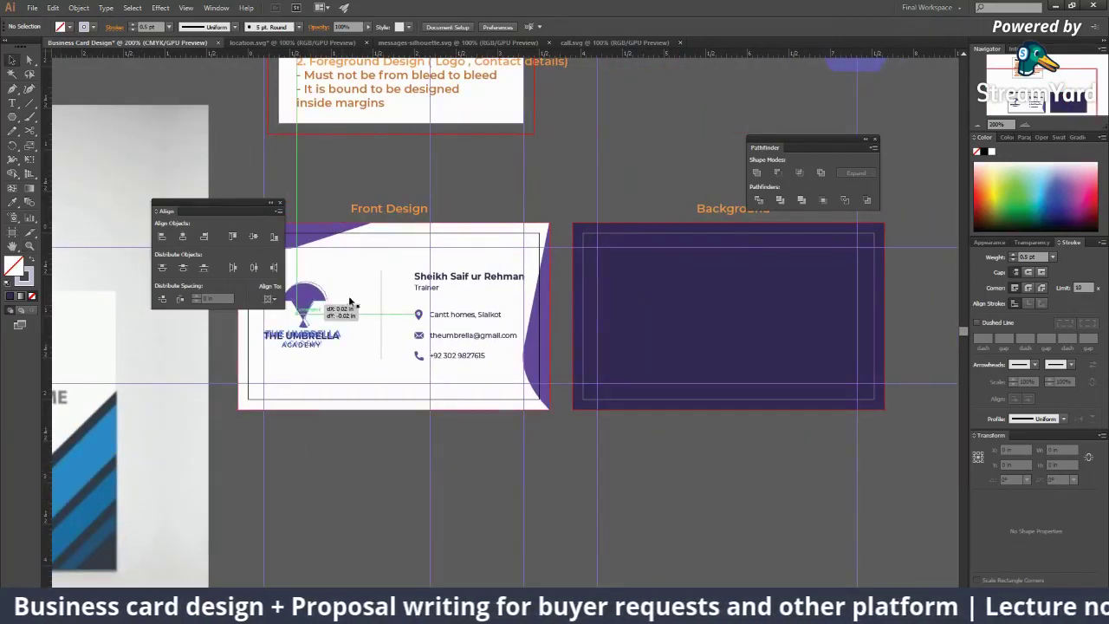
left_click(303, 314)
left_click(296, 321)
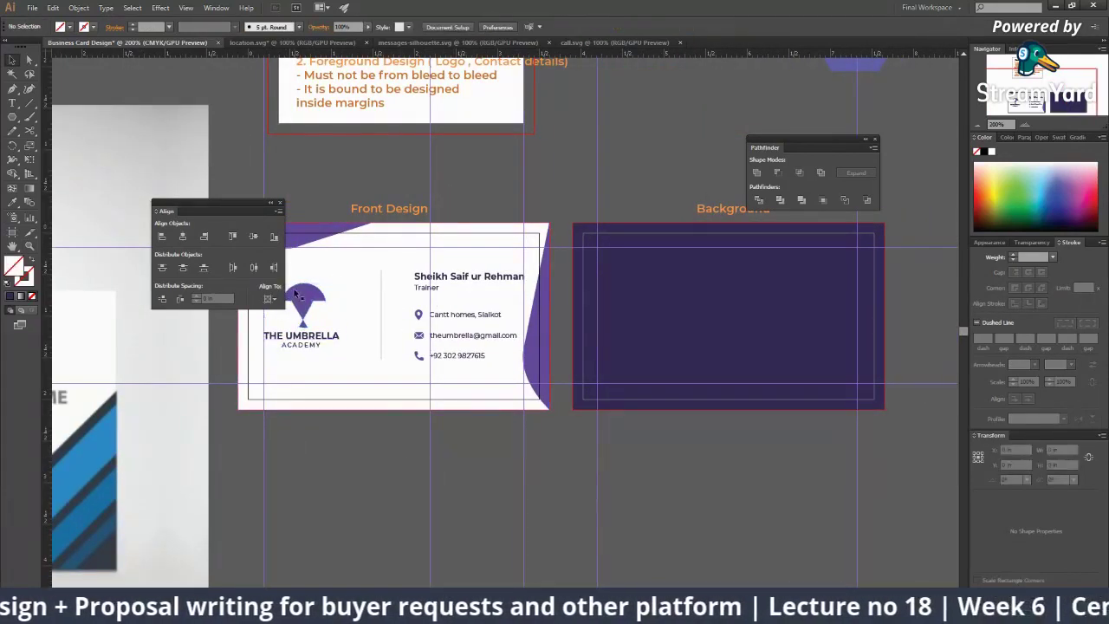
left_click_drag(297, 297, 726, 303)
scroll(726, 303, "right", 3)
left_click_drag(594, 302, 873, 300)
scroll(874, 301, "right", 2)
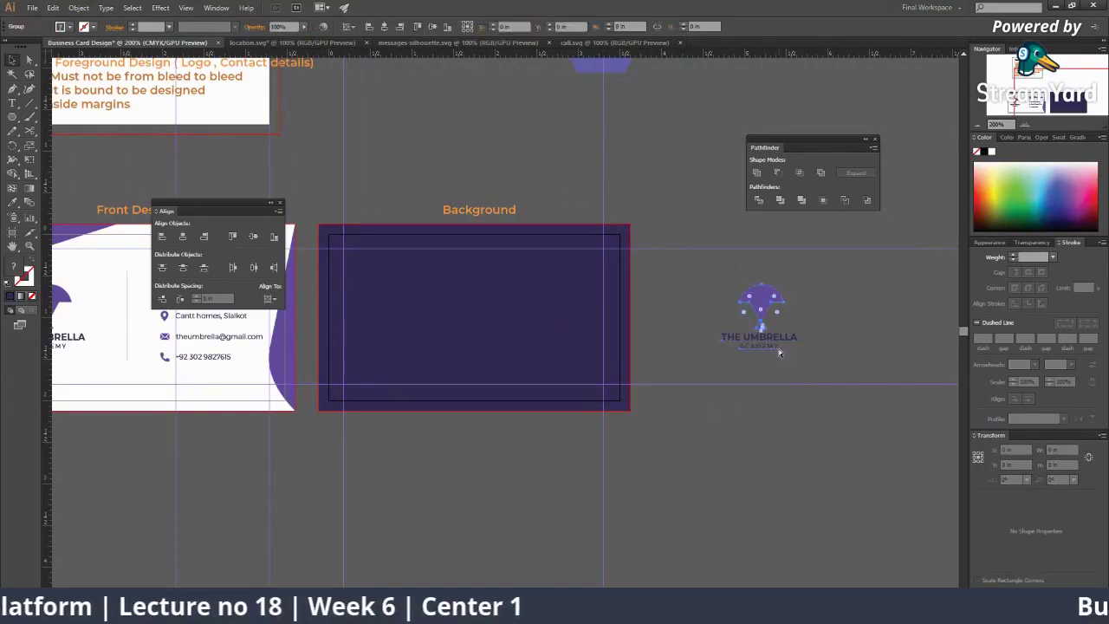
Step: Move the umbrella icon to the Background card's centre and fill it white
left_click(792, 392)
left_click_drag(757, 299, 473, 321)
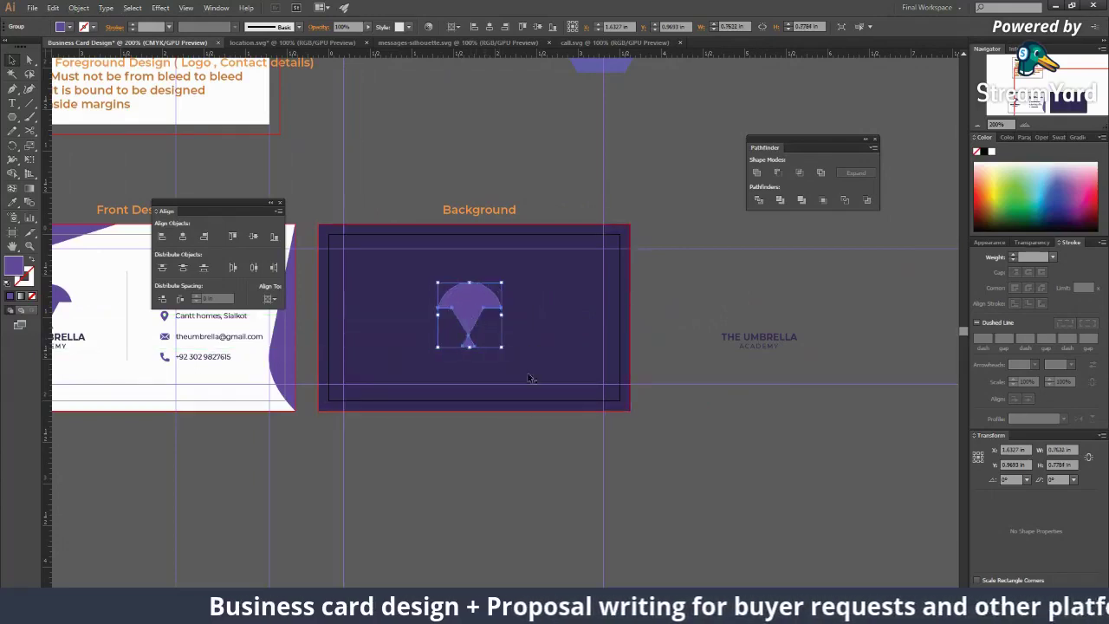
key("ctrl+plus")
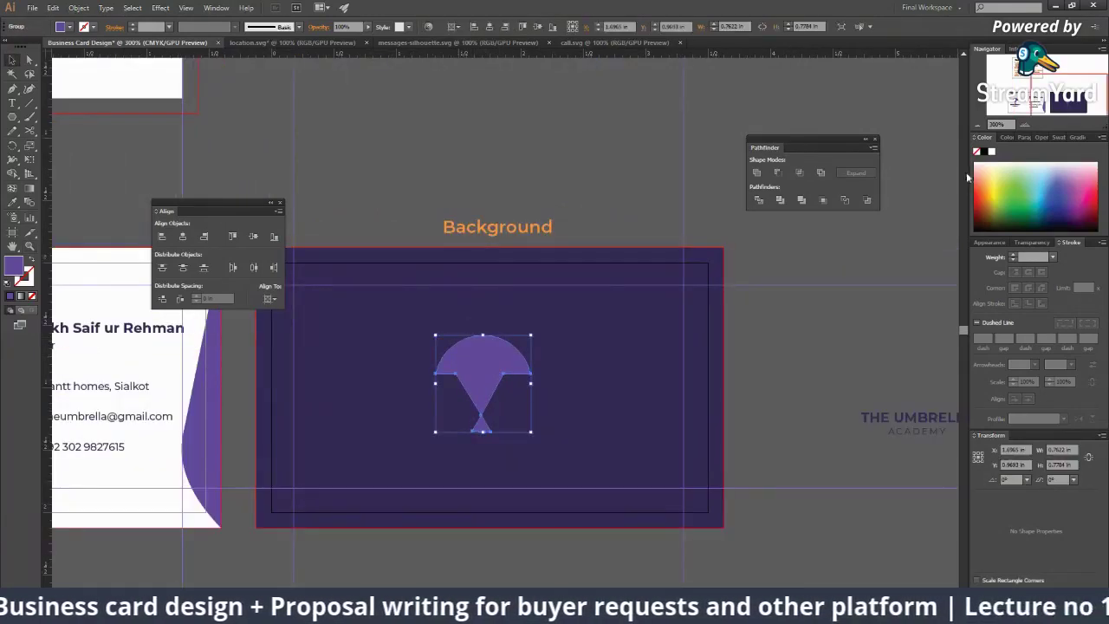
left_click(992, 154)
left_click(806, 373)
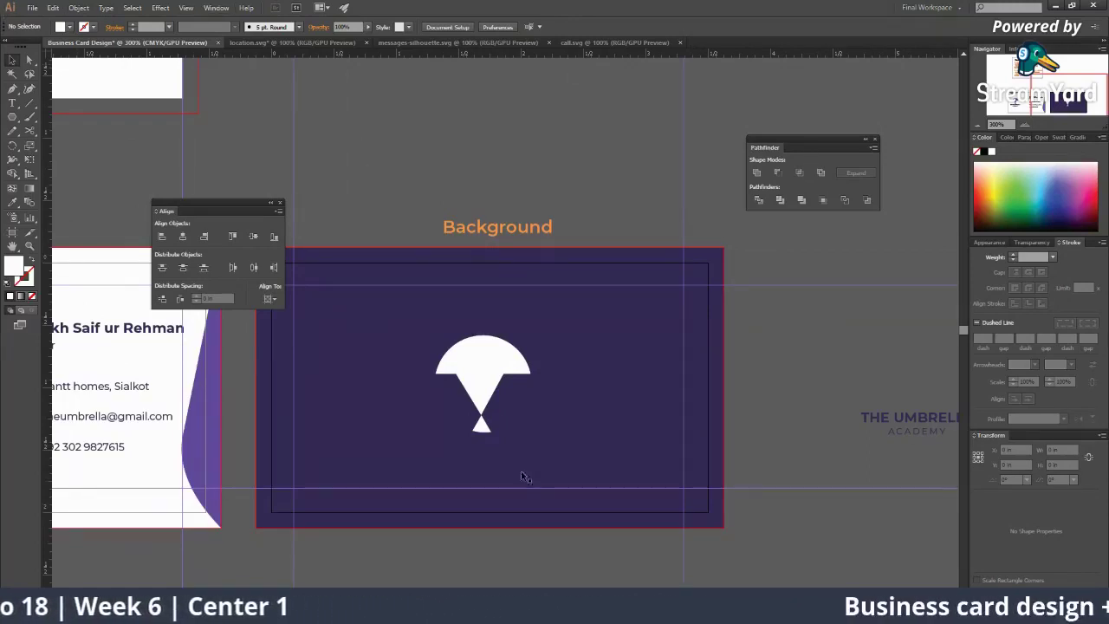
Step: Carry a copy of the front card's e-mail line onto the back card
scroll(533, 425, "left", 3)
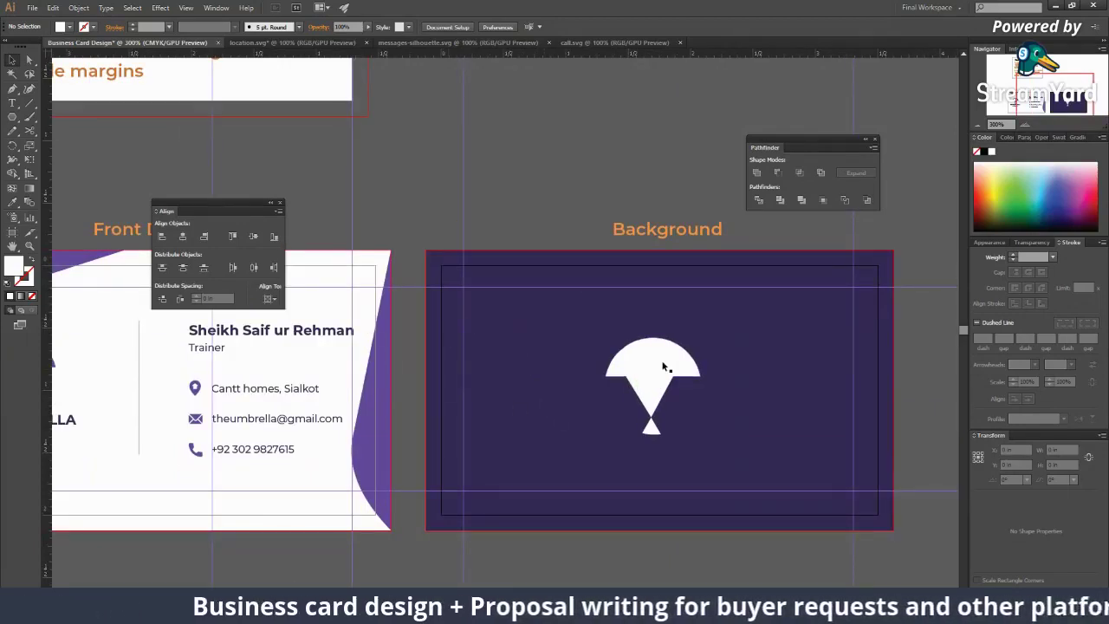
key("ctrl+minus")
key("ctrl+minus")
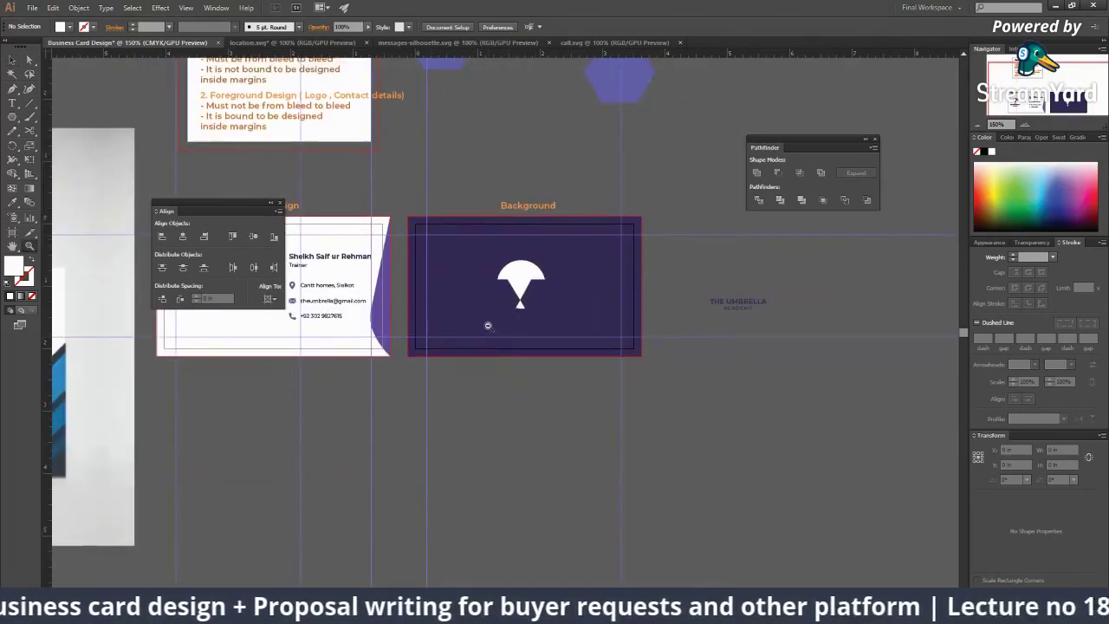
key("ctrl+plus")
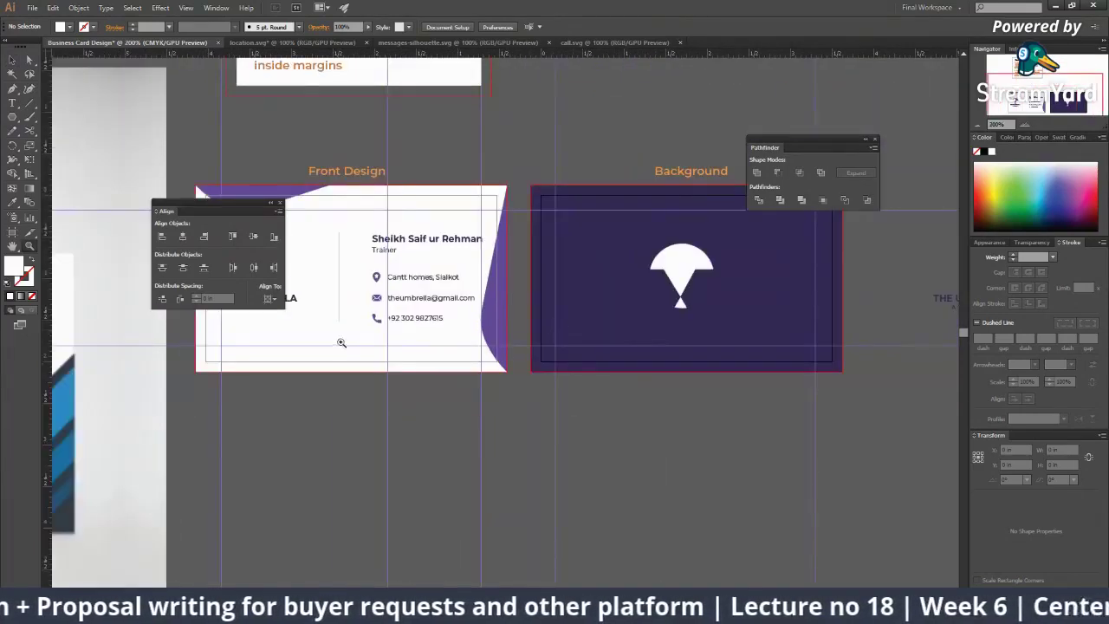
left_click(341, 342)
left_click_drag(656, 237, 396, 250)
Step: Bring the copied e-mail text to front, make it white, and place it low and centred
right_click(397, 249)
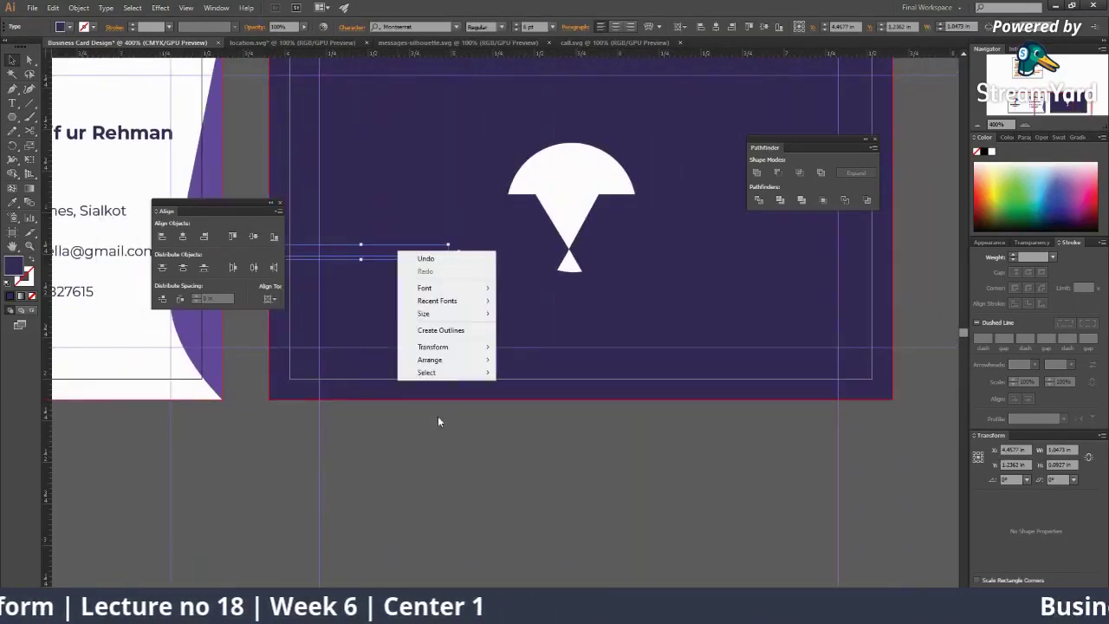
mouse_move(451, 359)
left_click(528, 358)
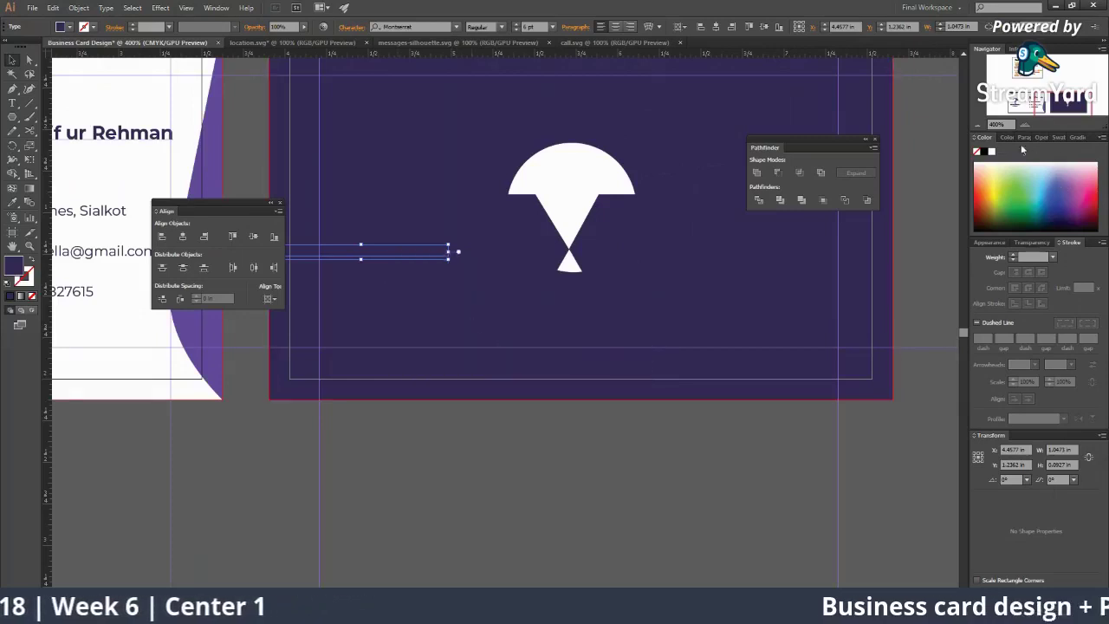
left_click(993, 153)
left_click_drag(390, 260, 594, 350)
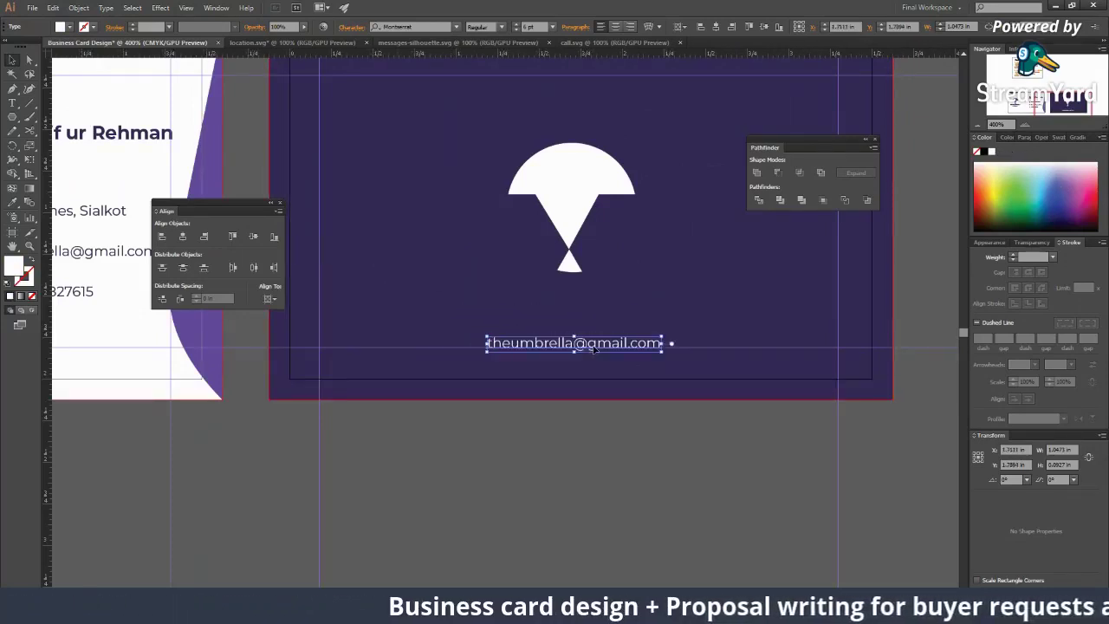
key("t")
triple_click(593, 348)
type("www")
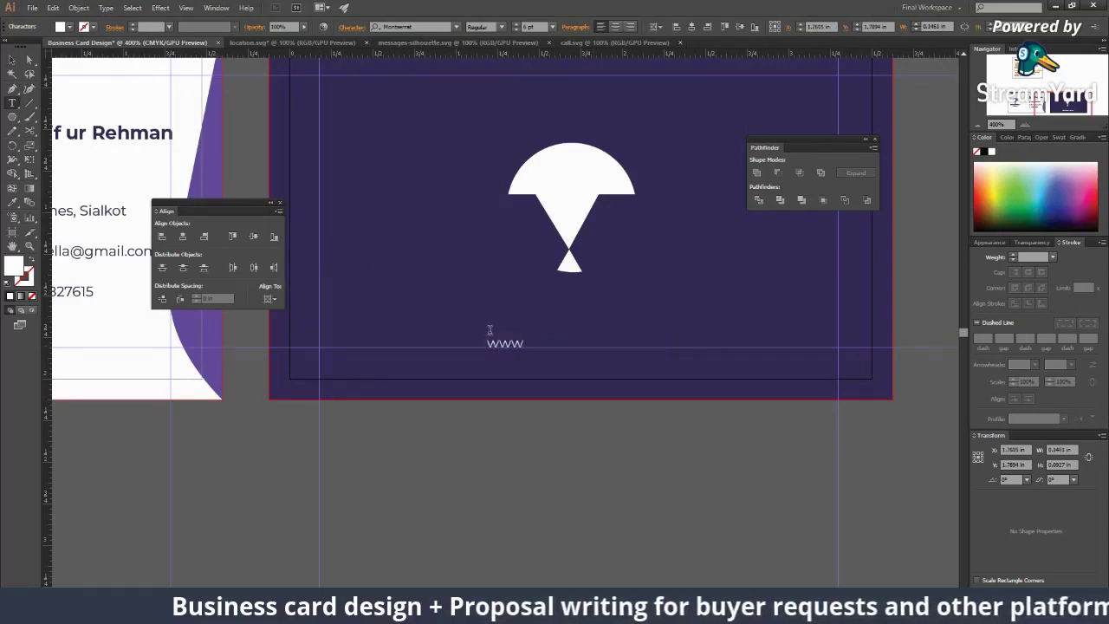
type(".umb")
key("BackSpace")
type("mbr")
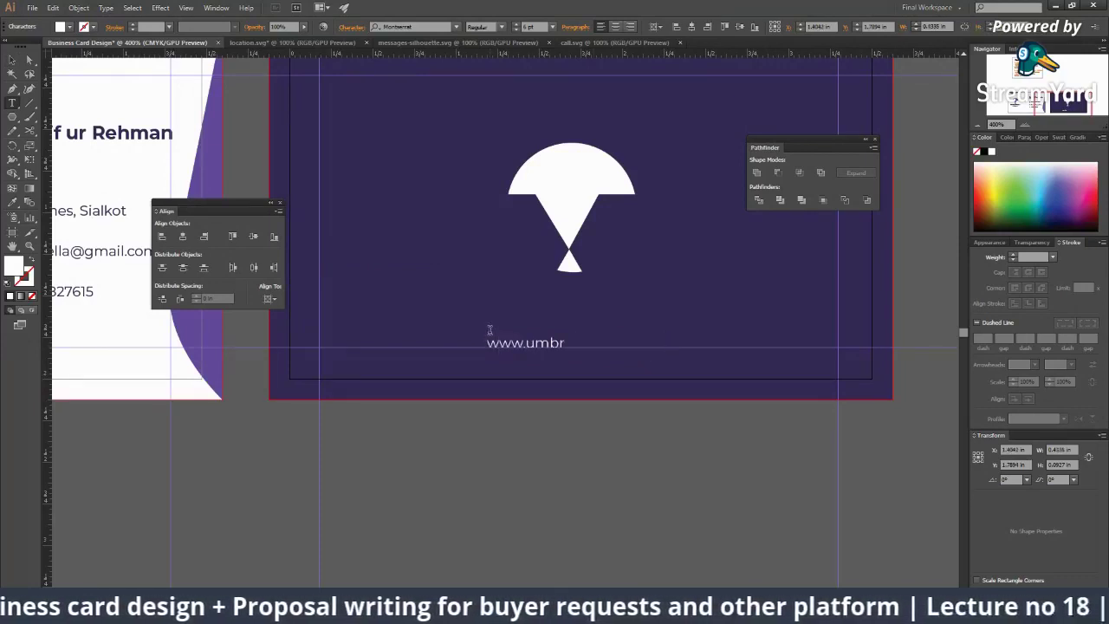
type("ellaac")
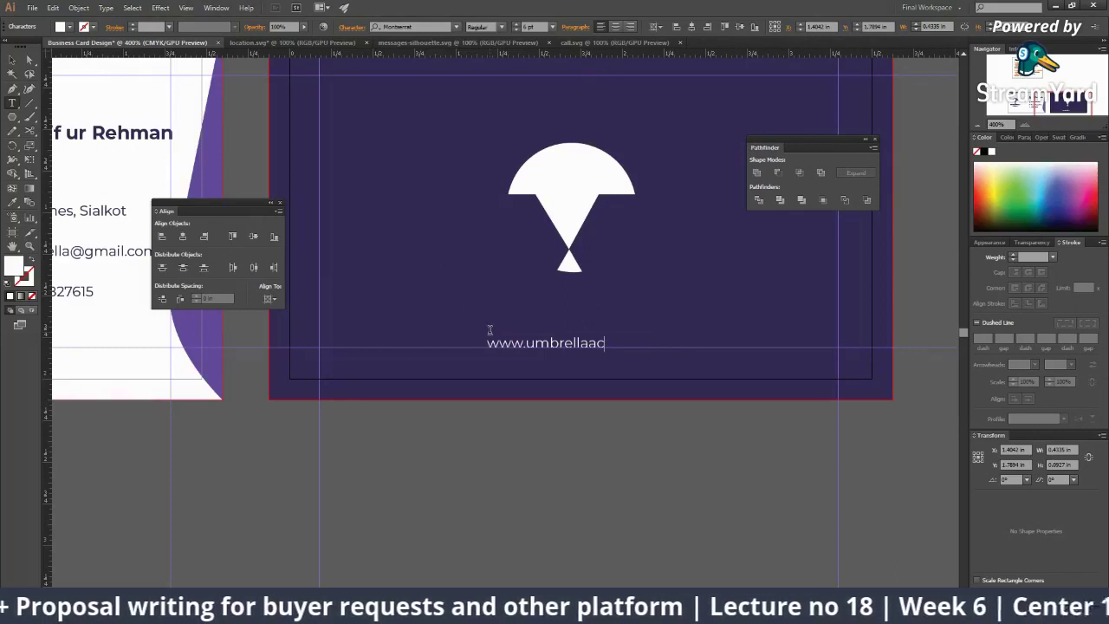
type("ademy.com")
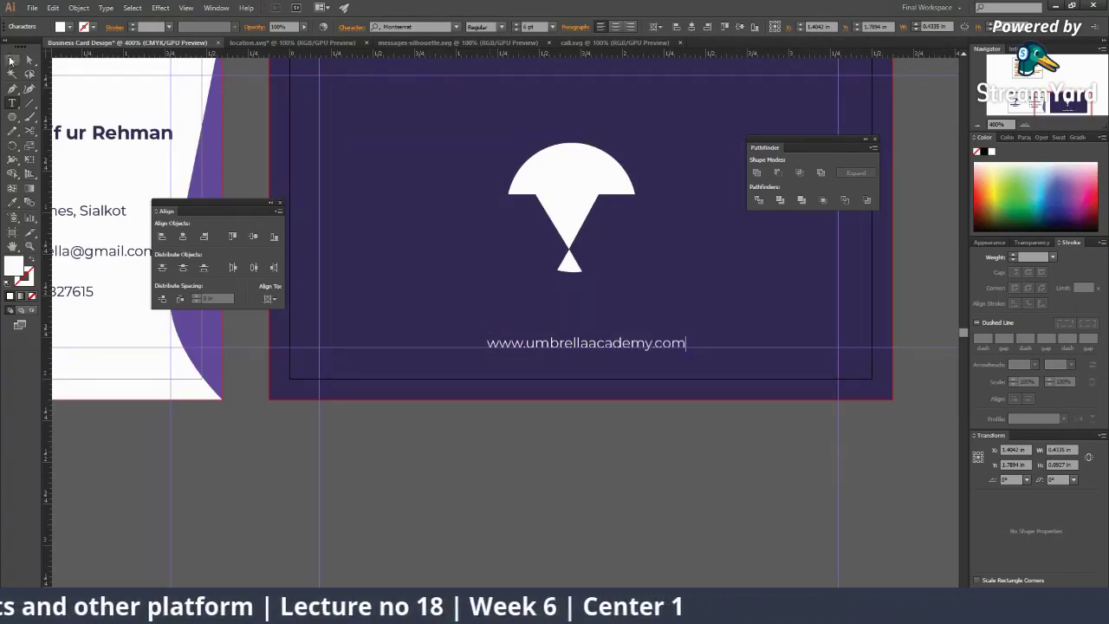
left_click(11, 59)
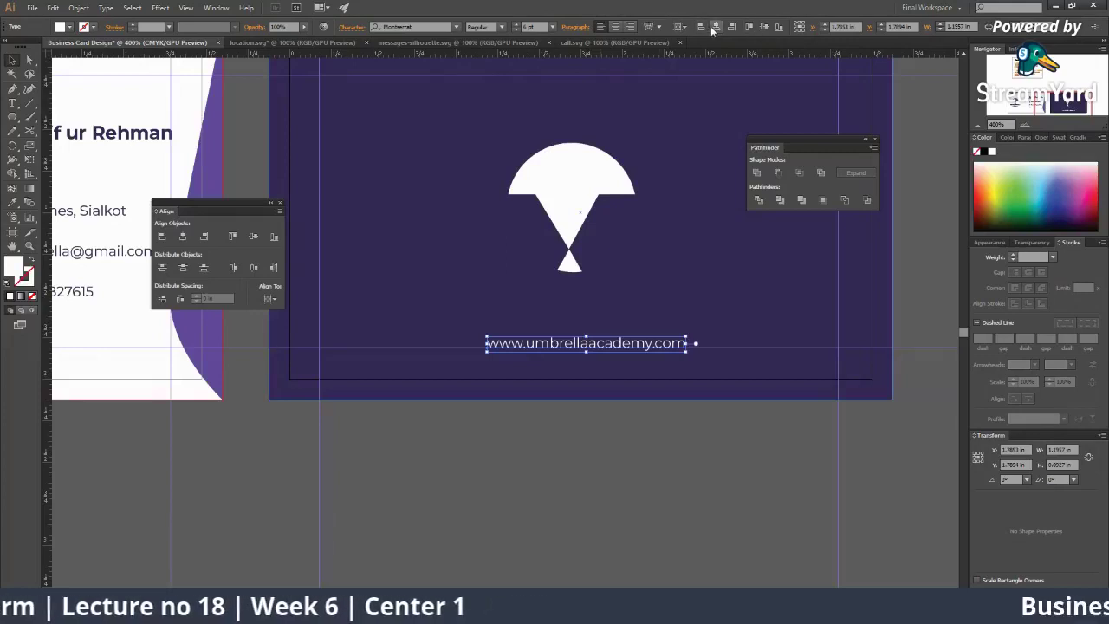
left_click(618, 500)
key("z")
left_click(519, 338, "alt")
left_click(513, 330, "alt")
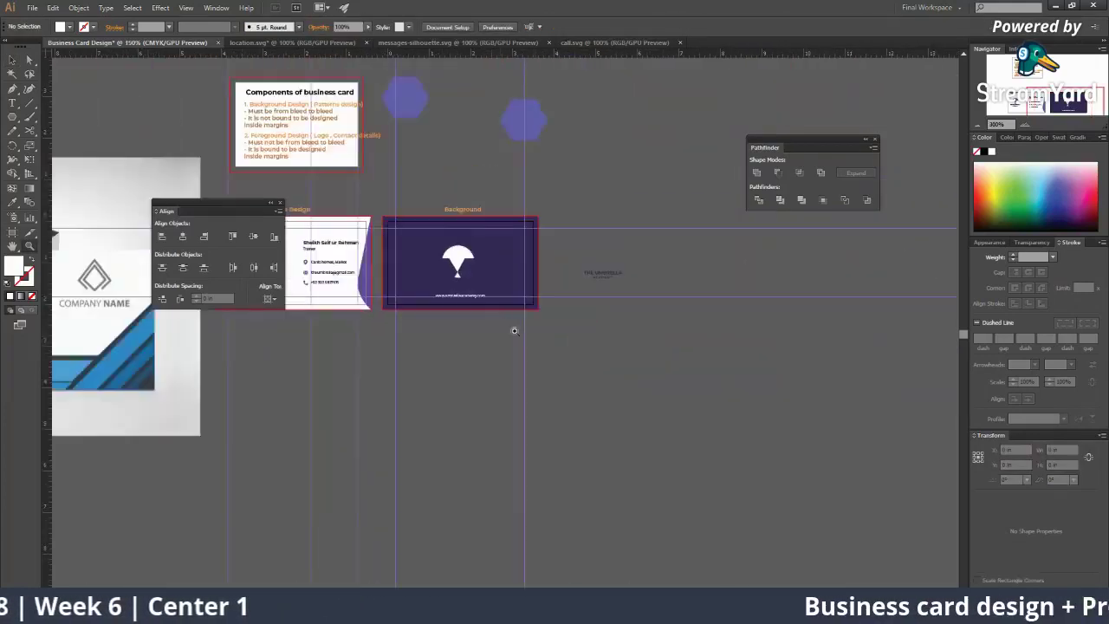
Step: Widen the website URL's letter spacing on the back card and centre it horizontally
left_click(511, 327)
left_click(481, 312)
left_click(473, 329)
key("v")
left_click(450, 361)
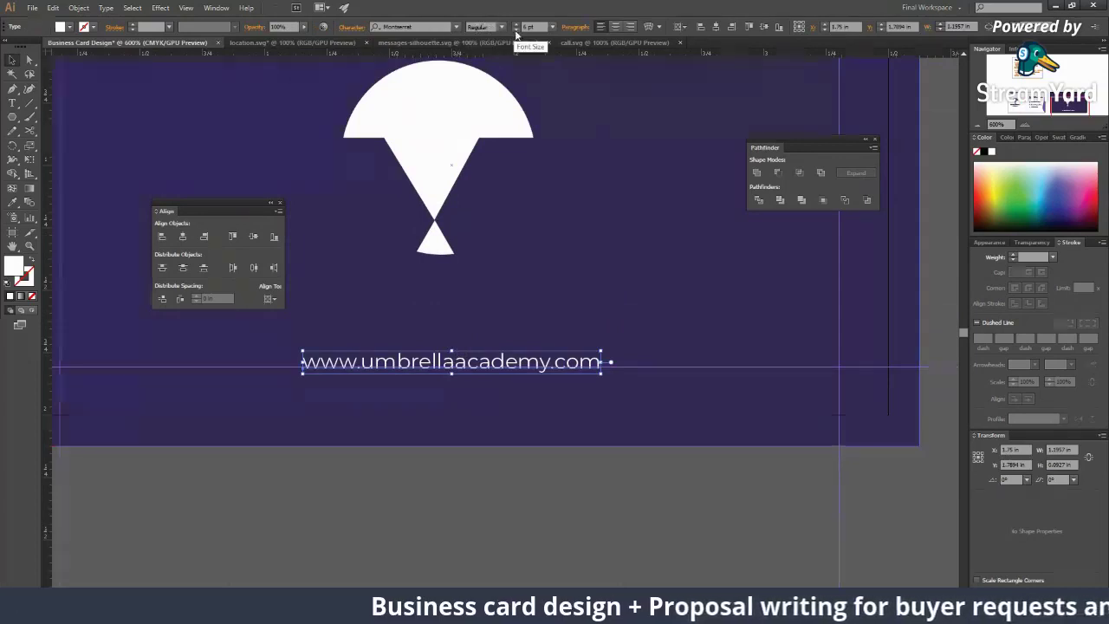
left_click(348, 28)
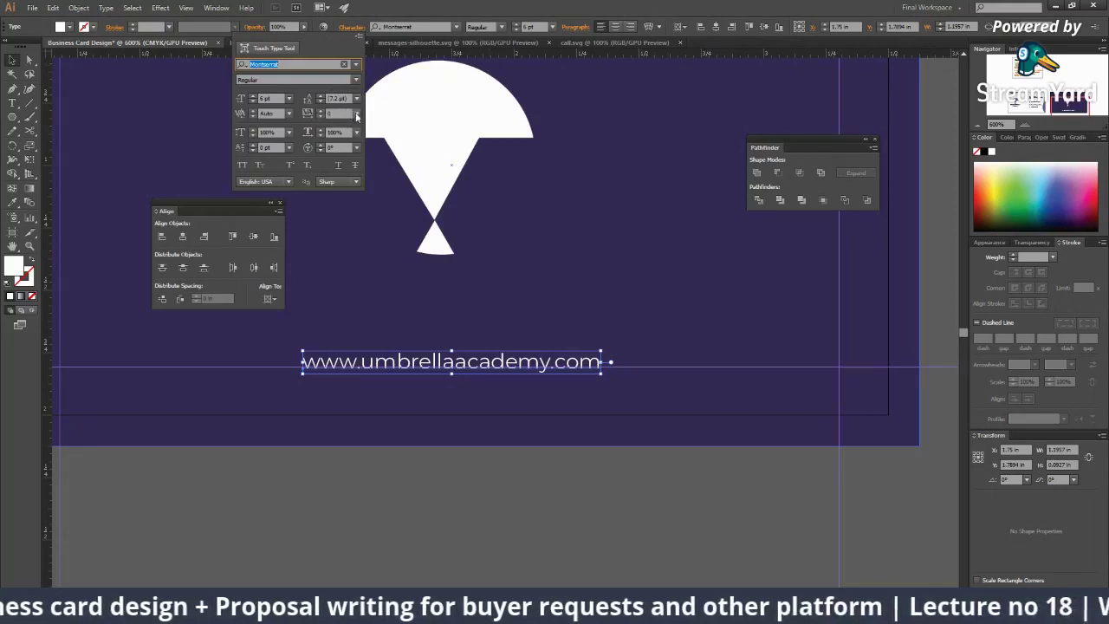
left_click(356, 115)
left_click(369, 293)
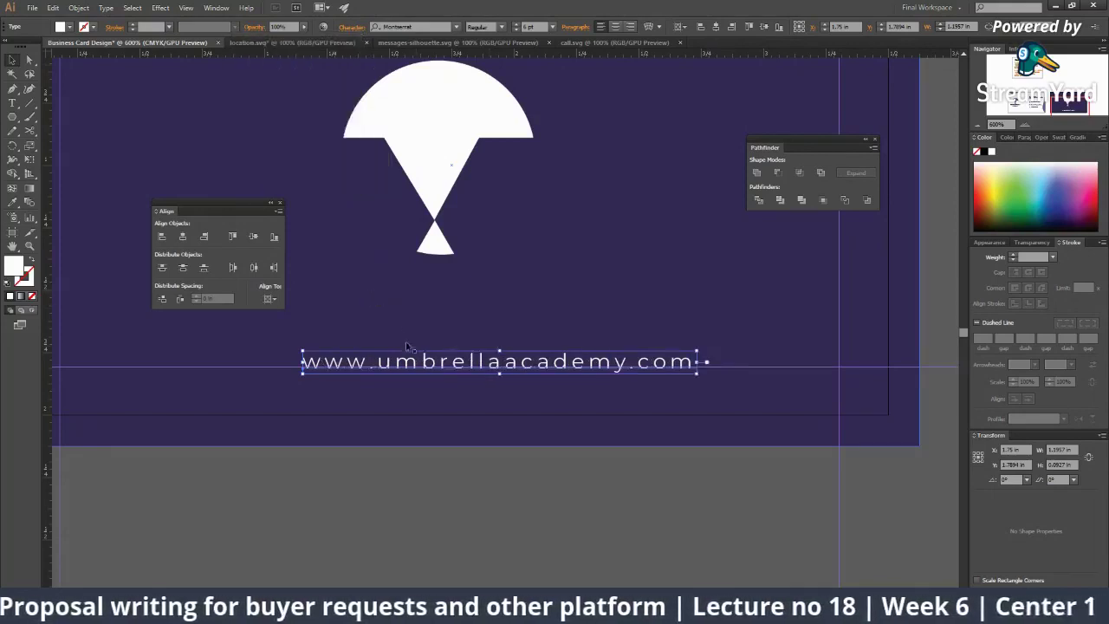
left_click_drag(405, 341, 465, 336)
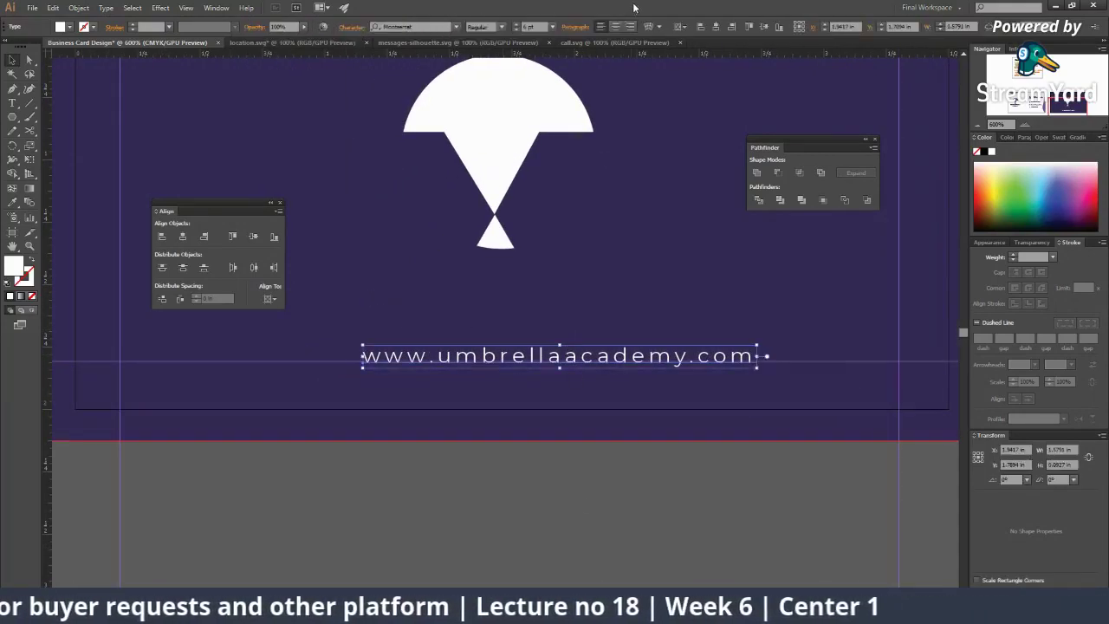
left_click(716, 26)
Step: Zoom out over the layout and delete the sample business-card photo
key("ctrl+shift+a")
key("z")
left_click(557, 431, "alt")
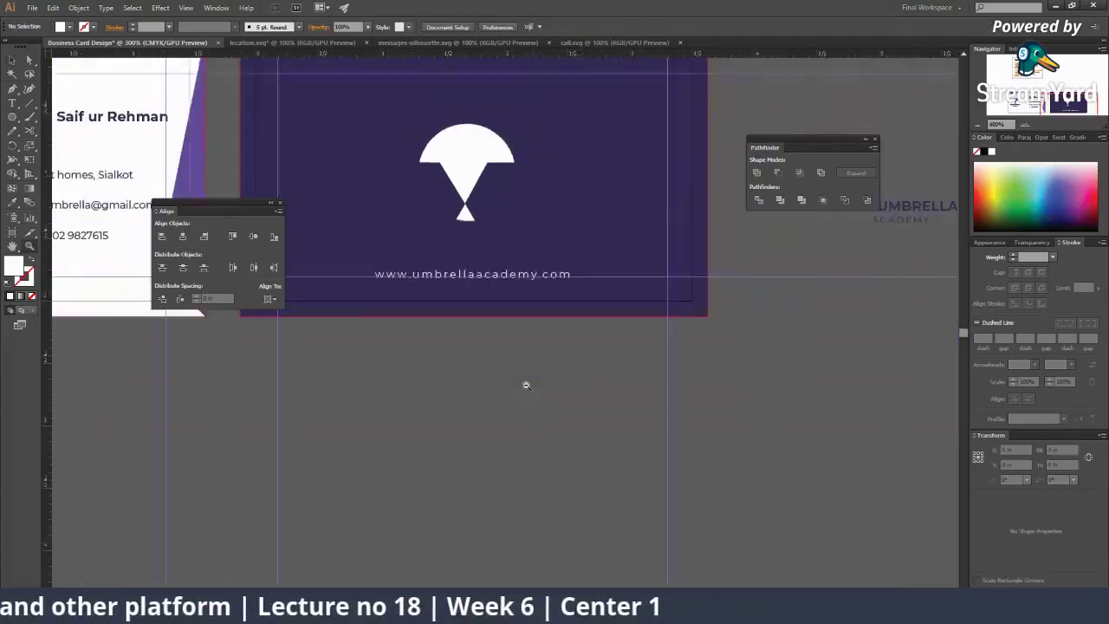
left_click(525, 384, "alt")
left_click(438, 304, "alt")
left_click_drag(438, 304, 619, 373)
left_click(619, 373, "alt")
key("v")
left_click(334, 330)
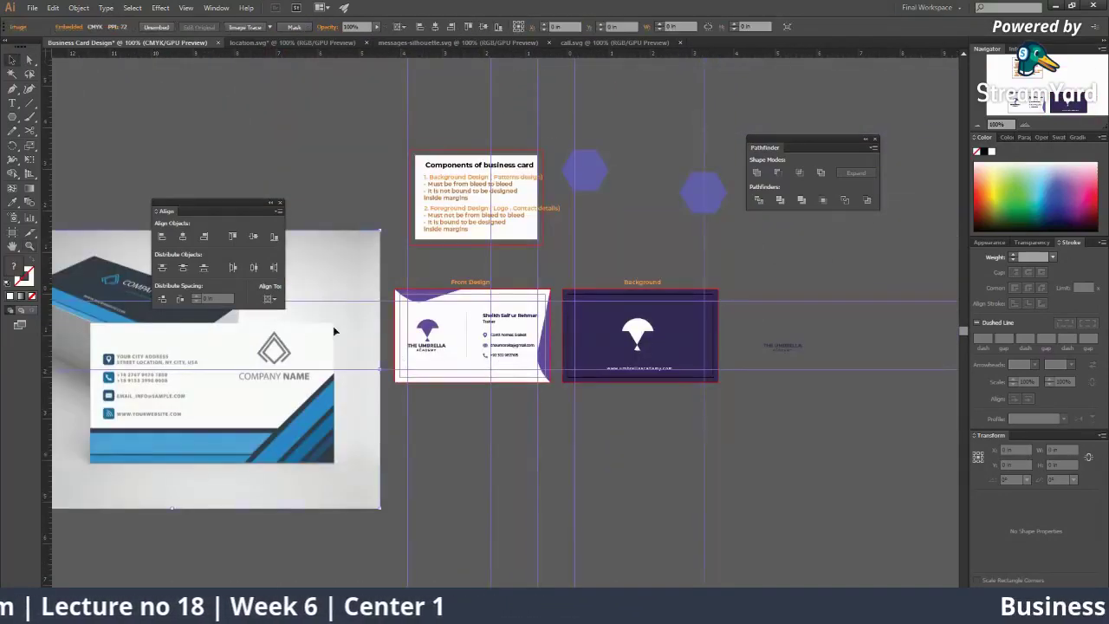
key("Delete")
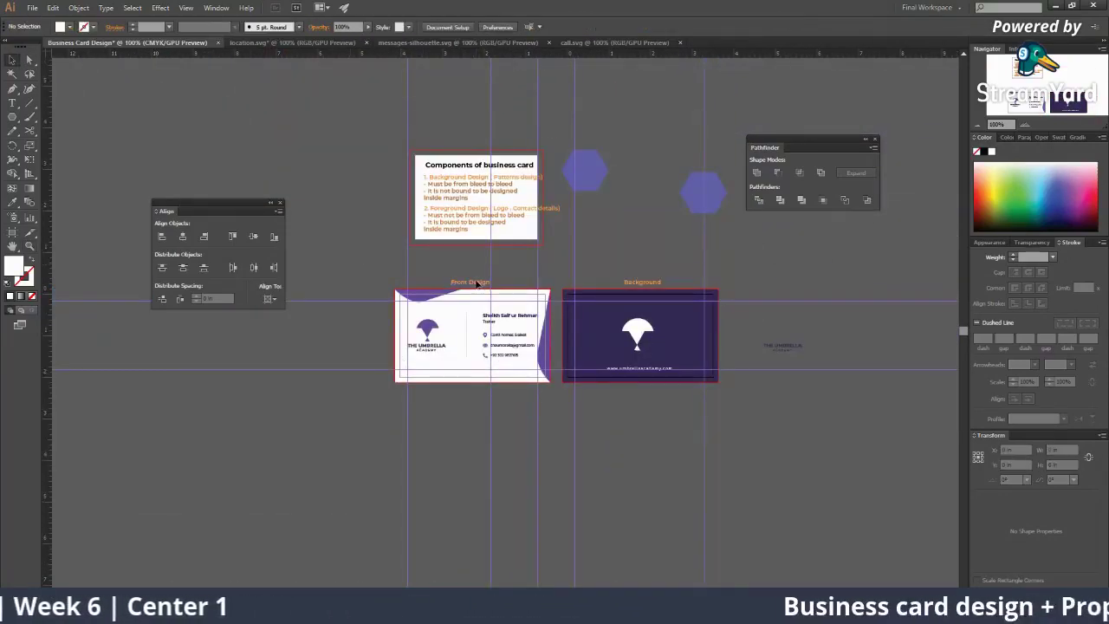
Step: Pan across the cards, checking the back card rectangle and the front card's name text
left_click(476, 351, "ctrl")
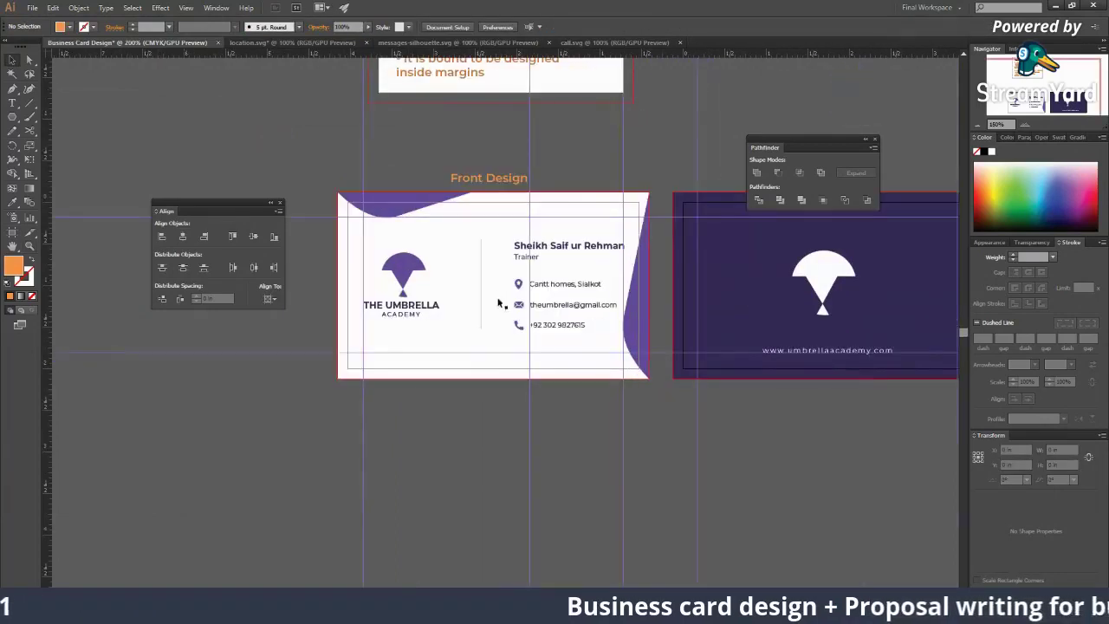
left_click_drag(498, 302, 443, 310)
left_click(745, 373)
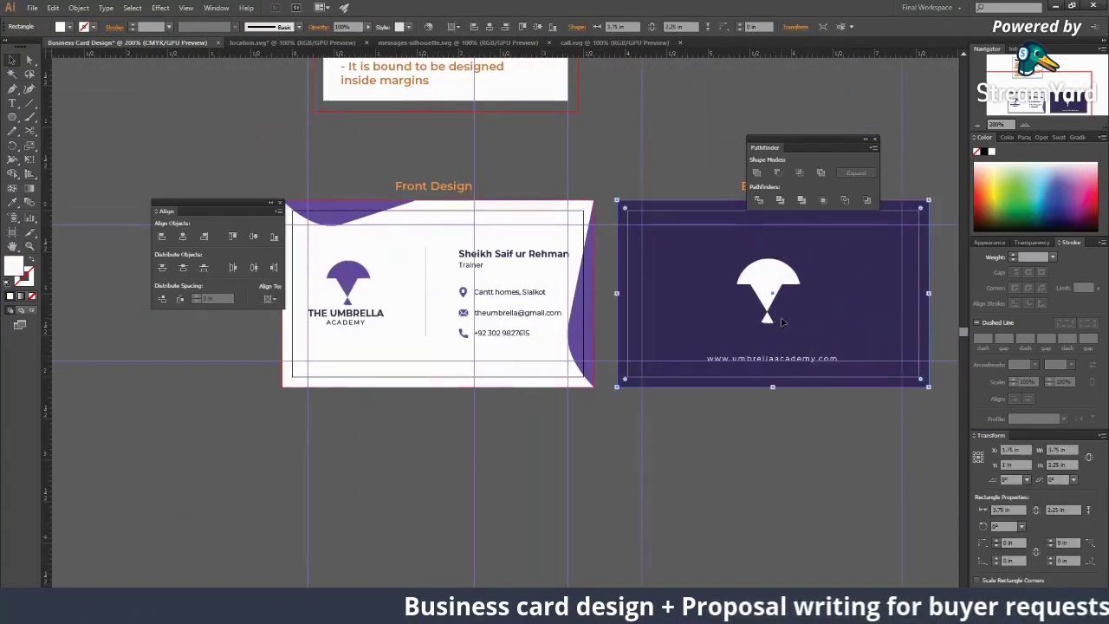
left_click(748, 440)
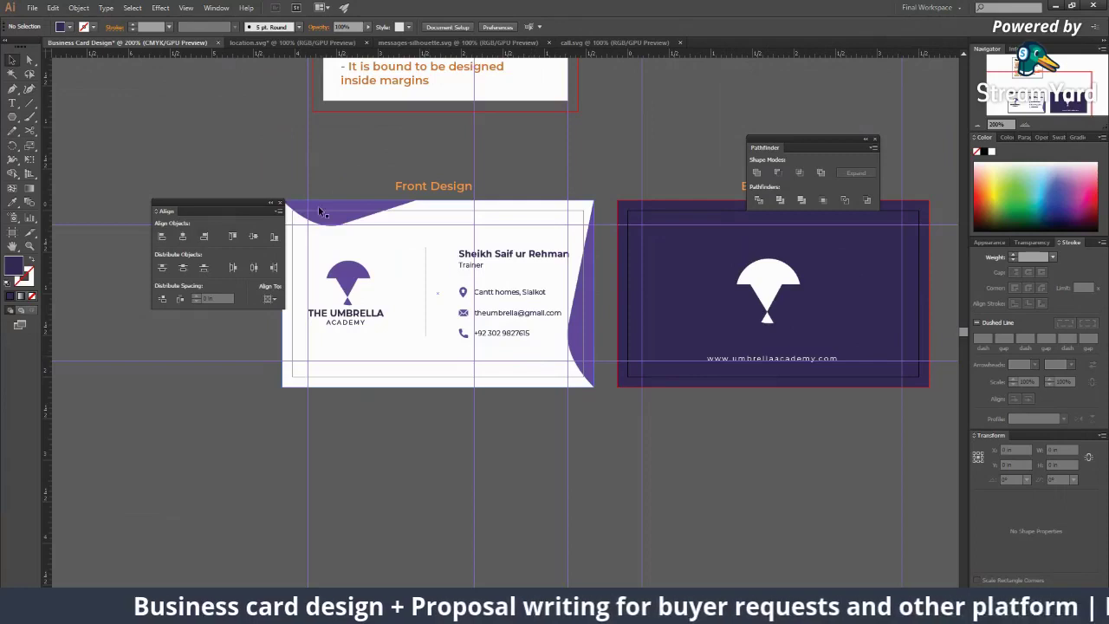
scroll(396, 217, "up", 5)
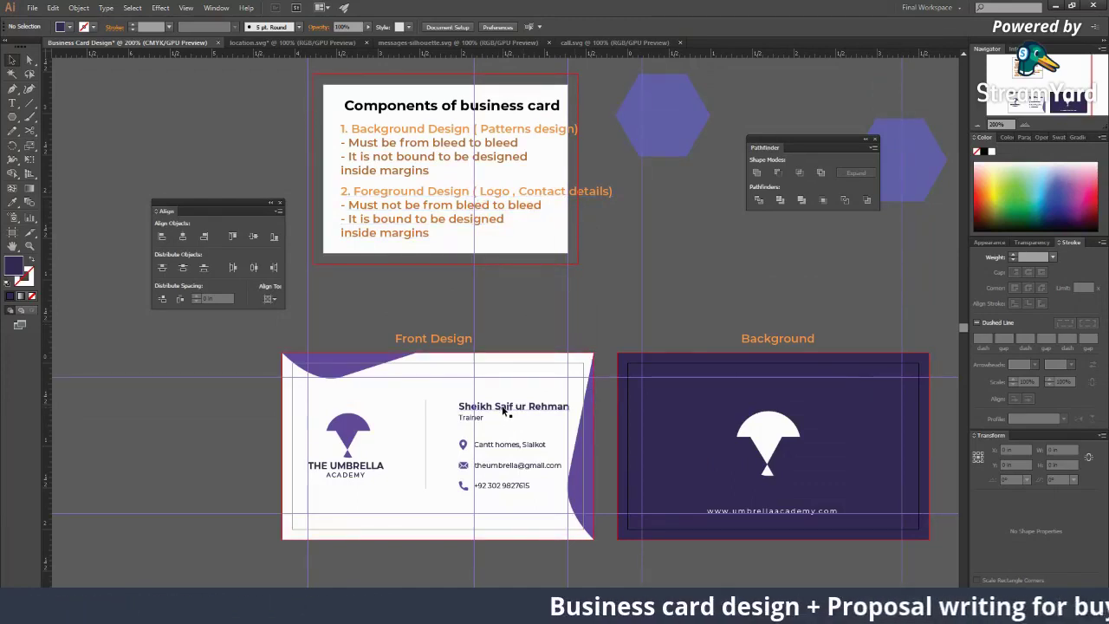
left_click(503, 411)
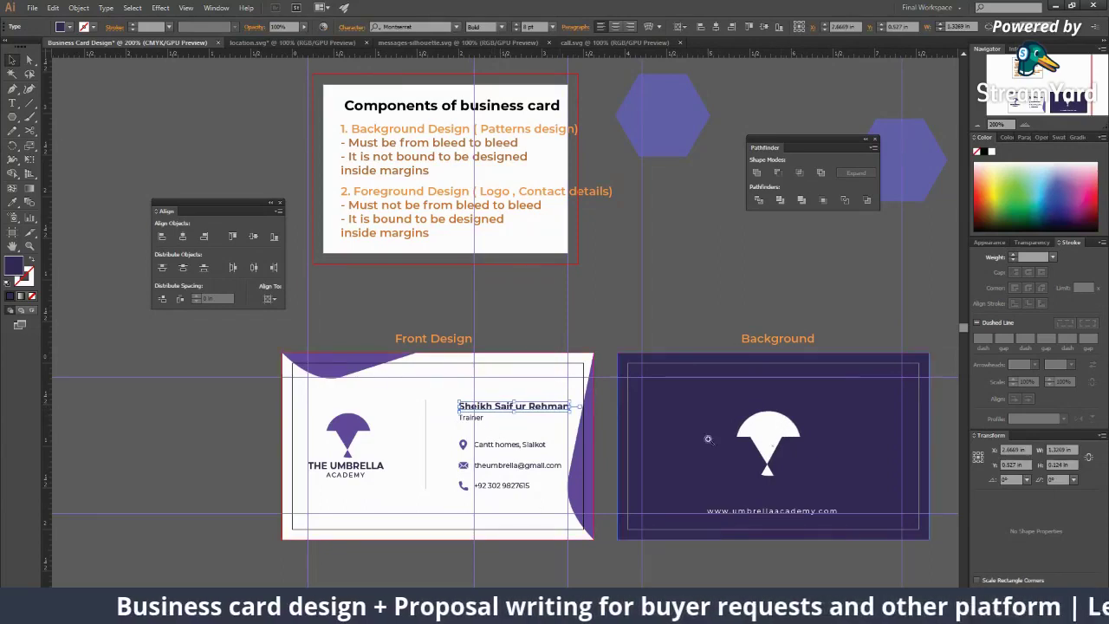
Step: Inspect the white umbrella icon and the website URL text on the Background card
left_click(737, 343)
key("v")
left_click(550, 354)
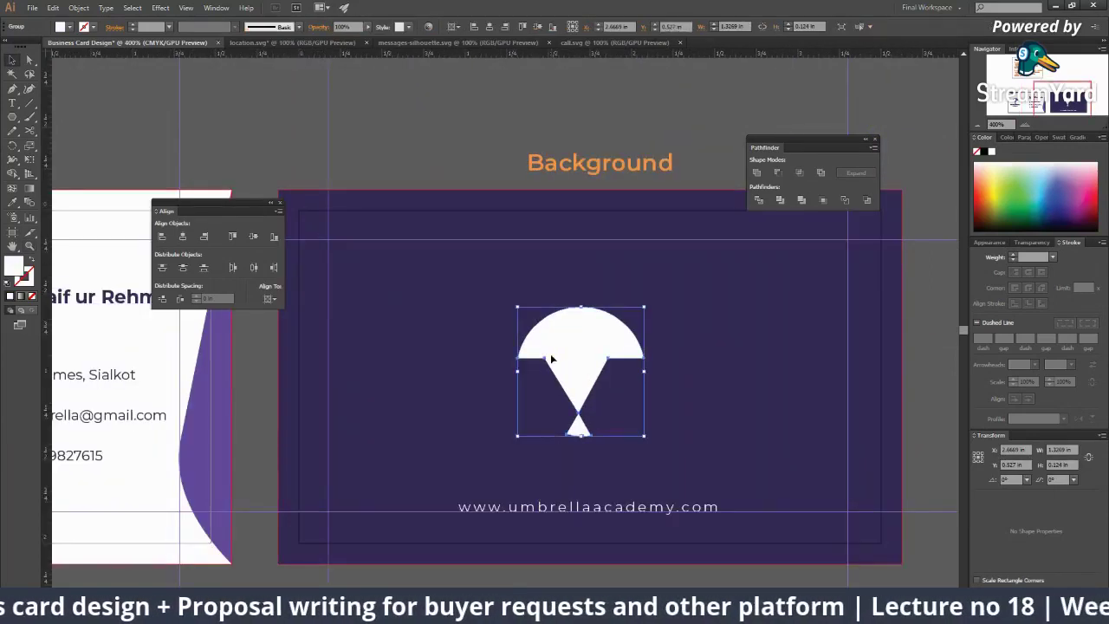
left_click(544, 510)
key("ctrl+h")
Step: Zoom out over the artboards and select the purple background rectangle
left_click(516, 419, "alt")
left_click(516, 419, "alt")
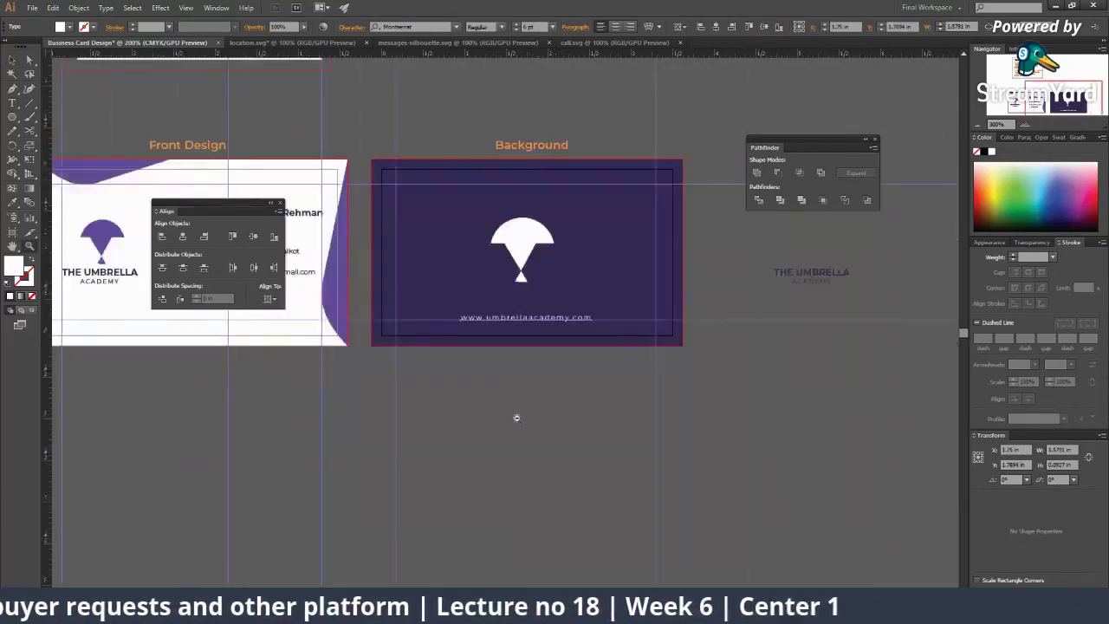
left_click(515, 416, "alt")
left_click(481, 362)
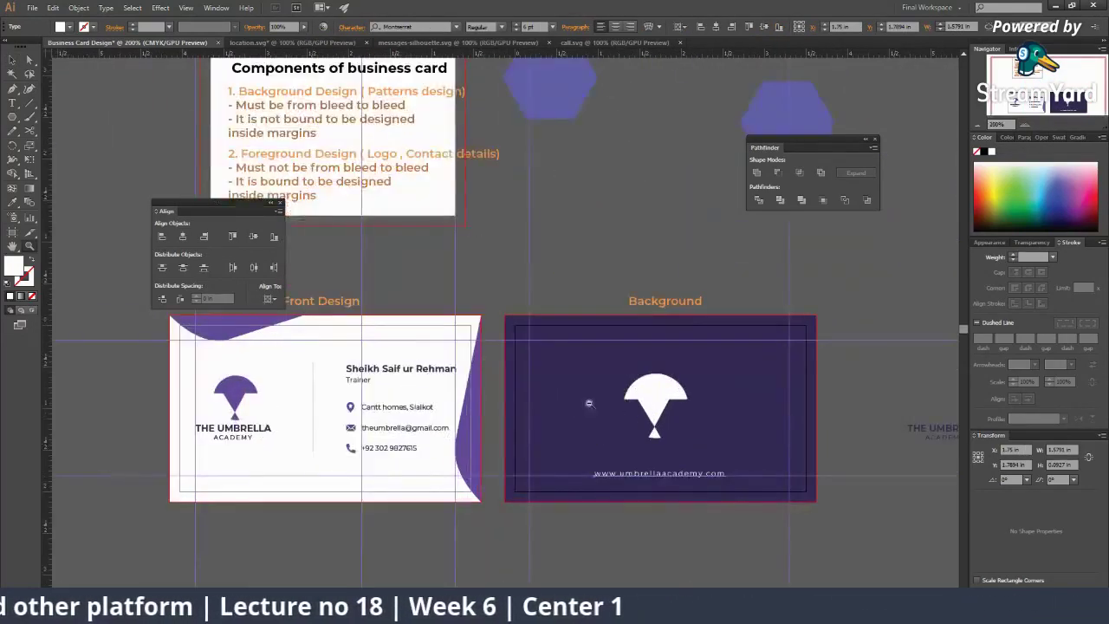
left_click(587, 401, "alt")
left_click(537, 416)
key("v")
left_click(466, 336)
left_click(466, 335, "alt")
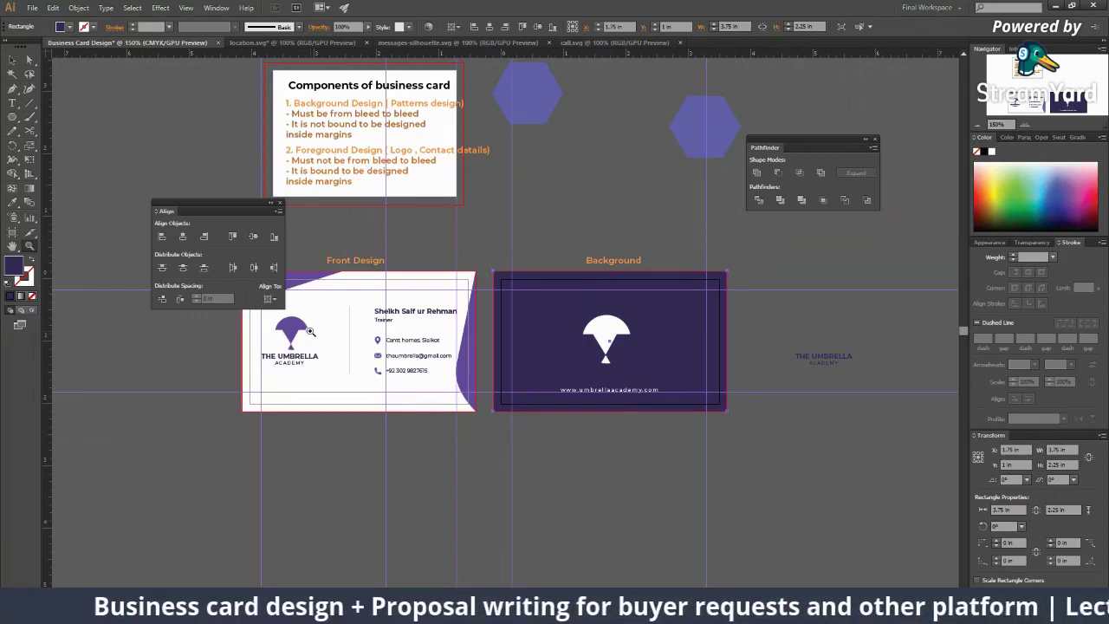
Step: Search Google Images for 'business card design' and preview the CodePro, Civil Engineer and red cards
key("alt+Tab")
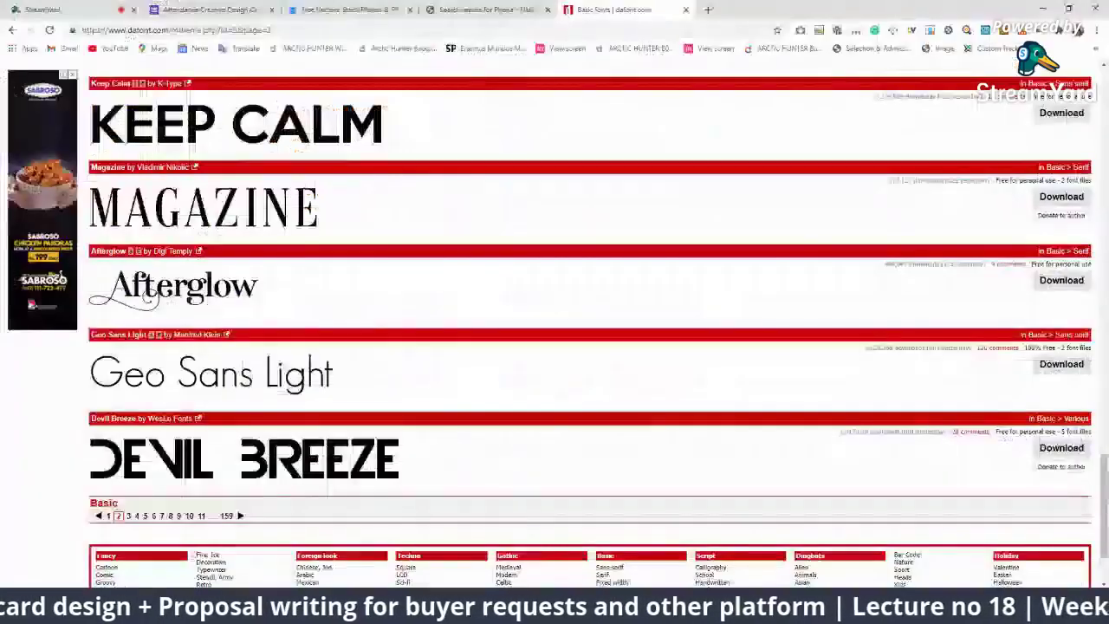
left_click(485, 9)
left_click(347, 9)
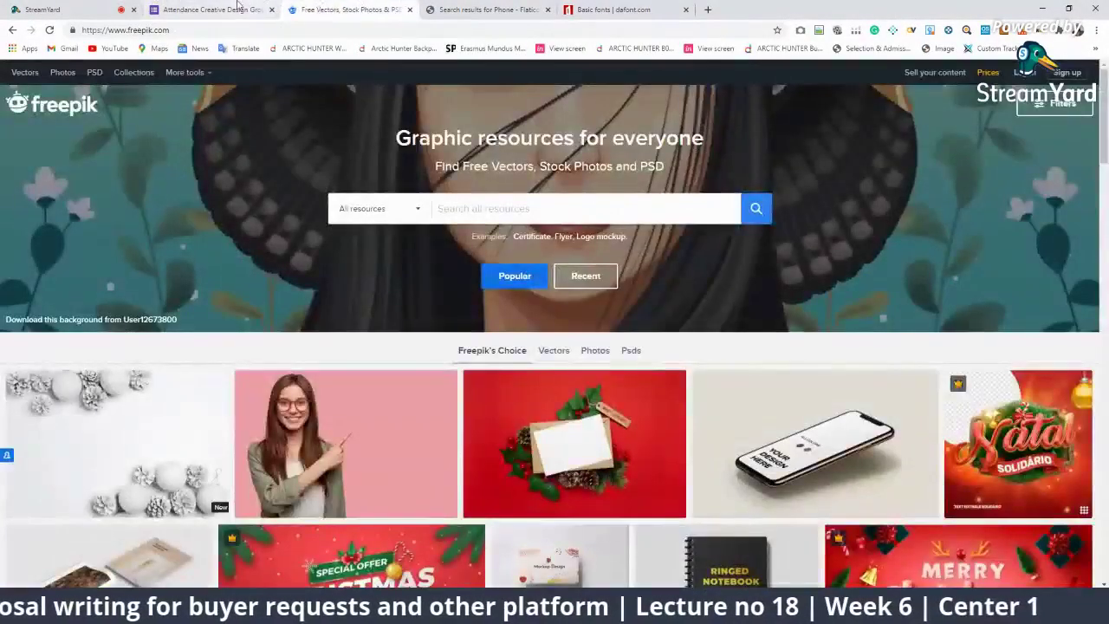
left_click(239, 12)
left_click(565, 9)
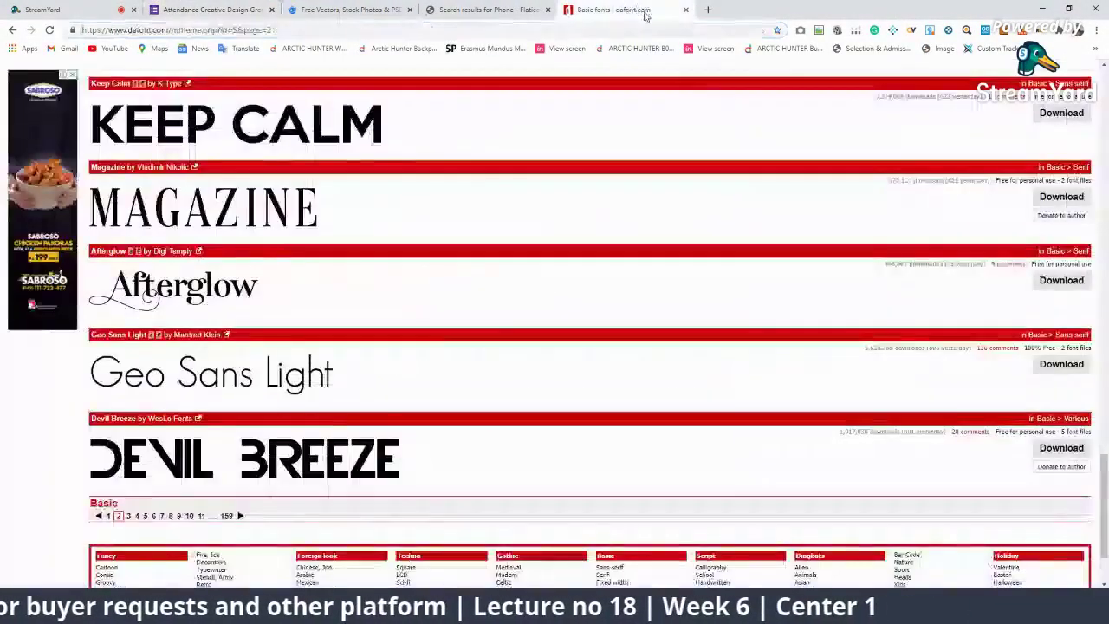
left_click(540, 31)
type("business card design")
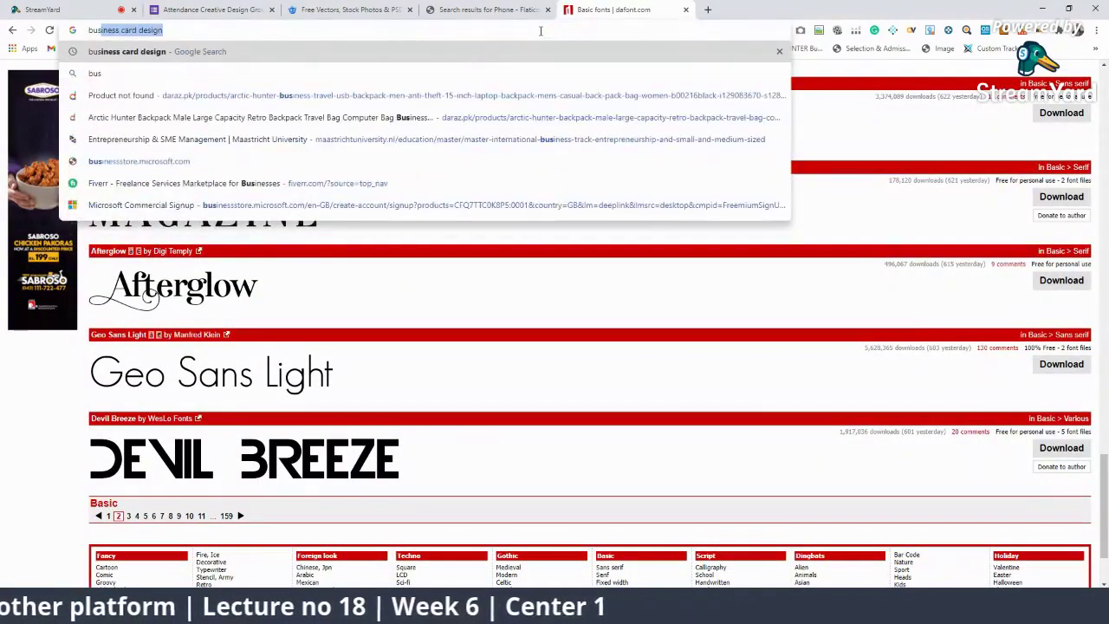
key("Return")
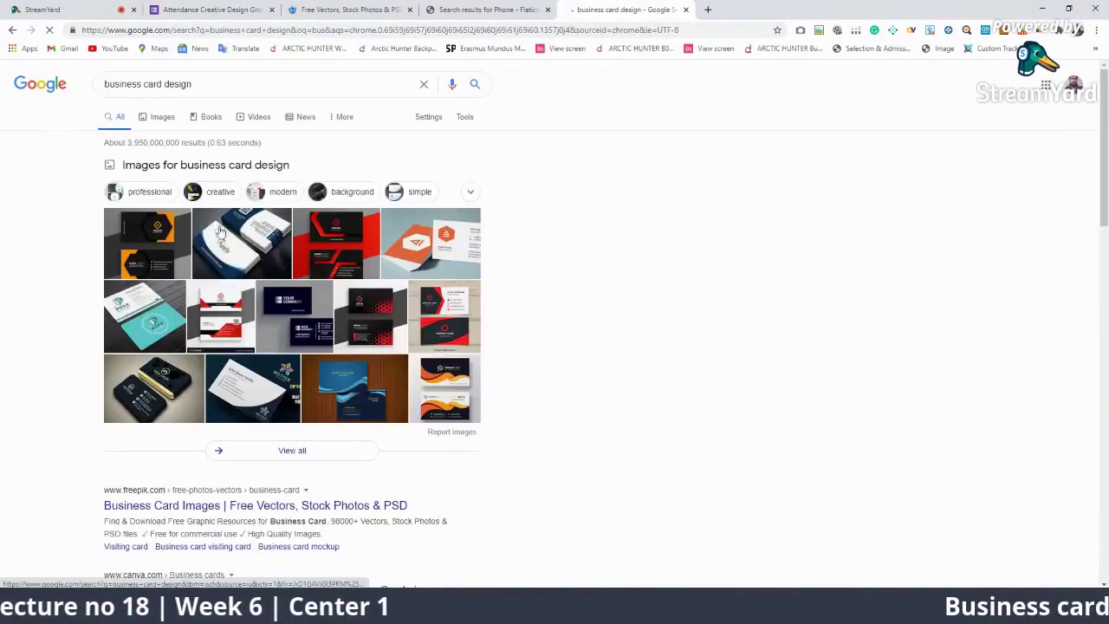
left_click(232, 327)
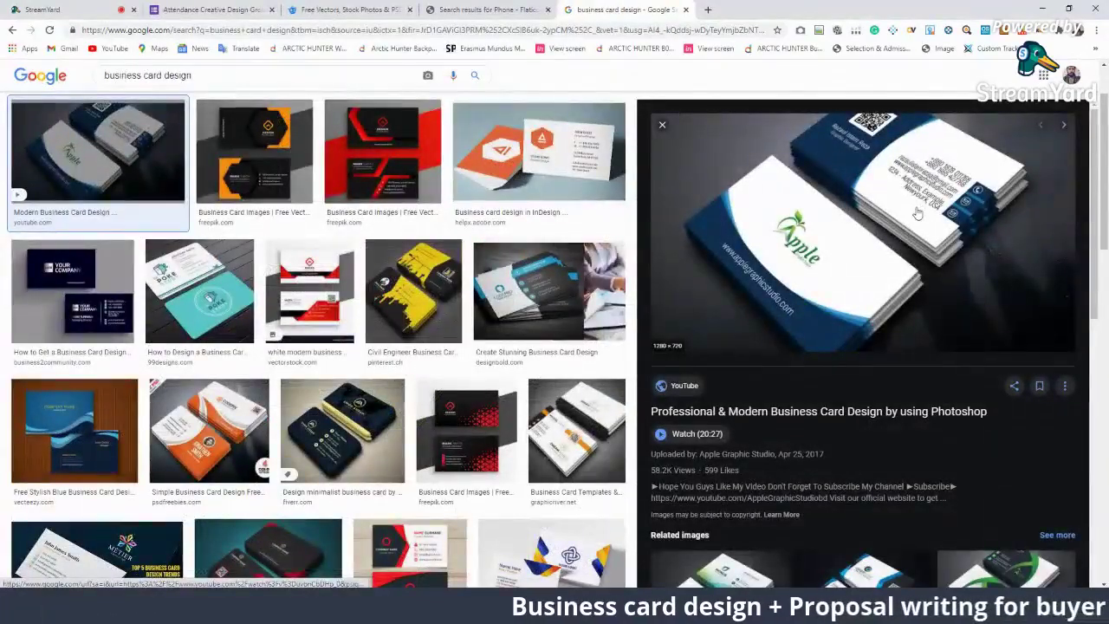
left_click(561, 299)
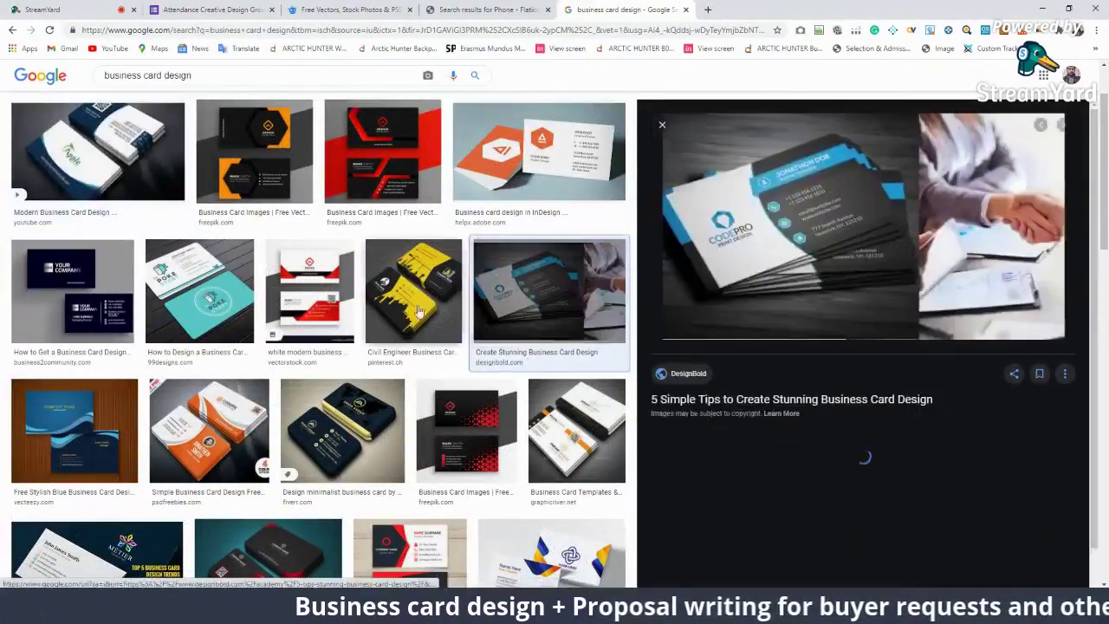
left_click(414, 293)
left_click(324, 293)
Step: In the live stream studio, show the logo font chat question, then remove its banner
left_click(41, 10)
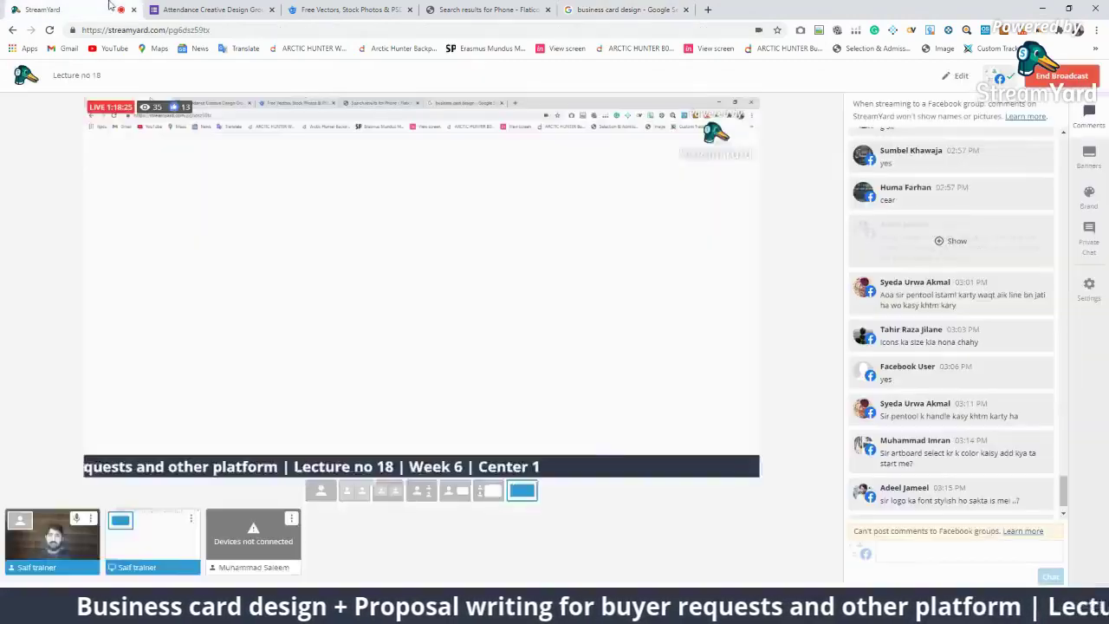
left_click(975, 379)
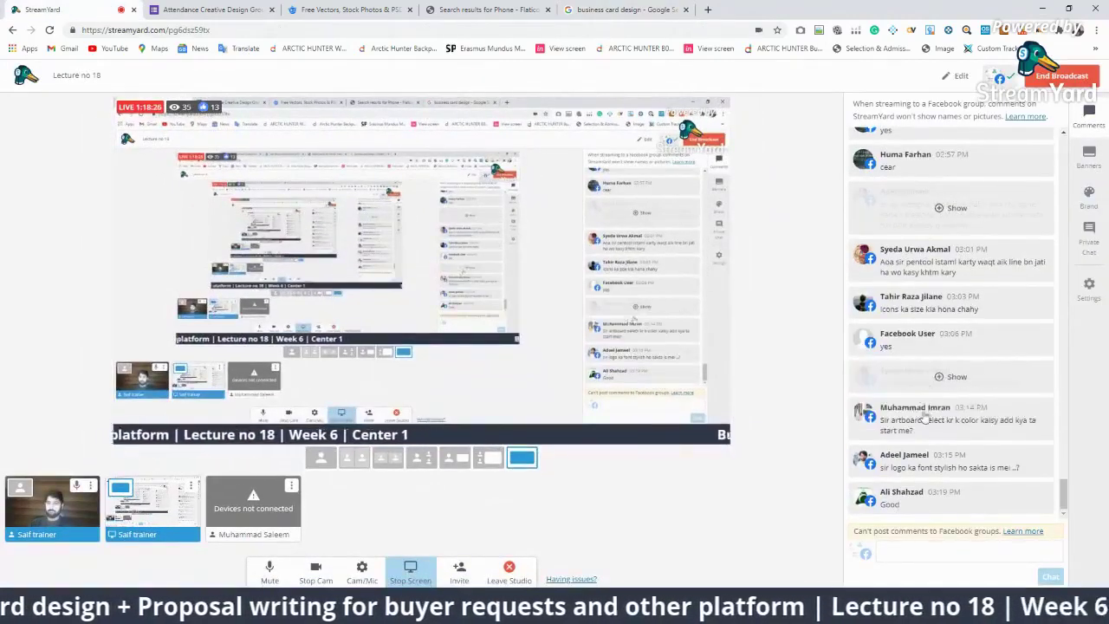
left_click(996, 466)
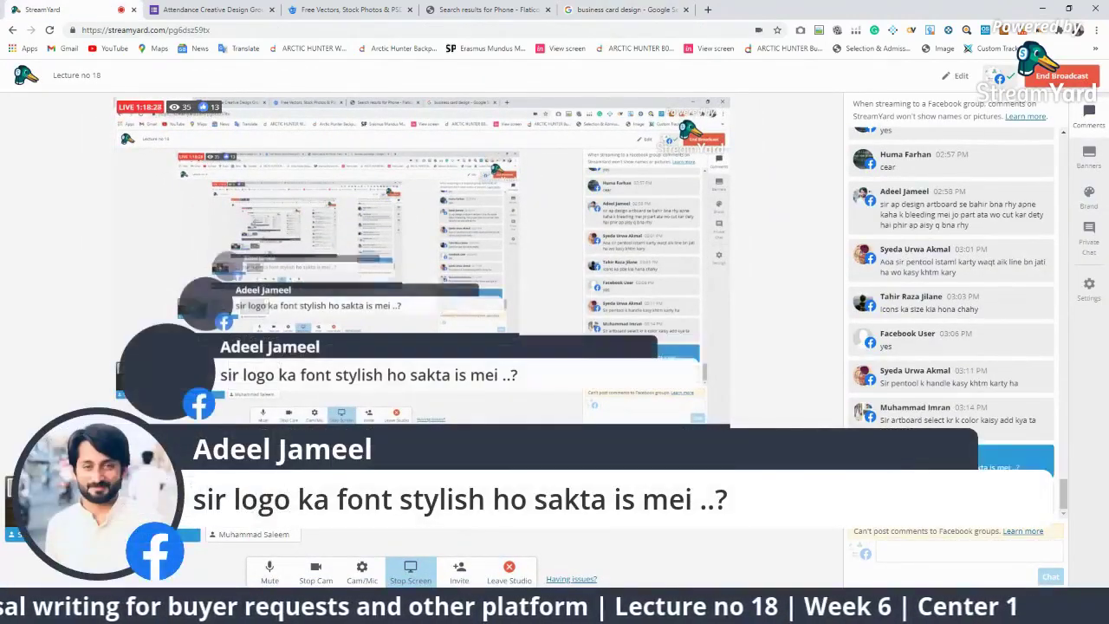
left_click(1021, 465)
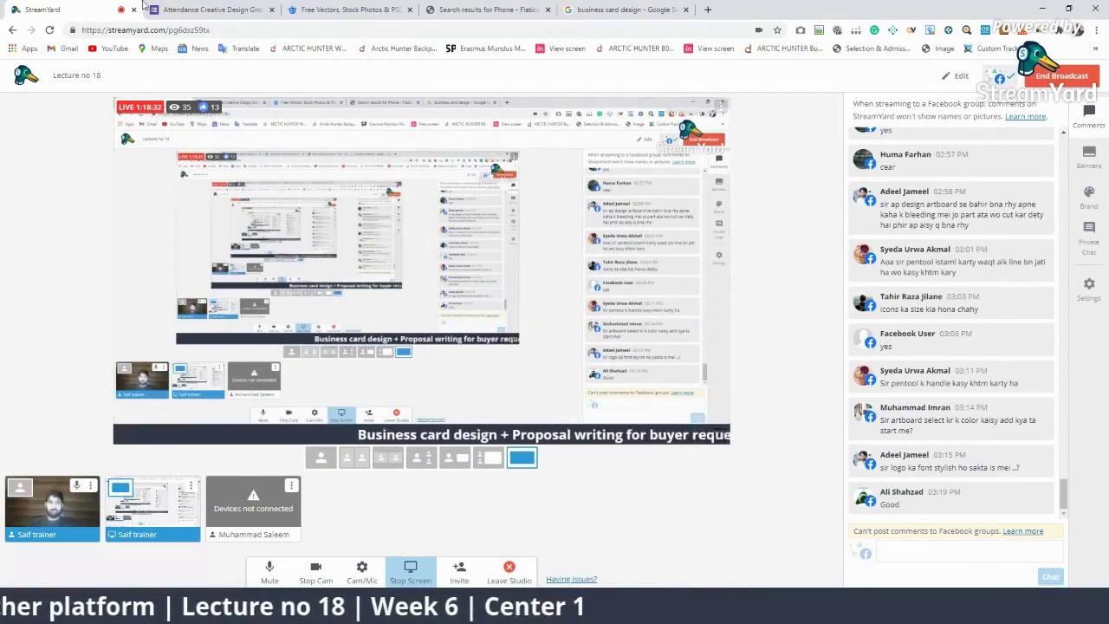
Step: Look over the Freepik and attendance form tabs, then return to Illustrator
left_click(344, 8)
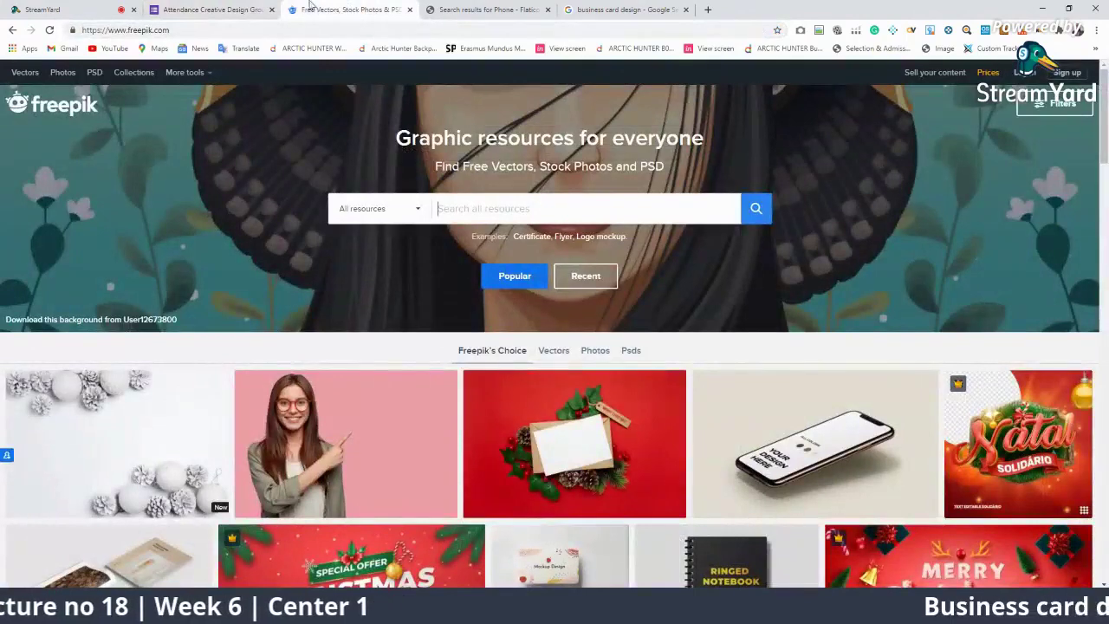
left_click(212, 9)
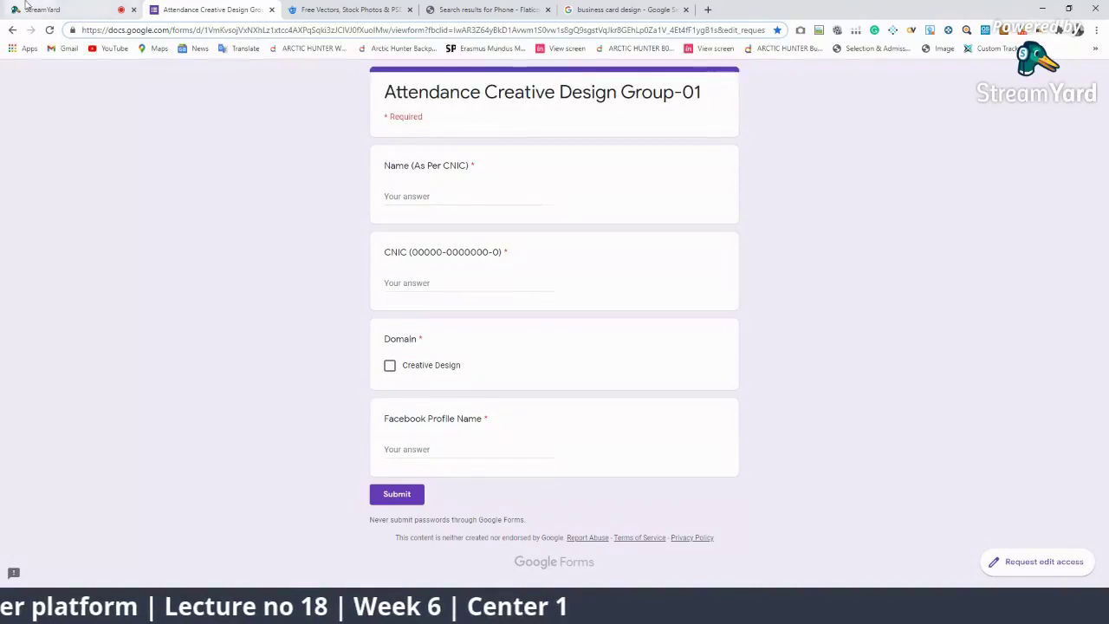
left_click(39, 10)
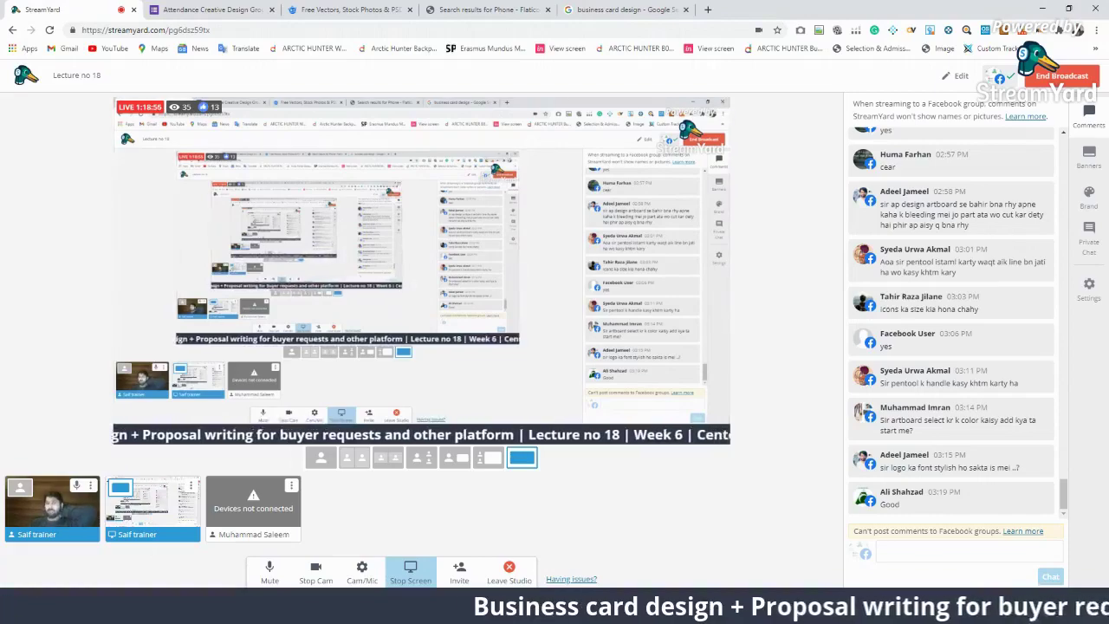
key("alt+Tab")
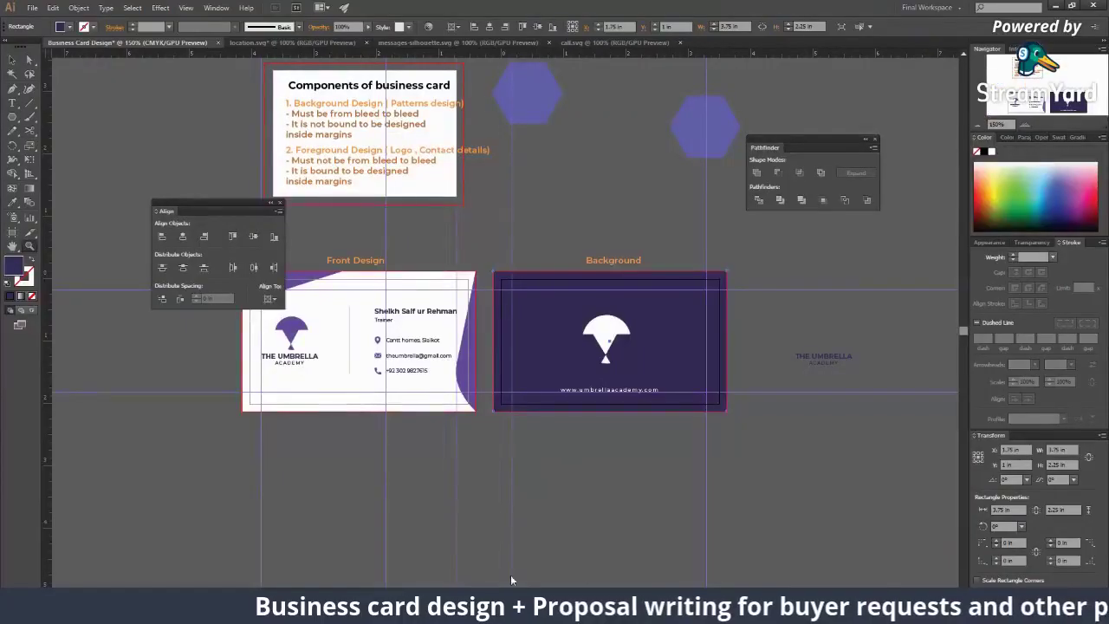
left_click(433, 356)
left_click(433, 356)
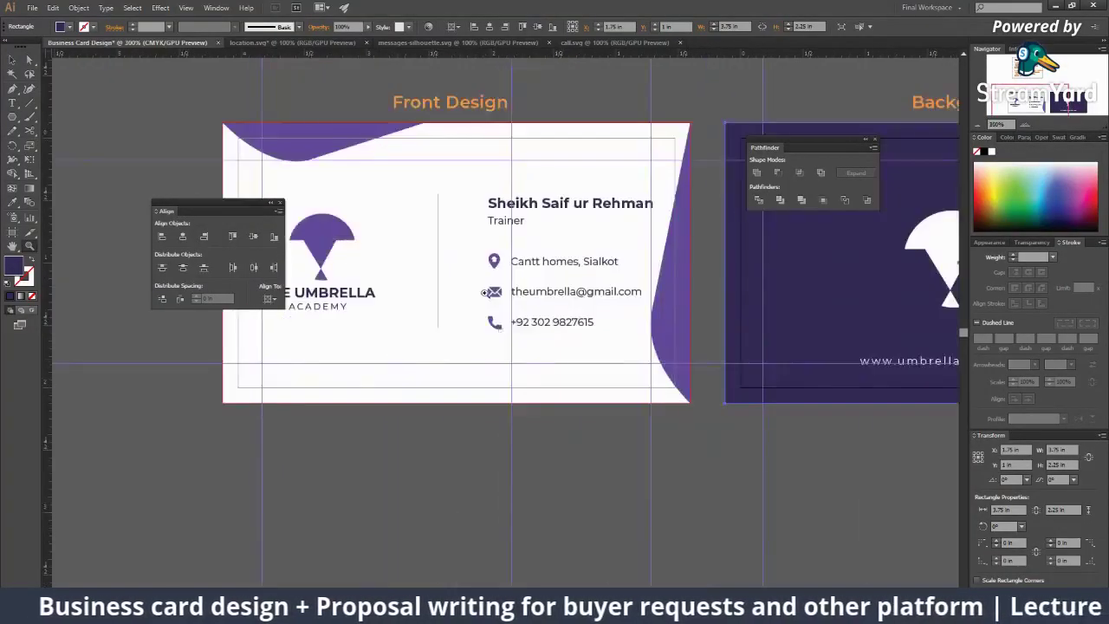
left_click(459, 357)
left_click(485, 358)
left_click(507, 360, "alt")
left_click(507, 360, "alt")
left_click(507, 361, "alt")
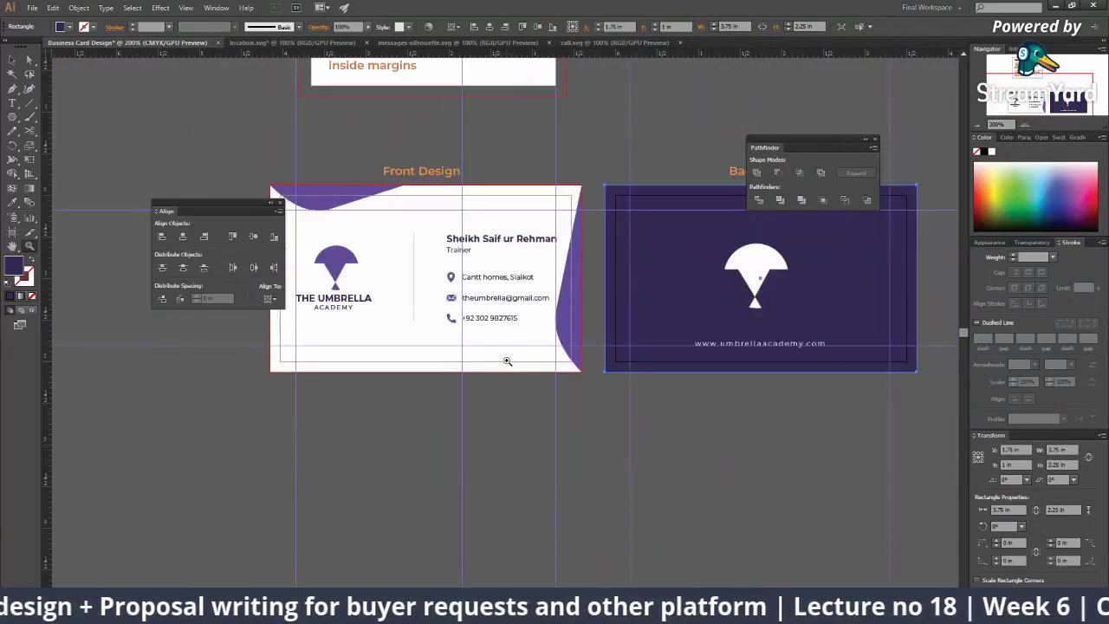
left_click(455, 336, "alt")
left_click(451, 331)
left_click(442, 324)
left_click(437, 321)
left_click(437, 320, "alt")
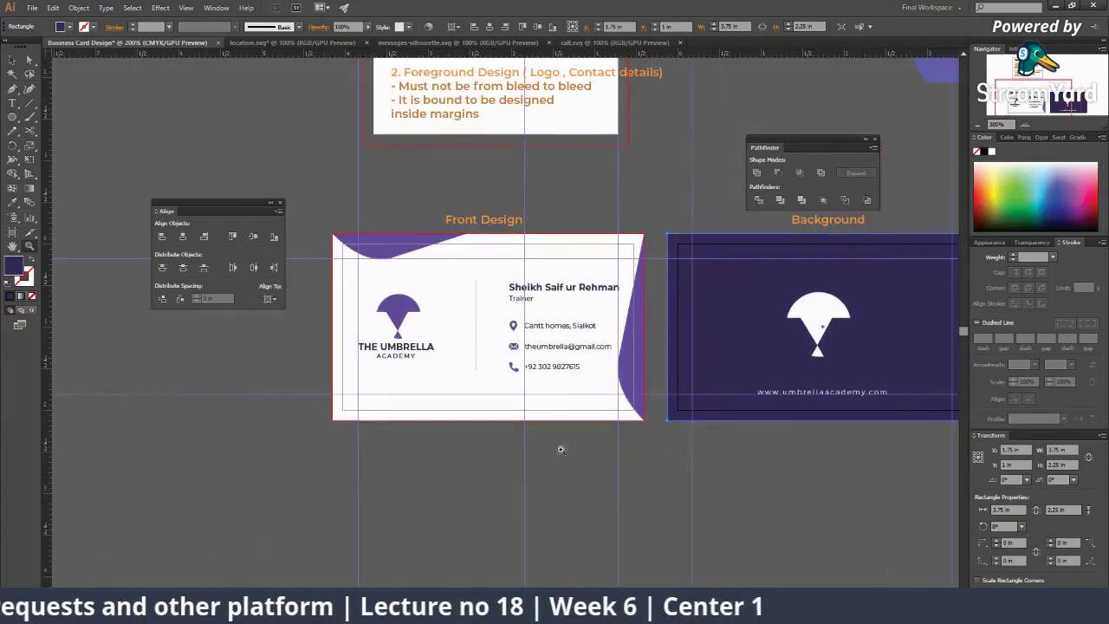
key("alt+Tab")
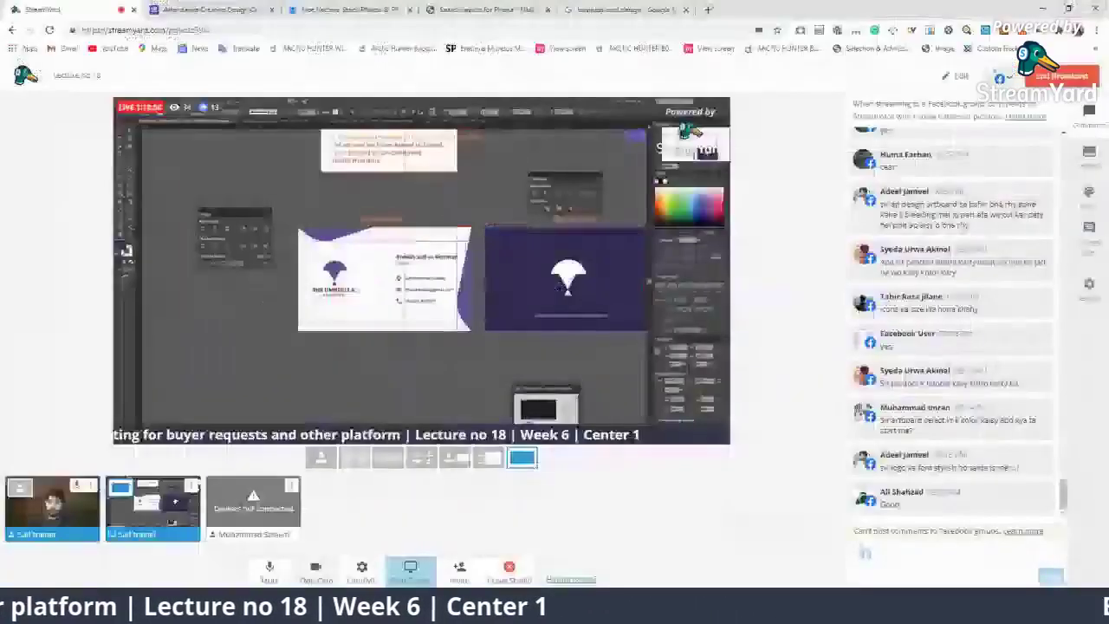
Step: Preview the Civil Engineer, CodePro and red-and-black Freepik card designs in the image results
key("ctrl+5")
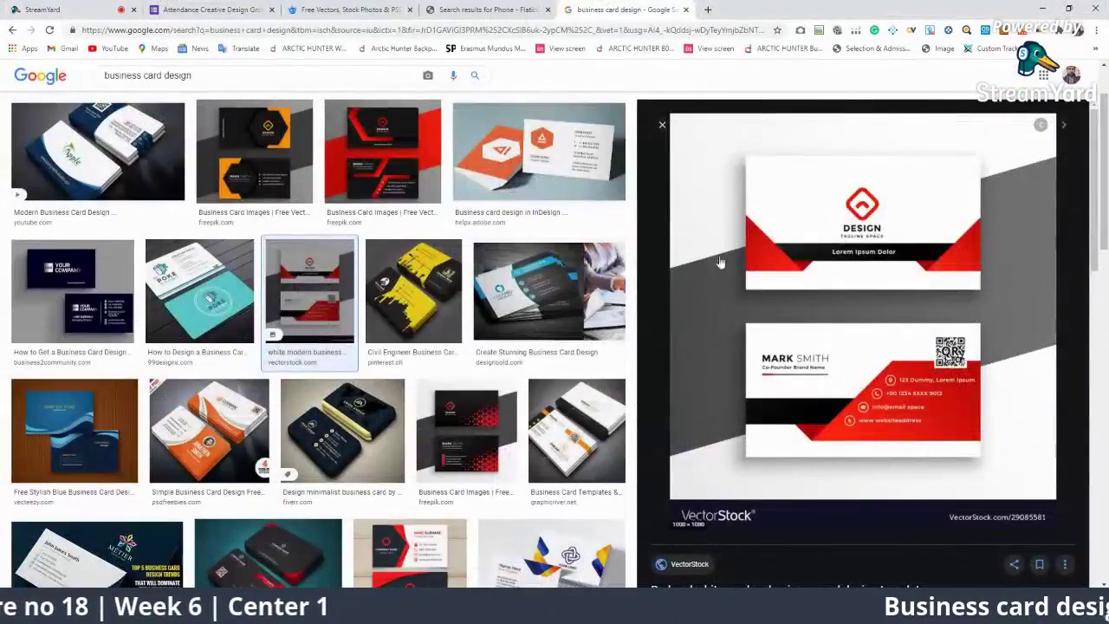
left_click(413, 290)
left_click(537, 283)
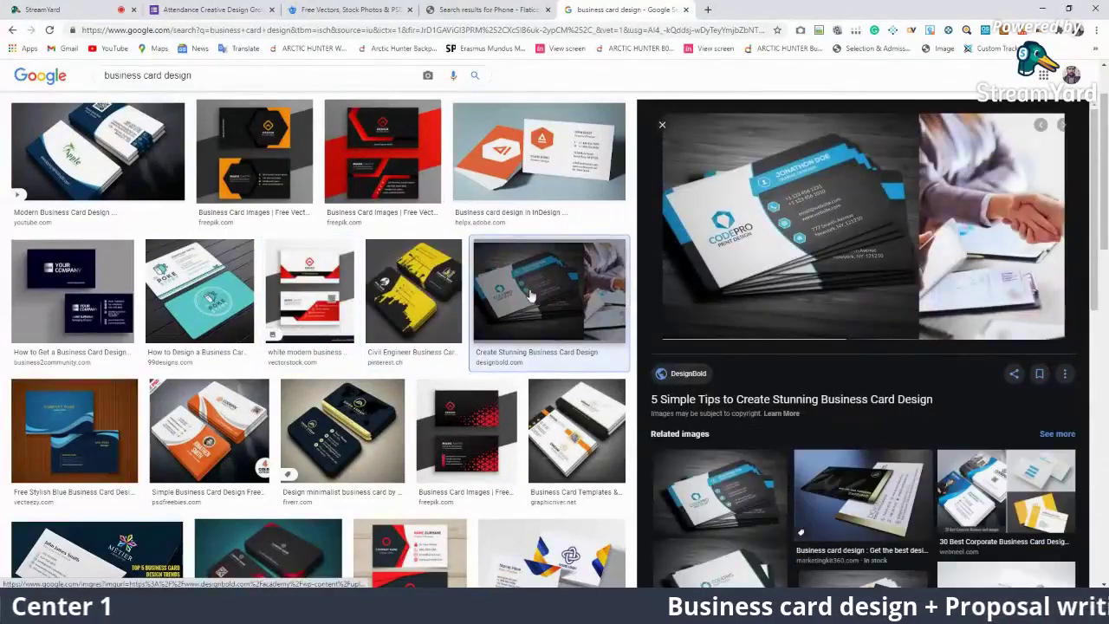
left_click(477, 403)
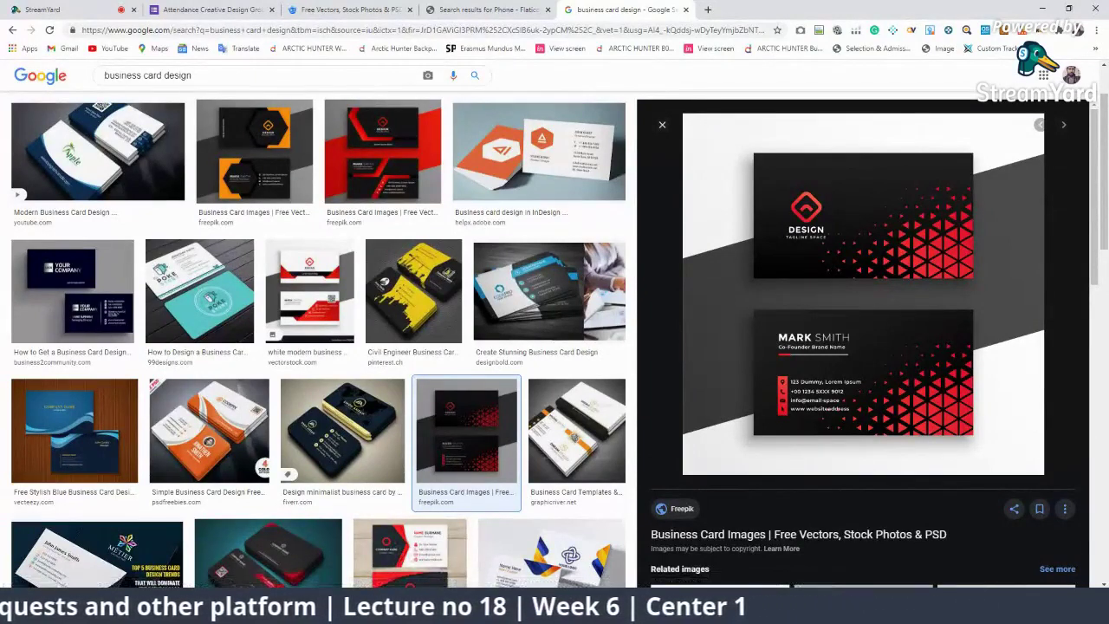
Step: Save the card document as Business Card Design.ai with the default Illustrator options
mouse_move(719, 613)
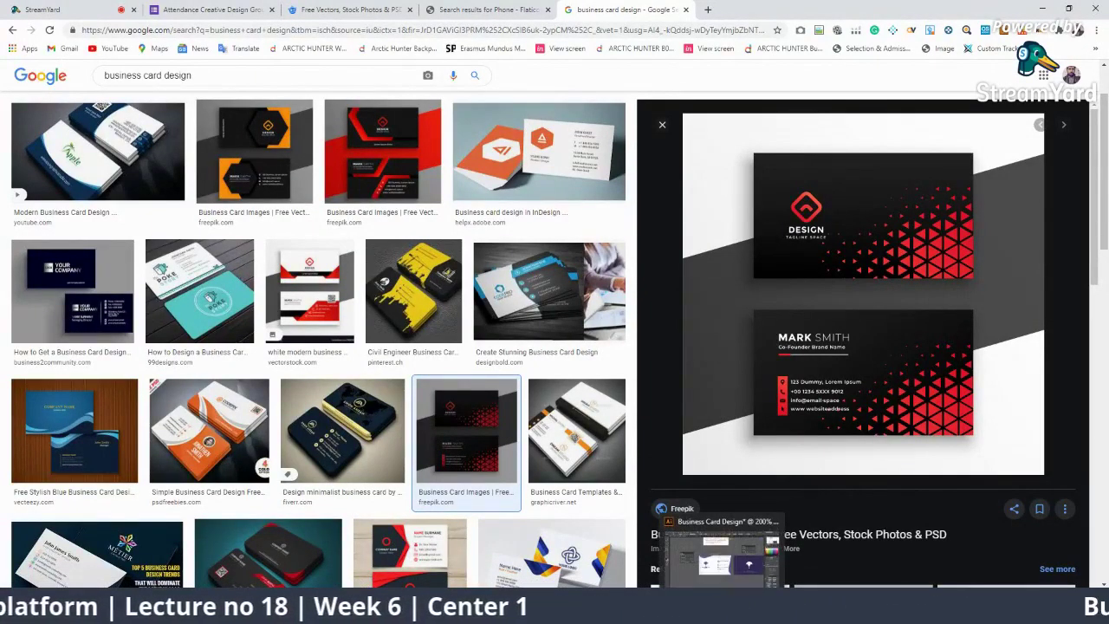
left_click(719, 550)
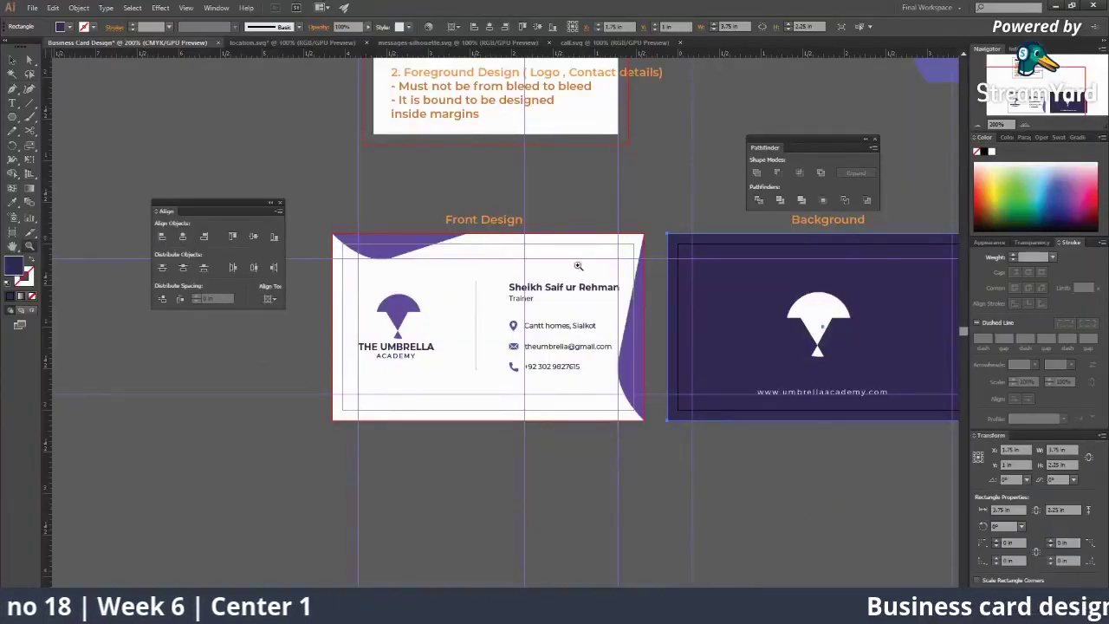
scroll(593, 299, "down", 3)
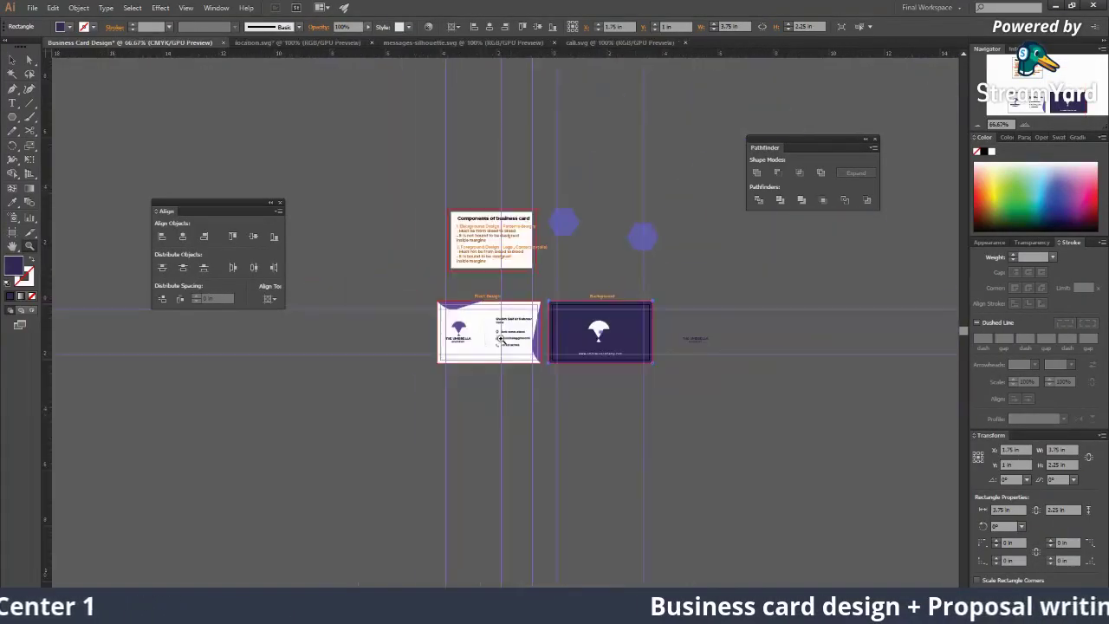
scroll(503, 338, "up", 2)
scroll(543, 337, "right", 5)
scroll(482, 316, "up", 1)
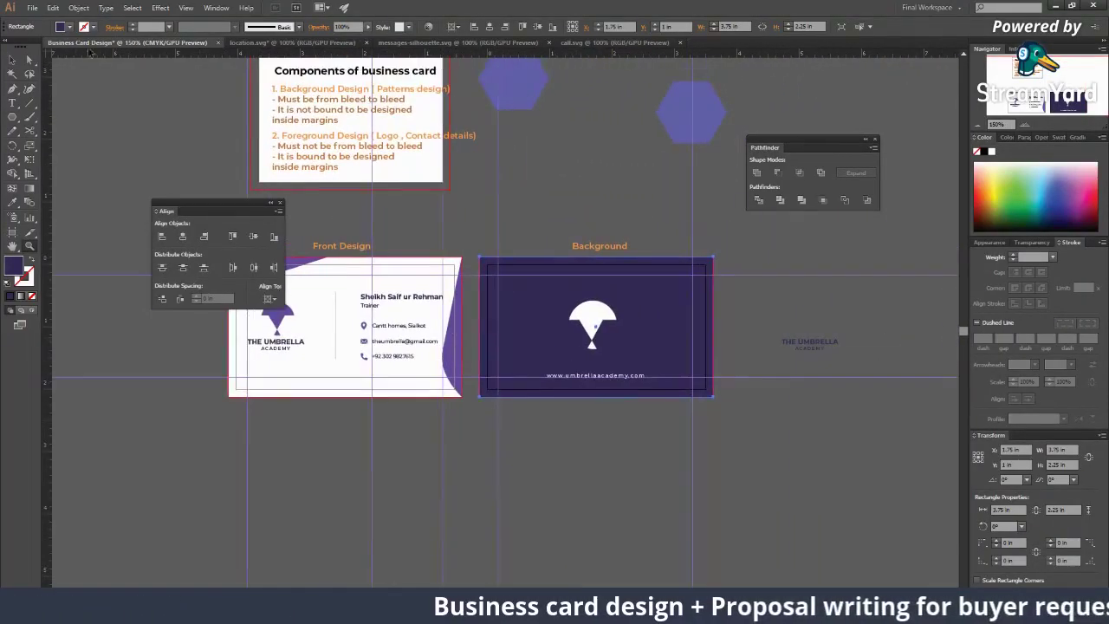
left_click(31, 9)
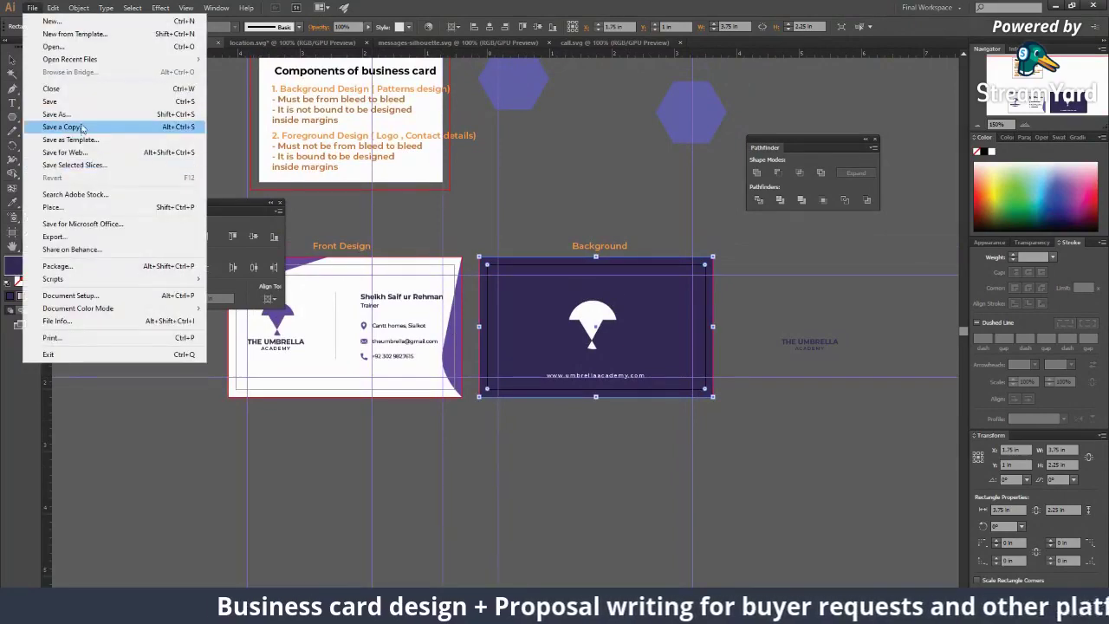
left_click(82, 117)
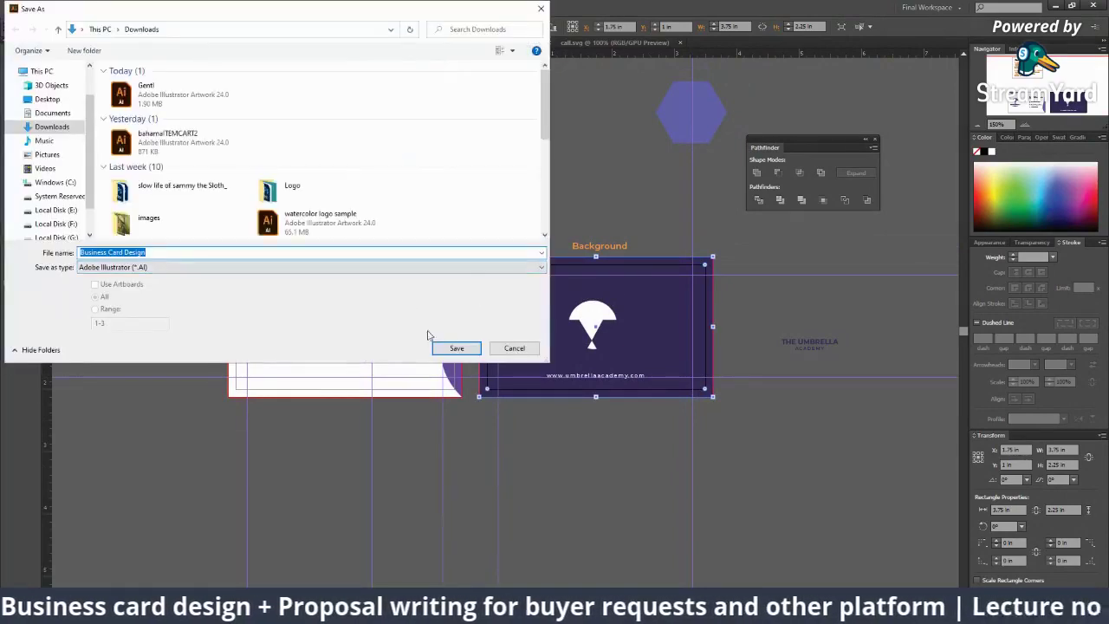
left_click(437, 346)
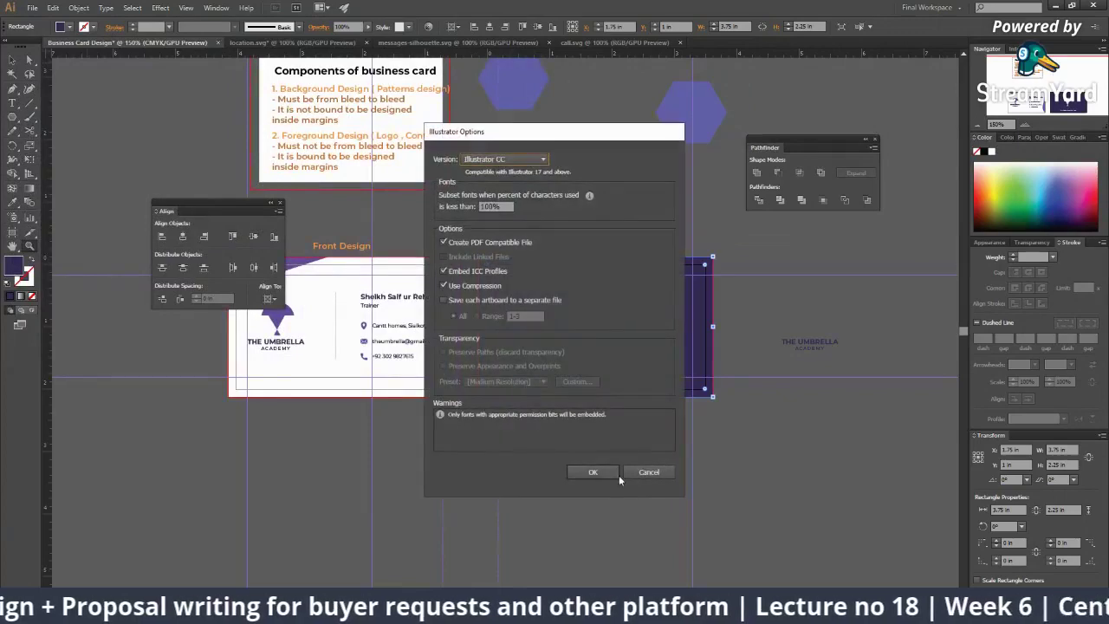
left_click(618, 474)
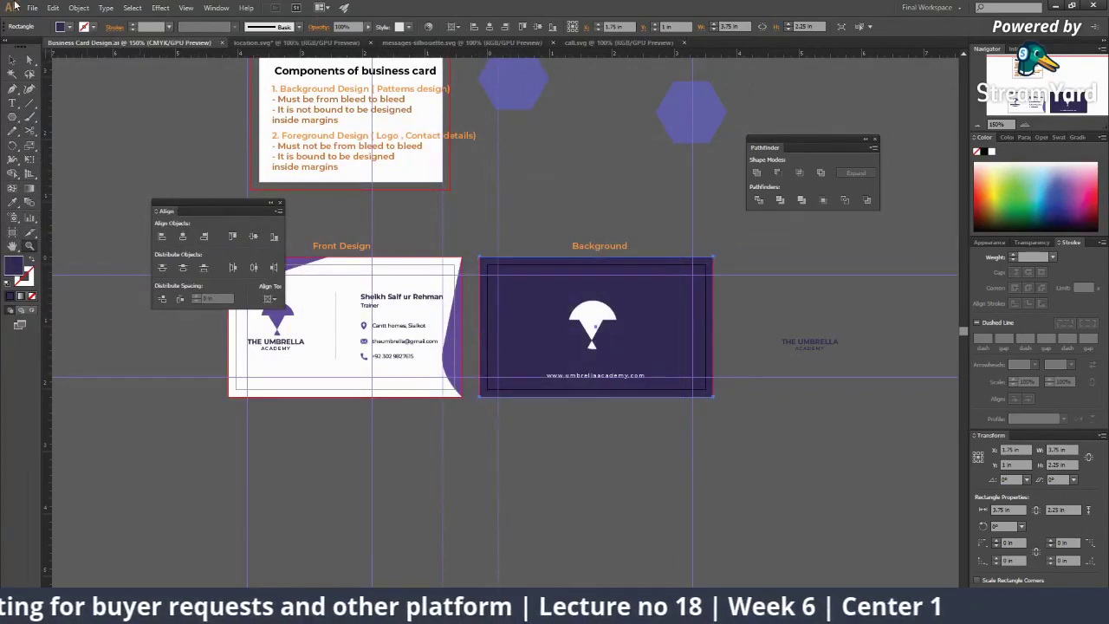
Step: Begin a Save As to PDF with an artboard range, then cancel it
left_click(32, 7)
left_click(61, 116)
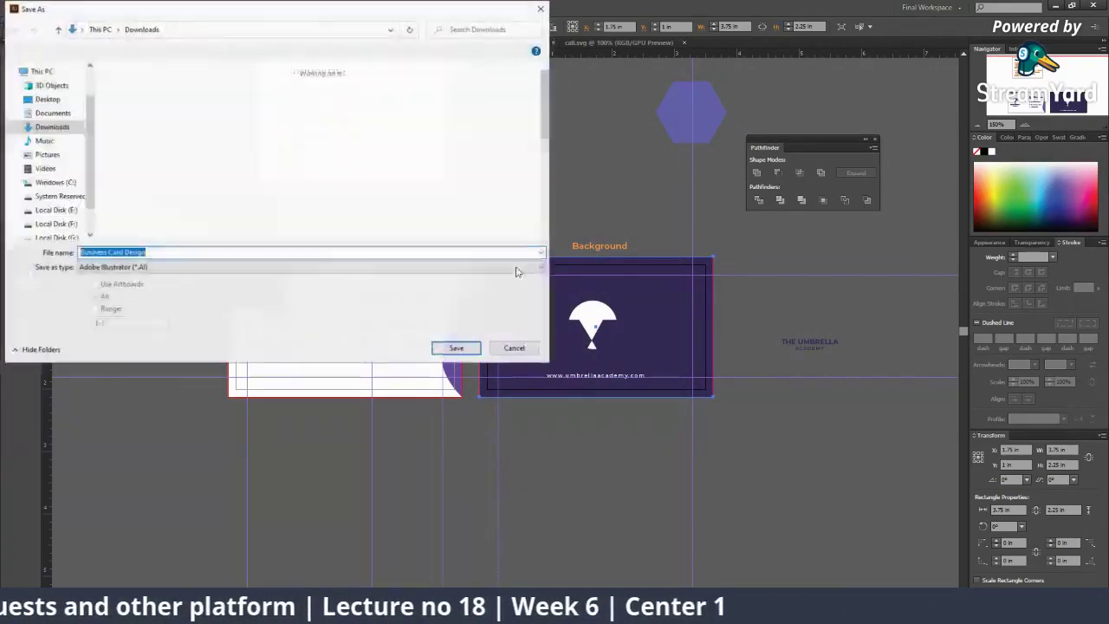
left_click(223, 267)
left_click(161, 286)
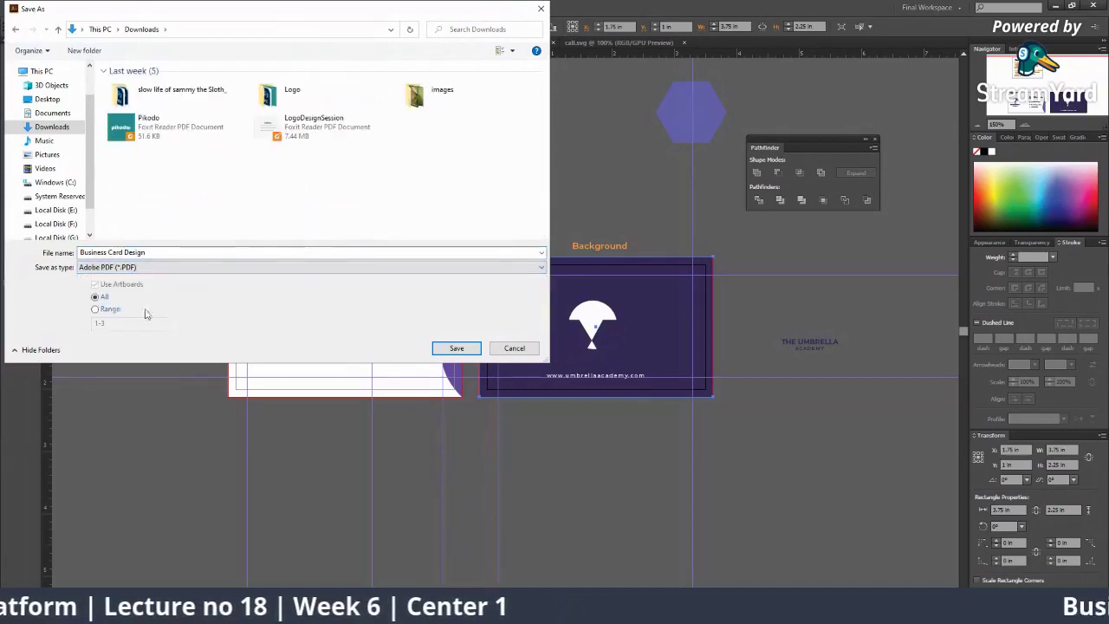
left_click(95, 310)
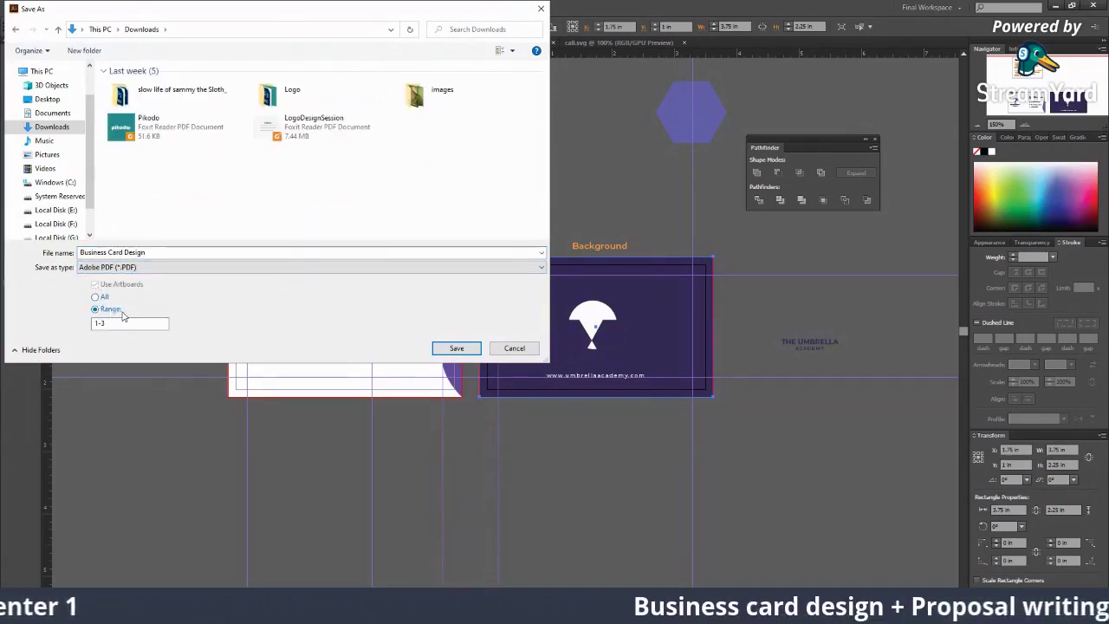
left_click(515, 347)
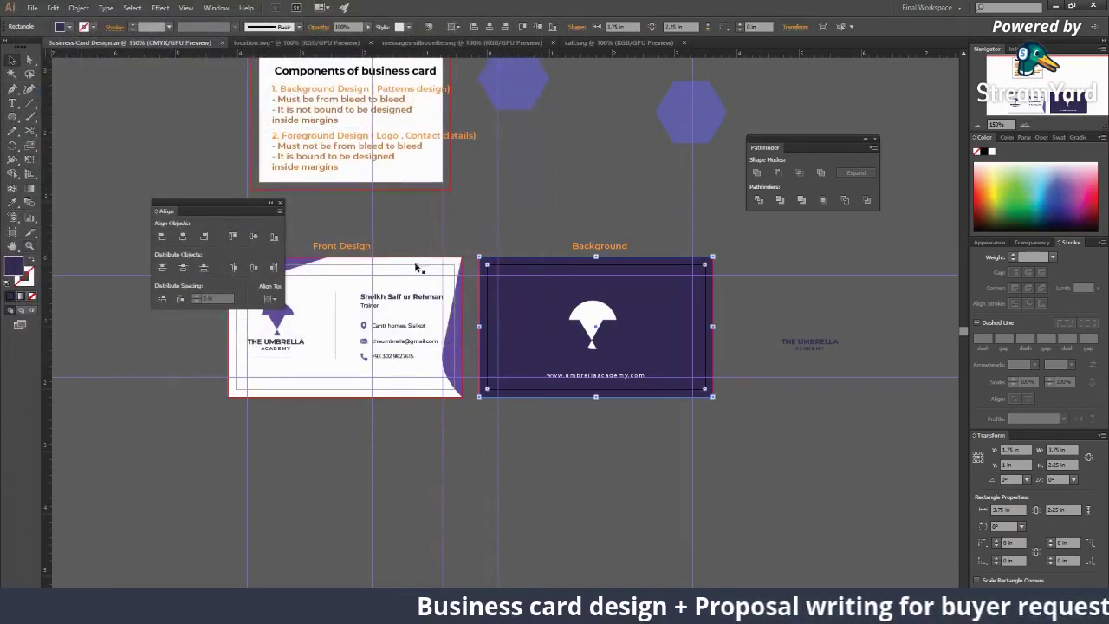
Step: With the Artboard tool, select the Background, Components and Front Design artboards in turn
left_click(12, 232)
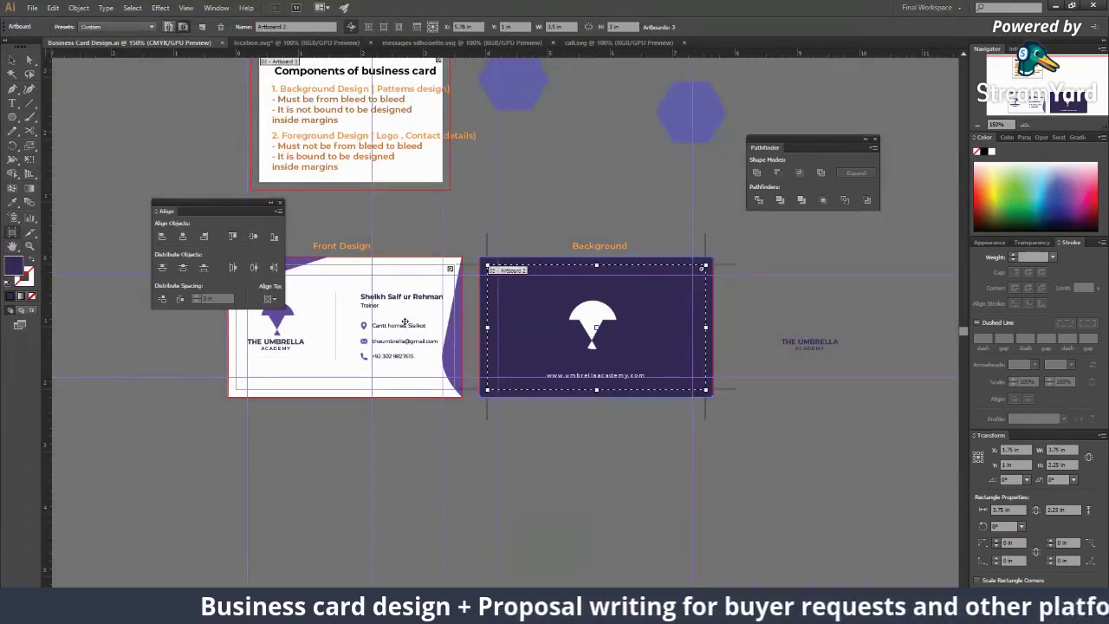
left_click(523, 325)
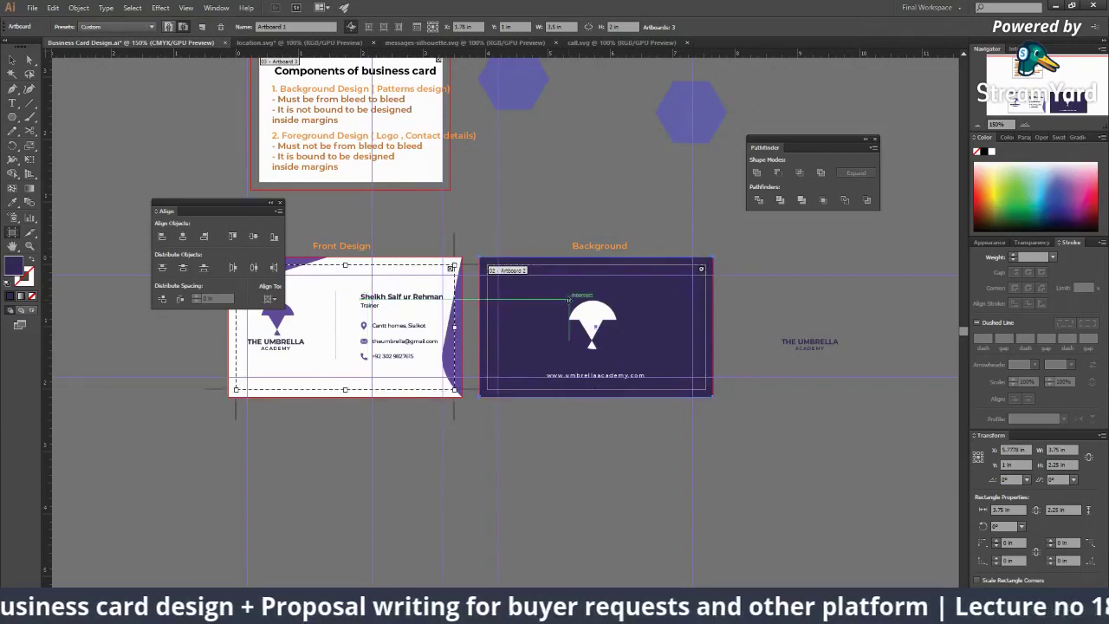
left_click(349, 122)
left_click(357, 297)
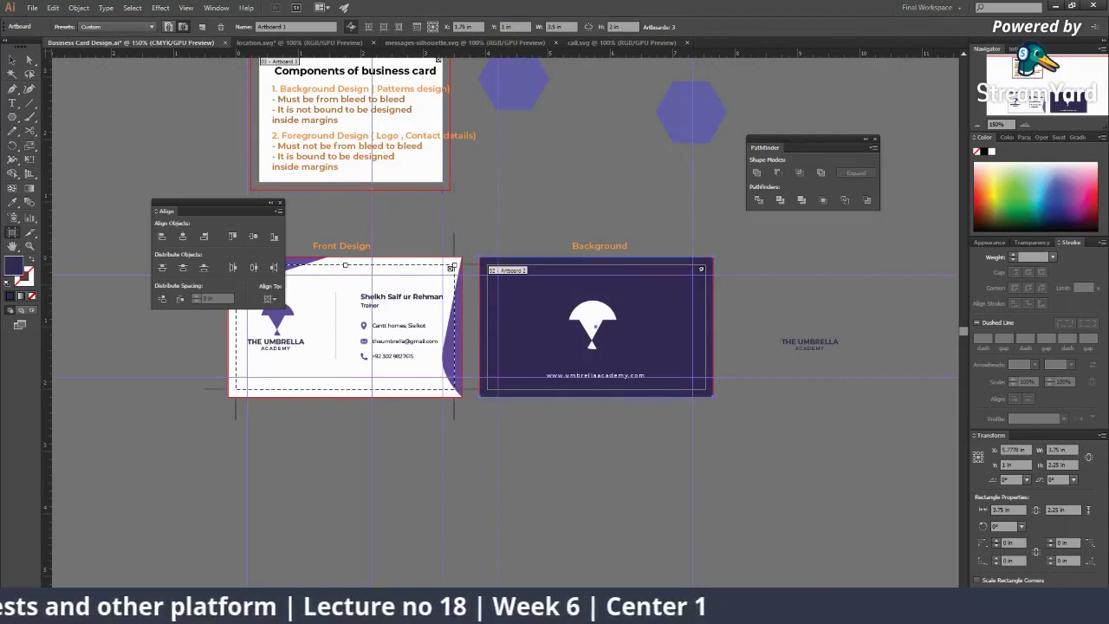
Step: Open the Artboards list to confirm Front Design is Artboard 1 and Background is Artboard 2
left_click(1005, 583)
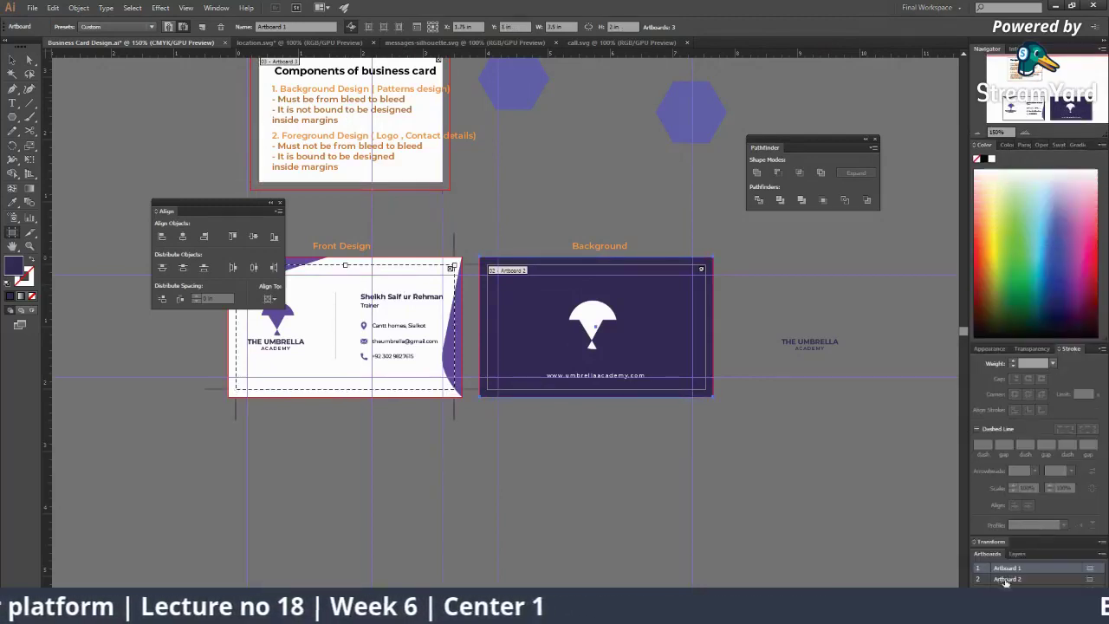
left_click(541, 333)
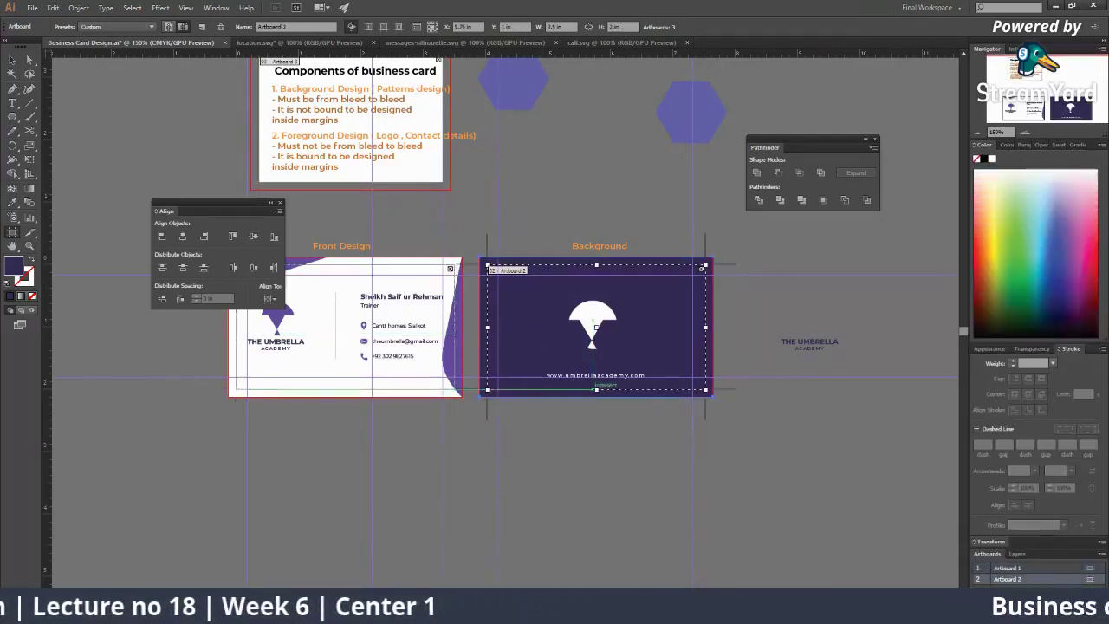
left_click(334, 154)
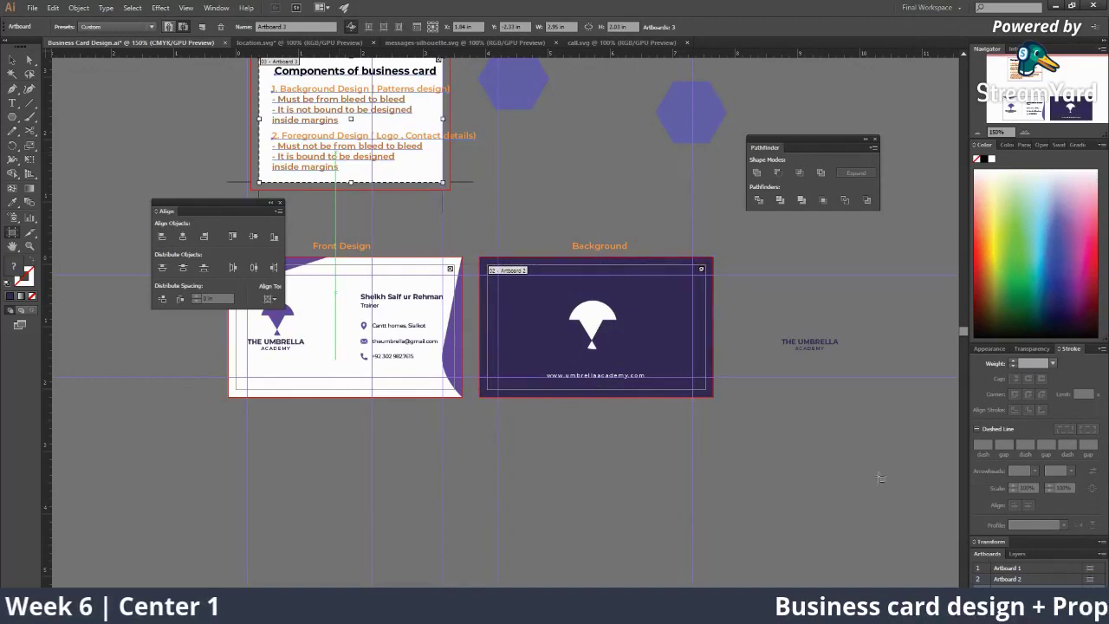
left_click(696, 392)
left_click(392, 279)
left_click(31, 8)
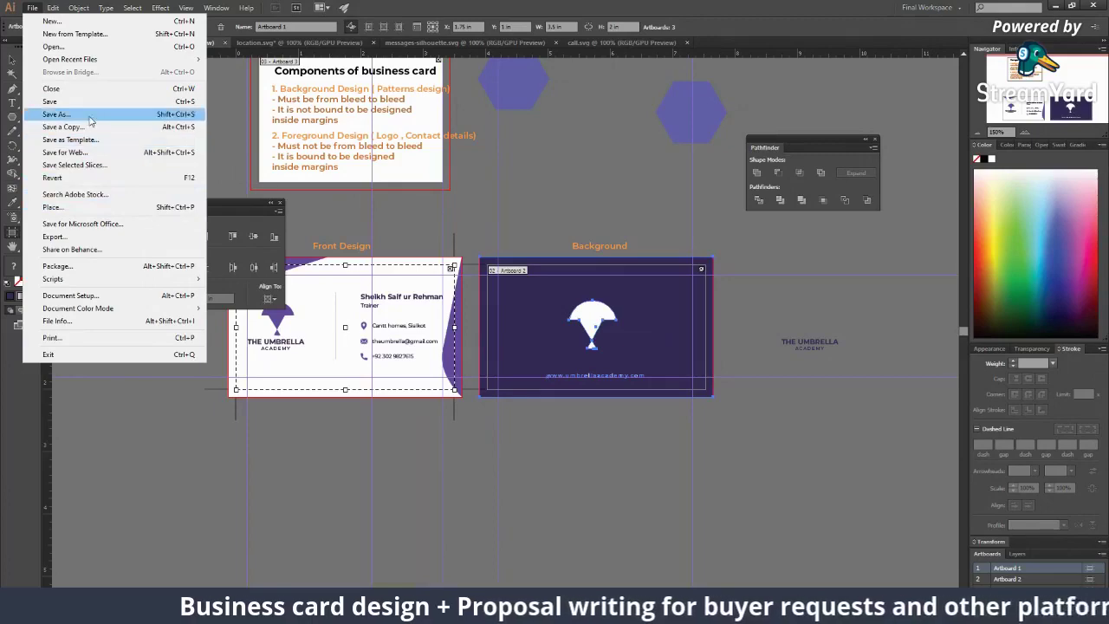
Step: Save a PDF named Business Card Design covering artboards 1-2 with default settings
left_click(90, 119)
left_click(240, 266)
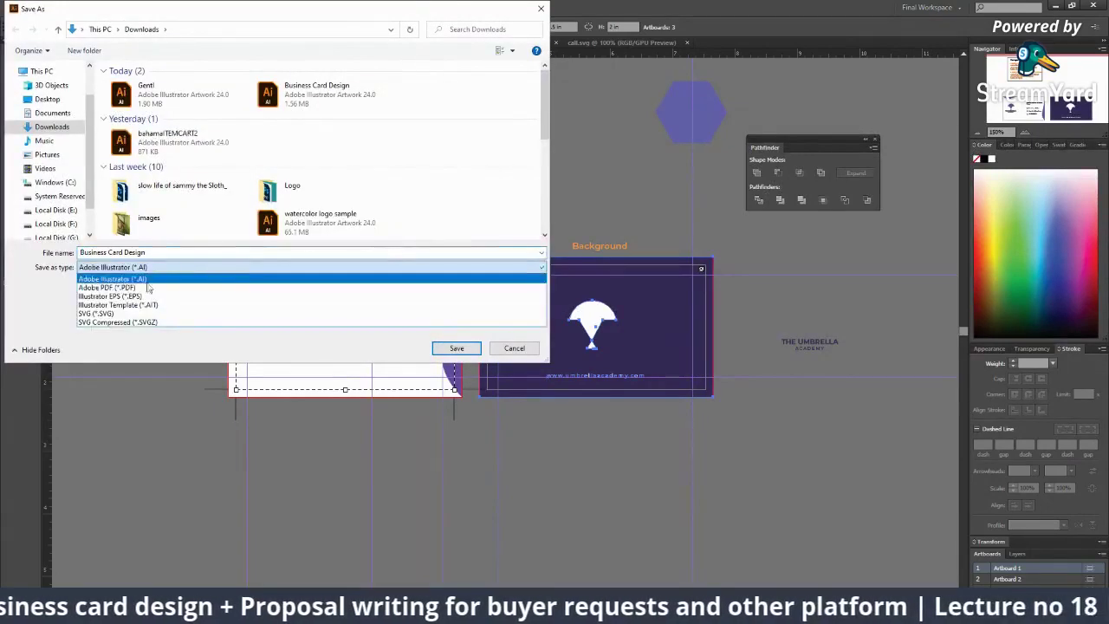
left_click(146, 287)
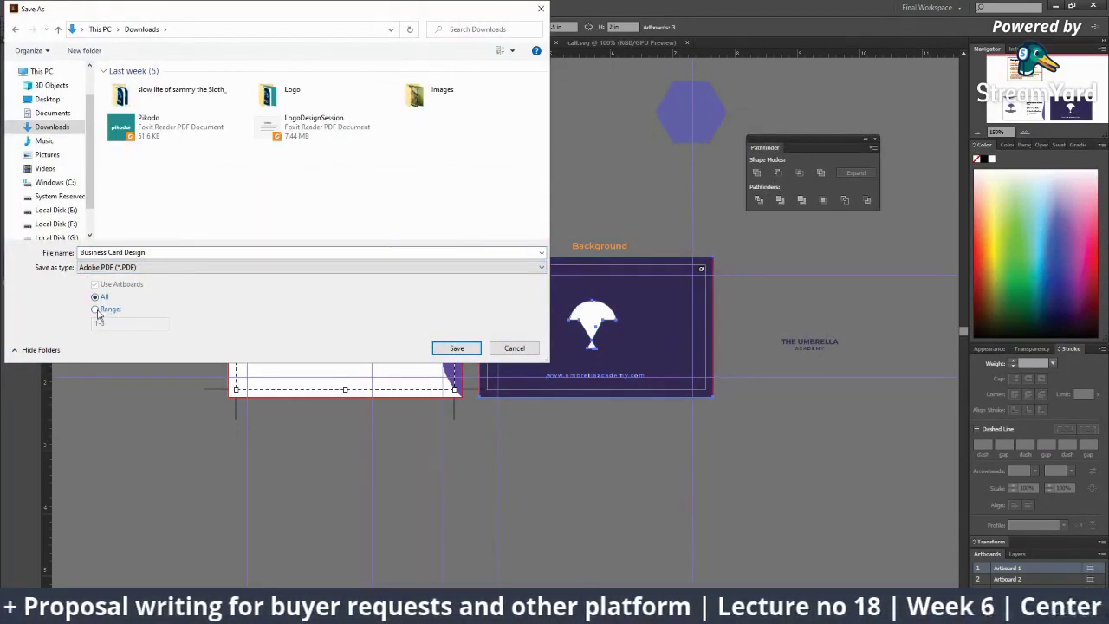
left_click(96, 310)
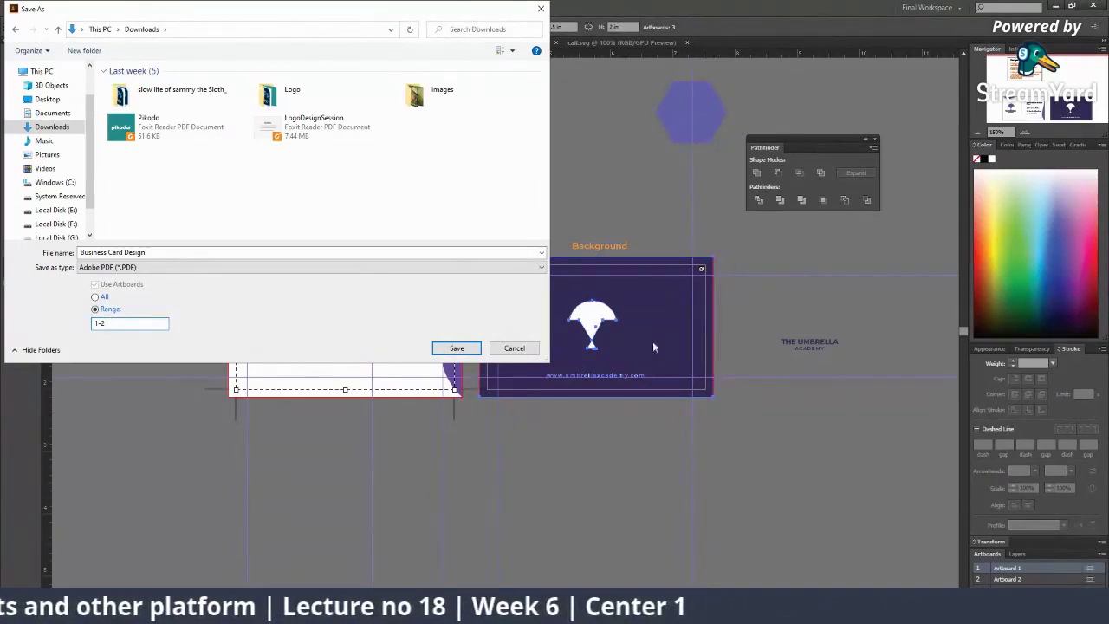
left_click(456, 348)
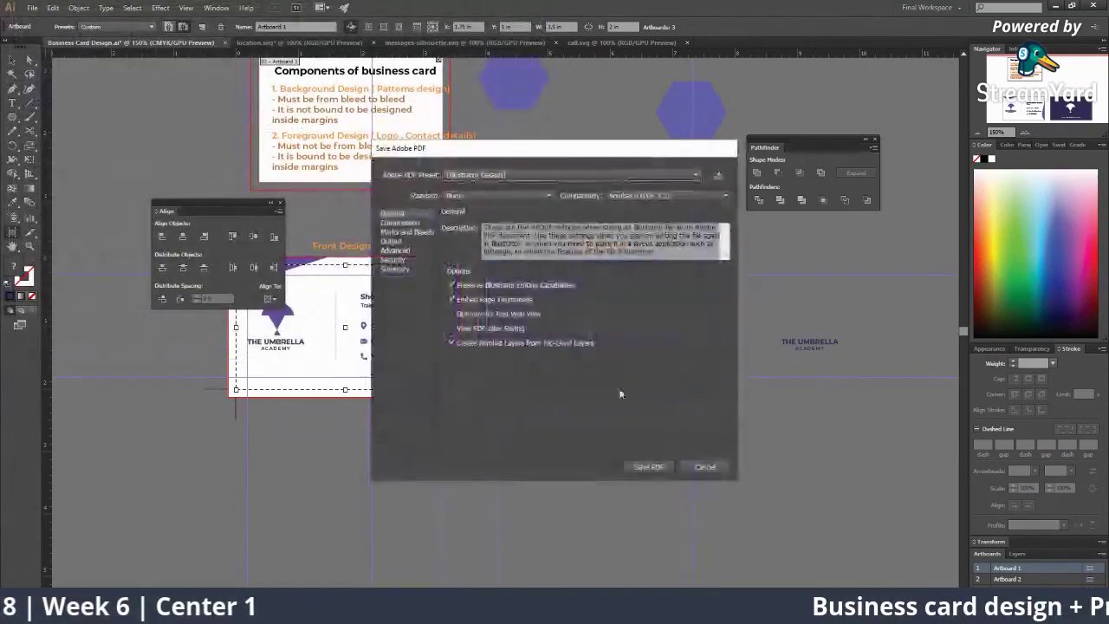
left_click(647, 466)
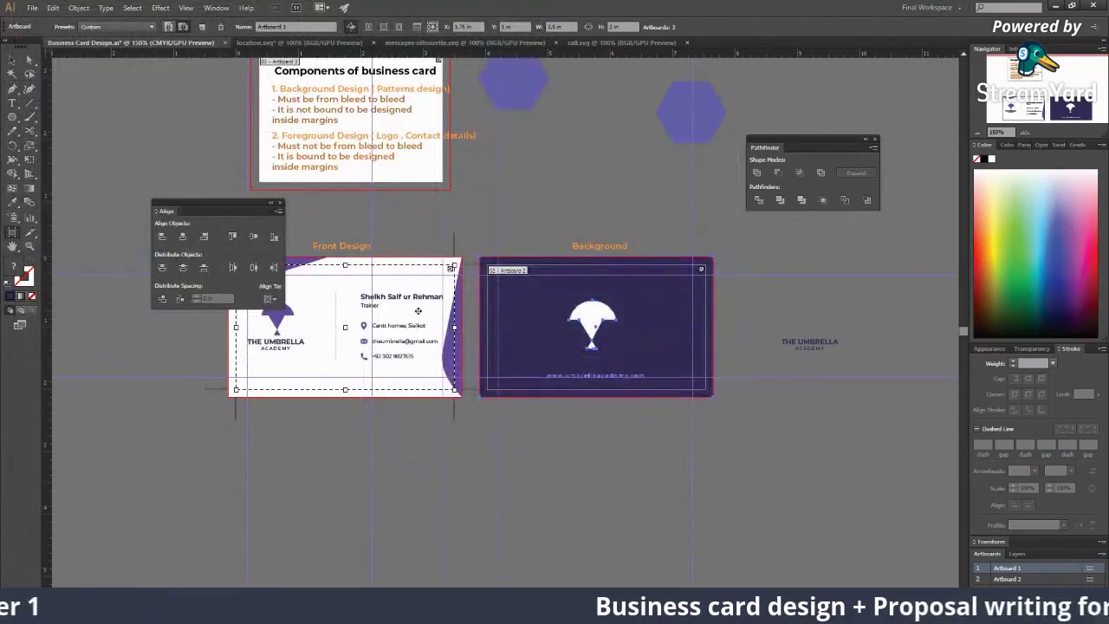
Step: Save as PDF again and confirm replacing the existing Business Card Design PDF
left_click(32, 7)
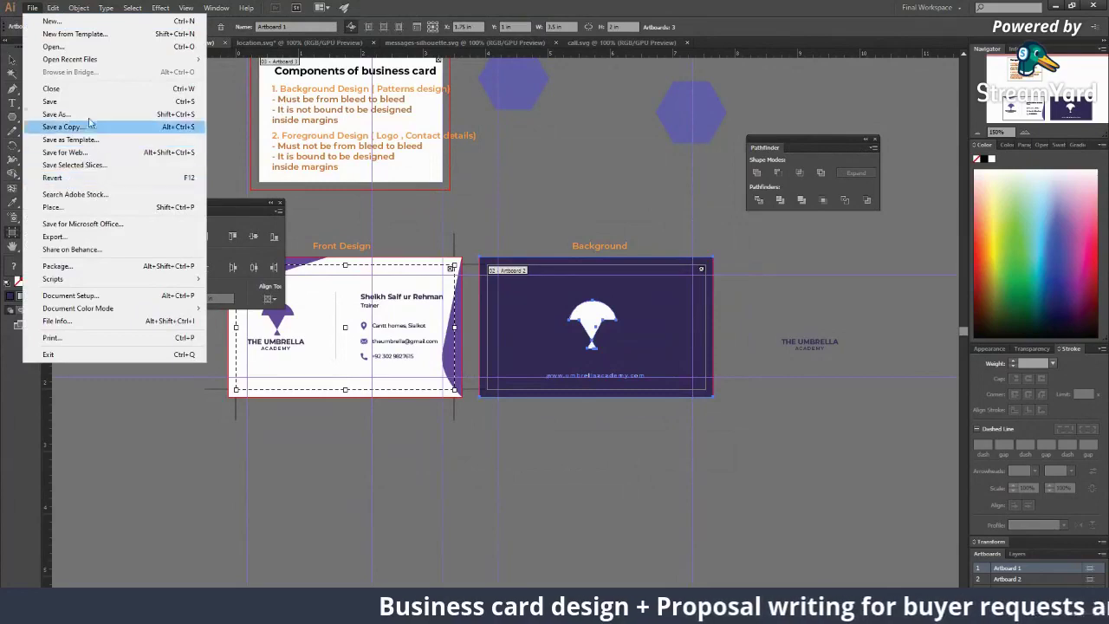
left_click(55, 113)
left_click(224, 268)
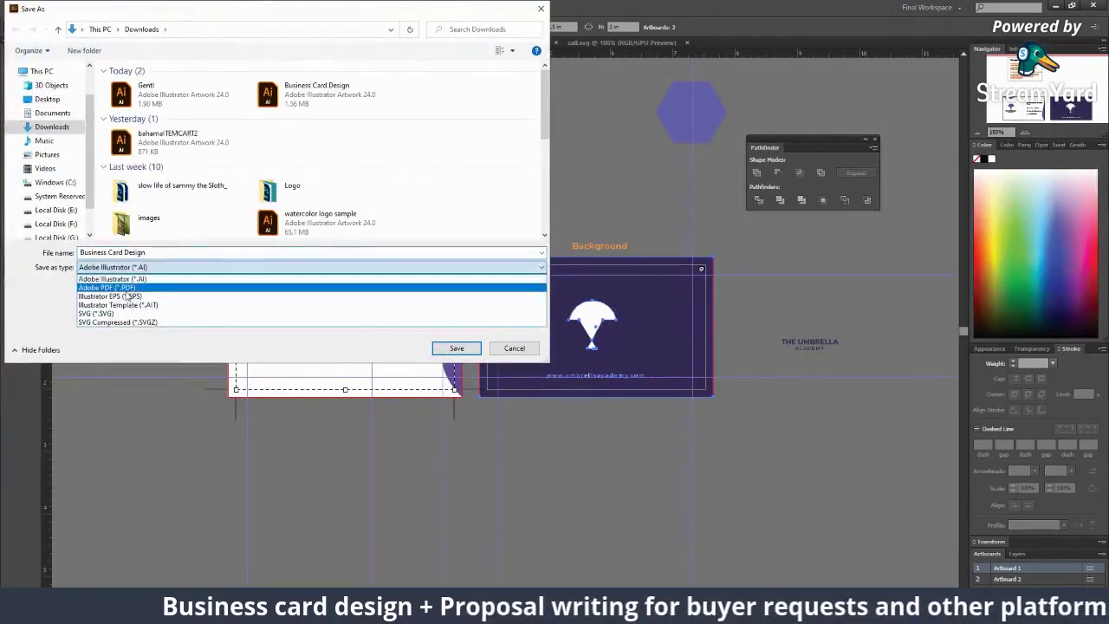
left_click(174, 281)
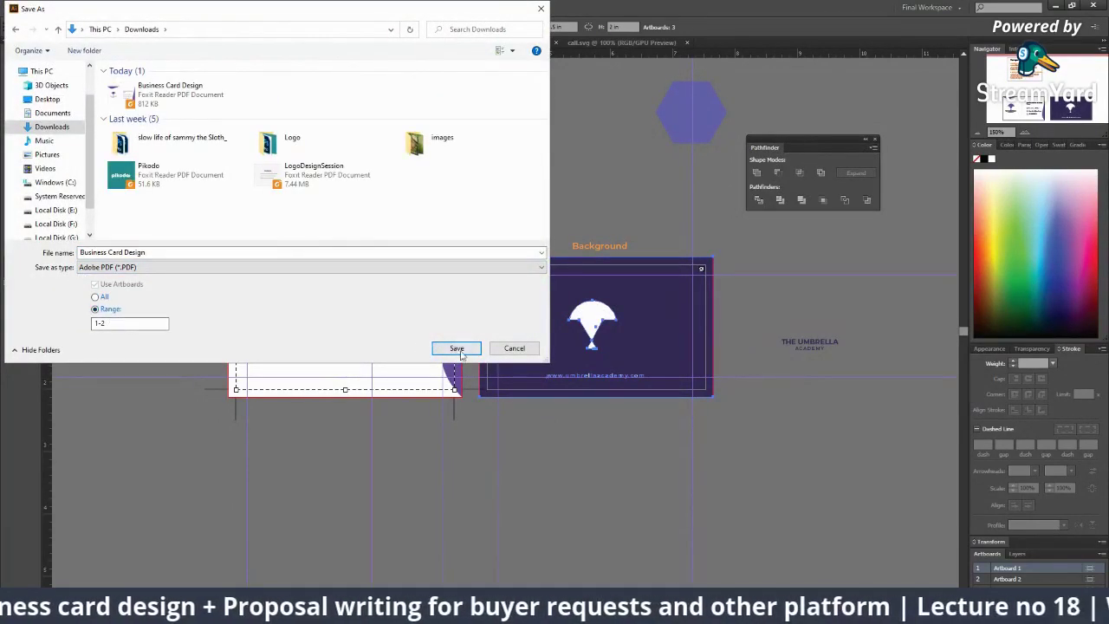
left_click(456, 348)
left_click(601, 361)
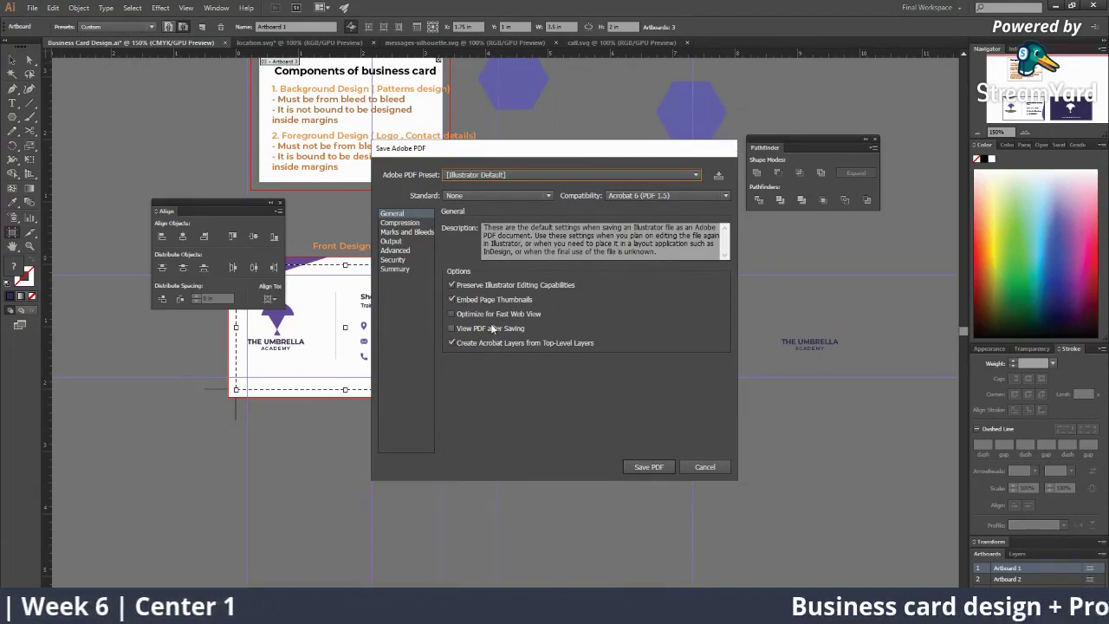
Step: Enable Use Document Bleed Settings under Marks and Bleeds and save the PDF with 0.125 in bleed
left_click(406, 232)
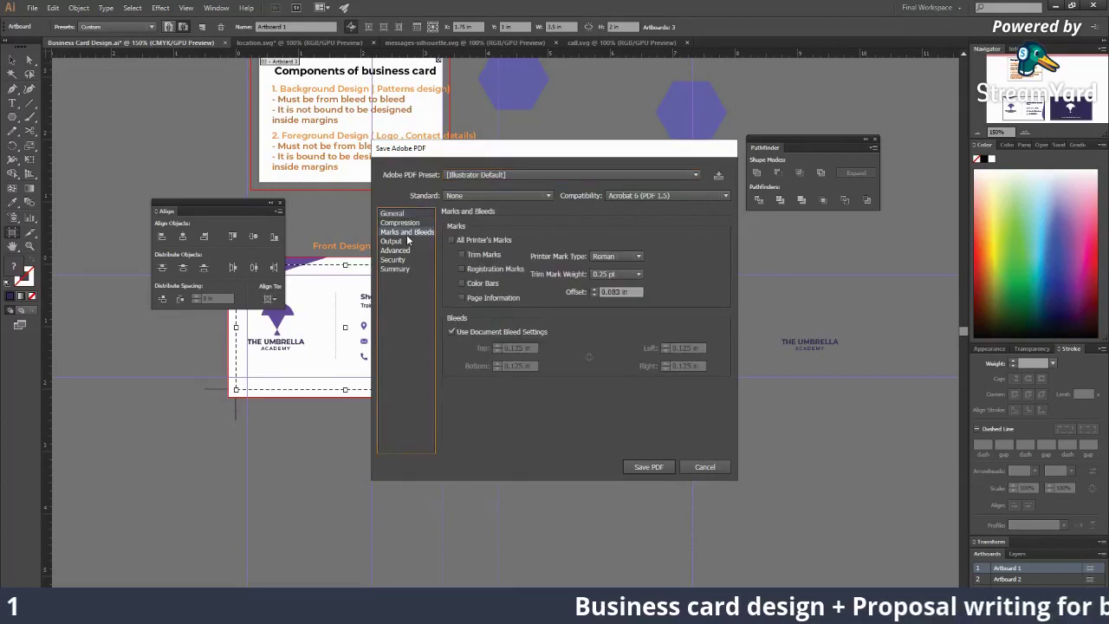
left_click(452, 331)
left_click(453, 331)
double_click(452, 332)
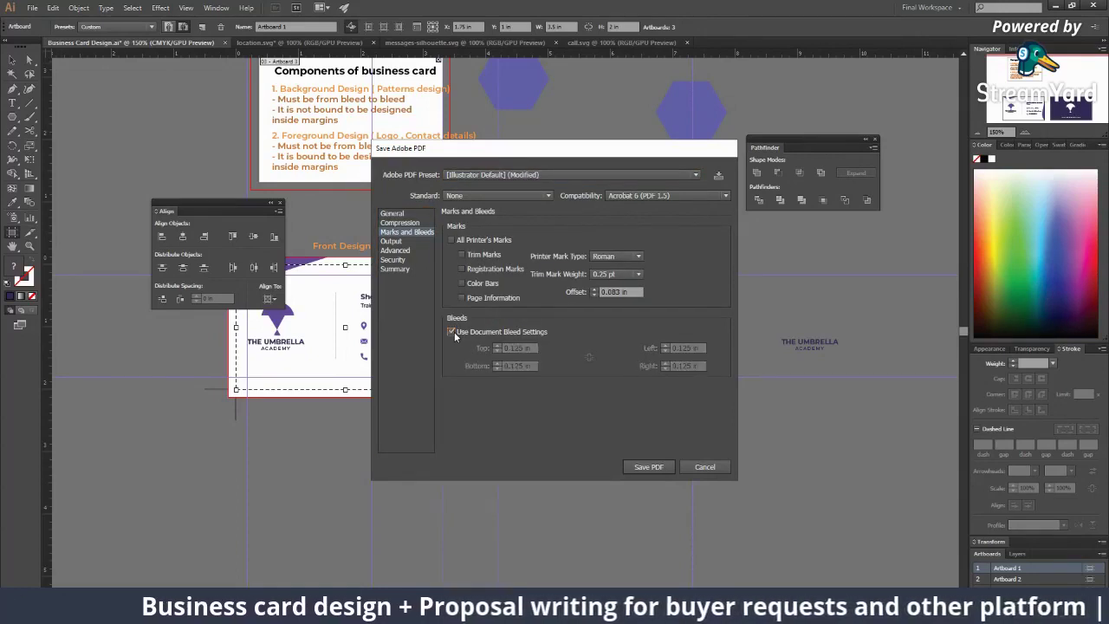
left_click(452, 332)
left_click(452, 332)
double_click(453, 332)
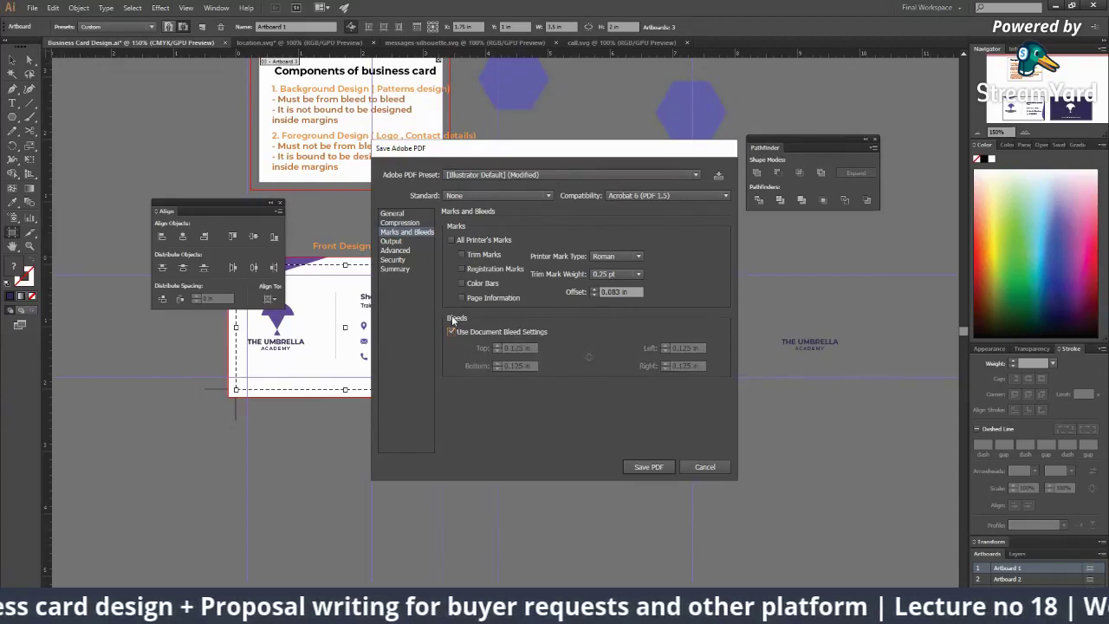
left_click(416, 234)
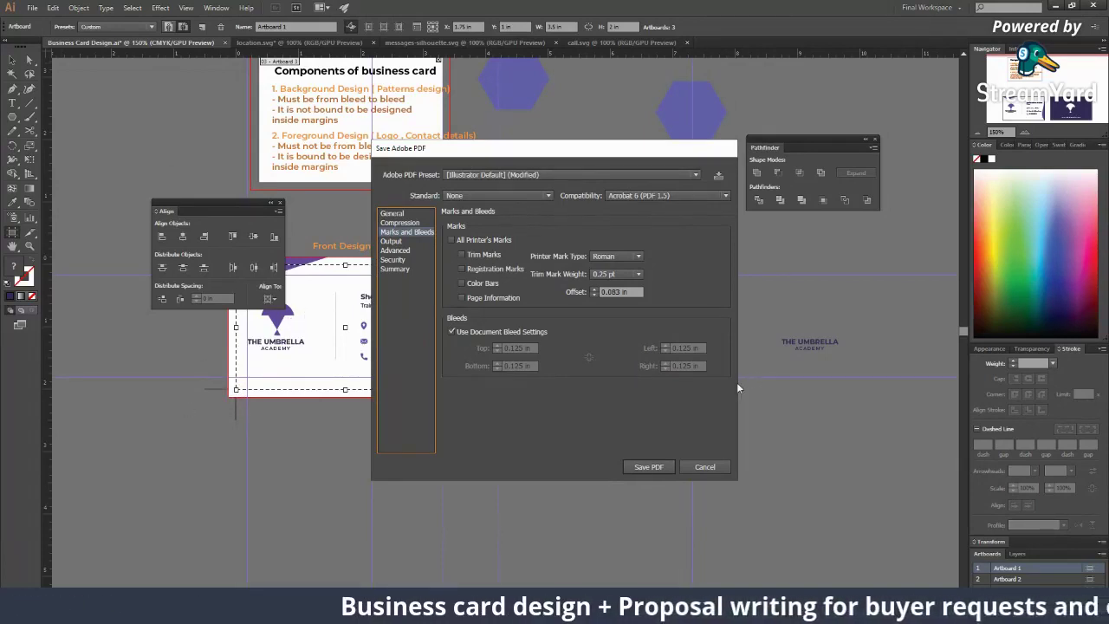
left_click(662, 466)
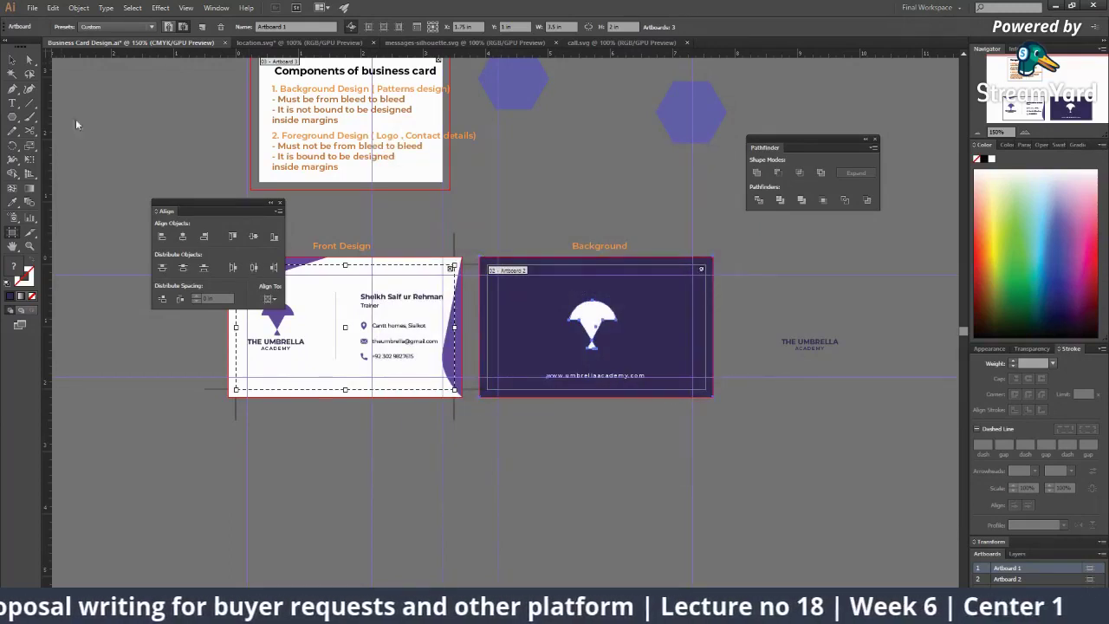
Step: Save the card as an Illustrator EPS file with default EPS options
left_click(32, 8)
left_click(104, 113)
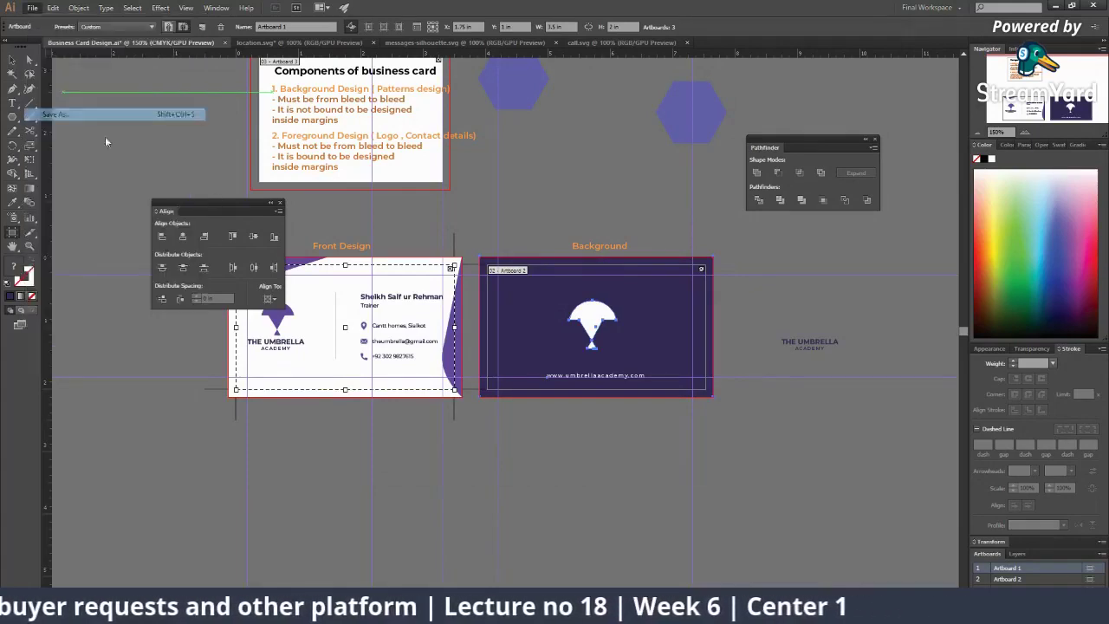
left_click(198, 268)
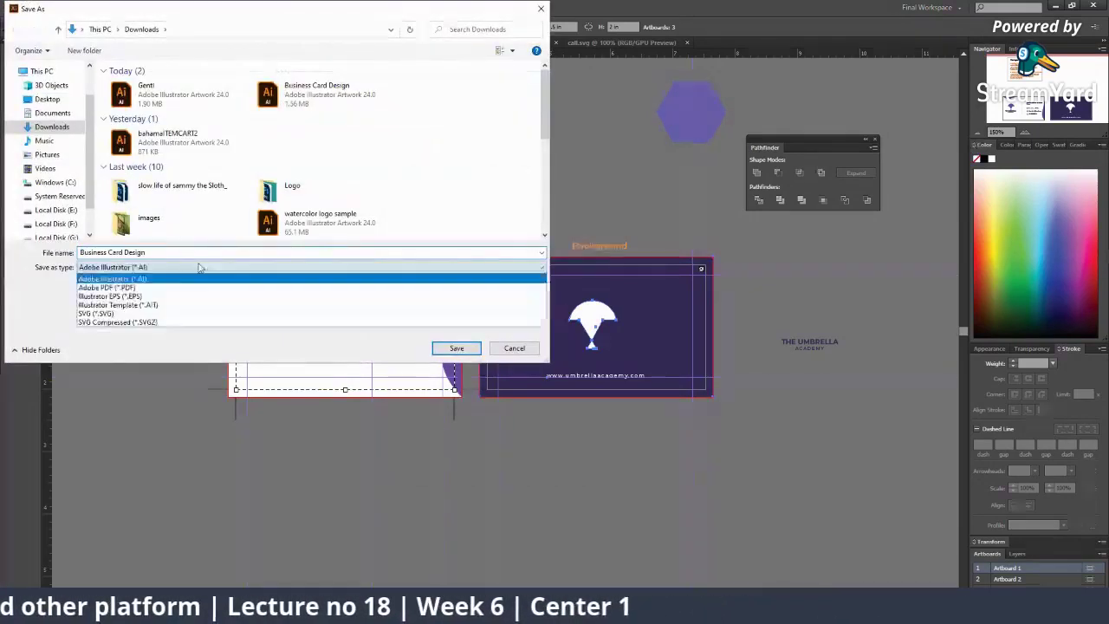
left_click(173, 296)
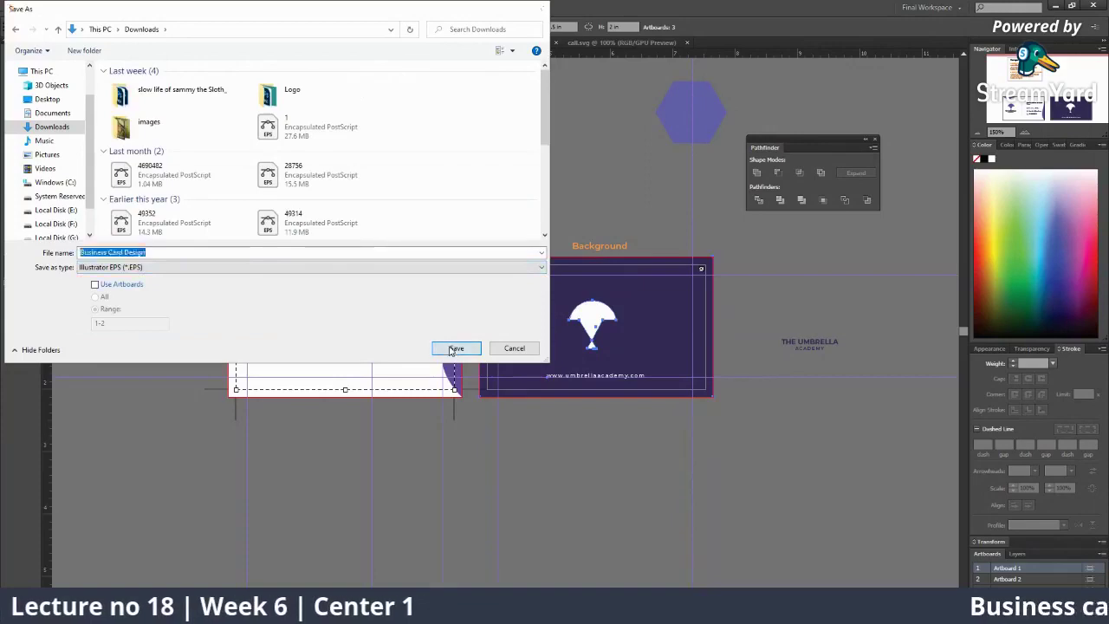
left_click(454, 348)
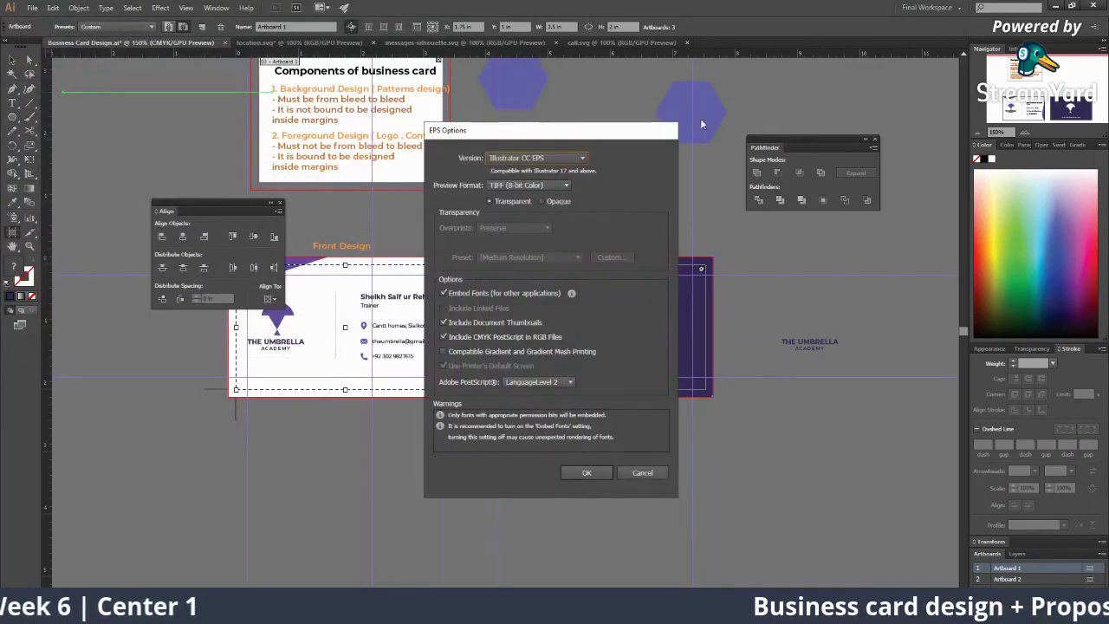
left_click(586, 472)
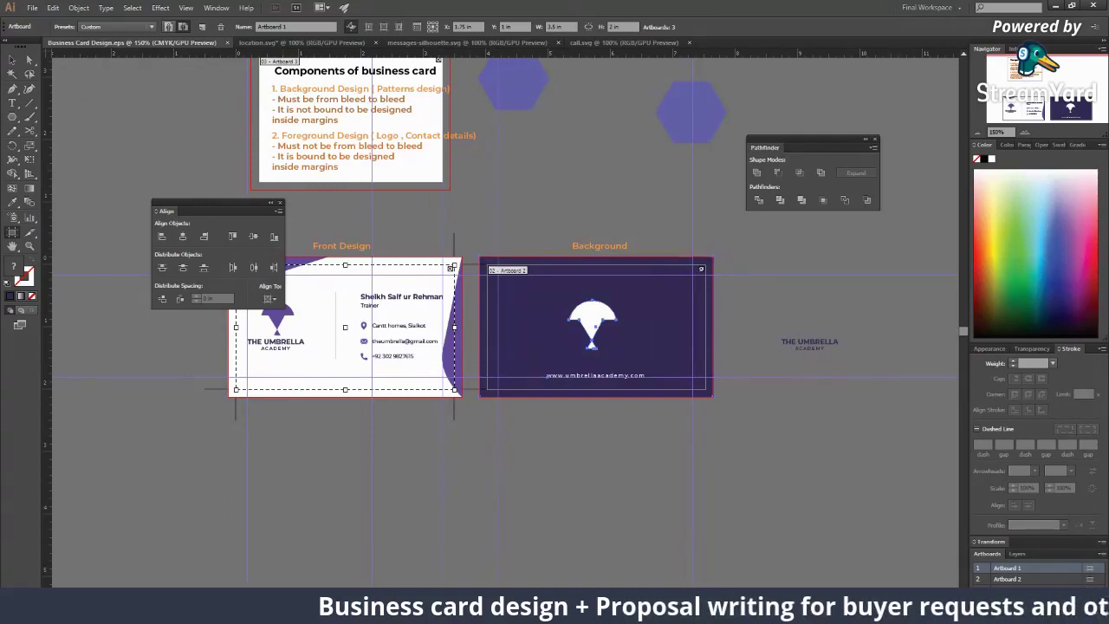
Step: Save the card as Business Card Design.svg with default SVG options, returning to the Selection tool
left_click(32, 8)
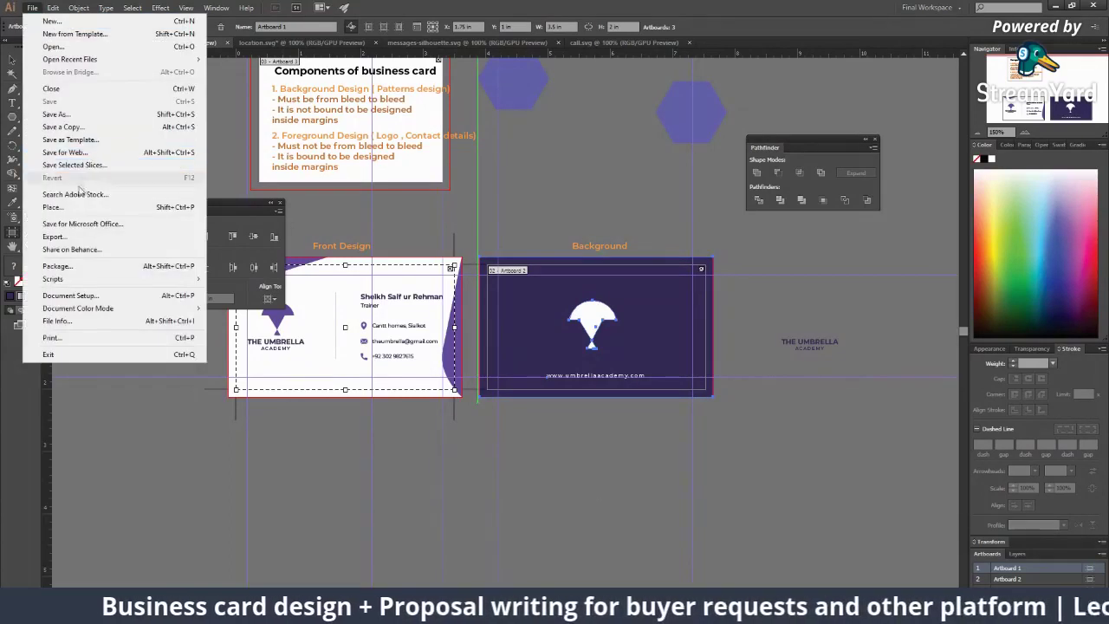
left_click(90, 117)
left_click(100, 267)
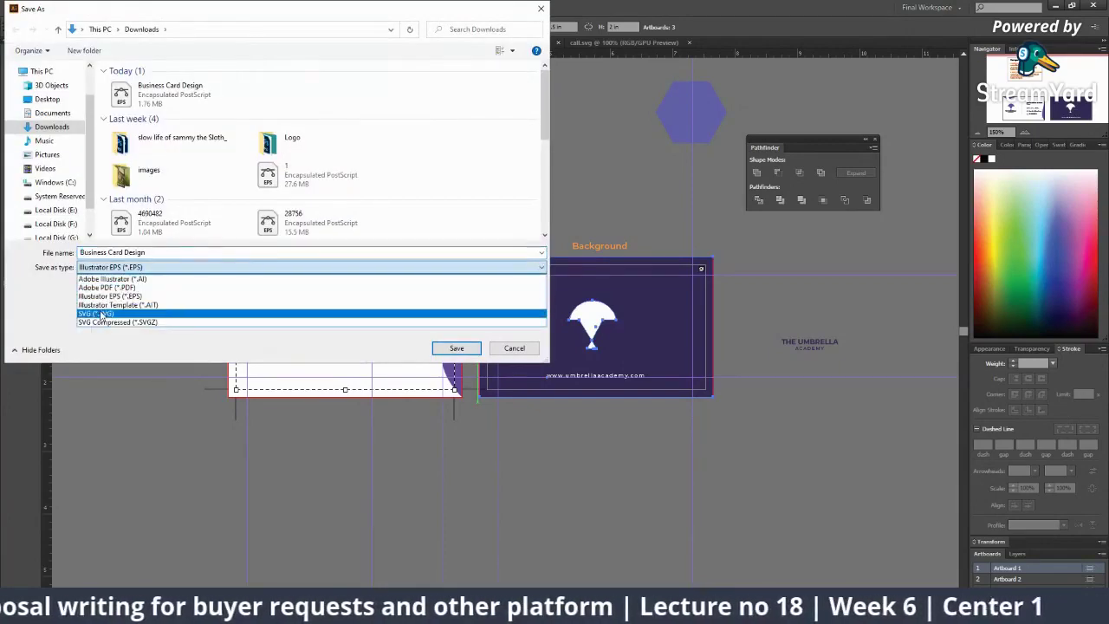
left_click(101, 314)
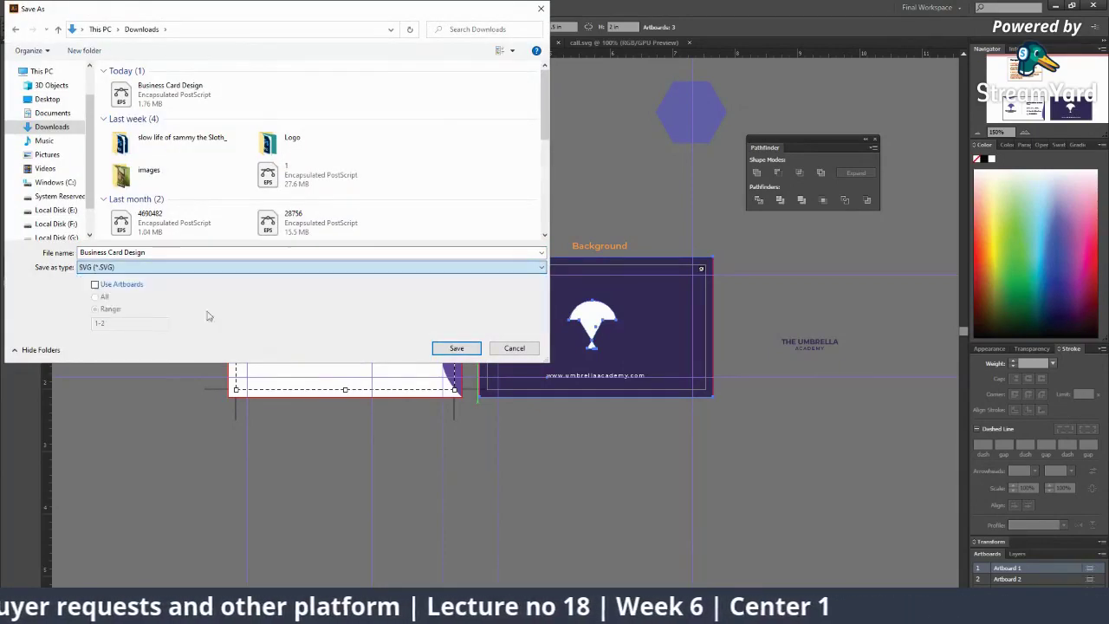
left_click(457, 347)
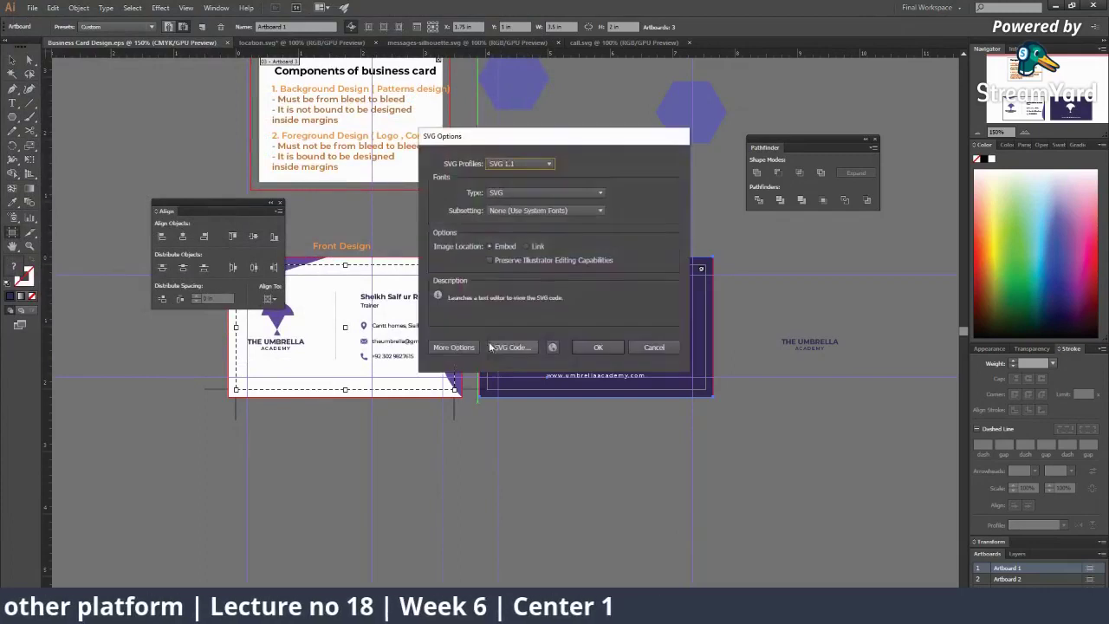
left_click(594, 346)
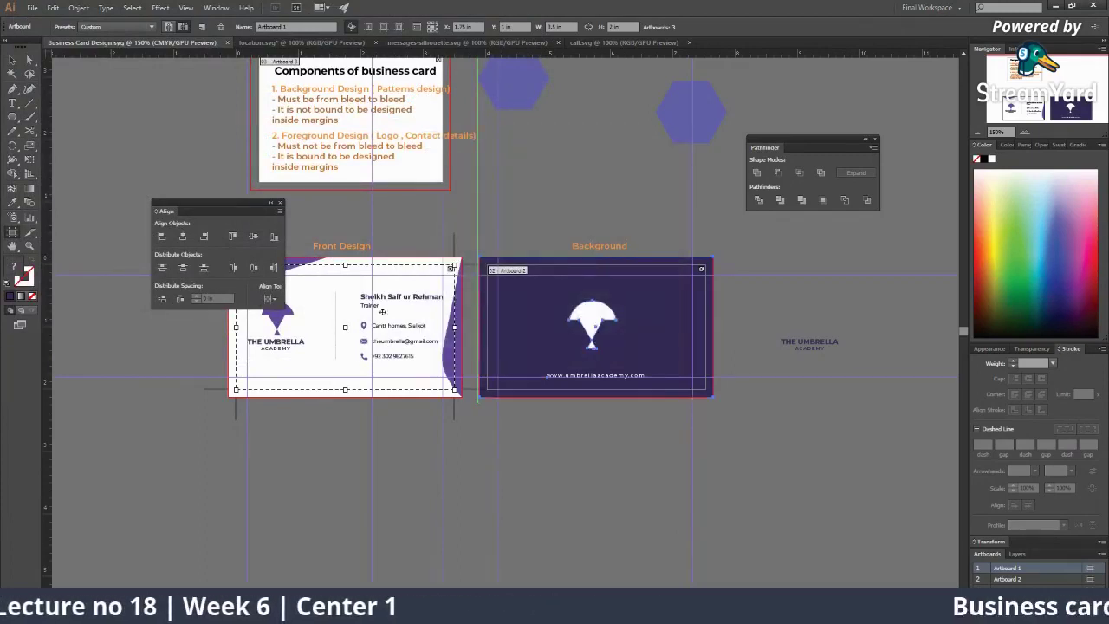
key("v")
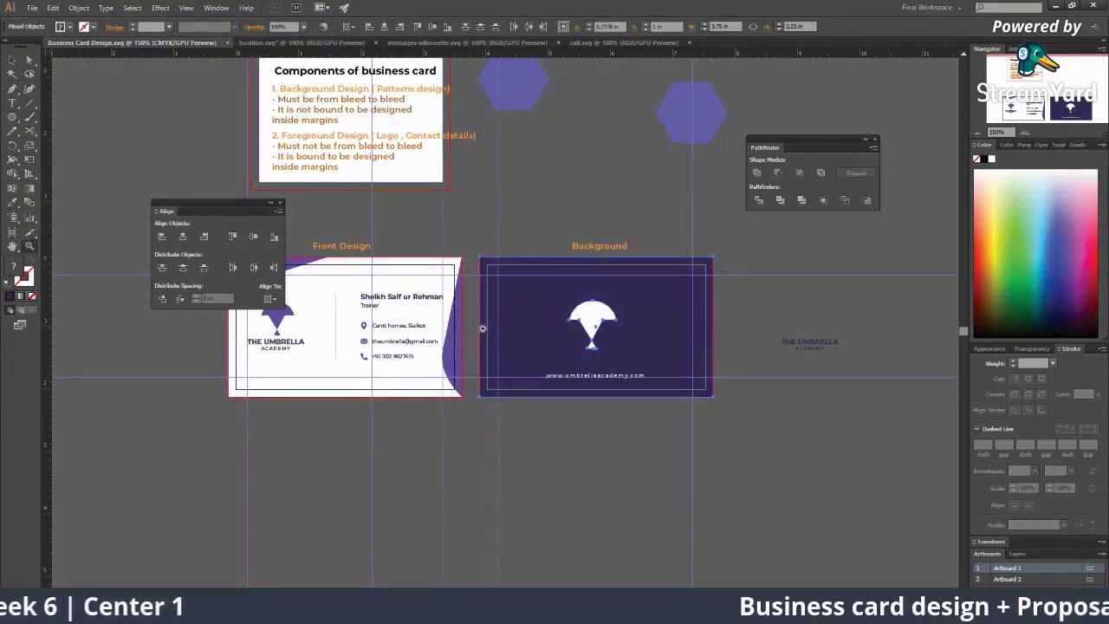
left_click(377, 325)
left_click(33, 7)
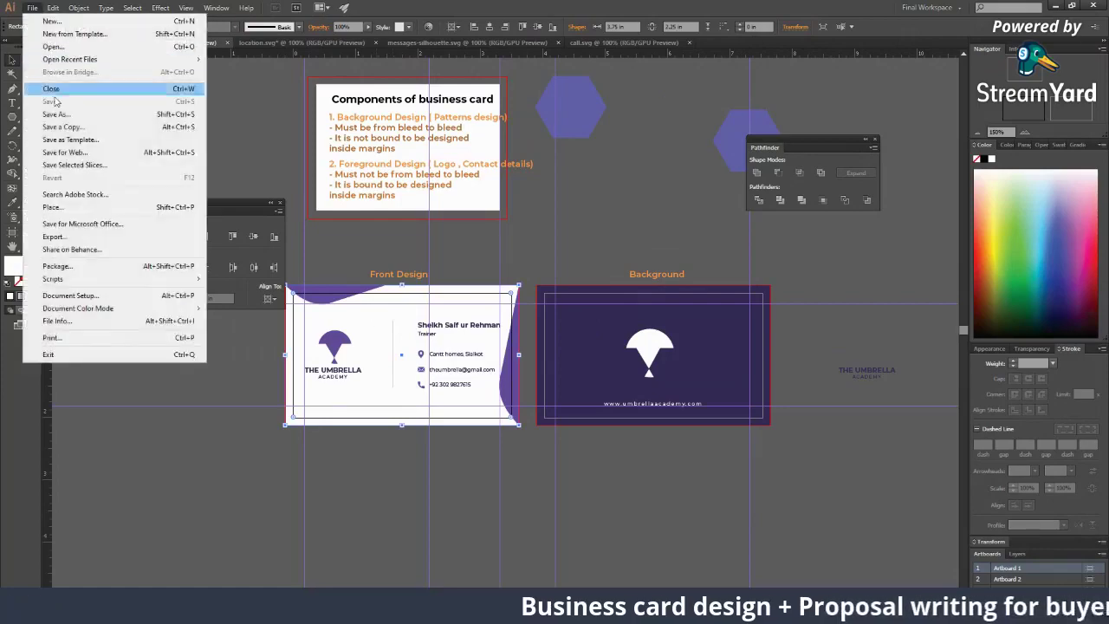
left_click(77, 154)
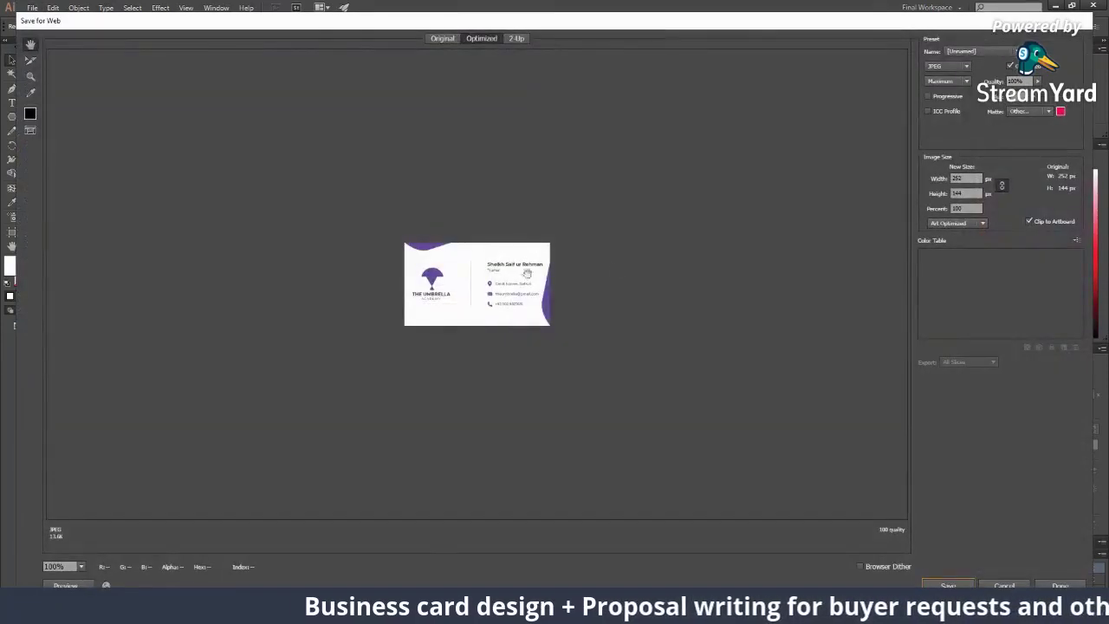
key("z")
left_click(486, 284)
left_click(487, 284)
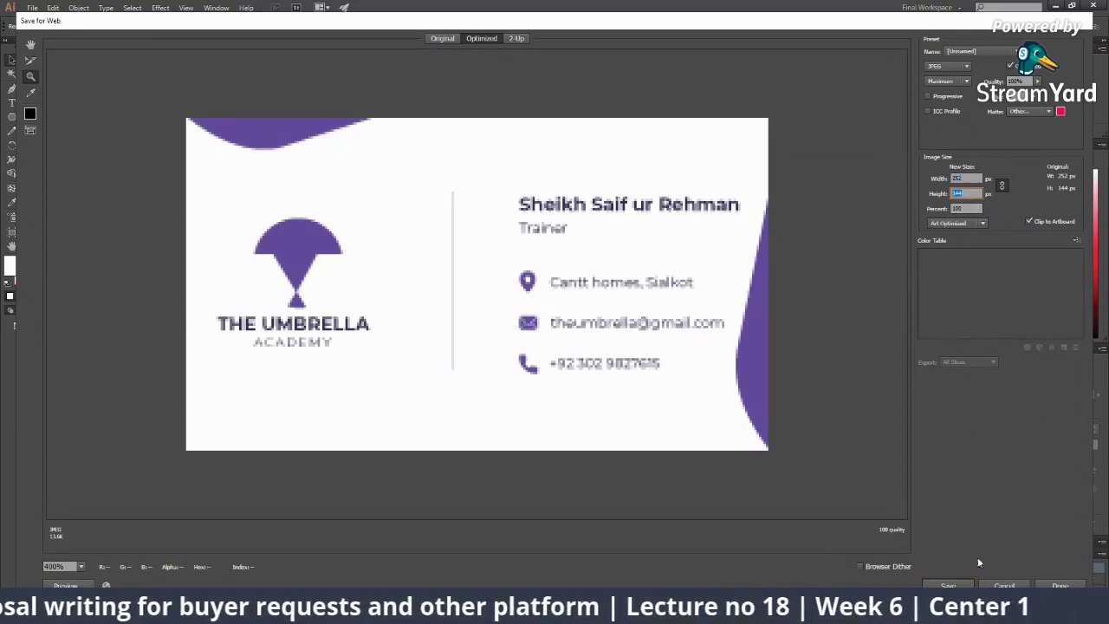
left_click(1004, 585)
scroll(563, 381, "down", 2)
scroll(563, 381, "up", 3)
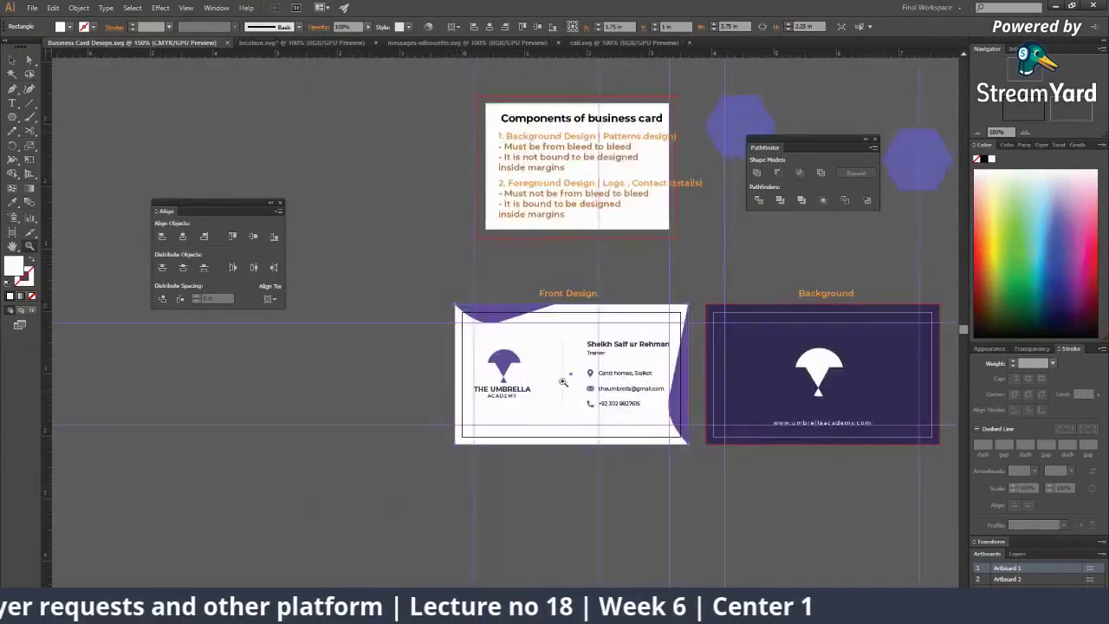
Step: Select the front card group, clear the selection, then select the Trainer text
key("v")
left_click(589, 381)
left_click_drag(648, 406, 464, 421)
left_click(470, 514)
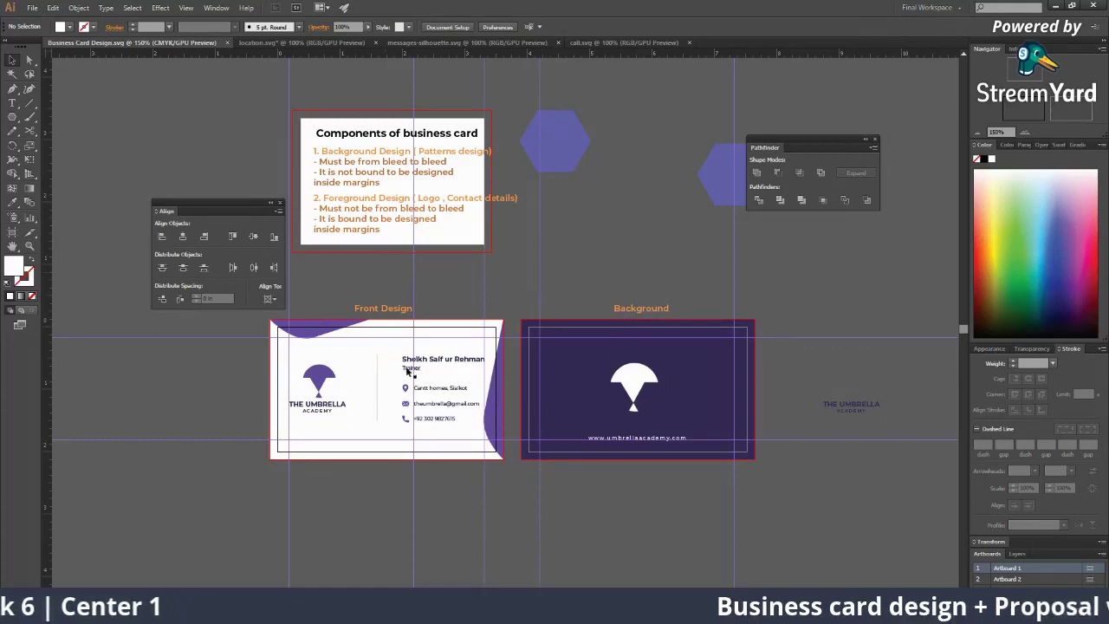
left_click(410, 368)
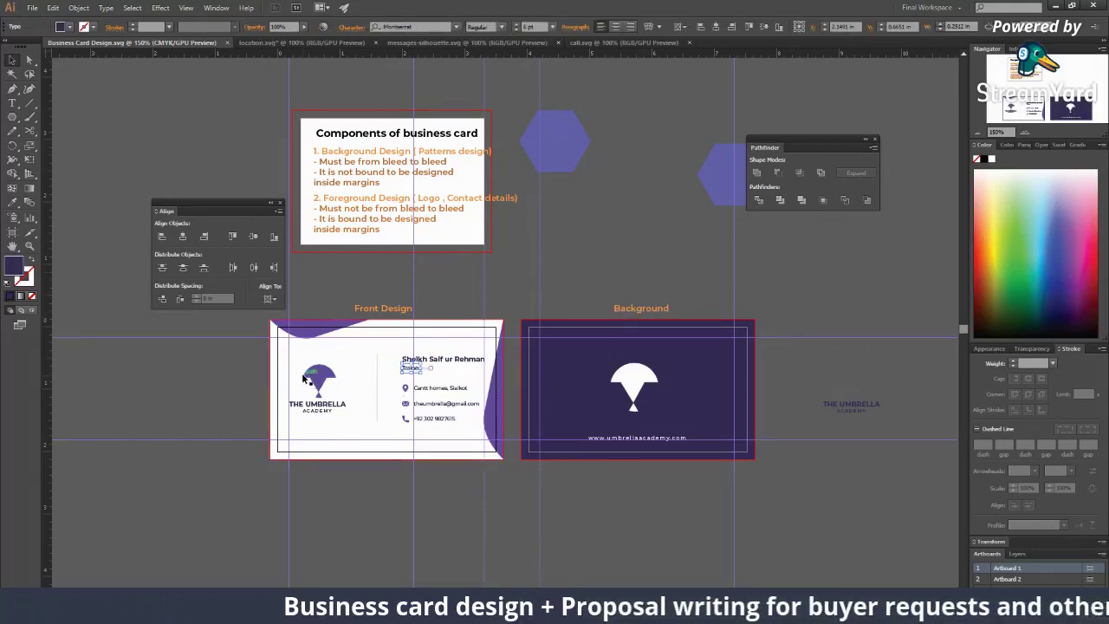
Step: Open and cancel the Export window, then bring up the File menu at Save for Web
left_click(32, 8)
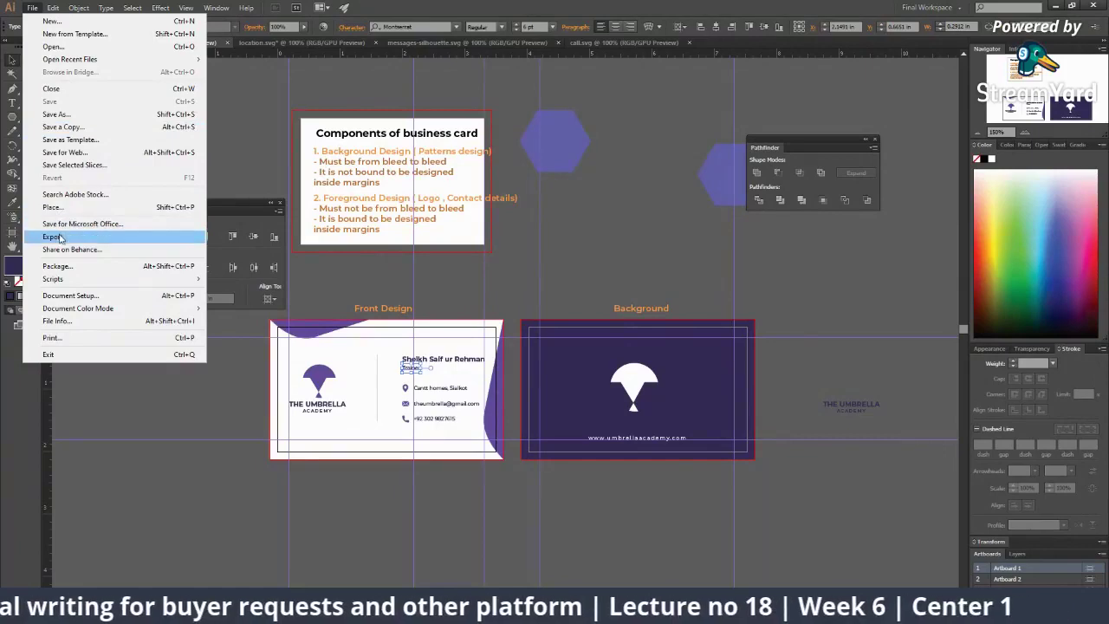
left_click(130, 236)
left_click(508, 346)
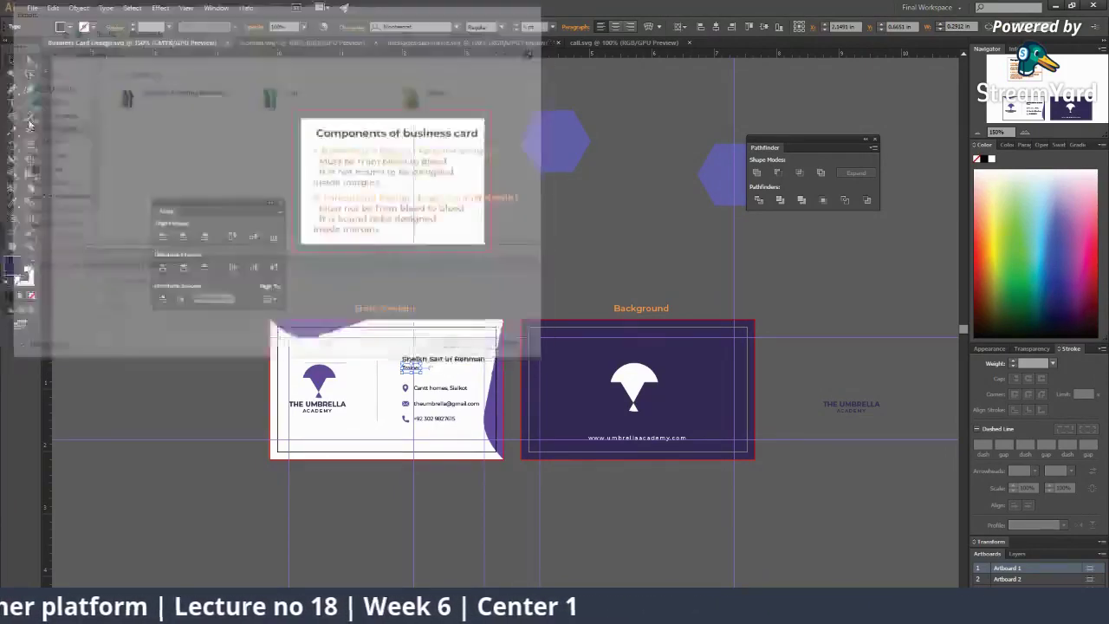
left_click(31, 7)
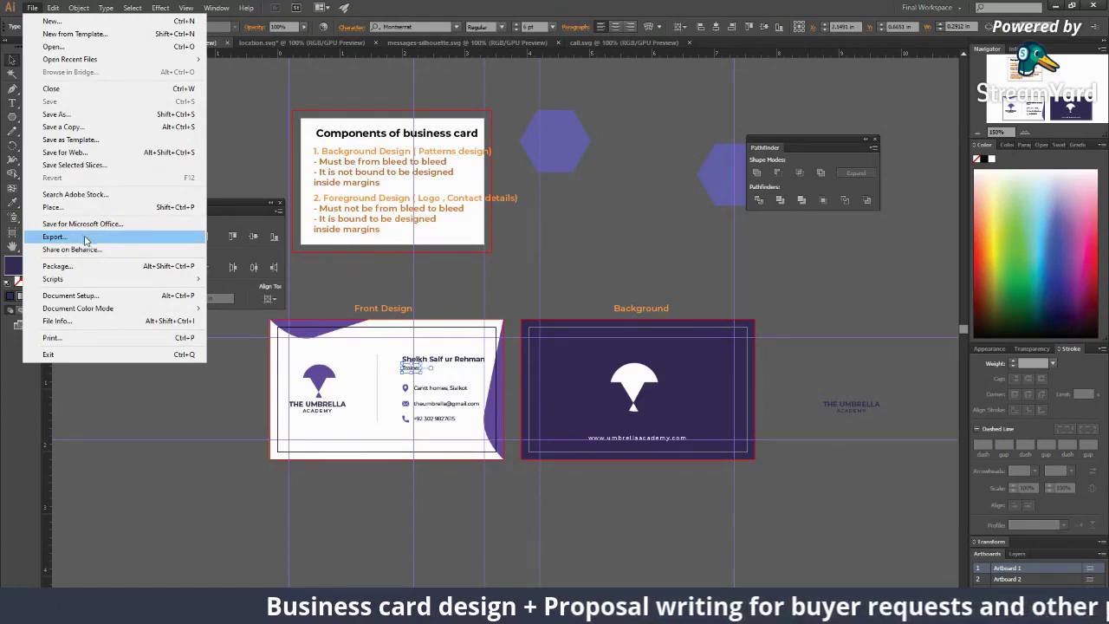
mouse_move(100, 282)
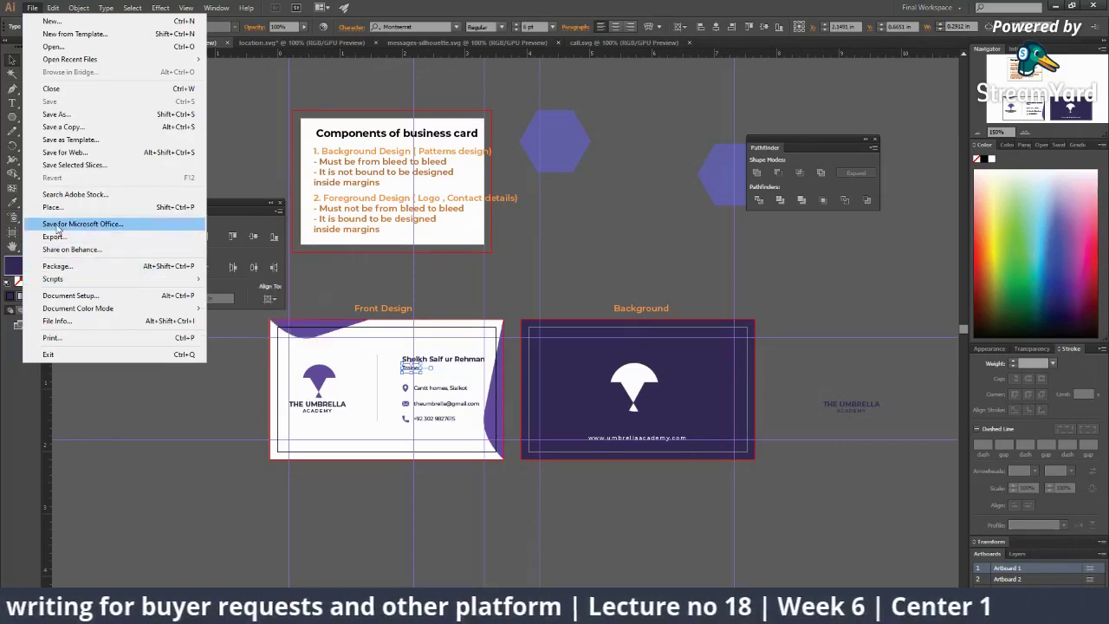
Step: Preview the front card in Save for Web at a 2000 px image width, then close the window
left_click(103, 154)
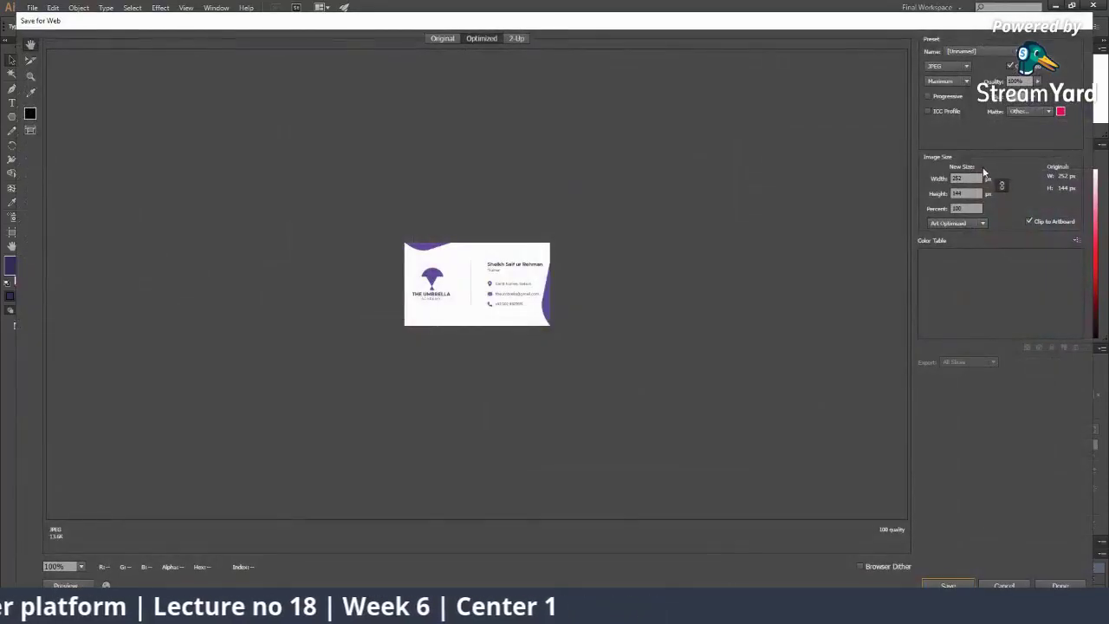
left_click(983, 177)
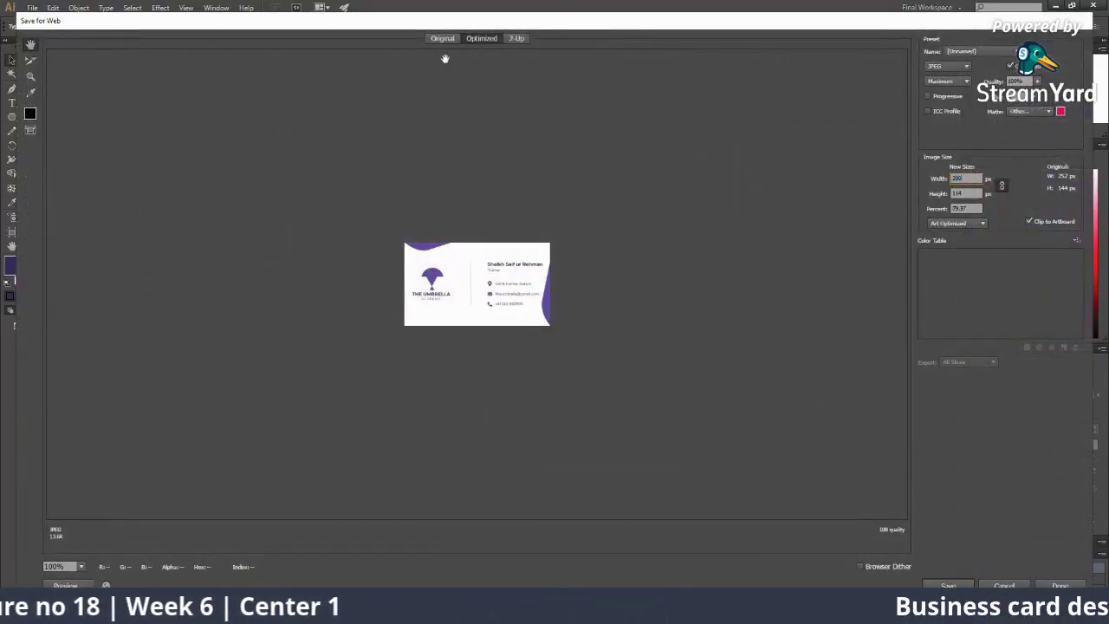
key("Tab")
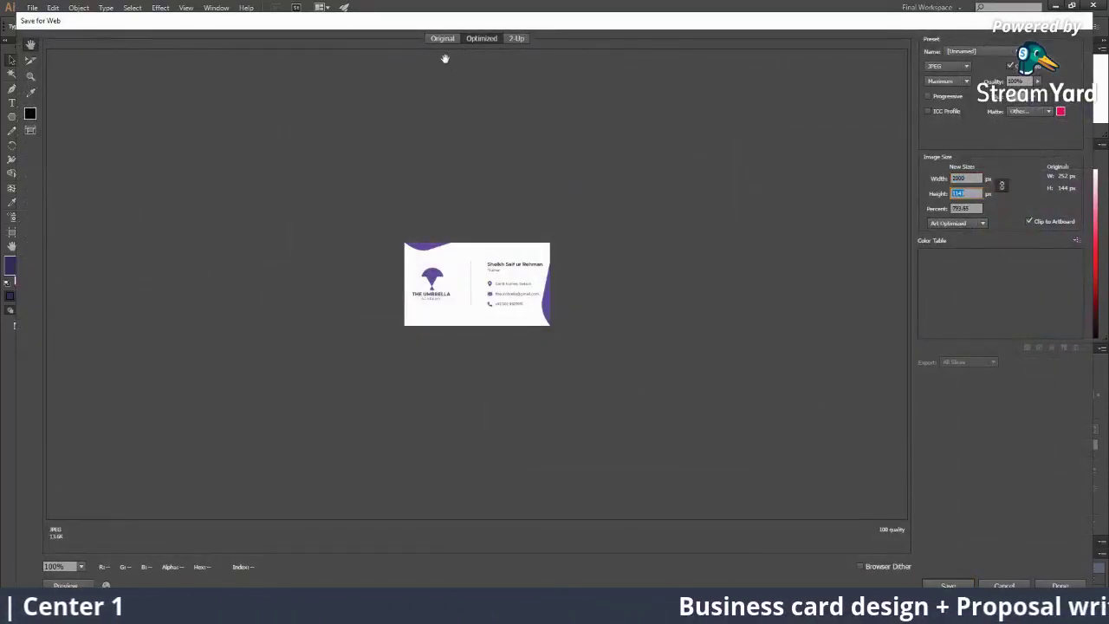
key("Tab")
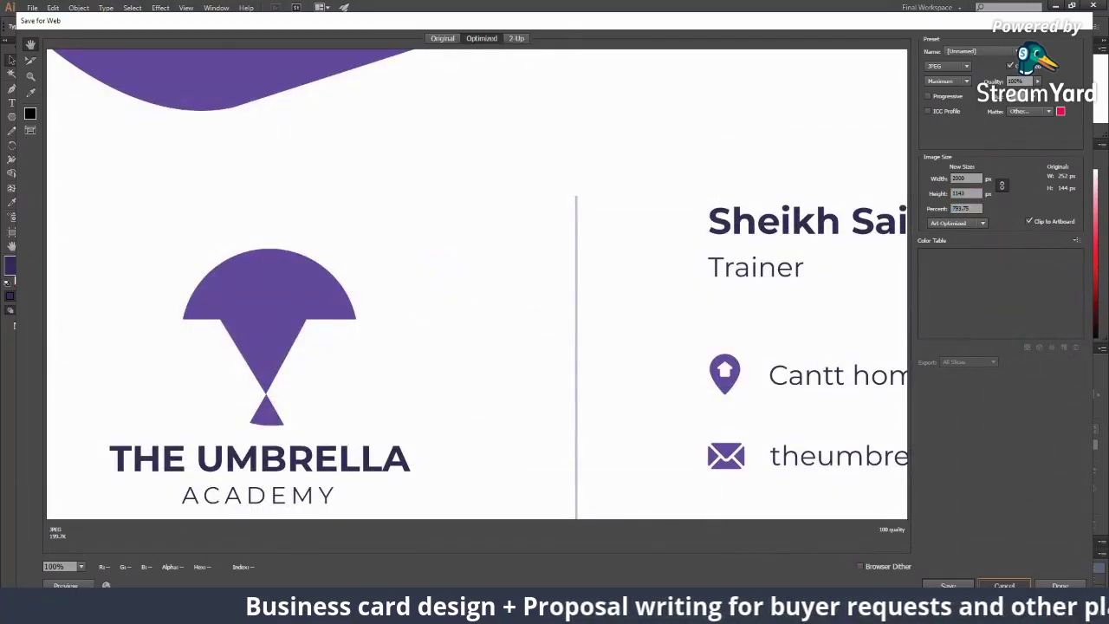
key("Escape")
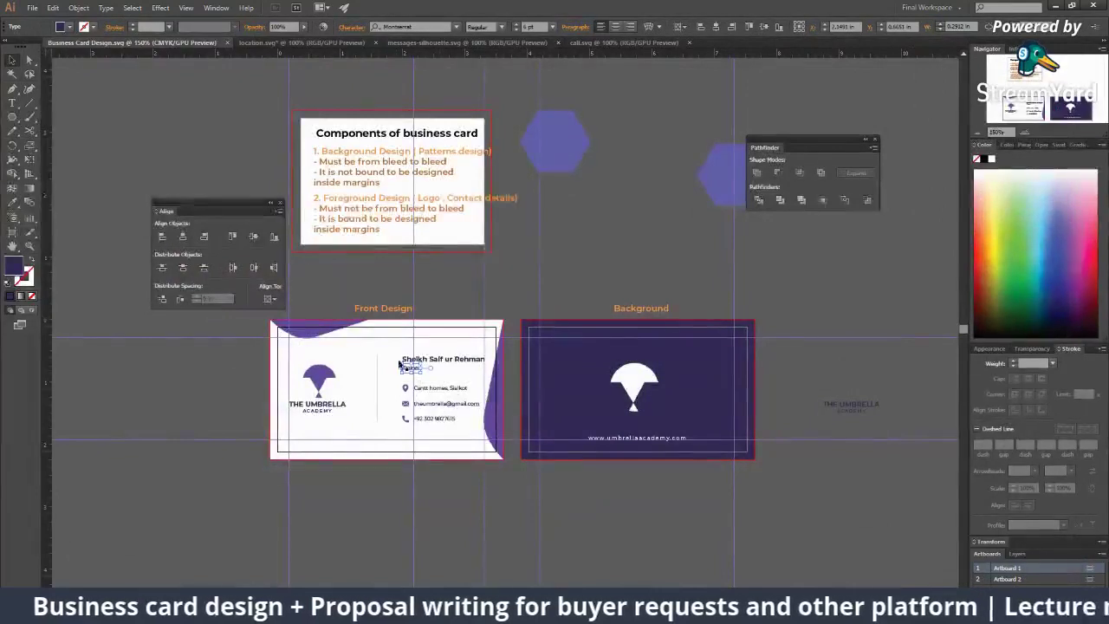
Step: Reopen Save for Web from the File menu, showing the 252 × 144 px JPEG preview
left_click(30, 7)
left_click(69, 153)
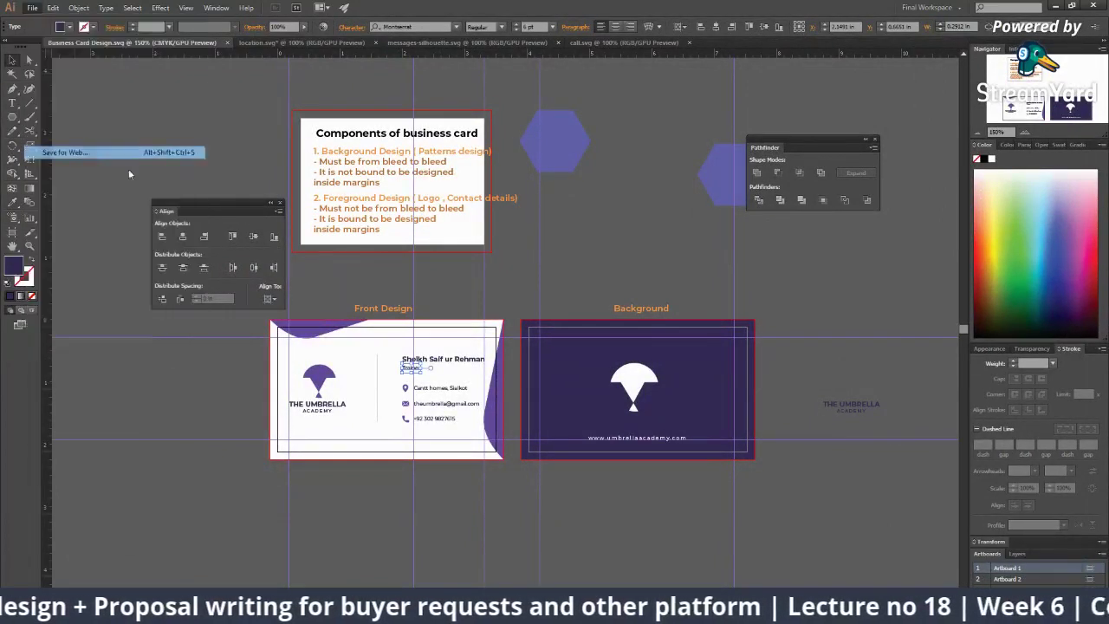
left_click(963, 177)
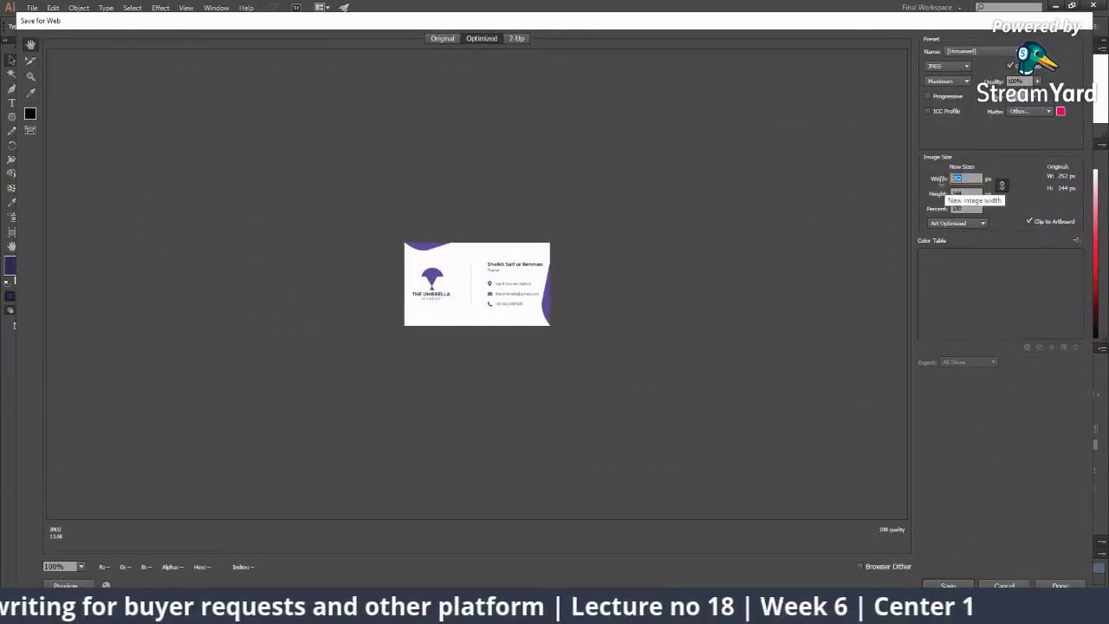
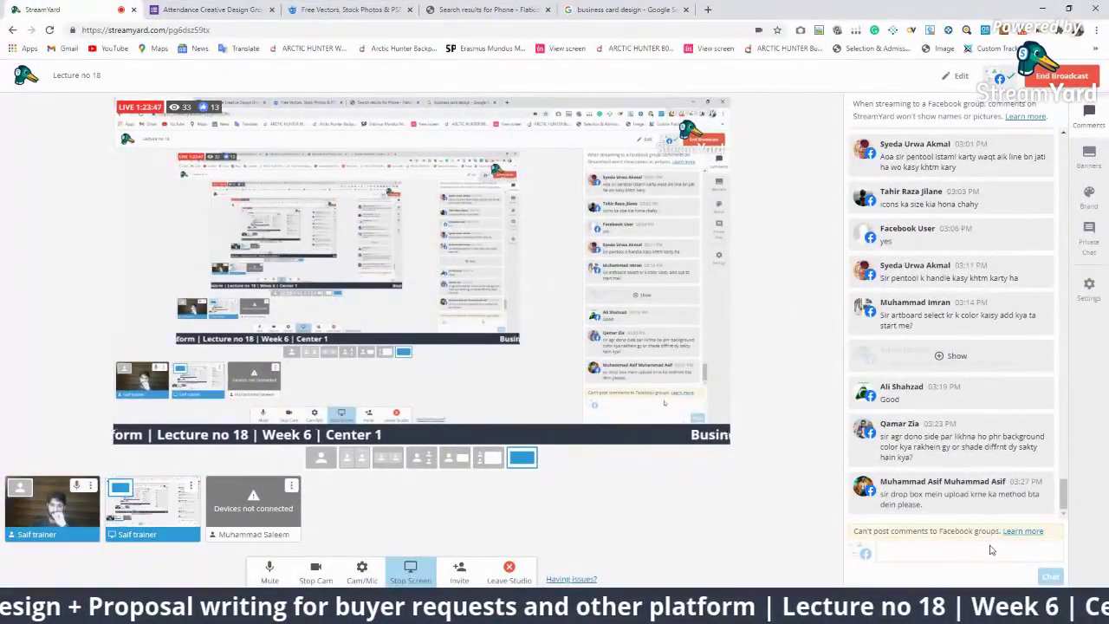
Step: Show a viewer's comment on the StreamYard stream, hide it, and return to Illustrator
left_click(957, 493)
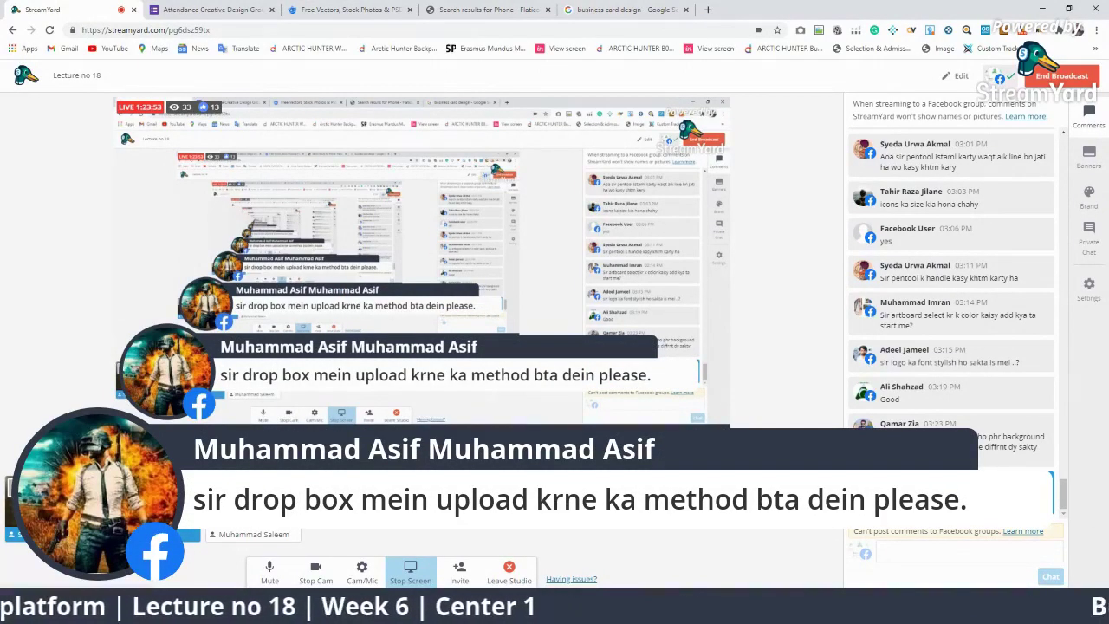
left_click(949, 493)
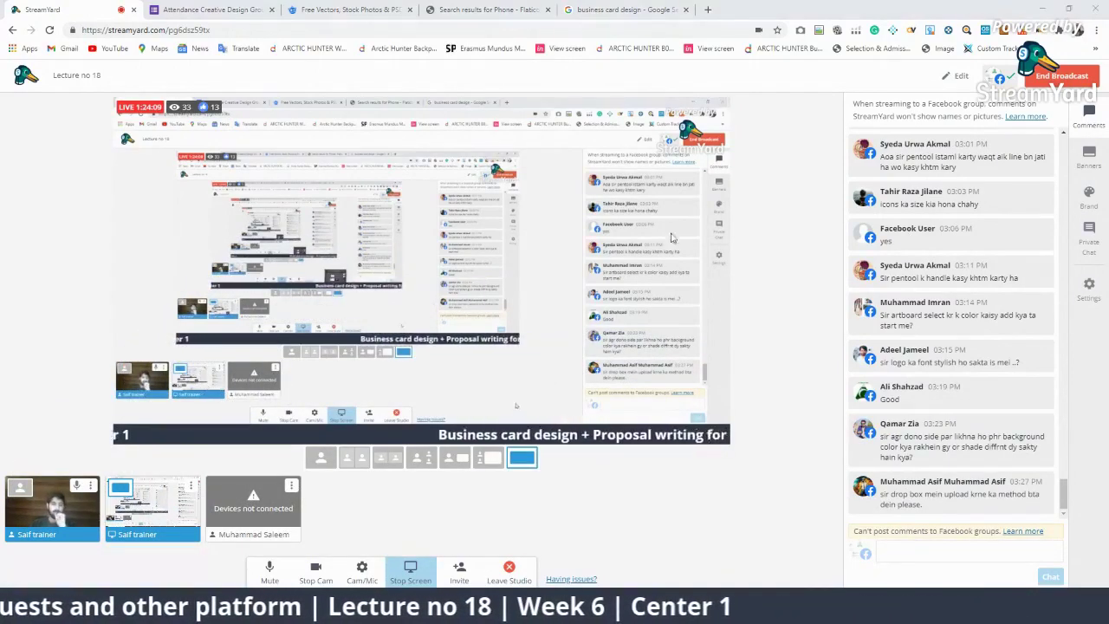
key("alt+Tab")
scroll(534, 384, "up", 4)
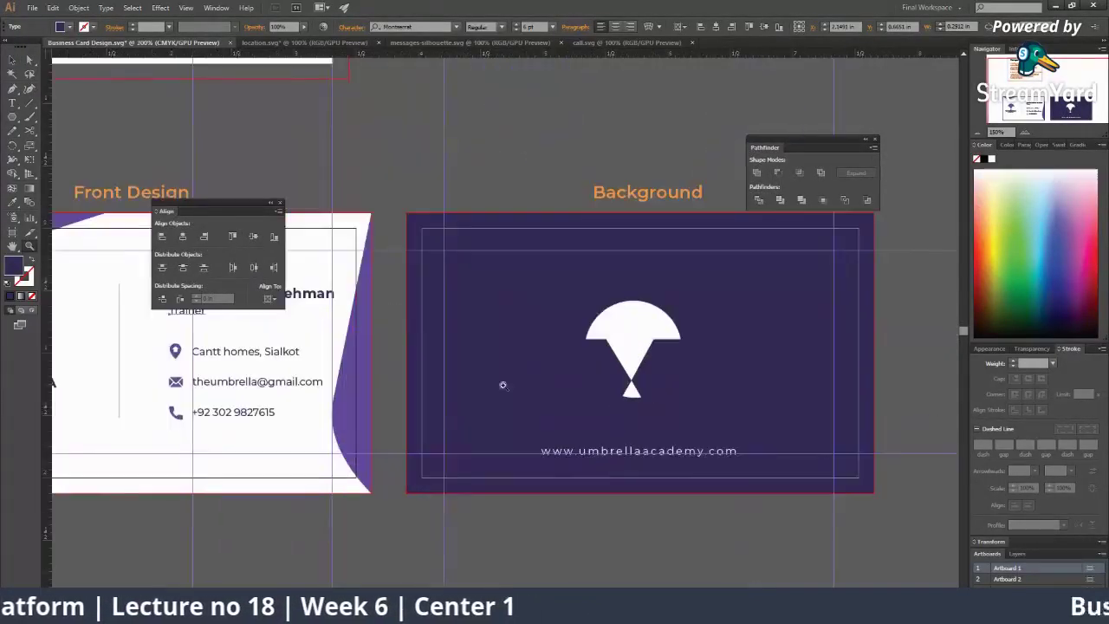
Step: Confirm the dark purple colour in the Color Picker for the back card background
scroll(532, 286, "down", 1)
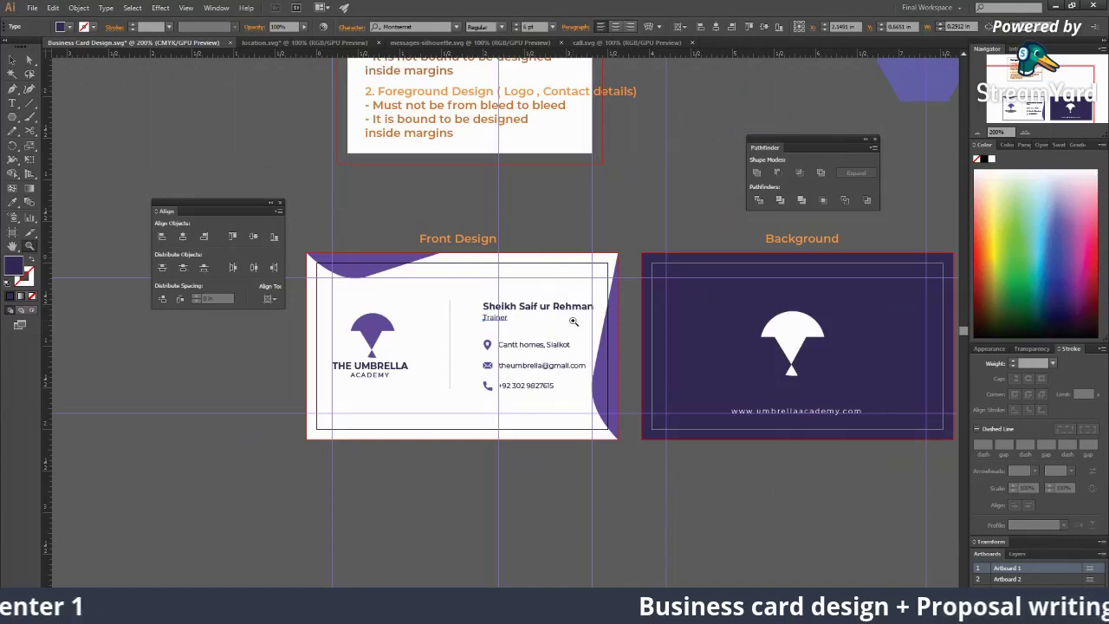
scroll(619, 365, "up", 3)
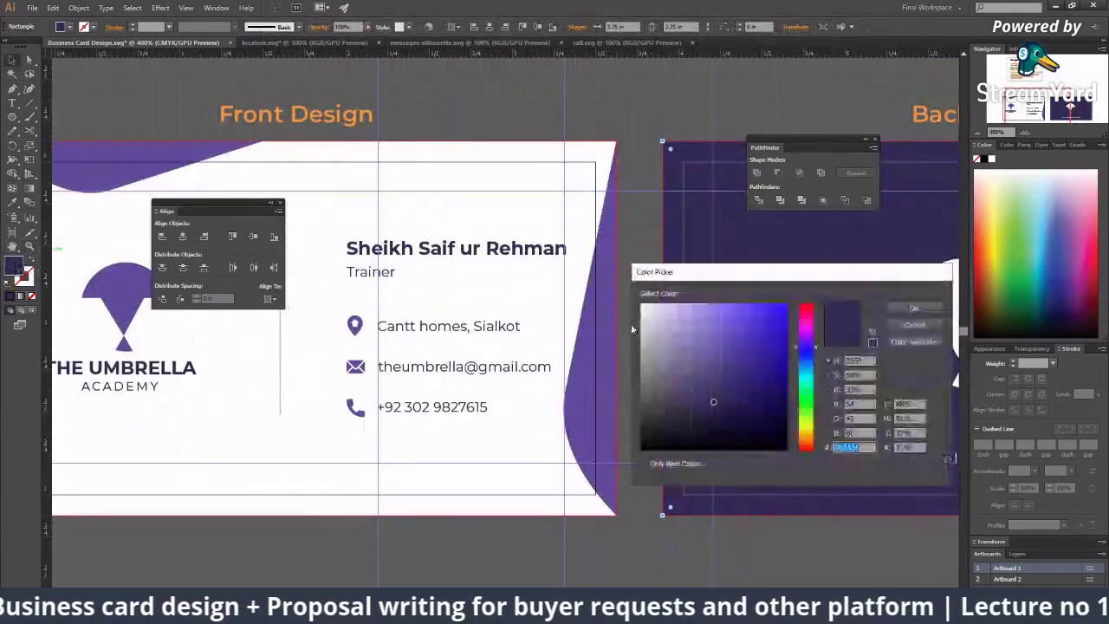
left_click(914, 309)
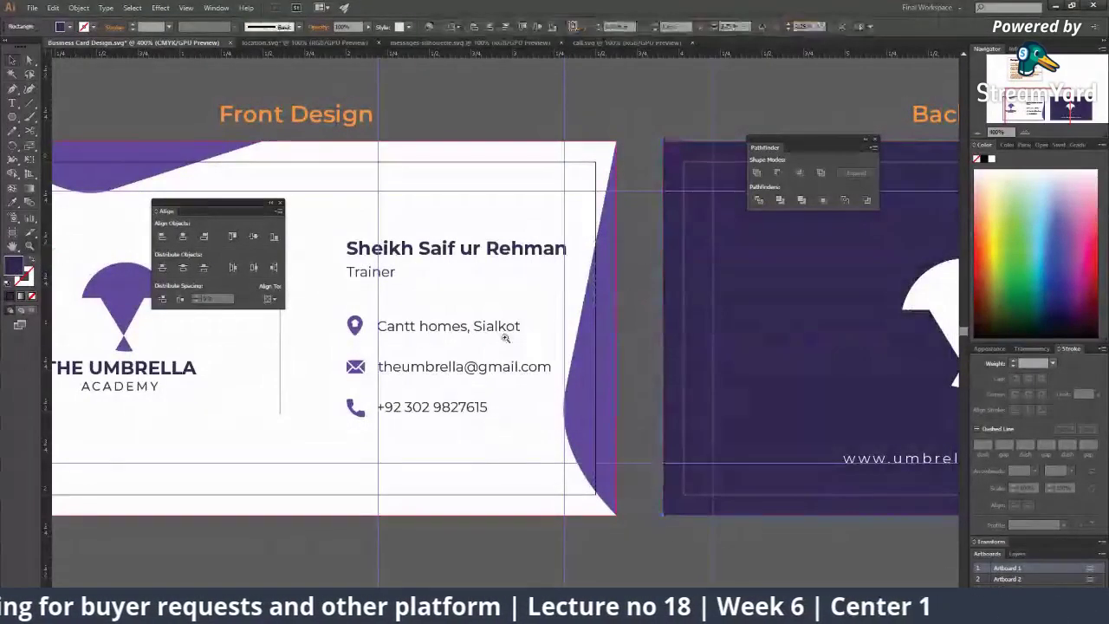
Step: Zoom out to view both card artboards, checking the StreamYard studio in between
key("ctrl+minus")
key("ctrl+minus")
key("ctrl+minus")
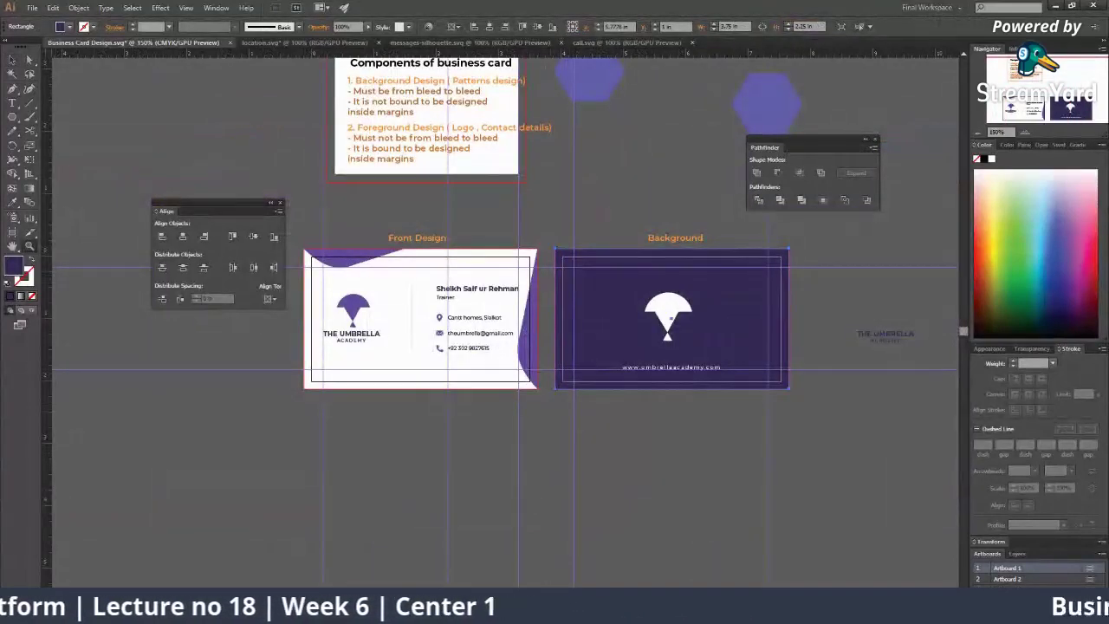
key("alt+Tab")
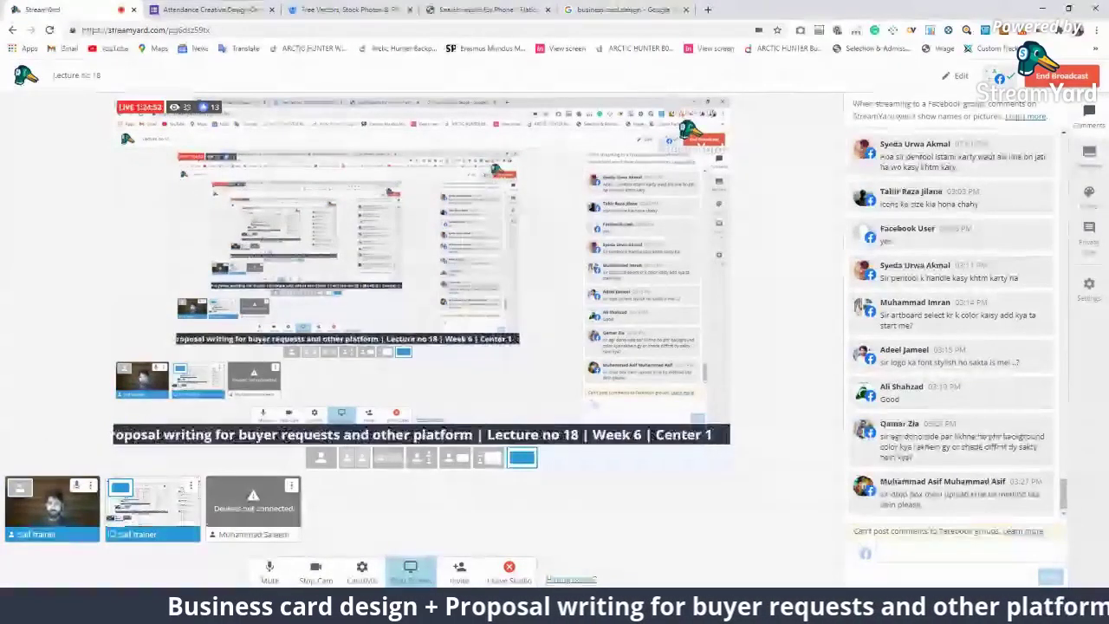
key("alt+Tab")
key("ctrl+plus")
key("ctrl+plus")
key("ctrl+plus")
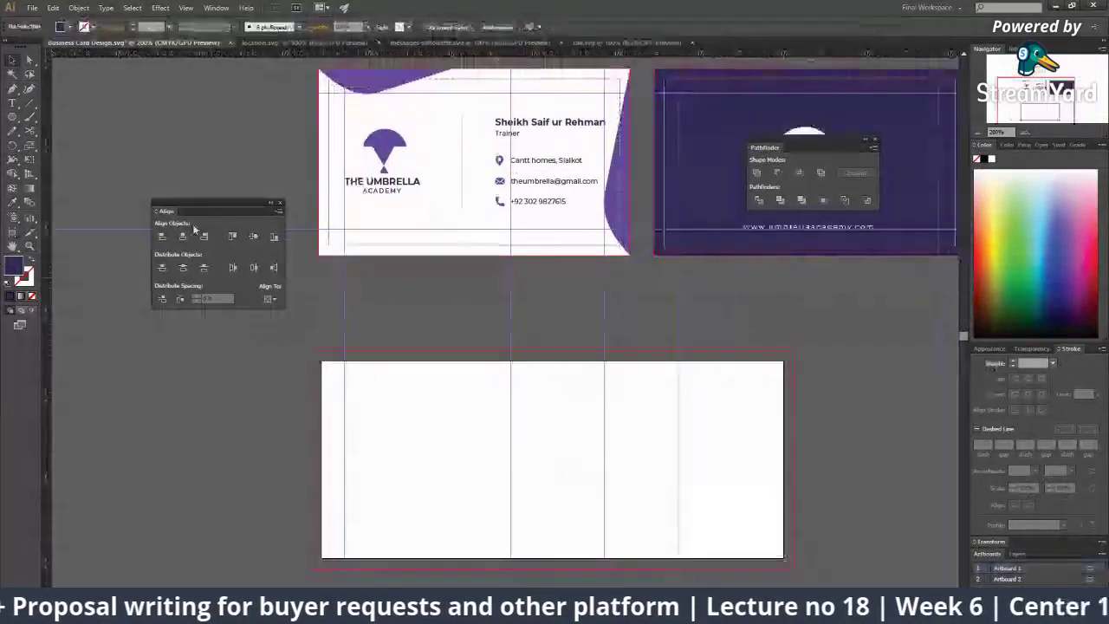
Step: Draw a purple rectangle covering the blank lower artboard with the Rectangle Tool
left_click(12, 117)
left_click(53, 117)
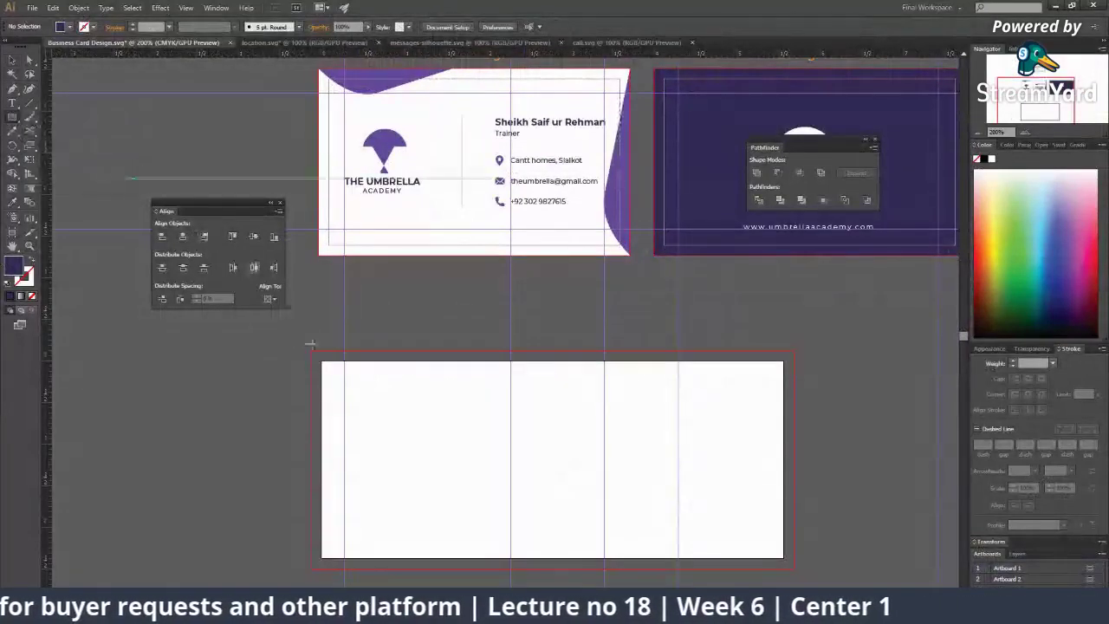
left_click_drag(311, 347, 791, 565)
key("ctrl+minus")
key("ctrl+minus")
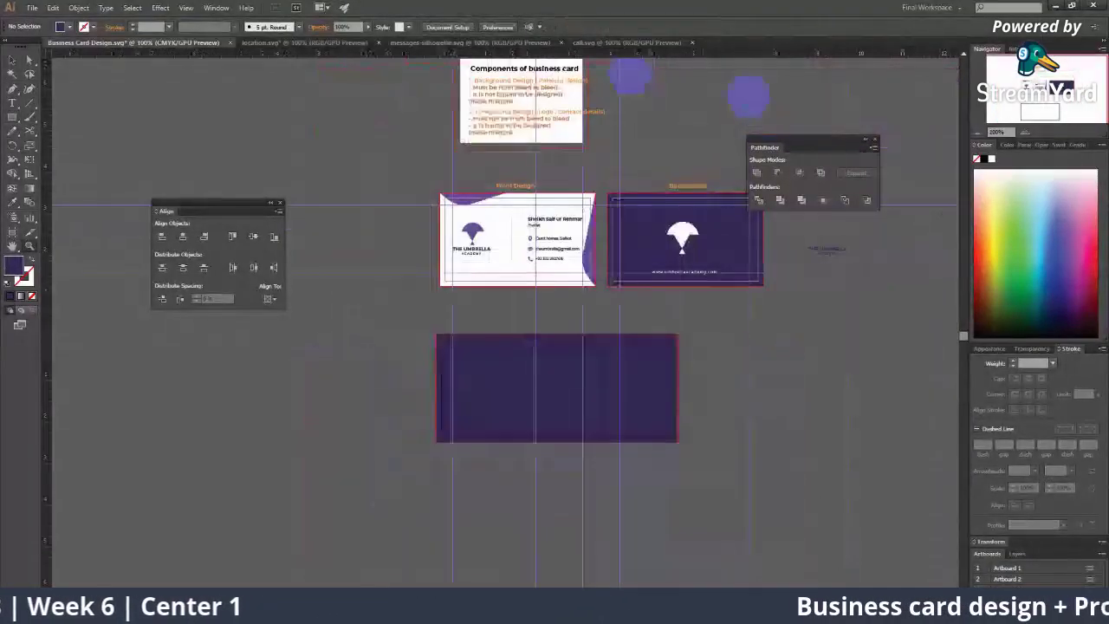
Step: Feature the viewer's icon-size question on the StreamYard stream, then hide it
key("alt+Tab")
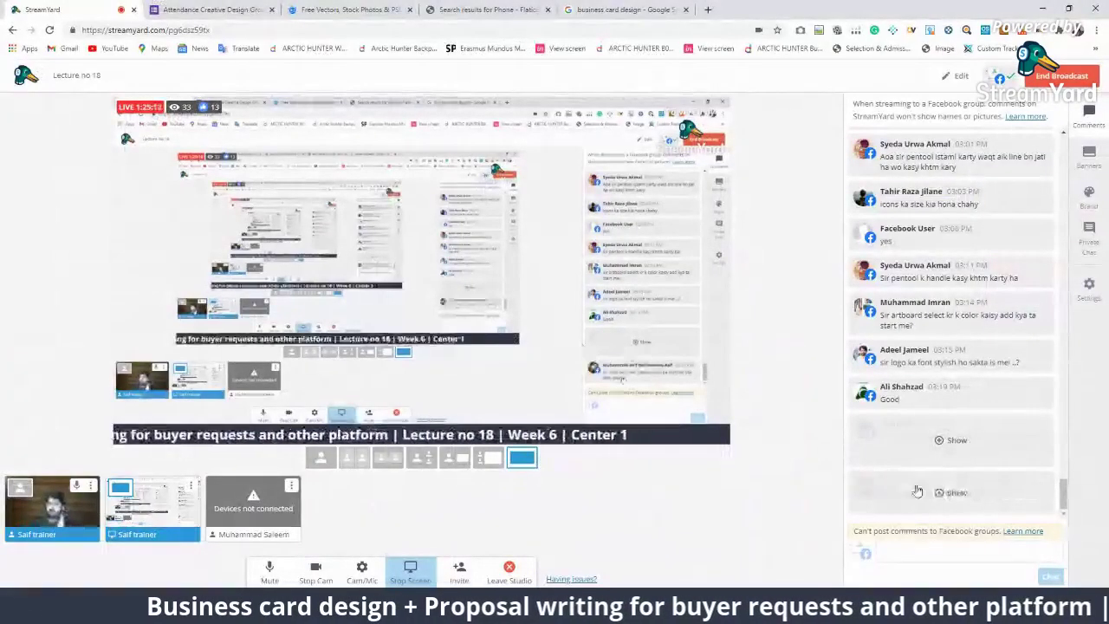
left_click(931, 199)
scroll(956, 359, "up", 1)
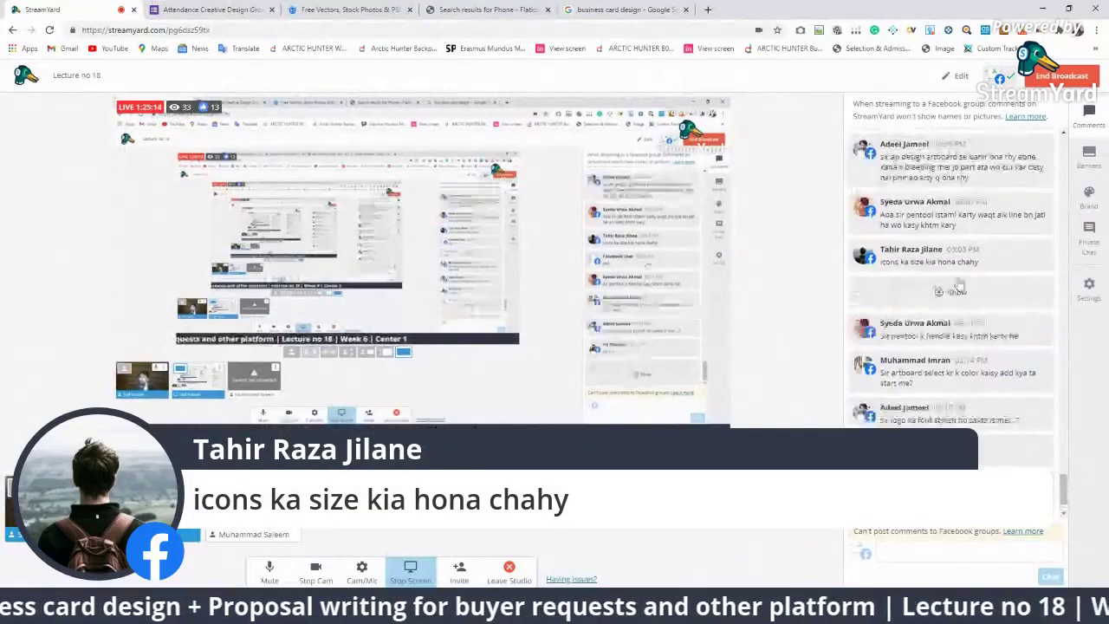
left_click(958, 269)
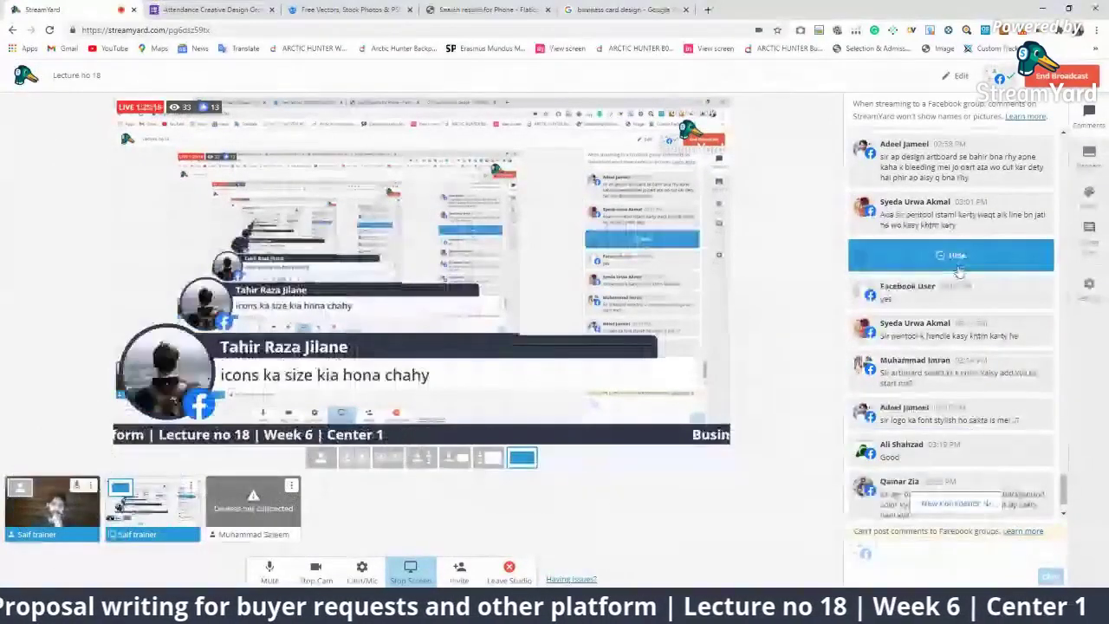
left_click(956, 260)
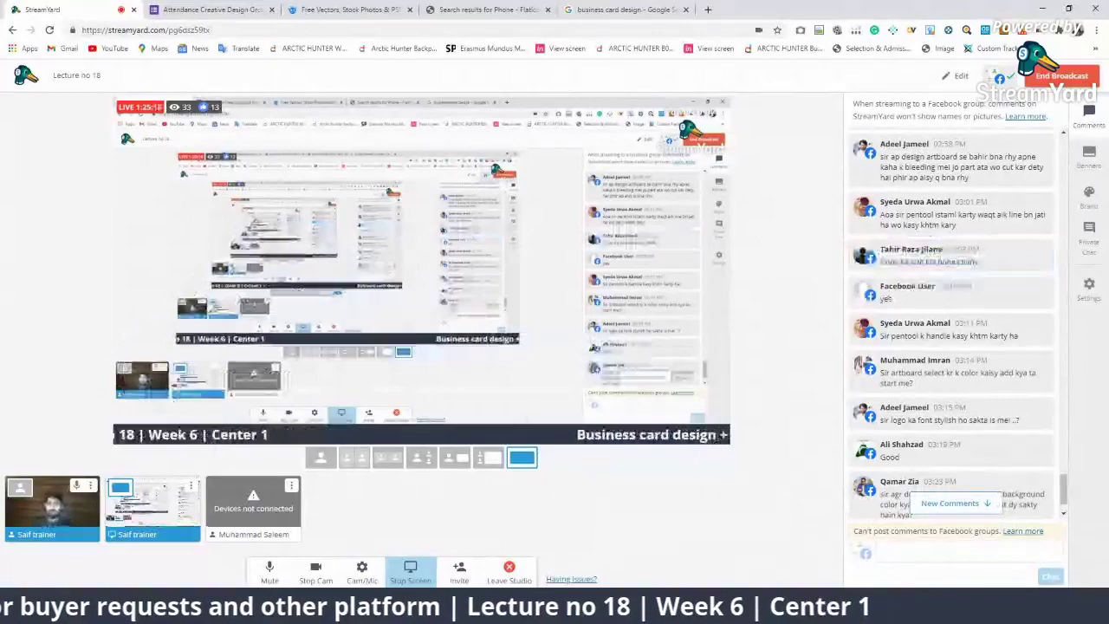
Step: Zoom in on the front card's contact details in Illustrator
key("alt+Tab")
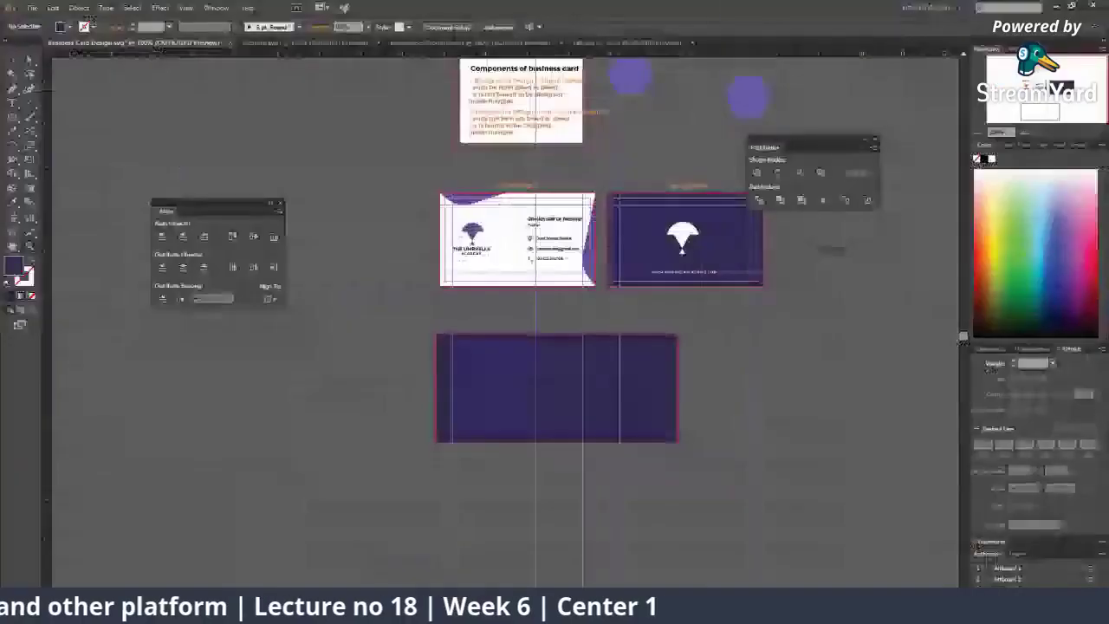
left_click(527, 291)
left_click_drag(527, 291, 516, 323)
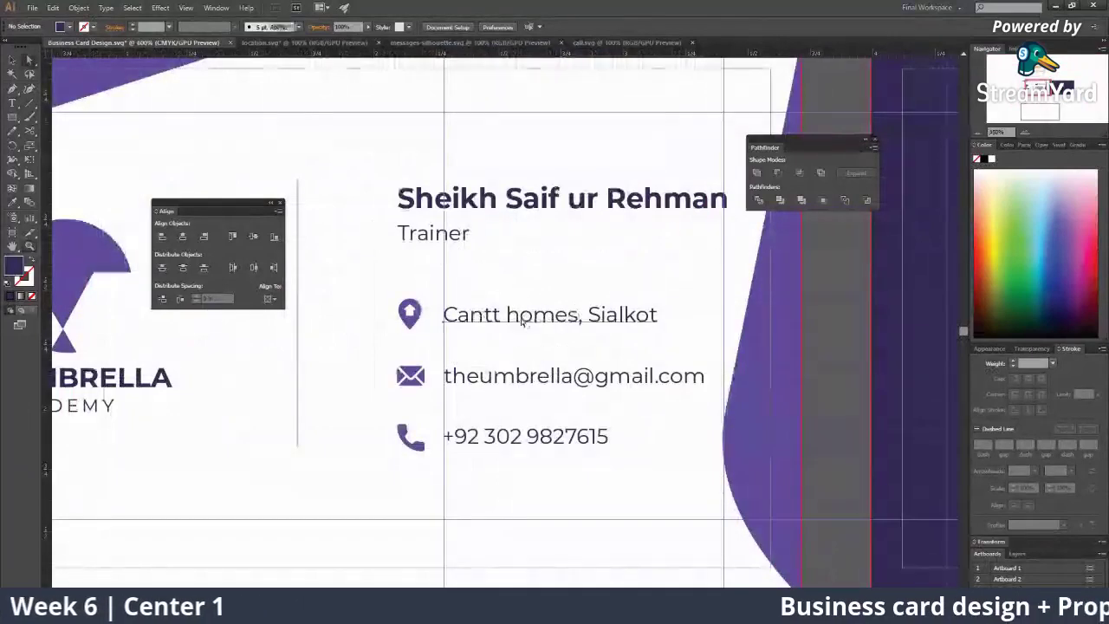
key("t")
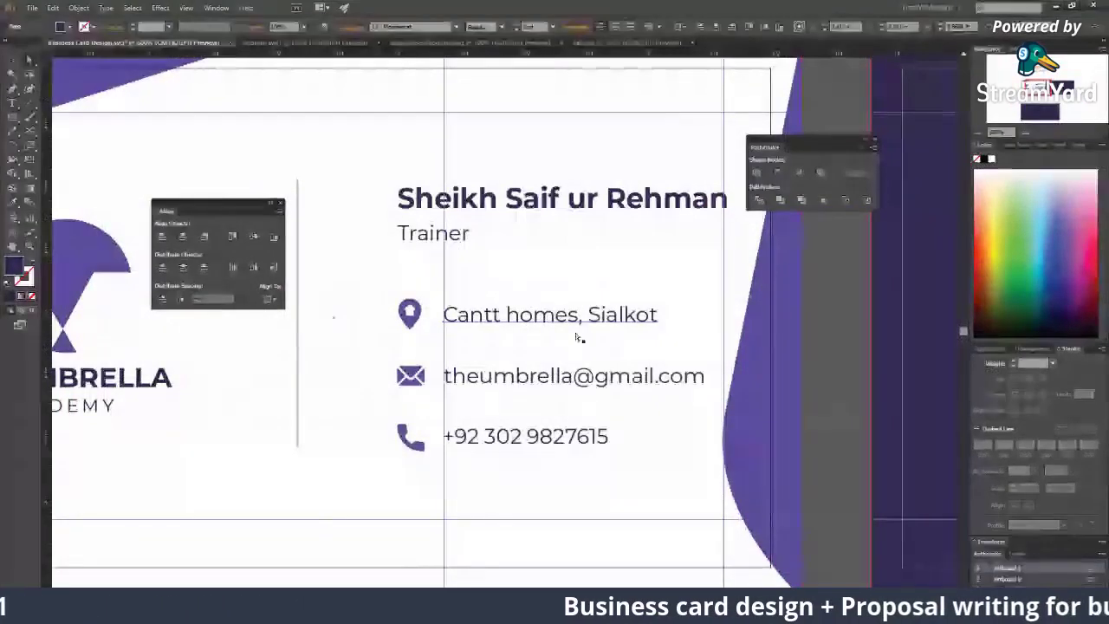
left_click_drag(411, 320, 408, 313)
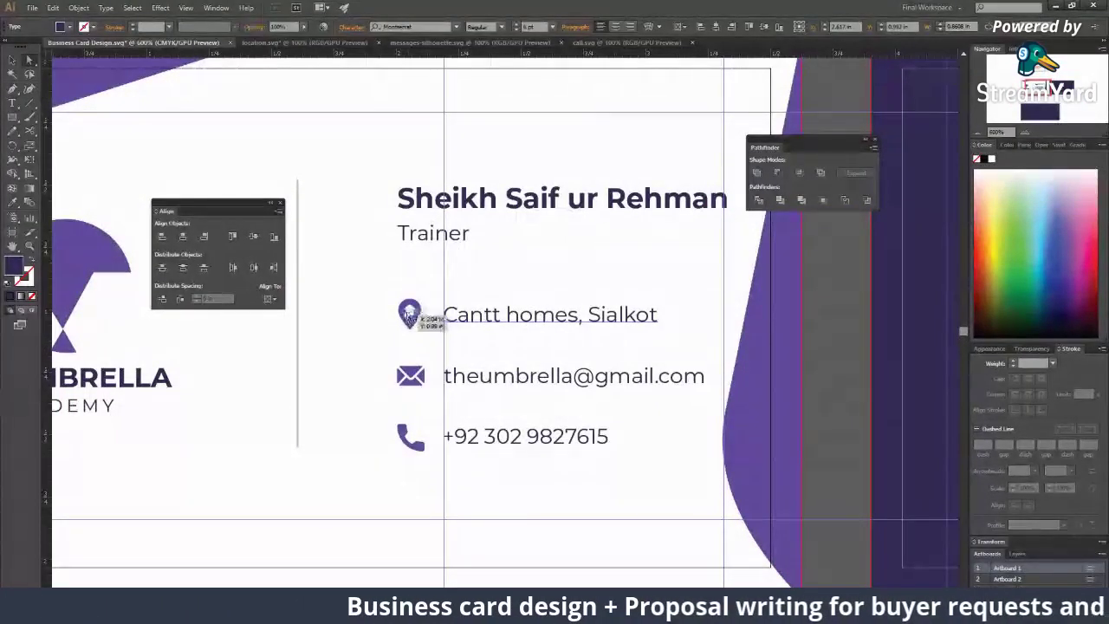
scroll(471, 318, "up", 3)
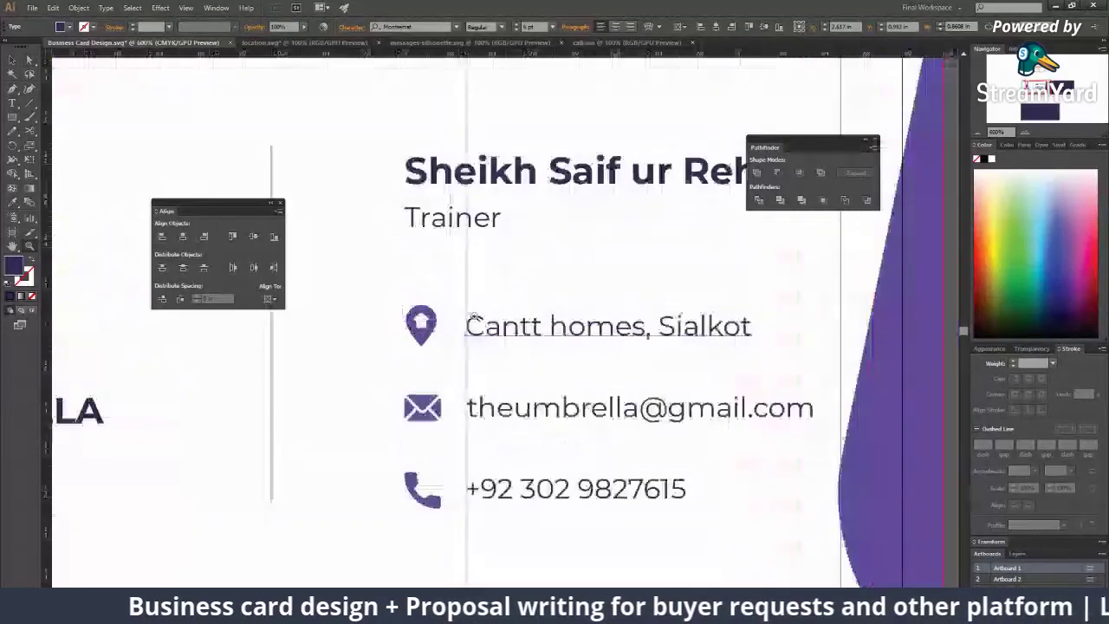
Step: Enlarge the location pin icon beside the contact details
left_click(354, 340)
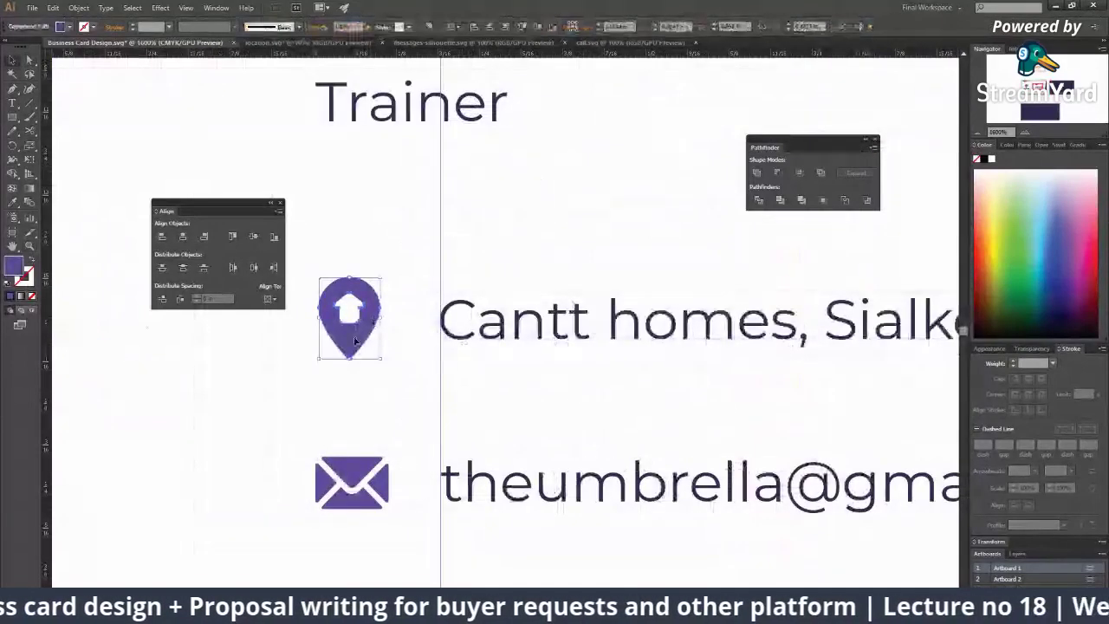
left_click_drag(346, 329, 396, 323)
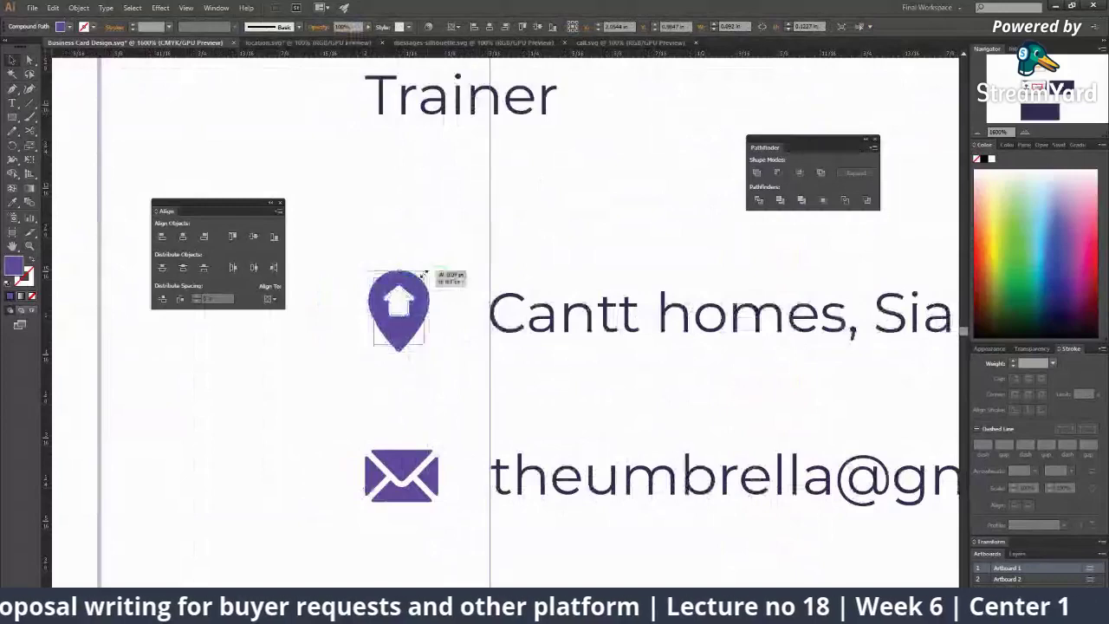
scroll(422, 279, "down", 5)
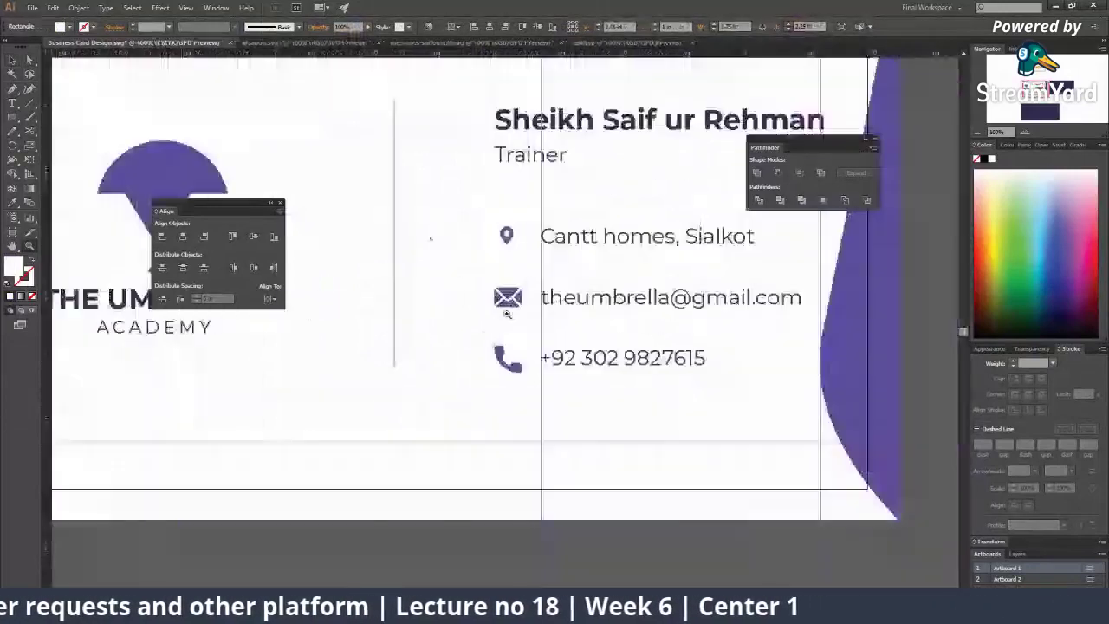
scroll(512, 303, "up", 2)
left_click(501, 228)
scroll(516, 250, "up", 2)
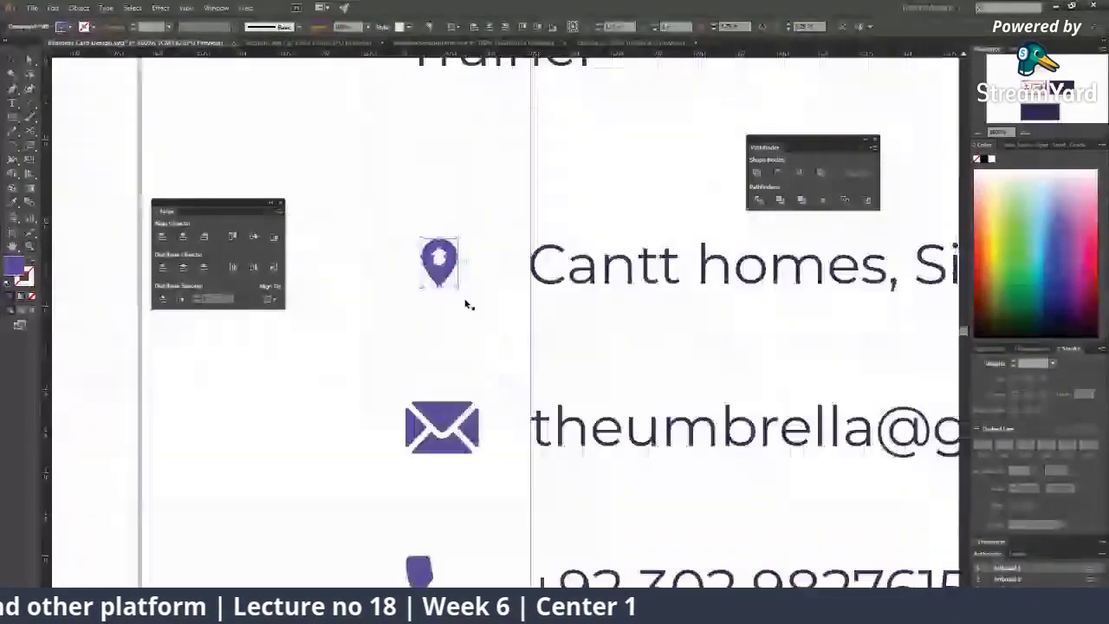
left_click_drag(465, 305, 486, 297)
scroll(486, 298, "down", 4)
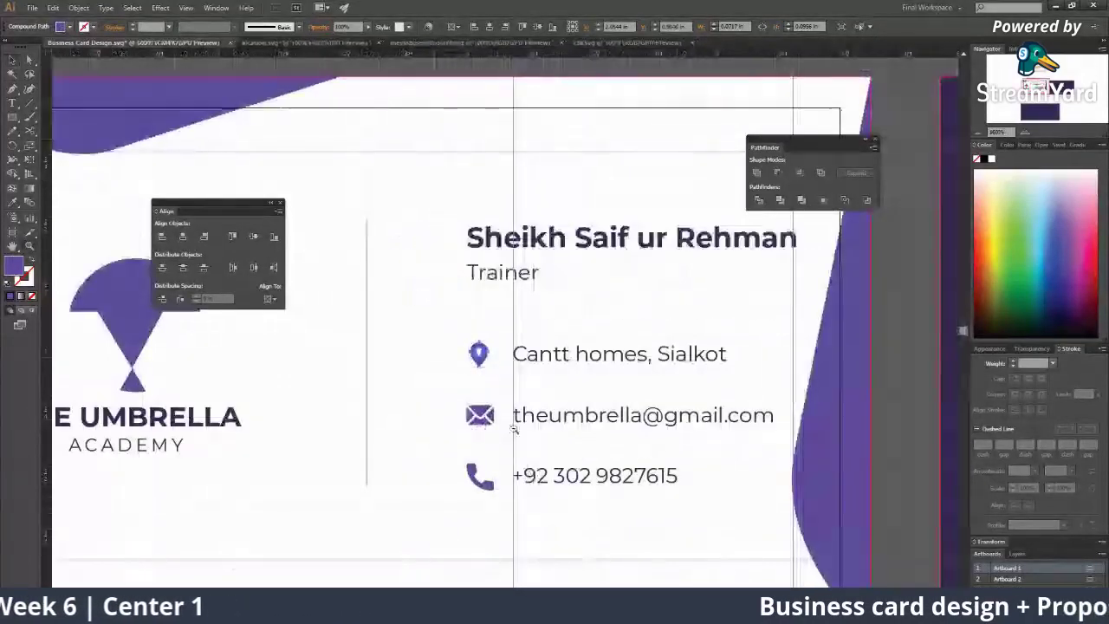
scroll(511, 403, "up", 3)
scroll(512, 401, "up", 2)
Step: Drag two vertical ruler guides beside the contact icons to mark the icon width
left_click(395, 309)
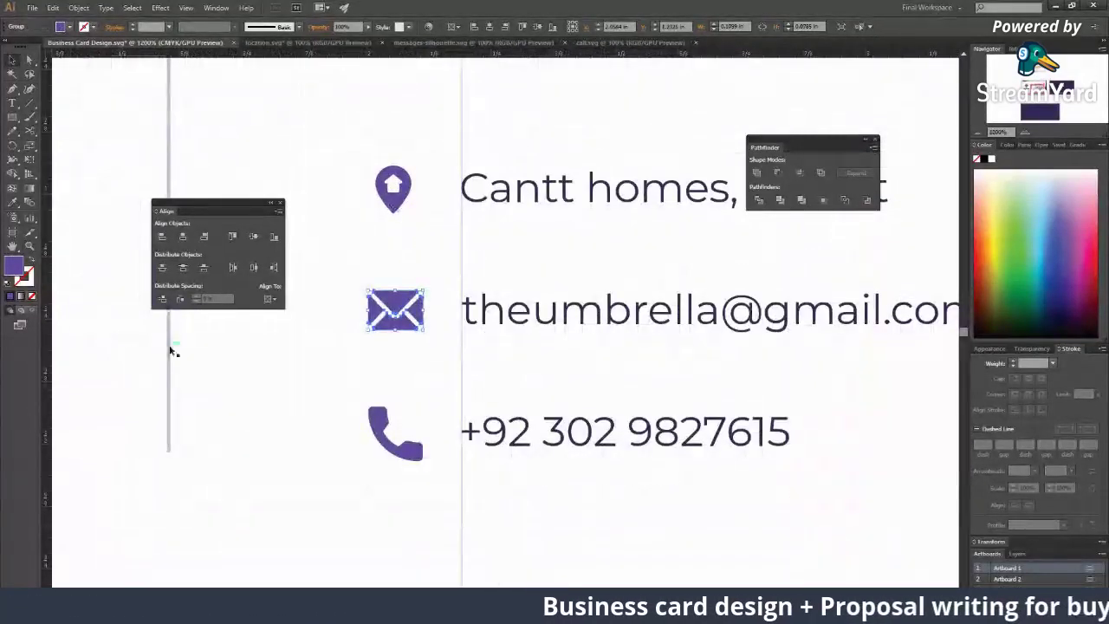
left_click_drag(50, 329, 376, 358)
left_click_drag(409, 392, 410, 398)
Step: Shrink the envelope and phone icons to fit between the two guides
left_click(407, 316)
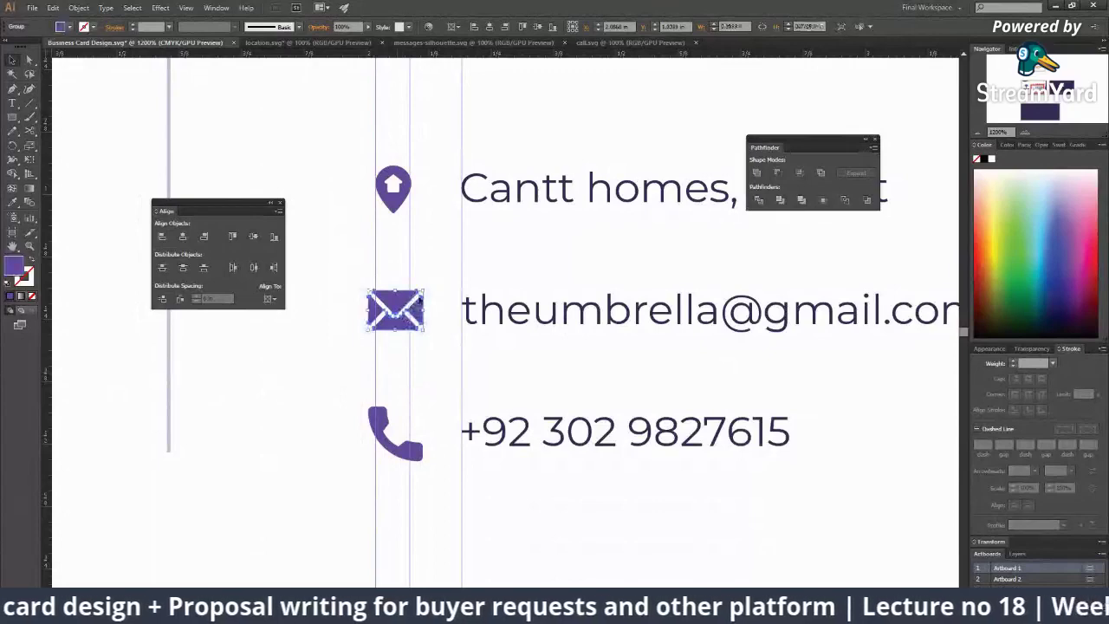
left_click_drag(426, 293, 423, 339)
left_click(438, 299)
left_click(387, 419)
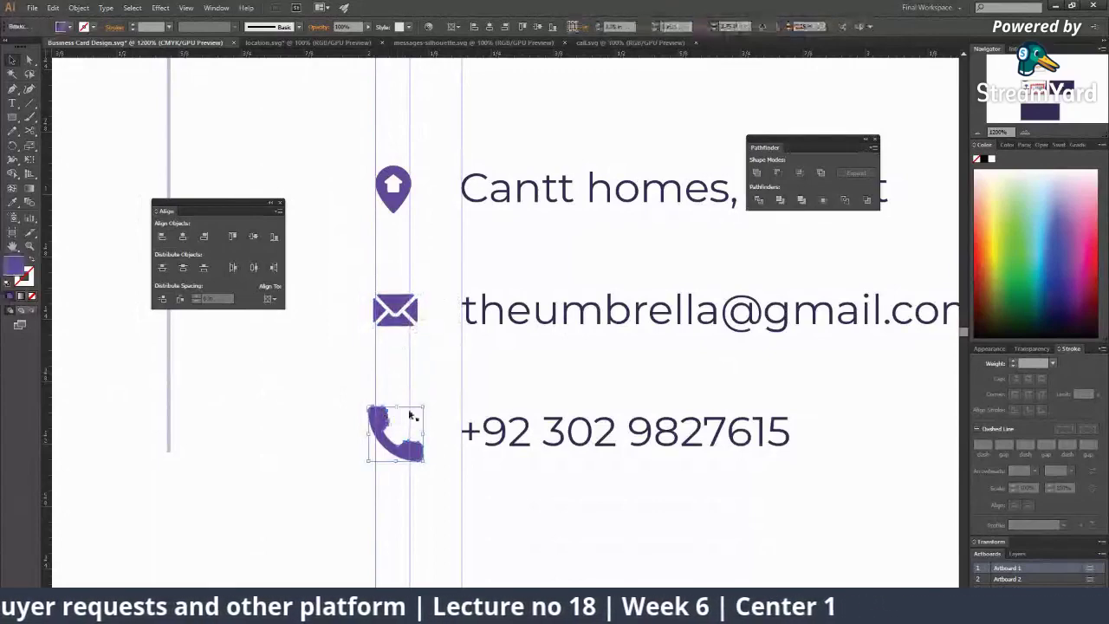
left_click_drag(422, 409, 408, 451)
left_click(441, 413)
left_click(382, 260)
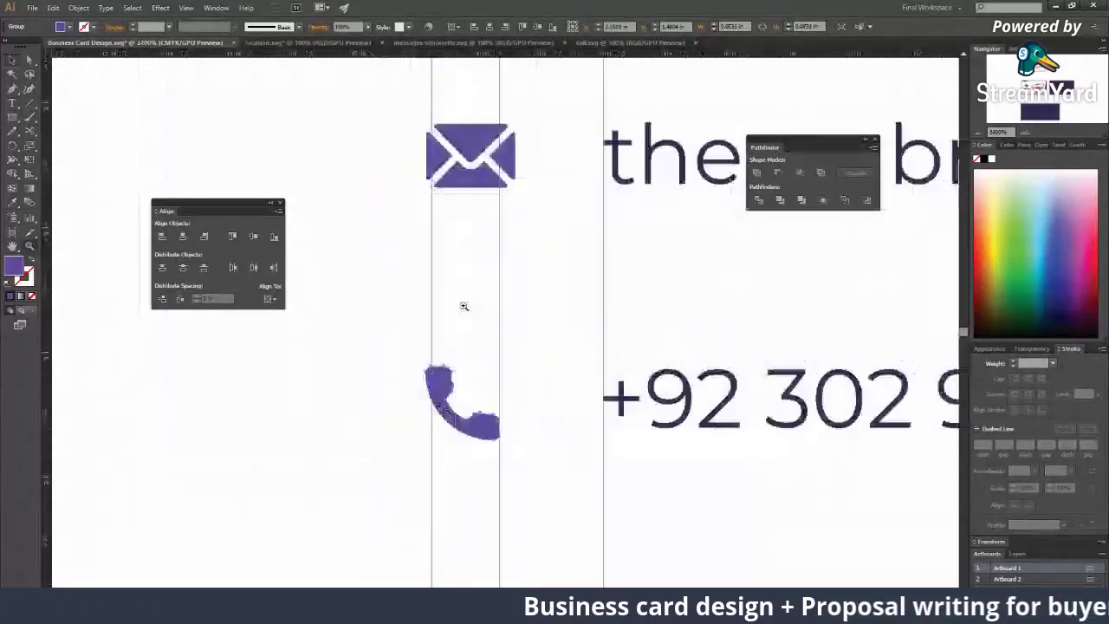
left_click(463, 305)
Step: Zoom out in three steps until the full front card and contact block are visible
left_click(481, 403, "alt")
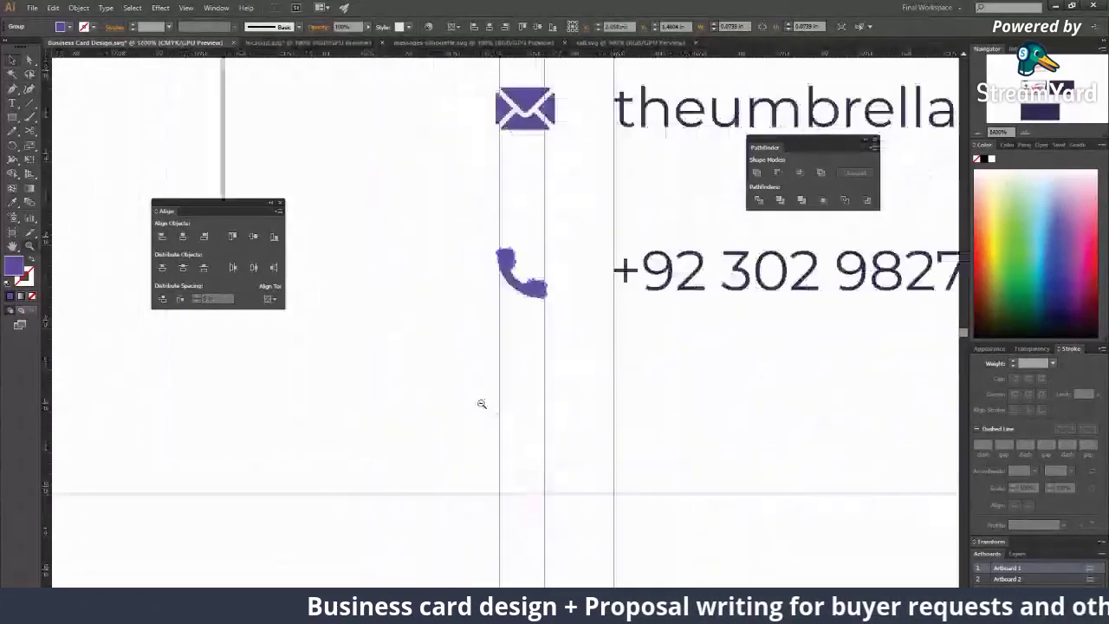
left_click(481, 403, "alt")
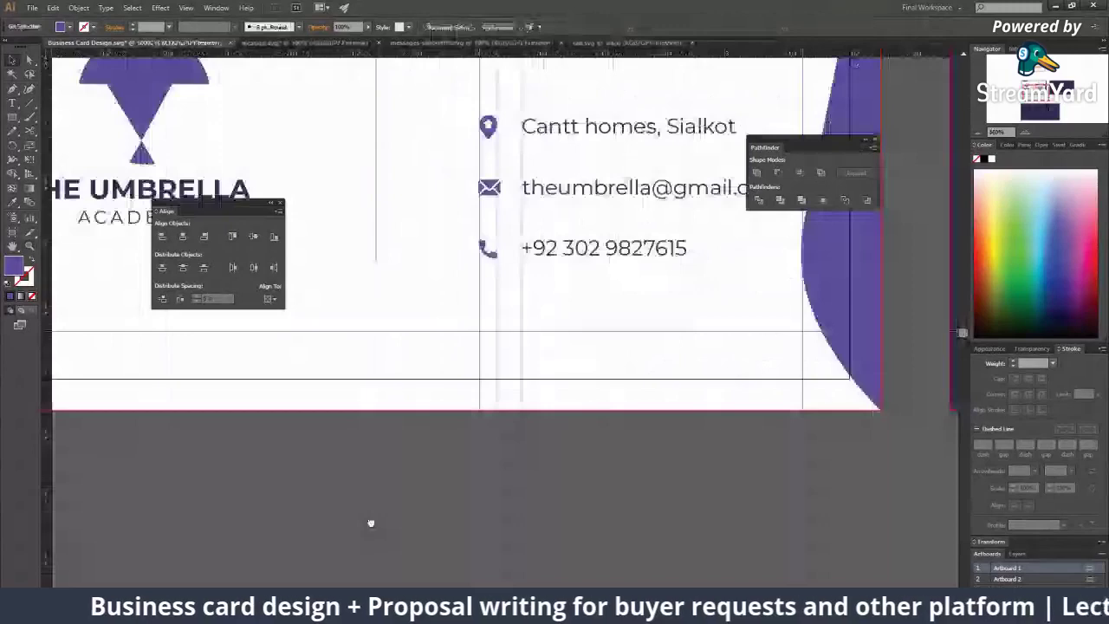
left_click(484, 305, "alt")
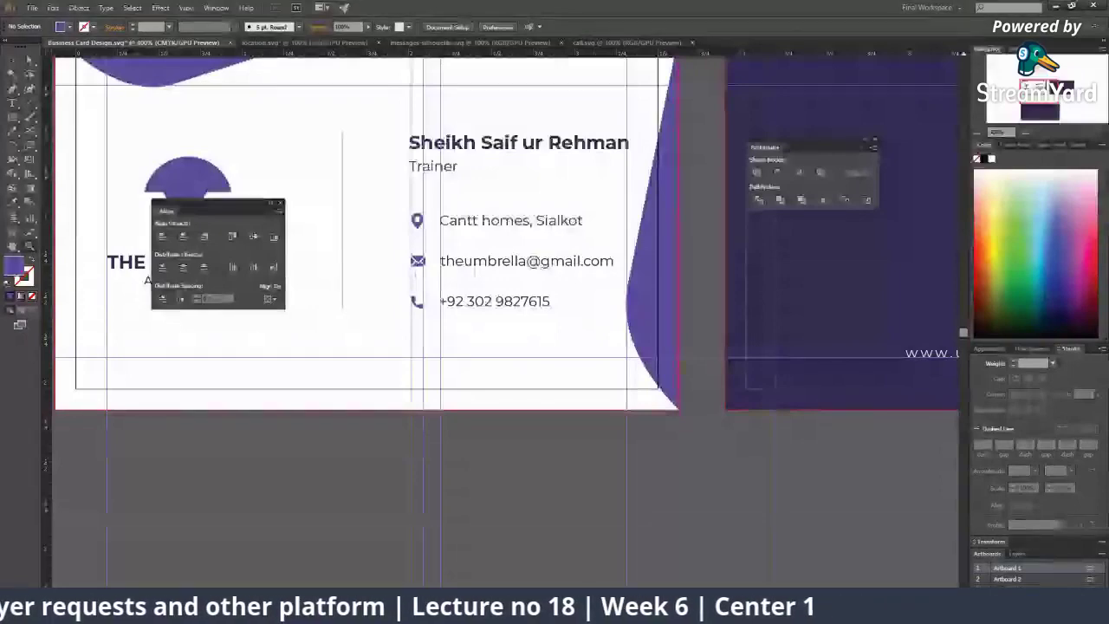
Step: Feature a viewer's question on StreamYard, hide the banner, and return to the card artboards
key("alt+Tab")
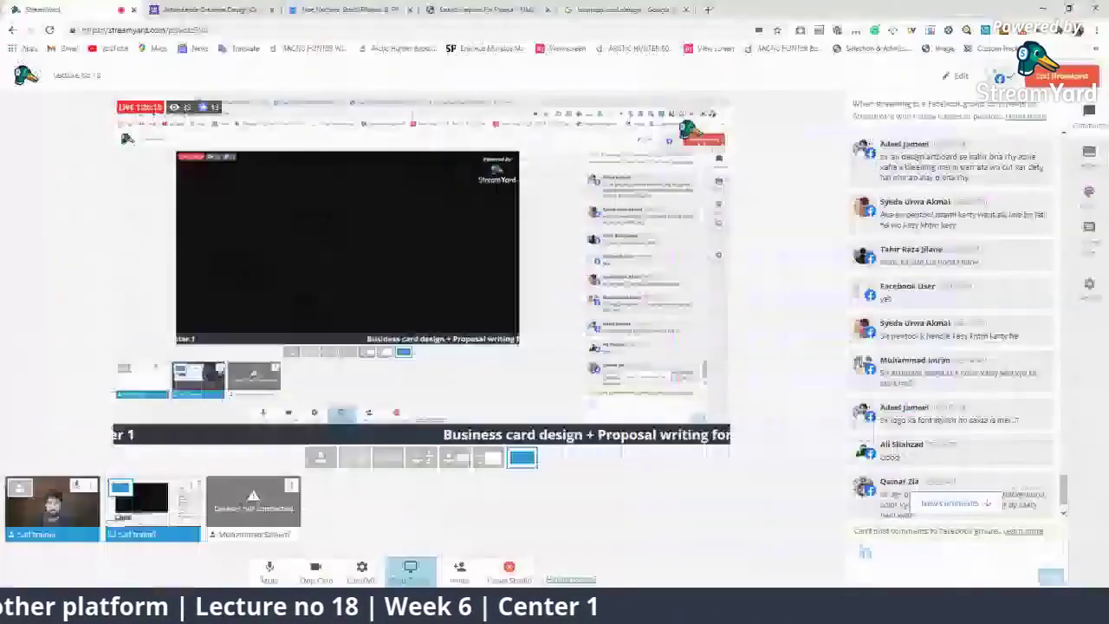
left_click(918, 314)
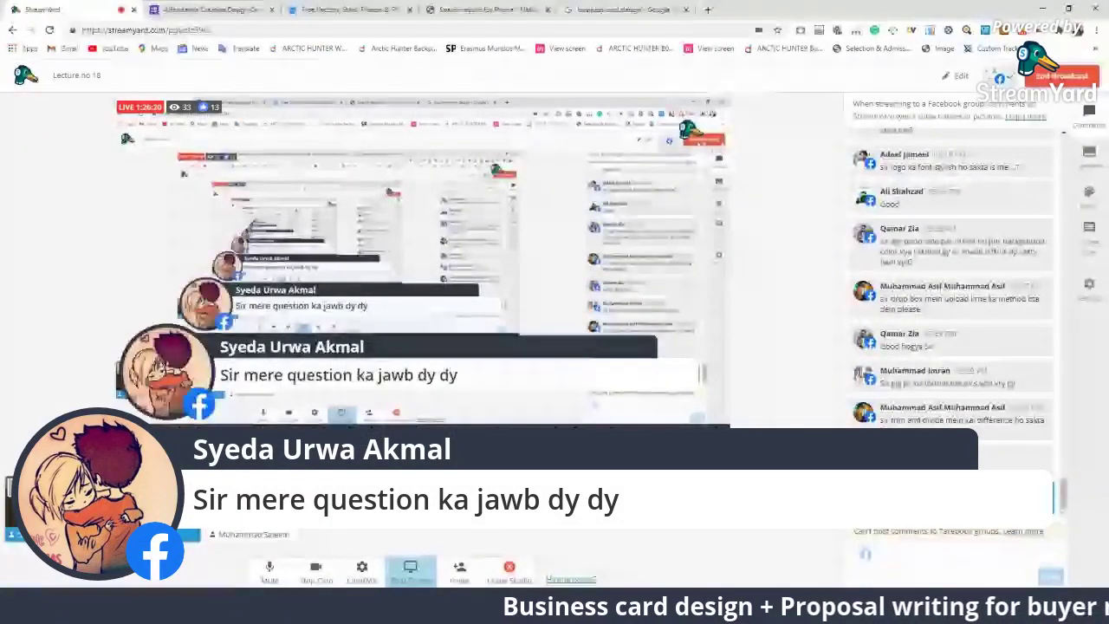
left_click(929, 495)
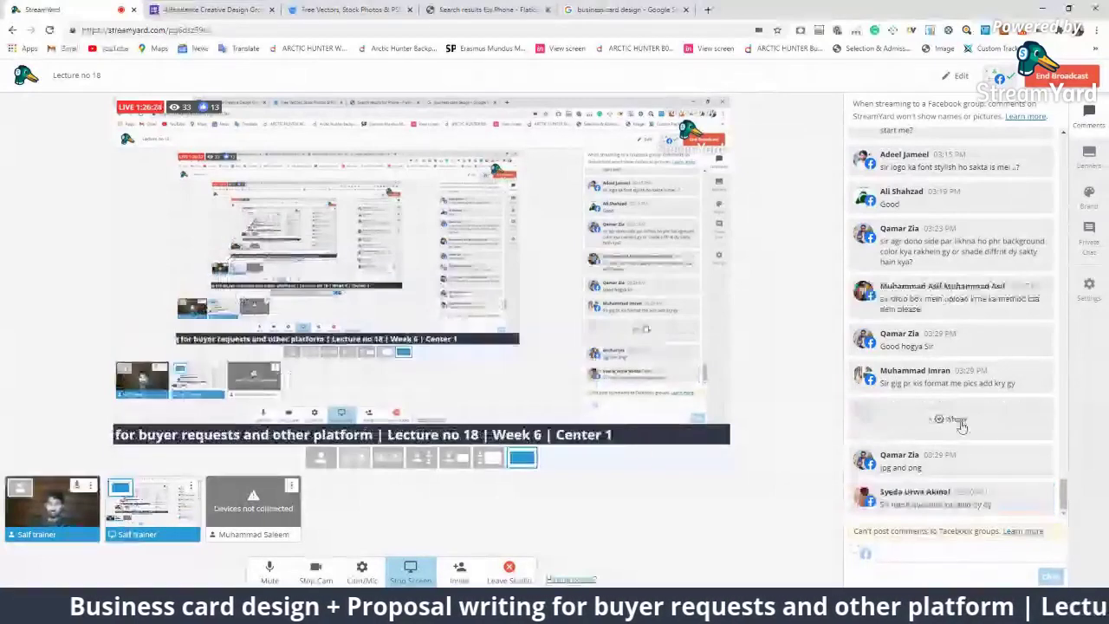
scroll(948, 372, "up", 2)
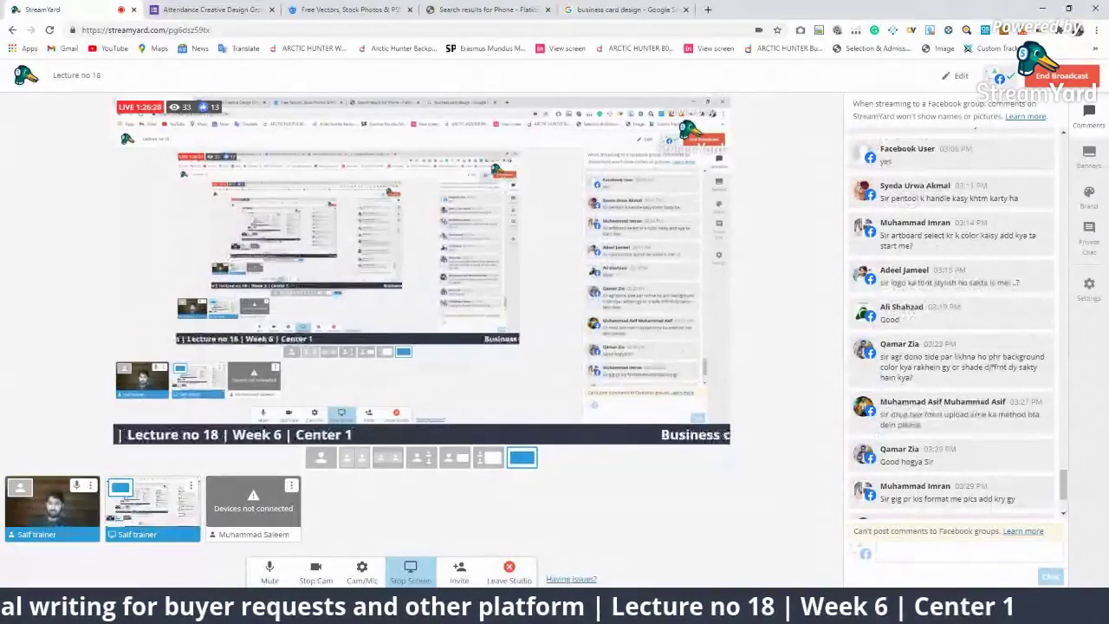
key("alt+Tab")
left_click(513, 316, "alt")
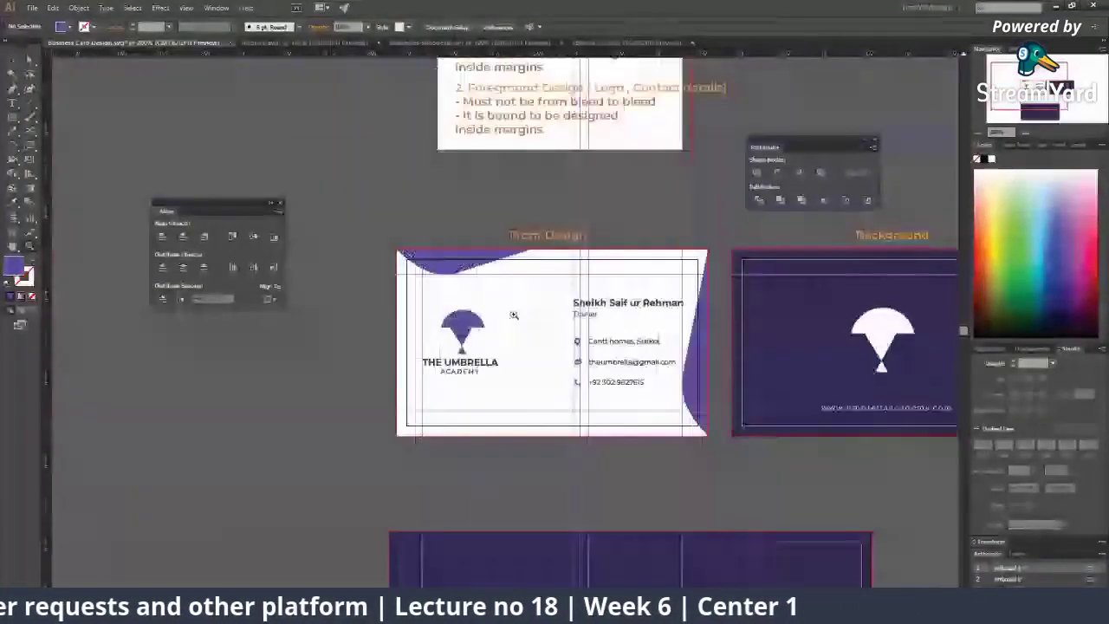
Step: Select the spare purple rectangle below the cards and delete it
scroll(514, 315, "up", 2)
scroll(514, 315, "down", 4)
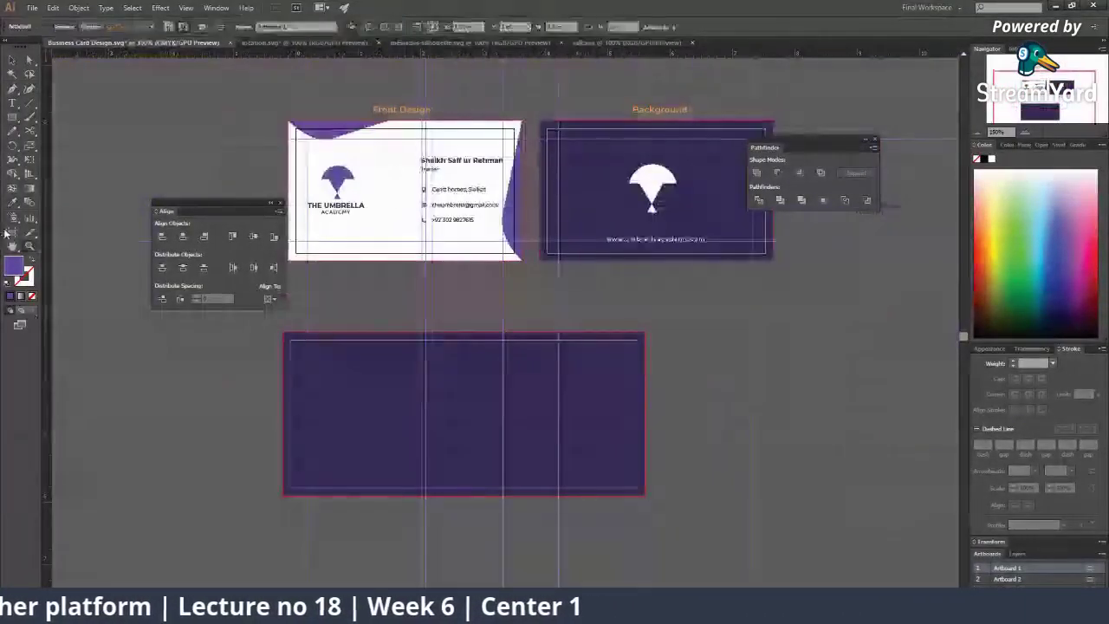
left_click(8, 232)
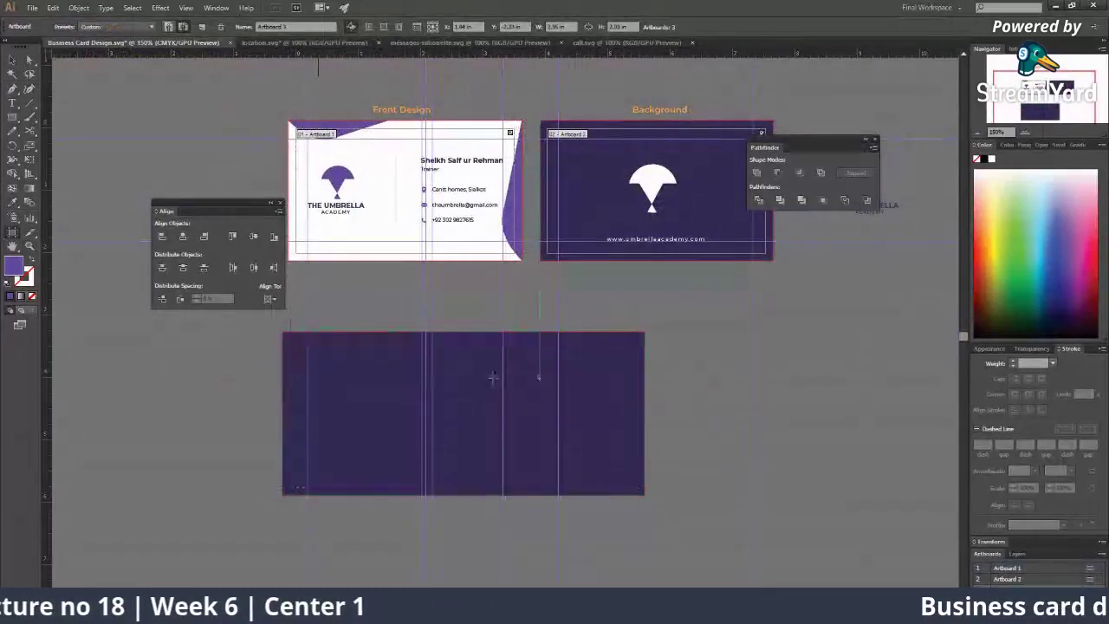
key("v")
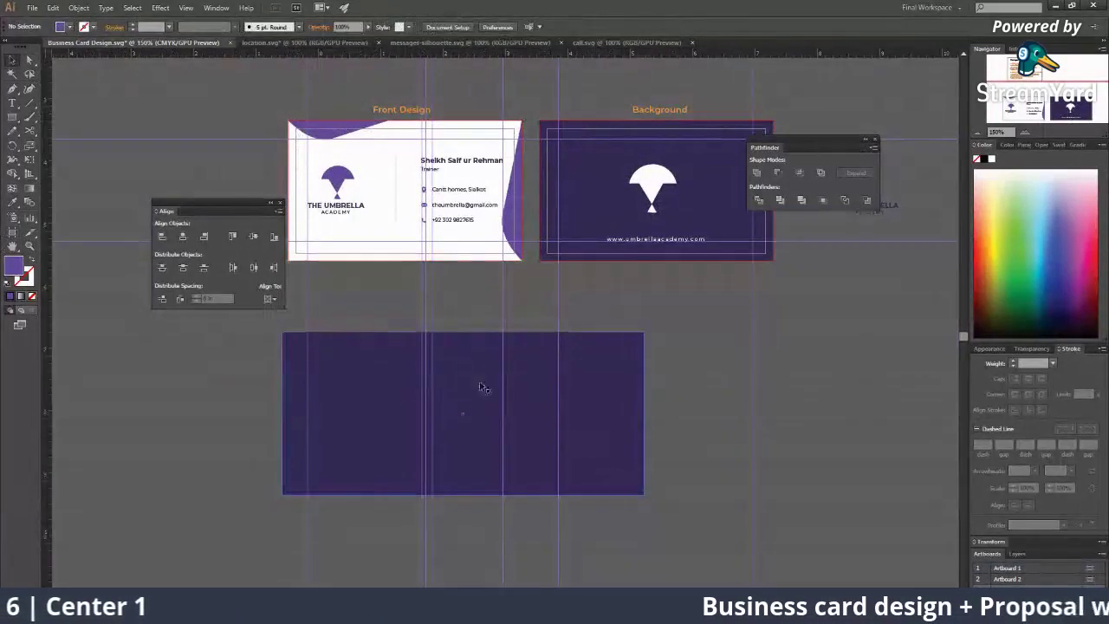
left_click(483, 387)
key("Delete")
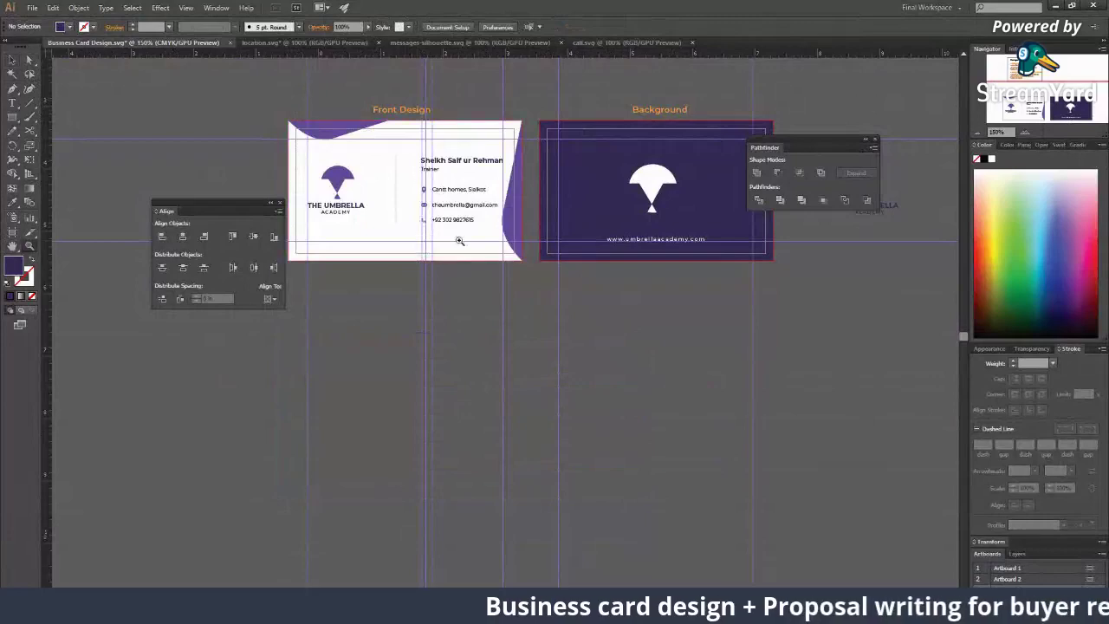
Step: Zoom in closely on the front card's contents
left_click(460, 241)
left_click(471, 255)
left_click(383, 261)
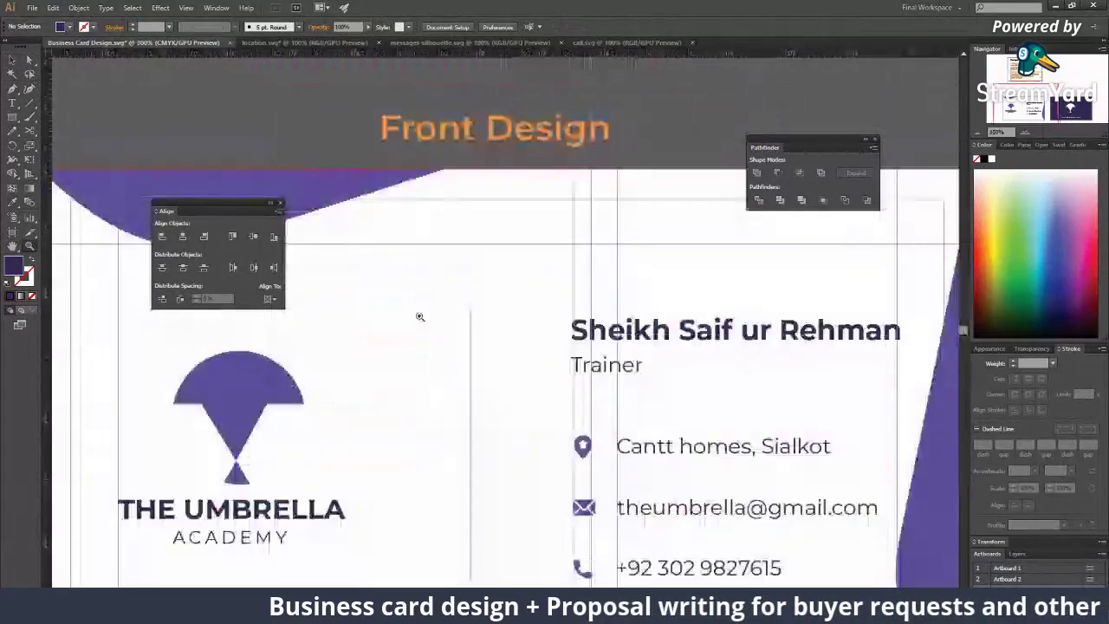
Step: Set the fill to None and give new paths a stroke colour
left_click_drag(368, 275, 353, 224)
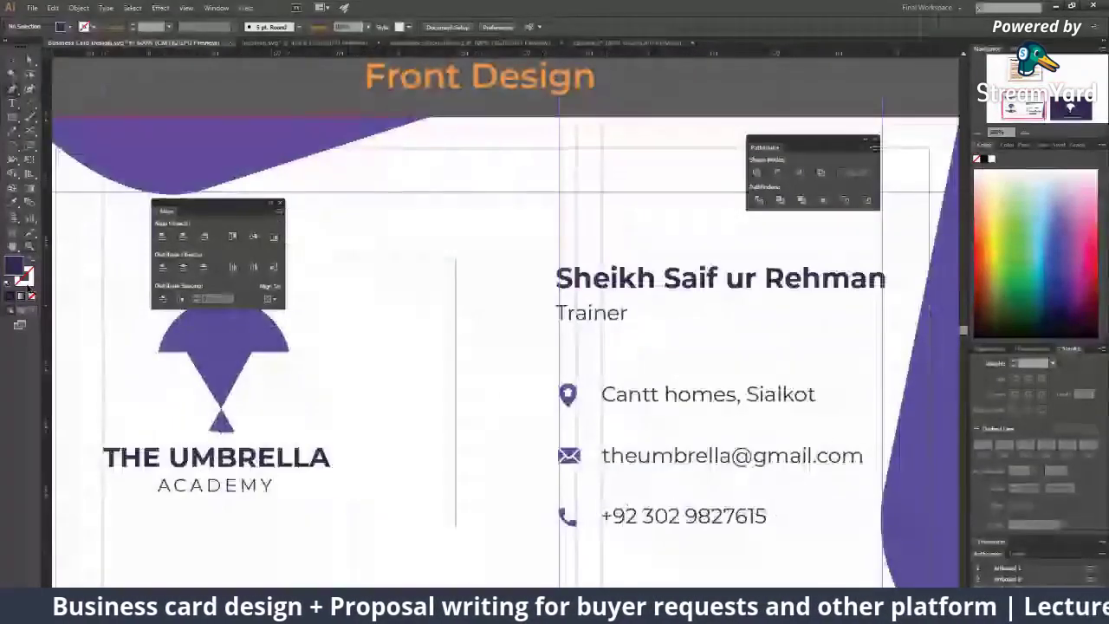
left_click(31, 300)
left_click_drag(332, 267, 60, 301)
left_click(24, 276)
Step: Draw a closed, curved fin-shaped Pen path above the logo on the front card
left_click(11, 296)
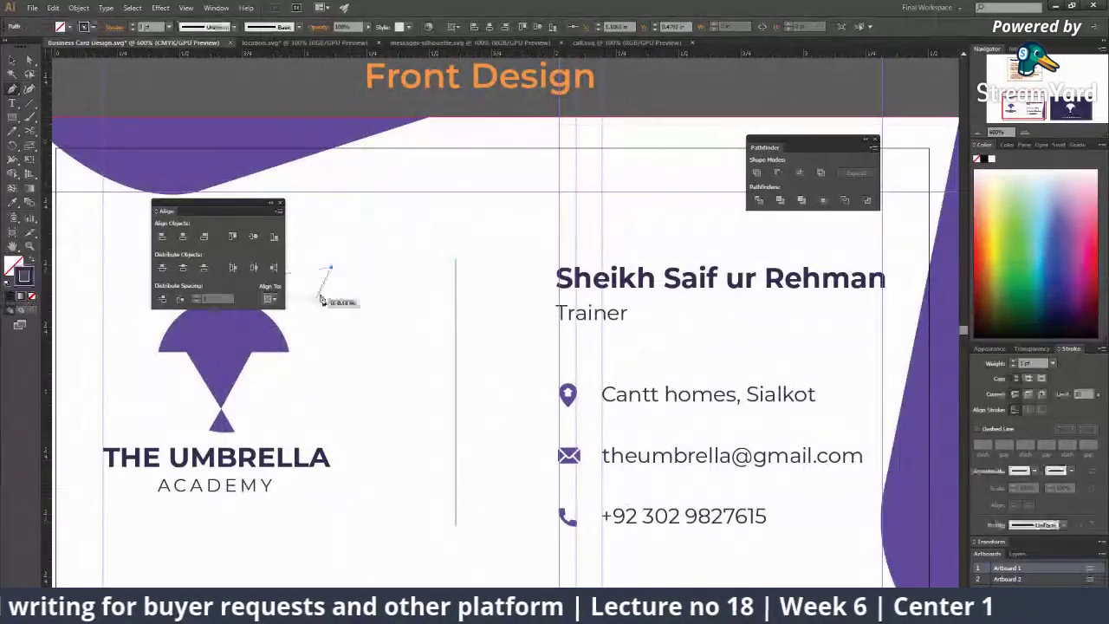
left_click(429, 205)
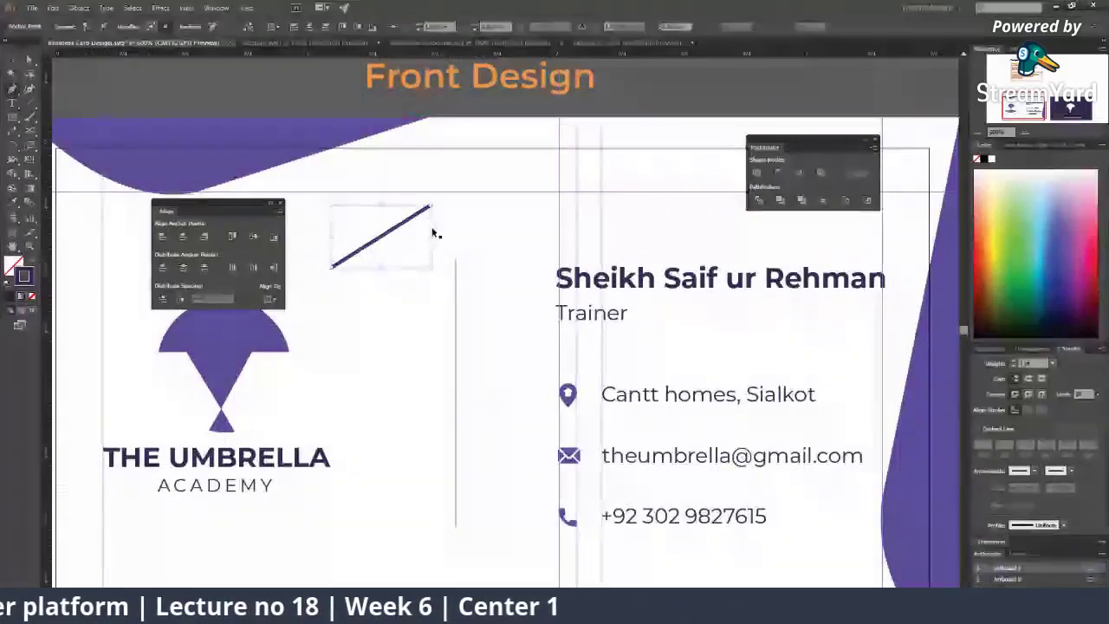
mouse_move(439, 214)
left_mouse_down()
mouse_move(525, 228)
mouse_move(506, 214)
left_mouse_up()
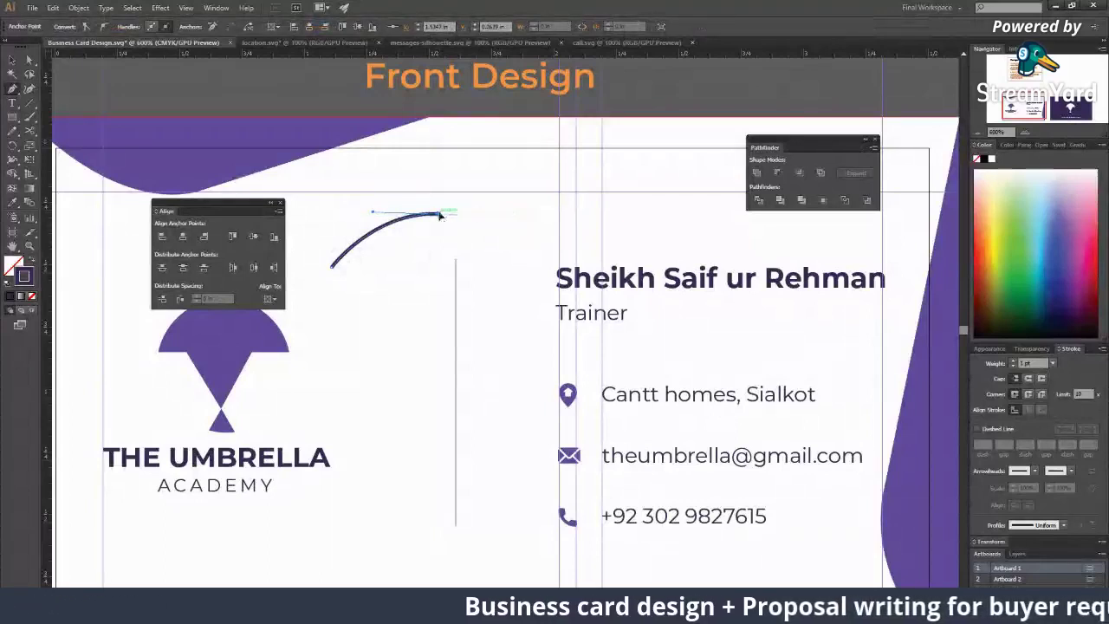
left_click_drag(507, 237, 422, 303)
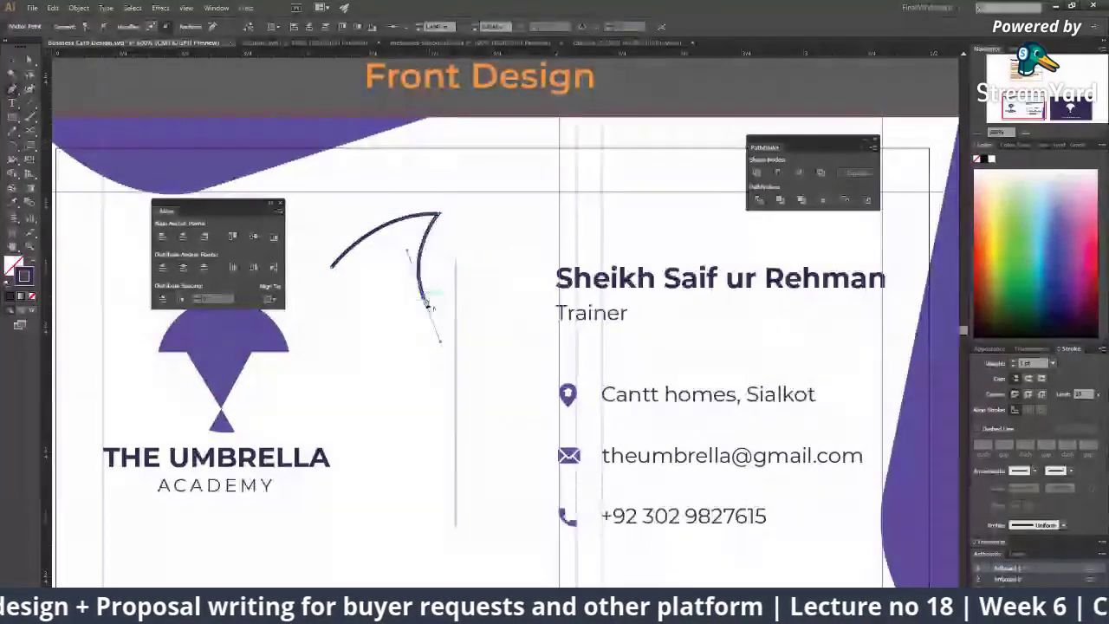
left_click(421, 293)
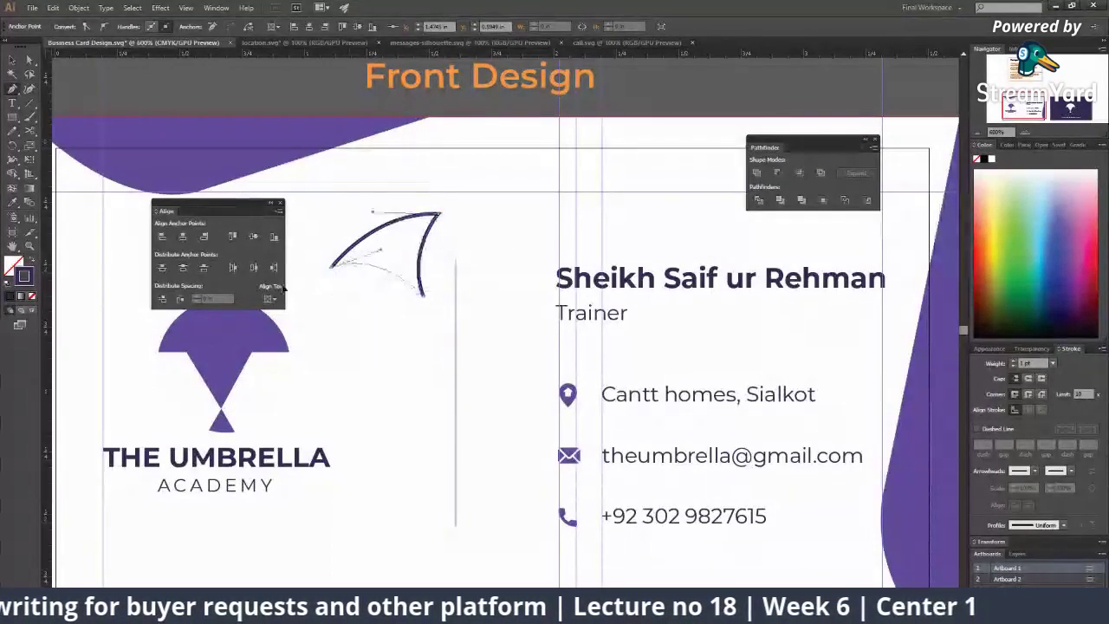
left_click(331, 271)
key("m")
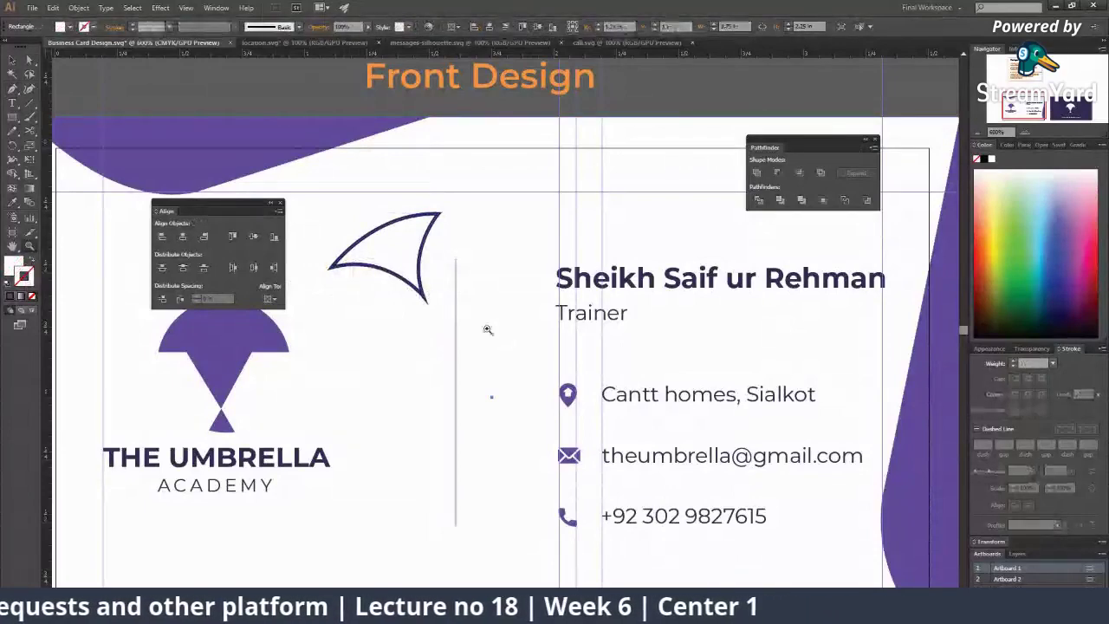
key("ctrl+minus")
key("ctrl+minus")
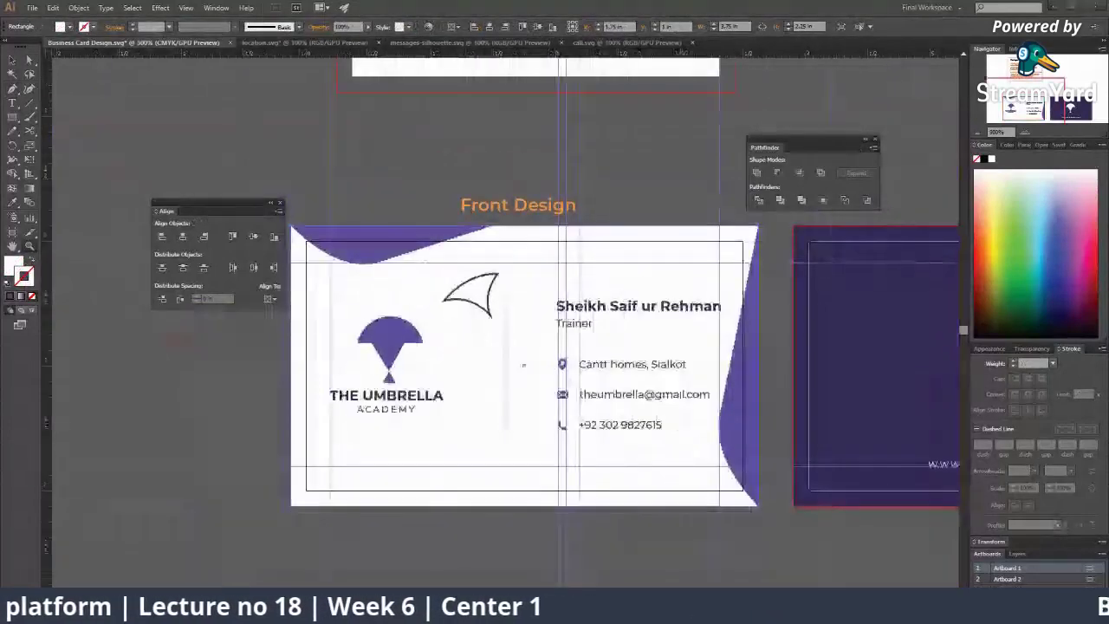
key("alt+Tab")
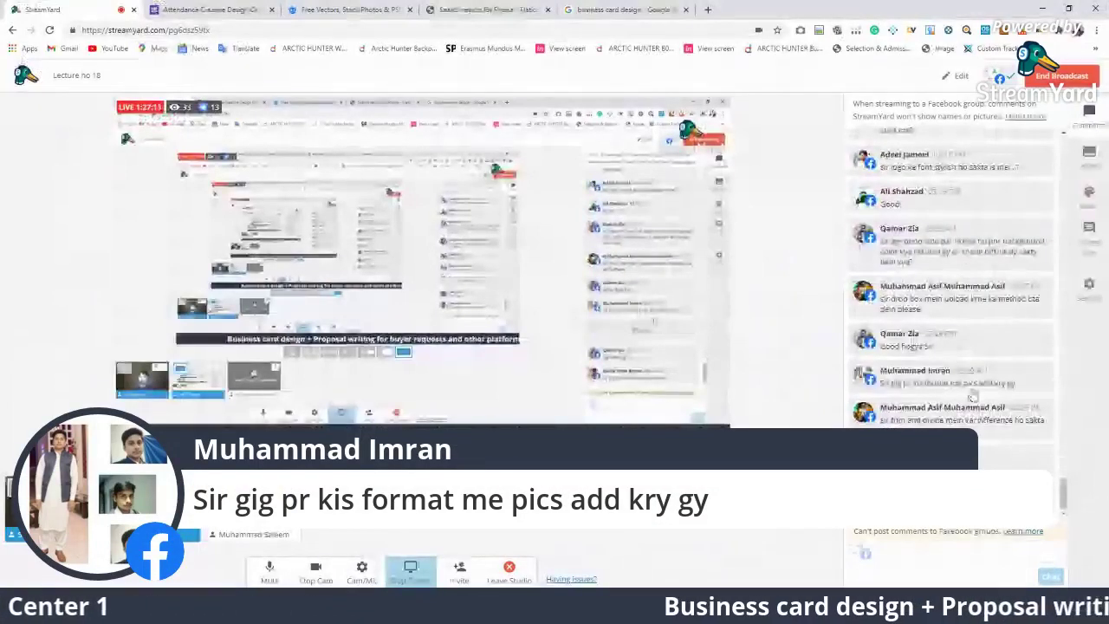
Step: Show one viewer's question, then the gig-image question, then hide the banner and scroll the chat
left_click(967, 378)
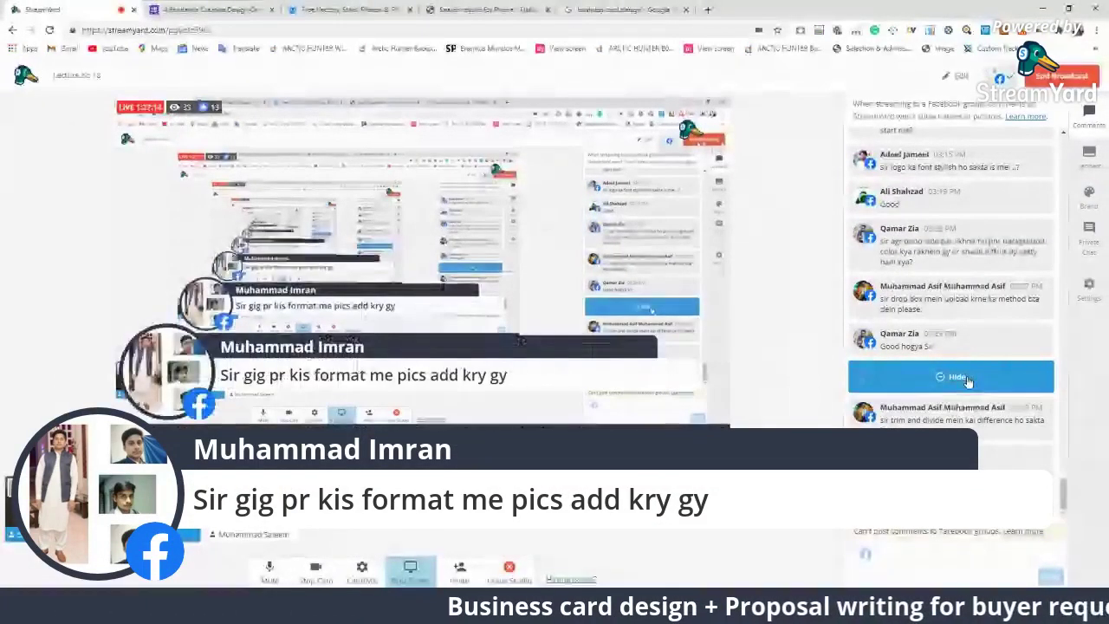
left_click(953, 413)
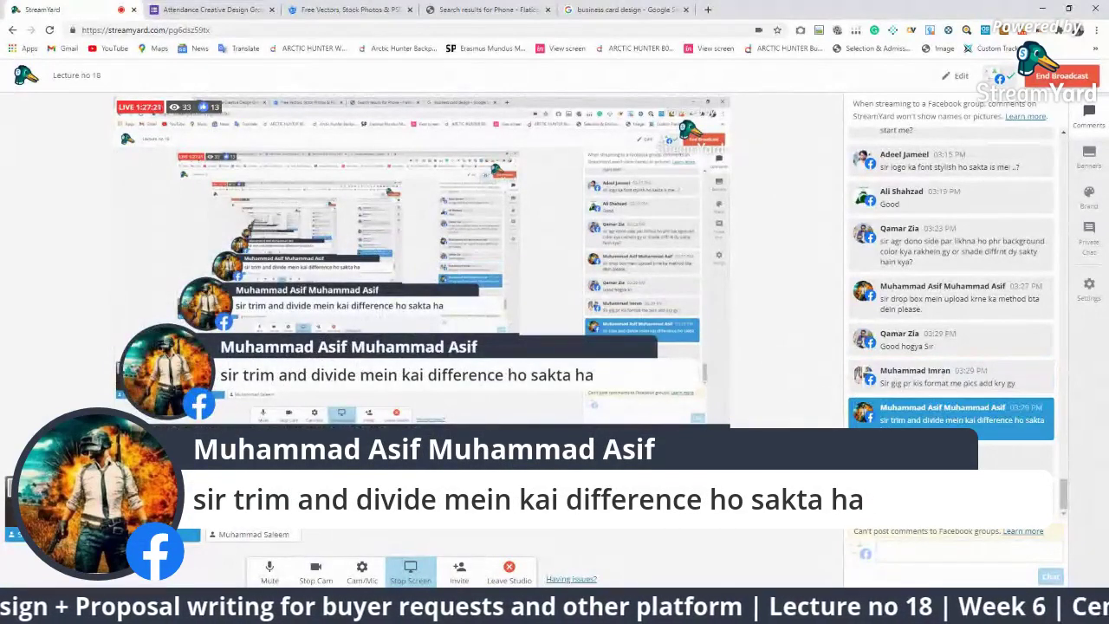
left_click(952, 416)
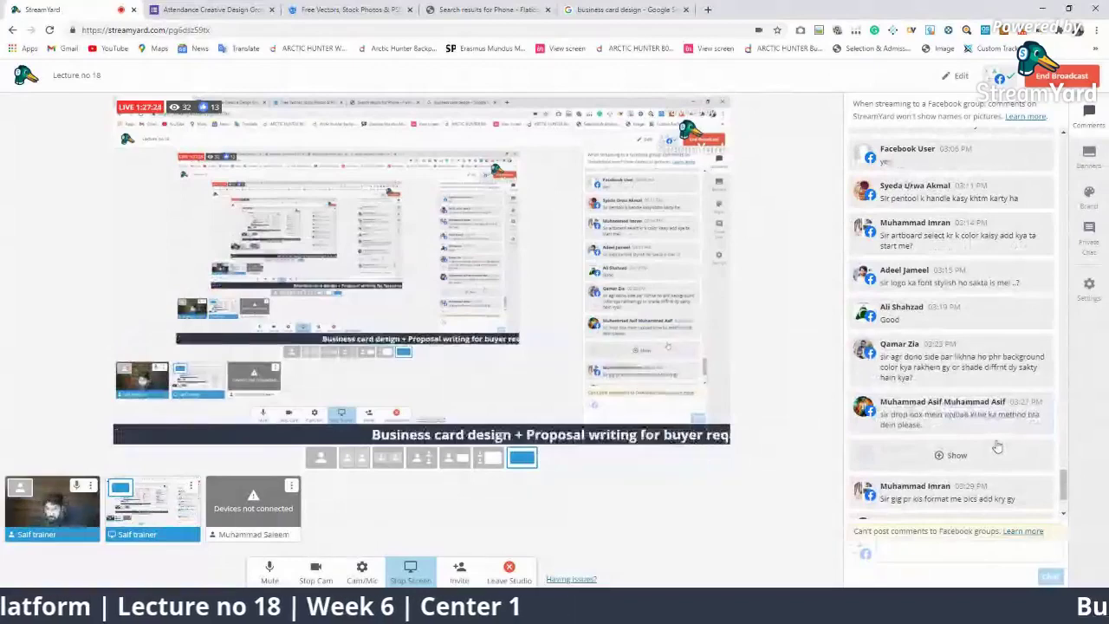
scroll(953, 390, "up", 5)
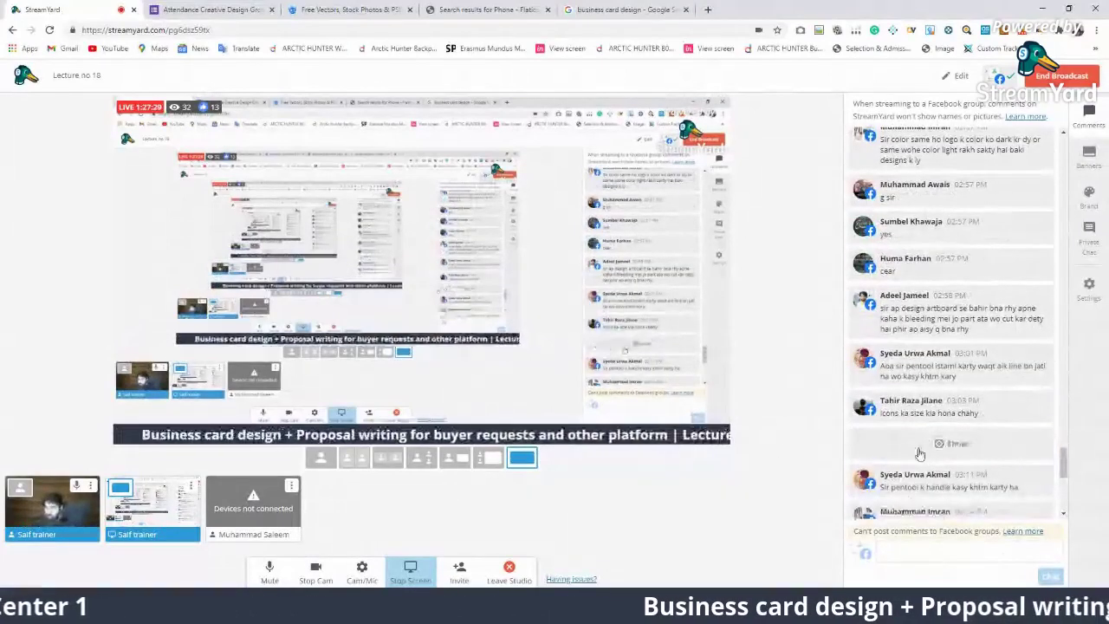
scroll(919, 455, "up", 1)
scroll(919, 454, "up", 3)
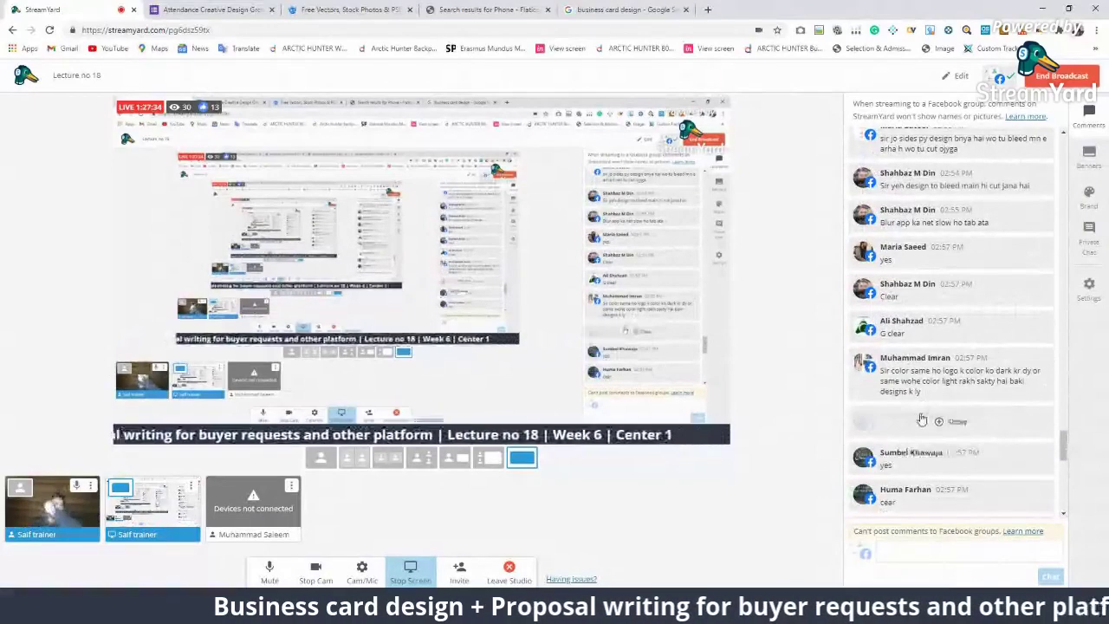
scroll(918, 425, "down", 5)
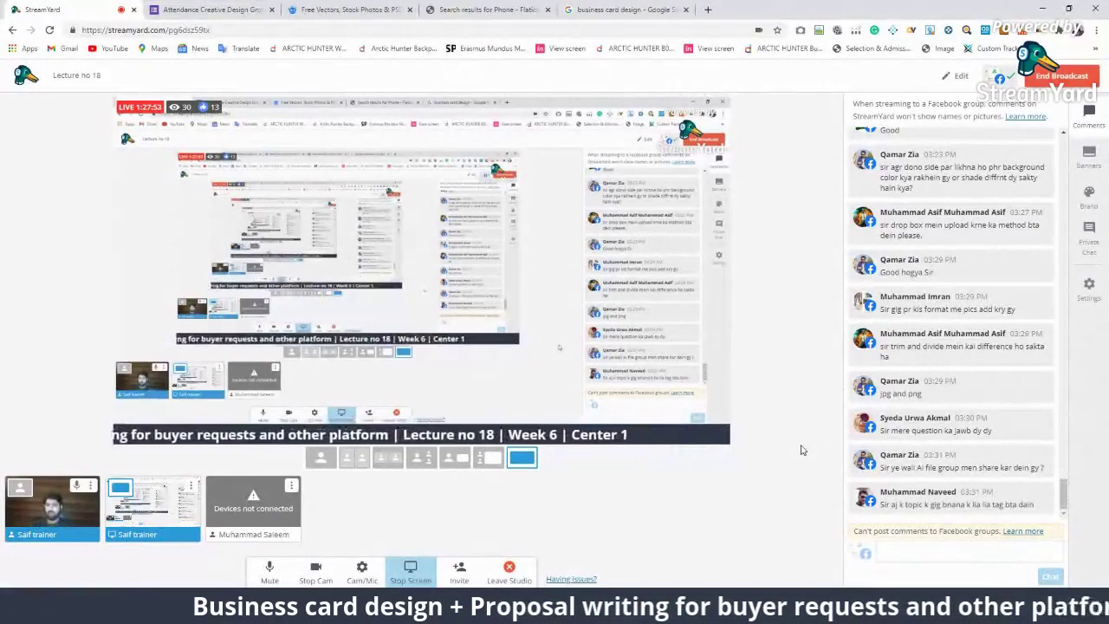
mouse_move(1002, 309)
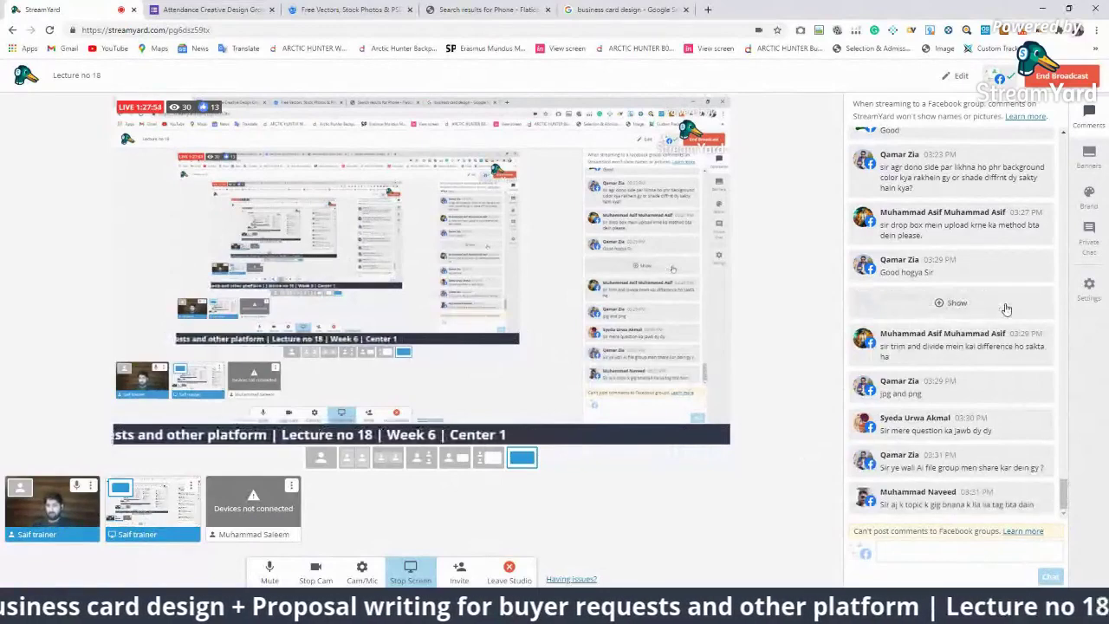